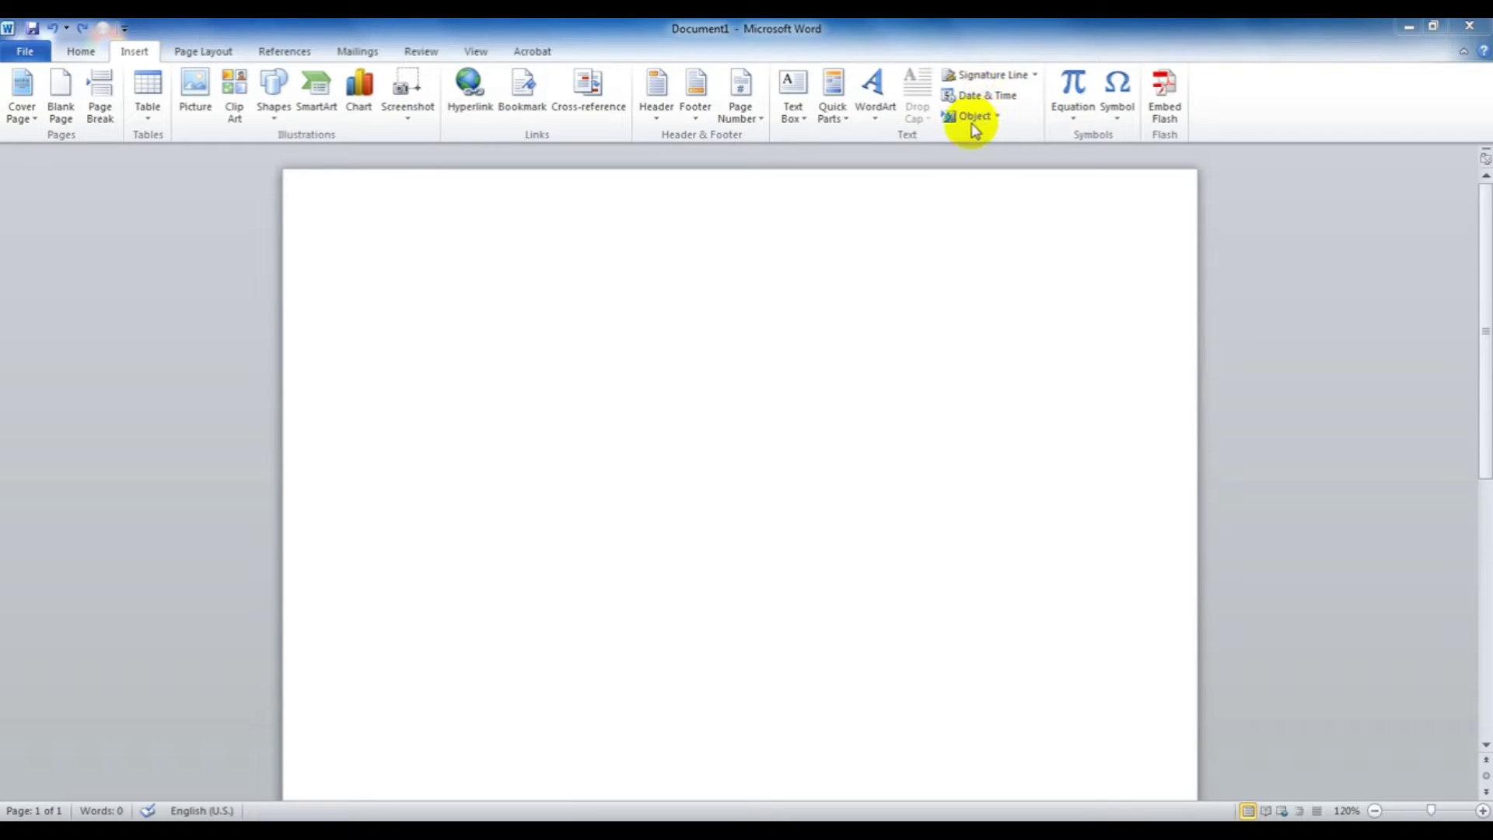
# Show the Insert > Text Box built-in designs gallery over the blank Document1 page.
pyautogui.click(743, 364)
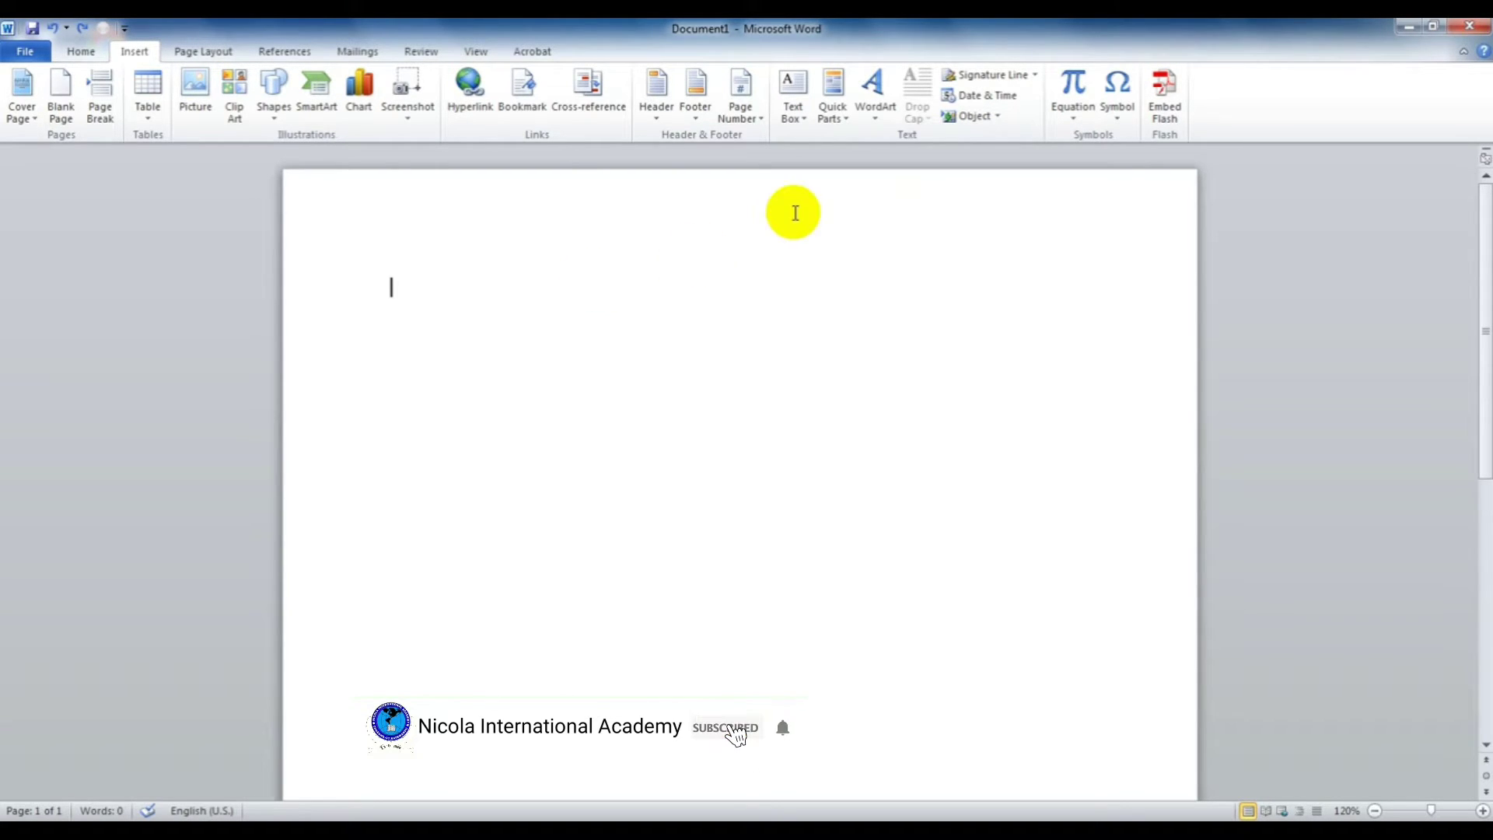
pyautogui.click(791, 123)
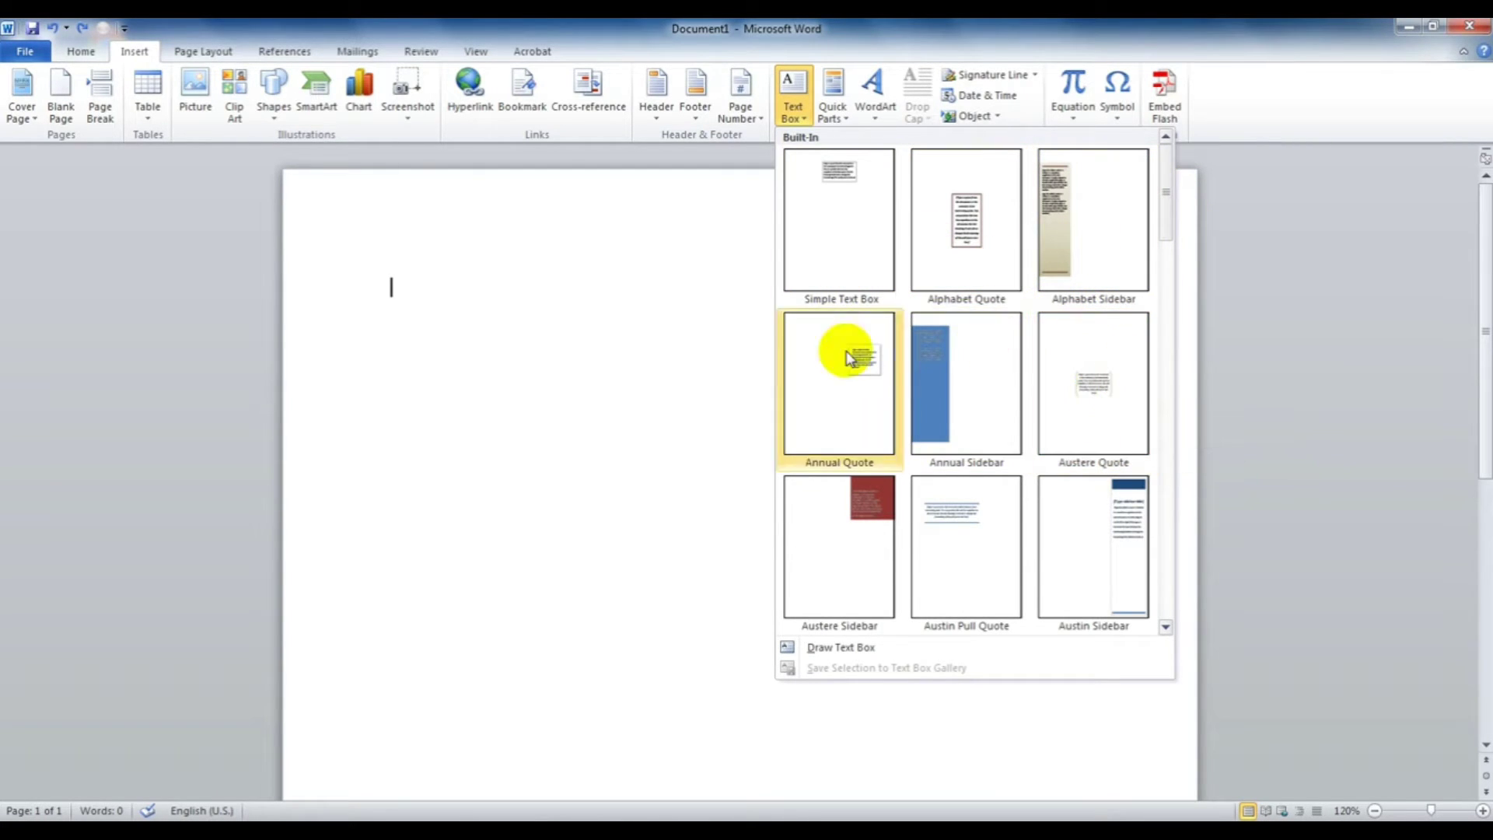
# Insert a Simple Text Box and start replacing its placeholder with 'Nicola International Academy'.
pyautogui.click(848, 209)
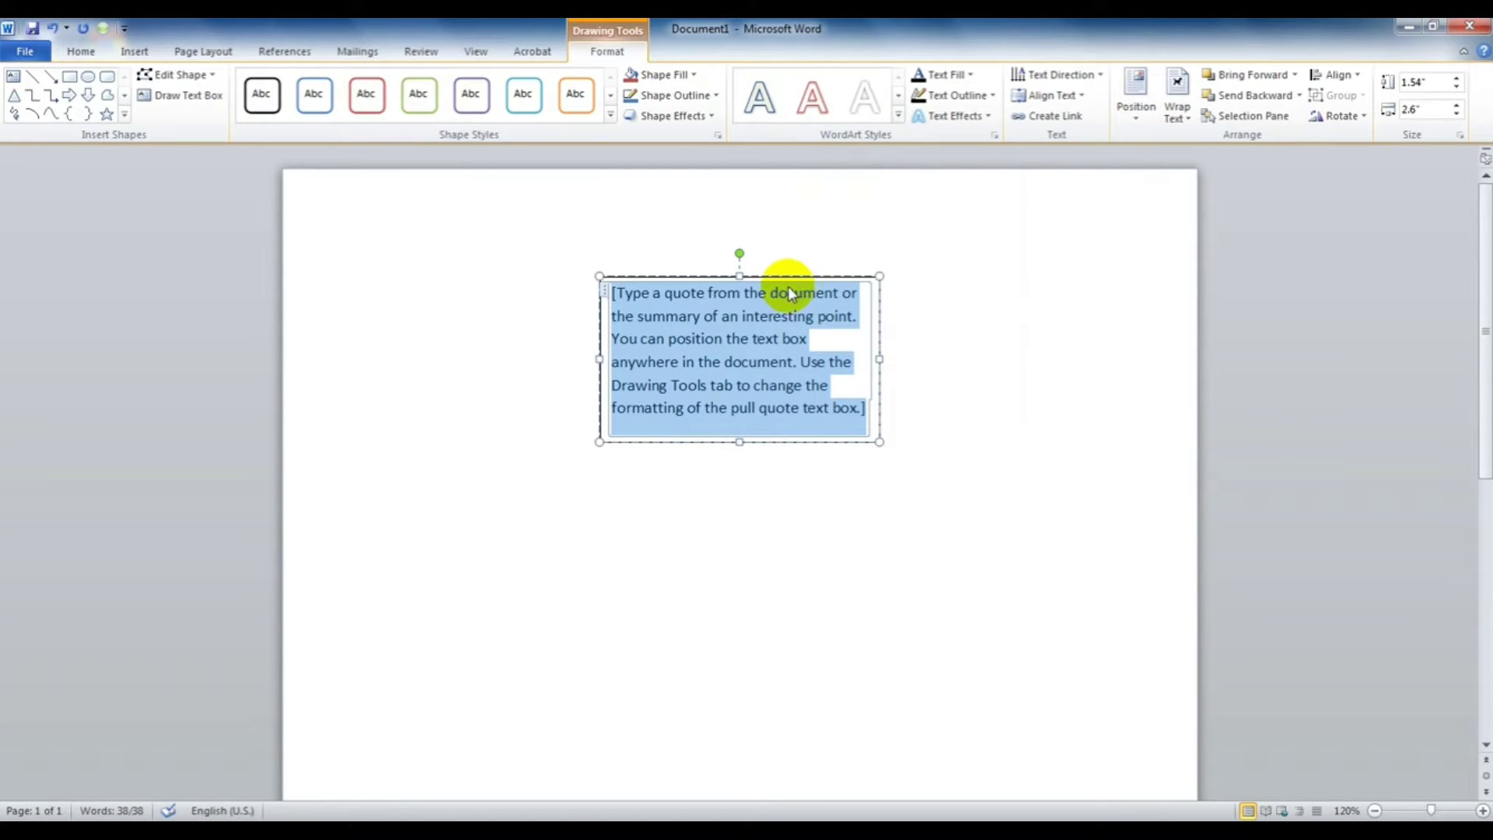
pyautogui.moveTo(791, 277); pyautogui.dragTo(776, 294)
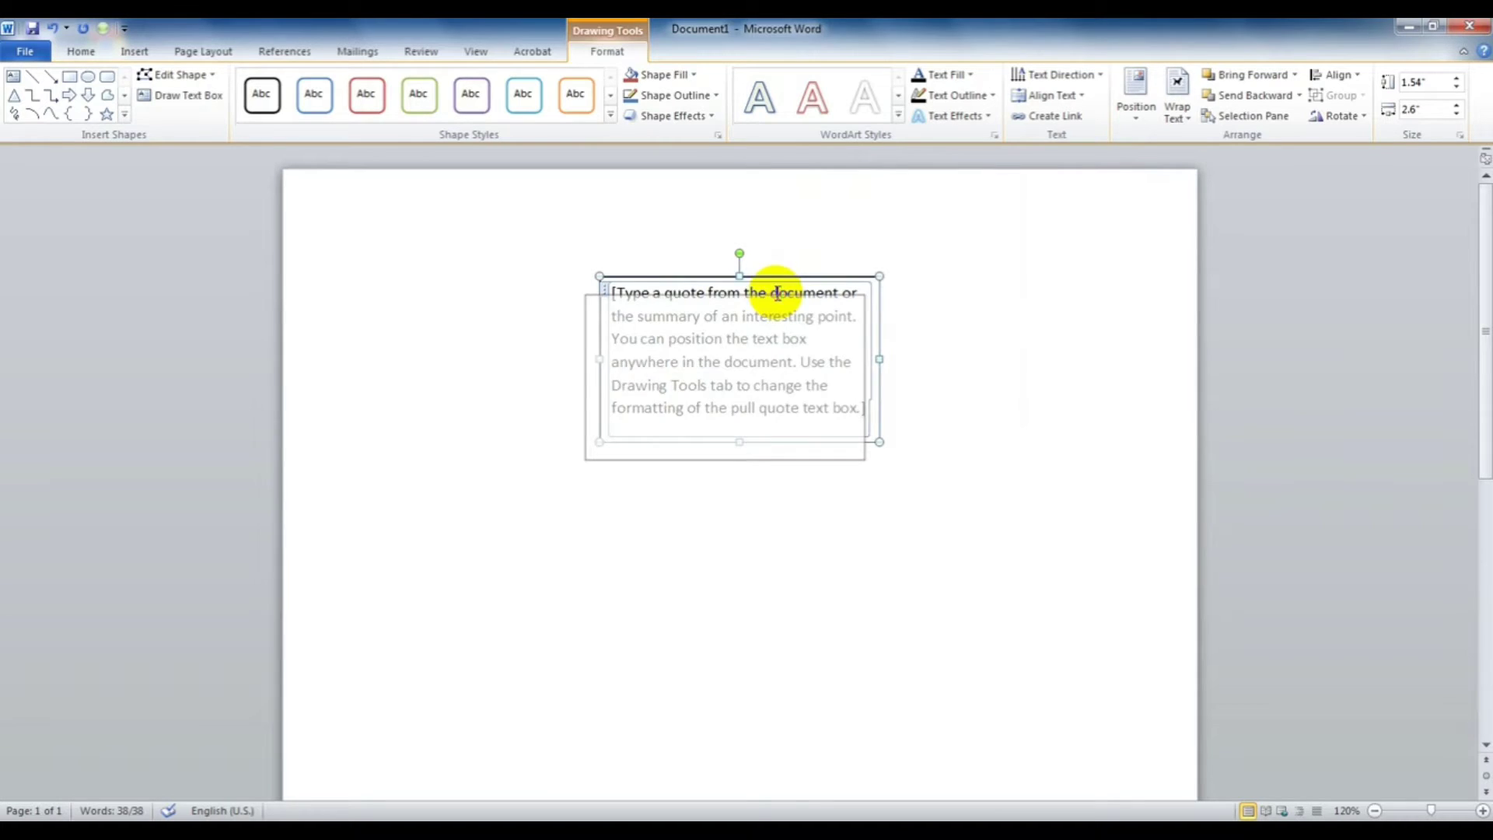
pyautogui.click(741, 329)
pyautogui.write('Ni')
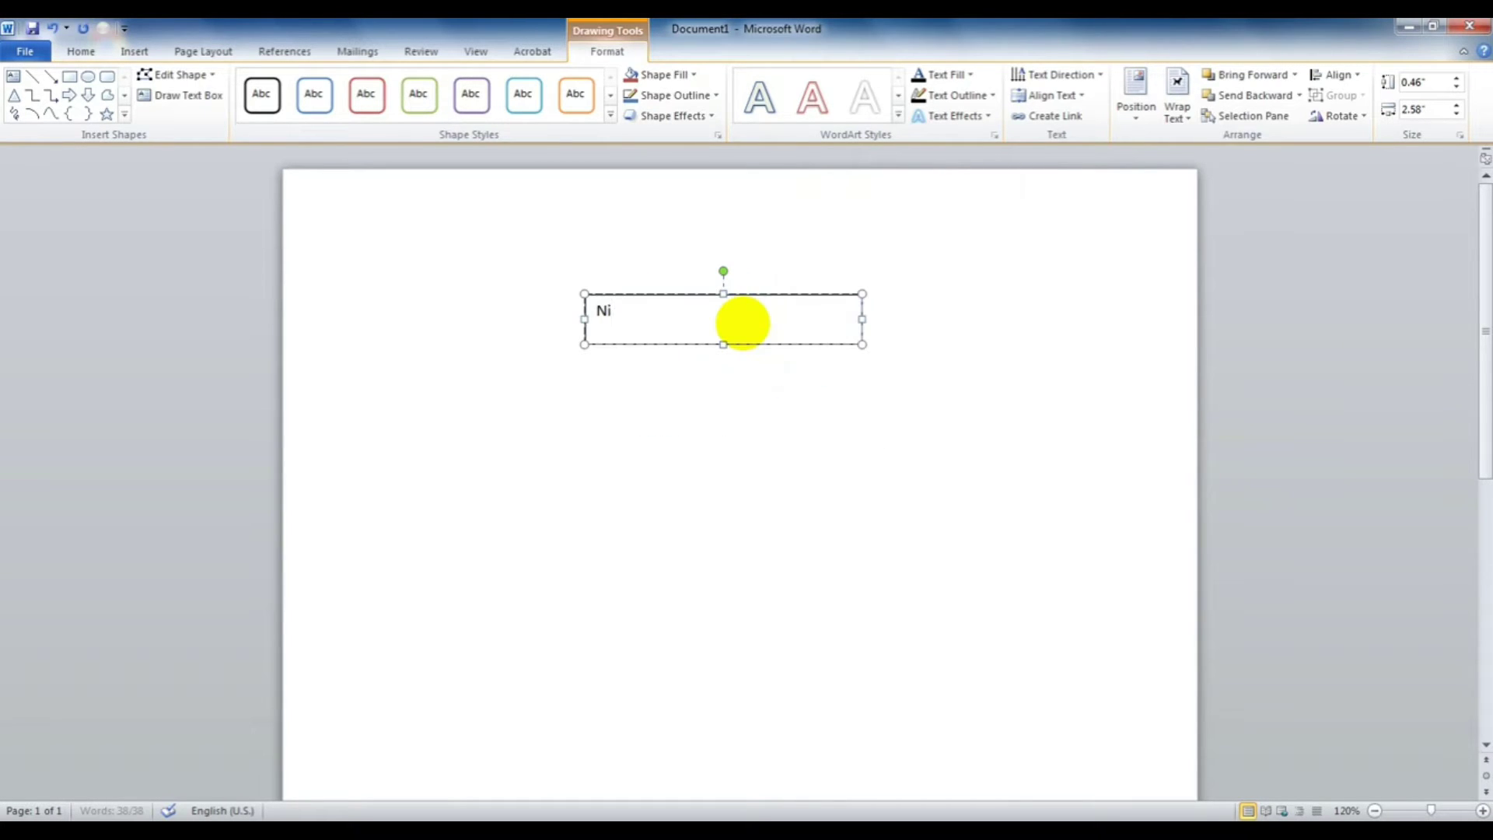
pyautogui.write('cola International Academy')
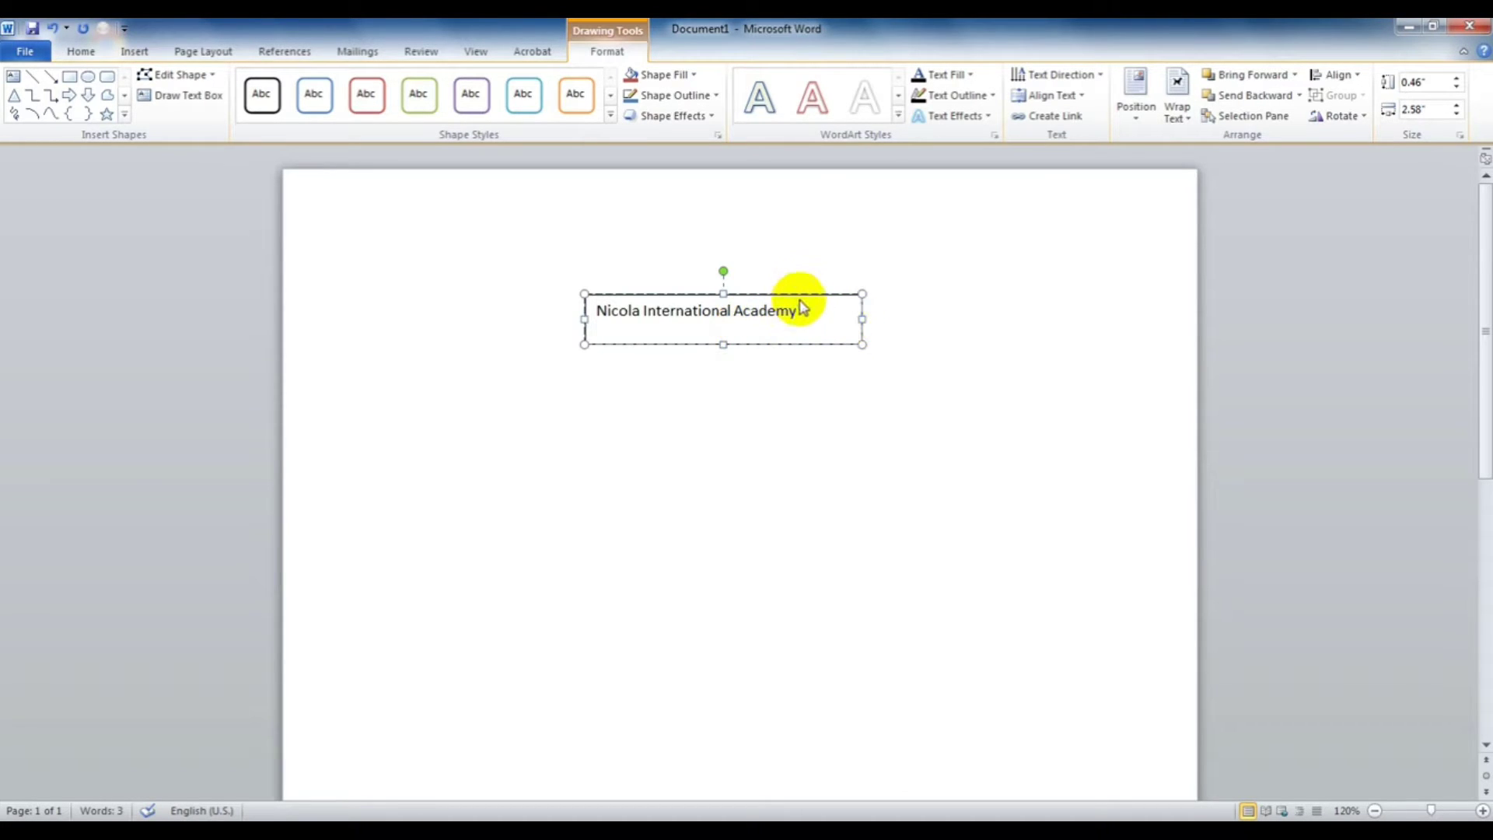
# Drag the Nicola International Academy text box around the page and select its words.
pyautogui.moveTo(804, 295)
pyautogui.mouseDown()
pyautogui.moveTo(1118, 190)
pyautogui.moveTo(695, 187)
pyautogui.mouseUp()
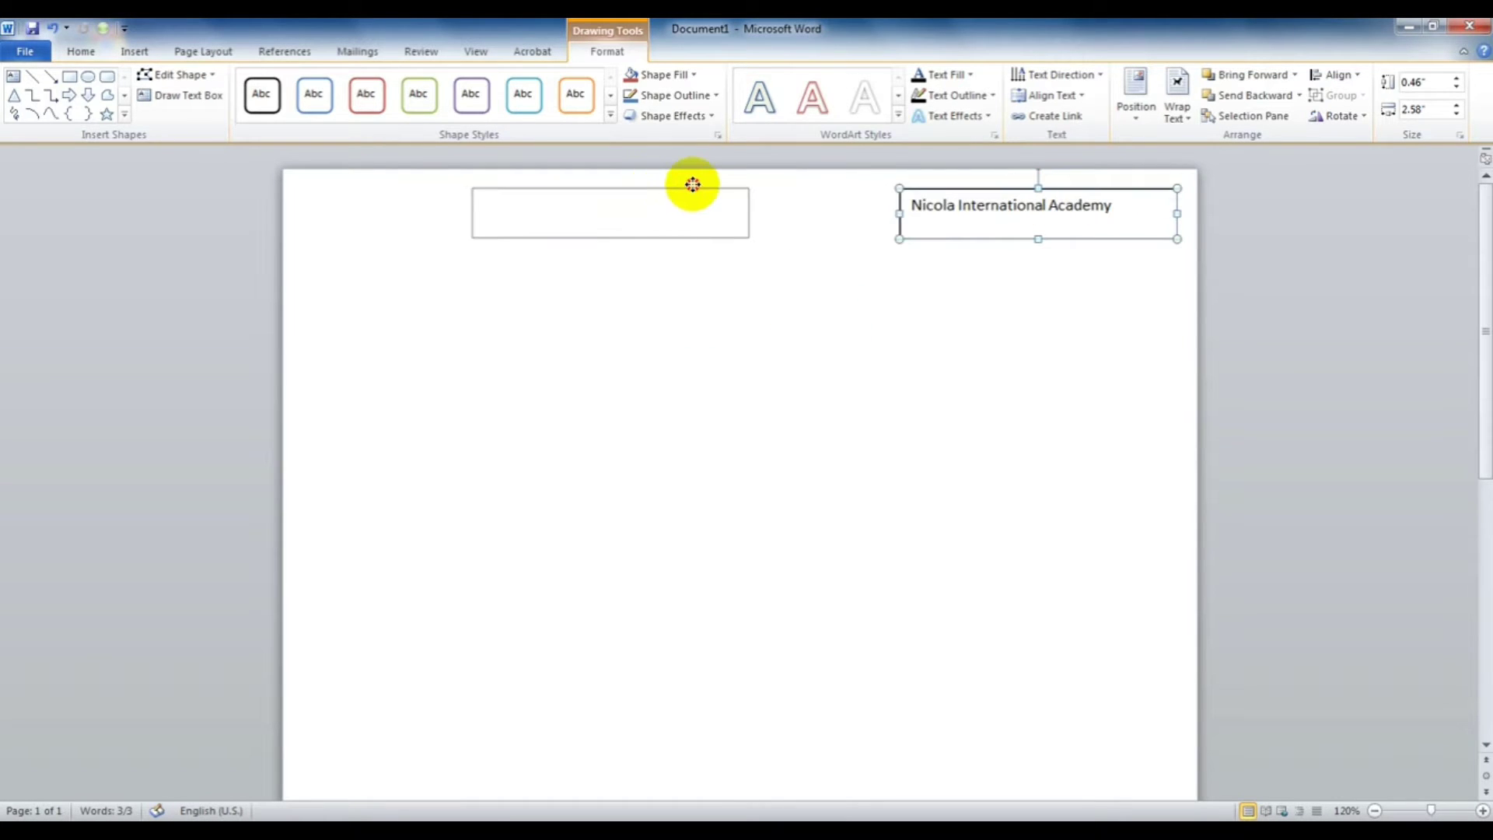
pyautogui.moveTo(695, 186)
pyautogui.mouseDown()
pyautogui.moveTo(1047, 203)
pyautogui.moveTo(881, 313)
pyautogui.mouseUp()
pyautogui.click(764, 335)
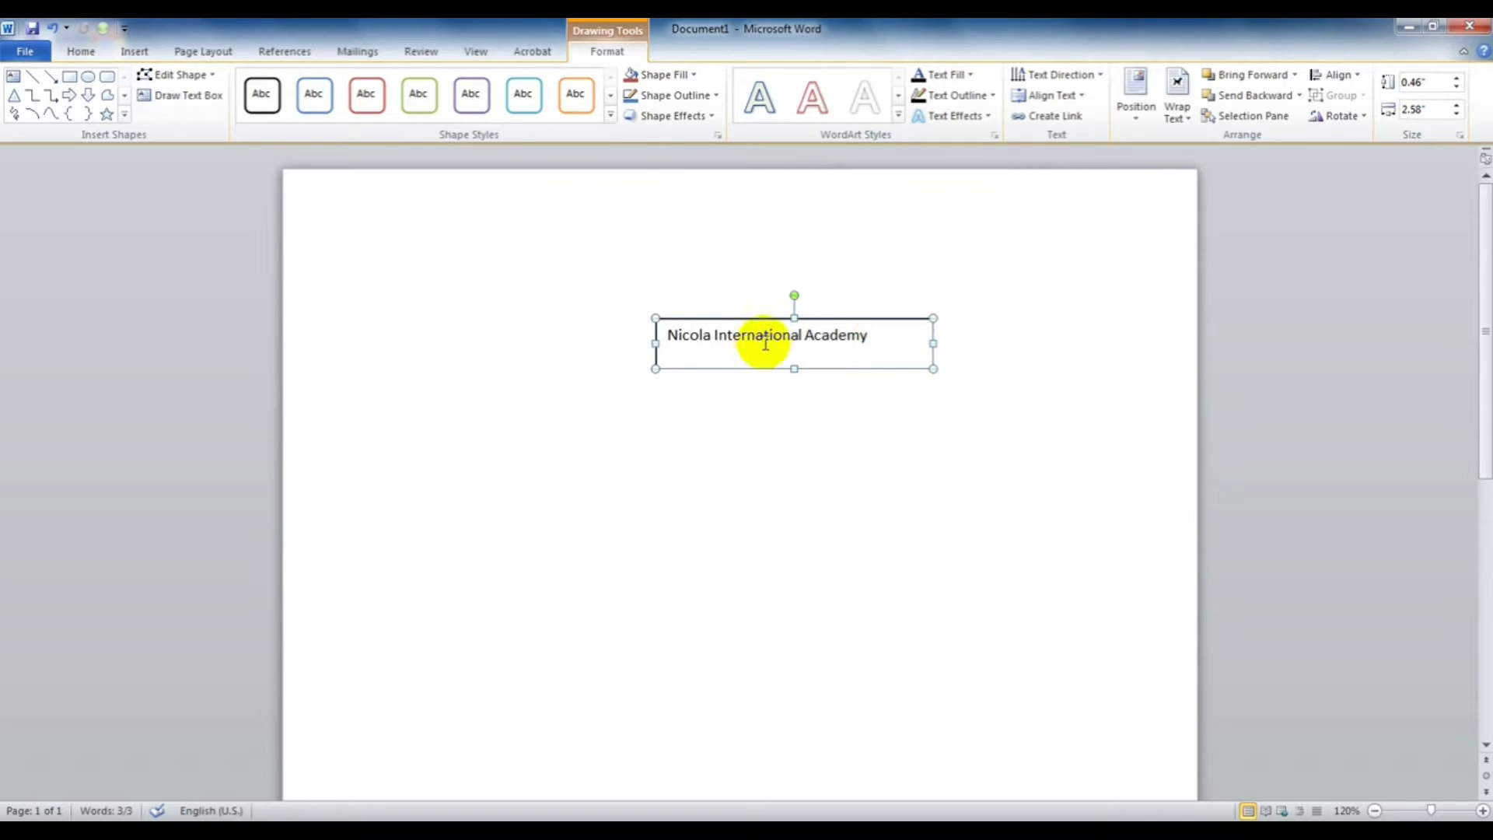
pyautogui.moveTo(715, 335); pyautogui.dragTo(942, 381)
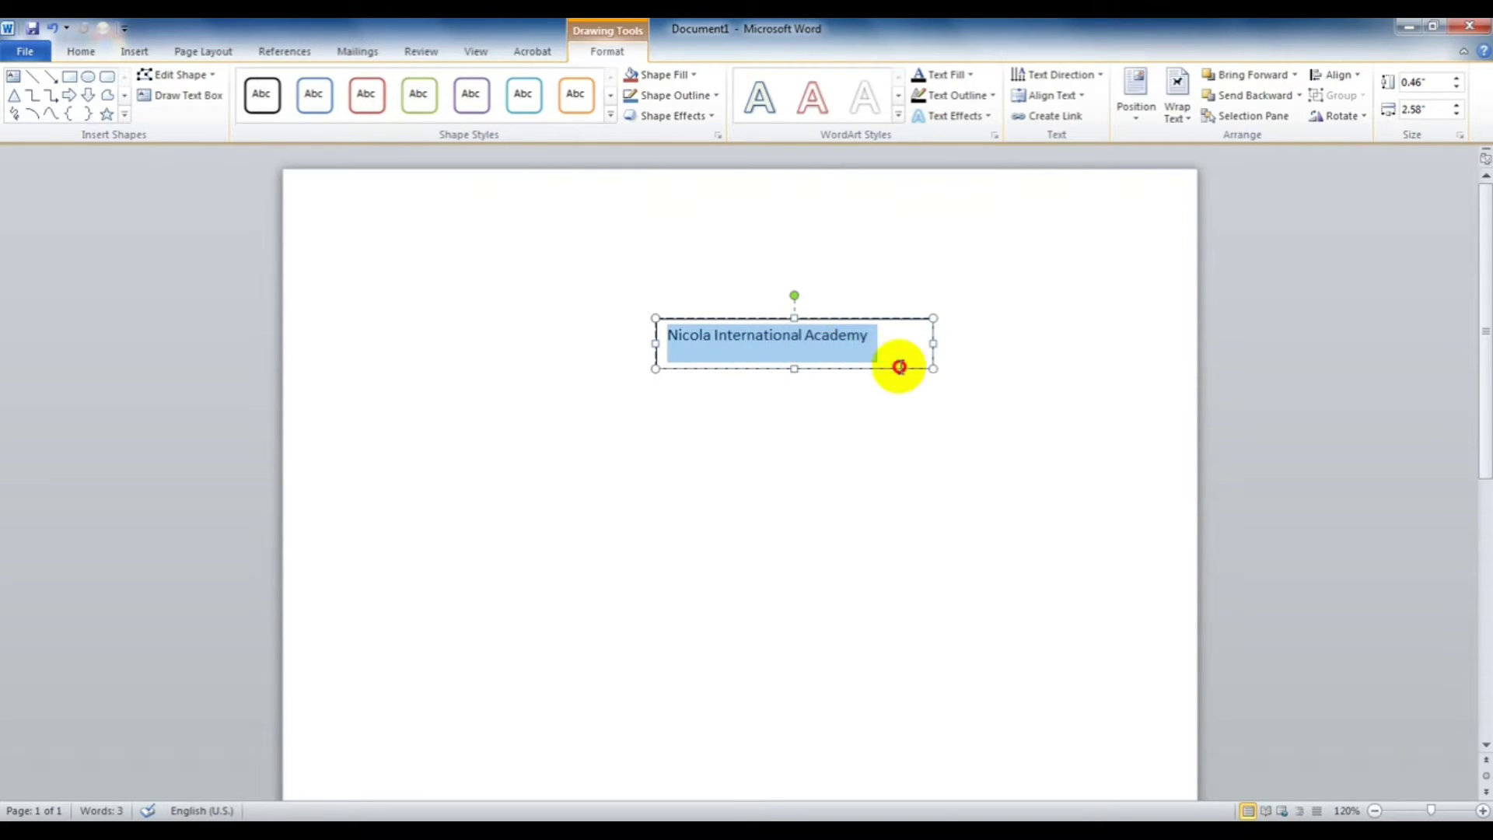
pyautogui.click(875, 335)
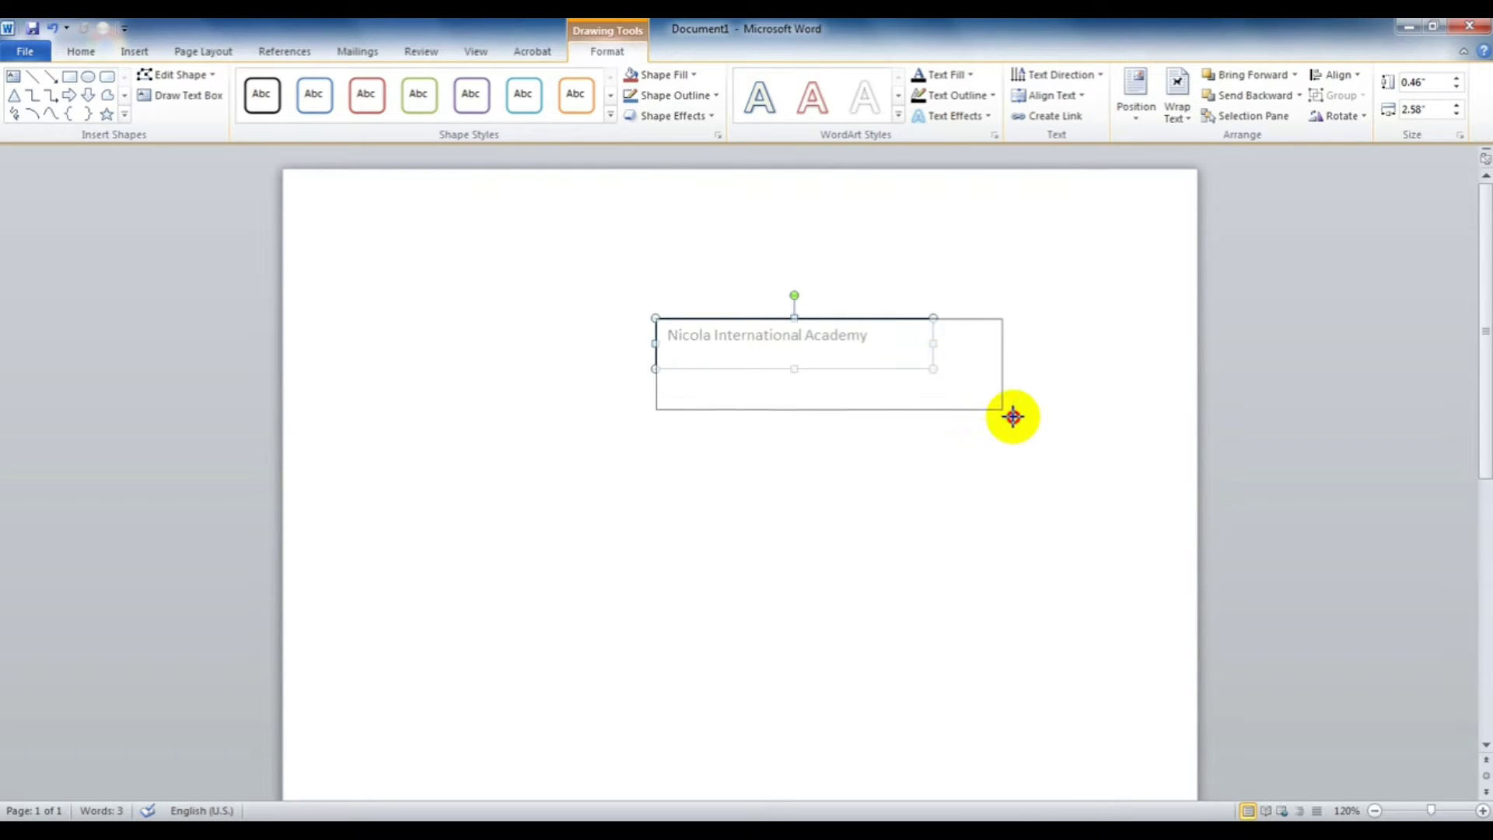
# Undo trial resizes of the text box and move it to the page's top-right corner.
pyautogui.moveTo(936, 369); pyautogui.dragTo(1014, 417)
pyautogui.hotkey('ctrl', 'z')
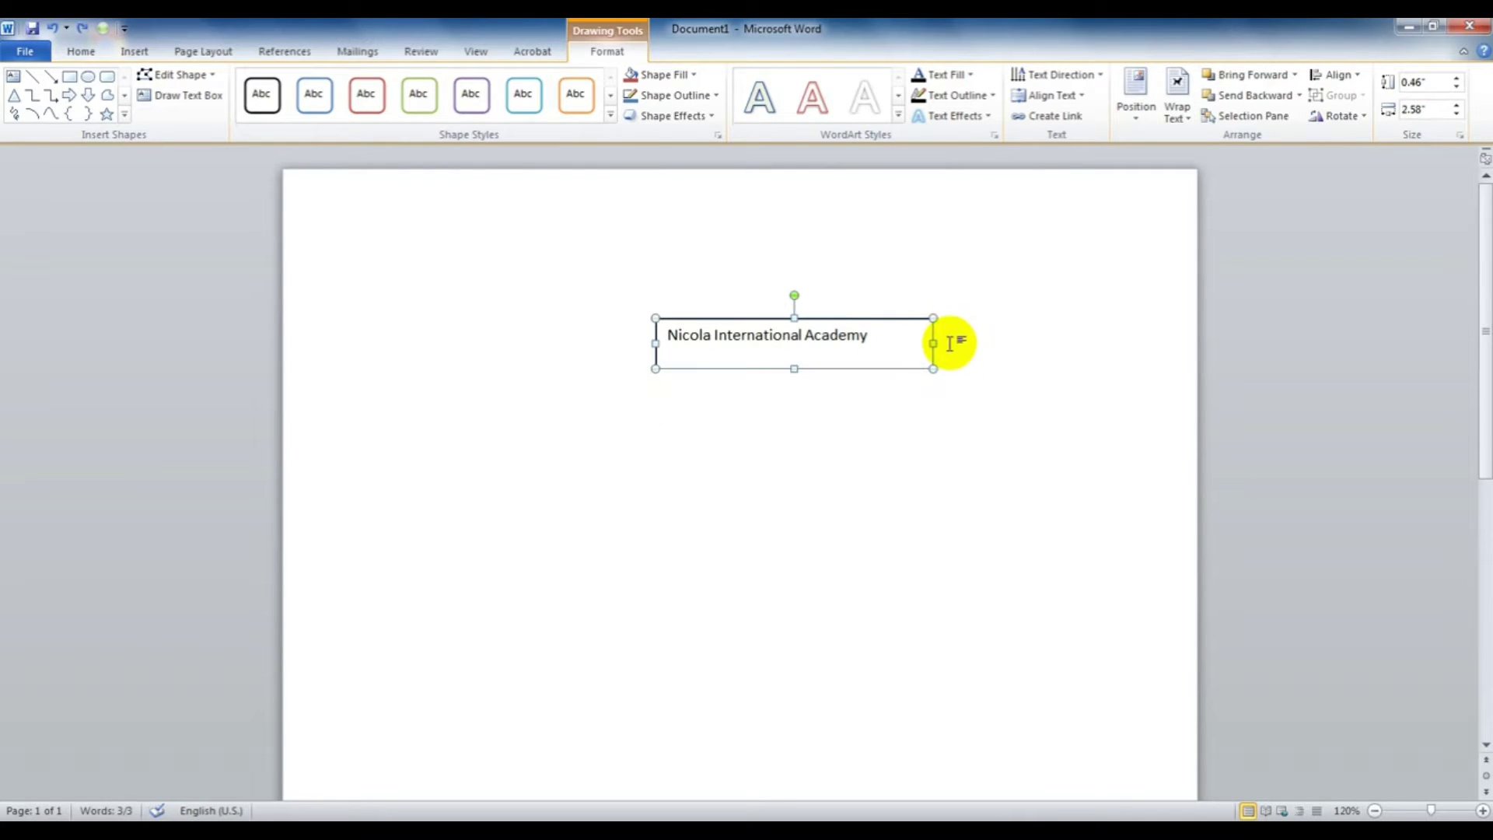
pyautogui.moveTo(933, 343); pyautogui.dragTo(1039, 343)
pyautogui.hotkey('ctrl', 'z')
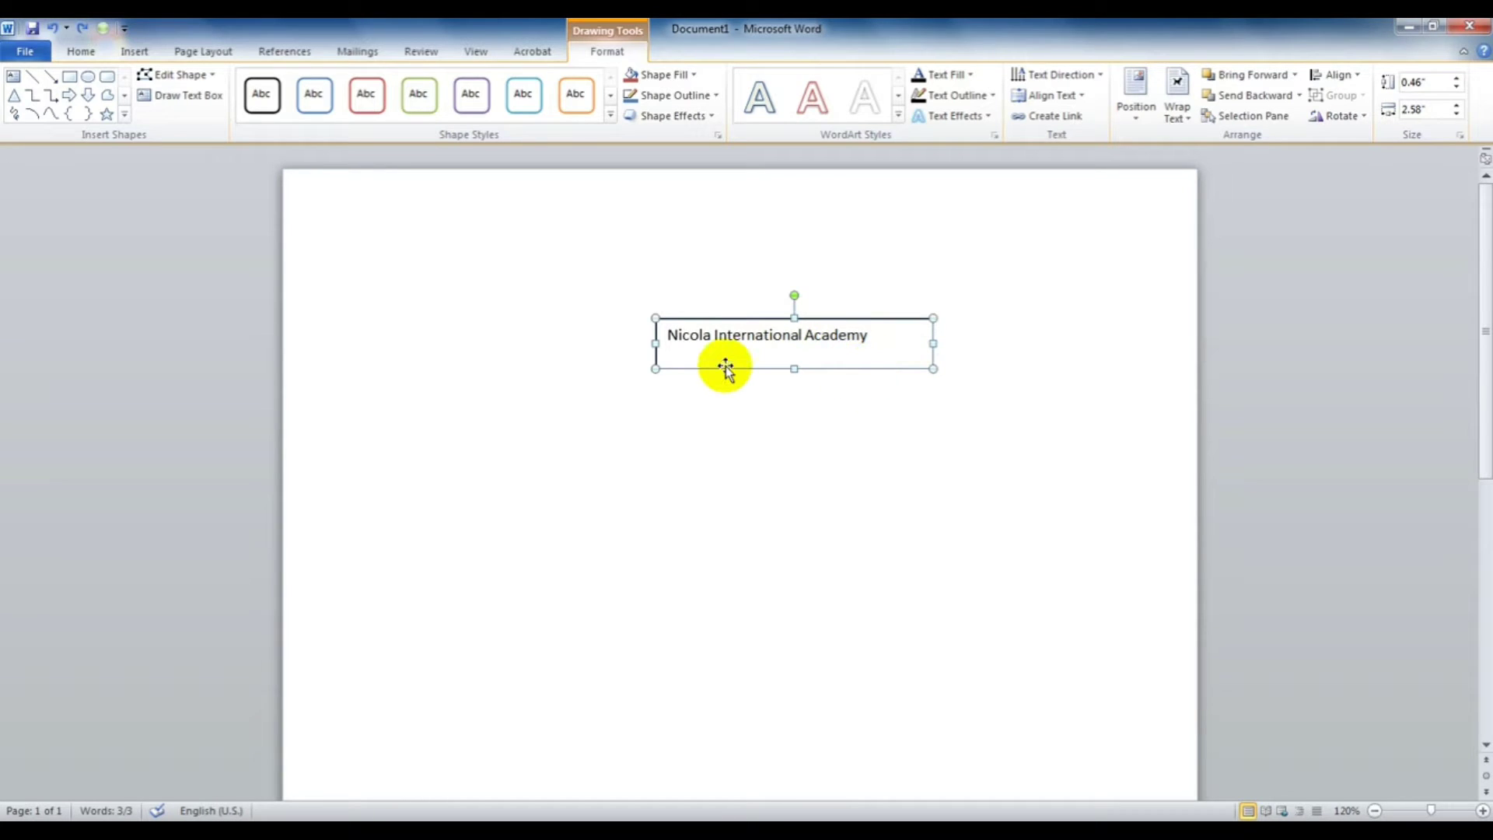
pyautogui.moveTo(726, 367)
pyautogui.mouseDown()
pyautogui.moveTo(371, 215)
pyautogui.moveTo(945, 234)
pyautogui.mouseUp()
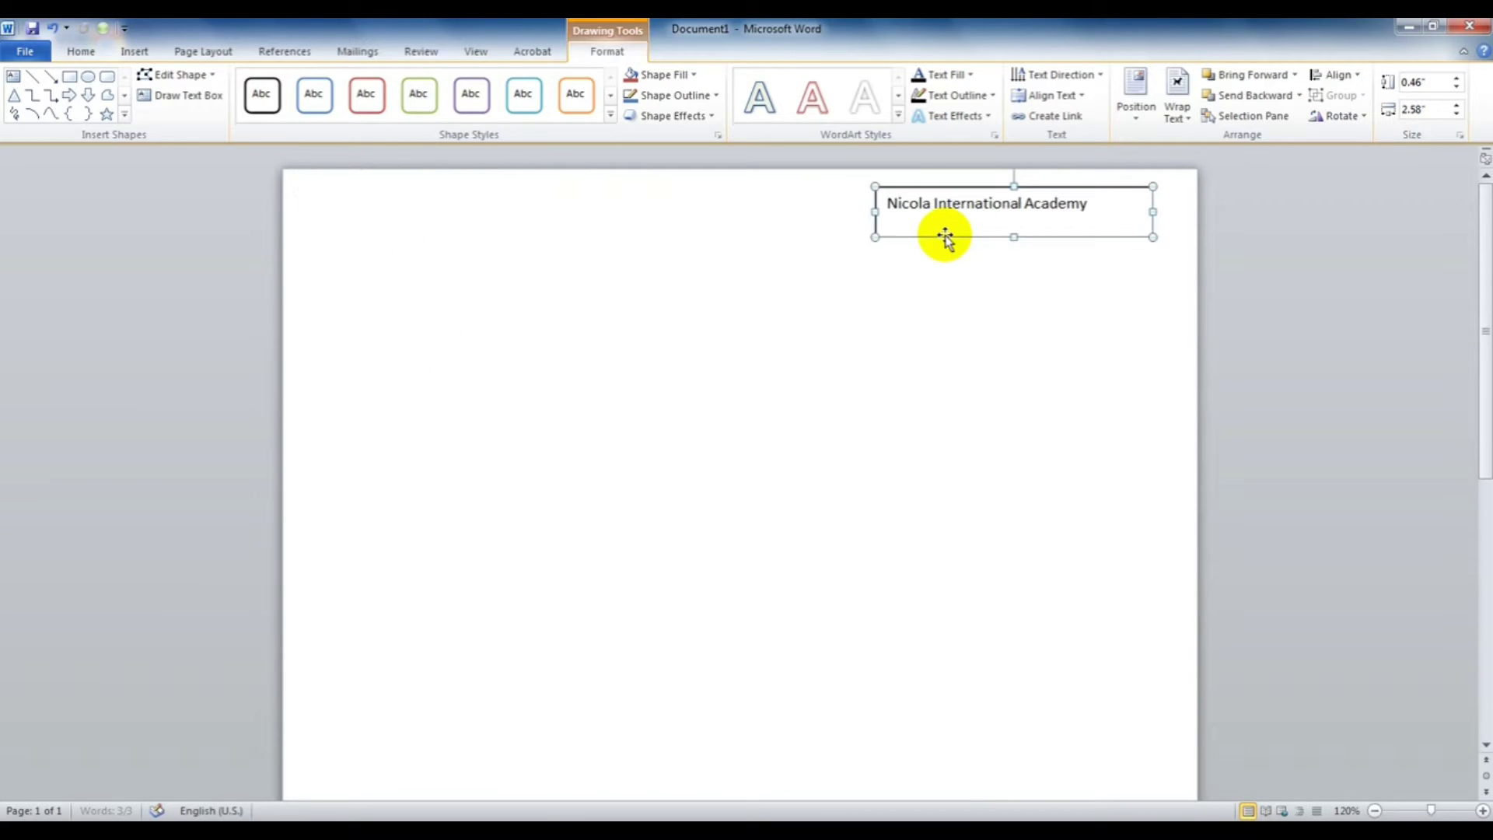
pyautogui.click(1004, 251)
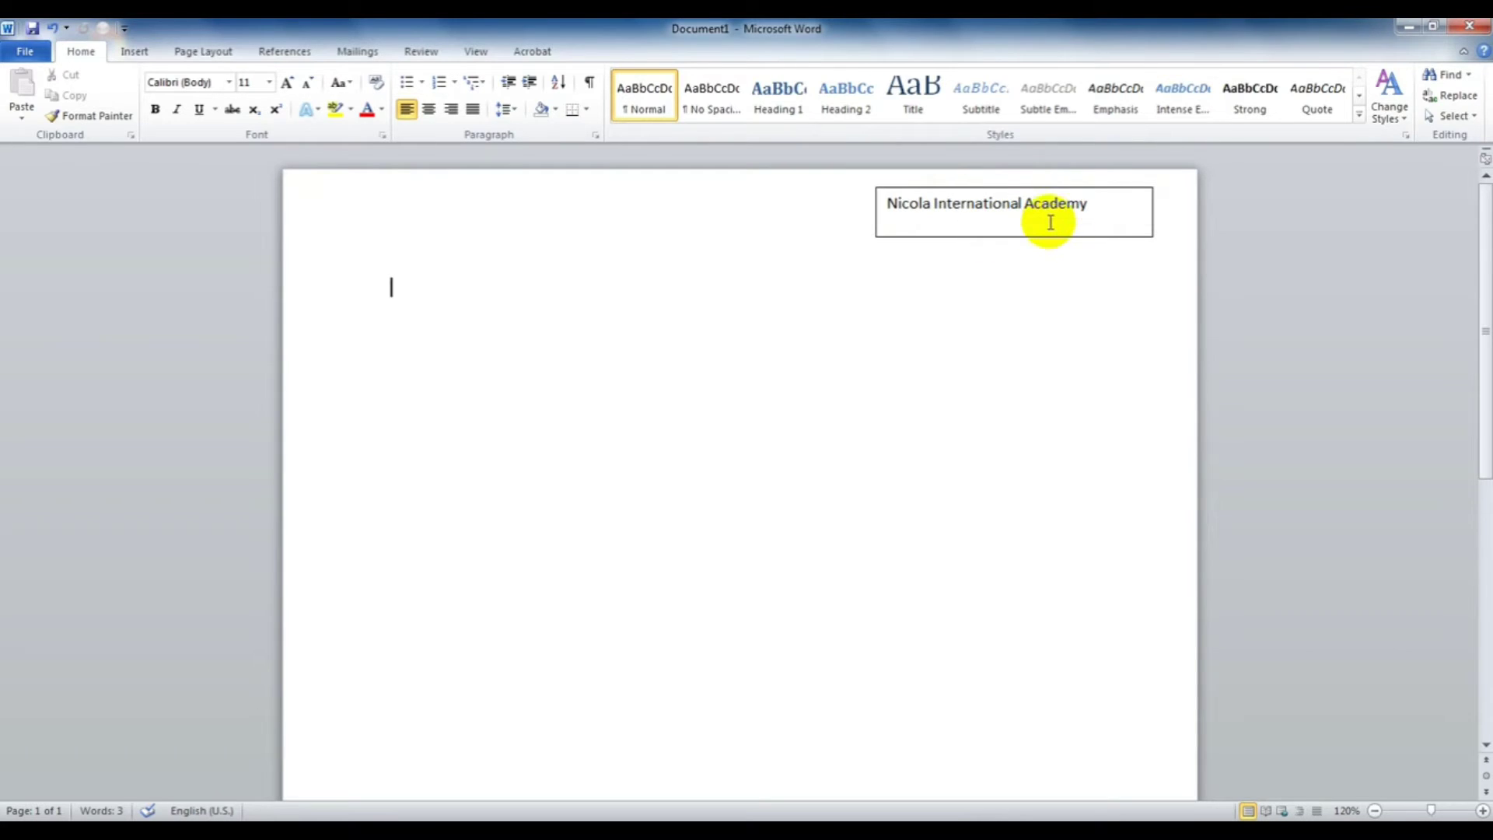
# Set the Nicola text box's Shape Fill to No Fill and Shape Outline to No Outline.
pyautogui.click(1051, 209)
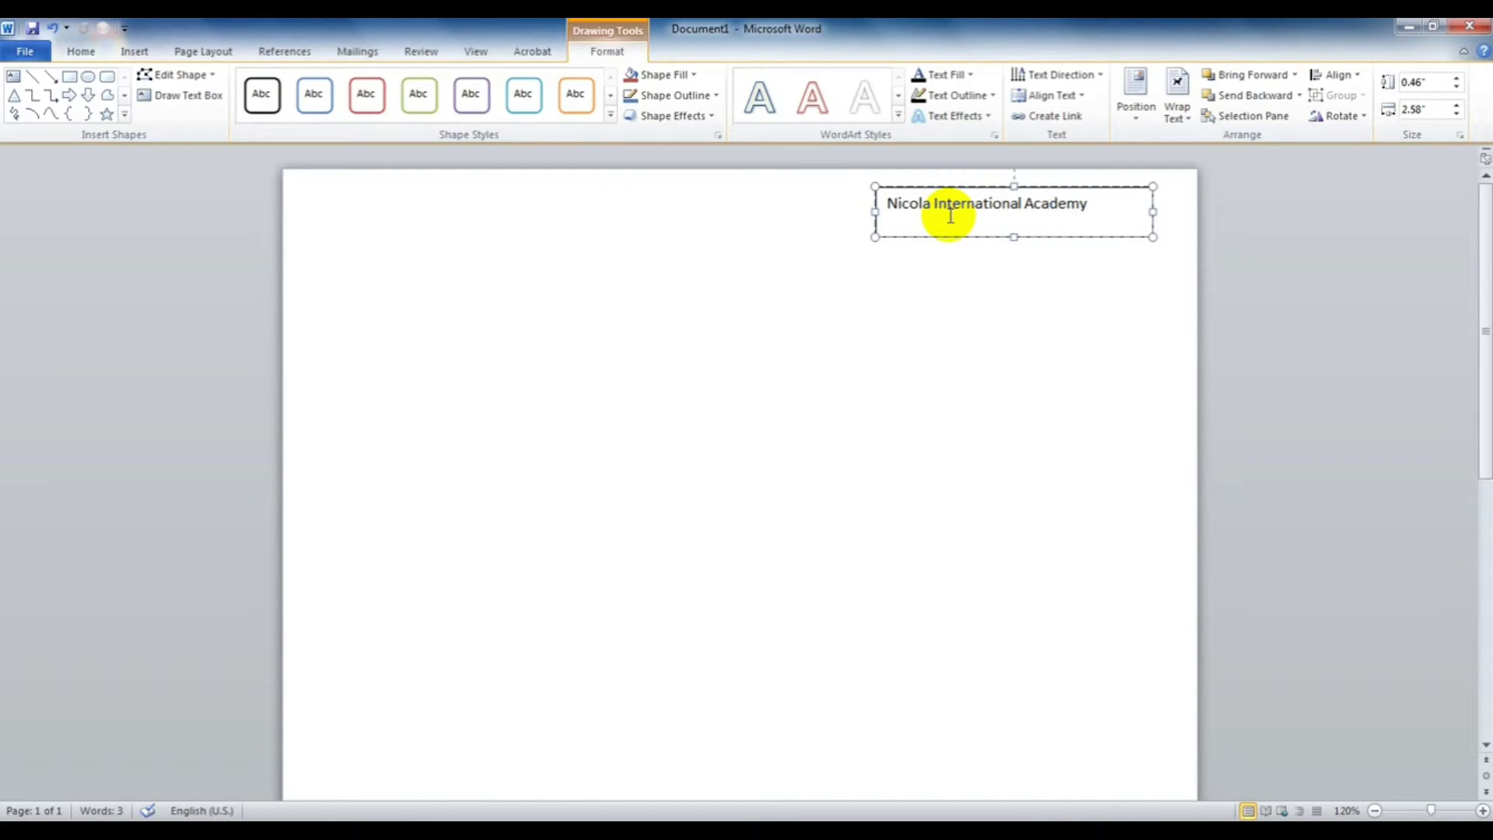
pyautogui.click(682, 96)
pyautogui.click(665, 74)
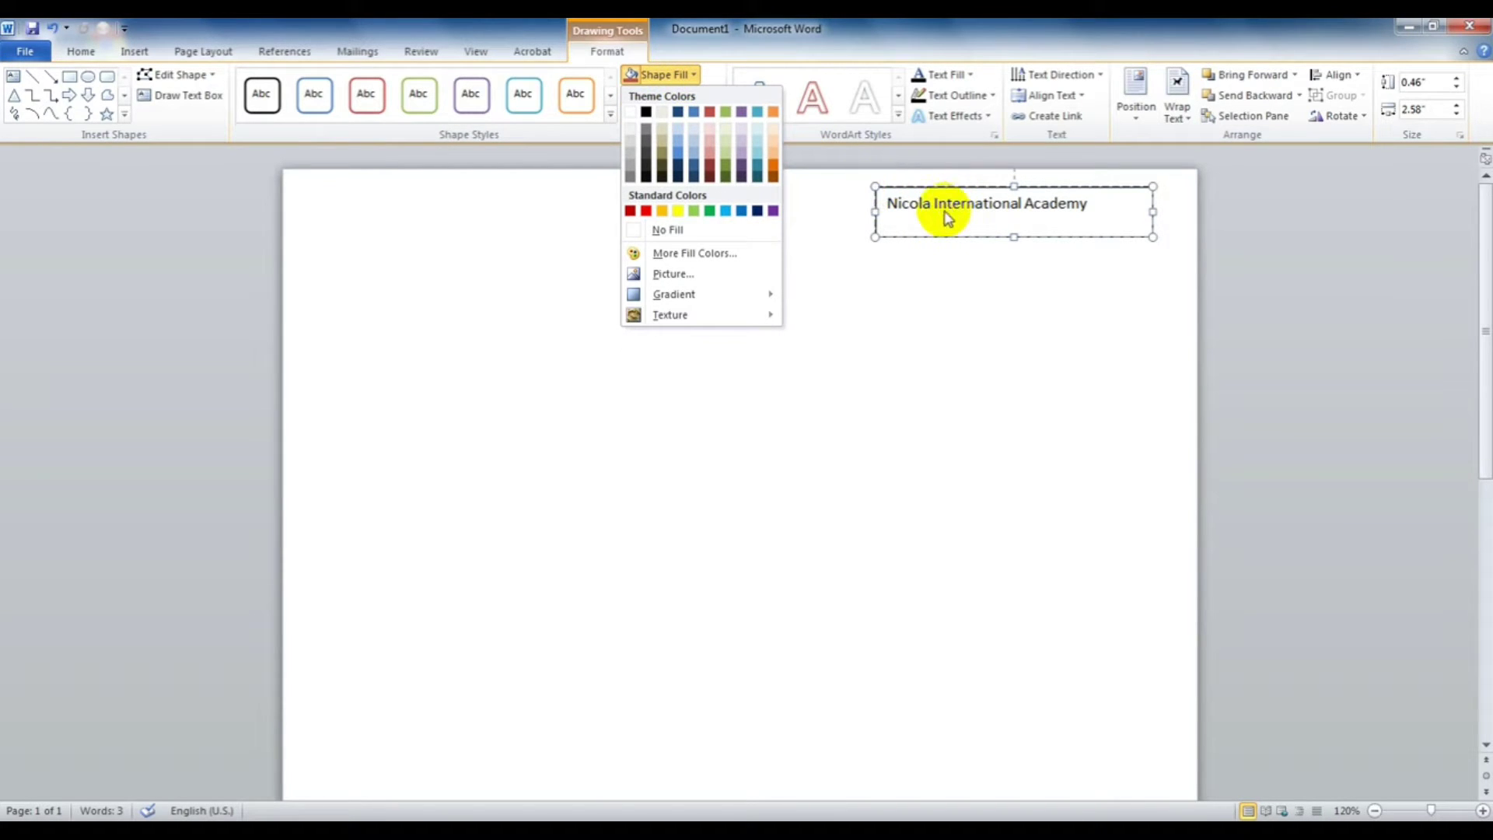
pyautogui.click(669, 230)
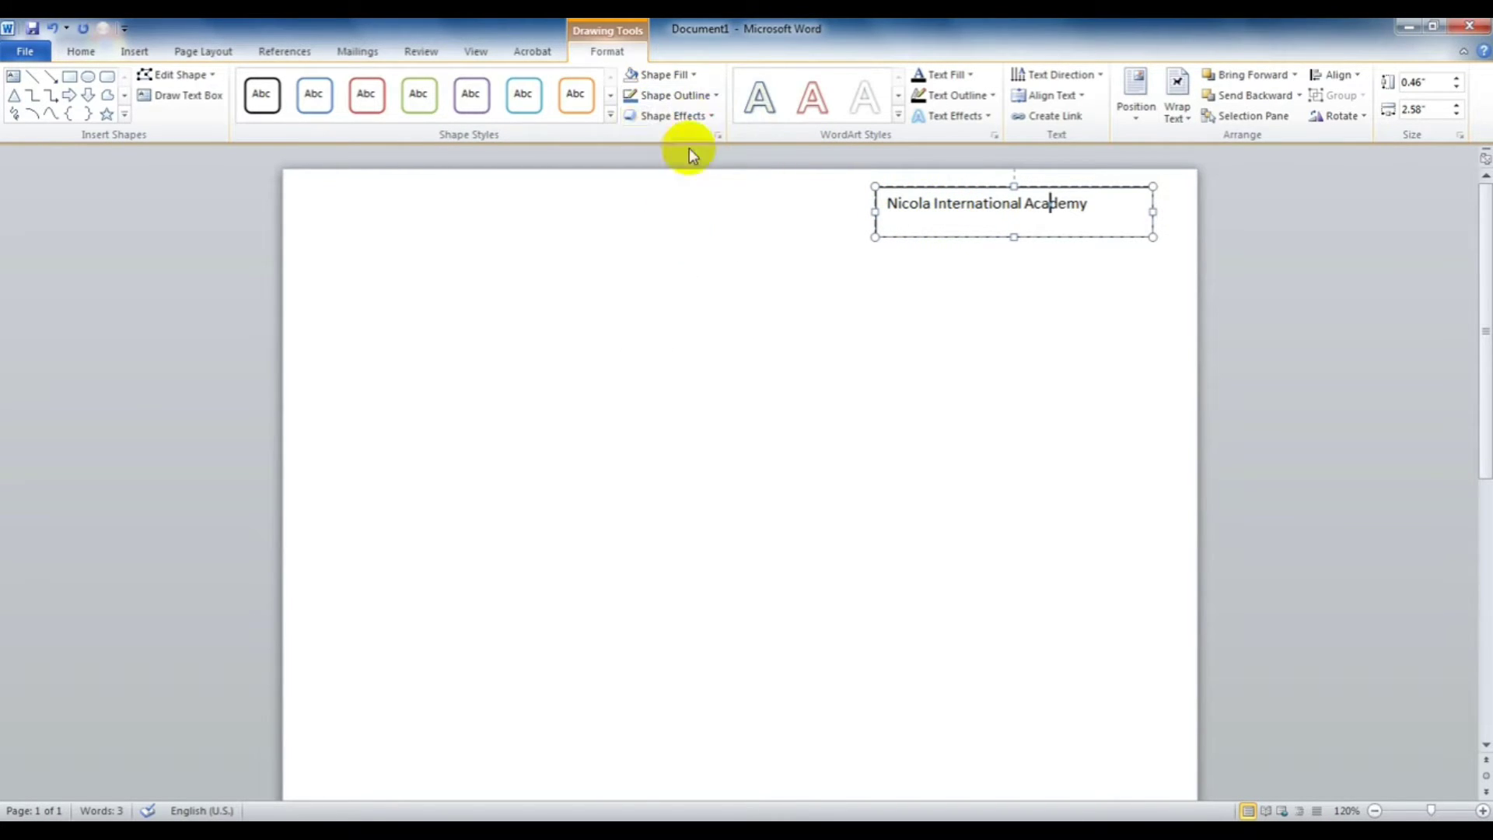
pyautogui.click(683, 95)
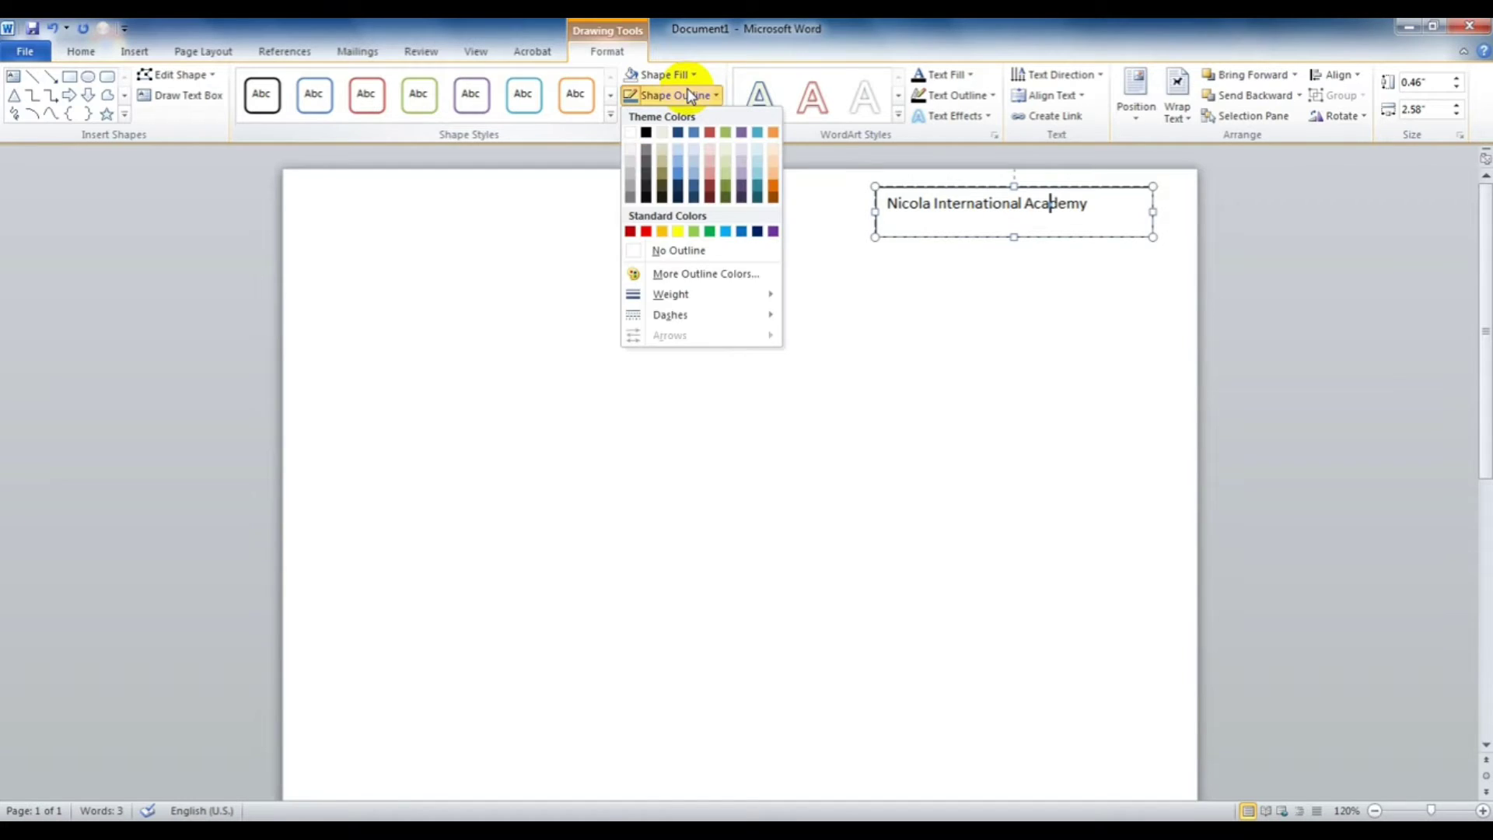
pyautogui.click(677, 251)
pyautogui.click(798, 319)
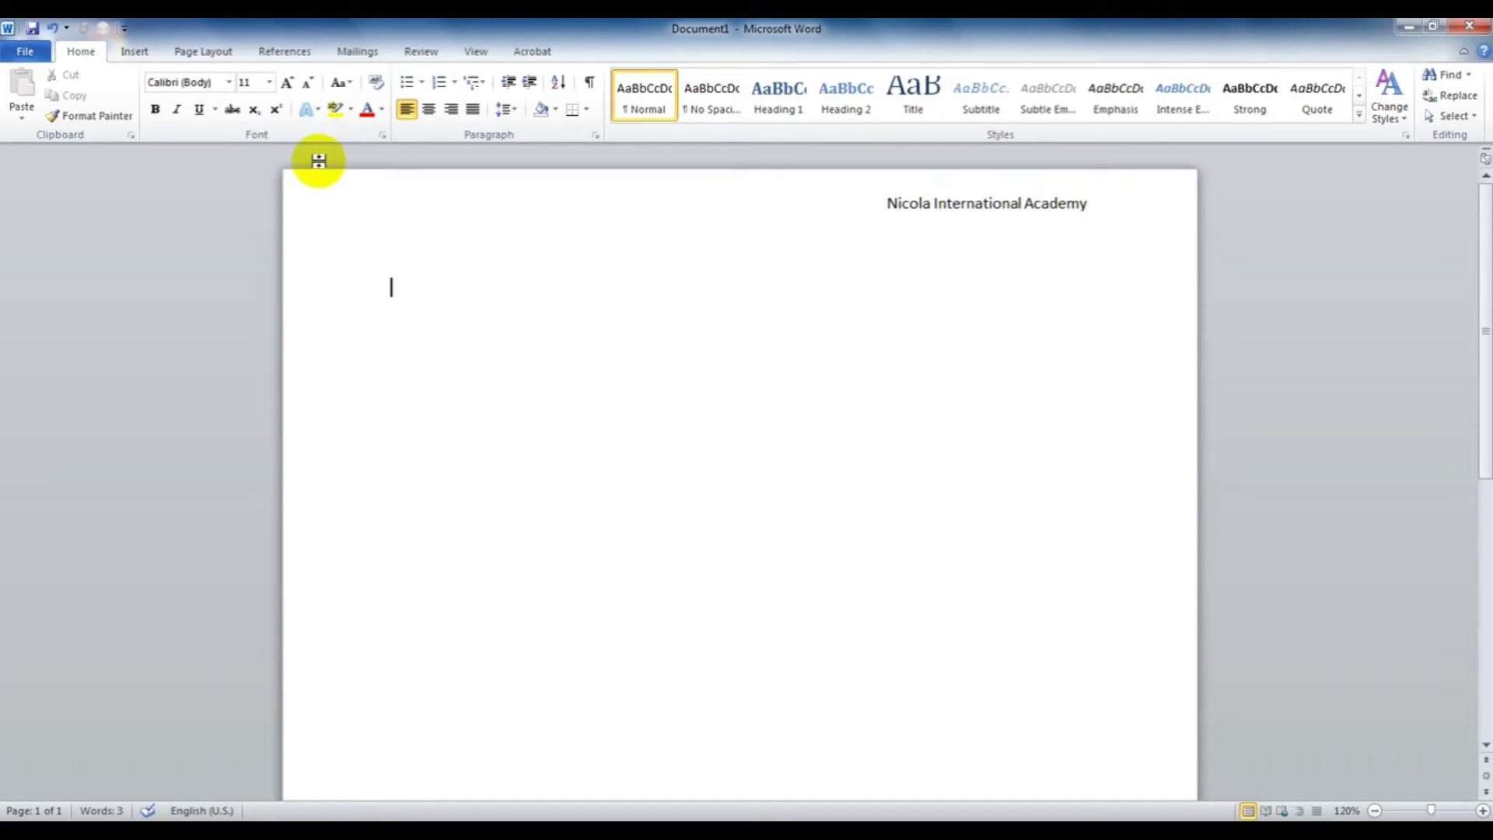
pyautogui.click(138, 51)
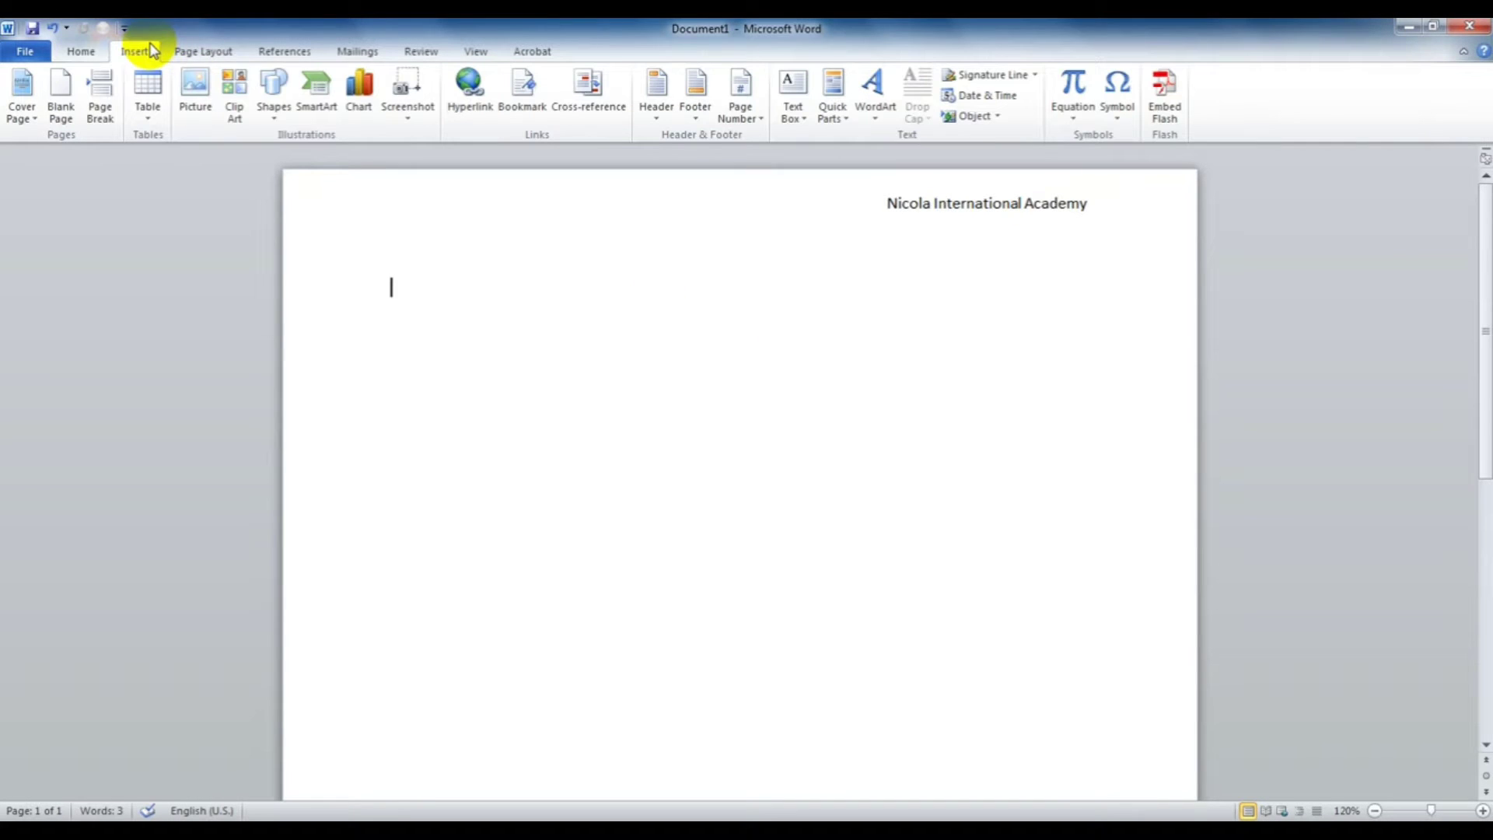
# Draw a scratch text box below the heading, type 'sdsdfdsf' in it, then delete it.
pyautogui.click(274, 118)
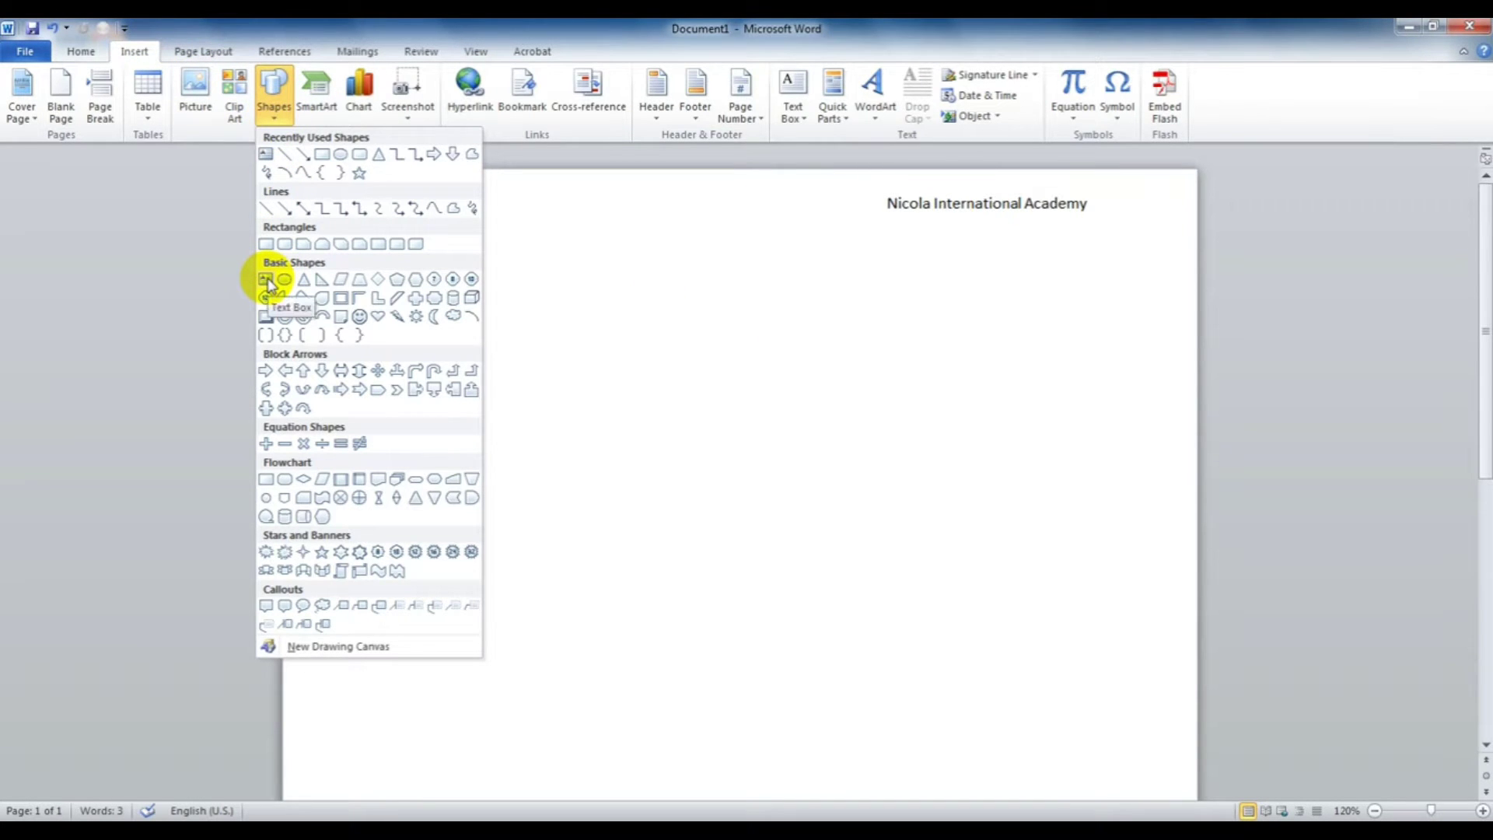
pyautogui.click(267, 281)
pyautogui.moveTo(539, 358); pyautogui.dragTo(924, 411)
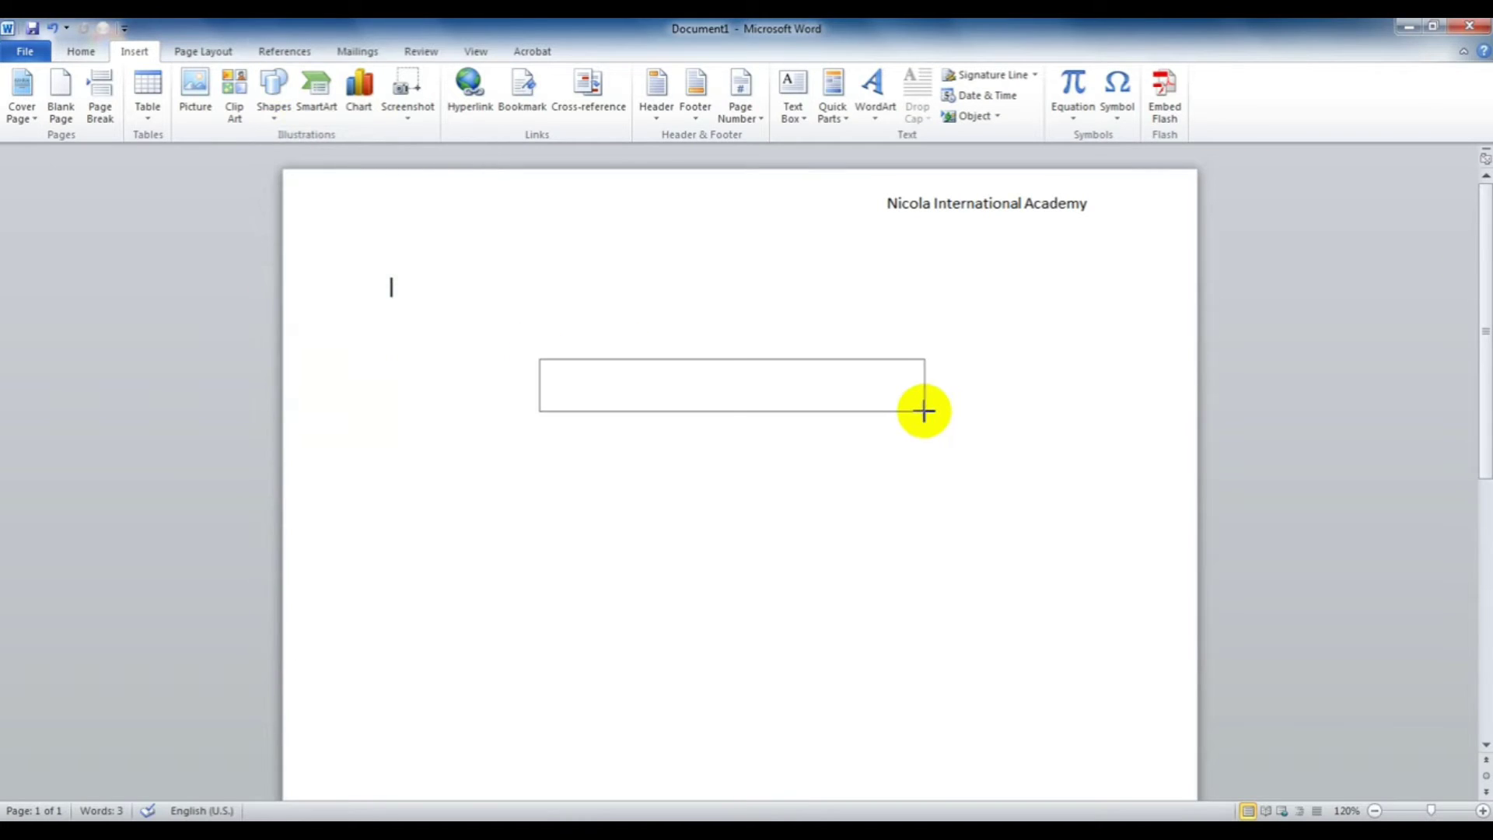
pyautogui.write('sdsdfdsf')
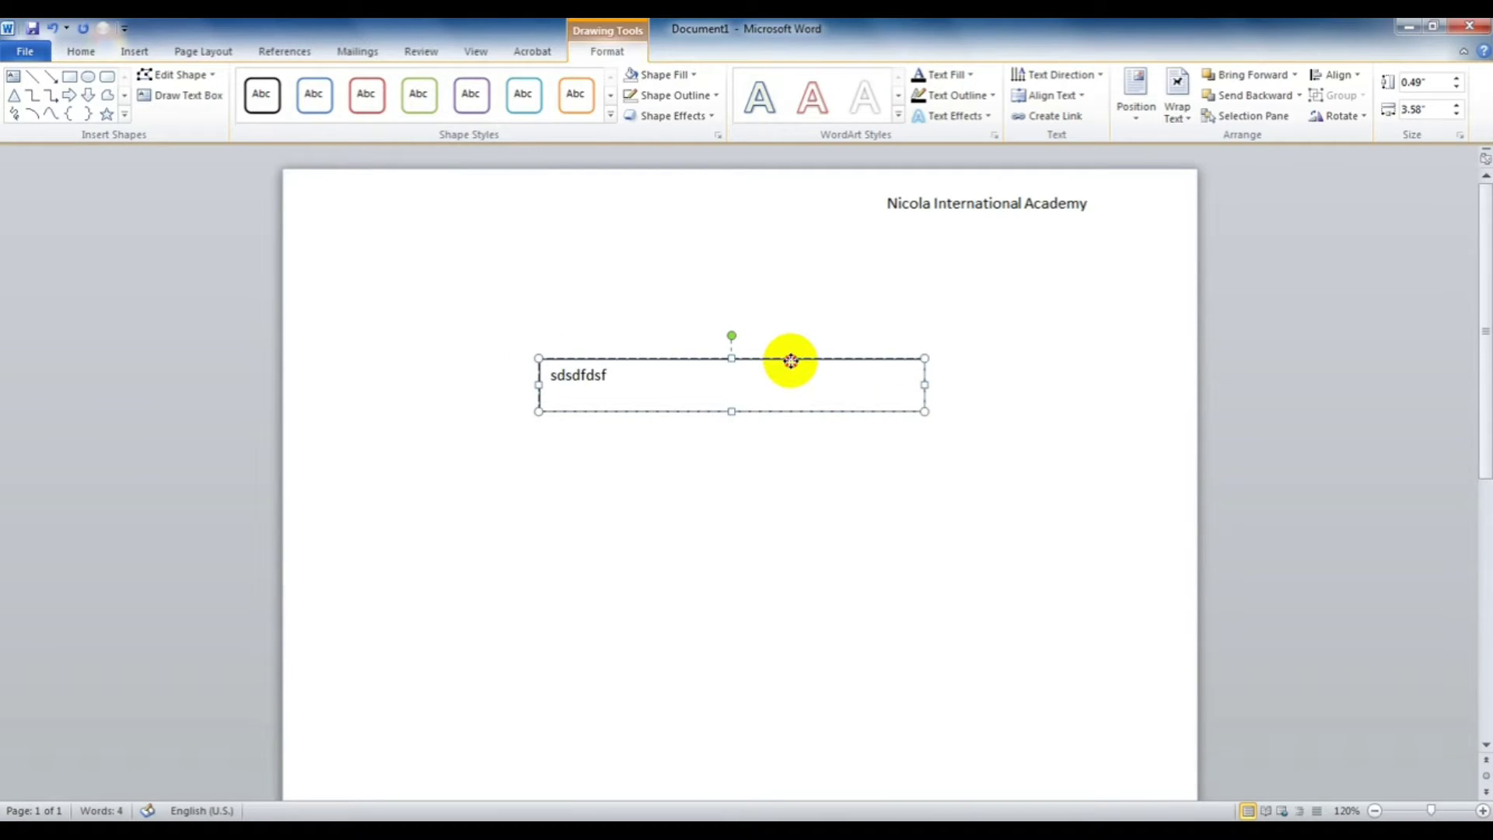
pyautogui.click(790, 360)
pyautogui.press('Delete')
# Move the Nicola text box to the upper middle of the page and select its text.
pyautogui.click(947, 204)
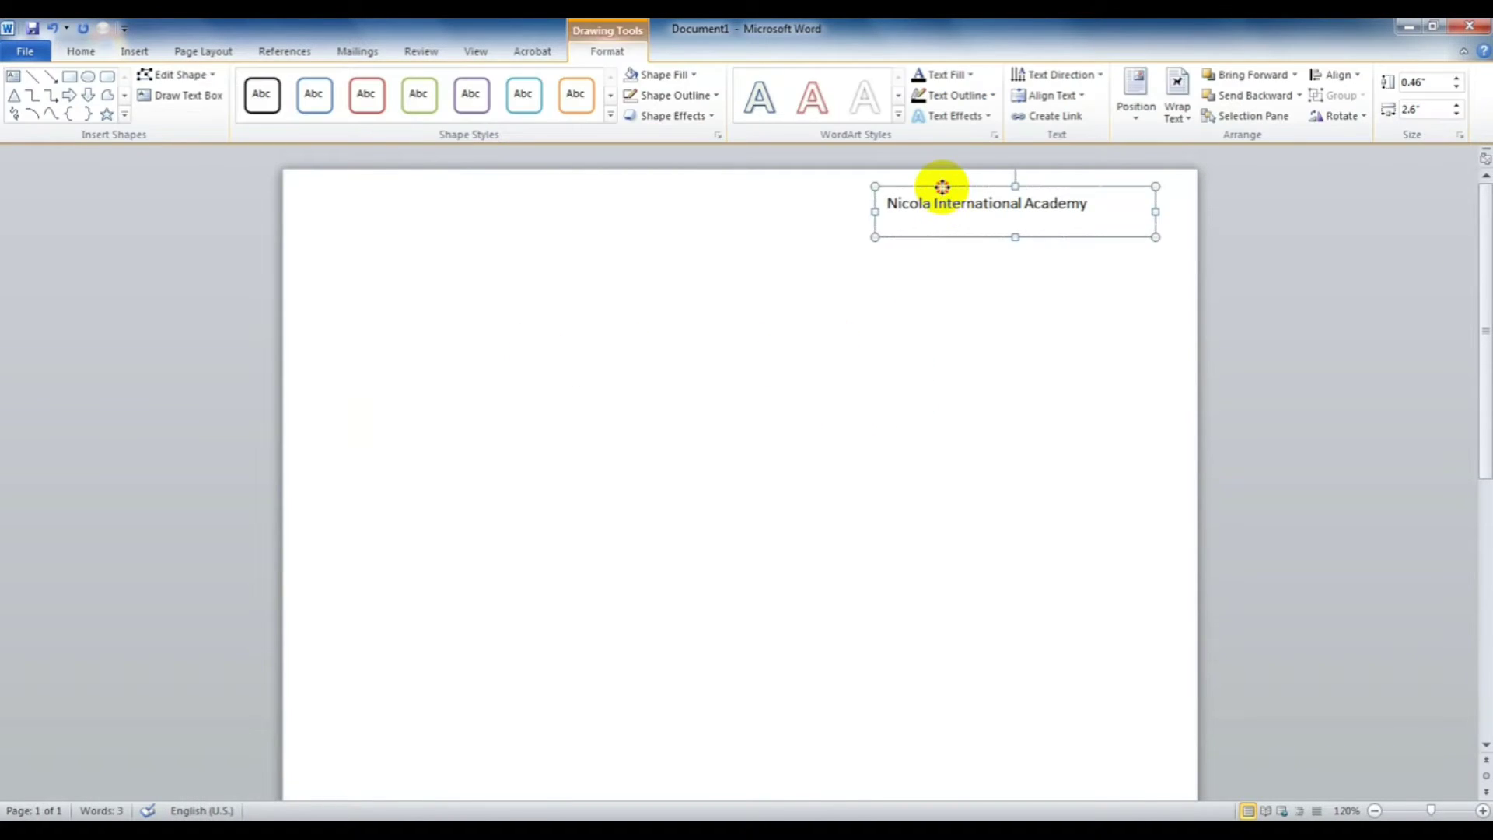
pyautogui.moveTo(942, 187); pyautogui.dragTo(621, 292)
pyautogui.click(575, 308)
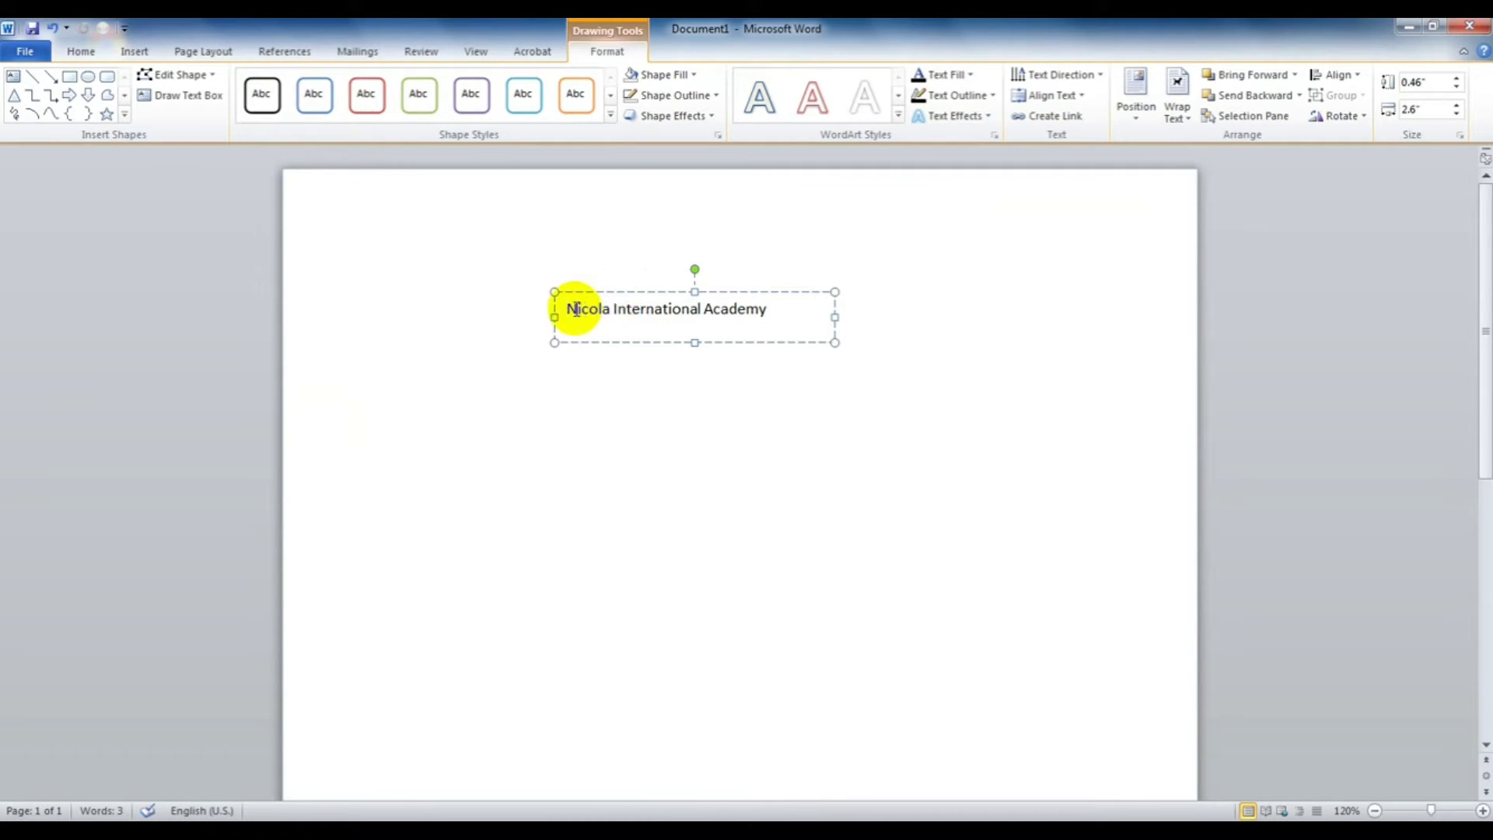
pyautogui.moveTo(565, 309); pyautogui.dragTo(772, 287)
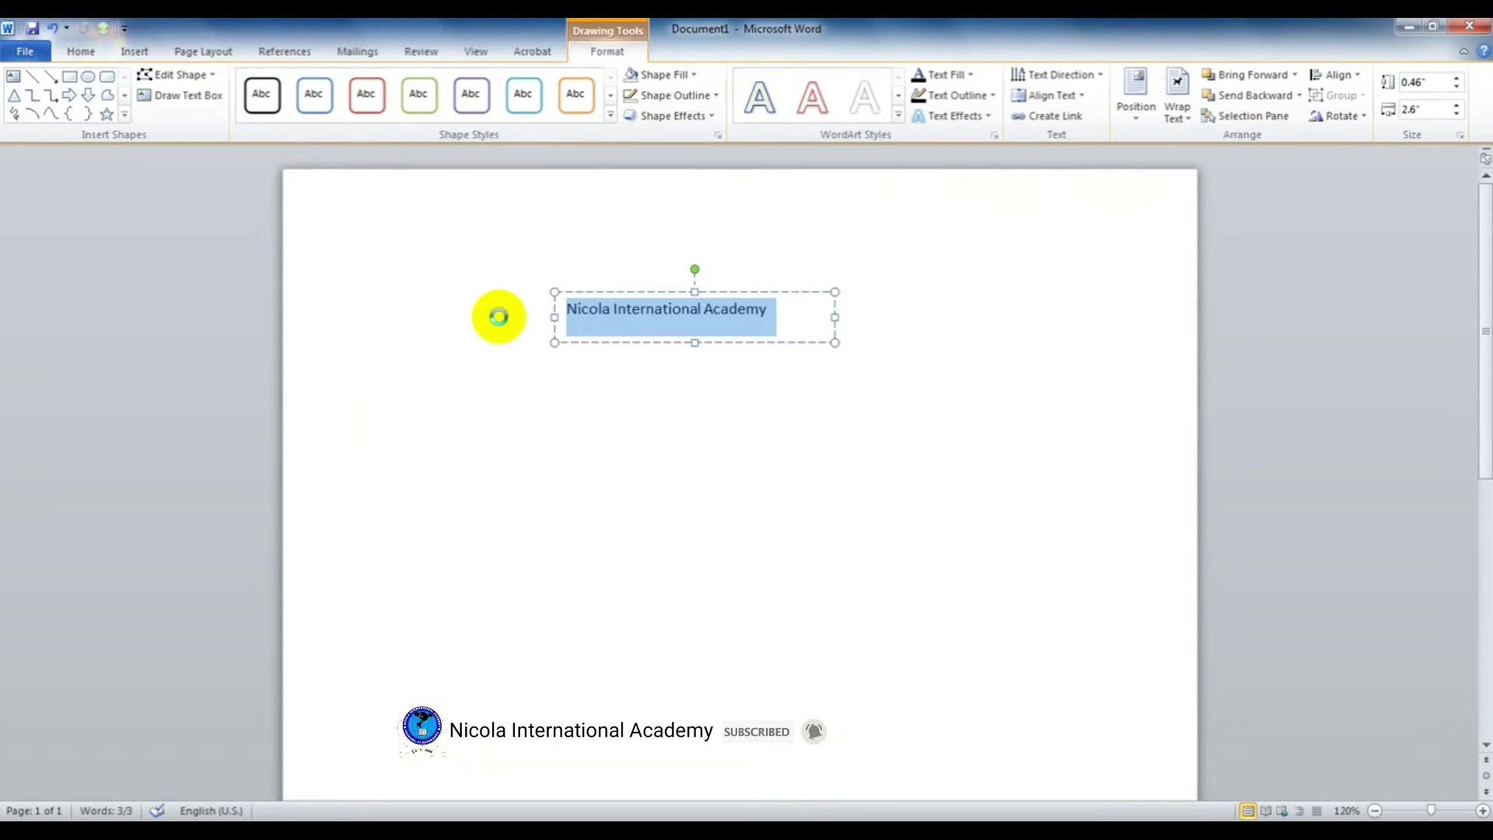
# Paste Special the selected Nicola text box as a Picture (Enhanced Metafile).
pyautogui.click(81, 51)
pyautogui.click(371, 313)
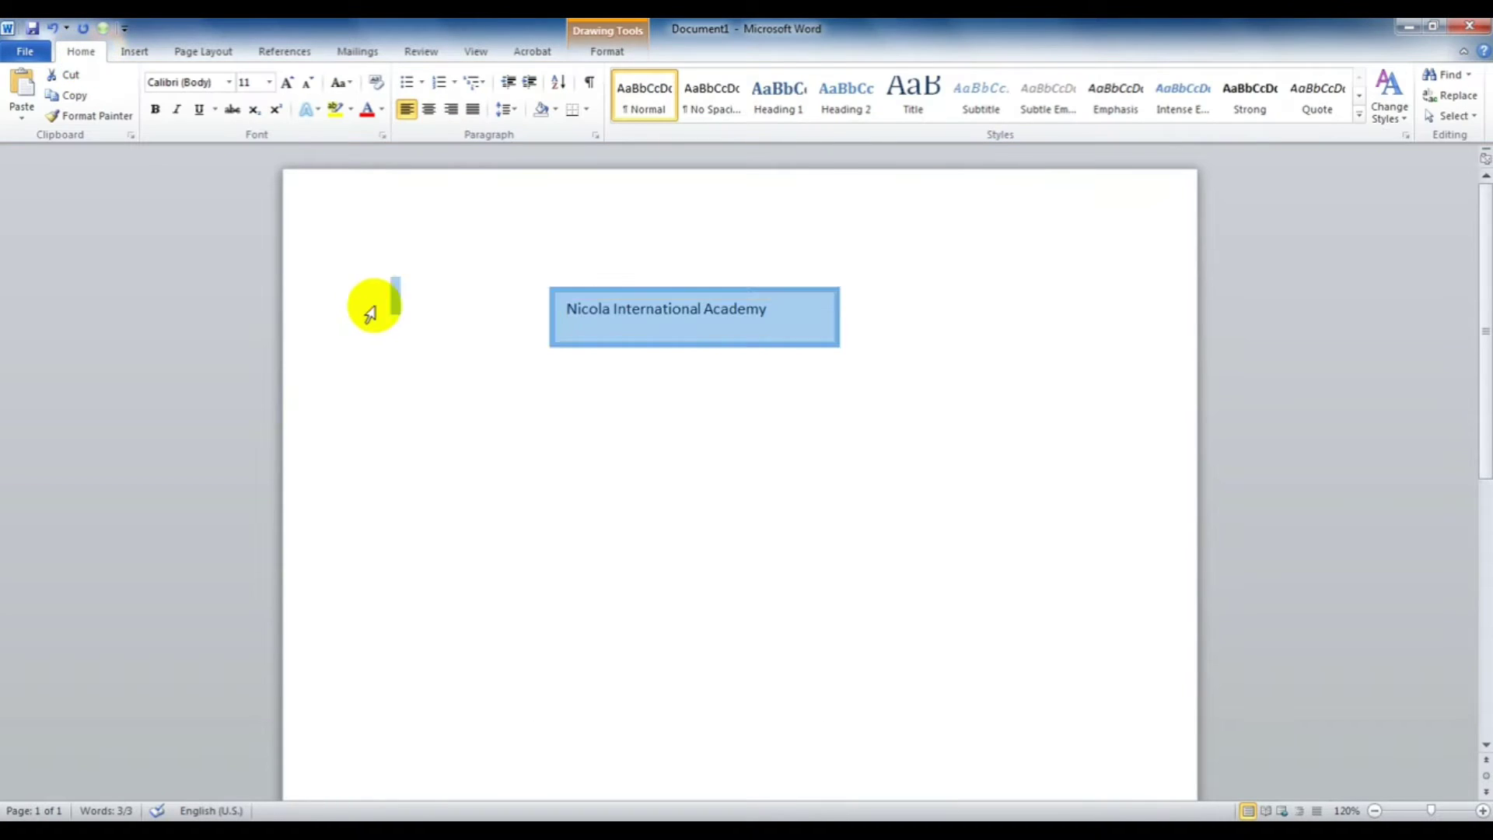
pyautogui.click(21, 118)
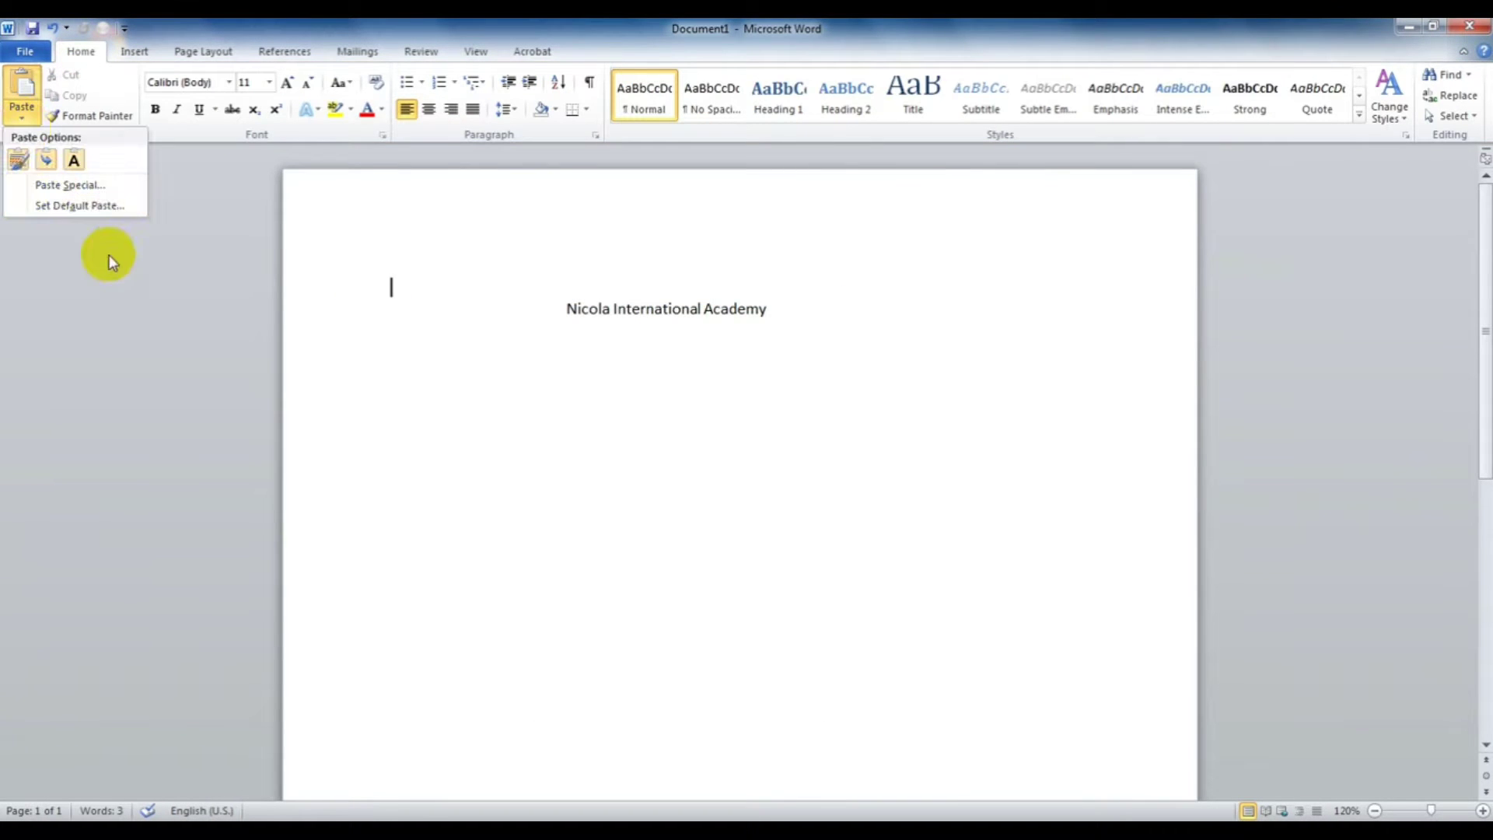
pyautogui.click(100, 187)
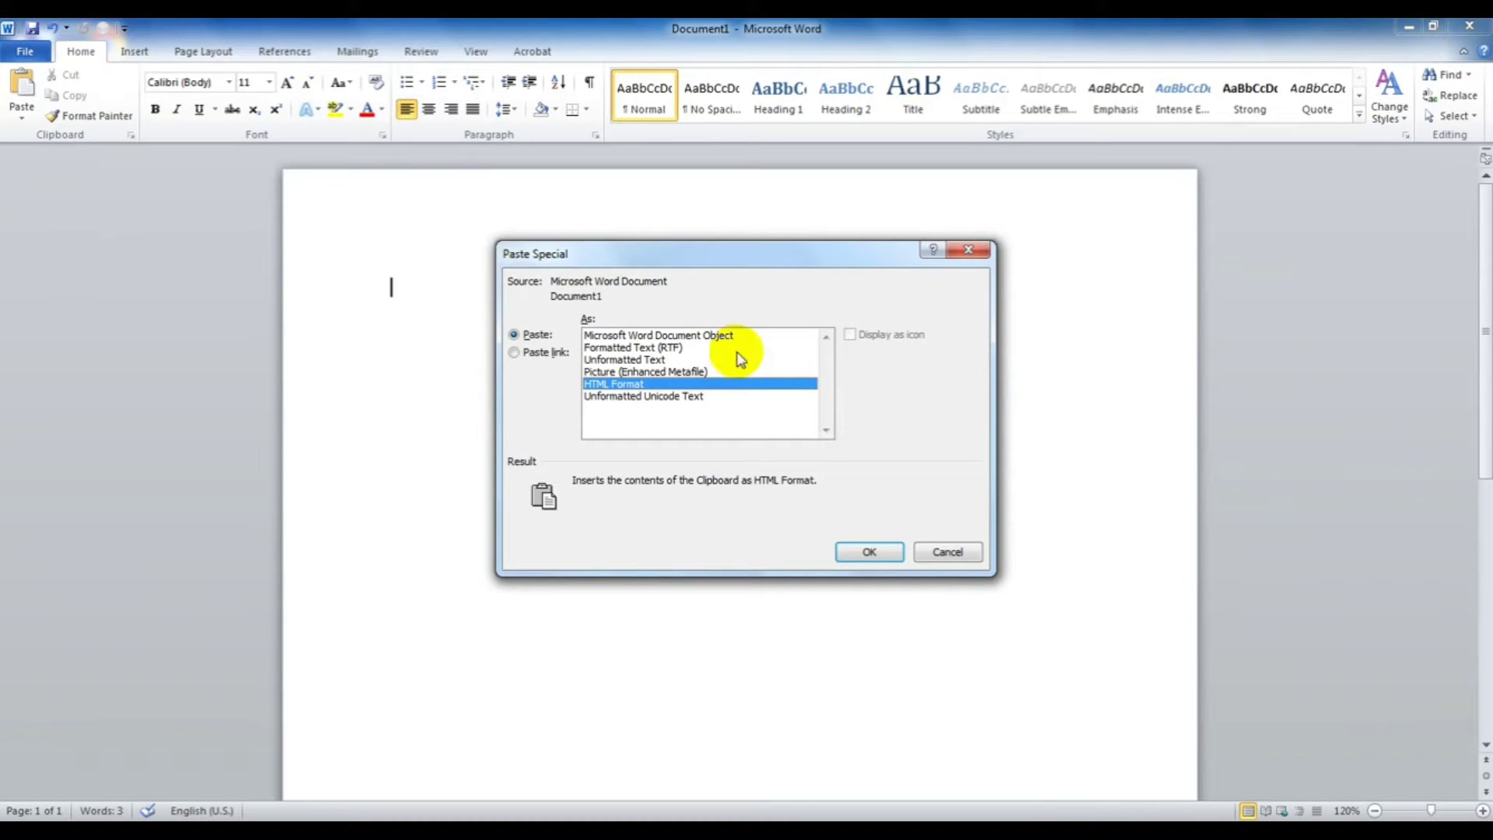
pyautogui.click(692, 371)
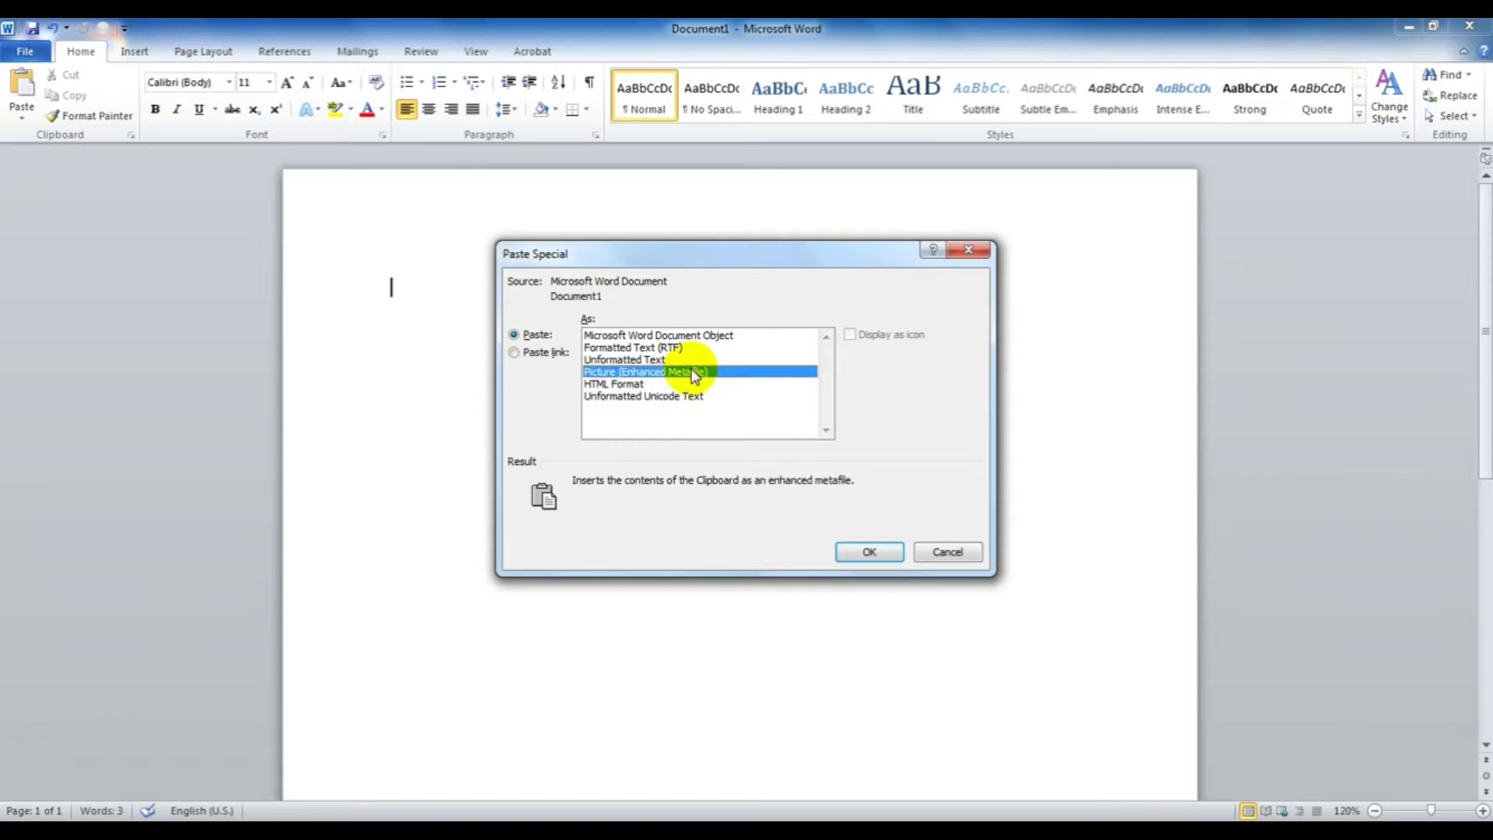
pyautogui.click(883, 554)
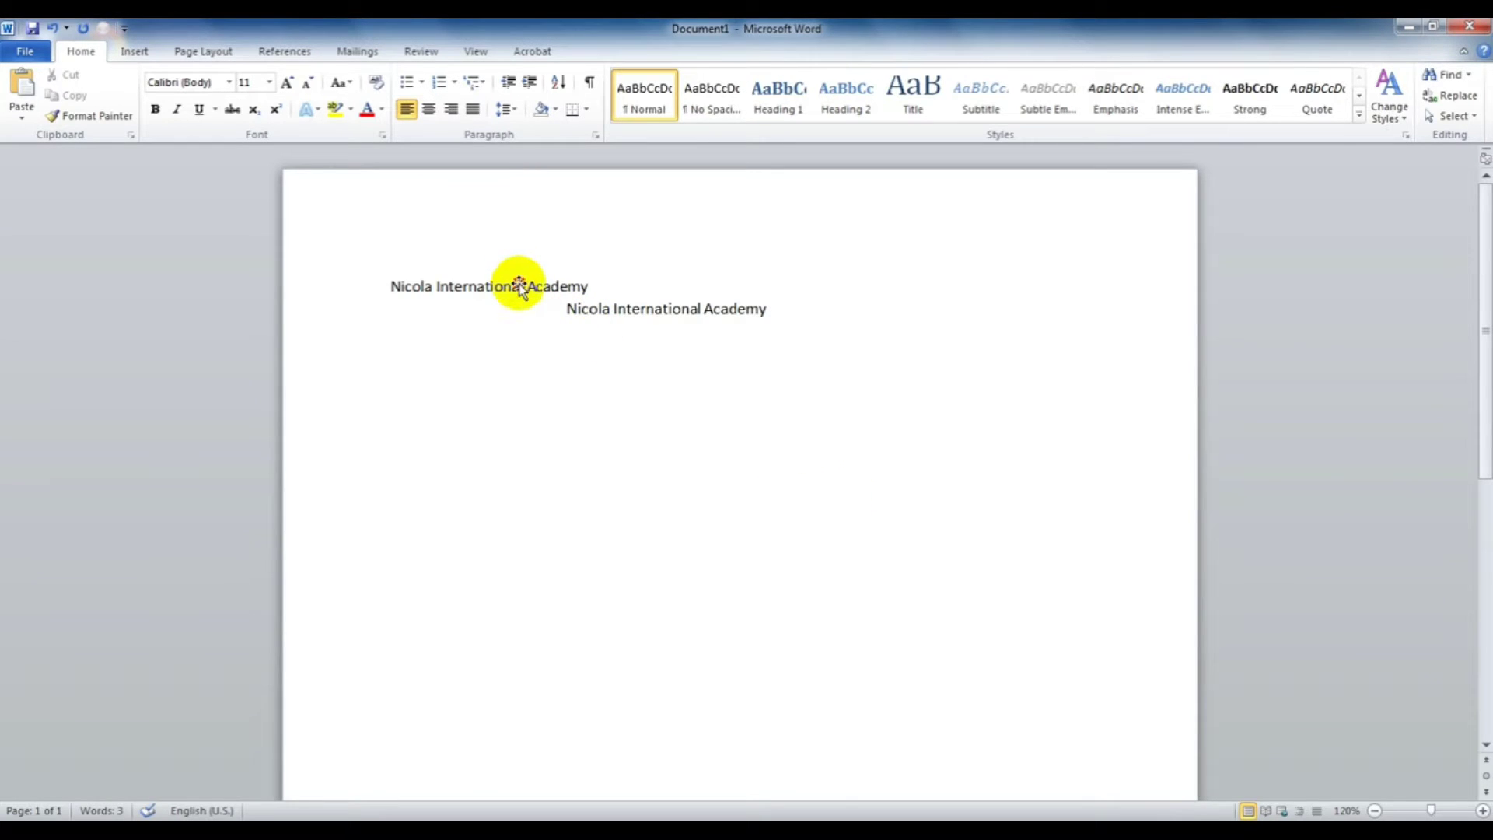
# Crop the pasted picture to 1.99" by 0.23" around the 'Nicola International Academy' words.
pyautogui.click(518, 288)
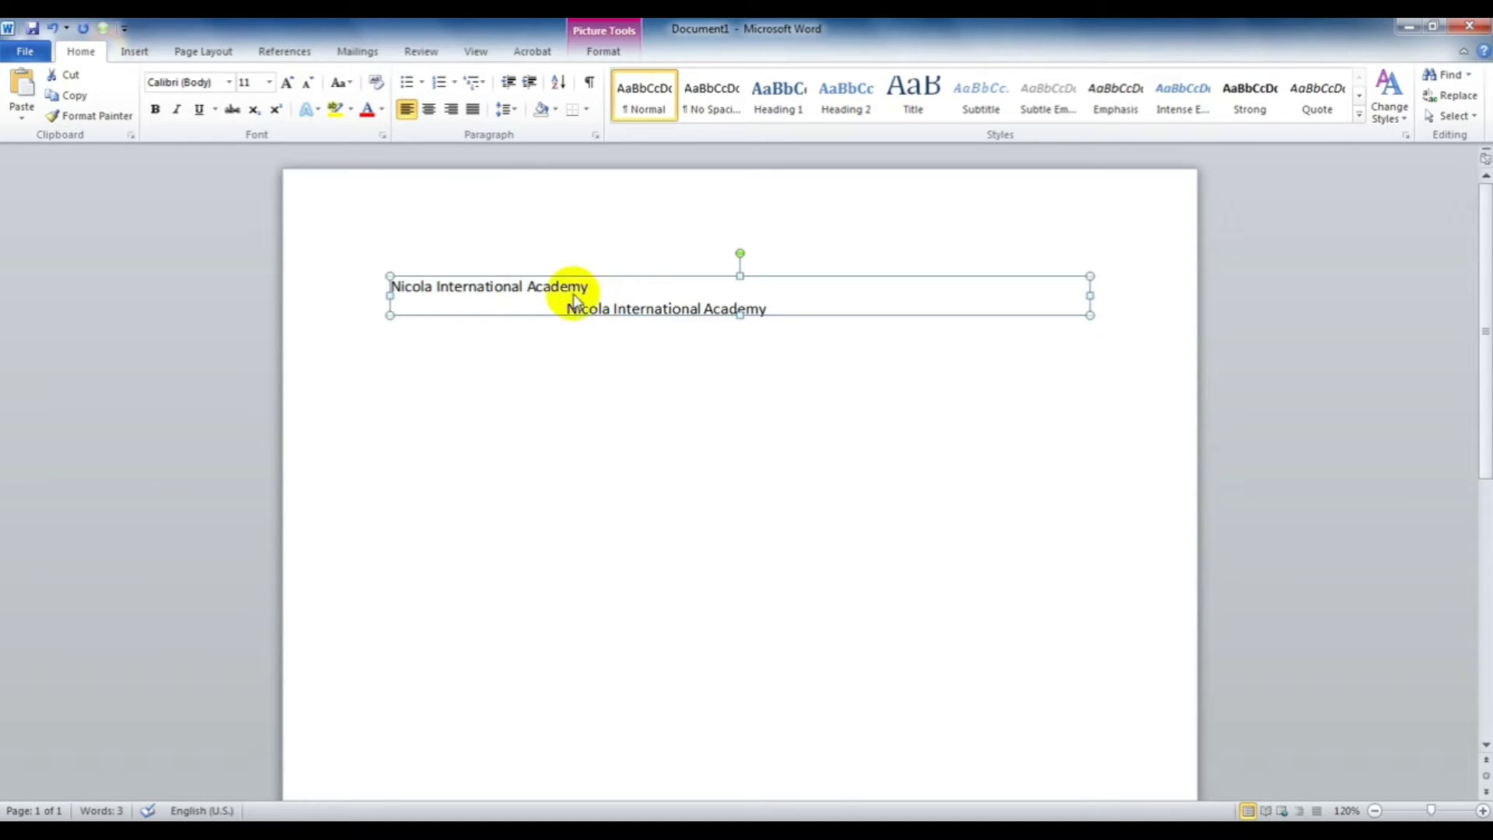
pyautogui.click(604, 53)
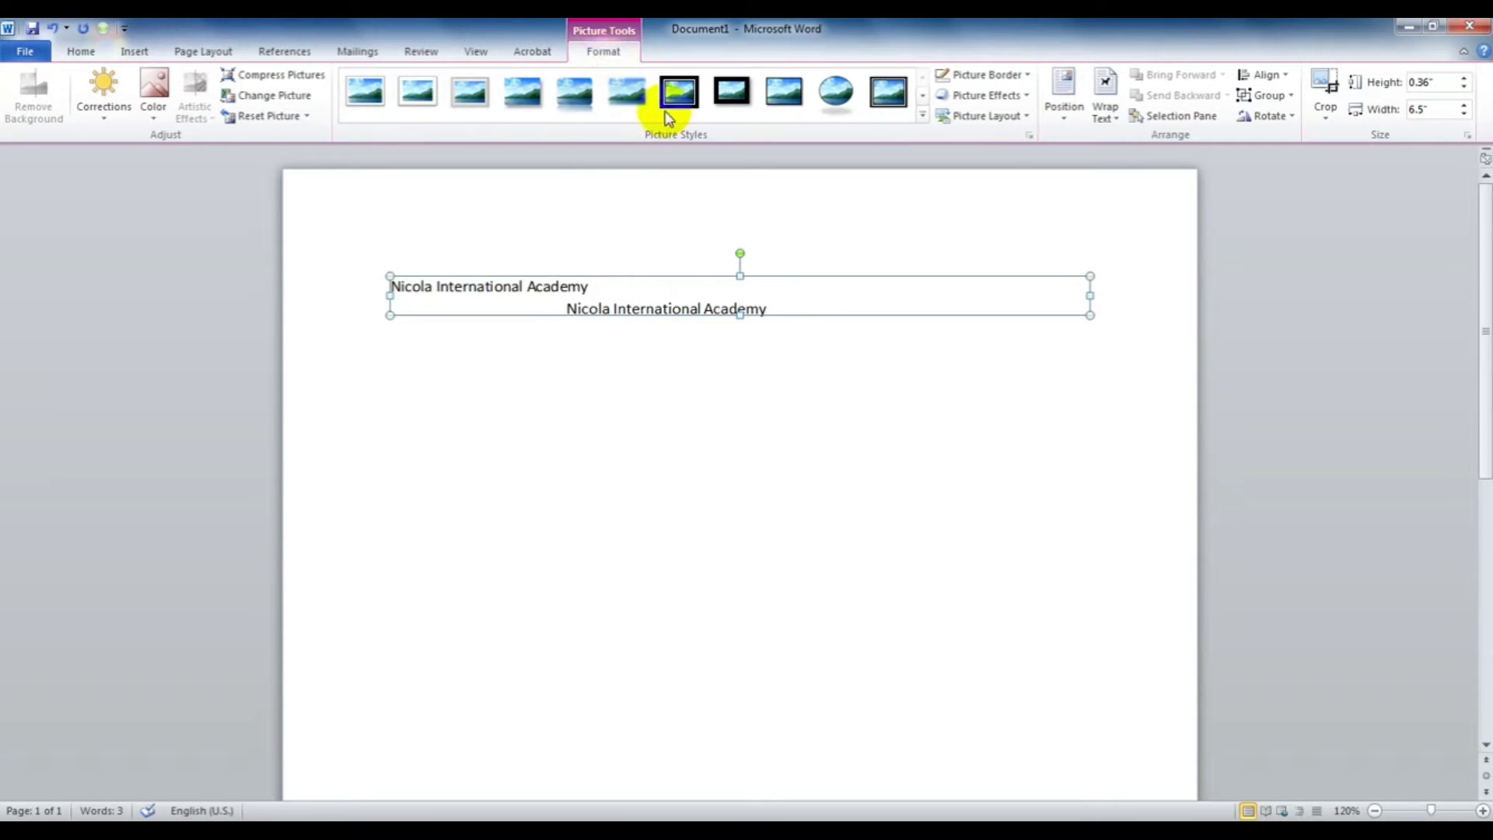
pyautogui.click(1324, 94)
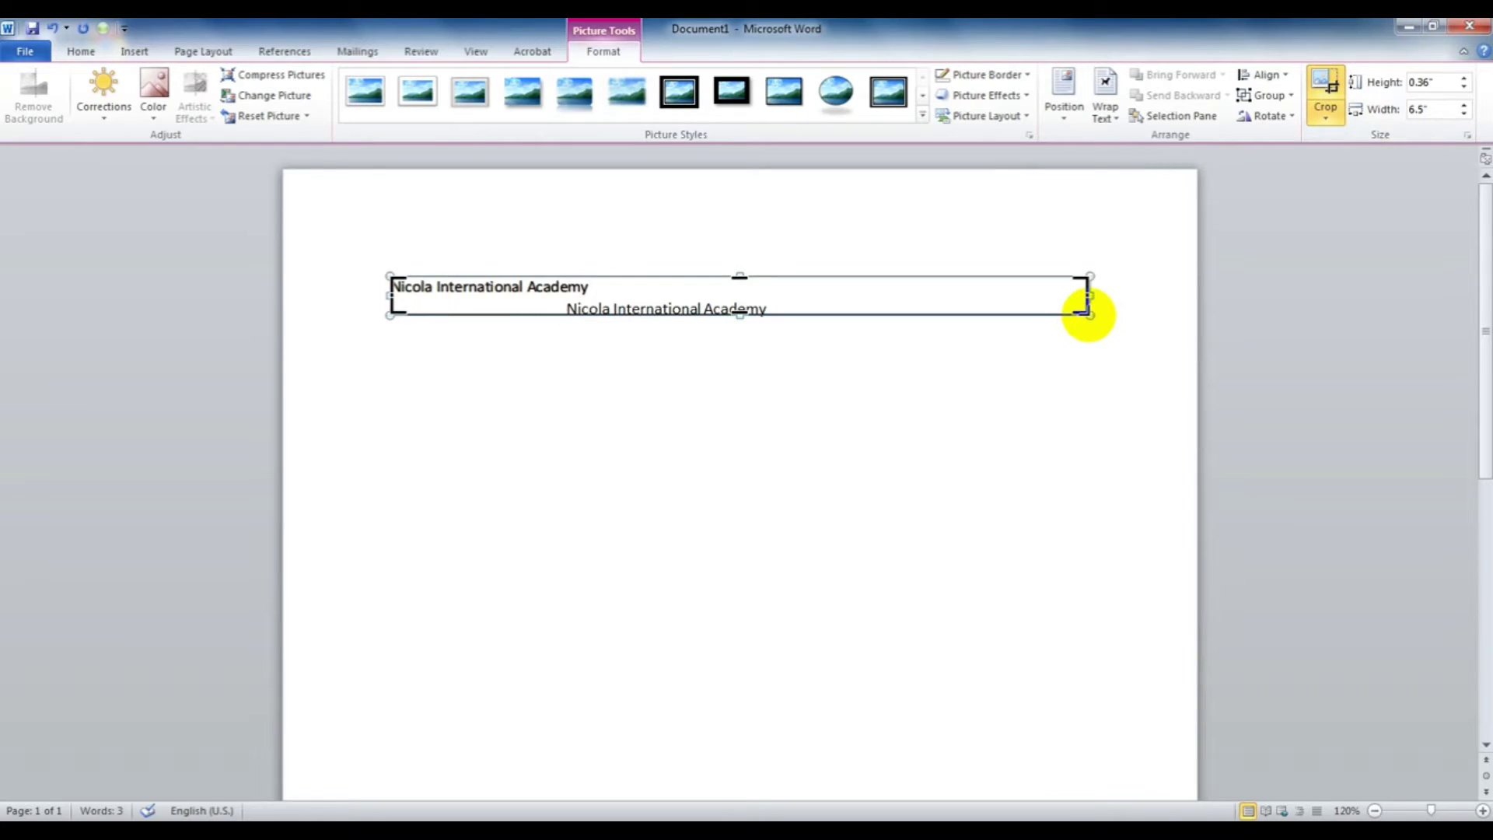
pyautogui.moveTo(1089, 313); pyautogui.dragTo(607, 304)
pyautogui.click(610, 400)
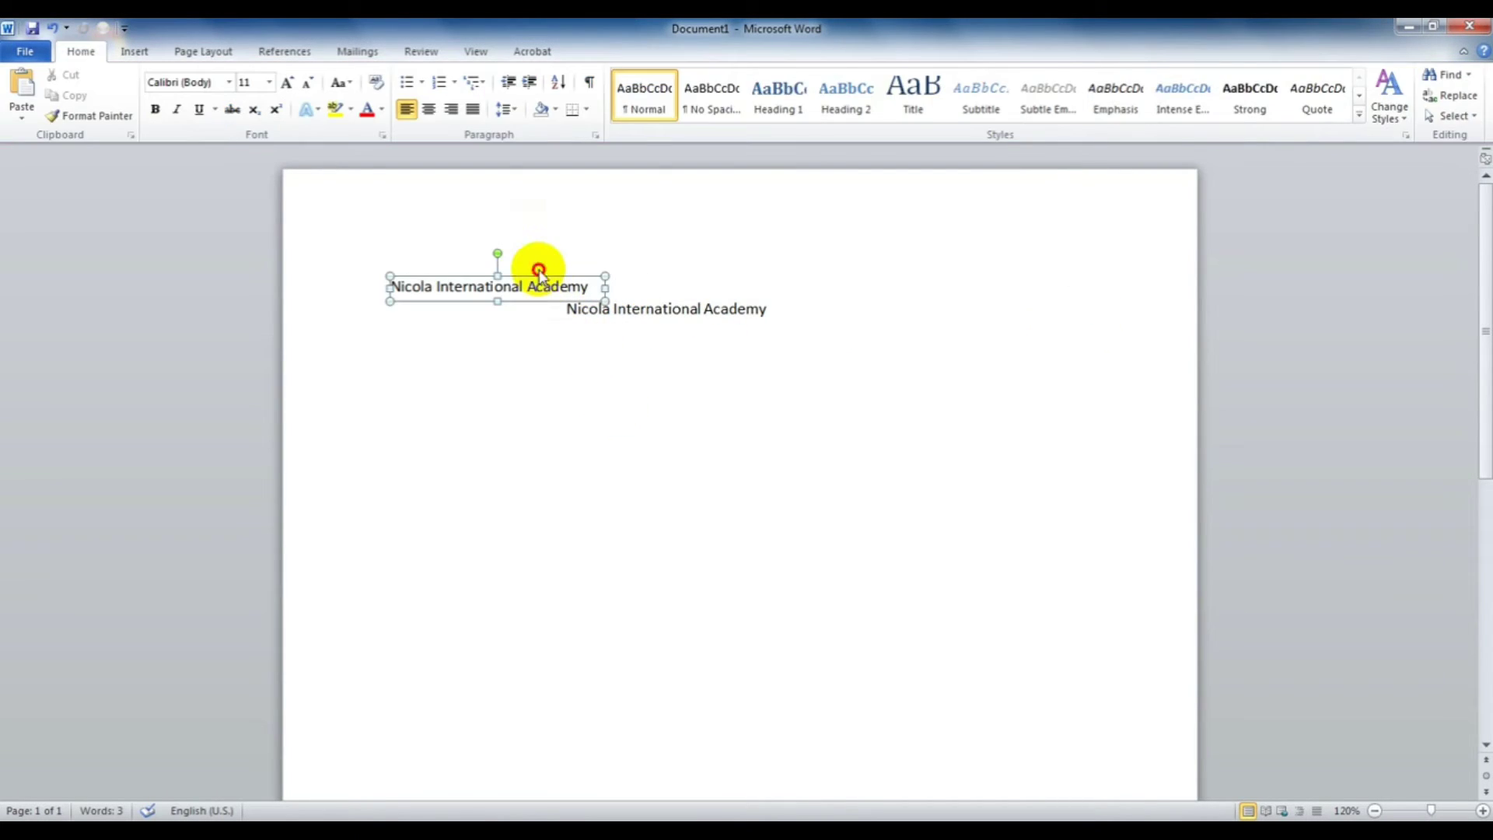
pyautogui.doubleClick(533, 267)
# Give the cropped picture Square wrapping and drag it to the upper right of the page.
pyautogui.click(1105, 113)
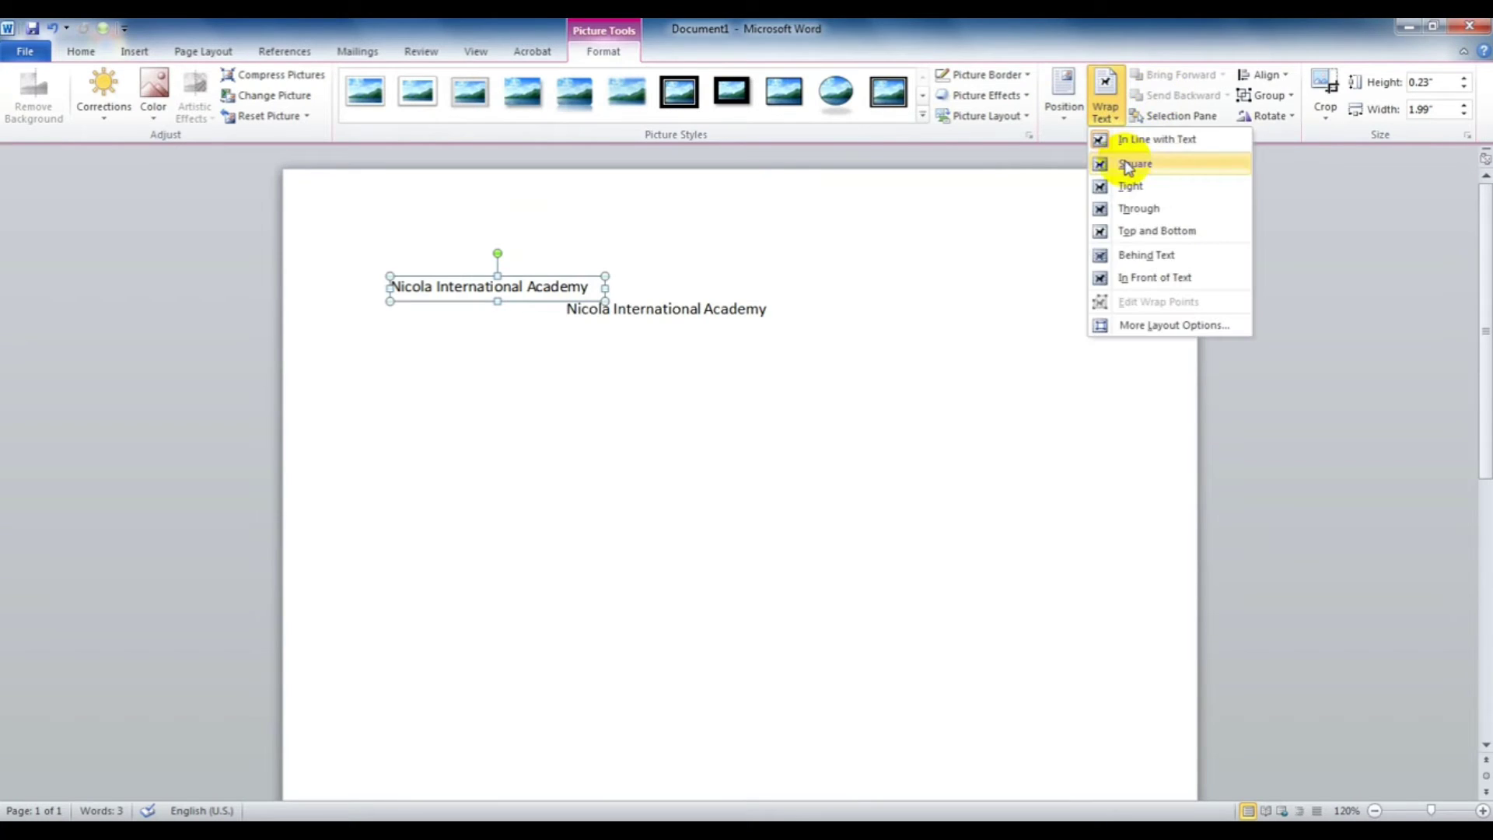
pyautogui.click(1127, 163)
pyautogui.moveTo(560, 287)
pyautogui.mouseDown()
pyautogui.moveTo(972, 228)
pyautogui.moveTo(790, 454)
pyautogui.moveTo(942, 227)
pyautogui.mouseUp()
pyautogui.click(787, 467)
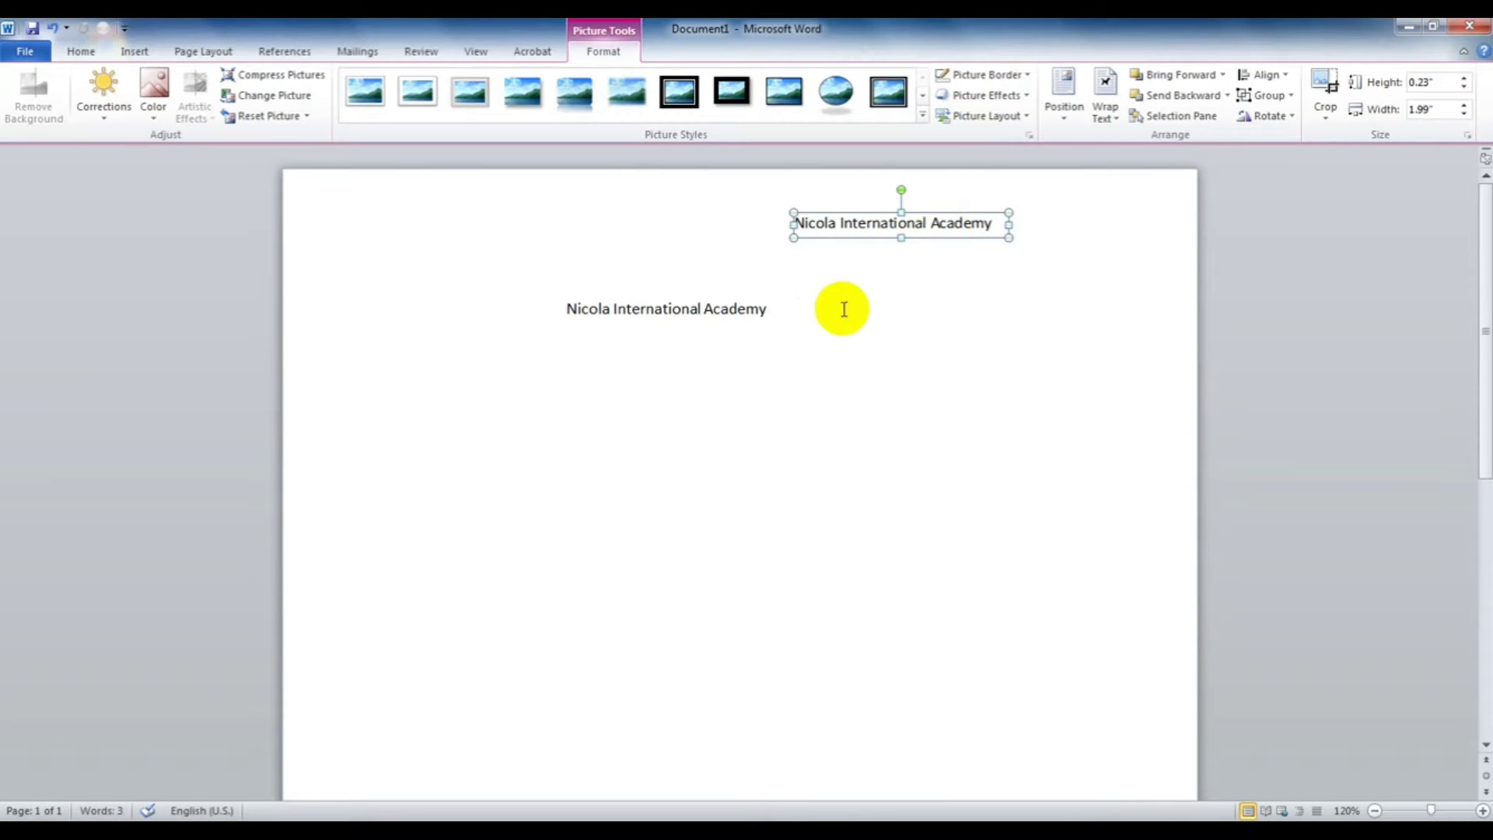
pyautogui.click(879, 285)
pyautogui.click(861, 223)
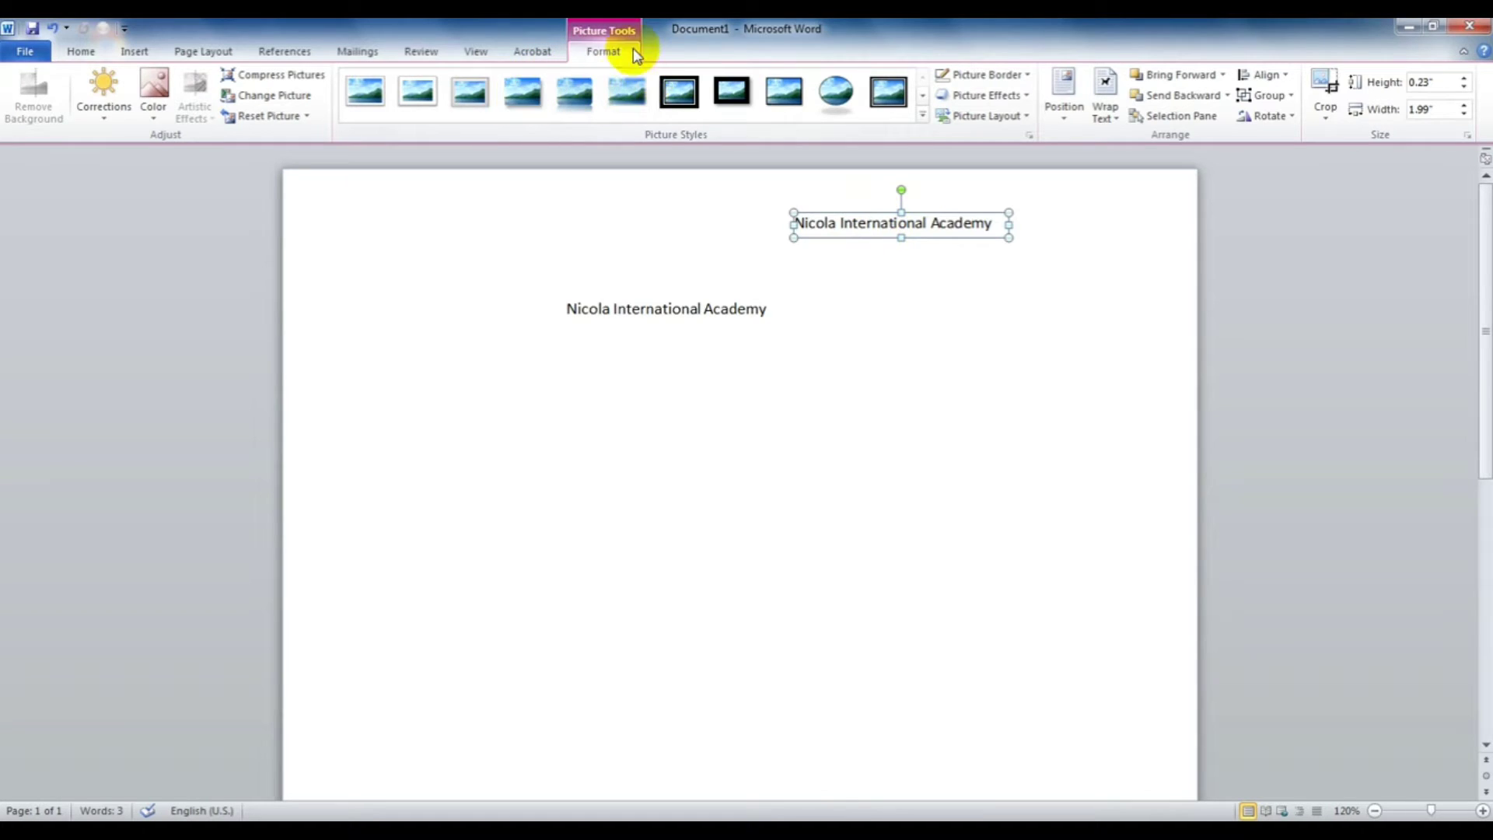
pyautogui.moveTo(938, 222); pyautogui.dragTo(833, 223)
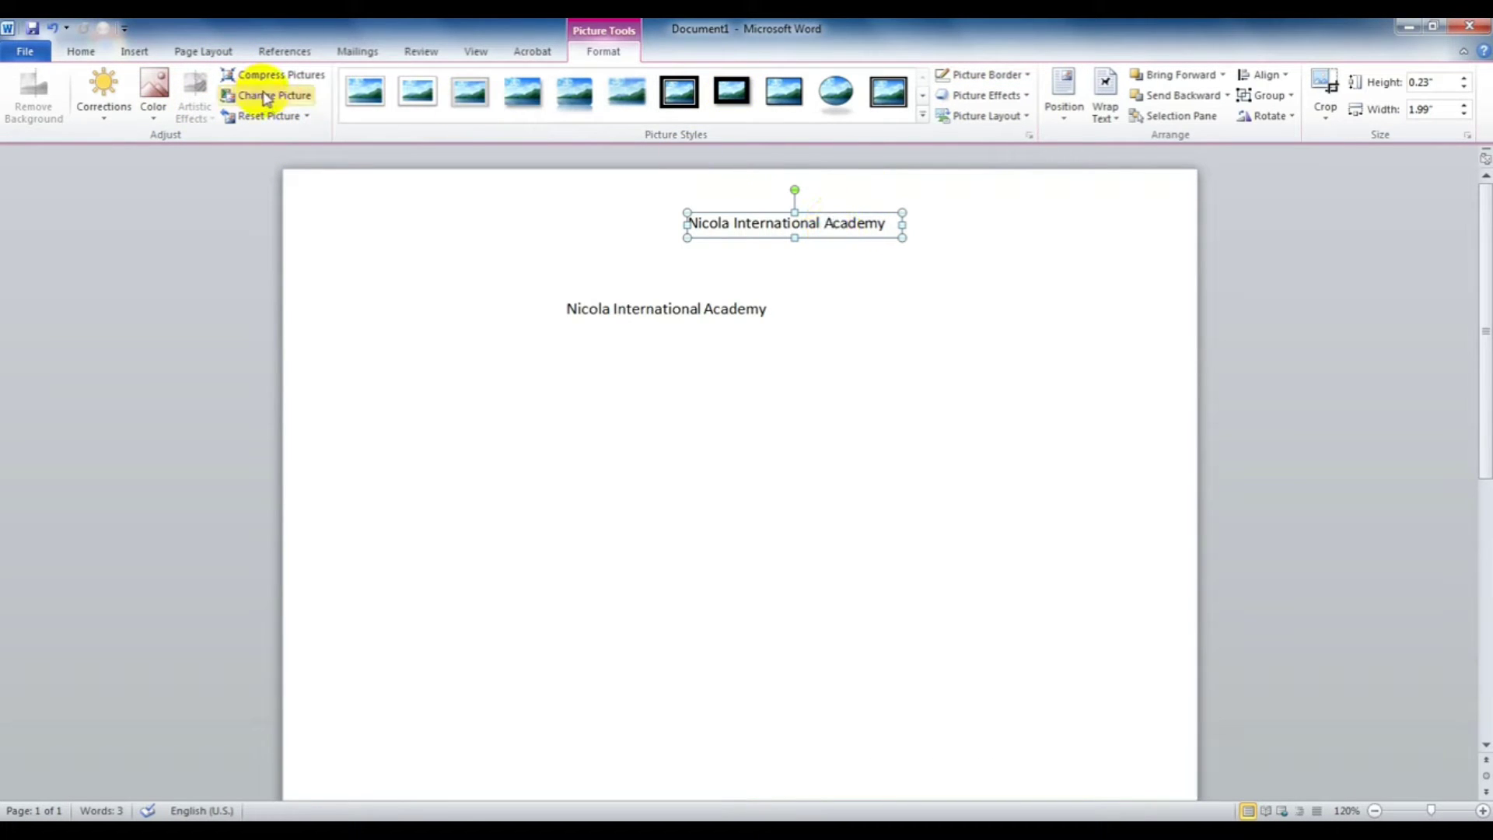
# Browse Picture Styles without applying one, then move the picture down over the second line.
pyautogui.click(923, 115)
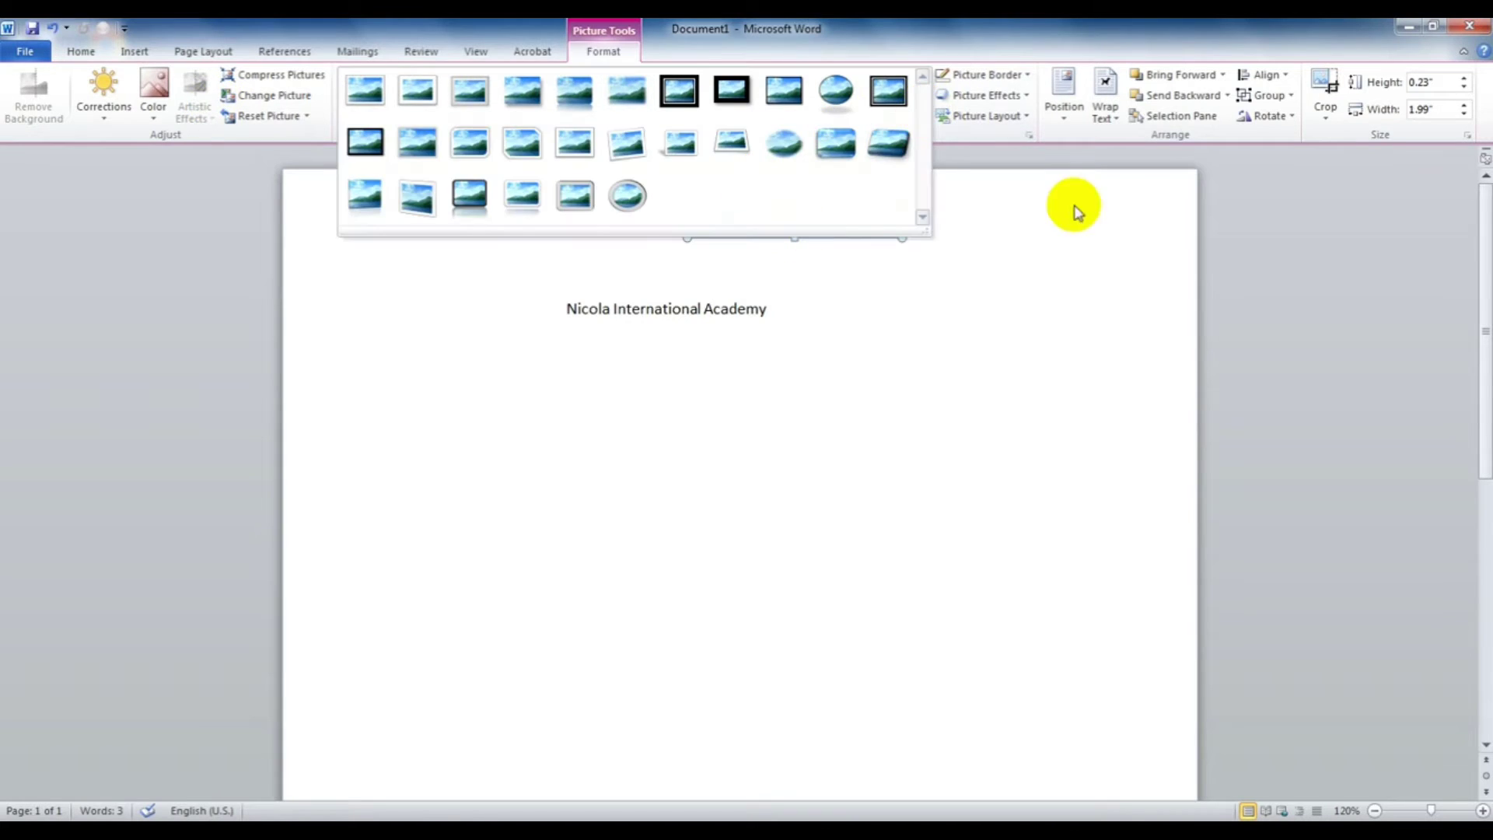
pyautogui.click(996, 248)
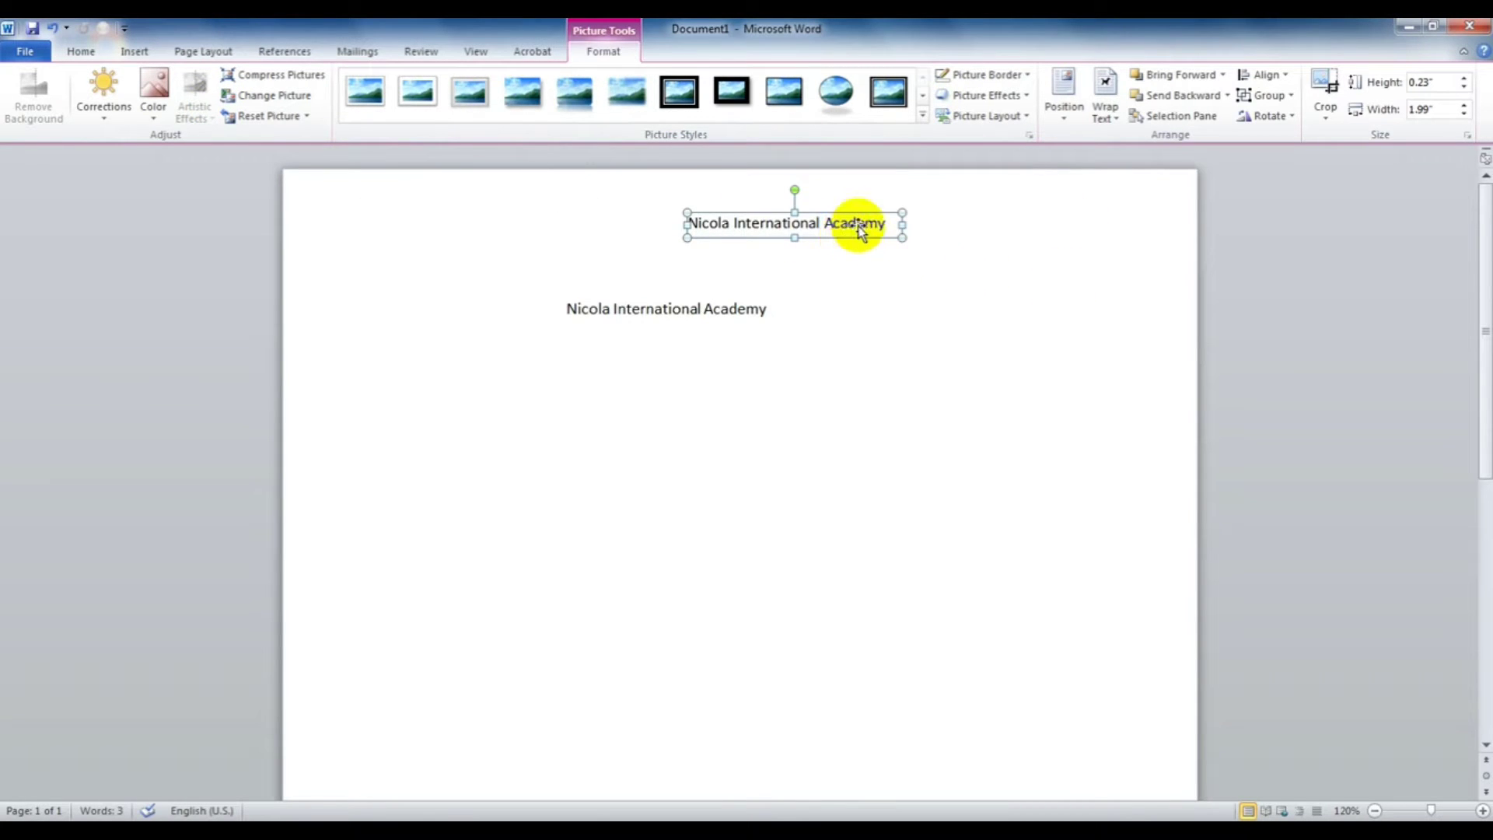
pyautogui.moveTo(861, 231); pyautogui.dragTo(727, 303)
pyautogui.click(694, 315)
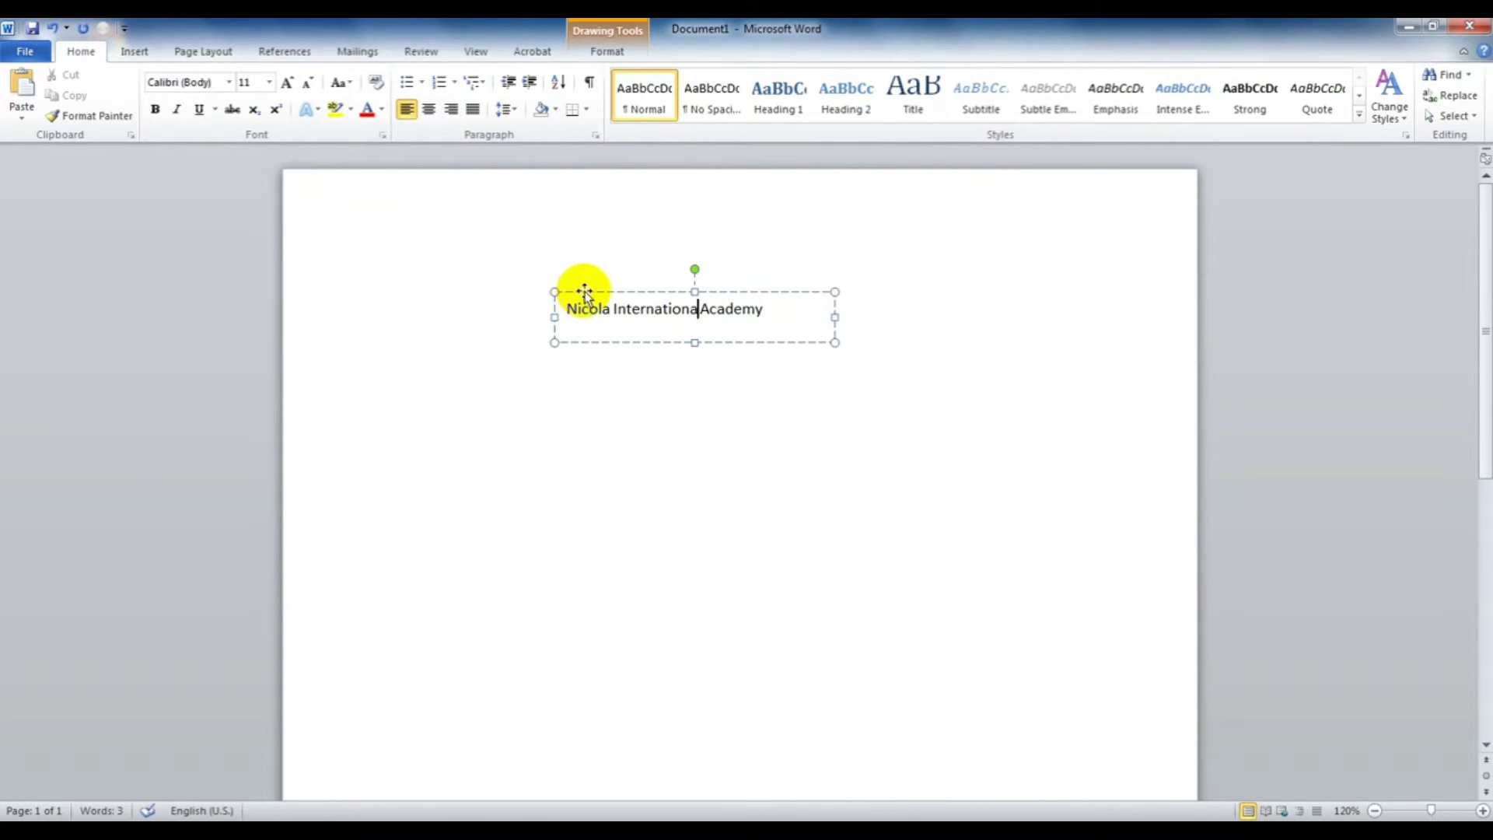
# Insert the Company property field reading 'Nicola International Academy' from Quick Parts > Document Property.
pyautogui.click(134, 51)
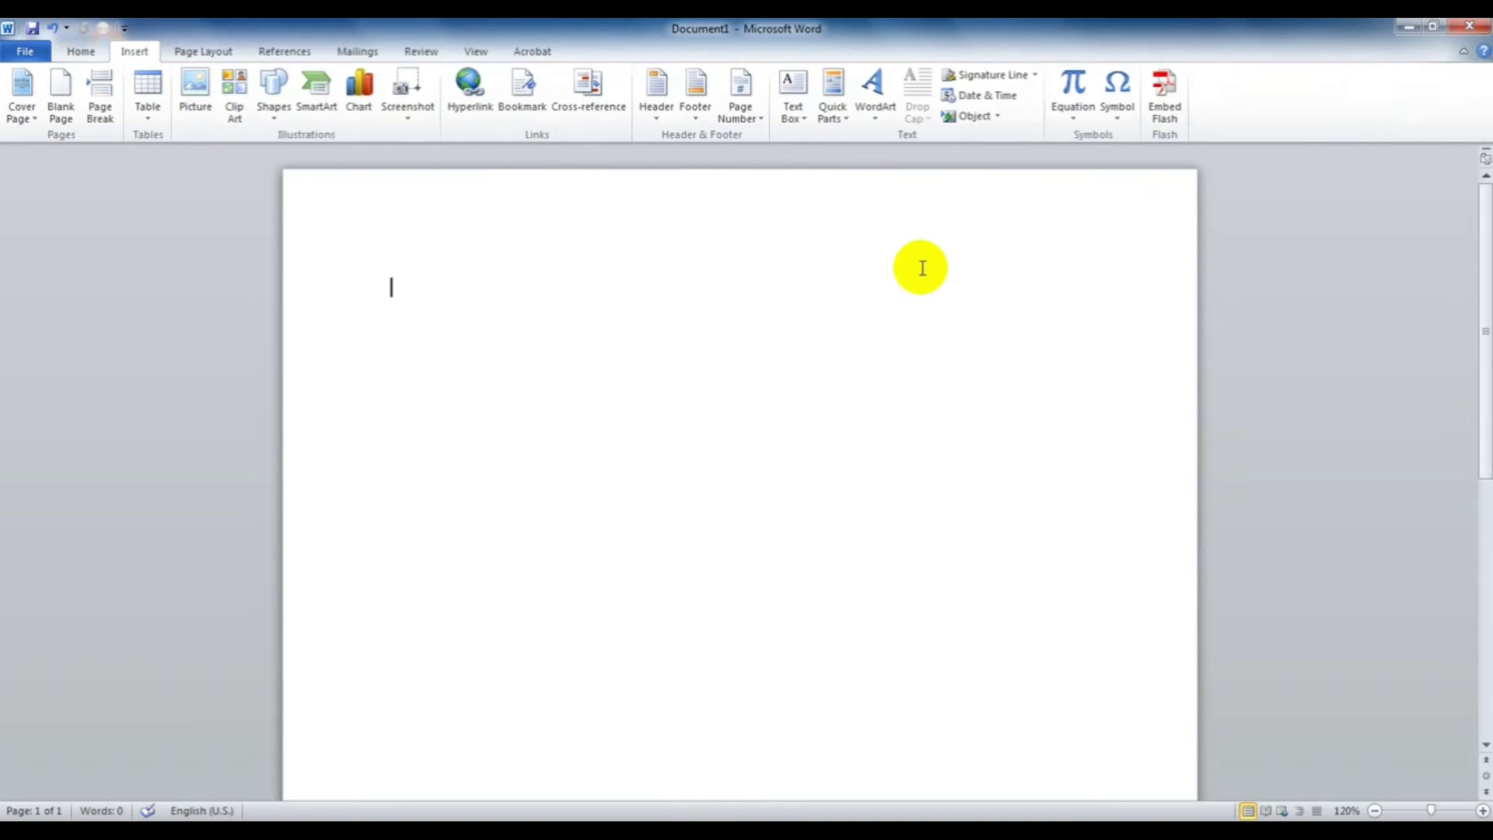
pyautogui.click(835, 115)
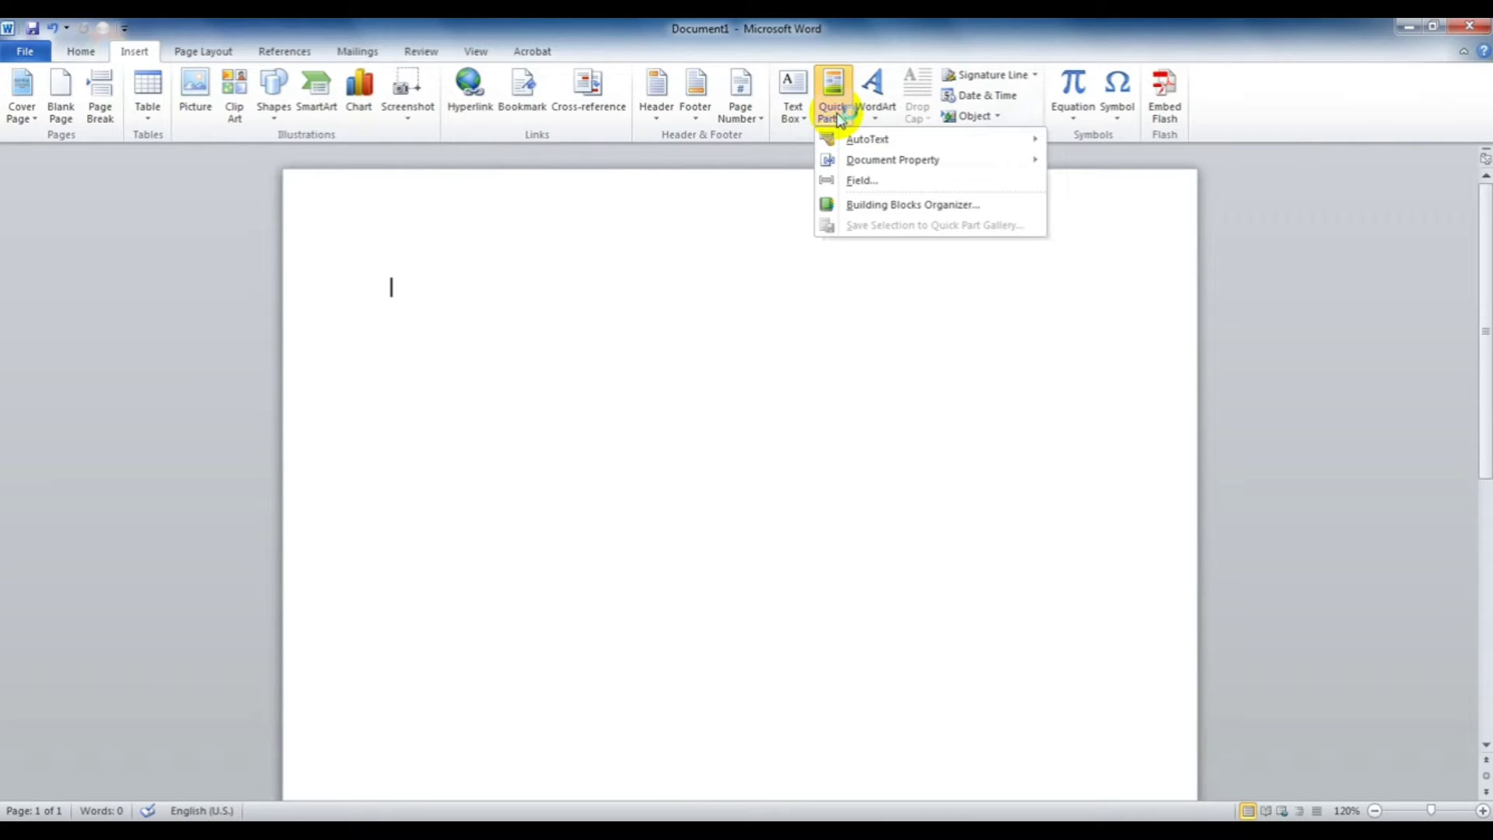
pyautogui.moveTo(892, 161)
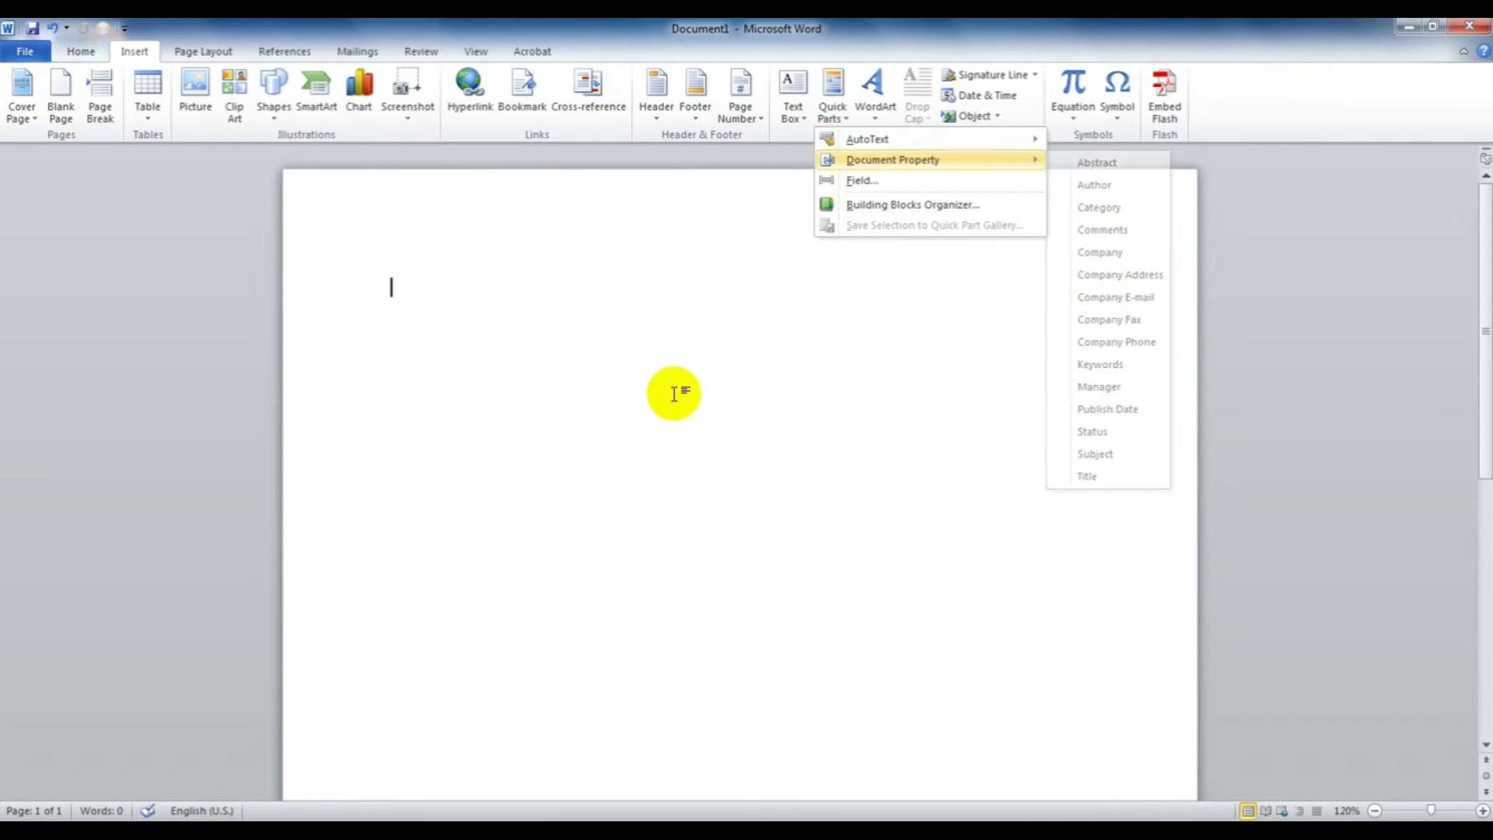
pyautogui.click(616, 283)
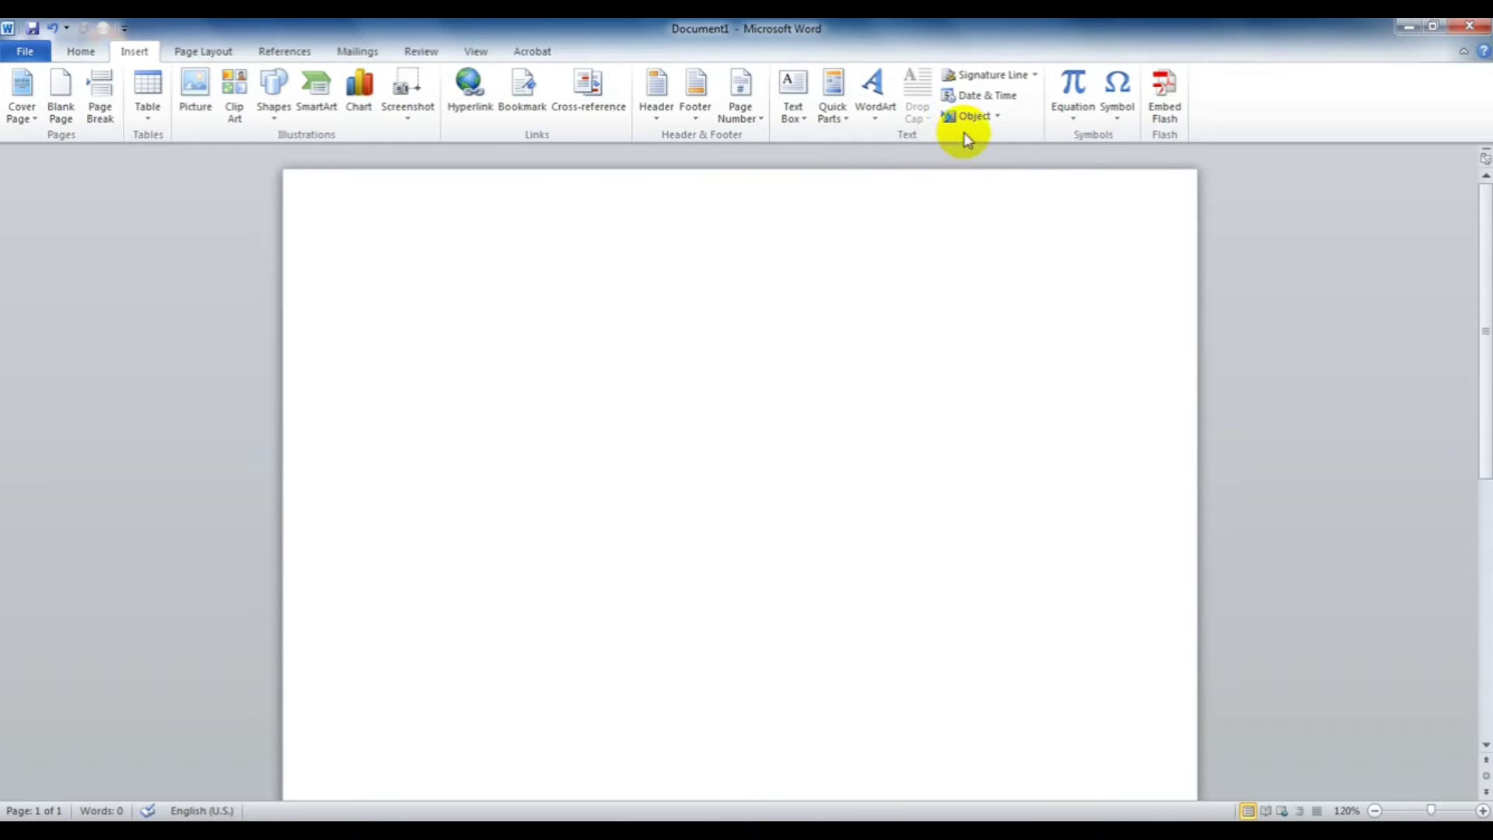
pyautogui.click(843, 128)
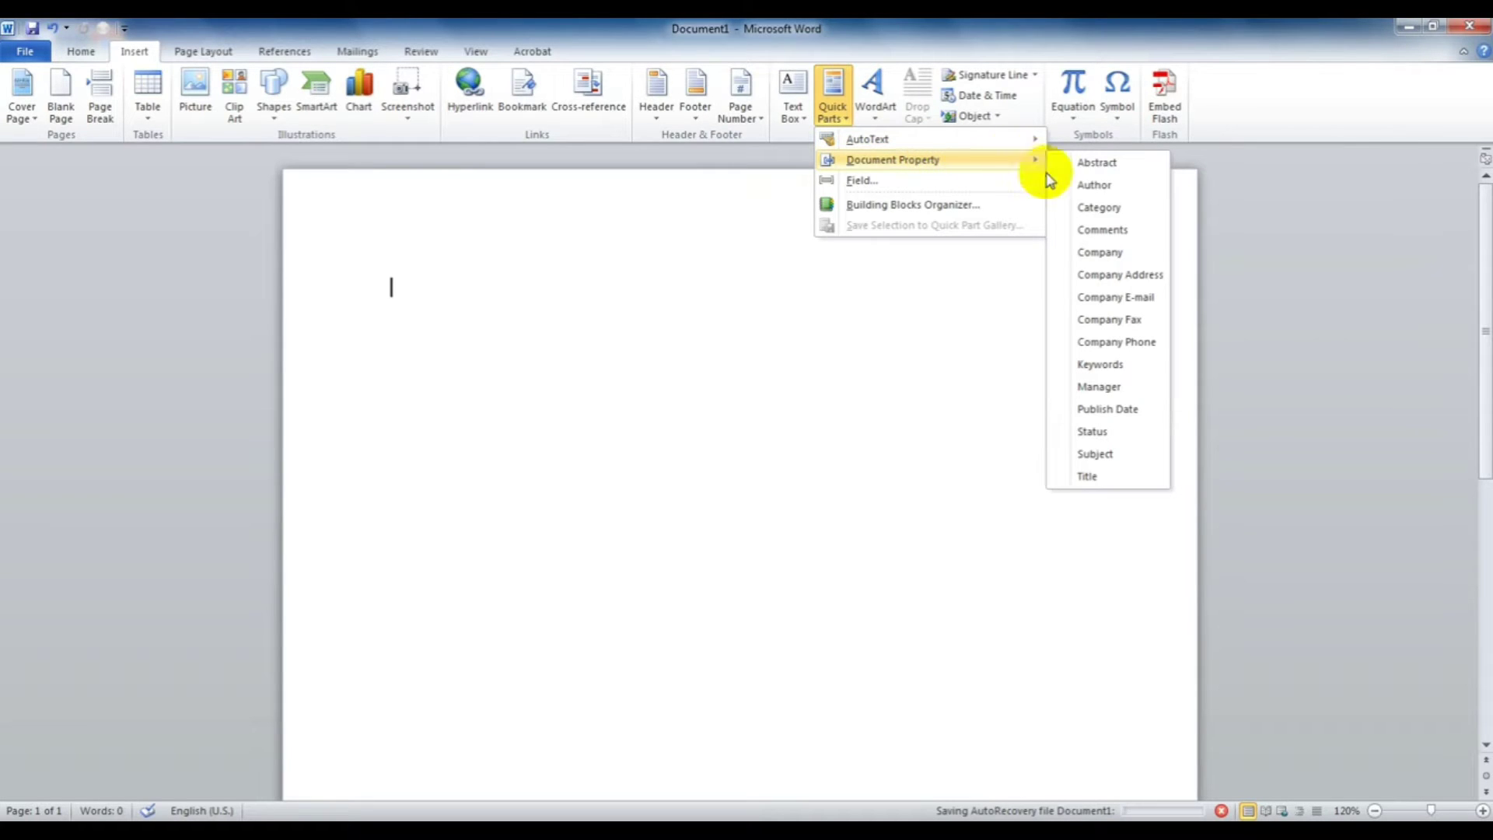
pyautogui.click(1122, 254)
pyautogui.write('Nicola International Academy')
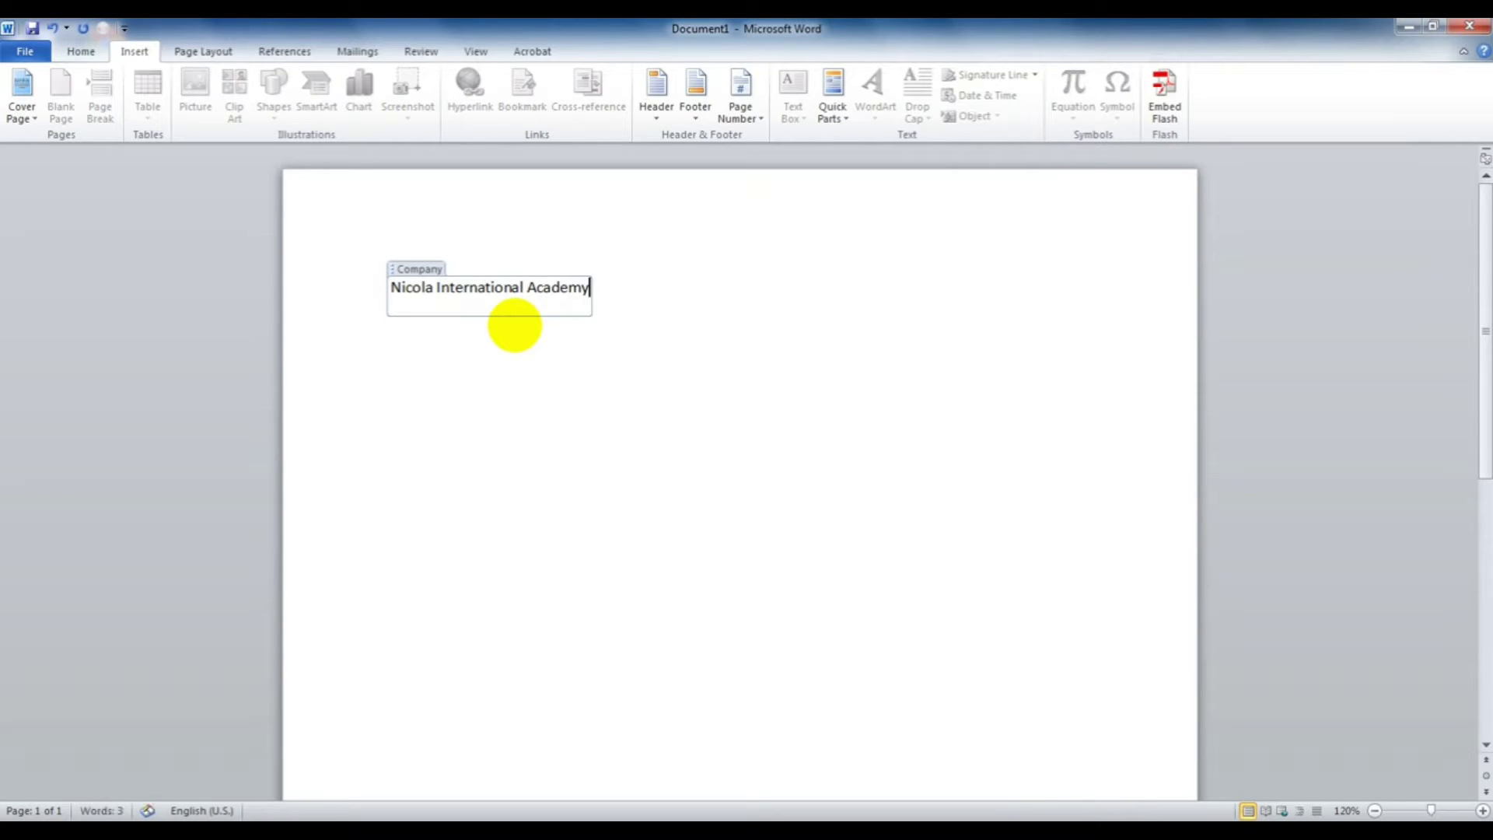
pyautogui.press('Home')
pyautogui.press('Right')
# Add a Company Address property field reading 'Chabahil,Kathmandu' on the line below.
pyautogui.click(398, 340)
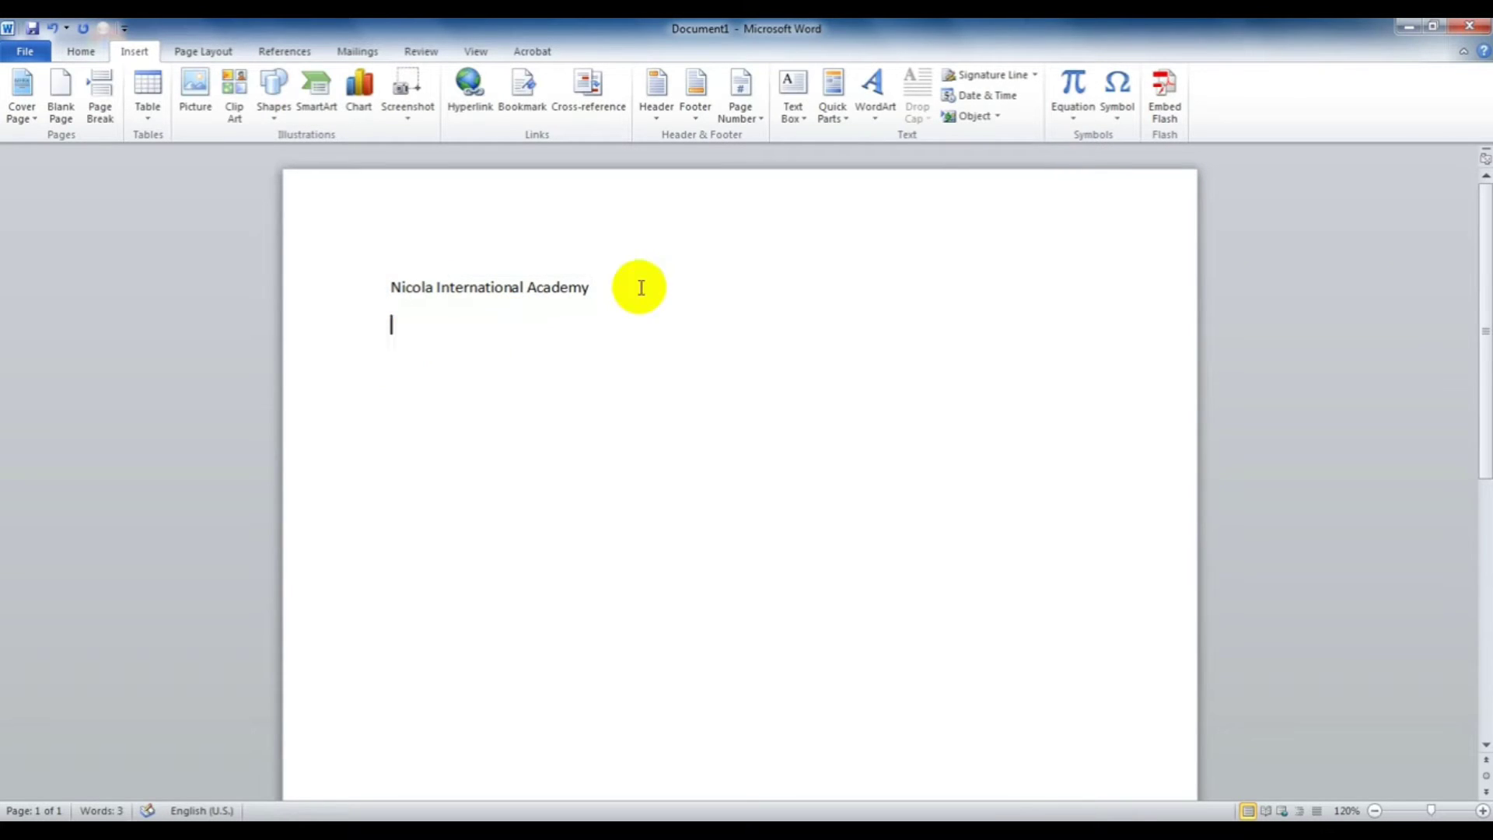
pyautogui.click(833, 105)
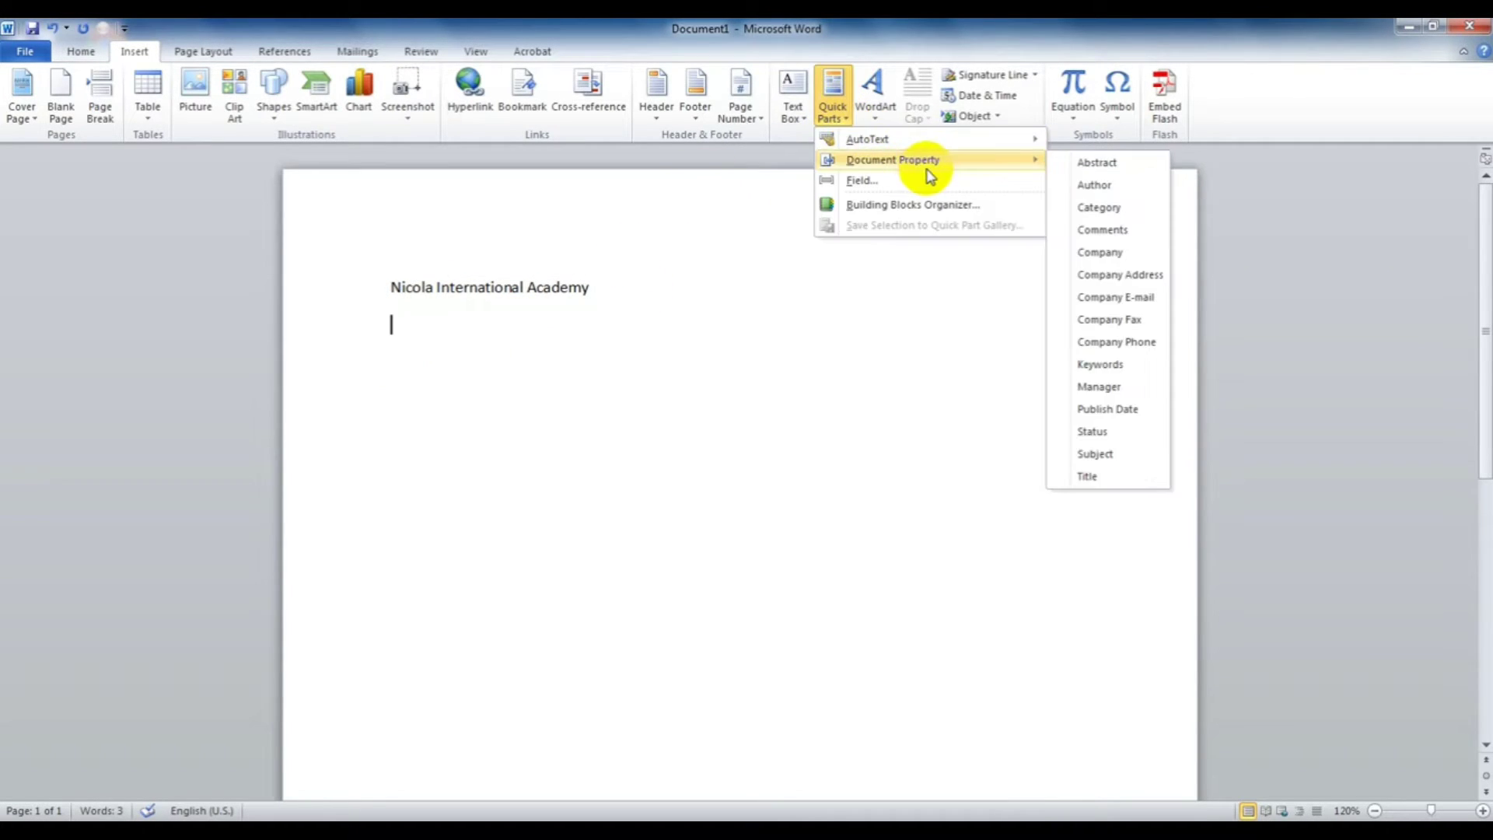
pyautogui.moveTo(892, 160)
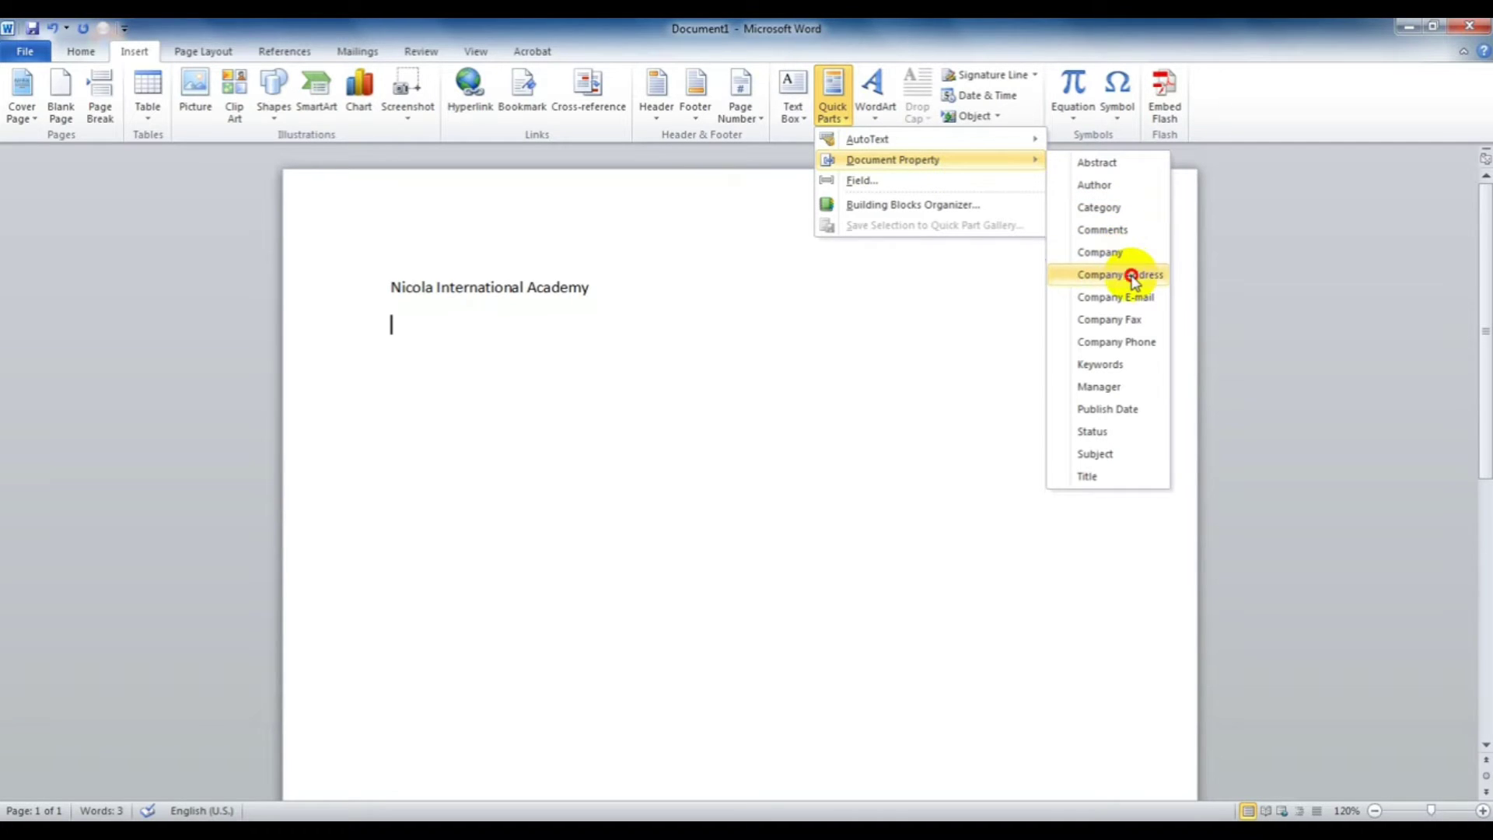
pyautogui.click(1132, 275)
pyautogui.write('Chabahil,Kathmandu')
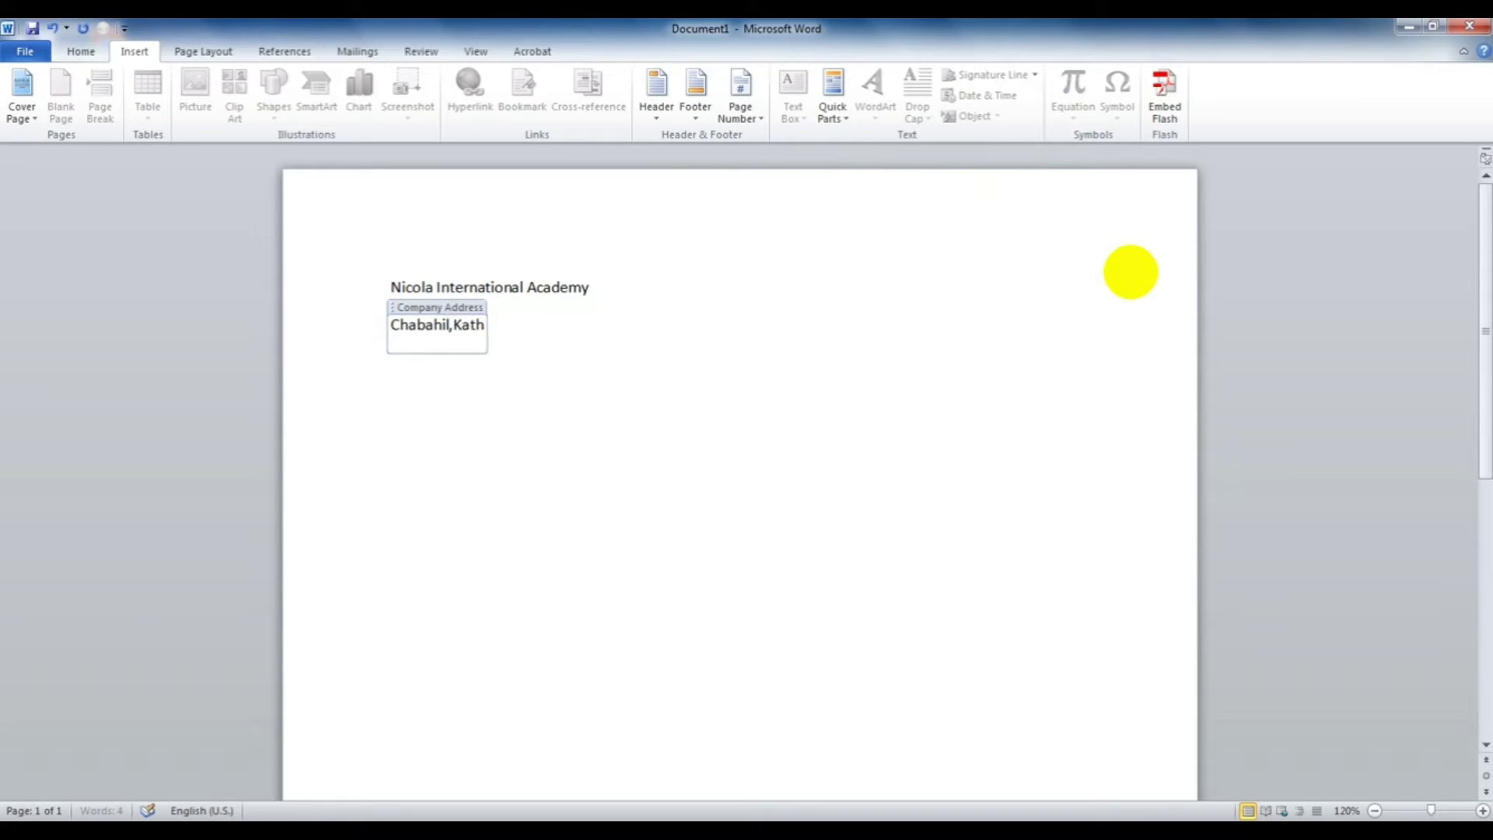
# Add the Company E-mail property field on the next line and select all three lines.
pyautogui.click(399, 372)
pyautogui.click(832, 93)
pyautogui.moveTo(892, 160)
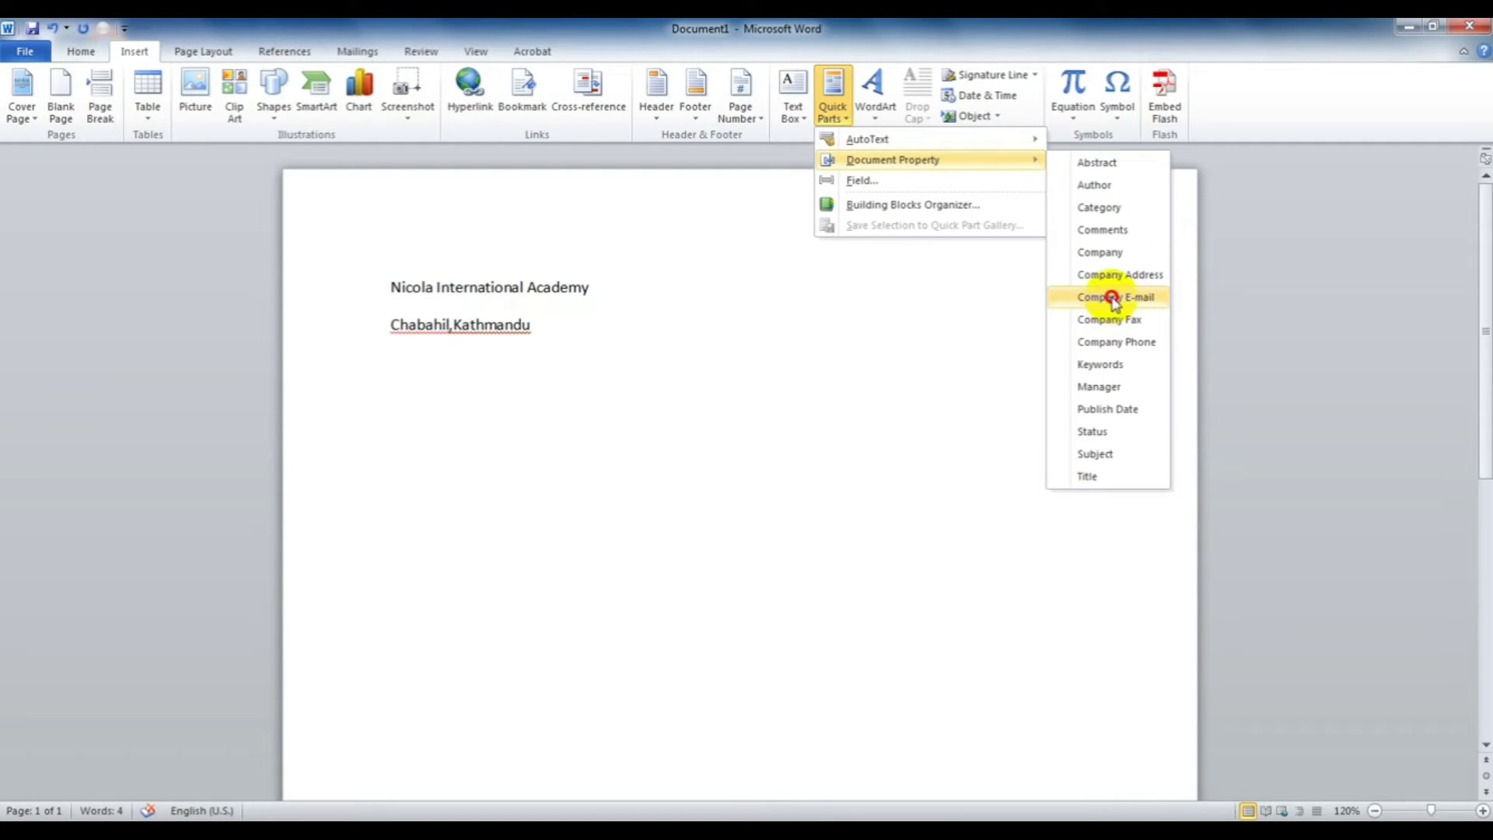
pyautogui.click(1113, 298)
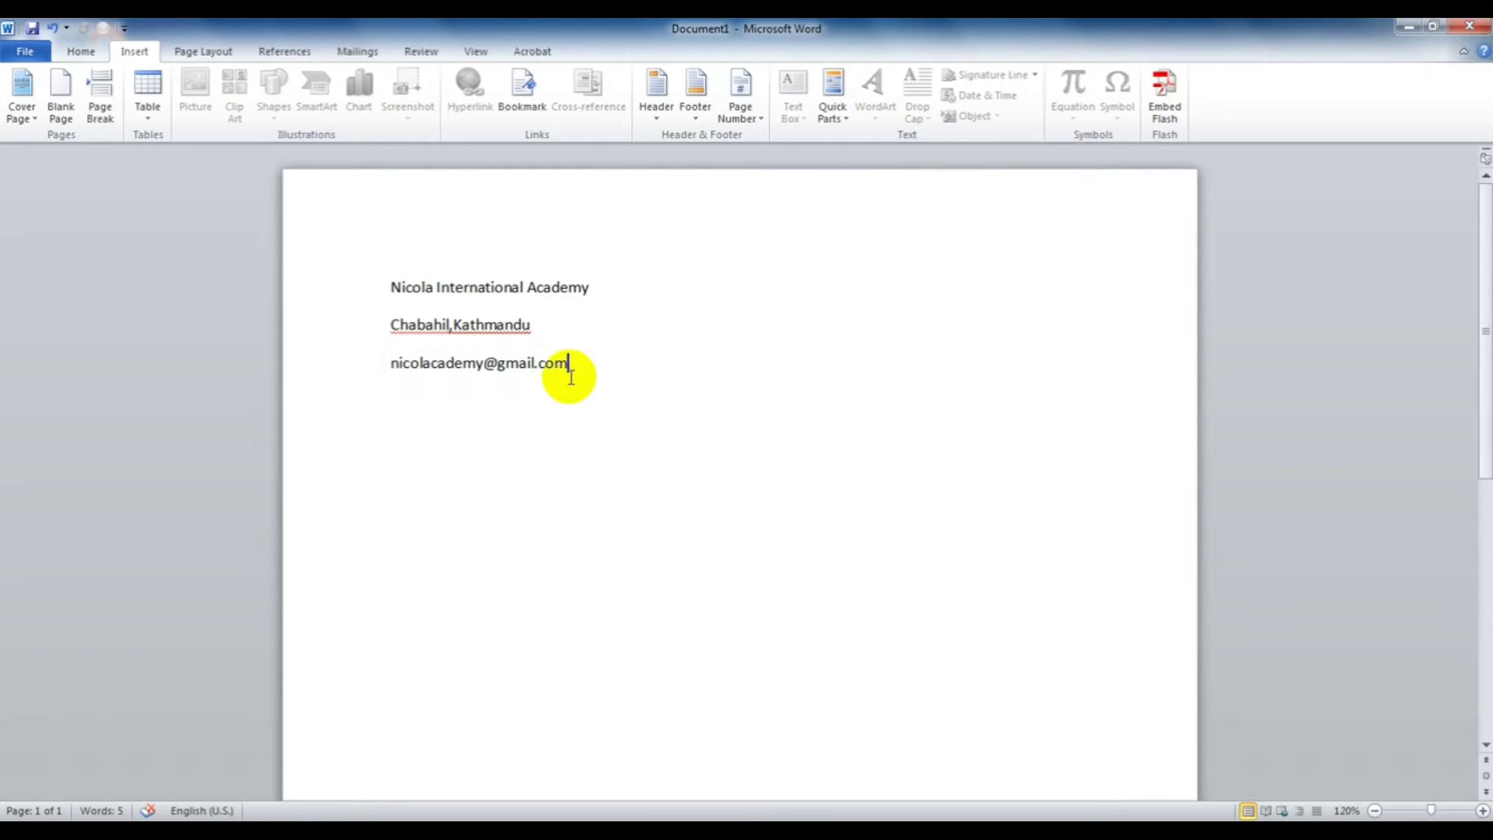
pyautogui.moveTo(571, 366); pyautogui.dragTo(421, 269)
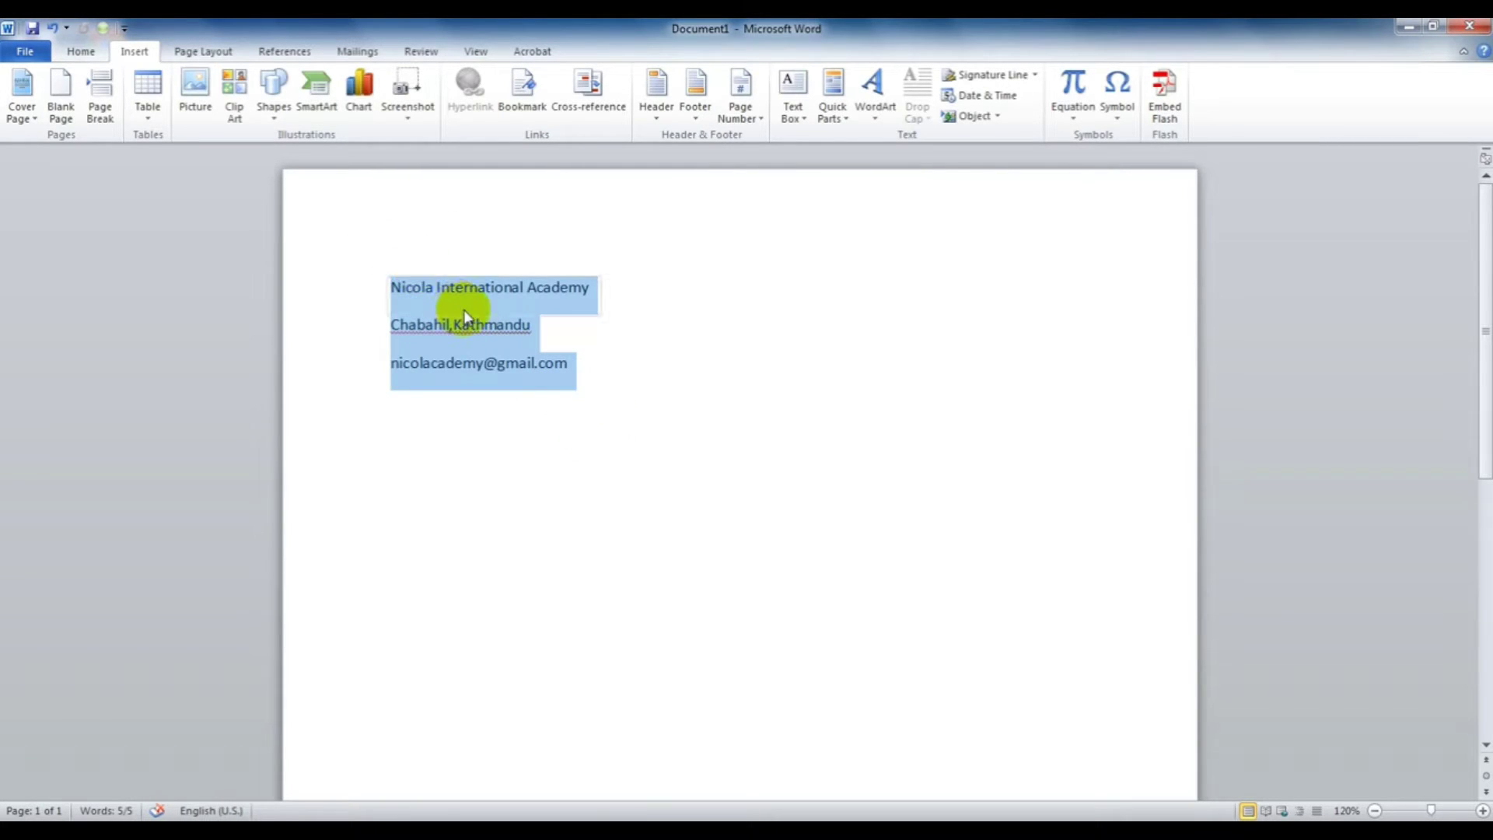
# Center the three lines and enlarge the font of 'Nicola International Academy'.
pyautogui.hotkey('ctrl', 'e')
pyautogui.click(833, 433)
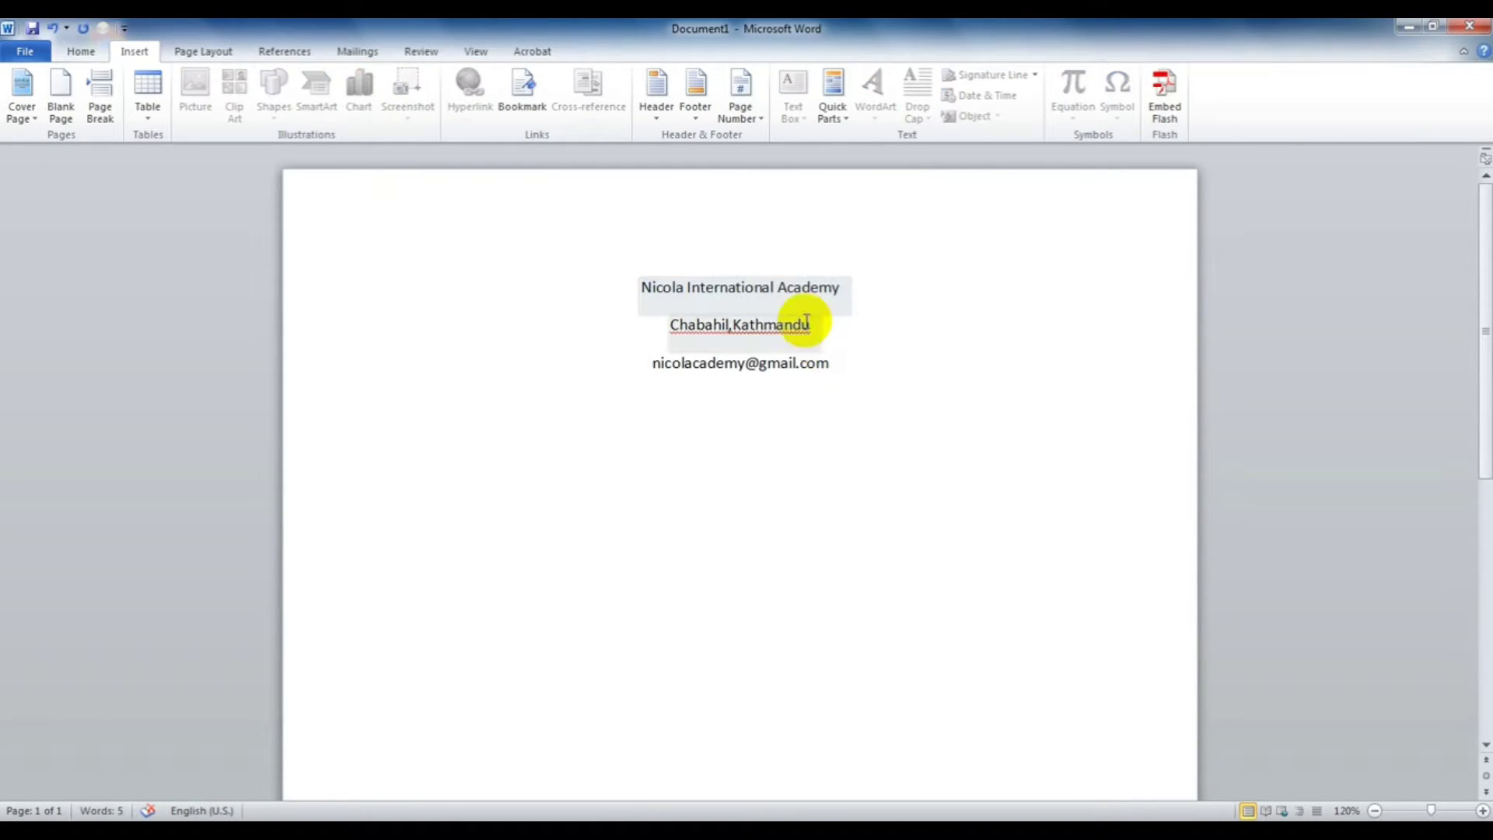
pyautogui.click(758, 293)
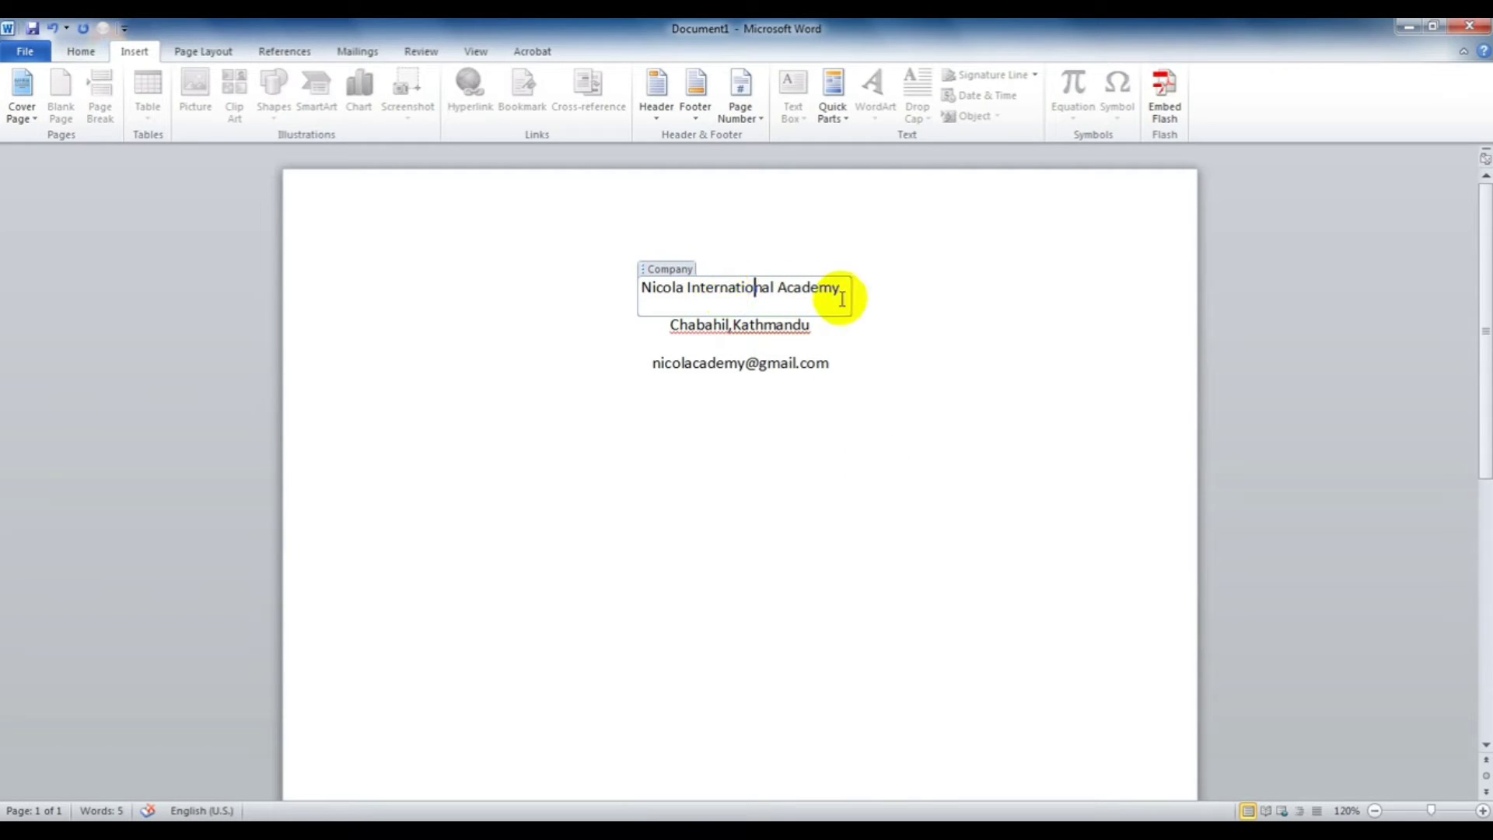
pyautogui.moveTo(840, 290); pyautogui.dragTo(634, 291)
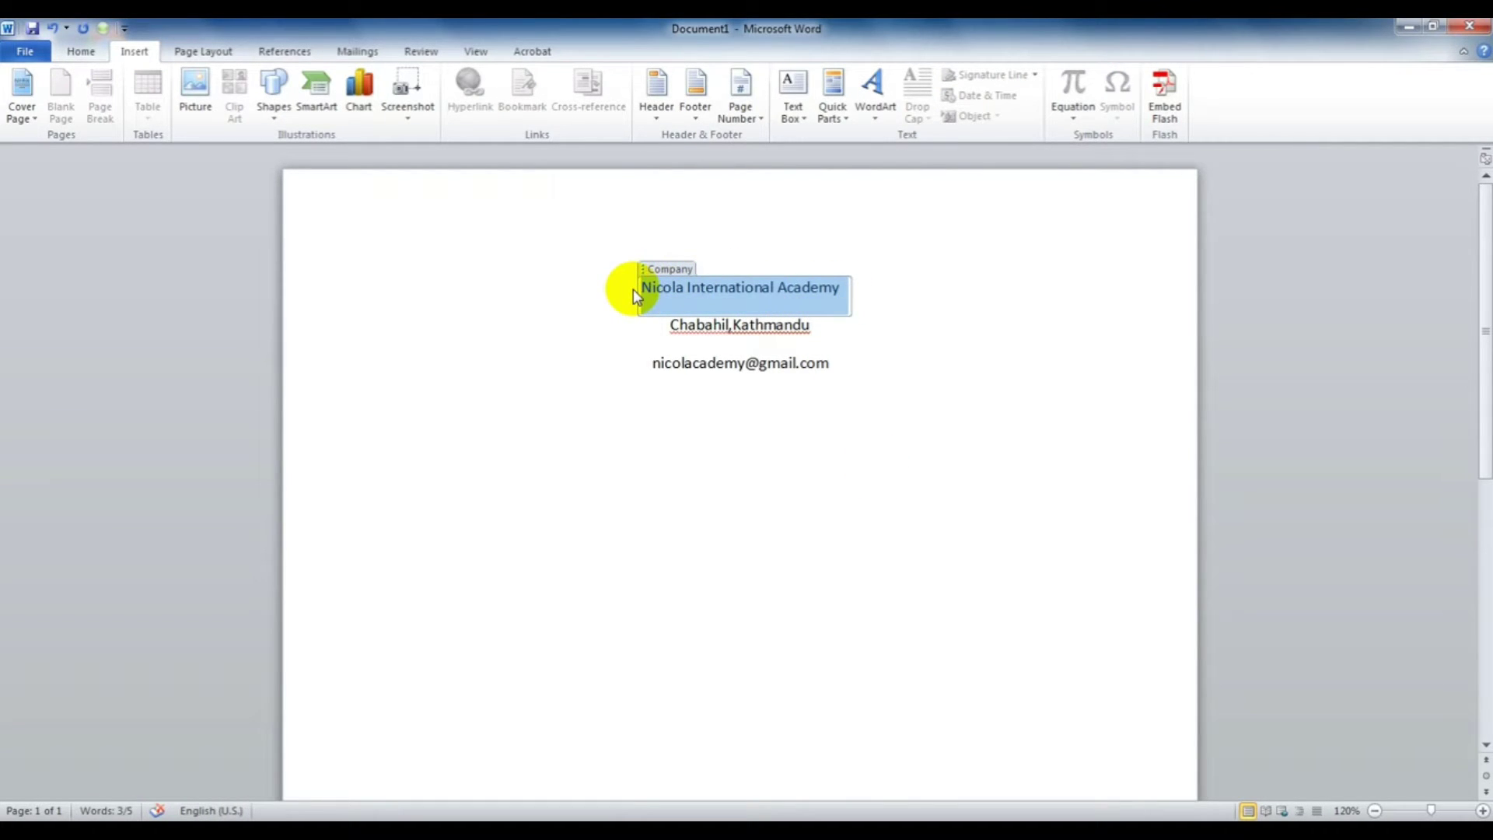
pyautogui.hotkey('ctrl', 'shift', '.')
pyautogui.hotkey('ctrl', 'shift', '.')
pyautogui.hotkey('ctrl', 'shift', '.')
pyautogui.hotkey('ctrl', 'shift', '.')
pyautogui.click(879, 507)
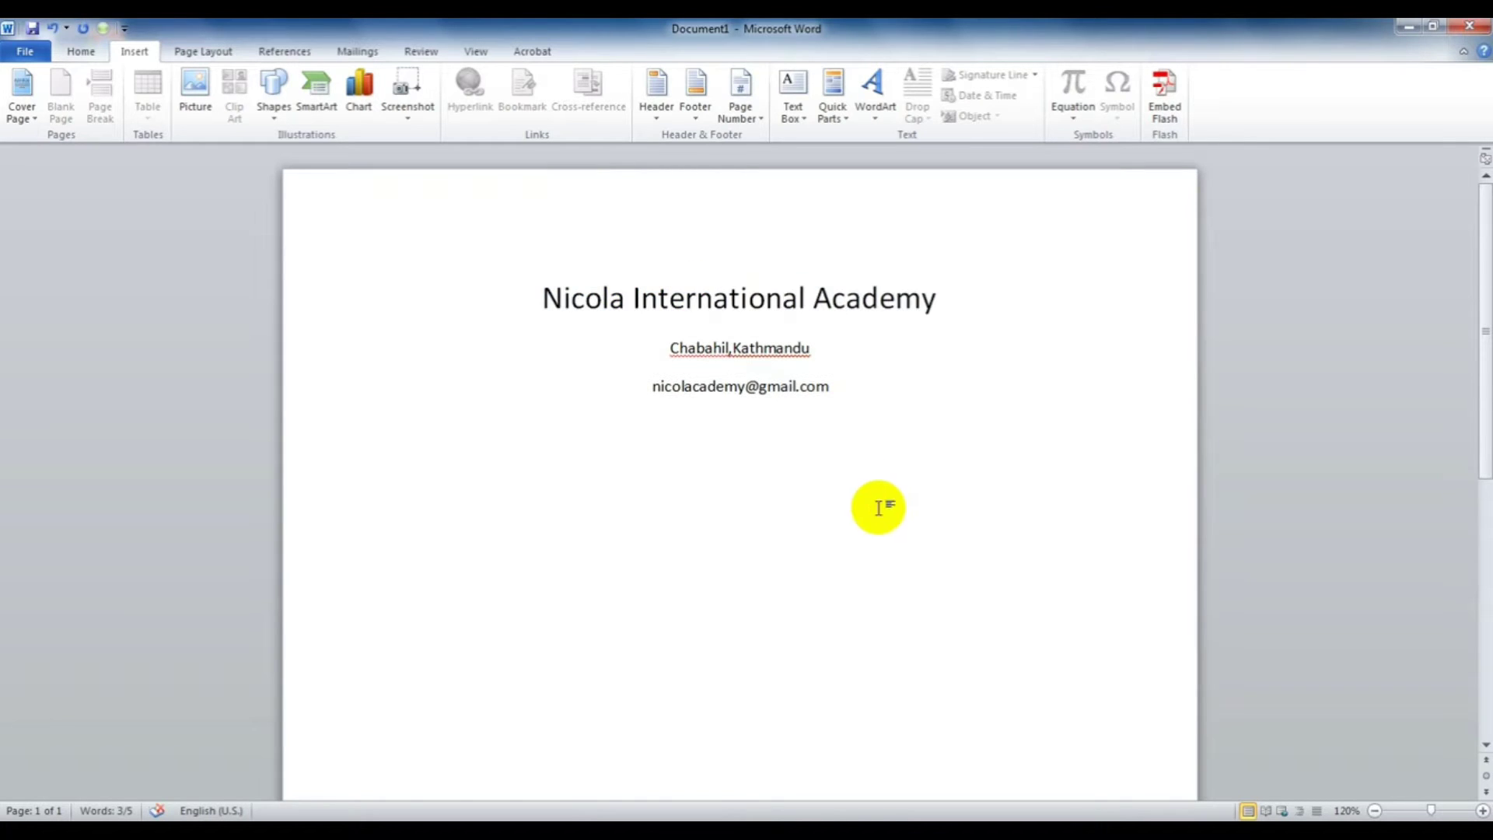
# Select all three lines, remove space after paragraphs and set 1.0 line spacing.
pyautogui.moveTo(811, 347); pyautogui.dragTo(667, 348)
pyautogui.click(790, 393)
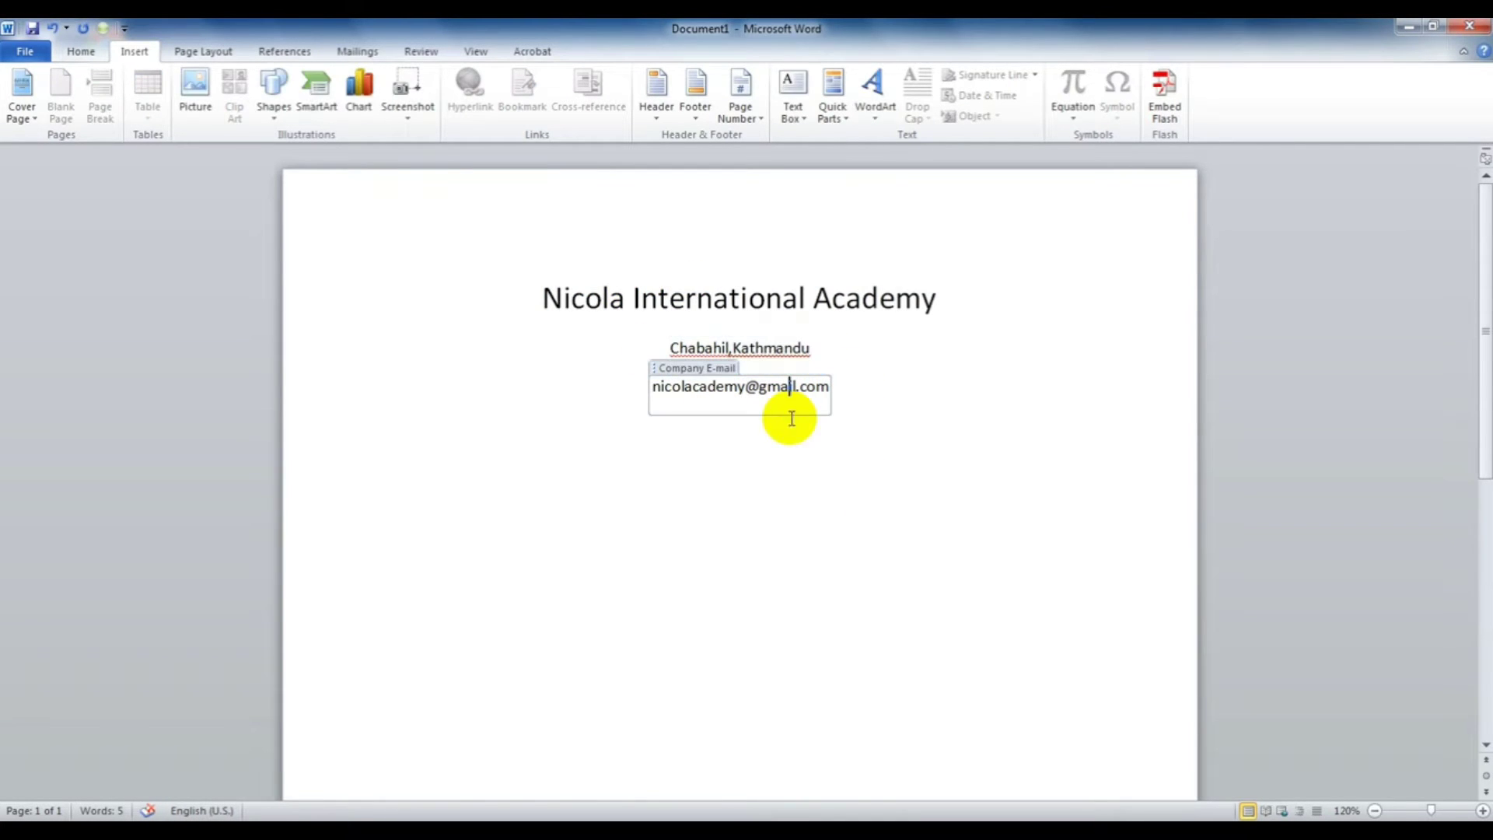
pyautogui.moveTo(840, 403); pyautogui.dragTo(667, 293)
pyautogui.click(744, 321)
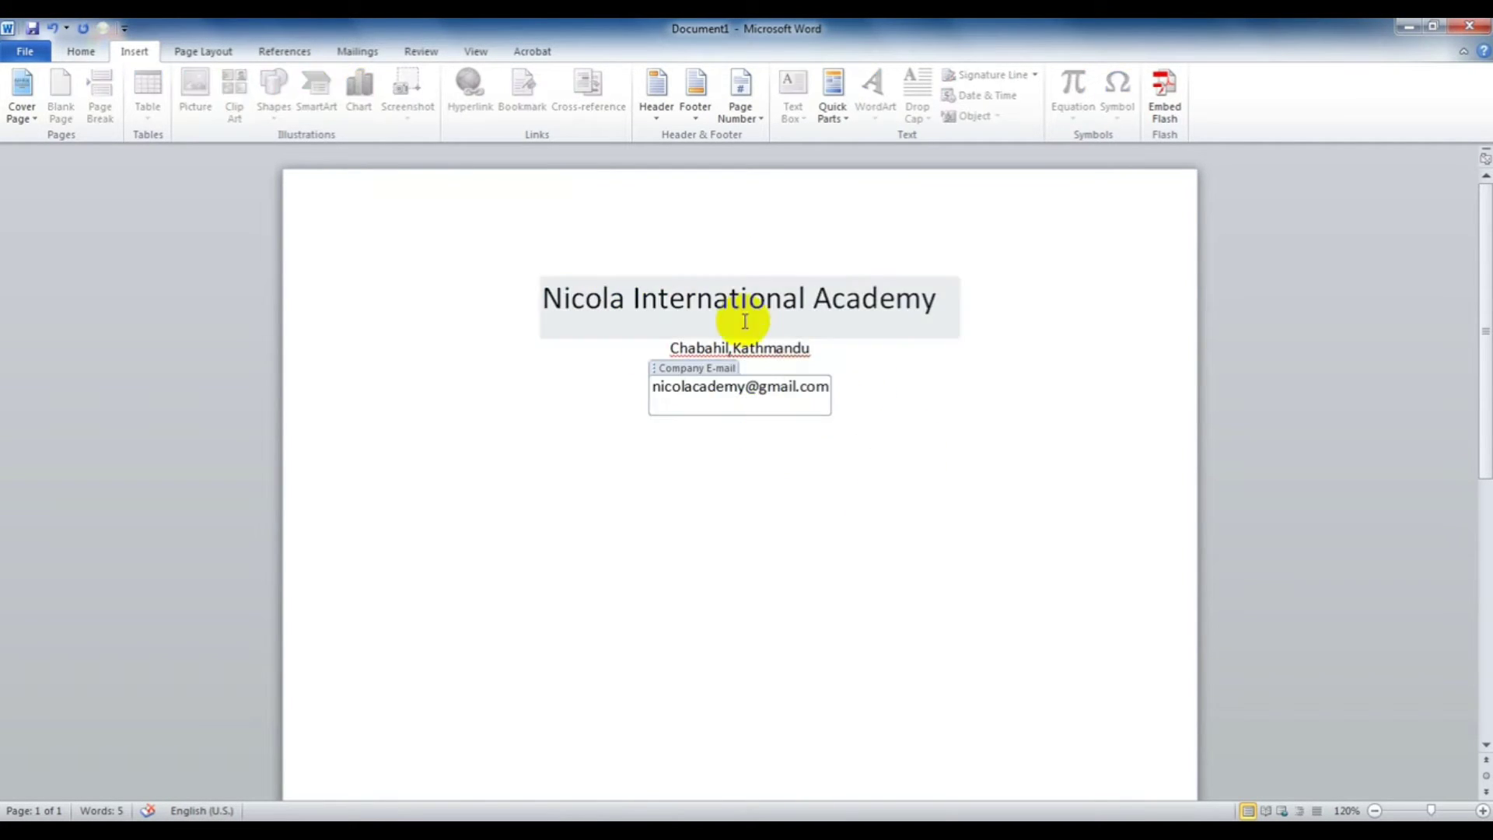
pyautogui.moveTo(933, 460); pyautogui.dragTo(526, 266)
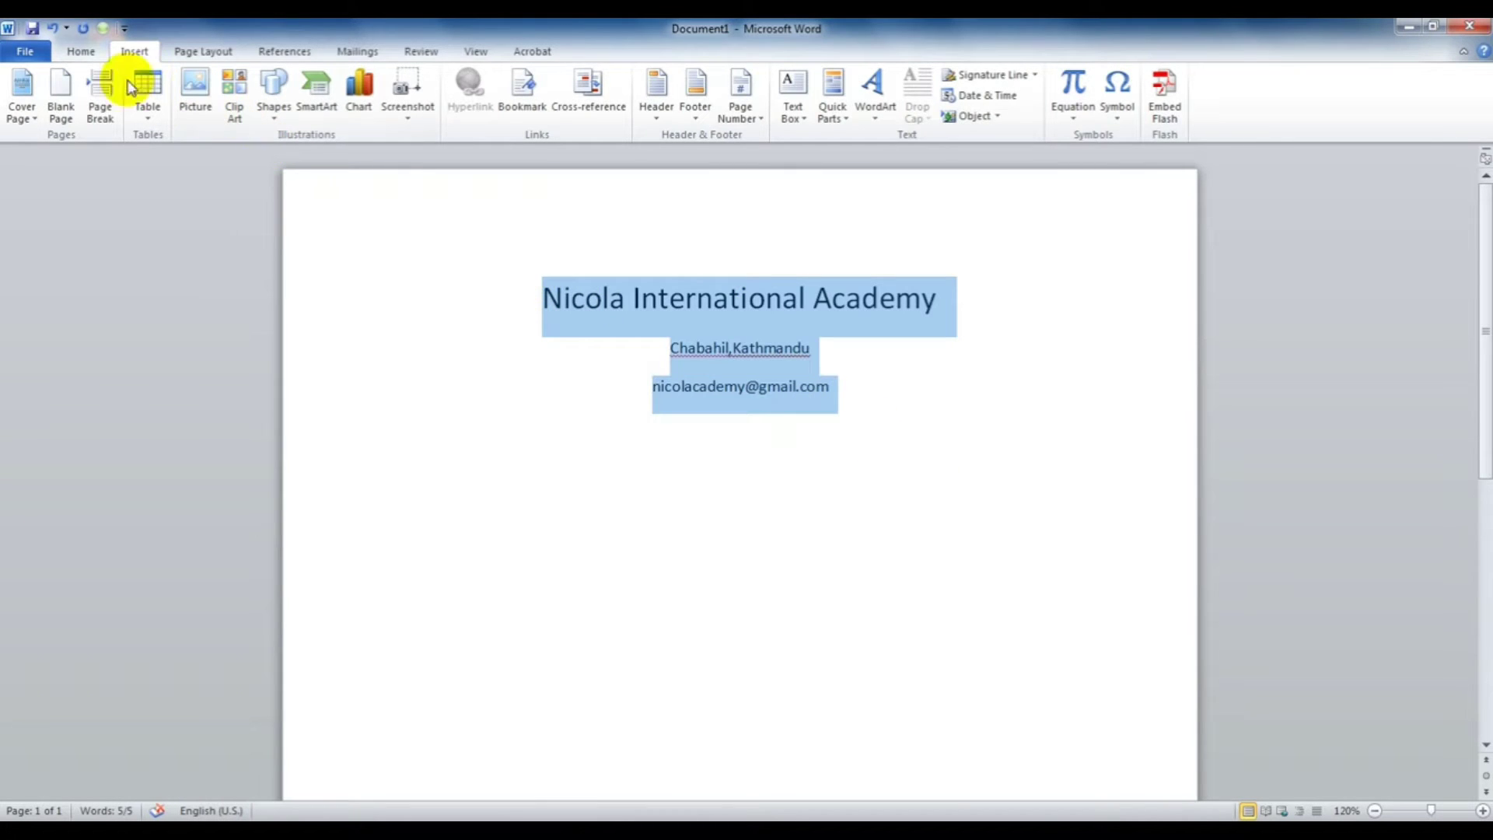
pyautogui.click(81, 51)
pyautogui.click(506, 110)
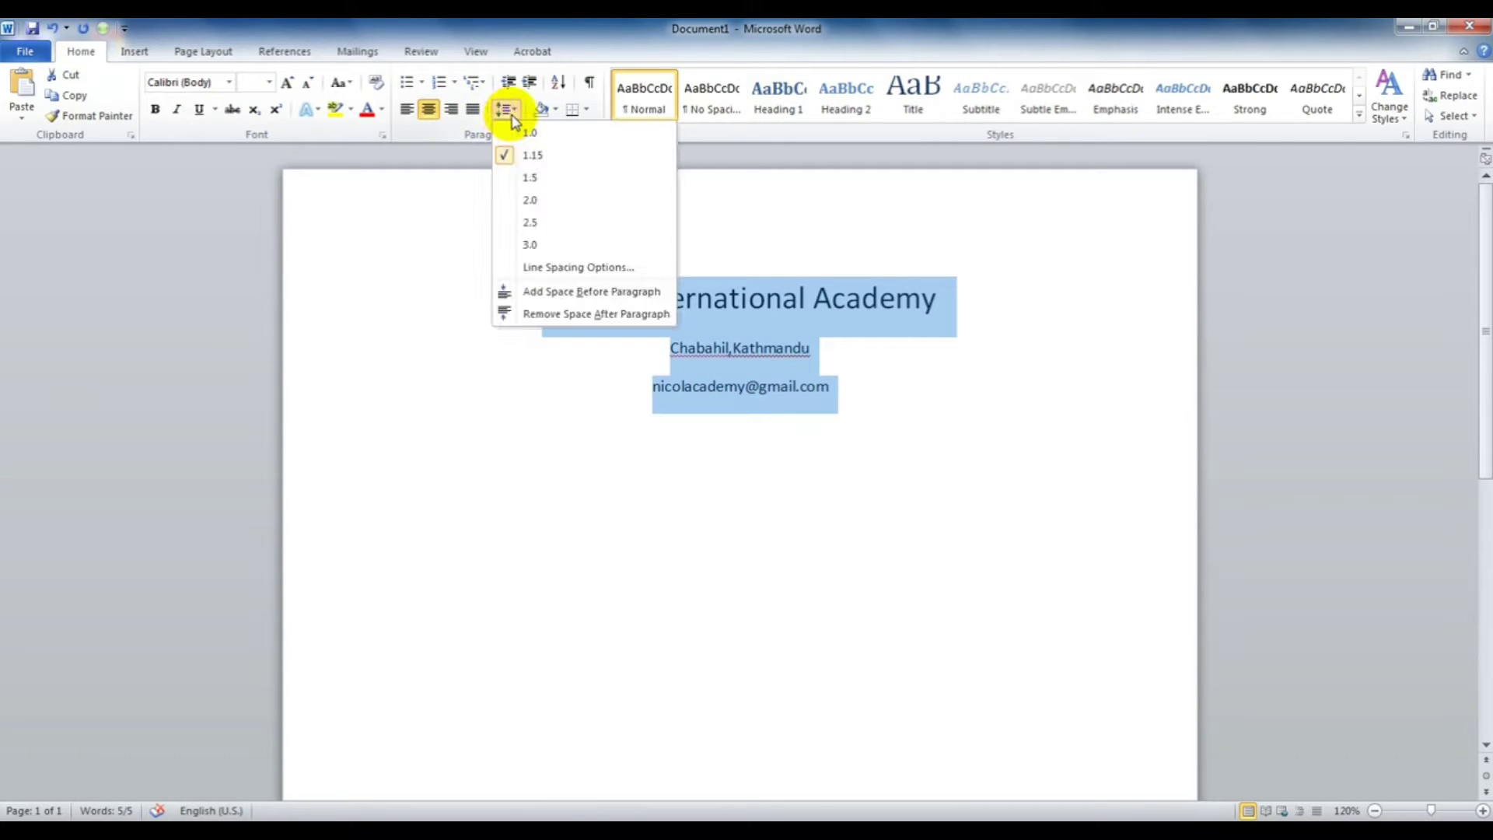
pyautogui.click(609, 315)
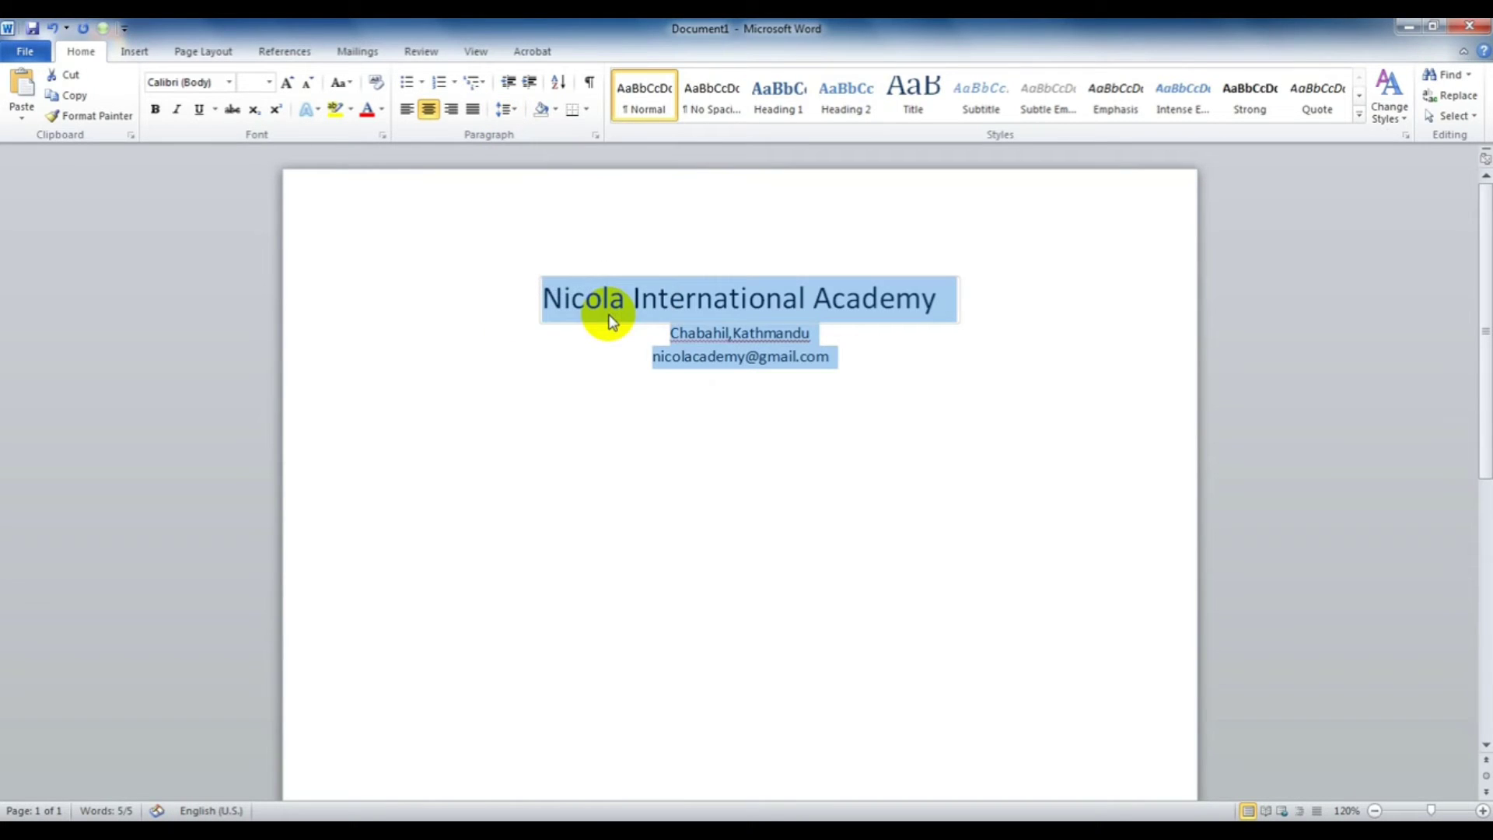
pyautogui.click(506, 110)
pyautogui.click(542, 130)
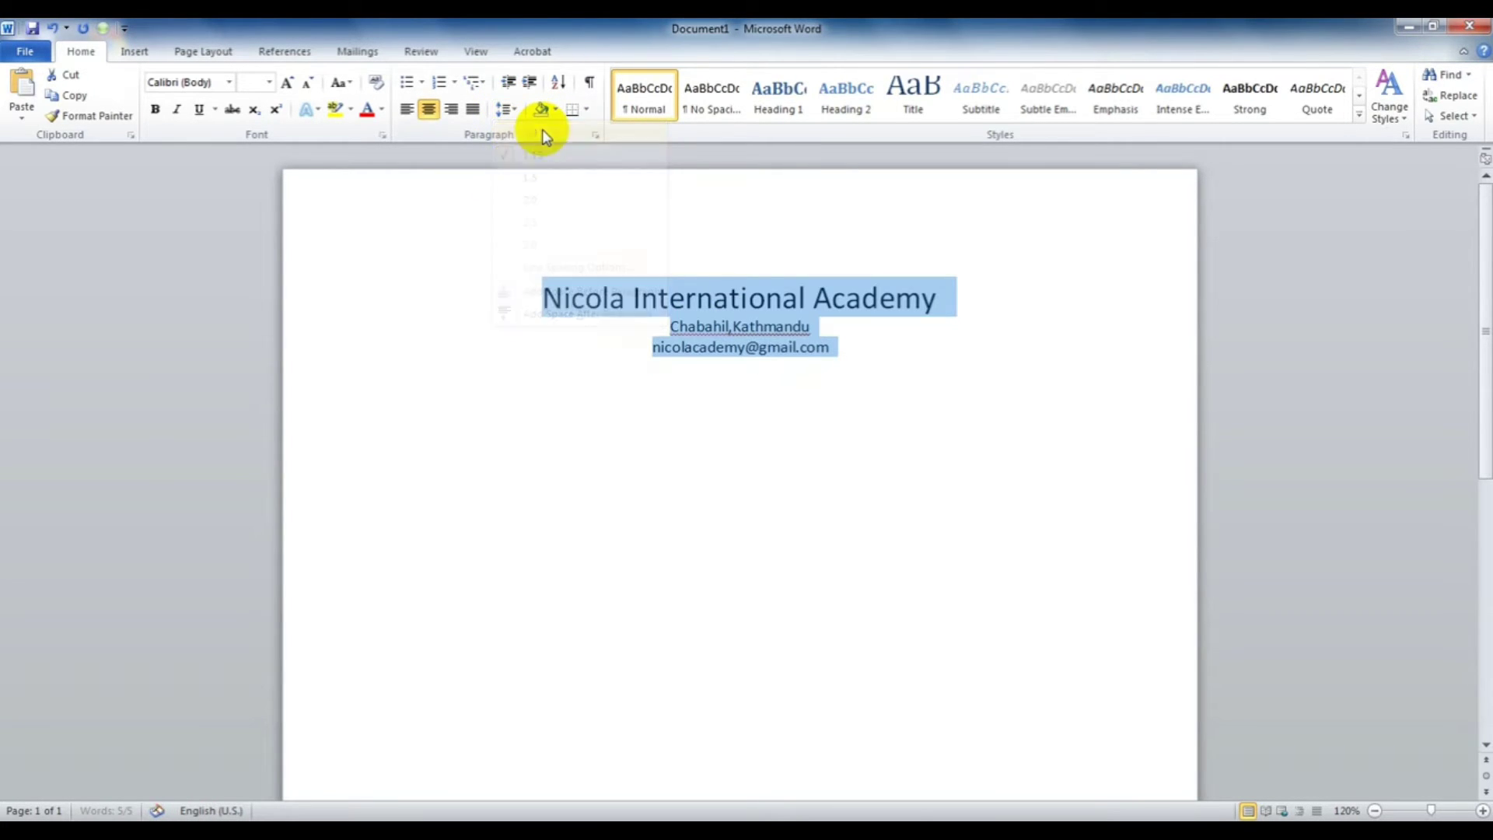
pyautogui.click(907, 414)
# Check the academy name, address and e-mail lines, then select all document text.
pyautogui.click(749, 298)
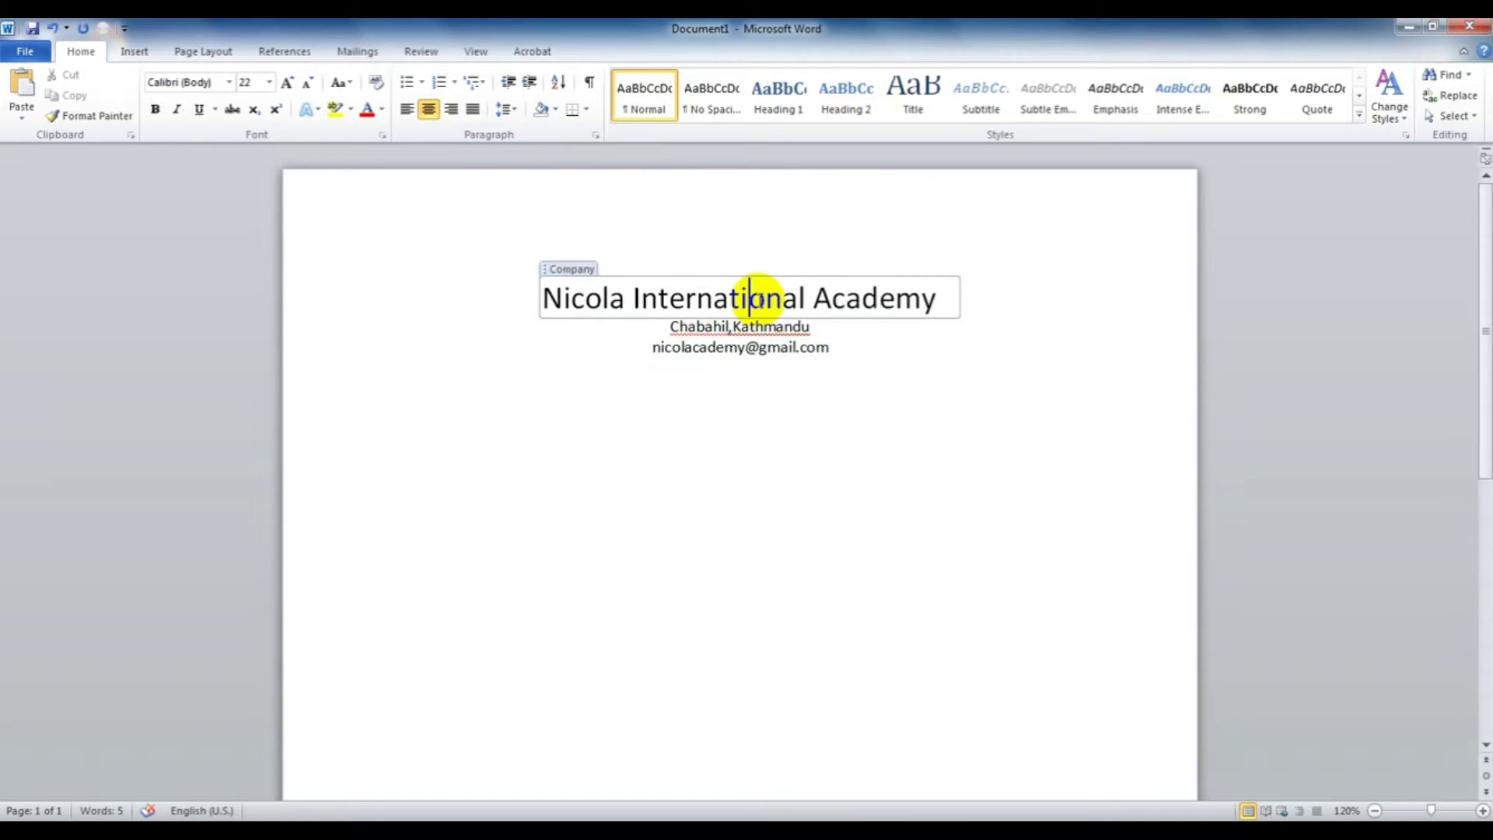
pyautogui.click(736, 317)
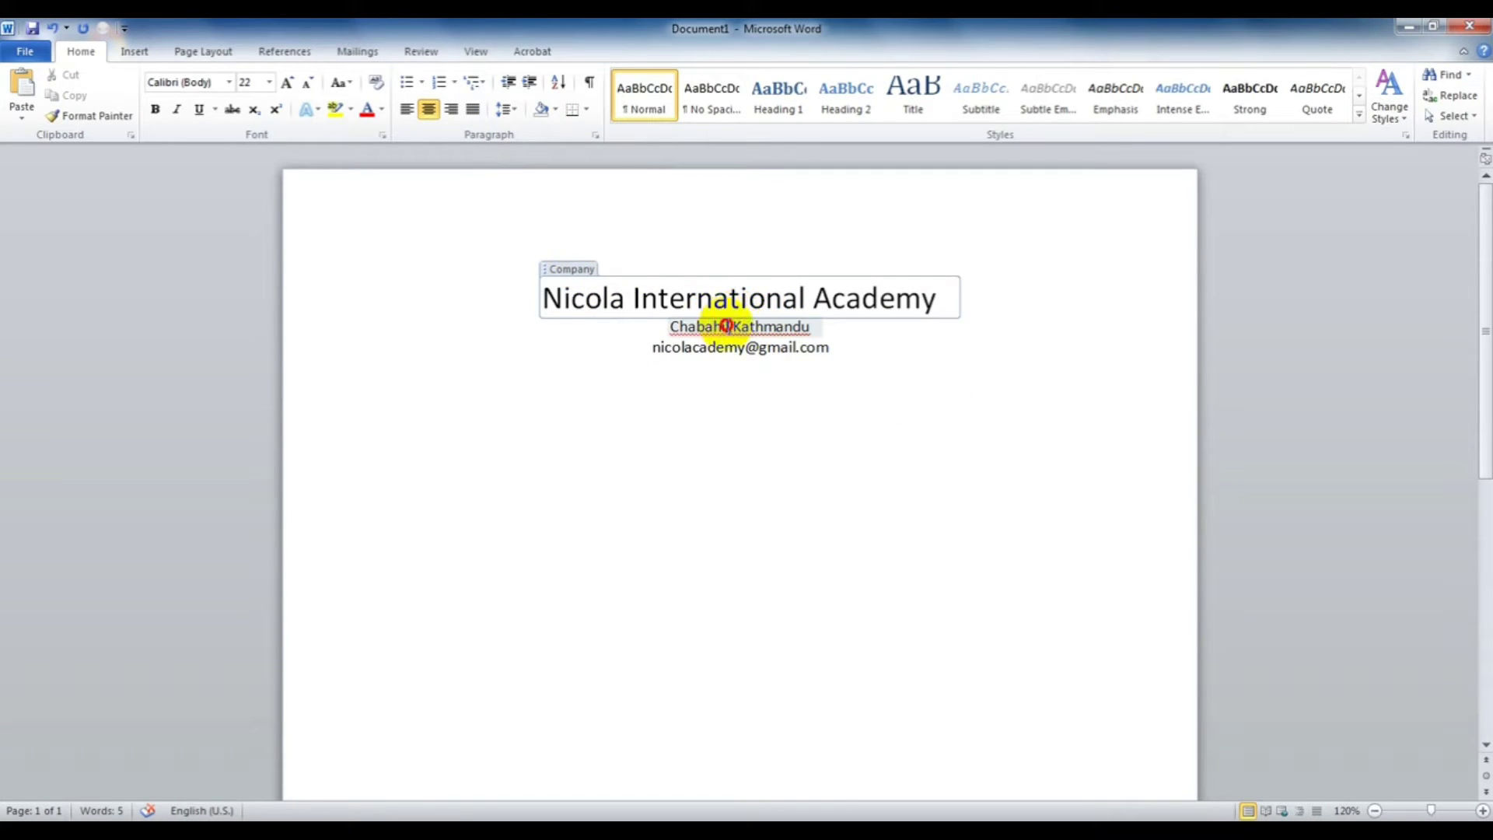
pyautogui.click(726, 325)
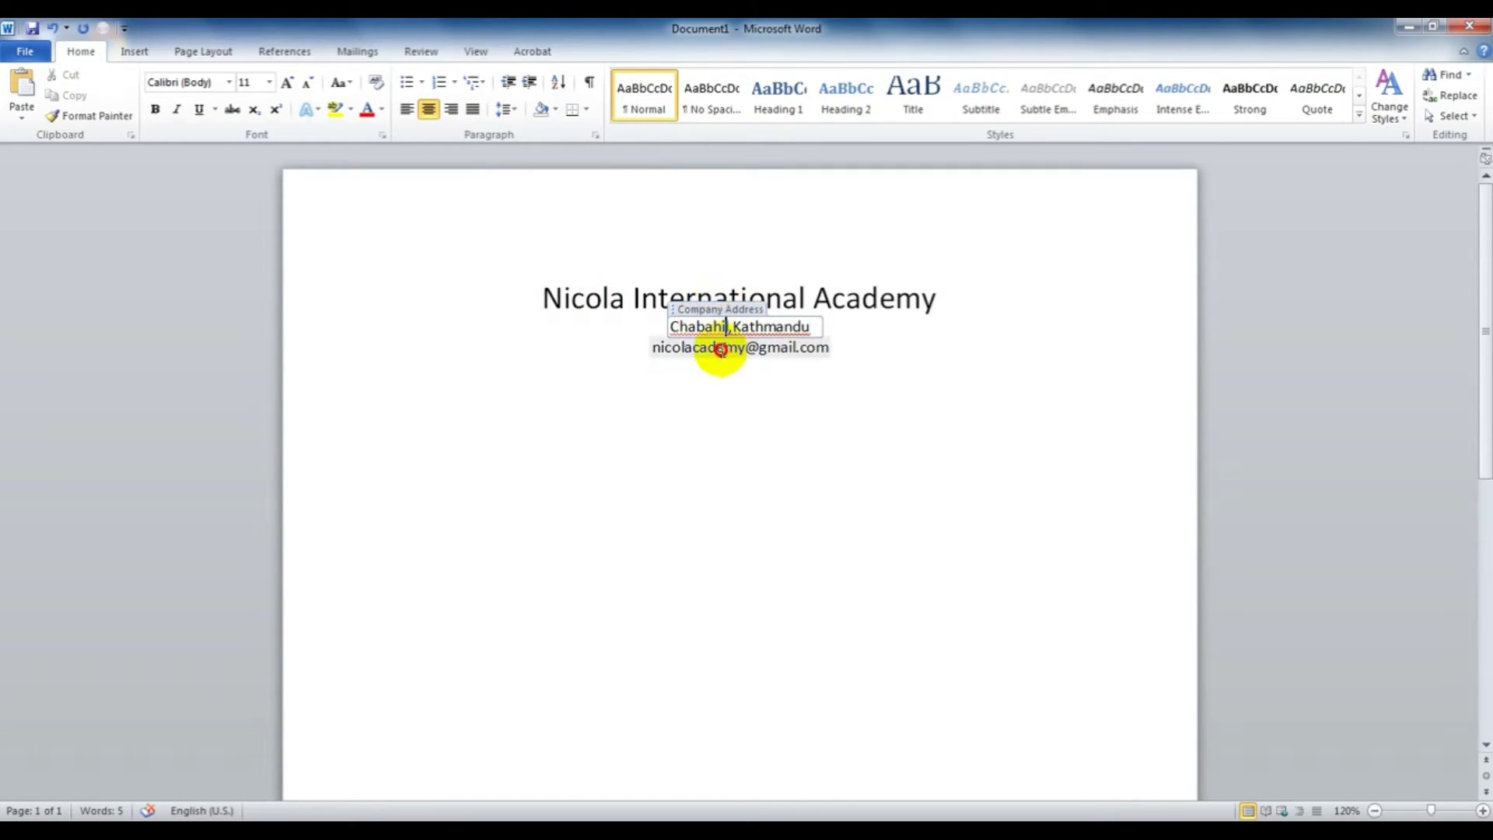
pyautogui.click(863, 393)
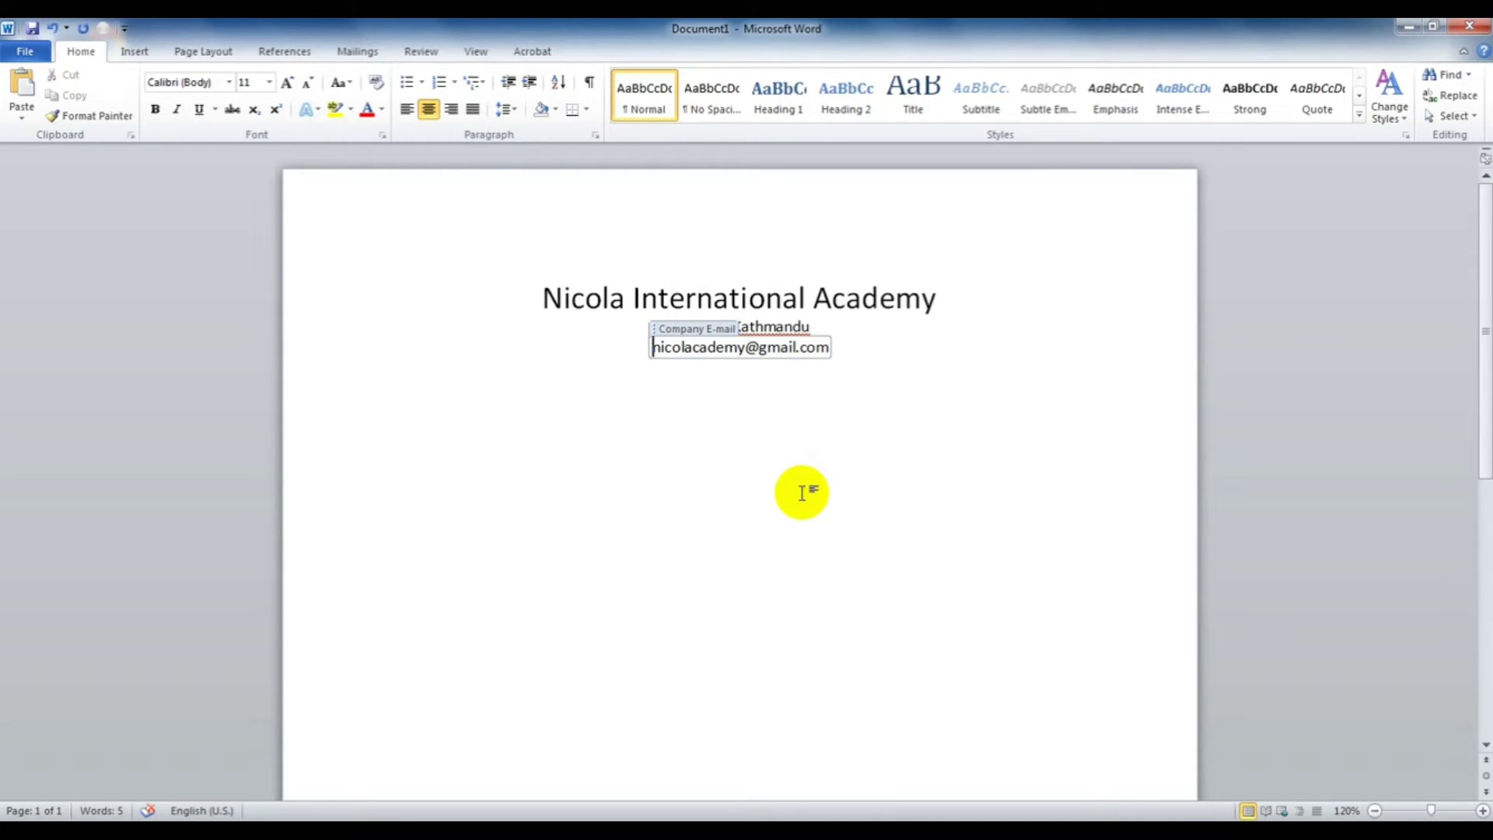
pyautogui.hotkey('ctrl', 'a')
# Replace the page content with =rand() sample paragraphs and add a blank line above them.
pyautogui.press('Delete')
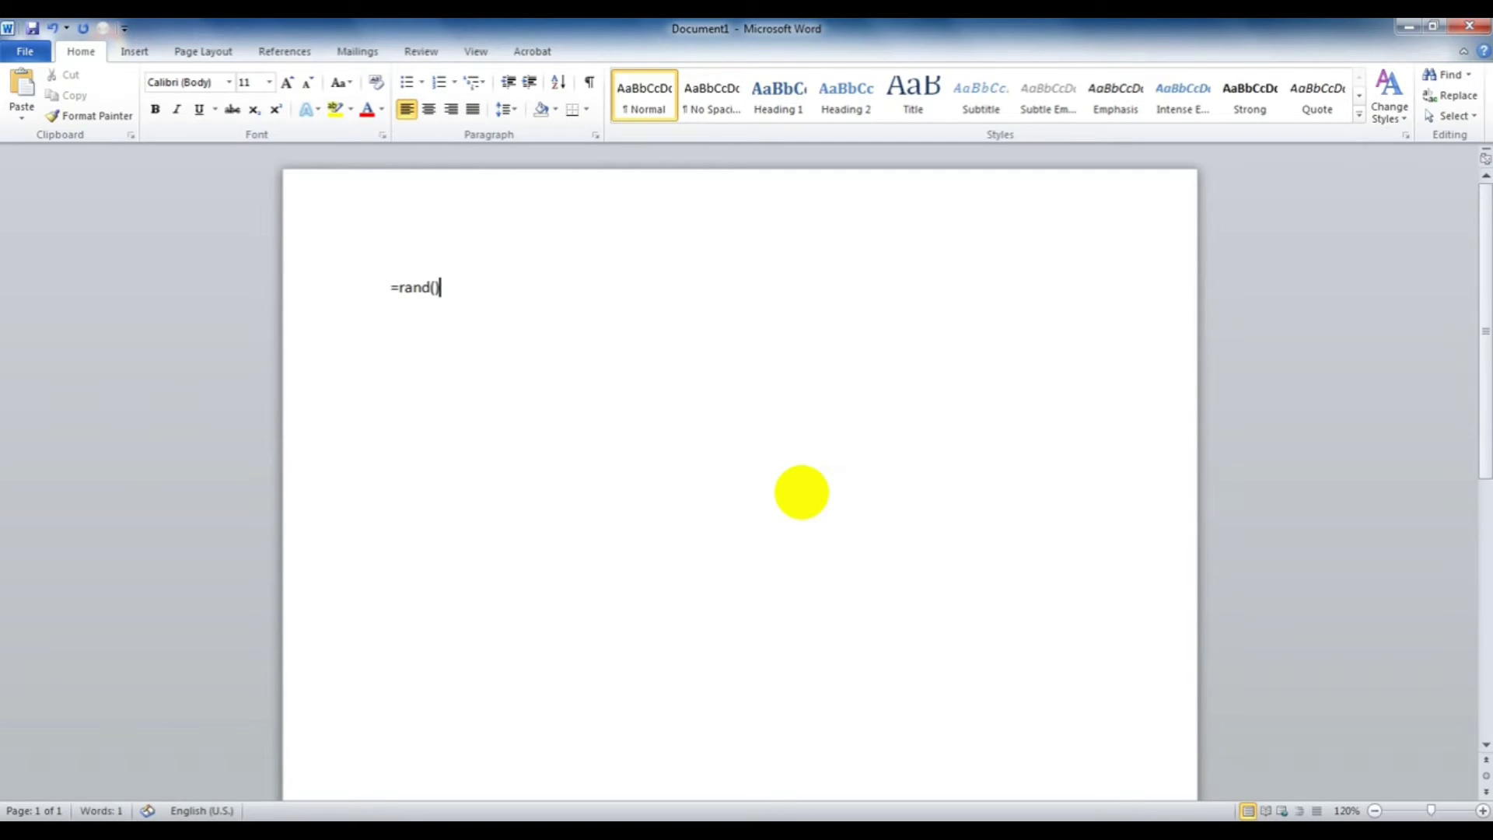
pyautogui.press('Return')
pyautogui.click(390, 286)
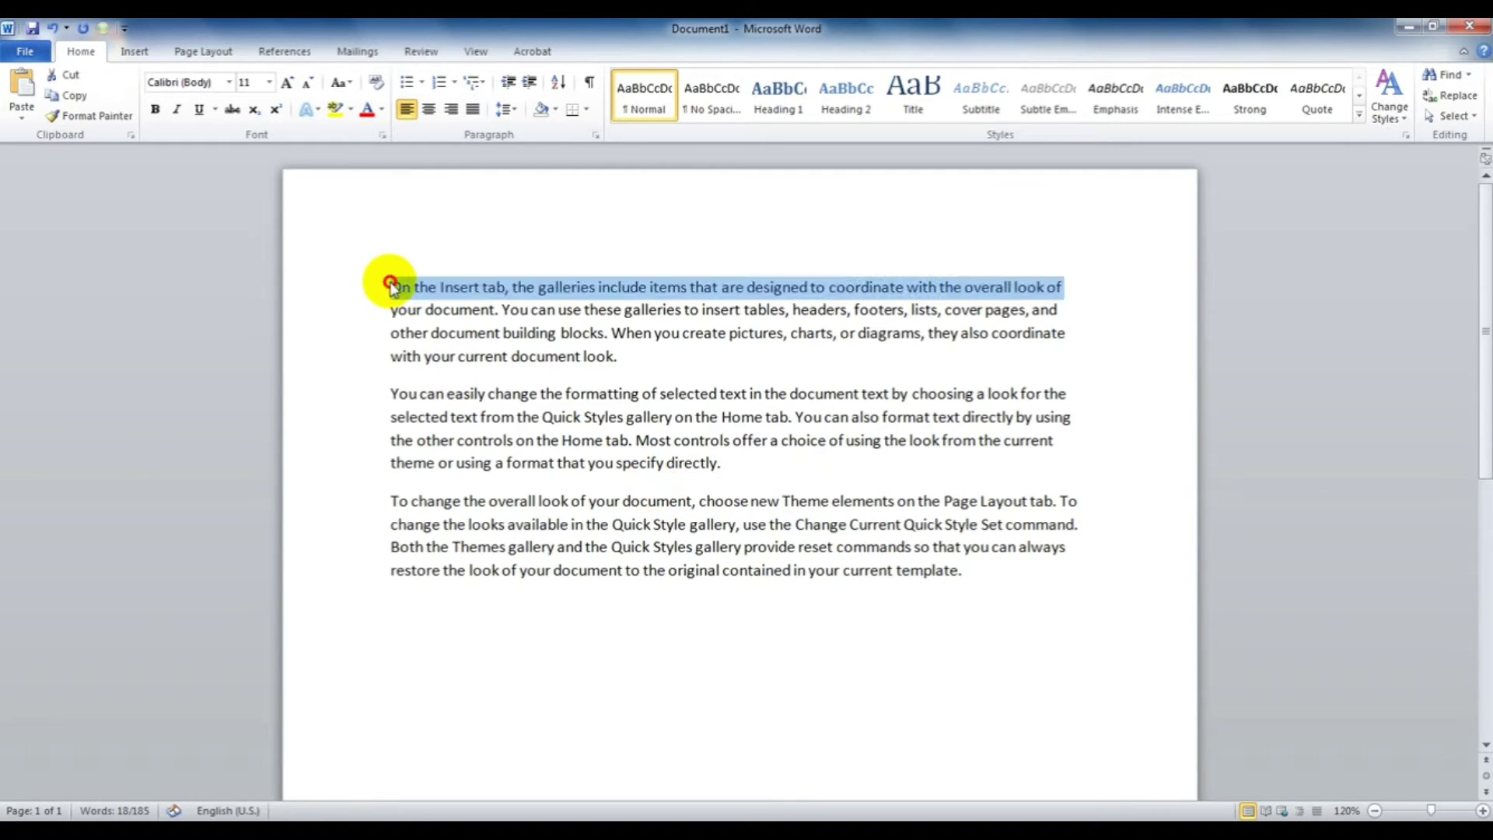
pyautogui.click(389, 286)
pyautogui.press('Return')
pyautogui.press('Up')
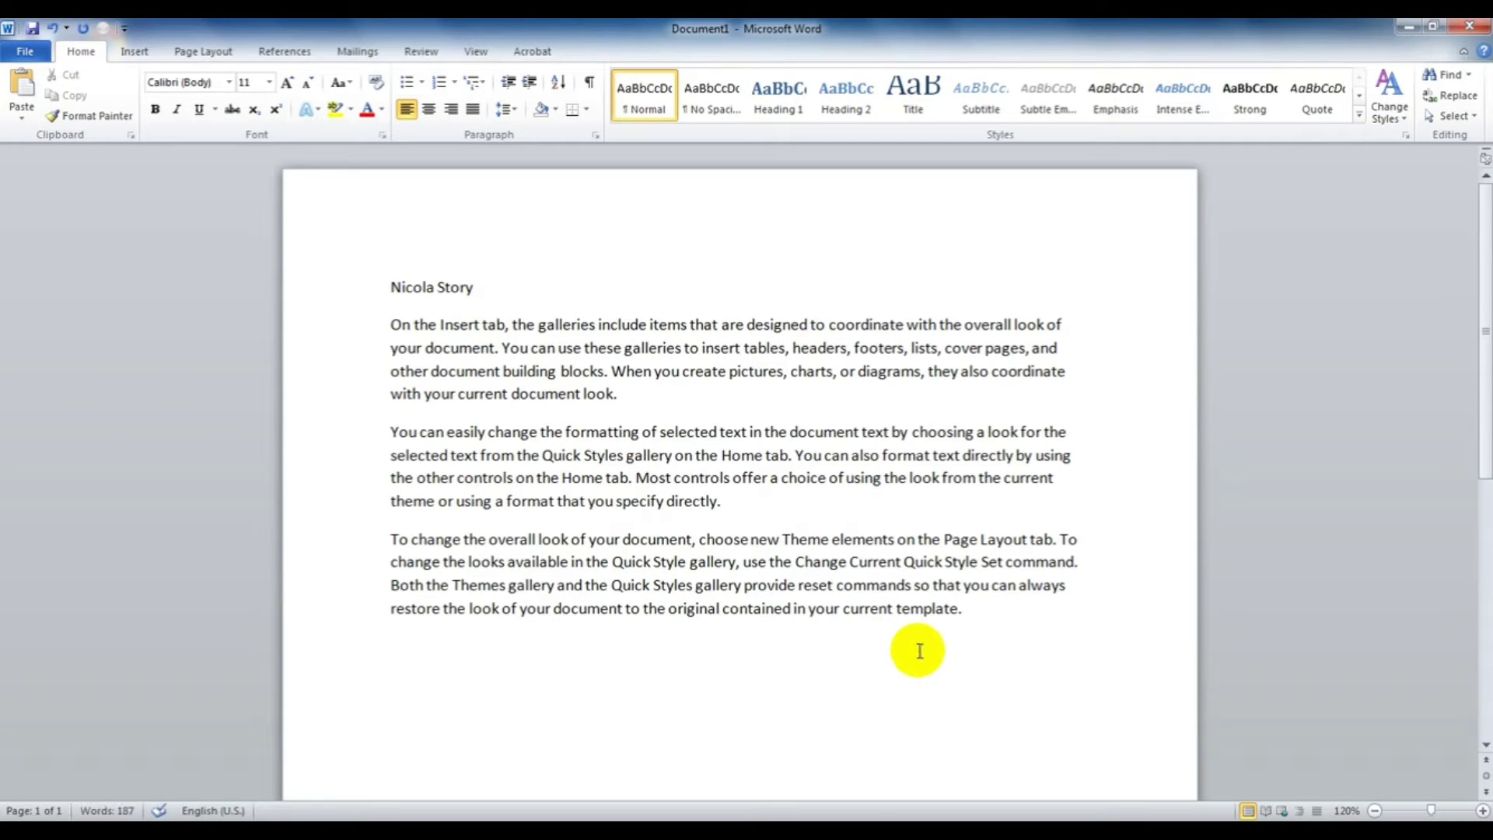
# Insert the Author document property from Quick Parts, then select all the text.
pyautogui.click(134, 50)
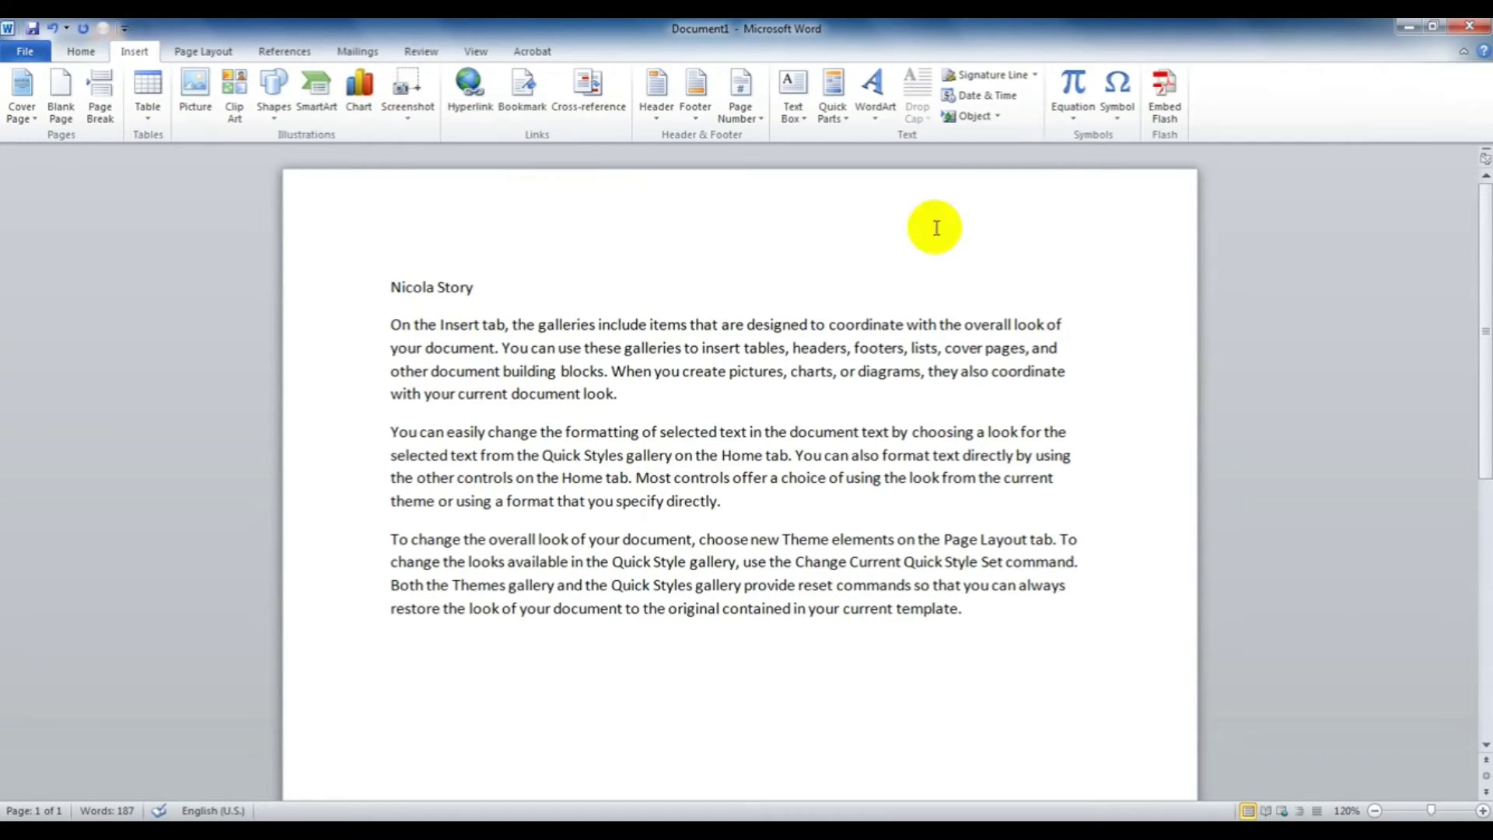
pyautogui.click(829, 113)
pyautogui.moveTo(893, 160)
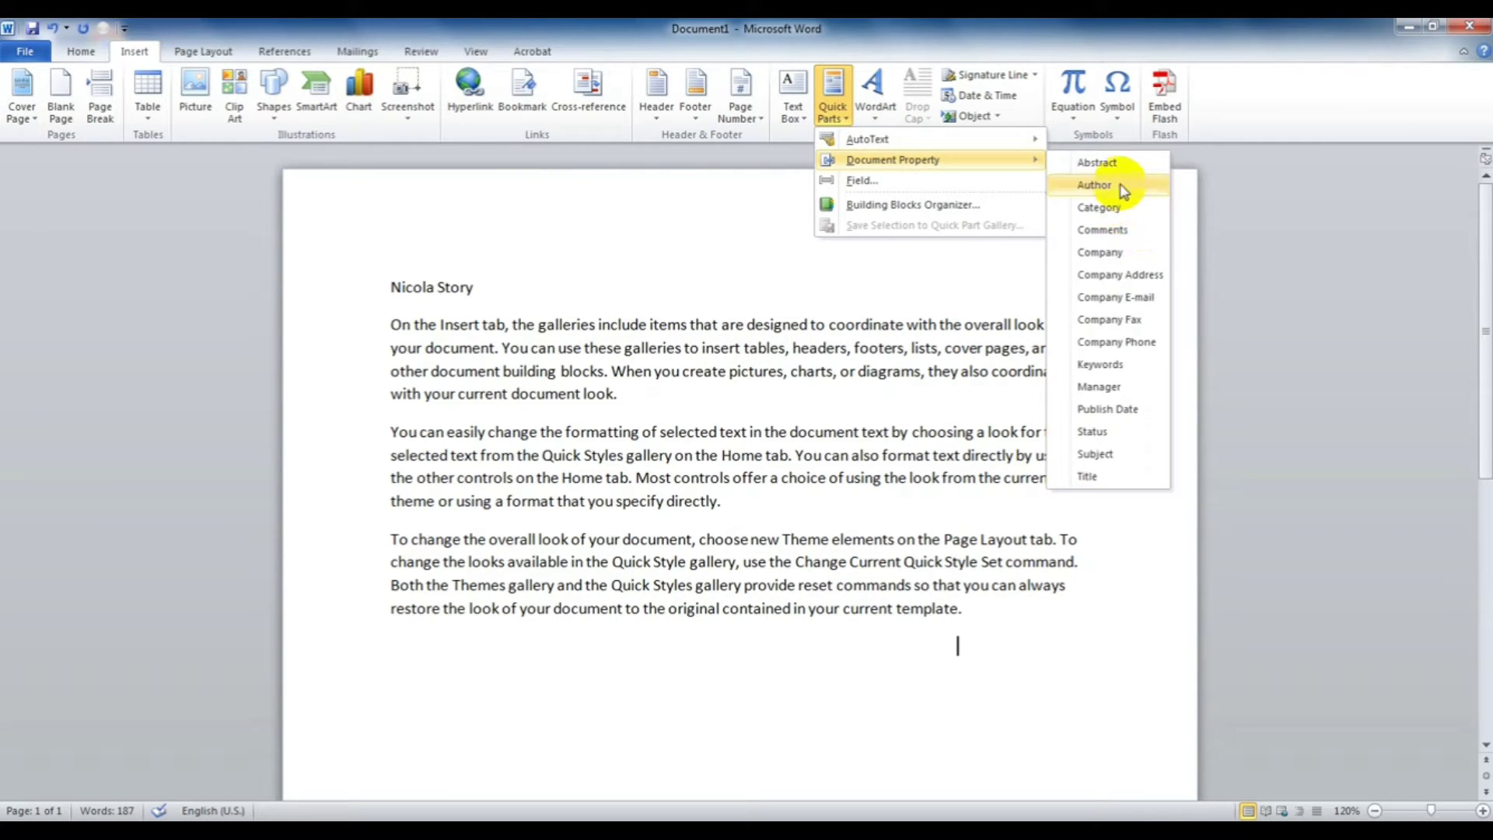
pyautogui.click(1113, 187)
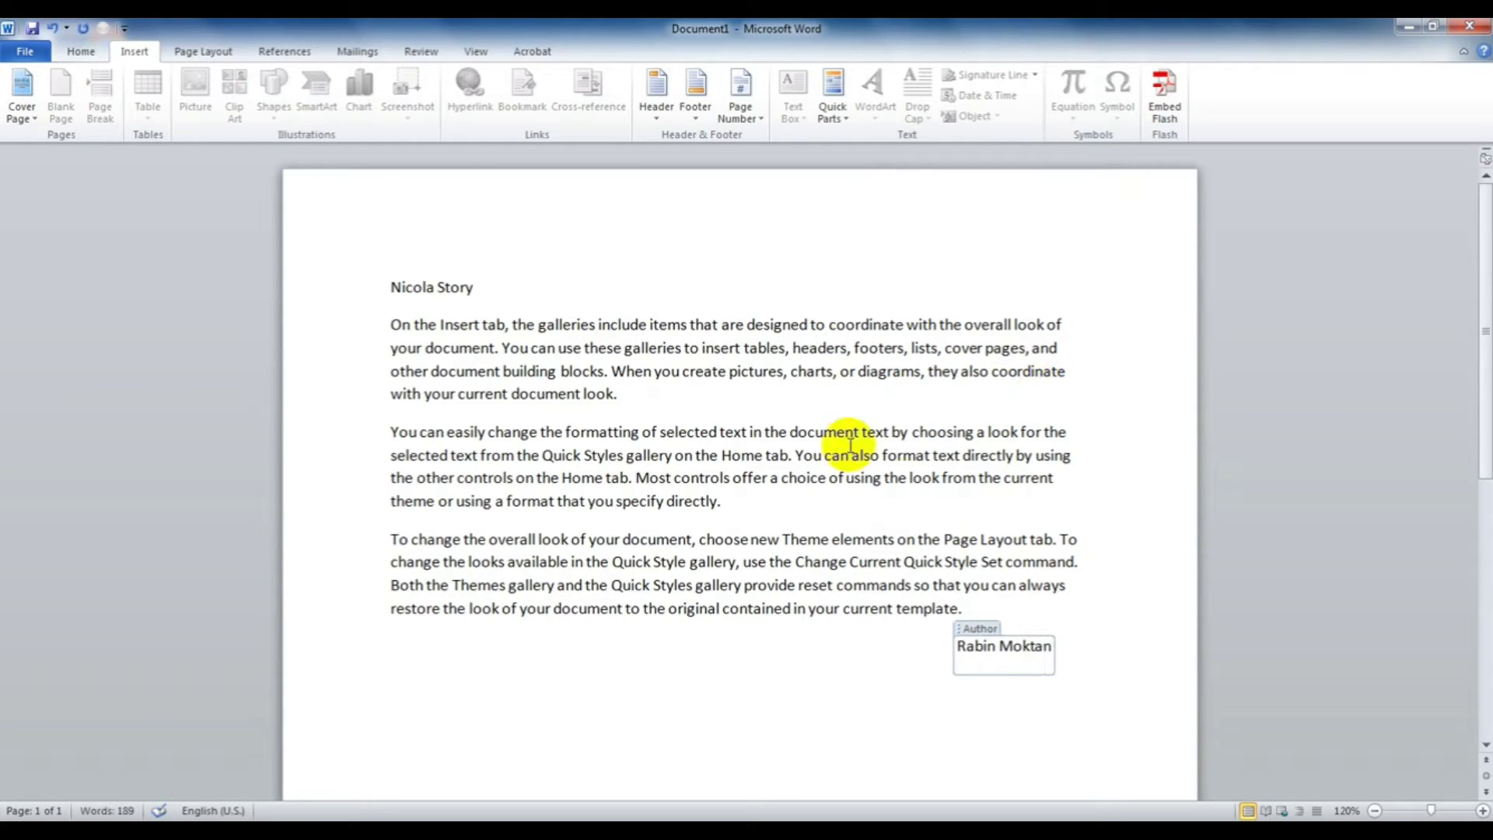
pyautogui.click(1009, 648)
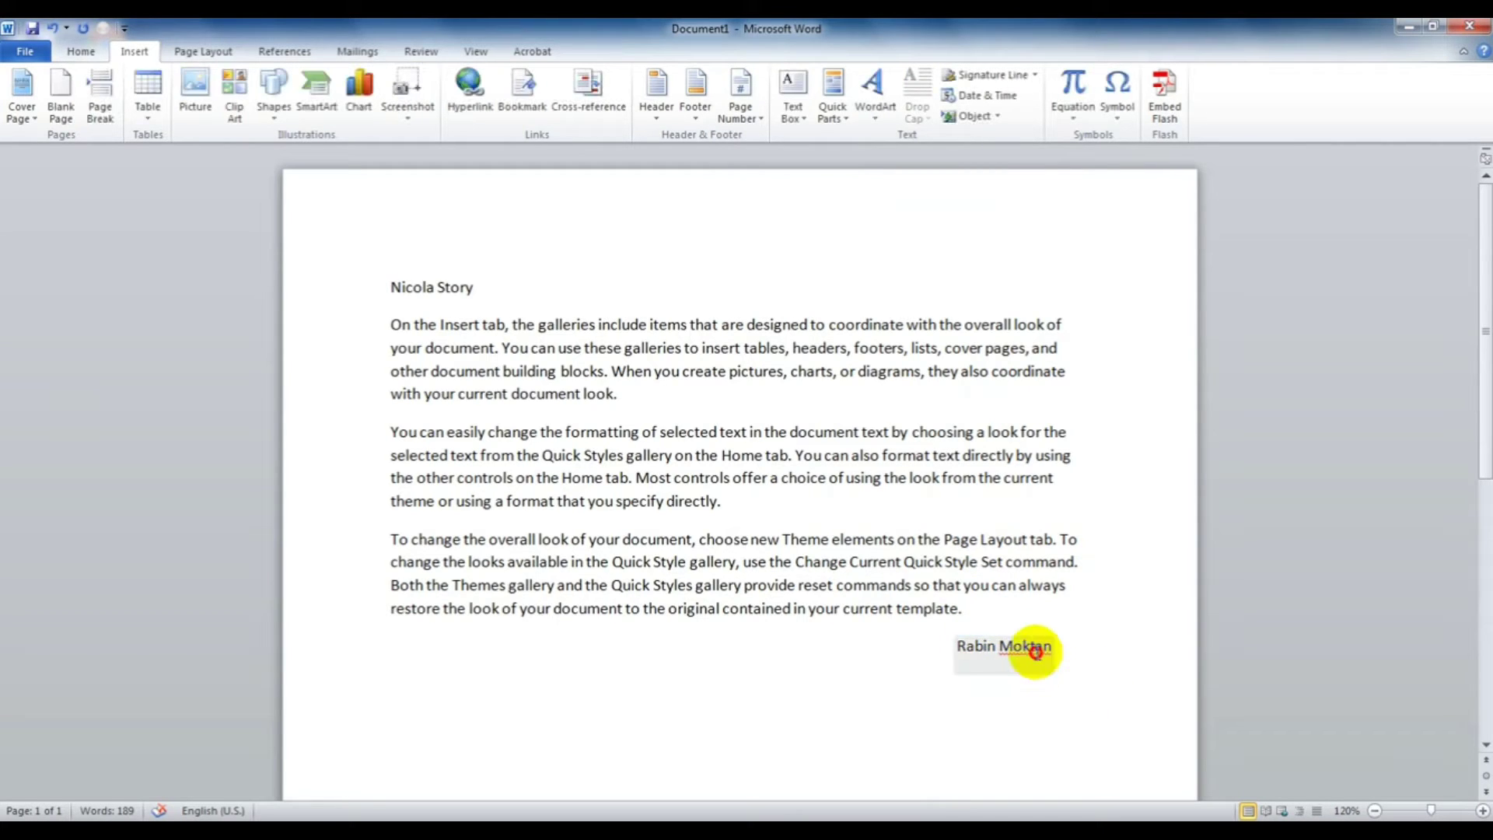
pyautogui.moveTo(1073, 677); pyautogui.dragTo(342, 309)
# Clear the page and bring up the Field dialog from Quick Parts.
pyautogui.press('Delete')
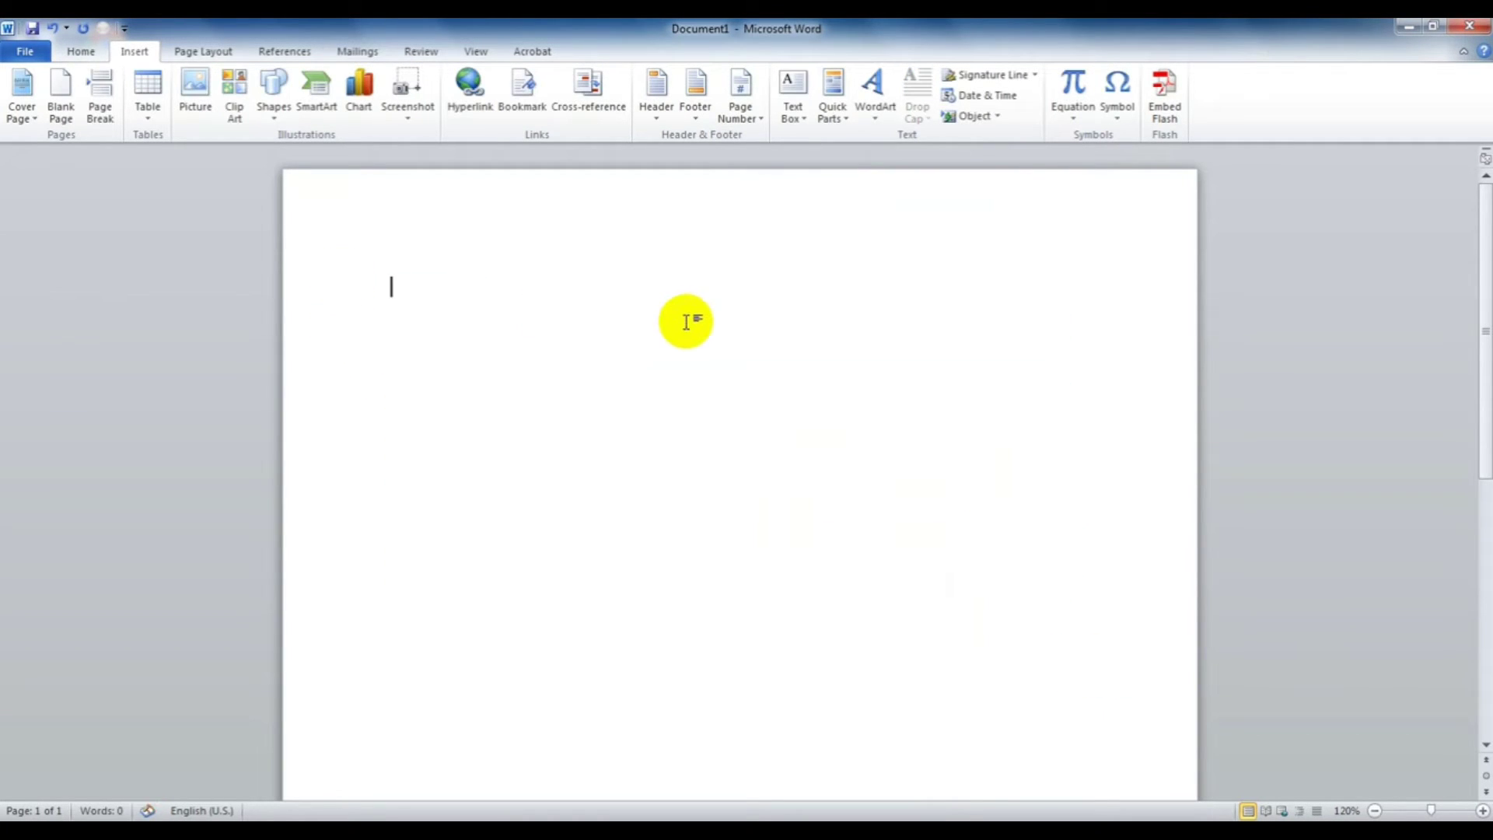
pyautogui.click(833, 116)
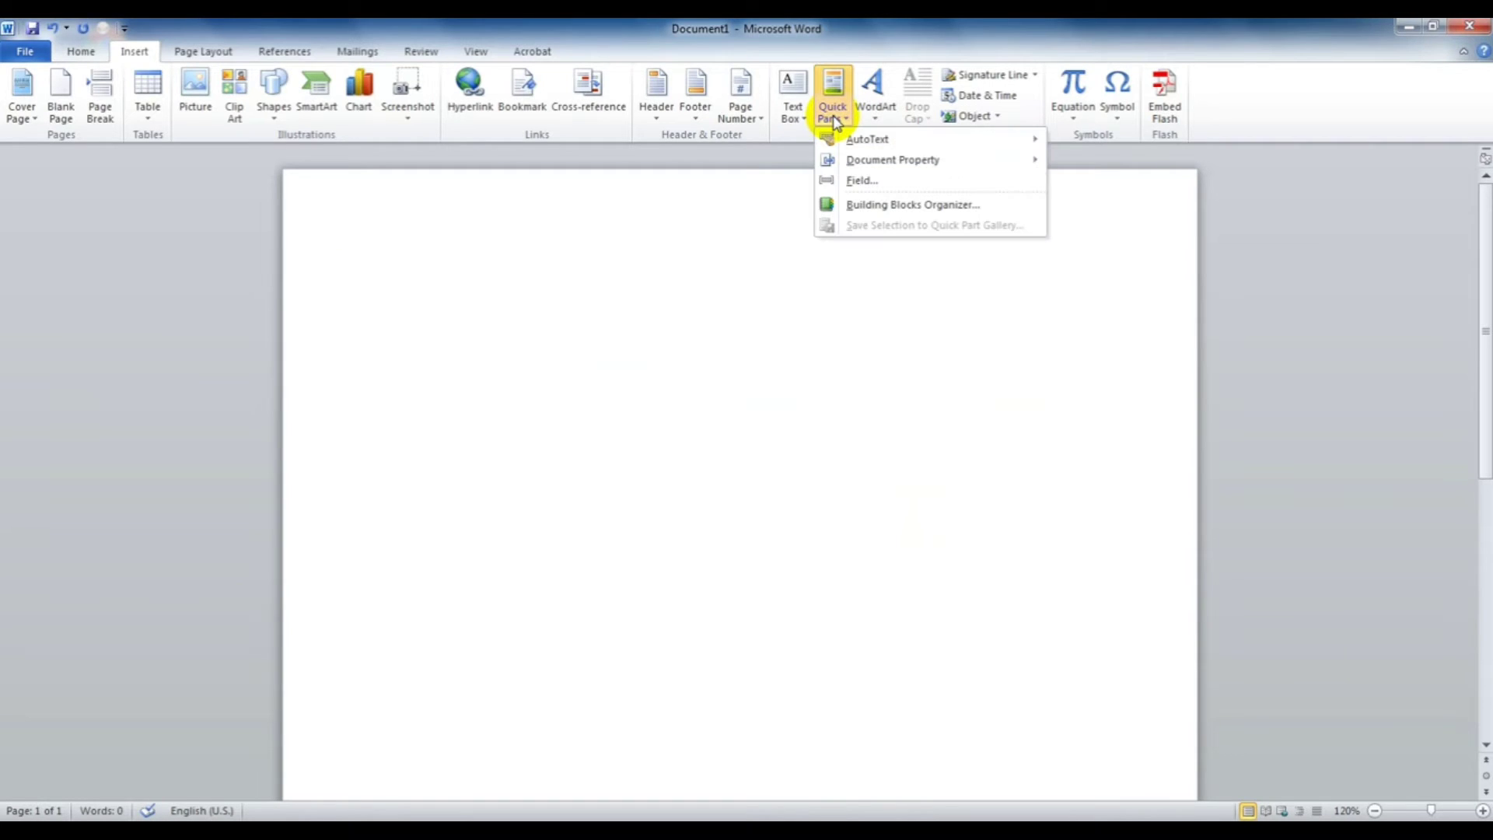
pyautogui.click(941, 185)
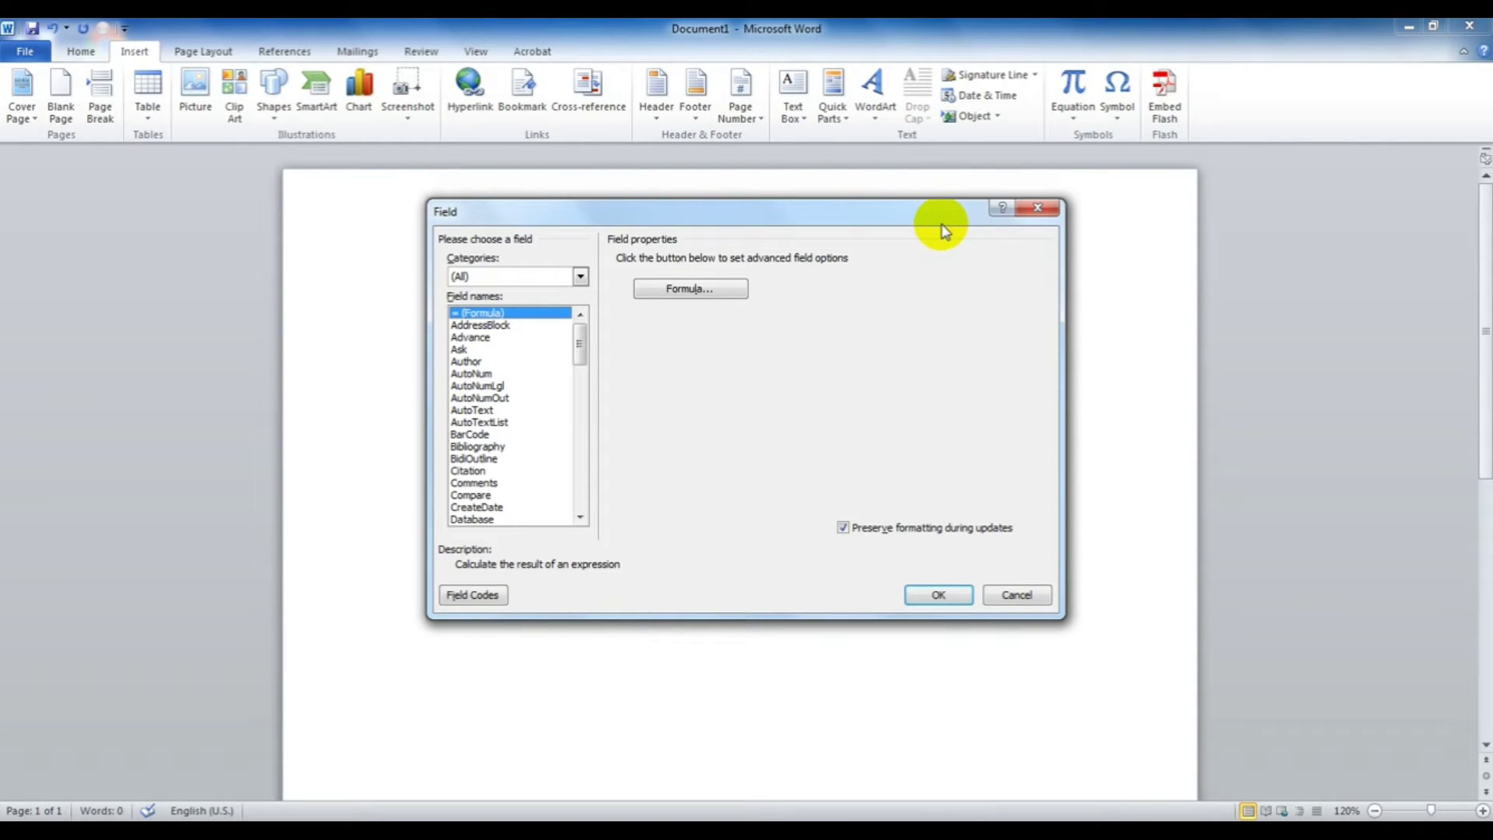
pyautogui.click(1037, 208)
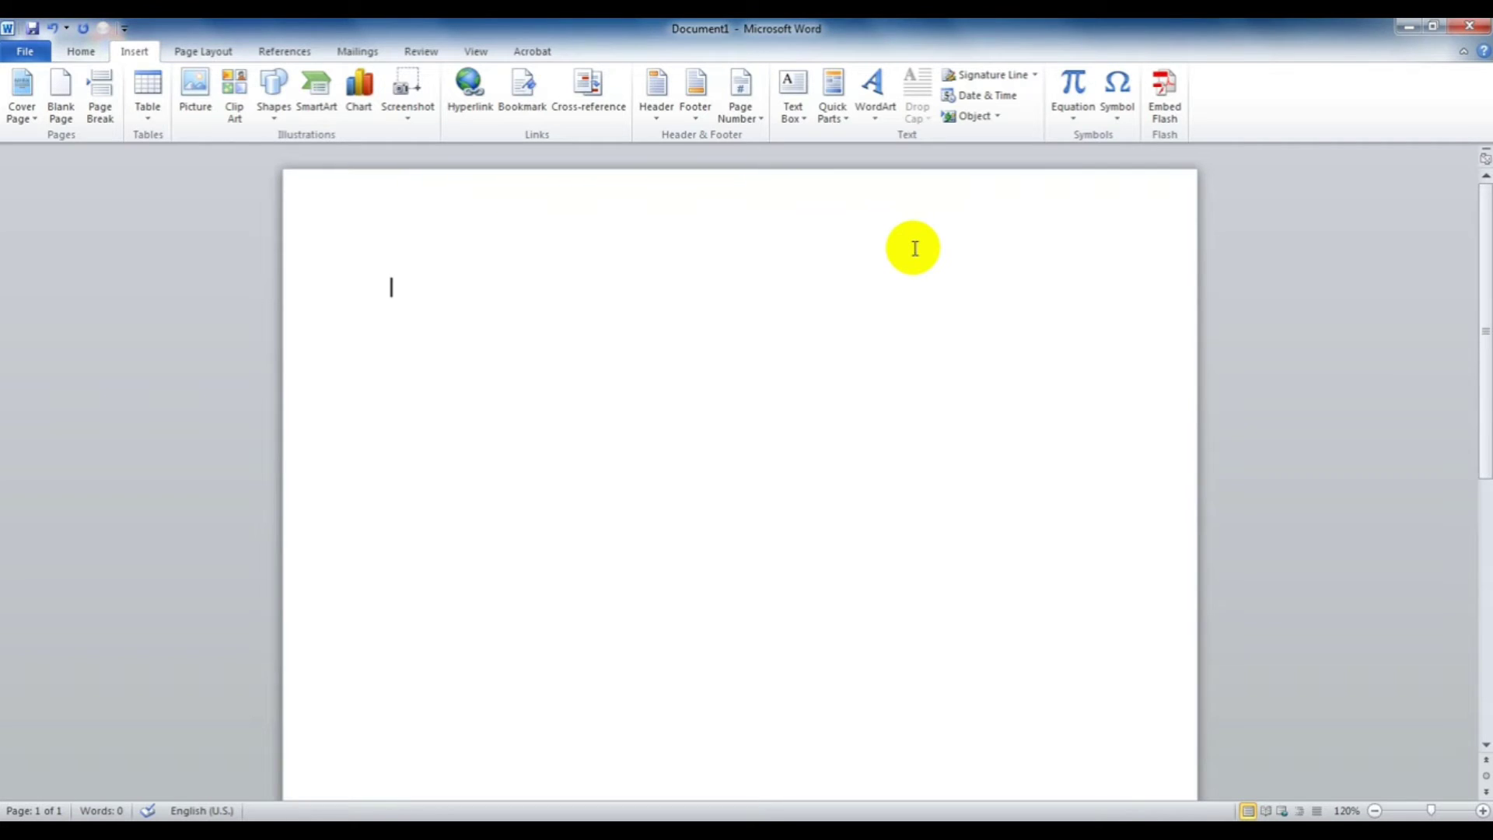
pyautogui.click(832, 123)
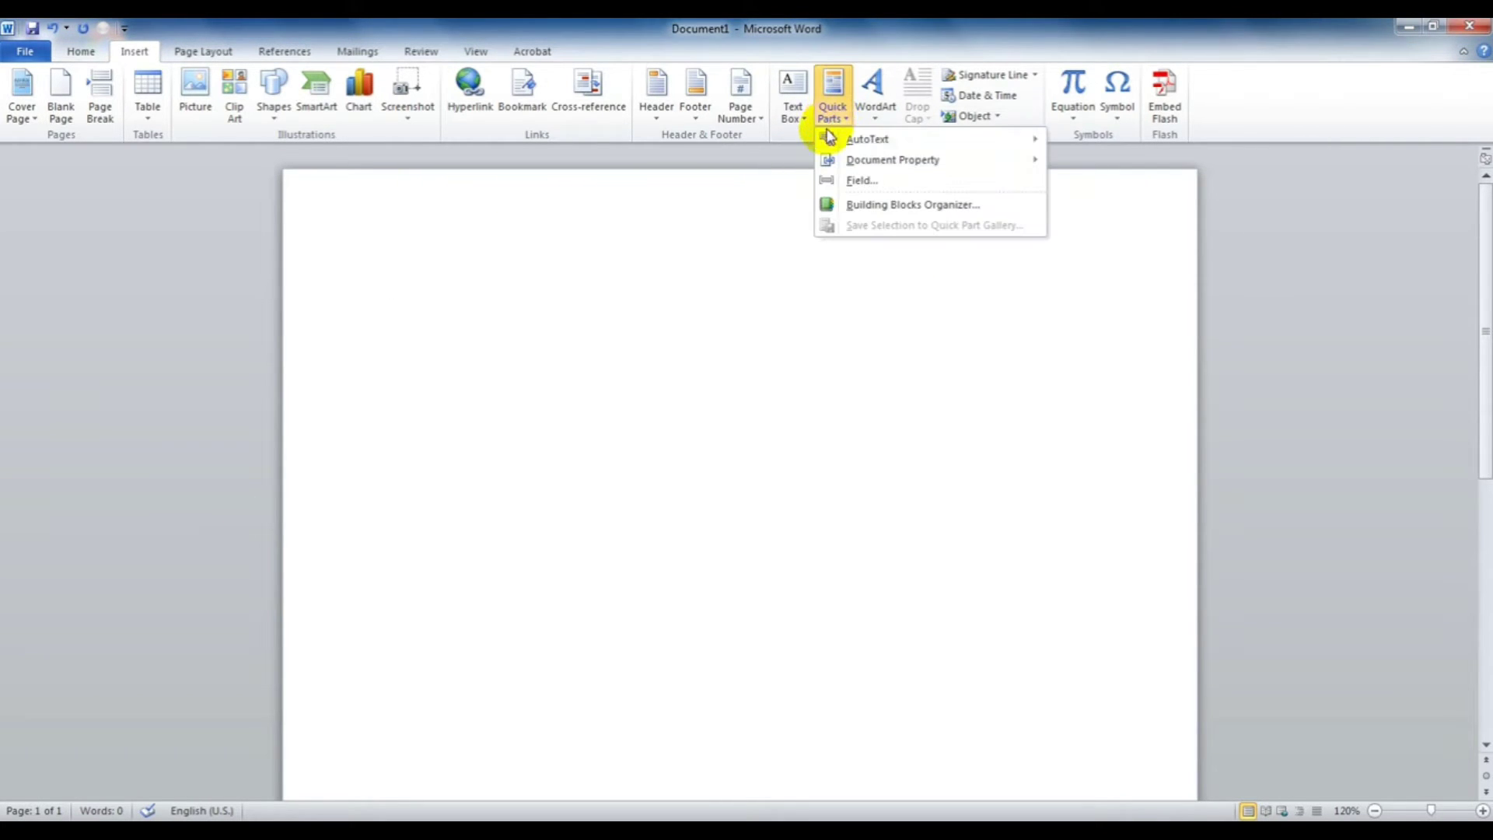
pyautogui.click(901, 181)
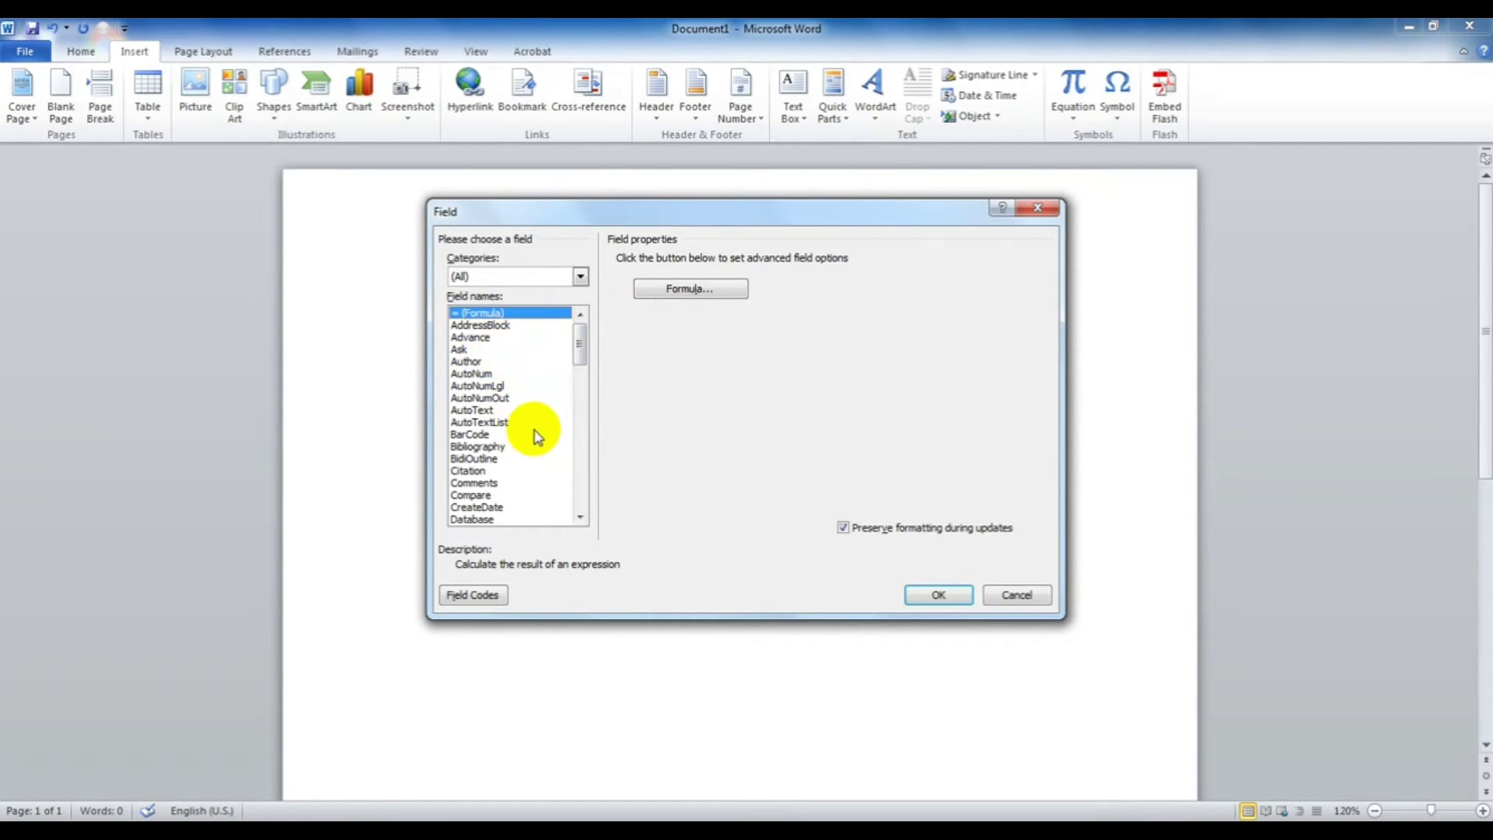
# Browse the BarCode, EditTime and Database fields in the Field dialog.
pyautogui.click(498, 433)
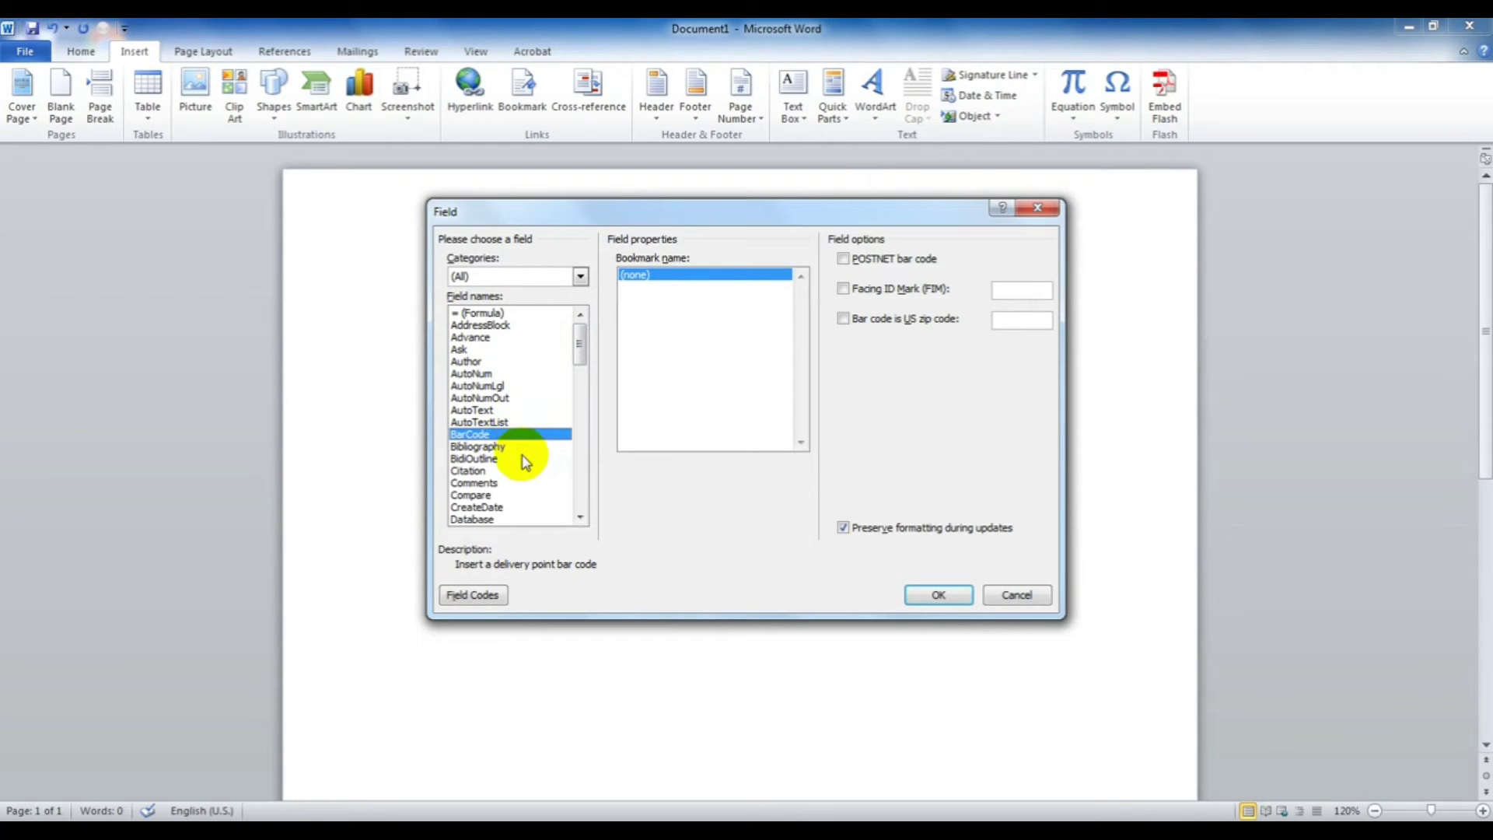
pyautogui.scroll(-1, 522, 455)
pyautogui.scroll(-1, 523, 458)
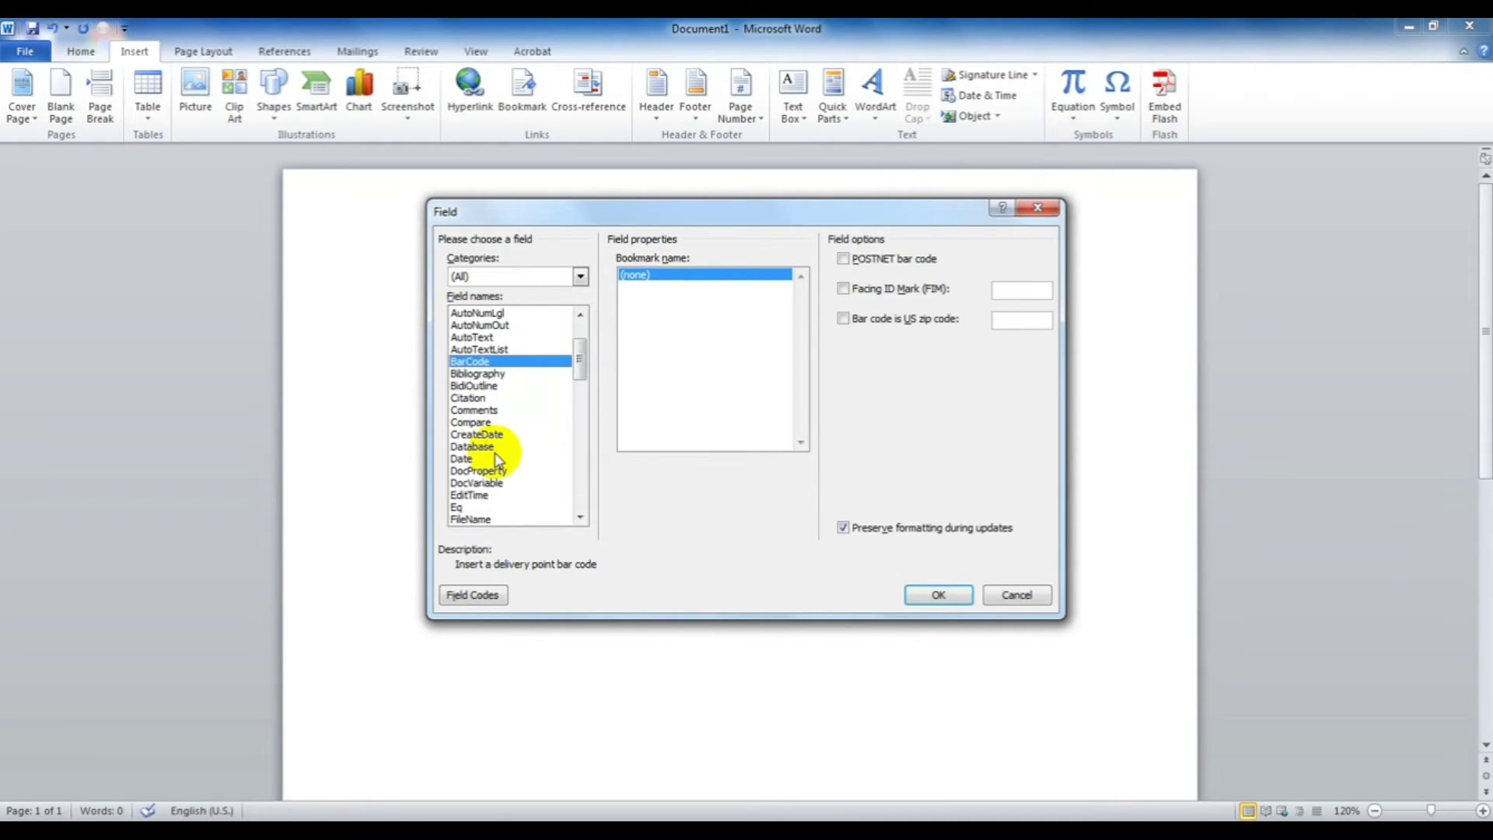
pyautogui.click(486, 496)
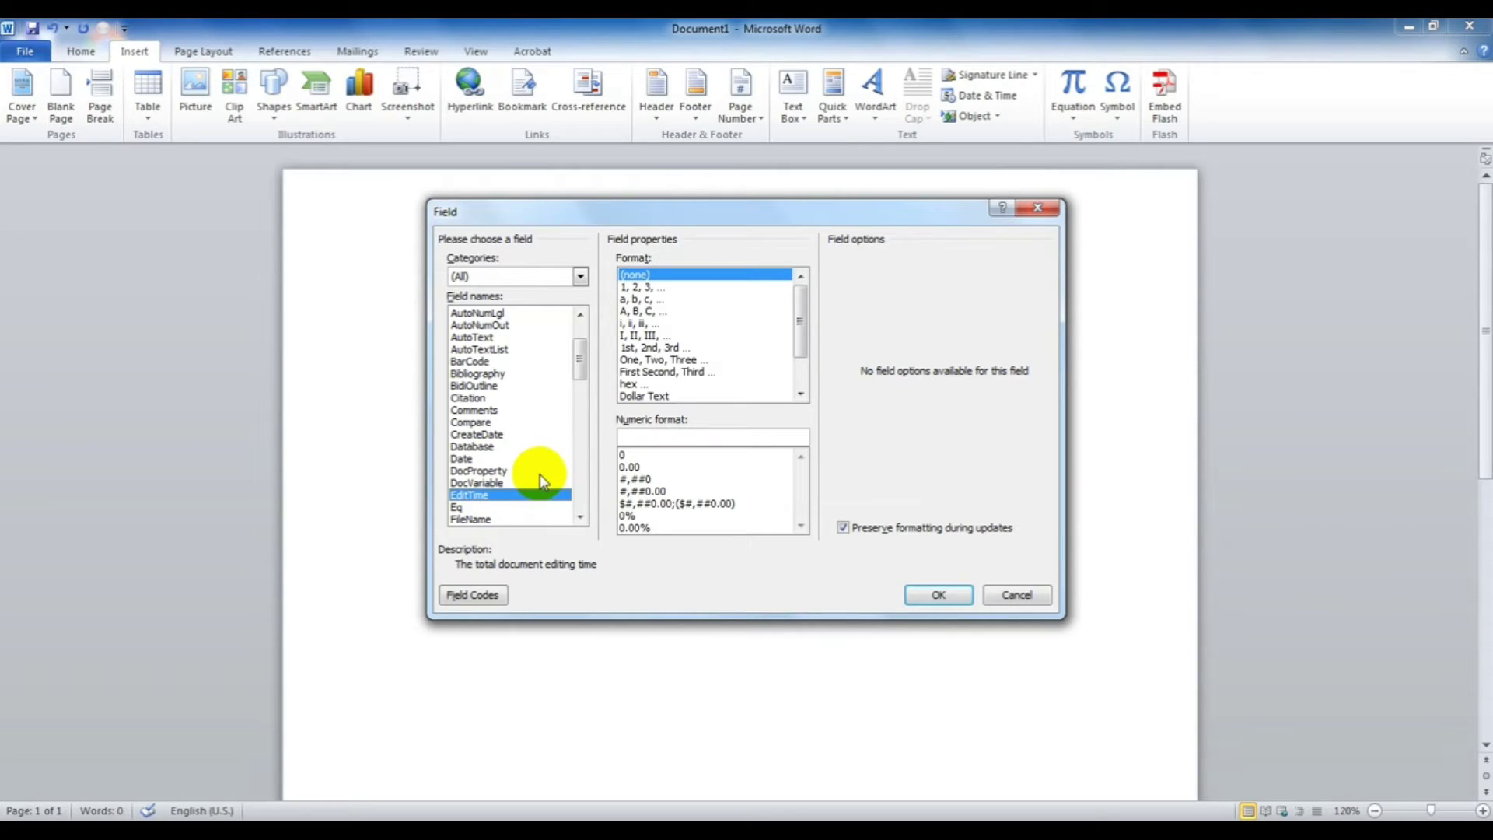
pyautogui.scroll(-2, 541, 480)
pyautogui.scroll(-3, 542, 481)
pyautogui.scroll(-4, 542, 481)
pyautogui.scroll(-4, 542, 481)
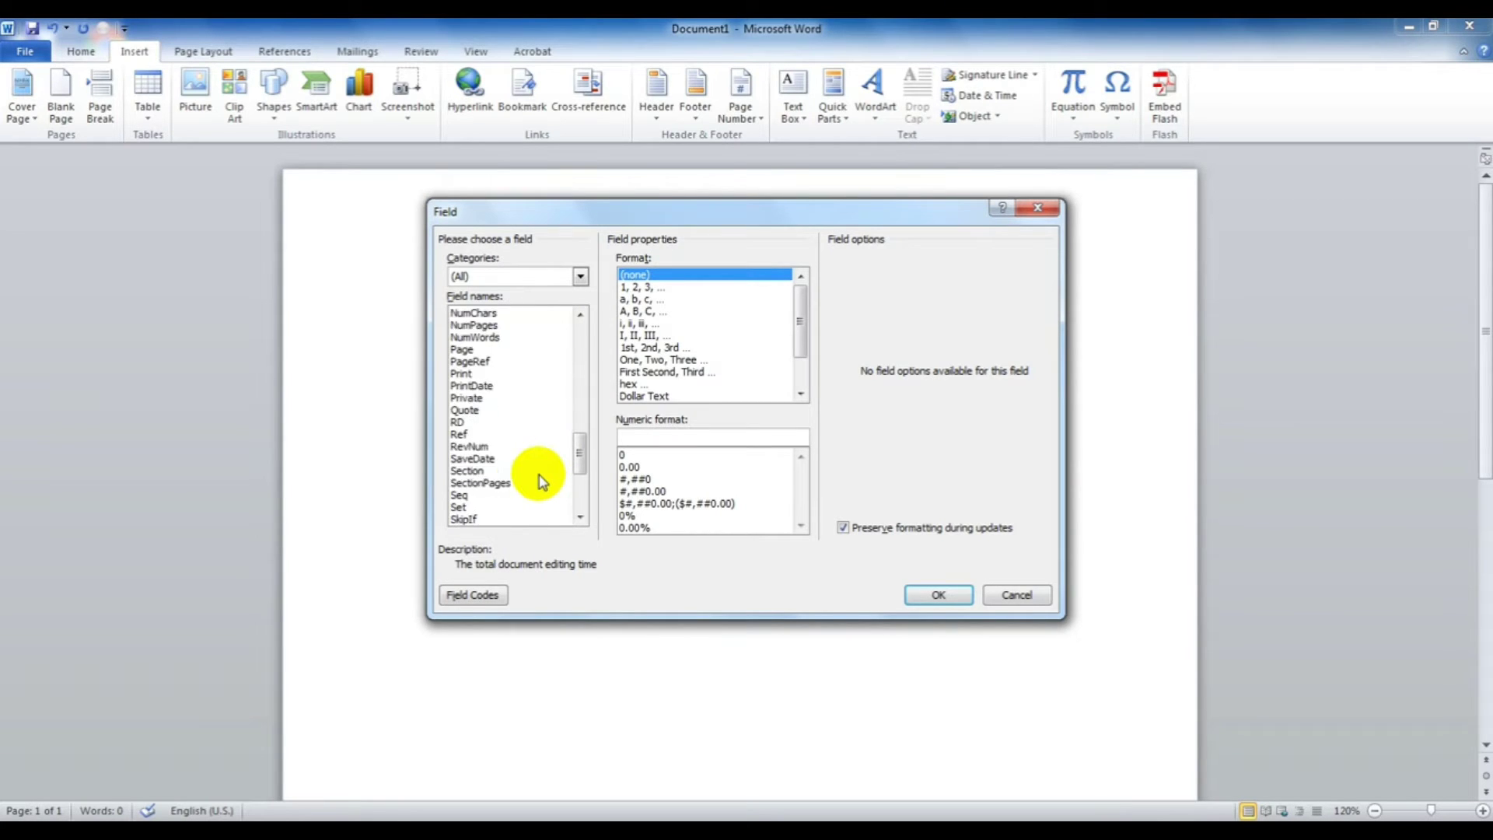
pyautogui.scroll(-3, 538, 478)
pyautogui.scroll(-2, 535, 476)
pyautogui.moveTo(576, 485); pyautogui.dragTo(573, 443)
pyautogui.click(500, 406)
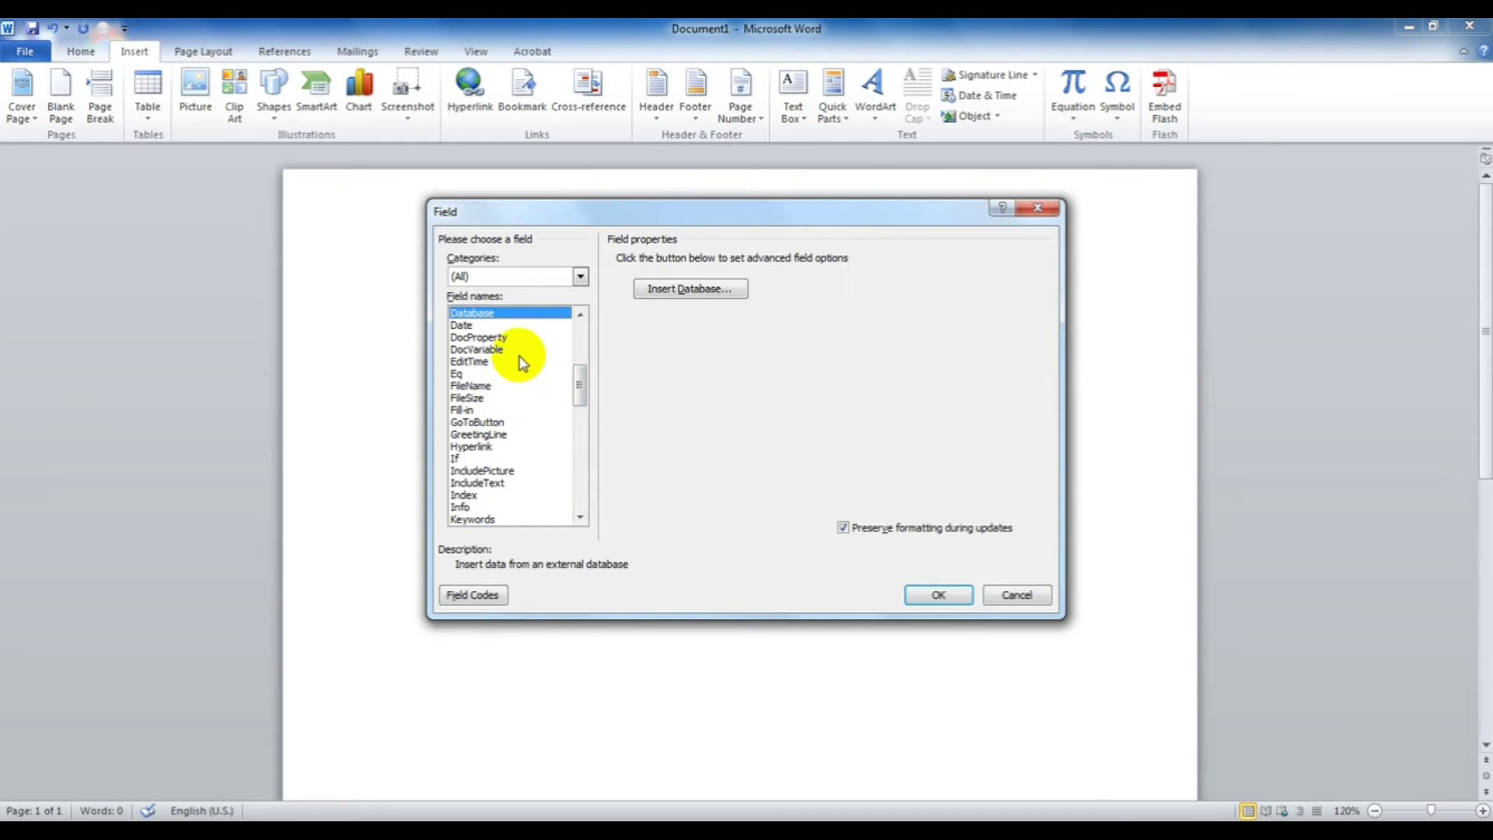
# Insert a Date field in the 9/16/2020 format.
pyautogui.click(476, 326)
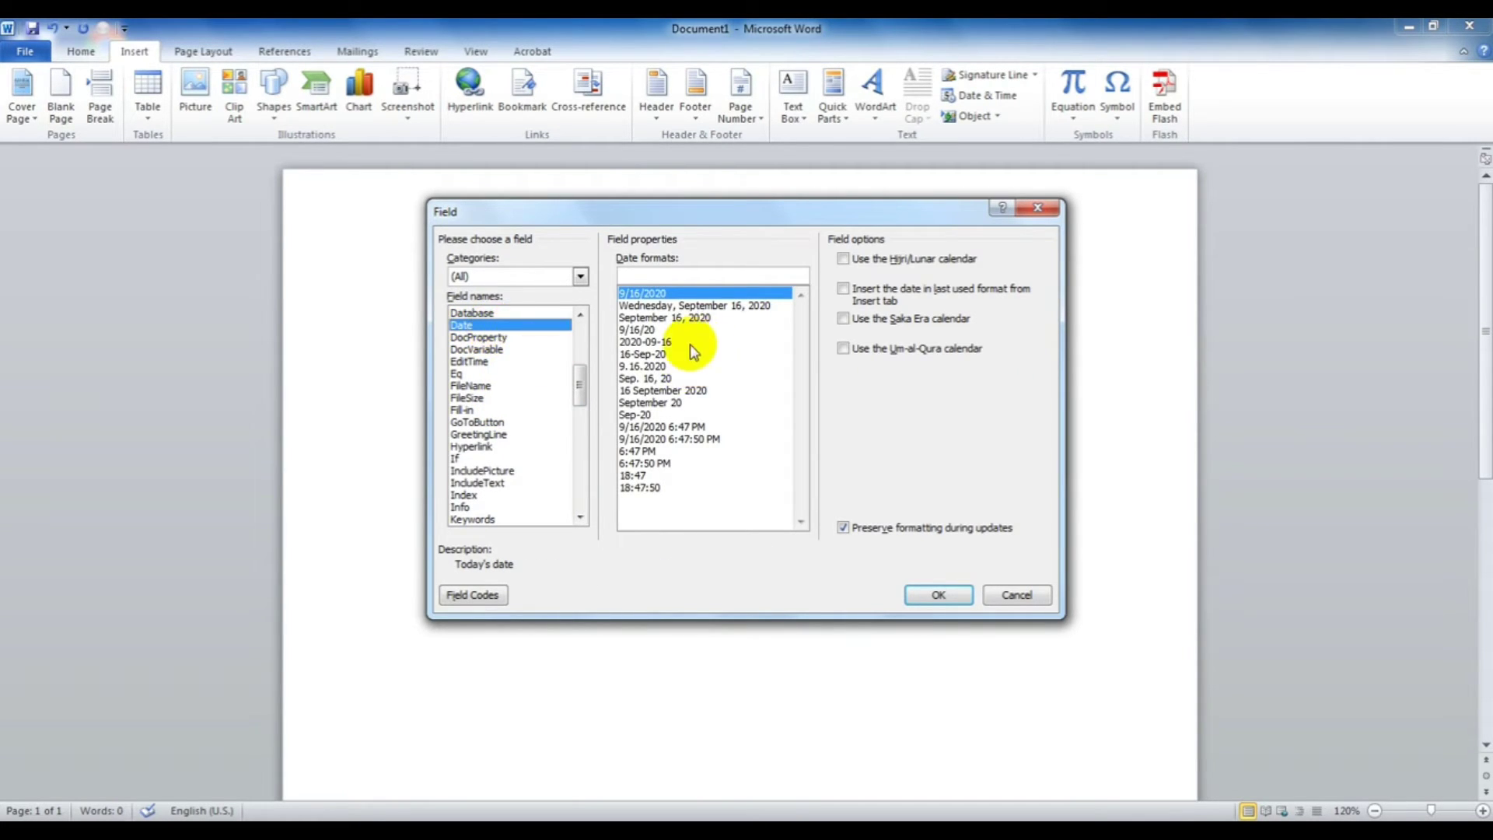
pyautogui.click(658, 319)
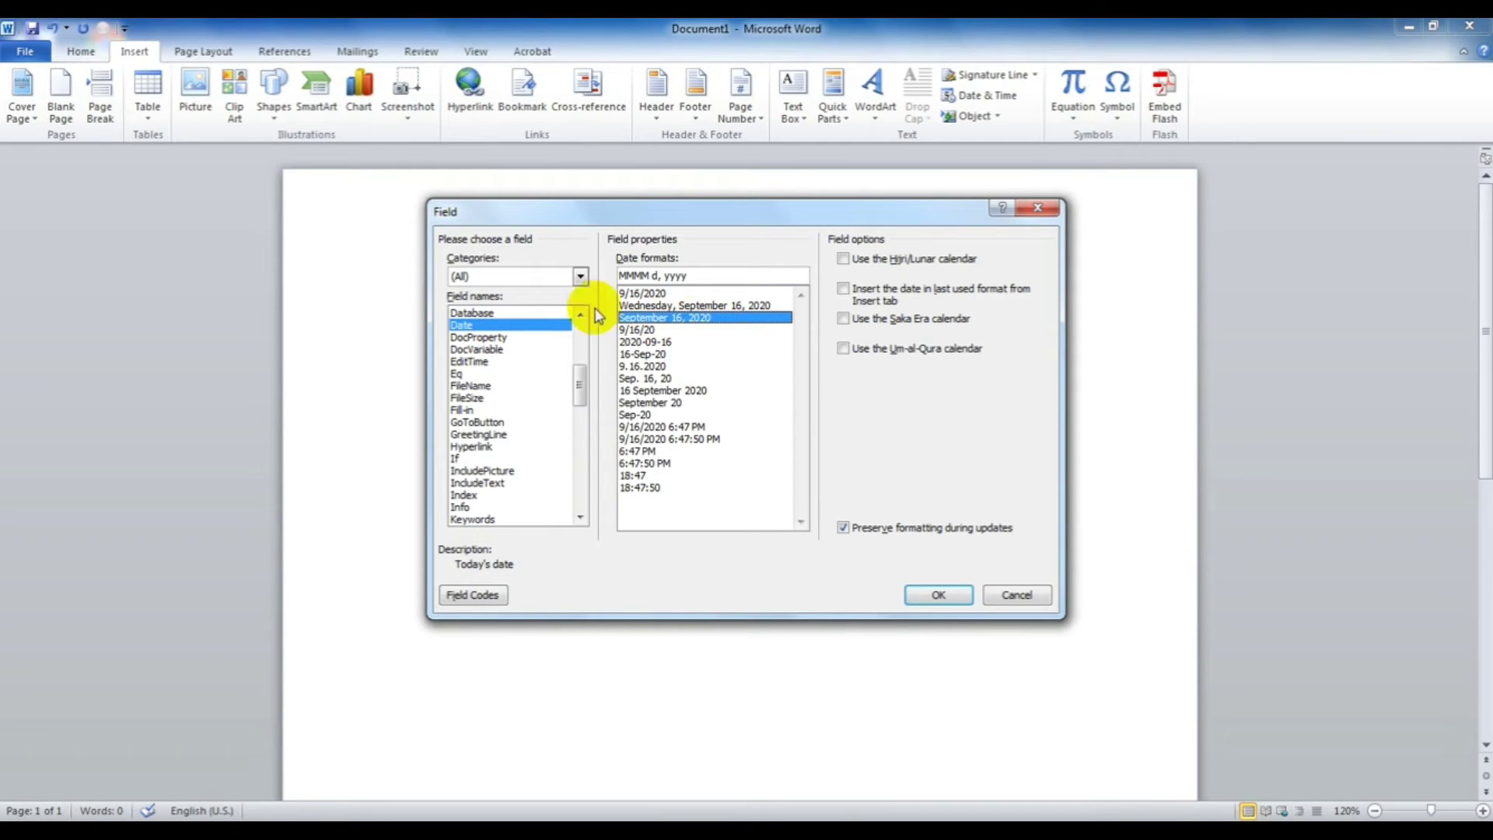
pyautogui.click(642, 294)
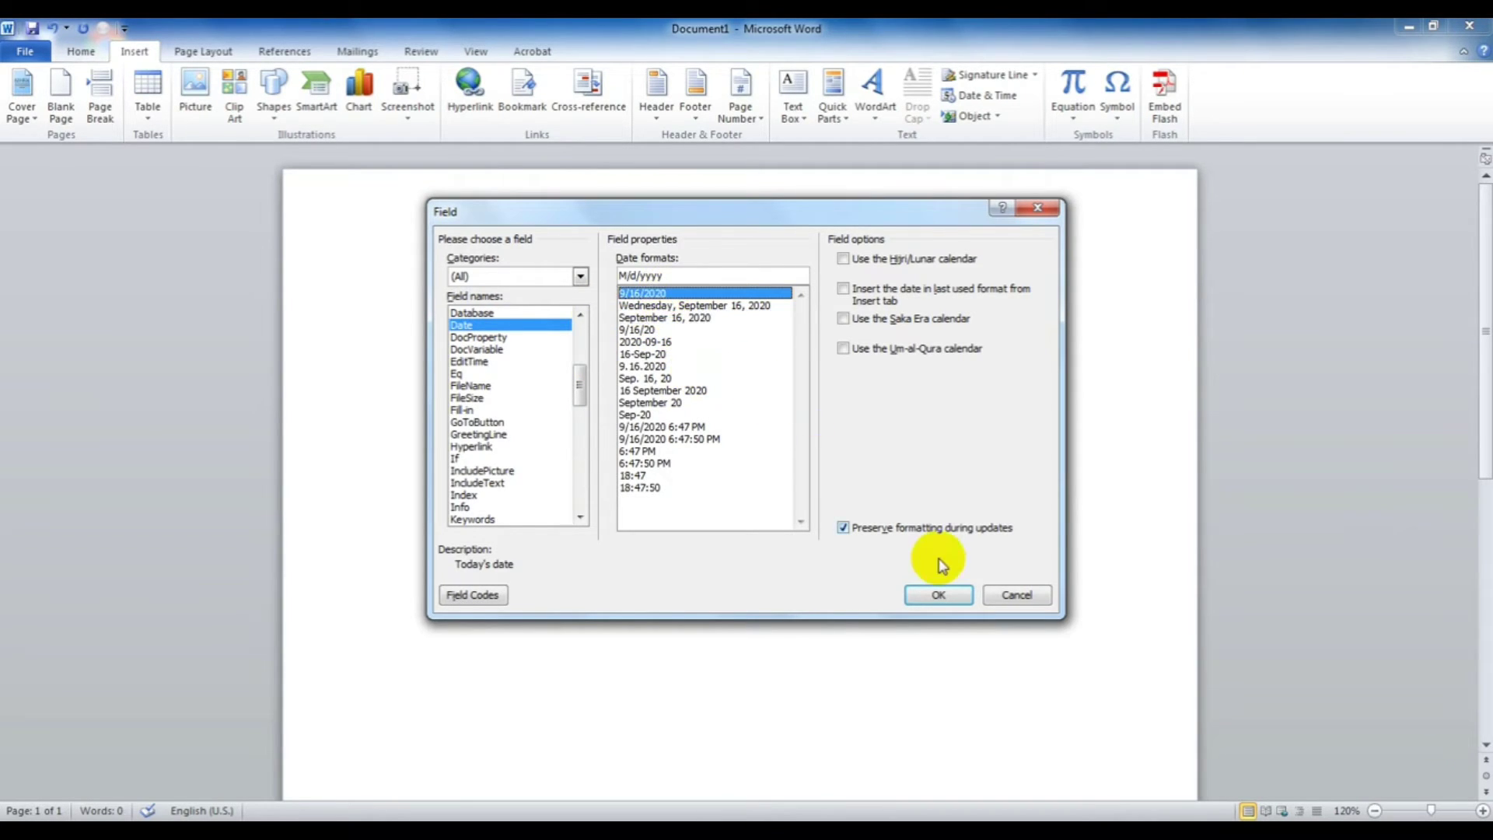
pyautogui.click(938, 595)
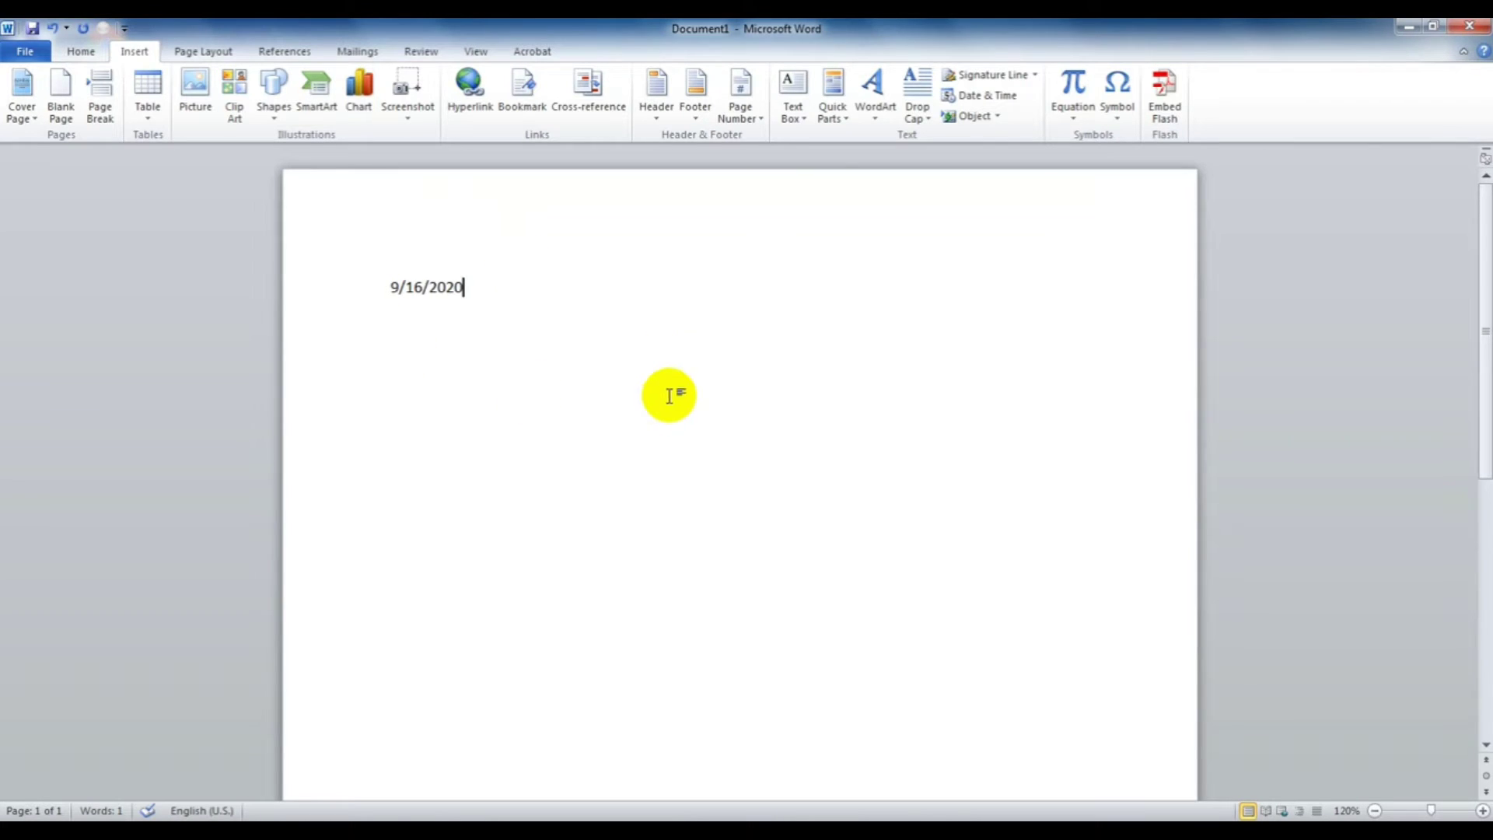
# Replace the inserted date with a Date field code and update it to show 9/16/2020.
pyautogui.click(340, 281)
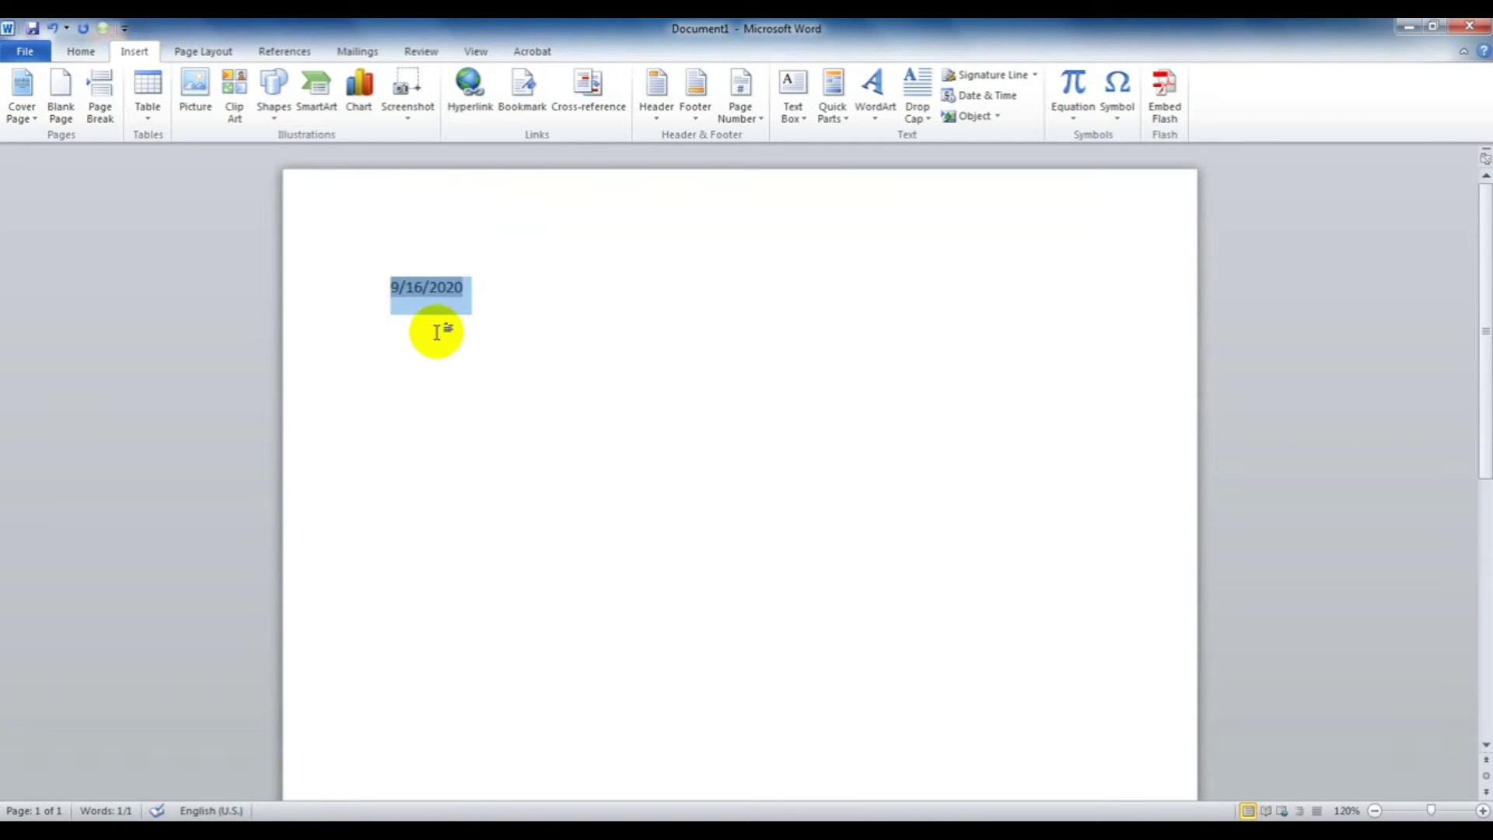
pyautogui.press('Delete')
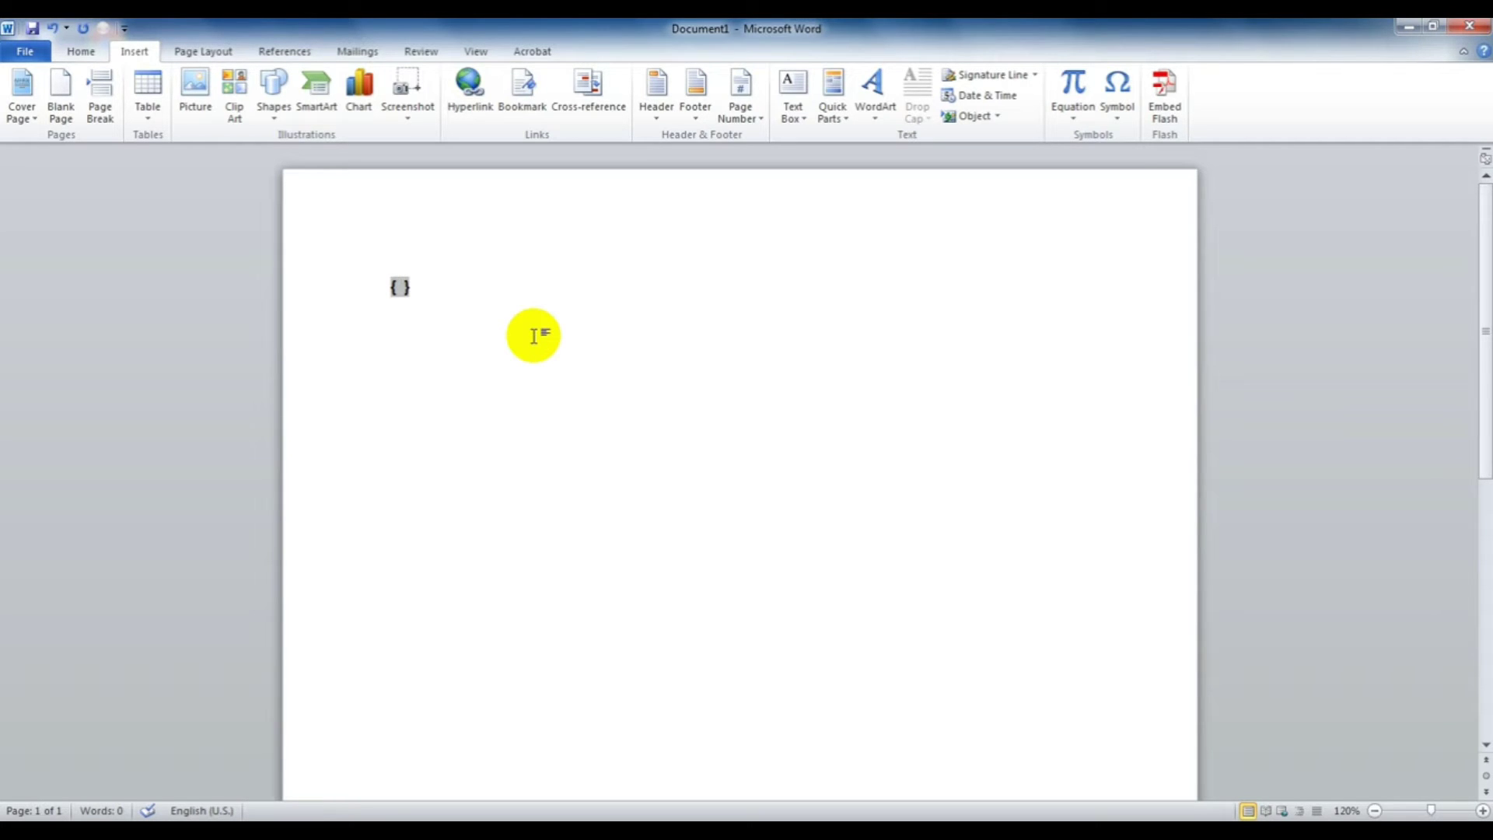
pyautogui.write('te')
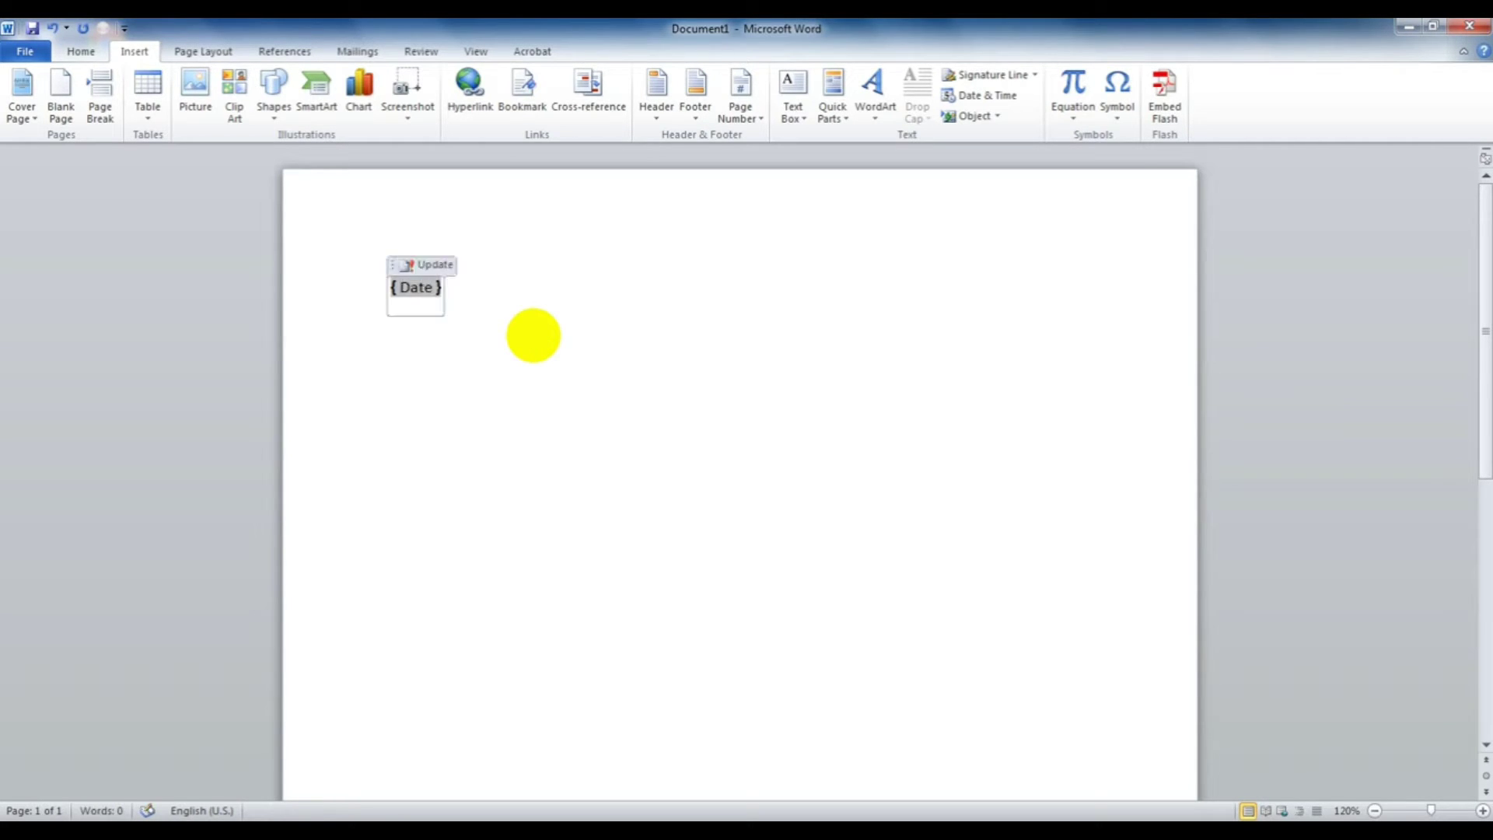
pyautogui.press('F9')
pyautogui.click(533, 338)
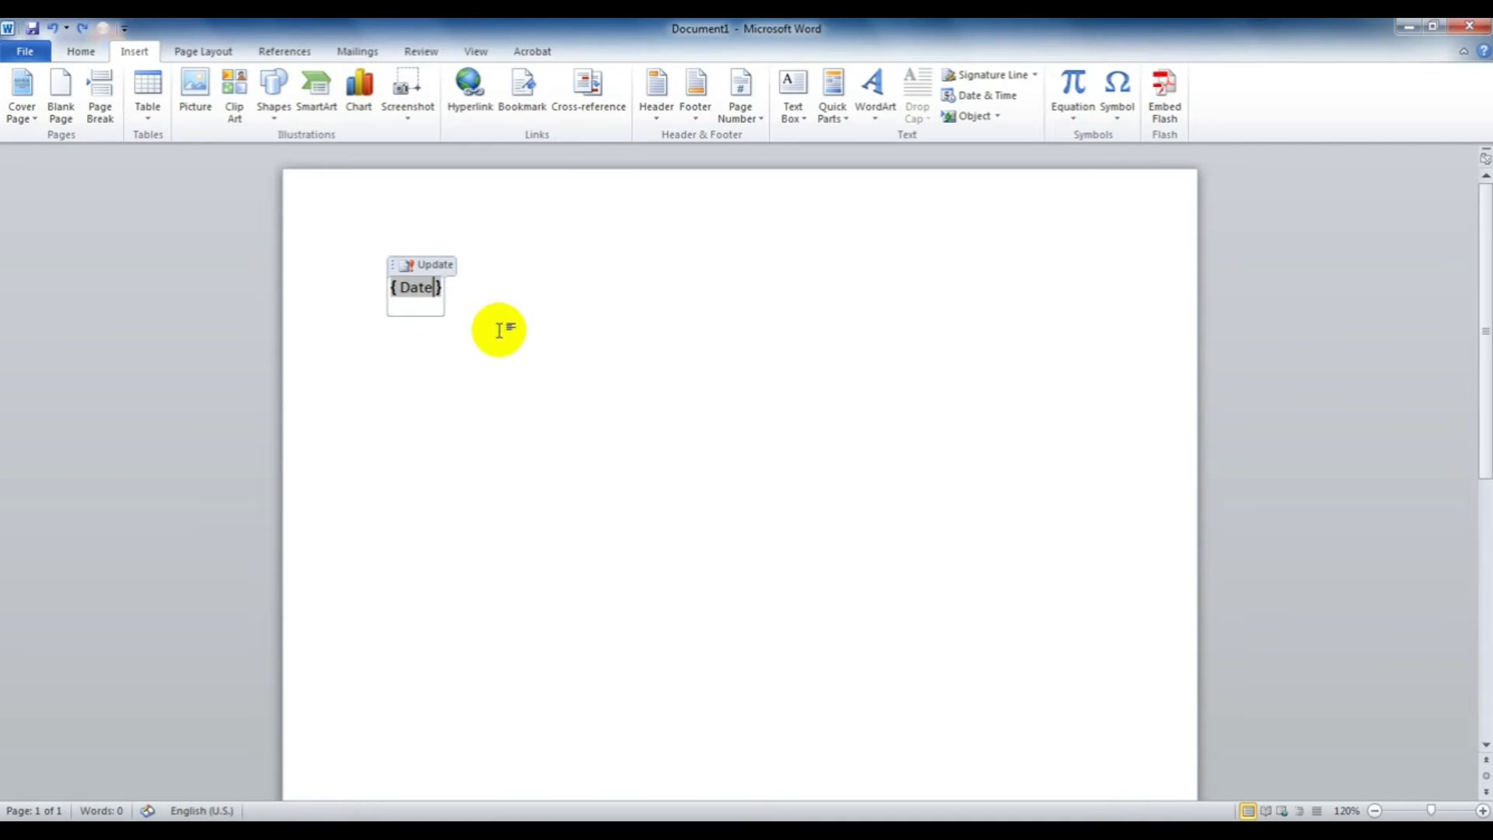
pyautogui.click(433, 265)
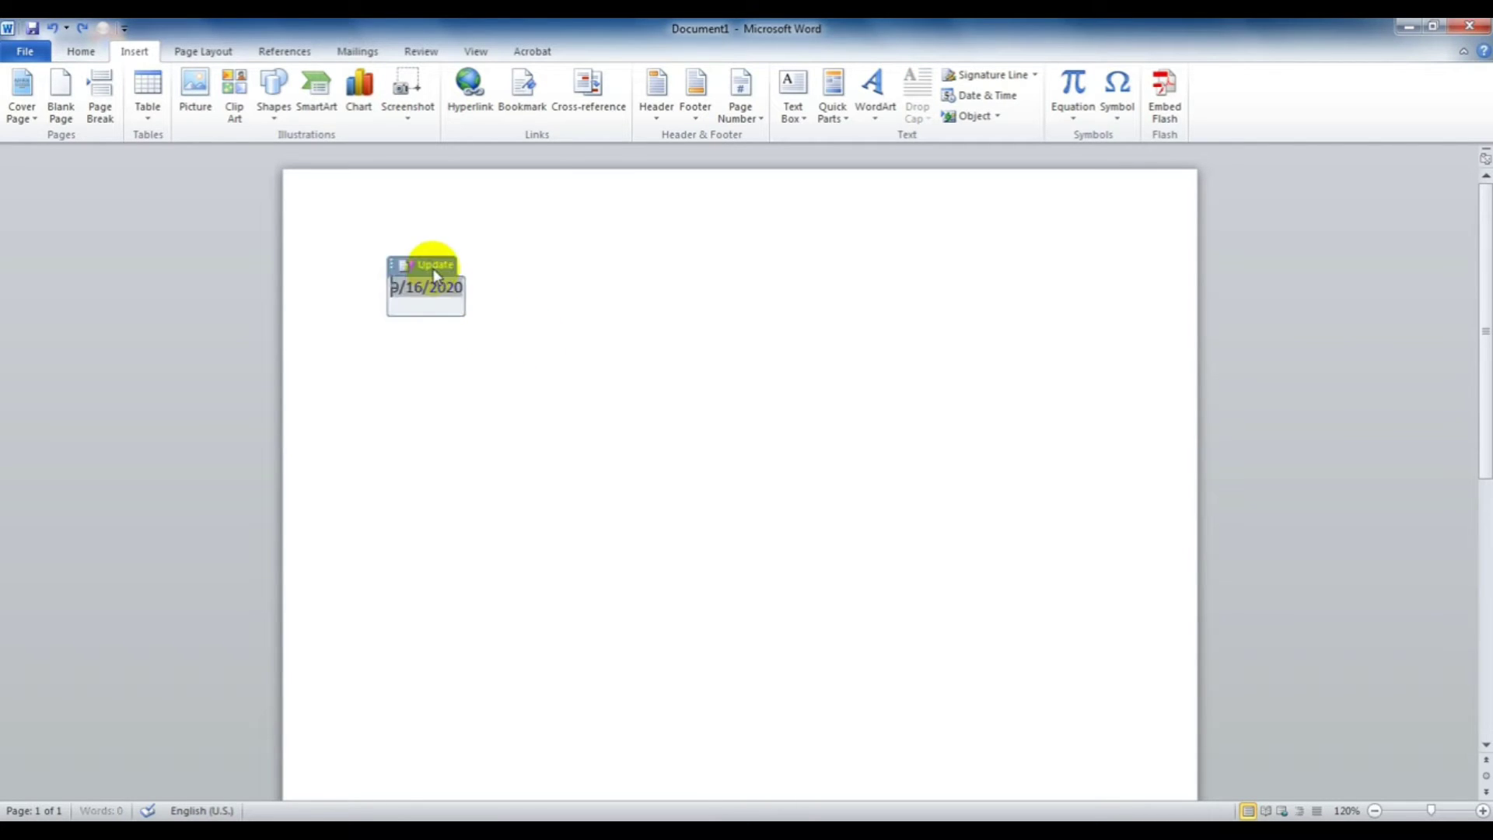
pyautogui.click(517, 354)
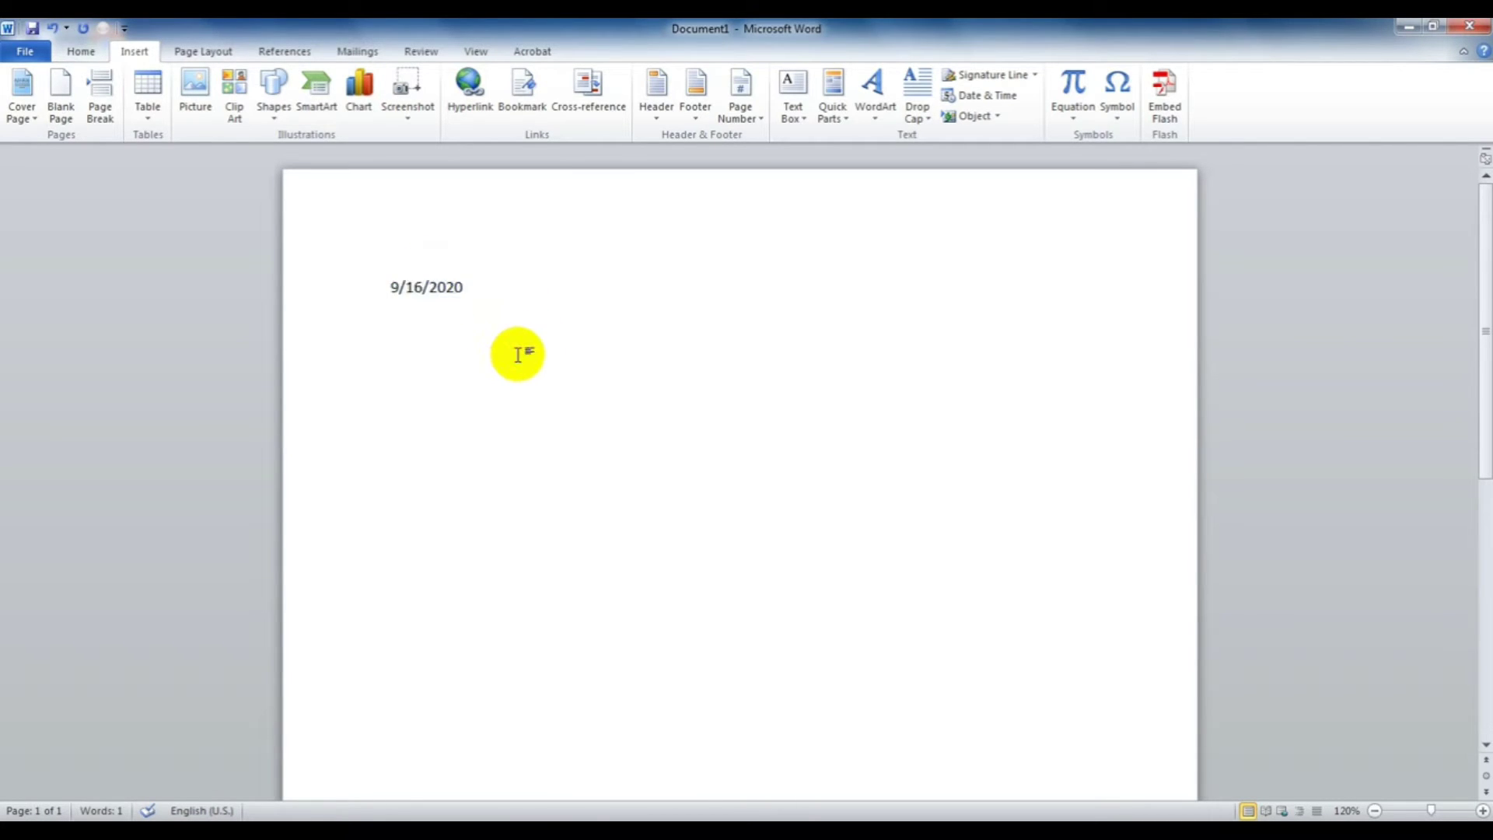
pyautogui.click(433, 380)
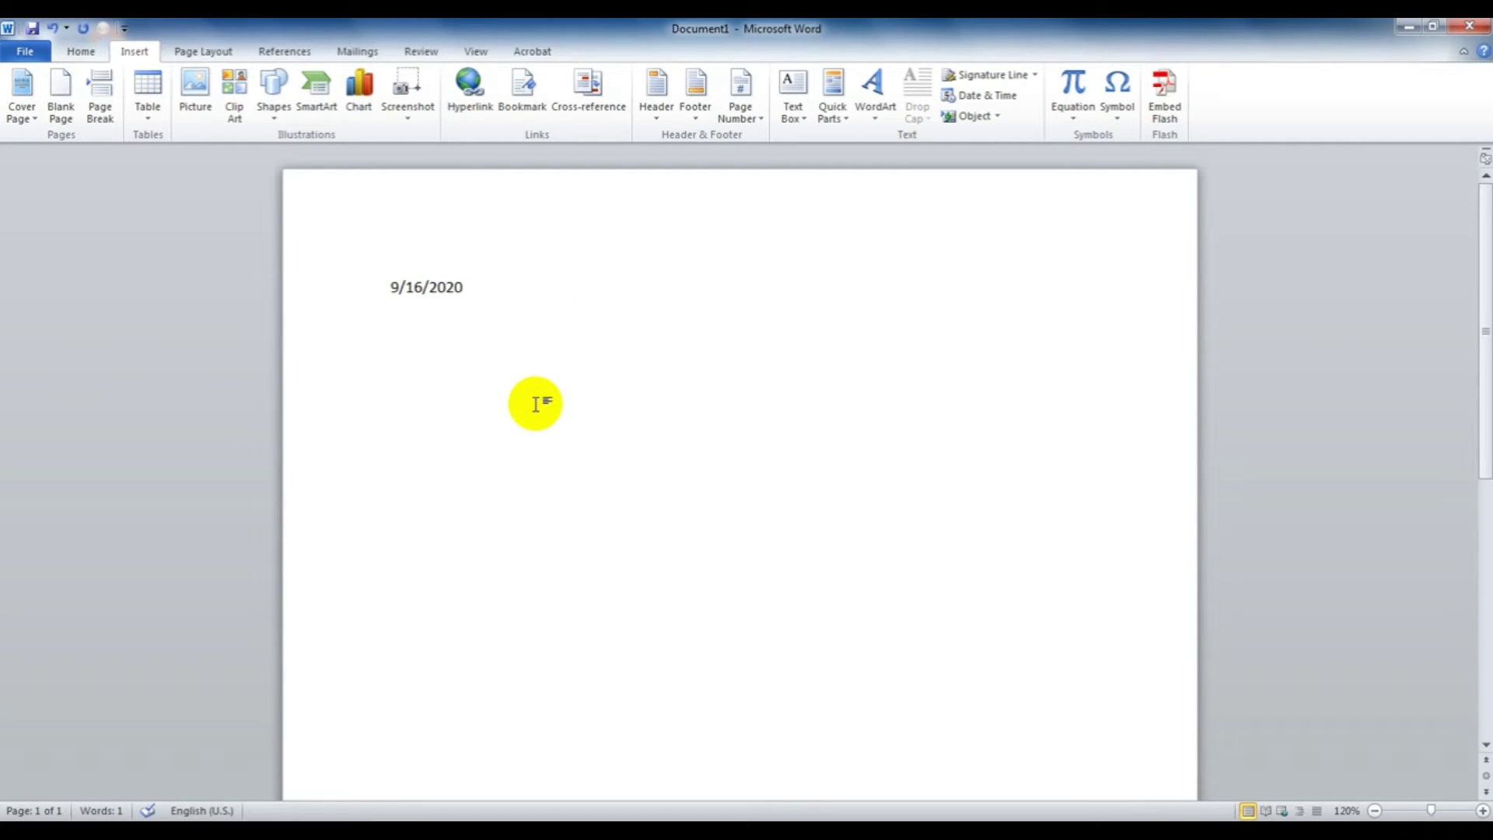
# Add a current date, a Time field showing 6:48 PM, and a current-time stamp.
pyautogui.hotkey('alt', 'shift', 'd')
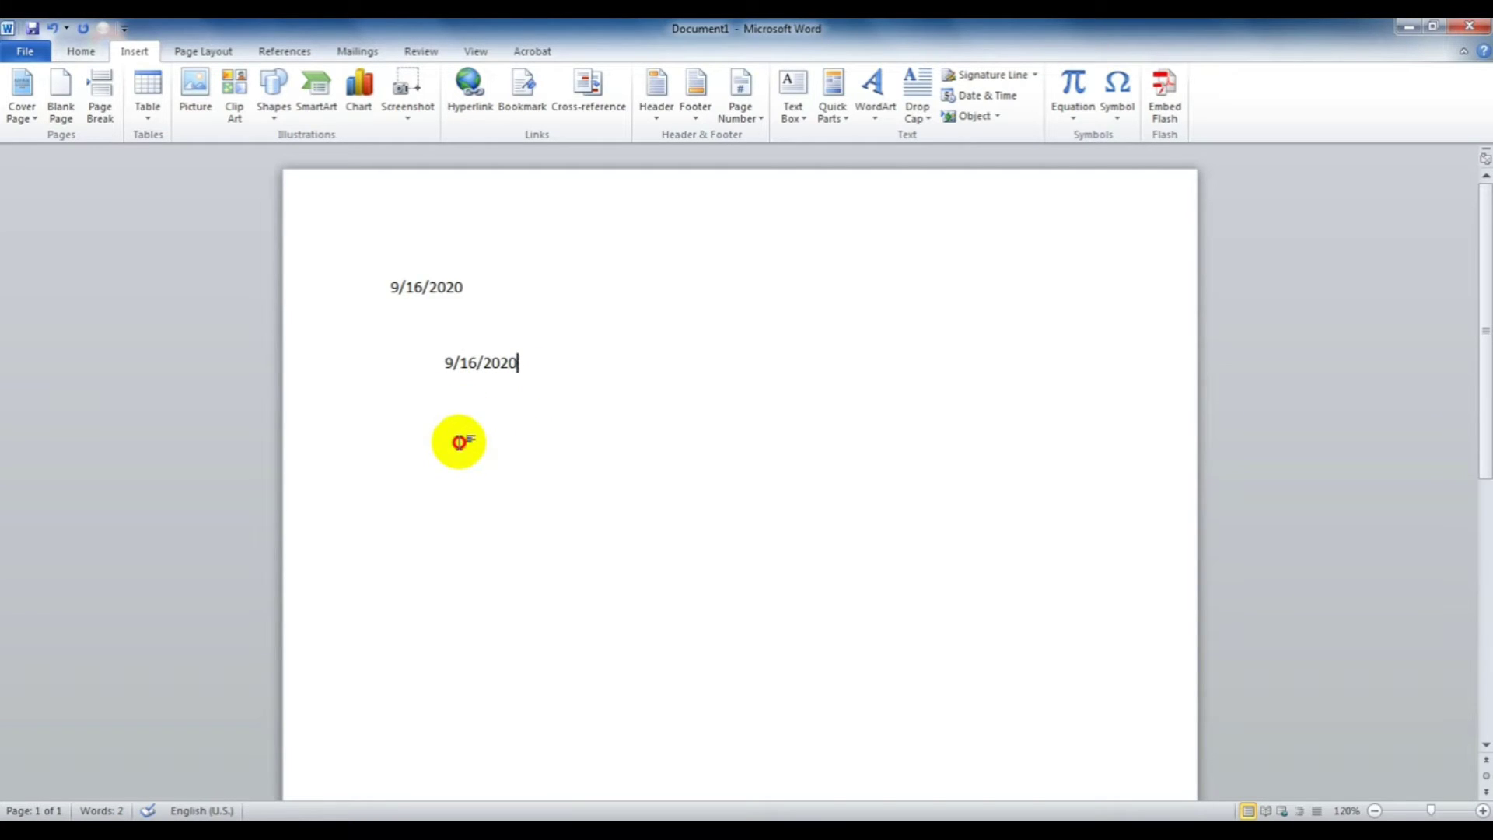
pyautogui.press('Return')
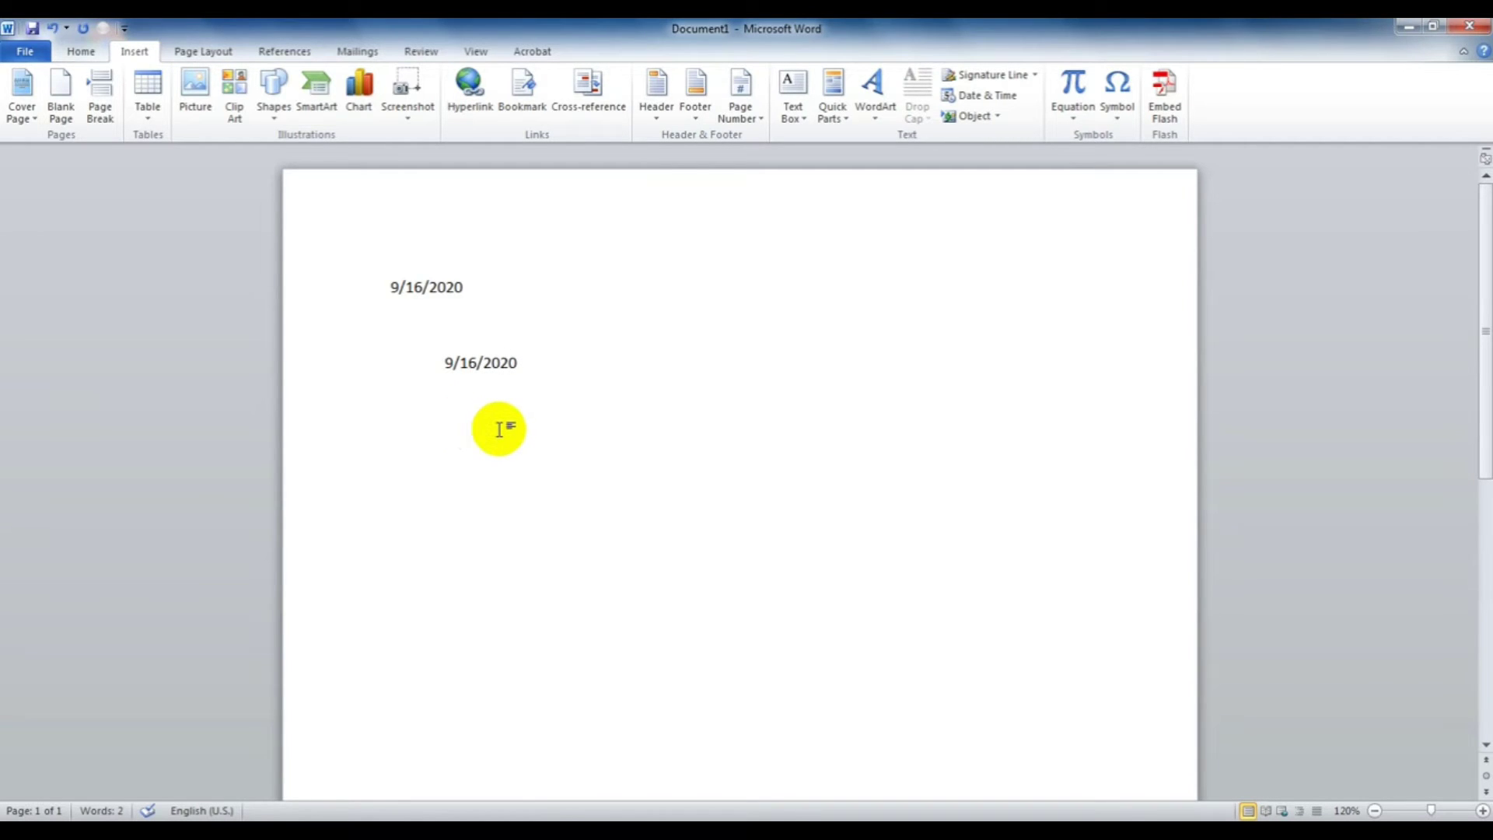
pyautogui.hotkey('ctrl', 'F9')
pyautogui.write('Time')
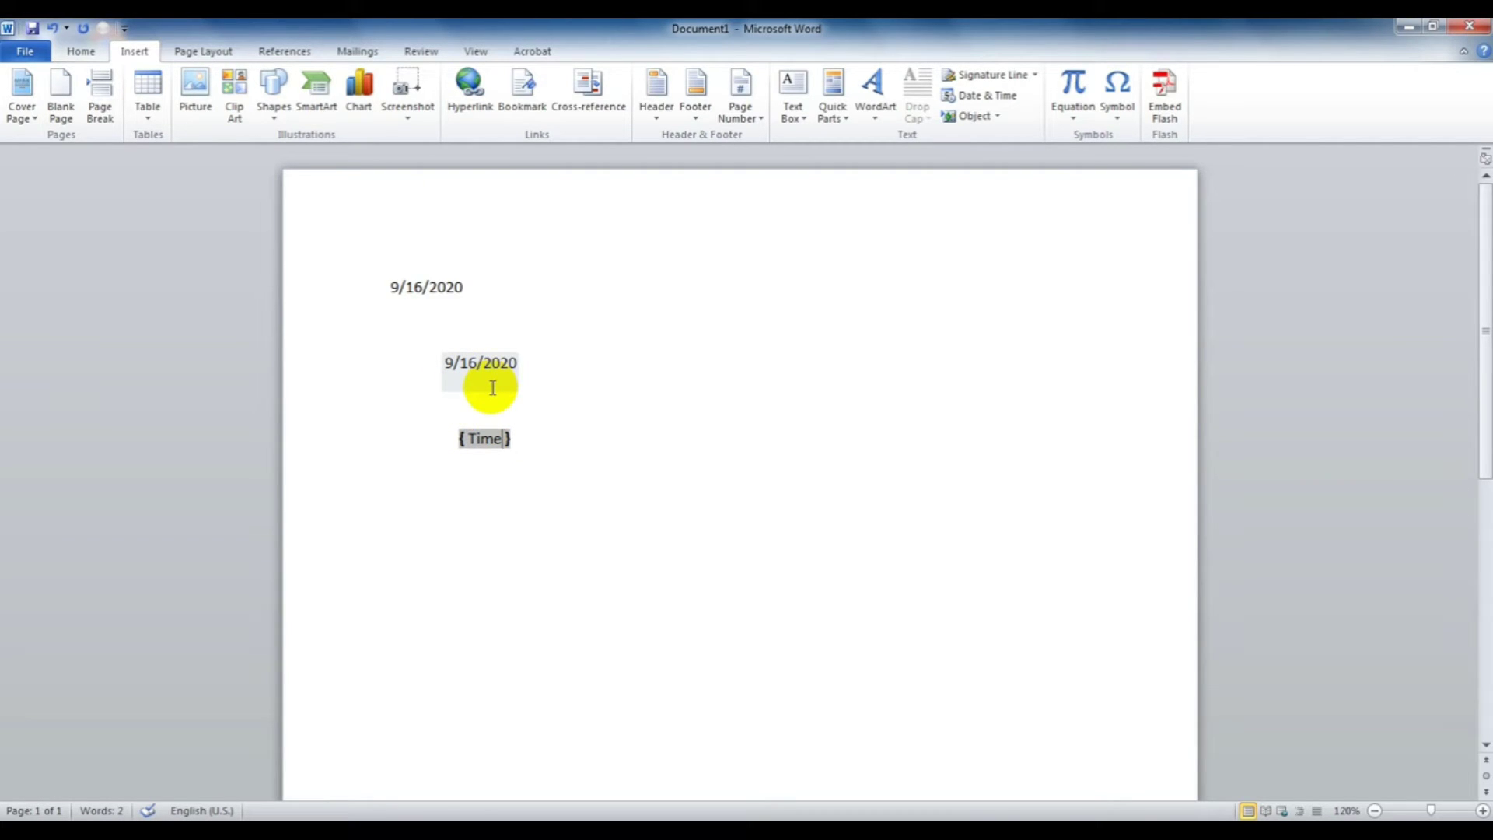
pyautogui.press('F9')
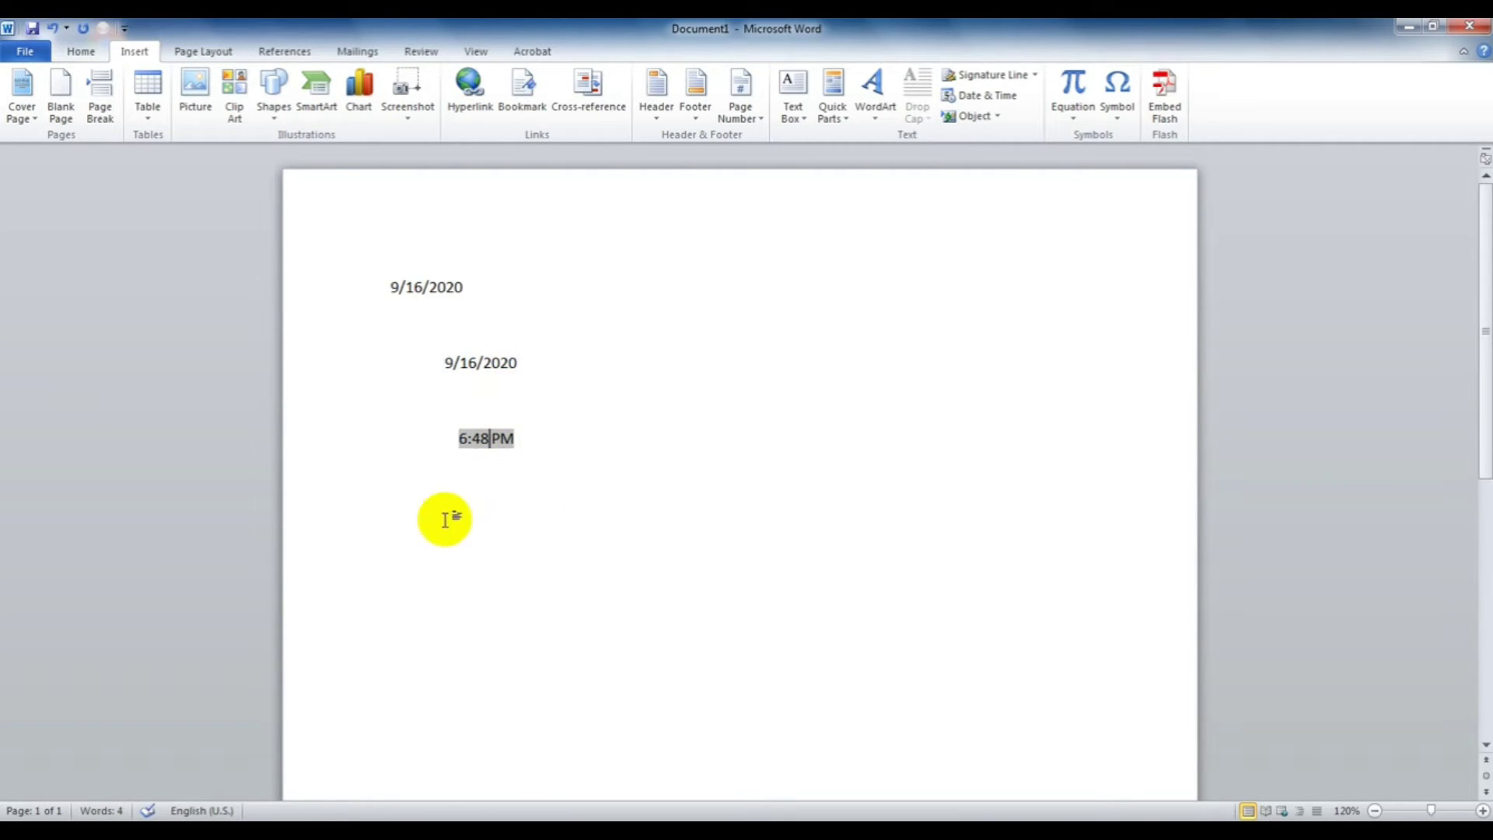
pyautogui.doubleClick(427, 522)
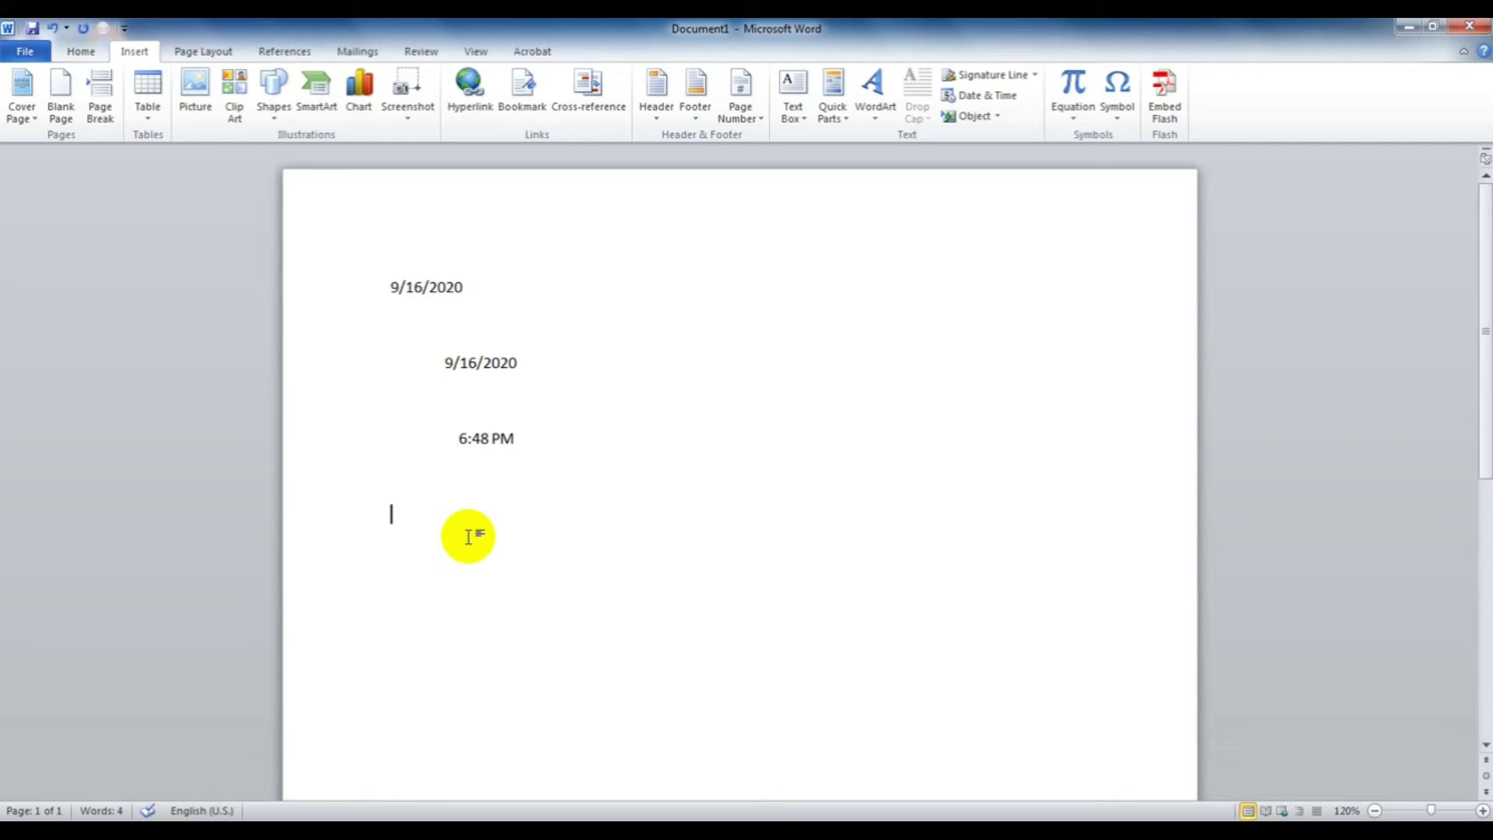
pyautogui.hotkey('alt', 'shift', 't')
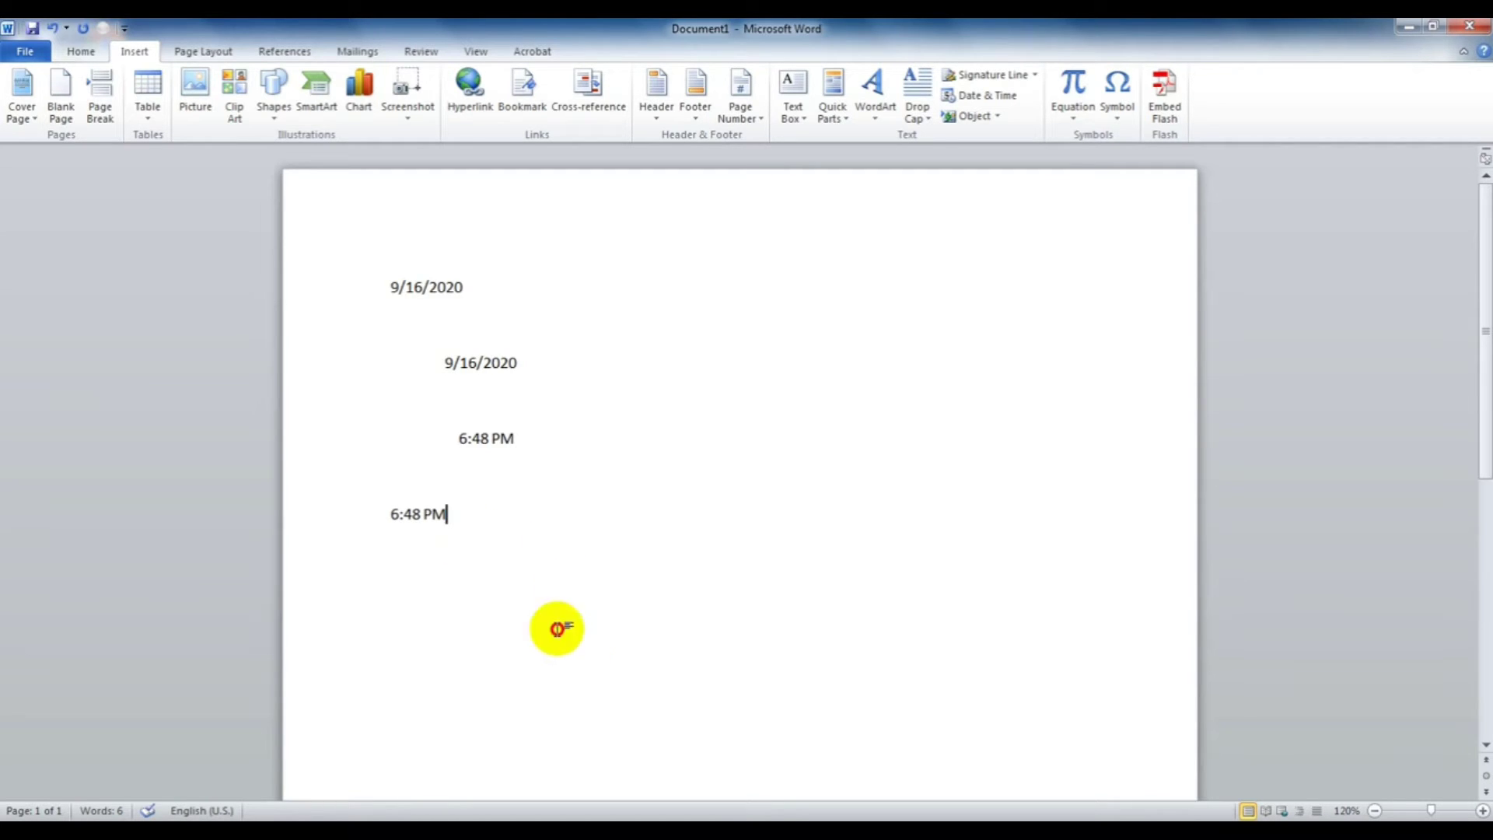
# Select everything on the page and delete it.
pyautogui.hotkey('ctrl', 'a')
pyautogui.press('Up')
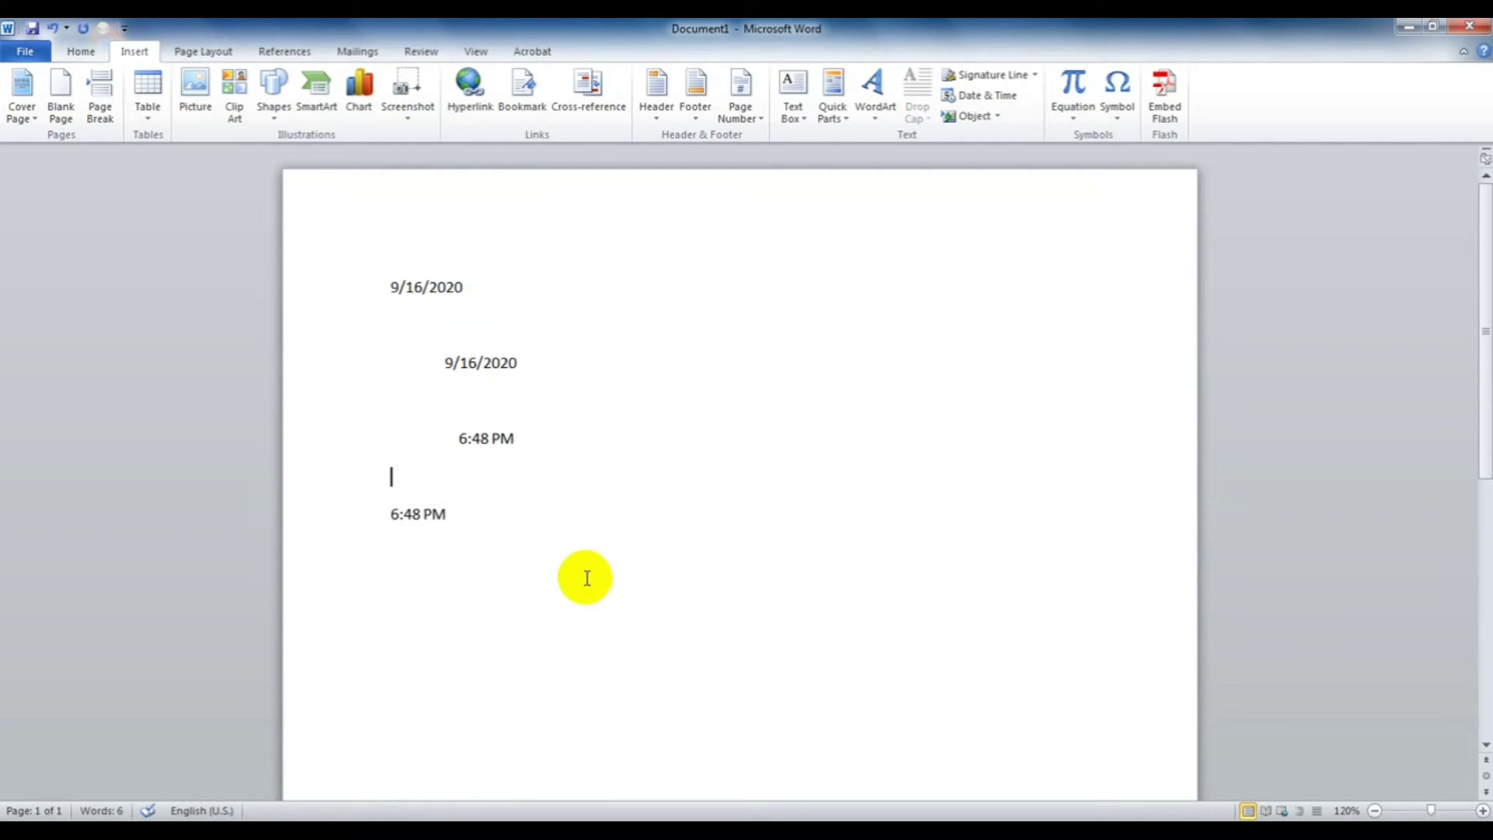
pyautogui.hotkey('ctrl', 'a')
pyautogui.press('Delete')
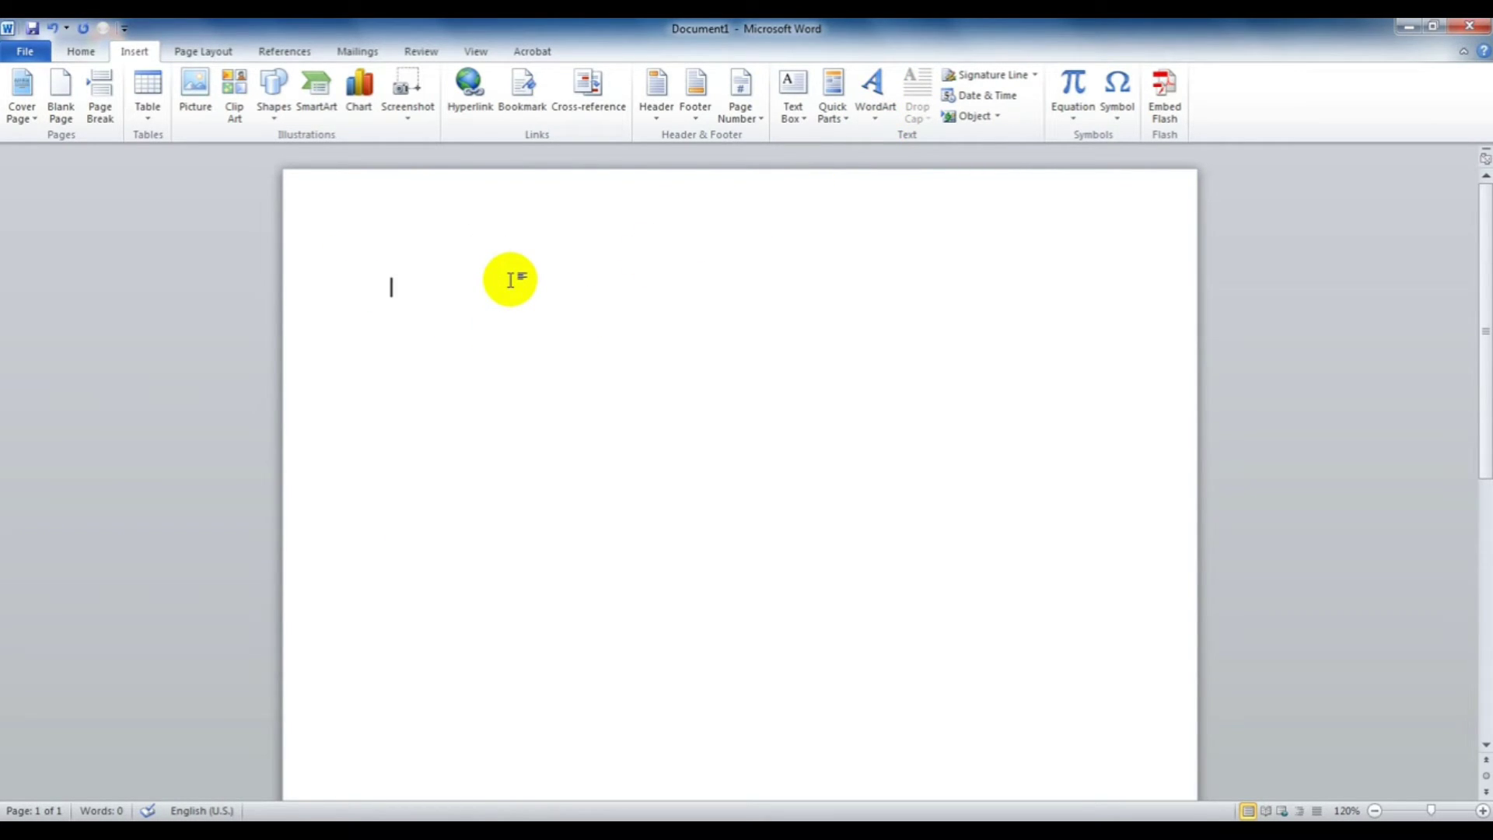
# Create an =5+5 formula field and update it to show 10.
pyautogui.hotkey('ctrl', 'F9')
pyautogui.write('=5')
pyautogui.write('+5')
pyautogui.press('F9')
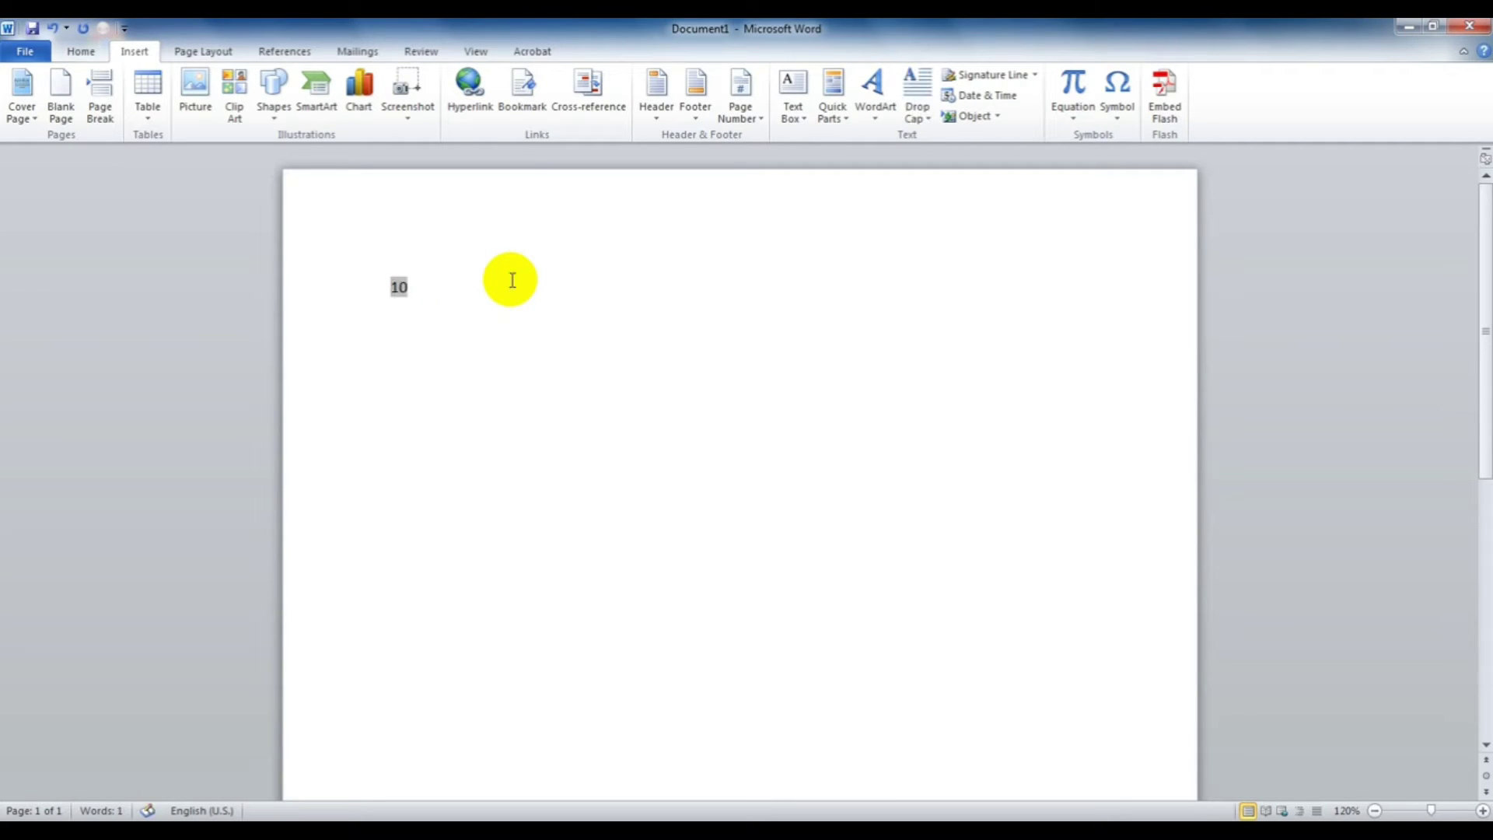
pyautogui.hotkey('shift', 'F9')
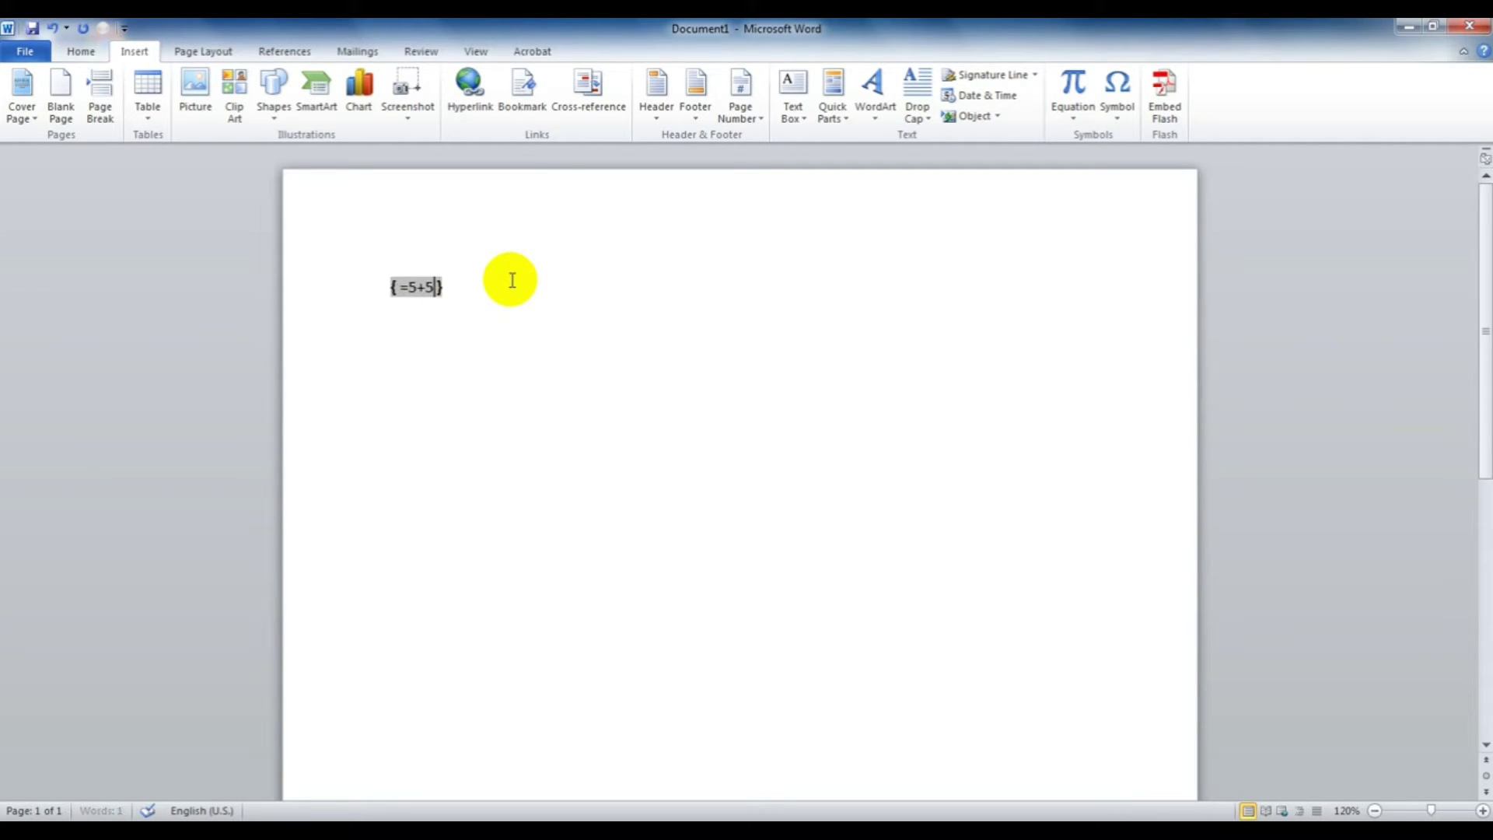
pyautogui.rightClick(410, 289)
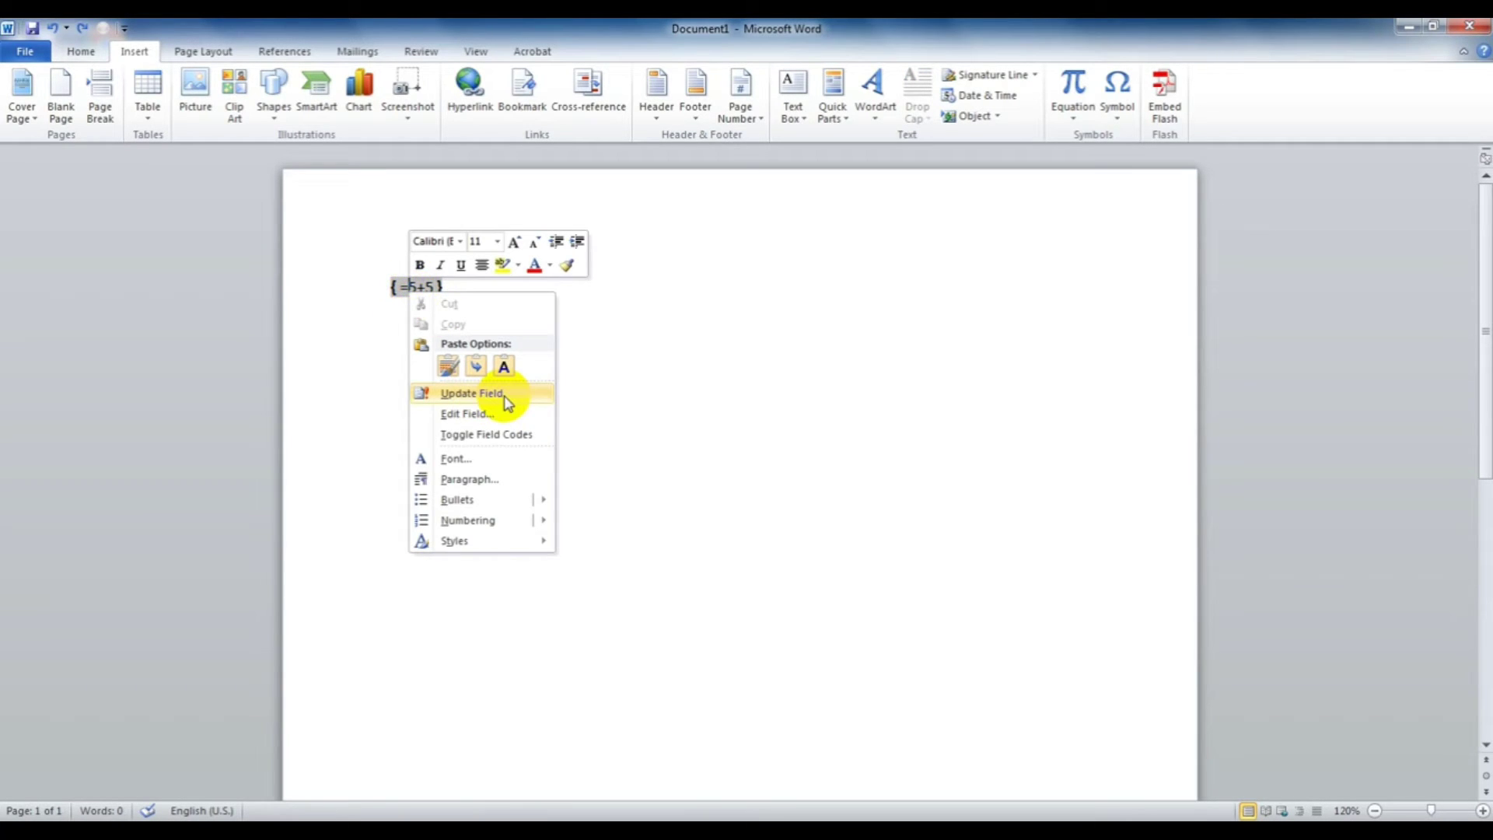
pyautogui.click(513, 393)
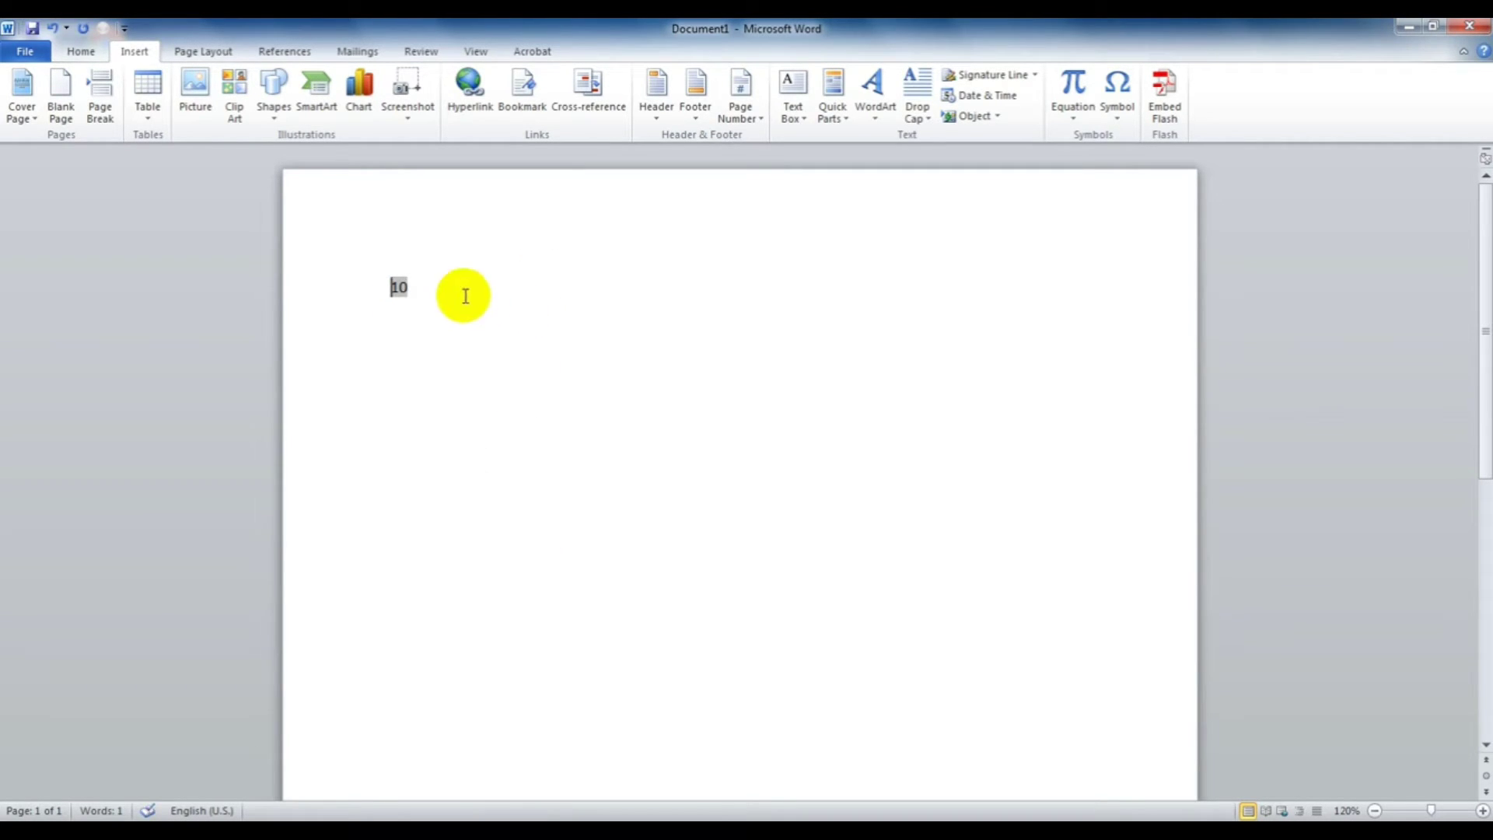
pyautogui.click(437, 293)
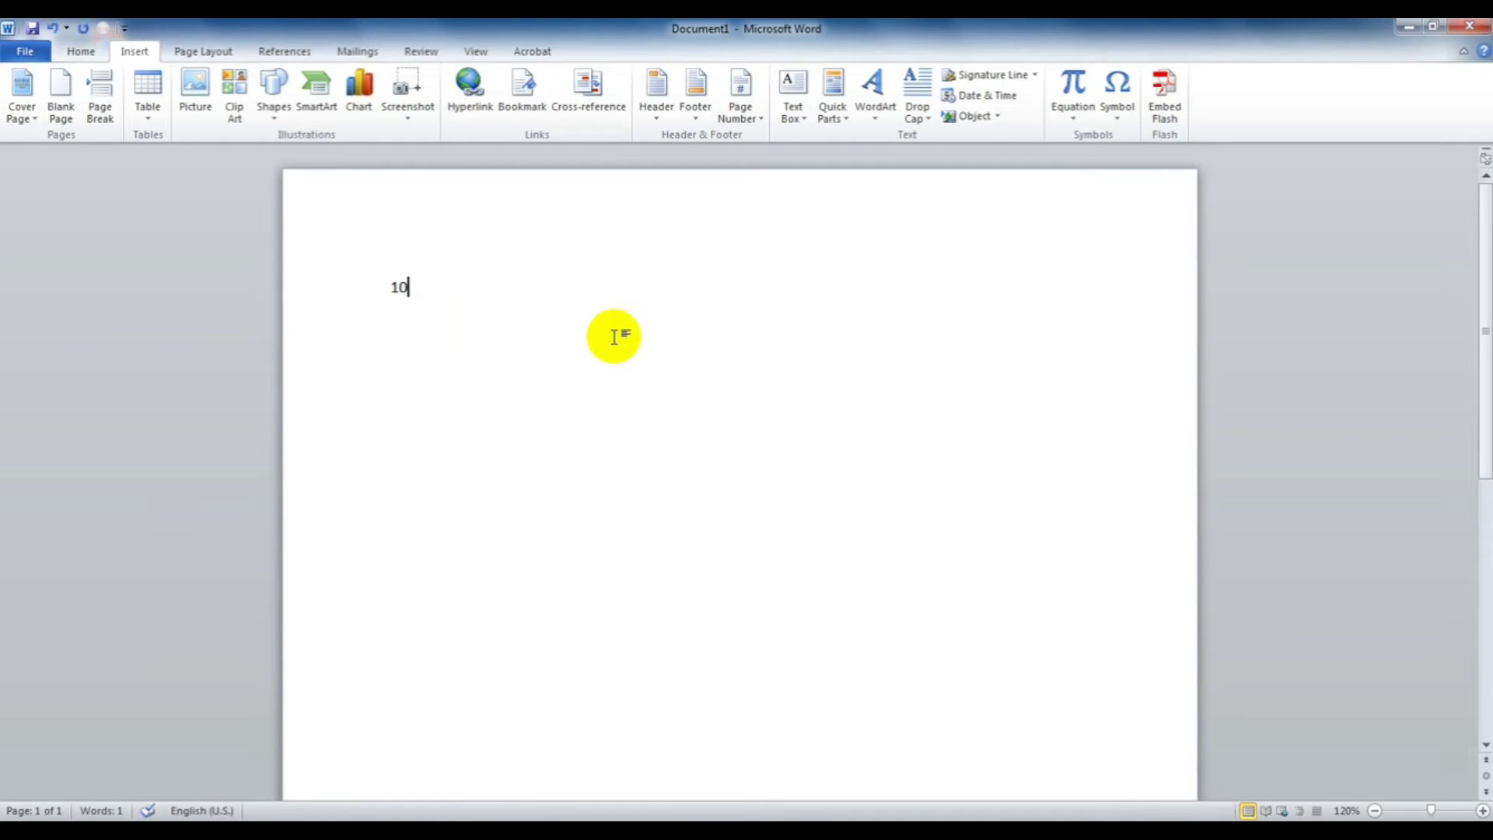
# Add an =10+5-2 field showing 13 on a new line, then delete all the results.
pyautogui.doubleClick(436, 385)
pyautogui.hotkey('ctrl', 'F9')
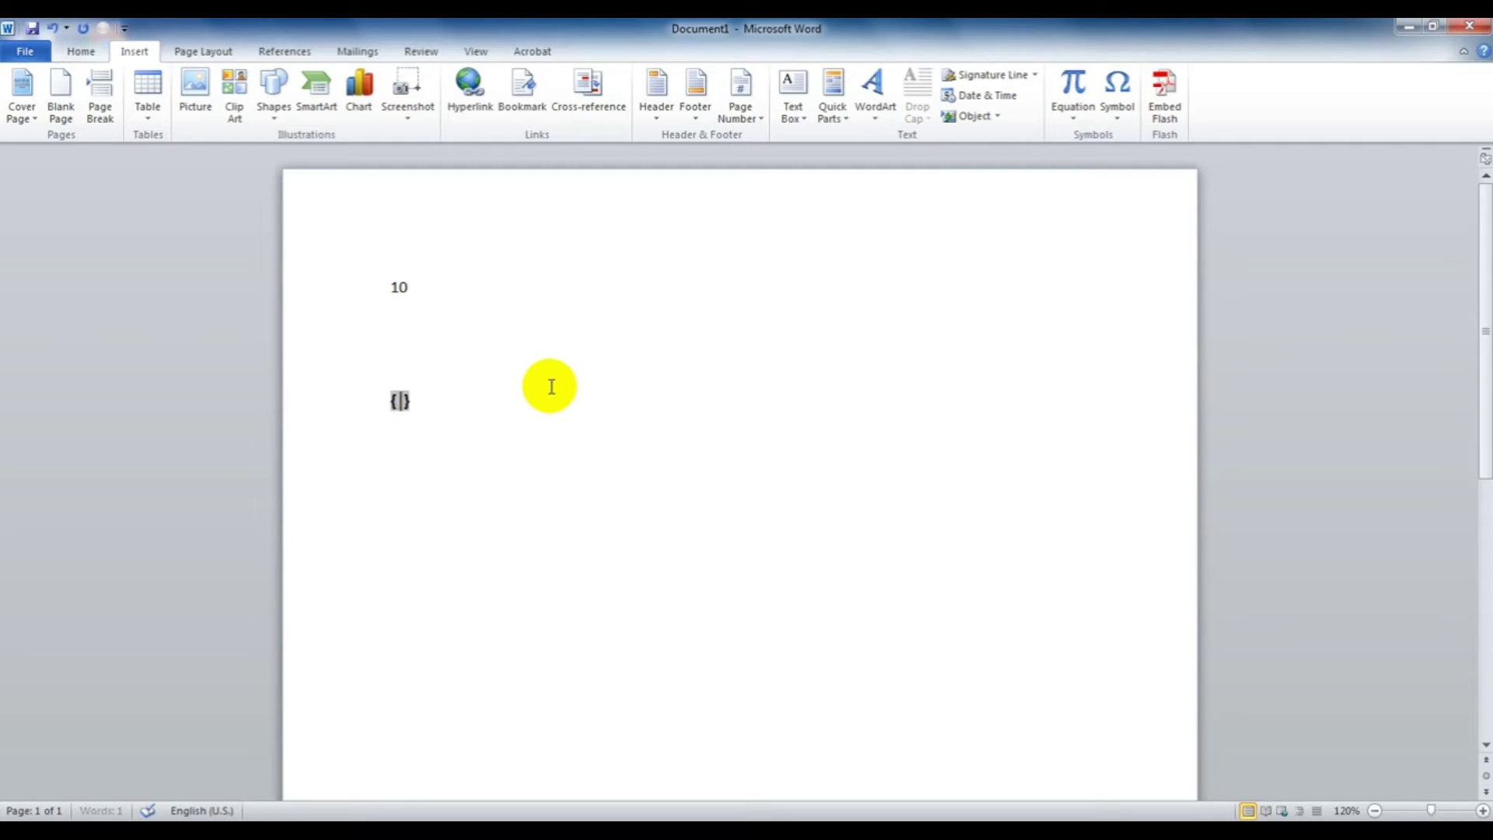
pyautogui.write('=')
pyautogui.write('10+')
pyautogui.write('5 ')
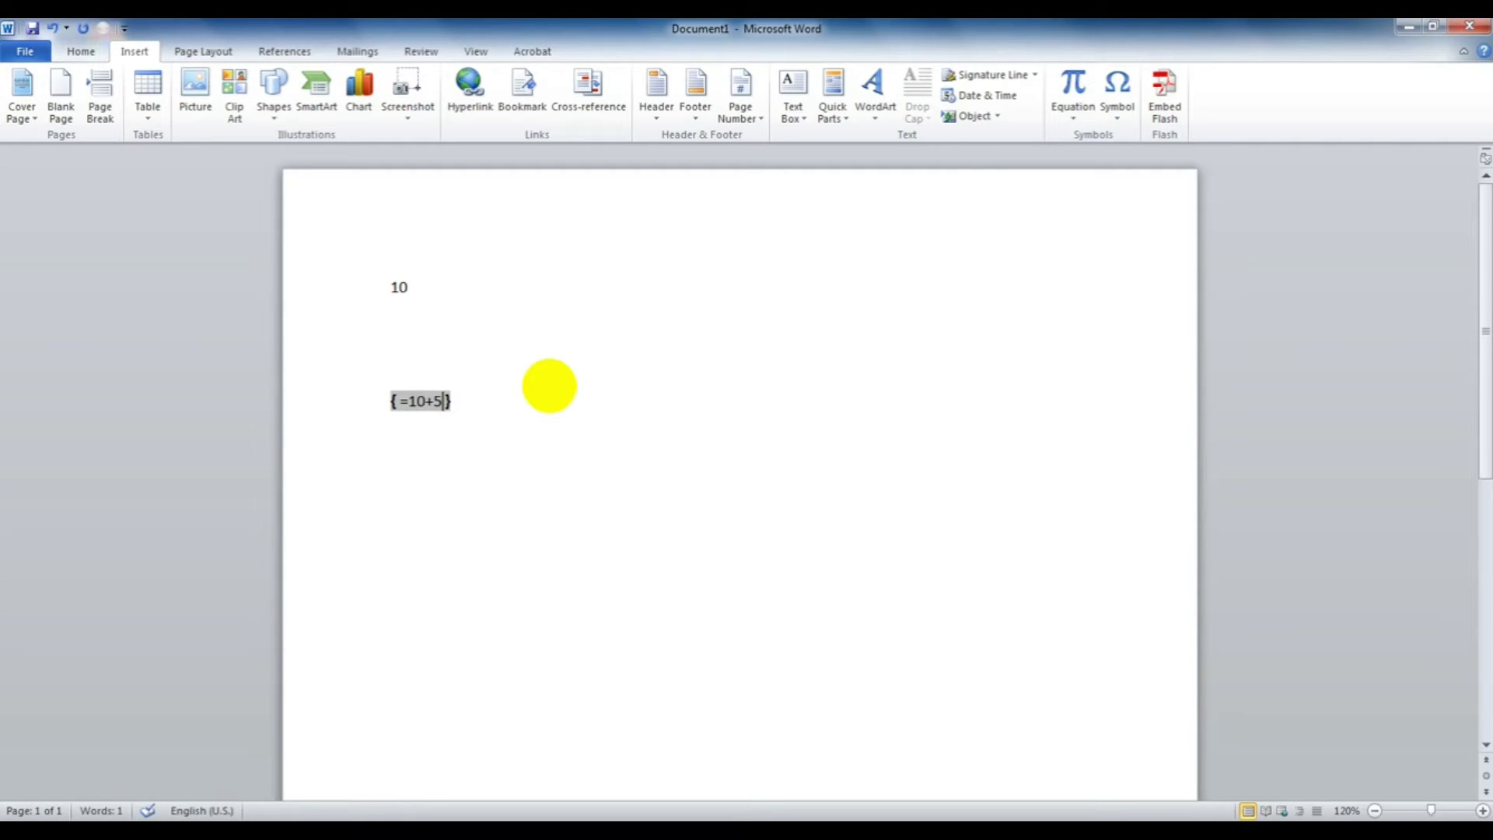
pyautogui.write('-')
pyautogui.write('2')
pyautogui.press('F9')
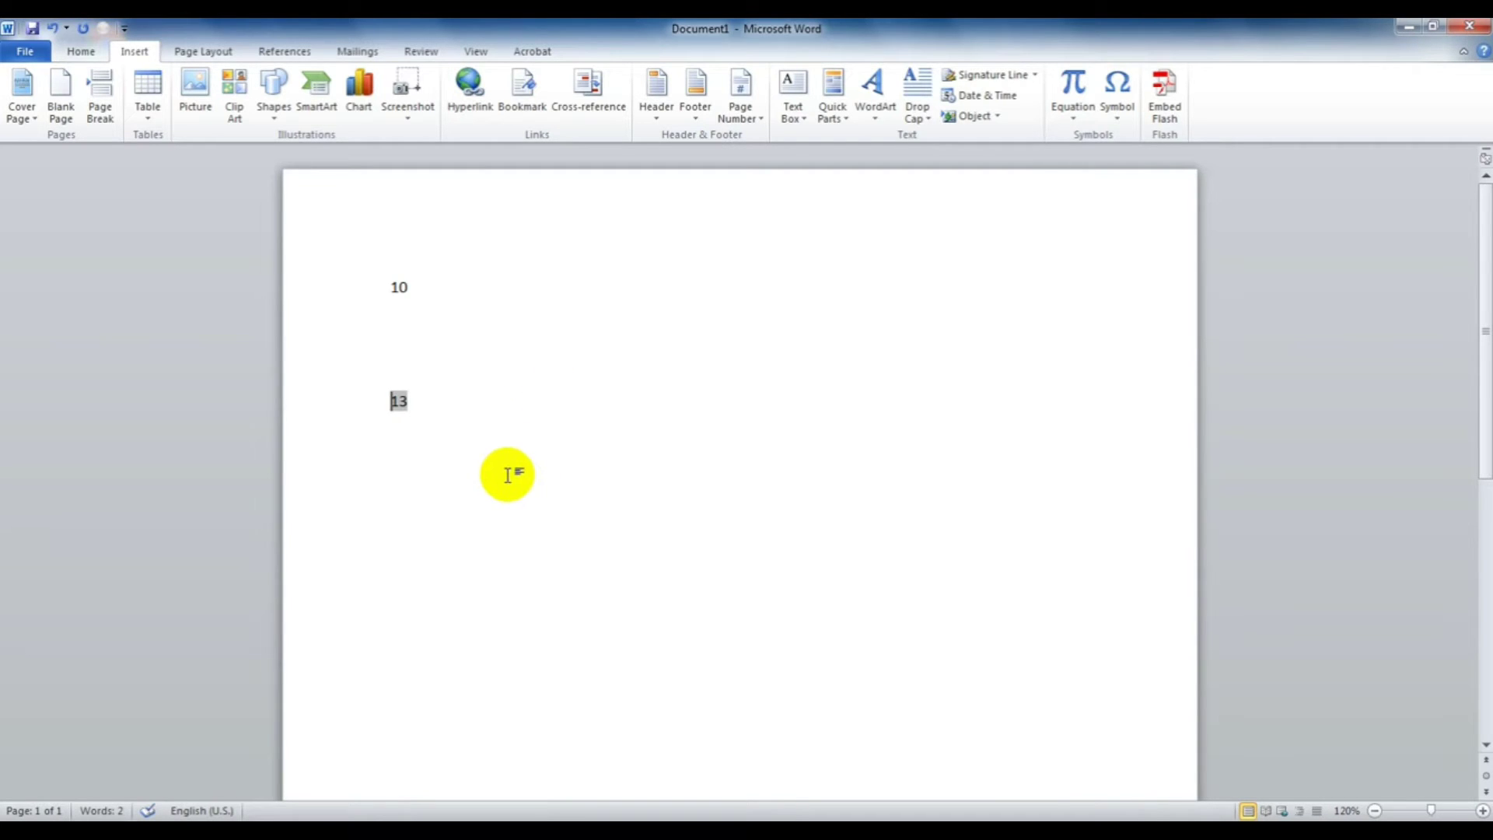
pyautogui.click(507, 475)
pyautogui.hotkey('ctrl', 'a')
pyautogui.press('F9')
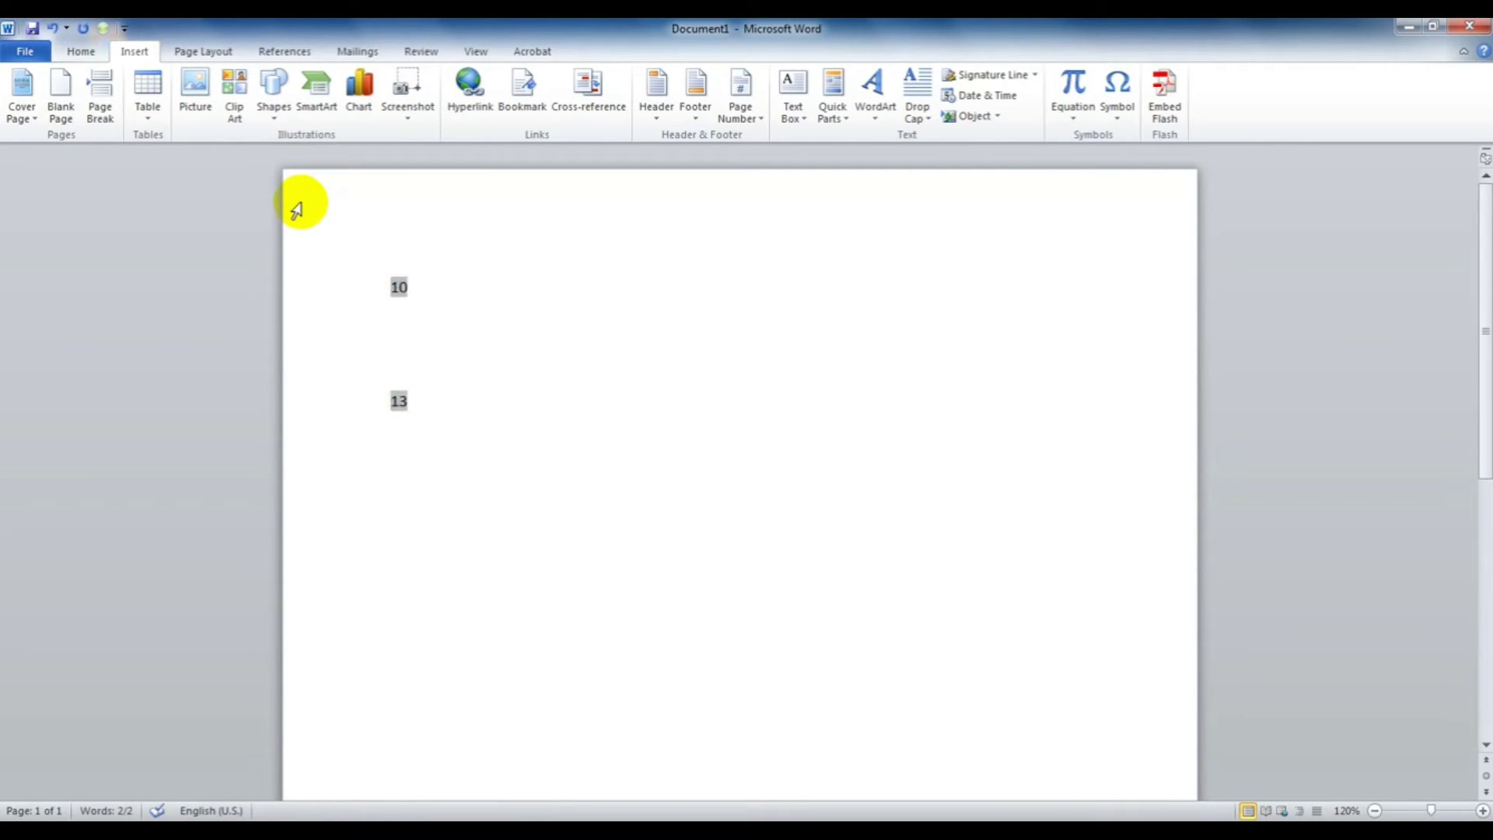
pyautogui.press('Delete')
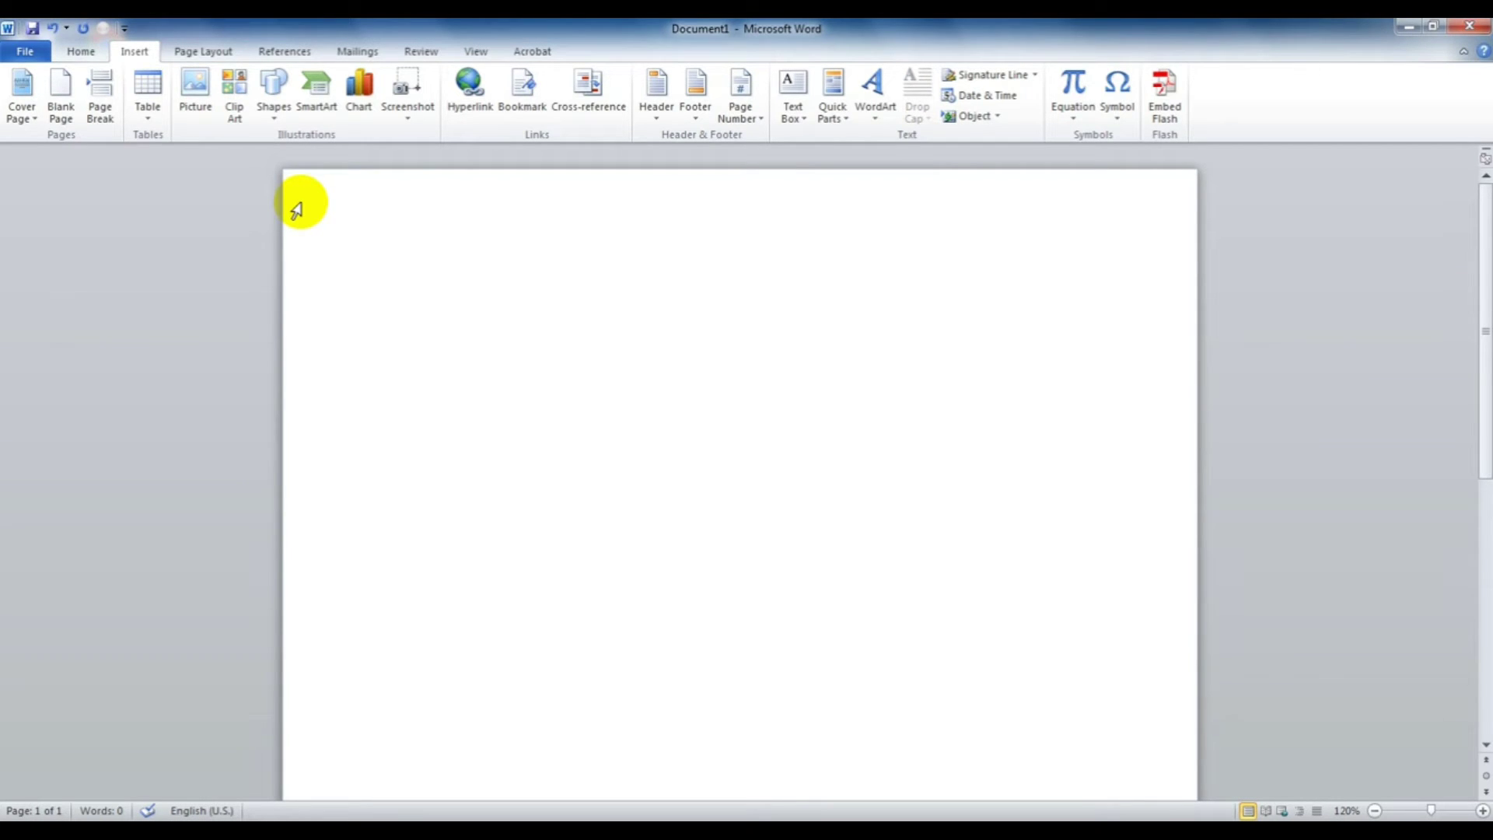
# Generate sample paragraphs with =rand().
pyautogui.write('=rand')
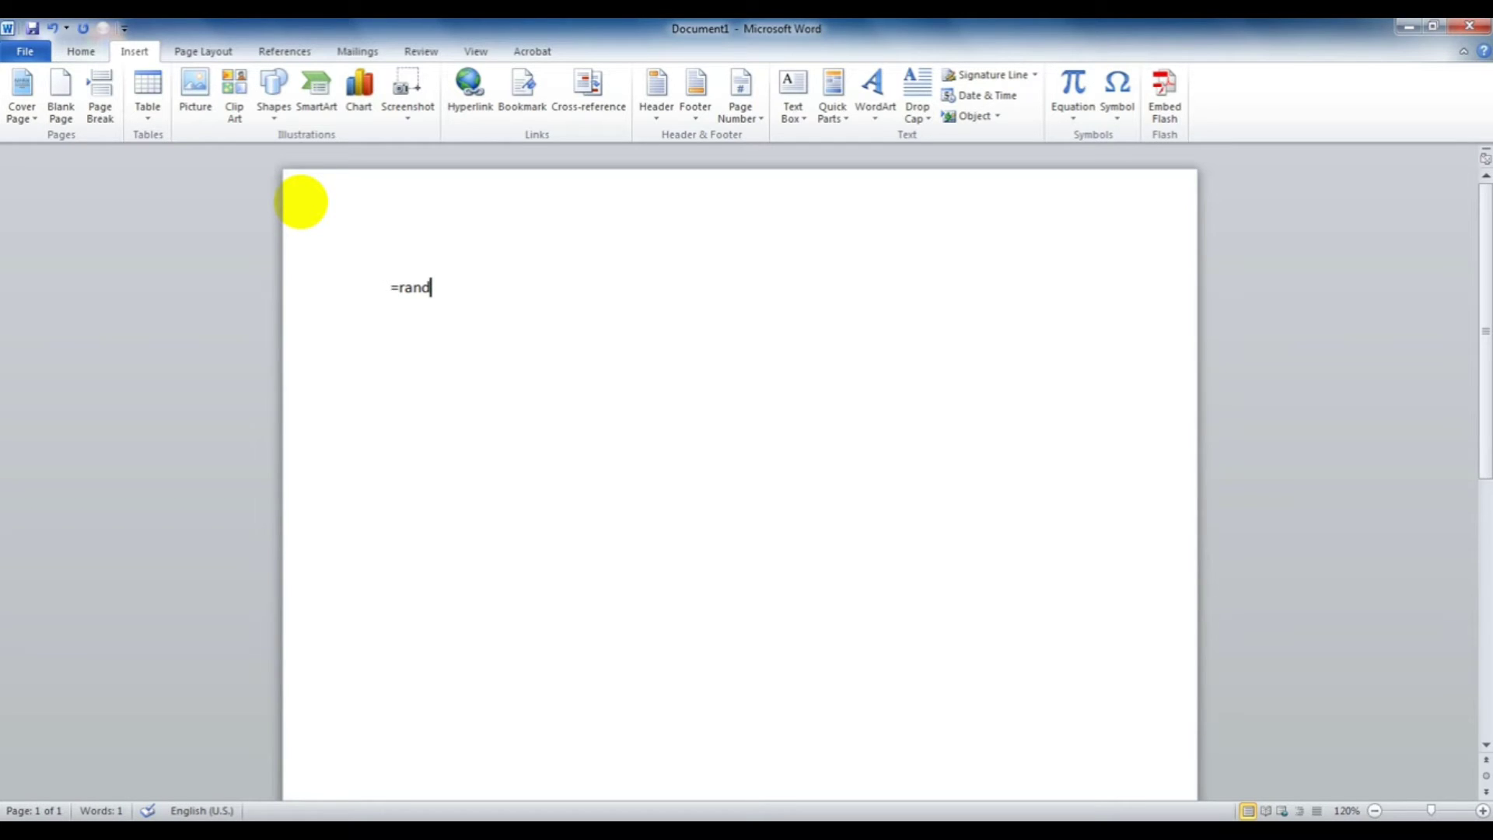
pyautogui.write('()')
pyautogui.press('Return')
pyautogui.click(509, 304)
pyautogui.press('Return')
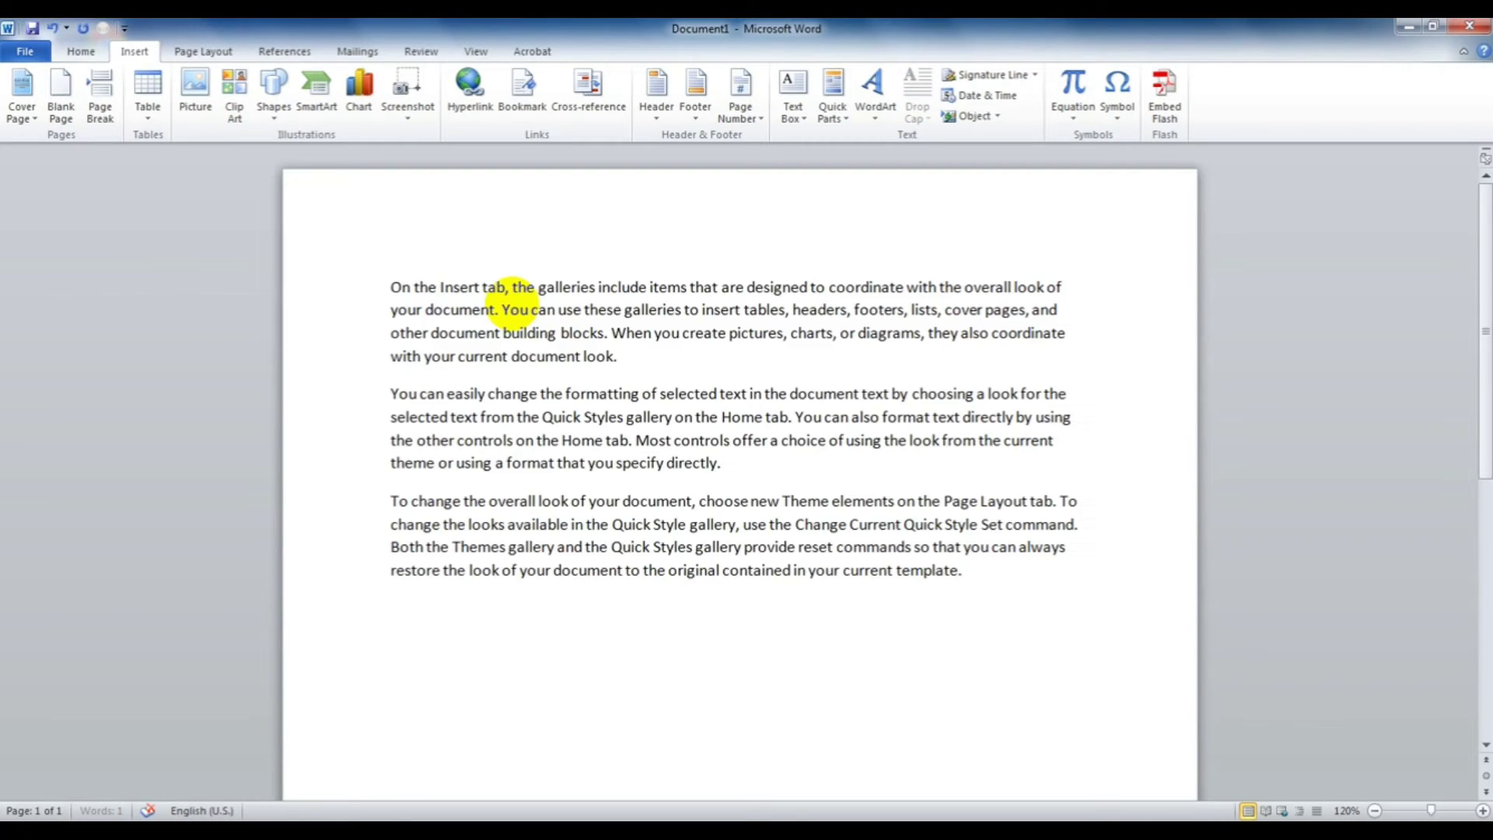
# Copy all the paragraphs and paste them three times so the text spans several pages.
pyautogui.hotkey('ctrl', 'a')
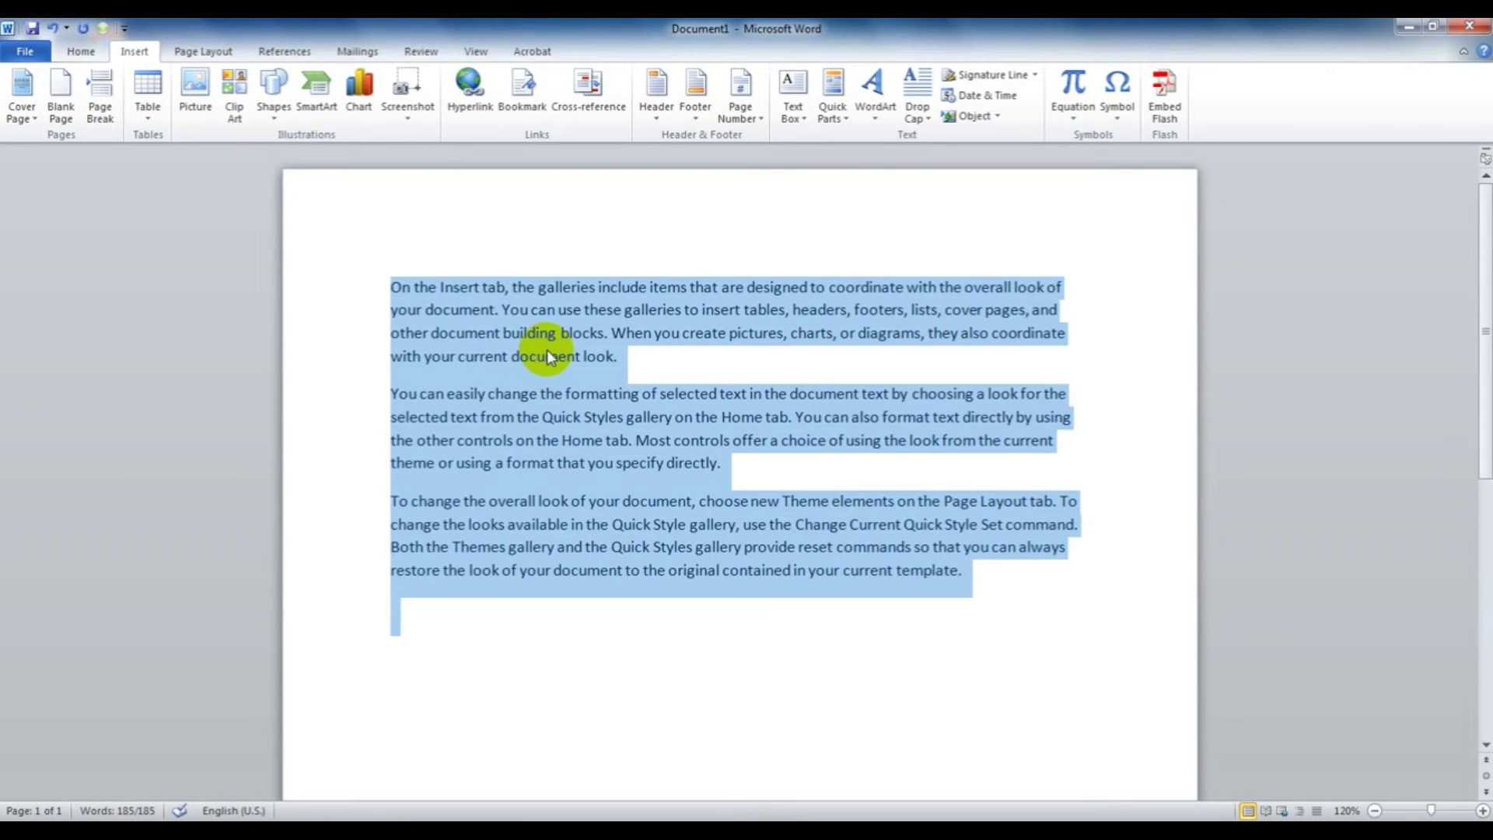
pyautogui.hotkey('ctrl', 'c')
pyautogui.hotkey('ctrl', 'v')
pyautogui.hotkey('ctrl', 'v')
pyautogui.scroll(-5, 619, 385)
pyautogui.scroll(-3, 626, 401)
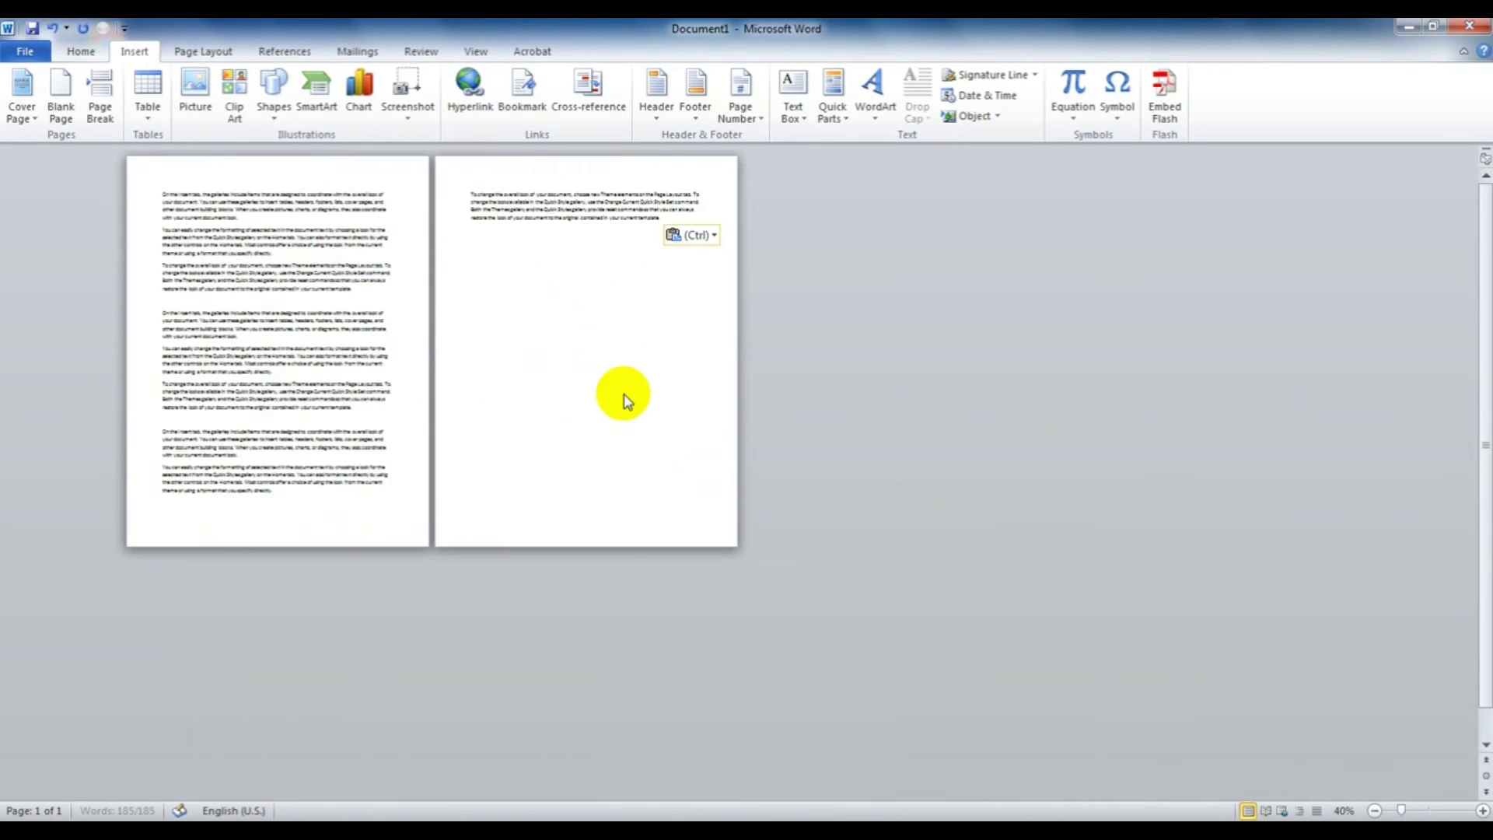
pyautogui.scroll(-3, 626, 400)
pyautogui.hotkey('ctrl', 'v')
pyautogui.hotkey('ctrl', 'v')
pyautogui.hotkey('ctrl', 'v')
pyautogui.hotkey('ctrl', 'v')
pyautogui.hotkey('ctrl', 'v')
pyautogui.hotkey('ctrl', 'v')
pyautogui.hotkey('ctrl', 'v')
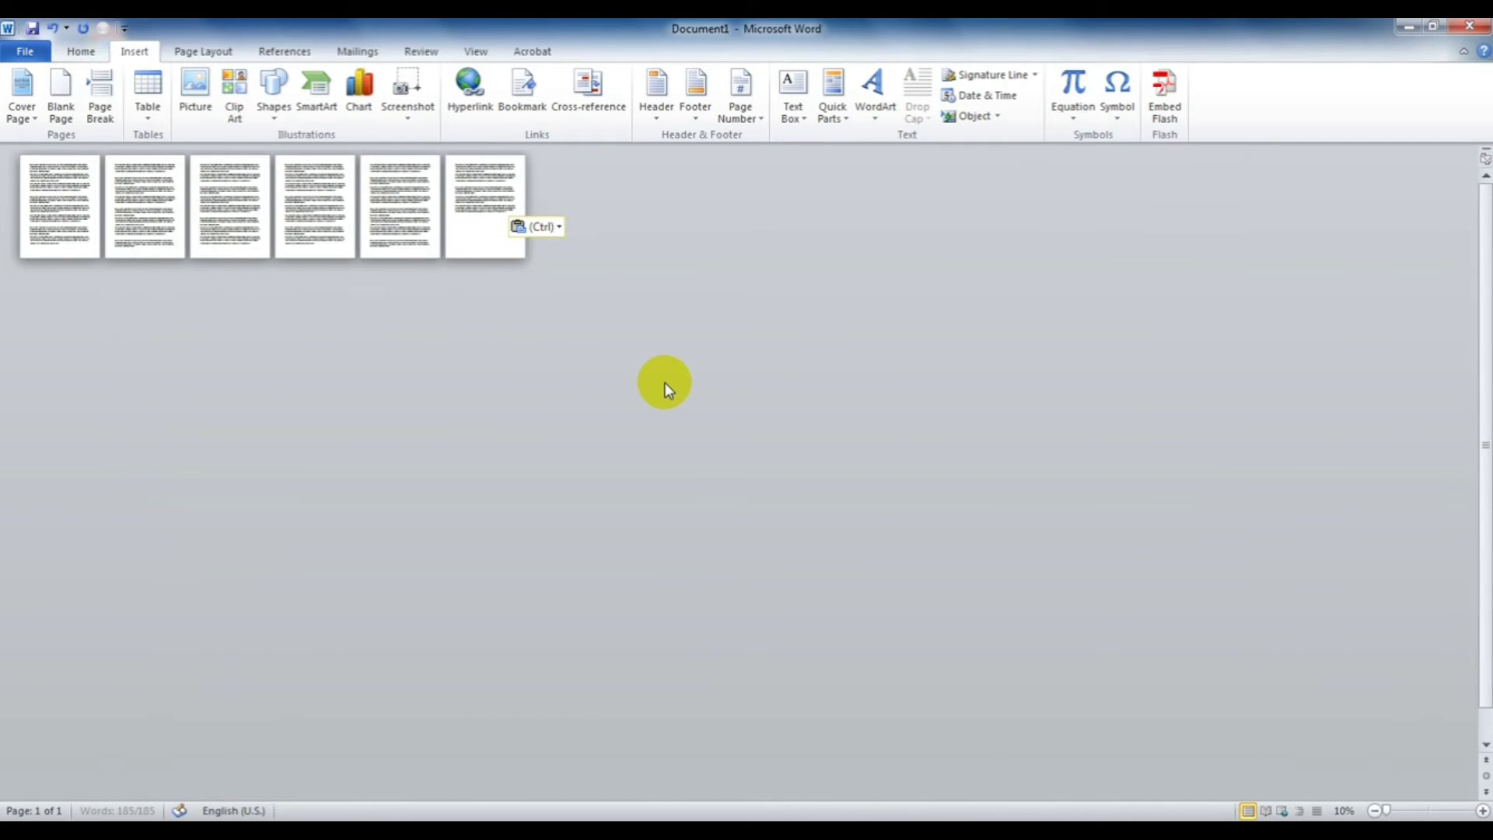
pyautogui.hotkey('ctrl', 'v')
pyautogui.hotkey('ctrl', 'v')
pyautogui.hotkey('ctrl', 'v')
pyautogui.hotkey('ctrl', 'v')
pyautogui.scroll(5, 600, 374)
pyautogui.scroll(3, 556, 368)
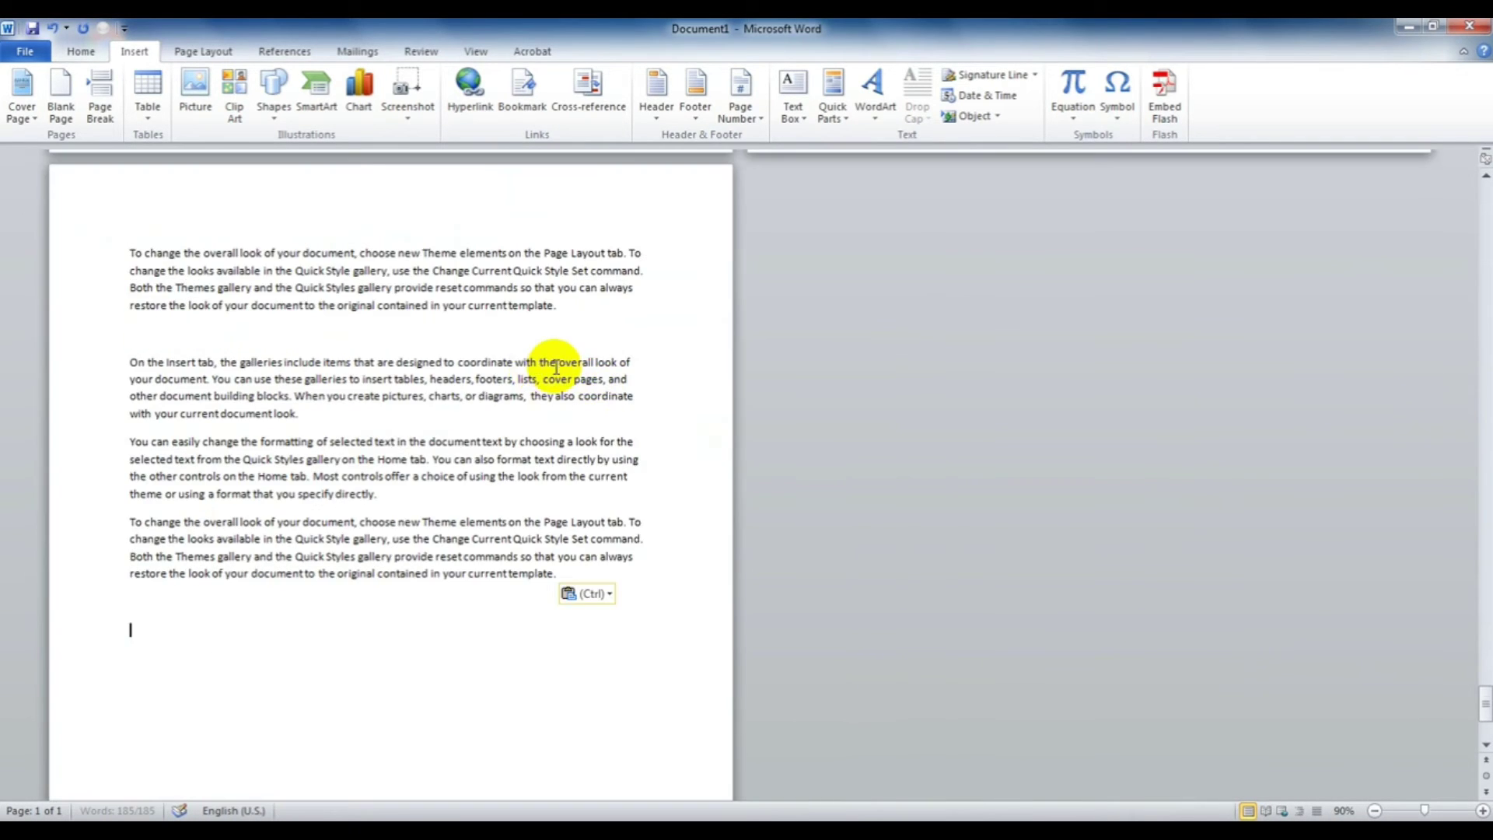
pyautogui.scroll(4, 556, 367)
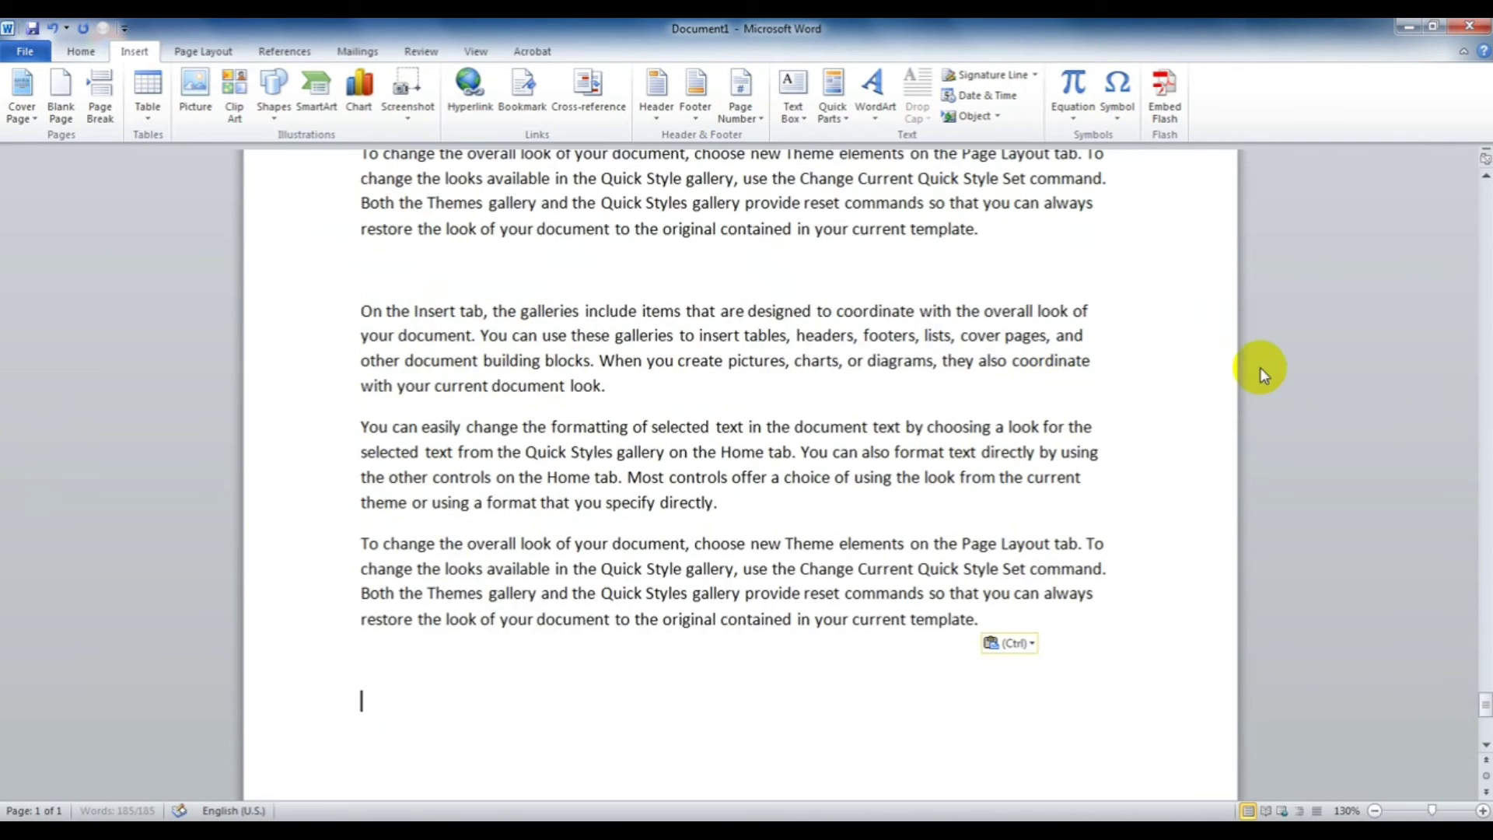
pyautogui.moveTo(1485, 704); pyautogui.dragTo(1485, 195)
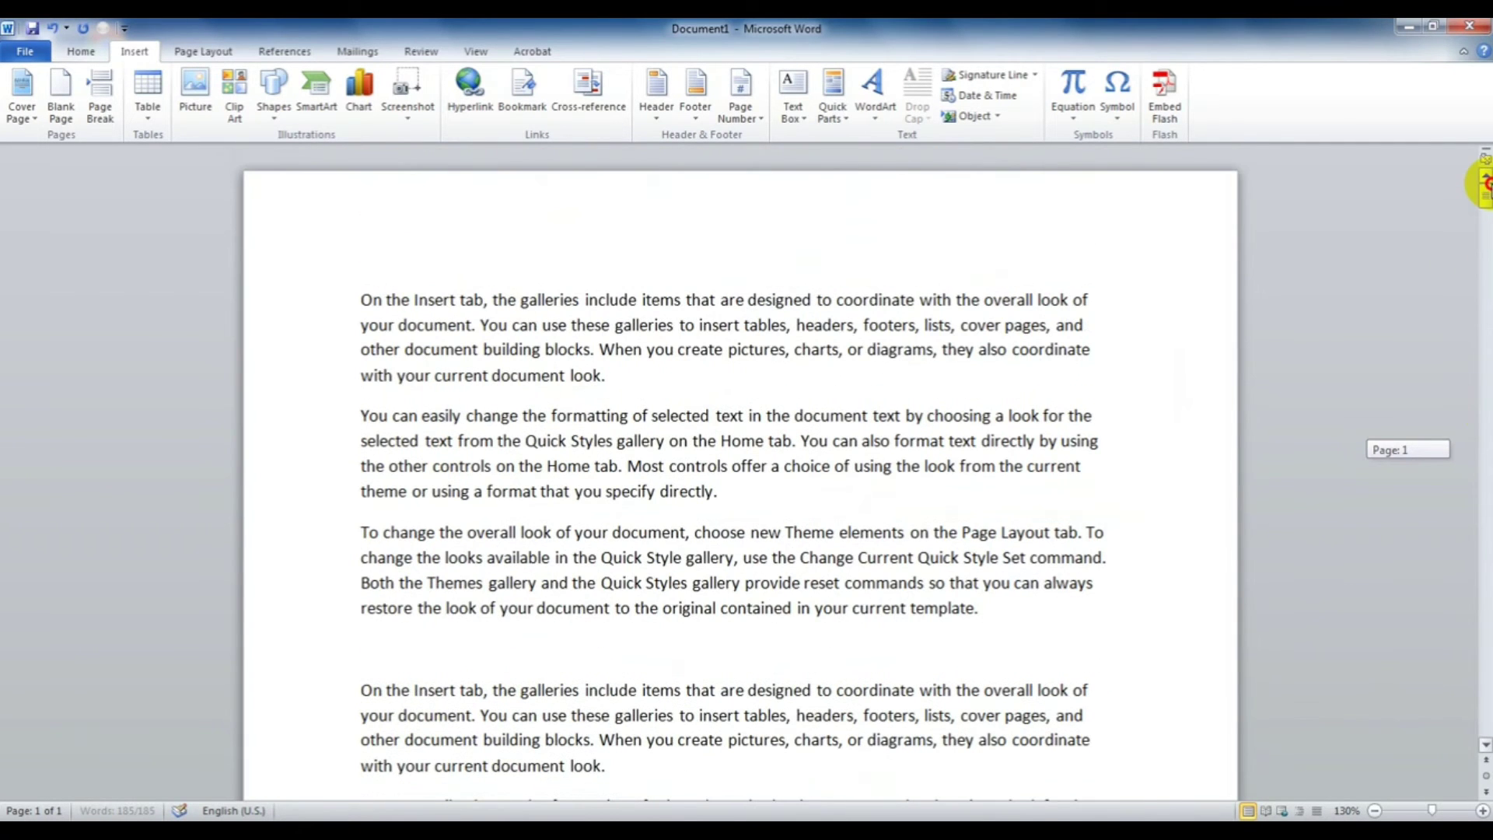
pyautogui.click(607, 278)
pyautogui.scroll(-2, 638, 283)
pyautogui.scroll(-1, 680, 311)
pyautogui.scroll(3, 731, 373)
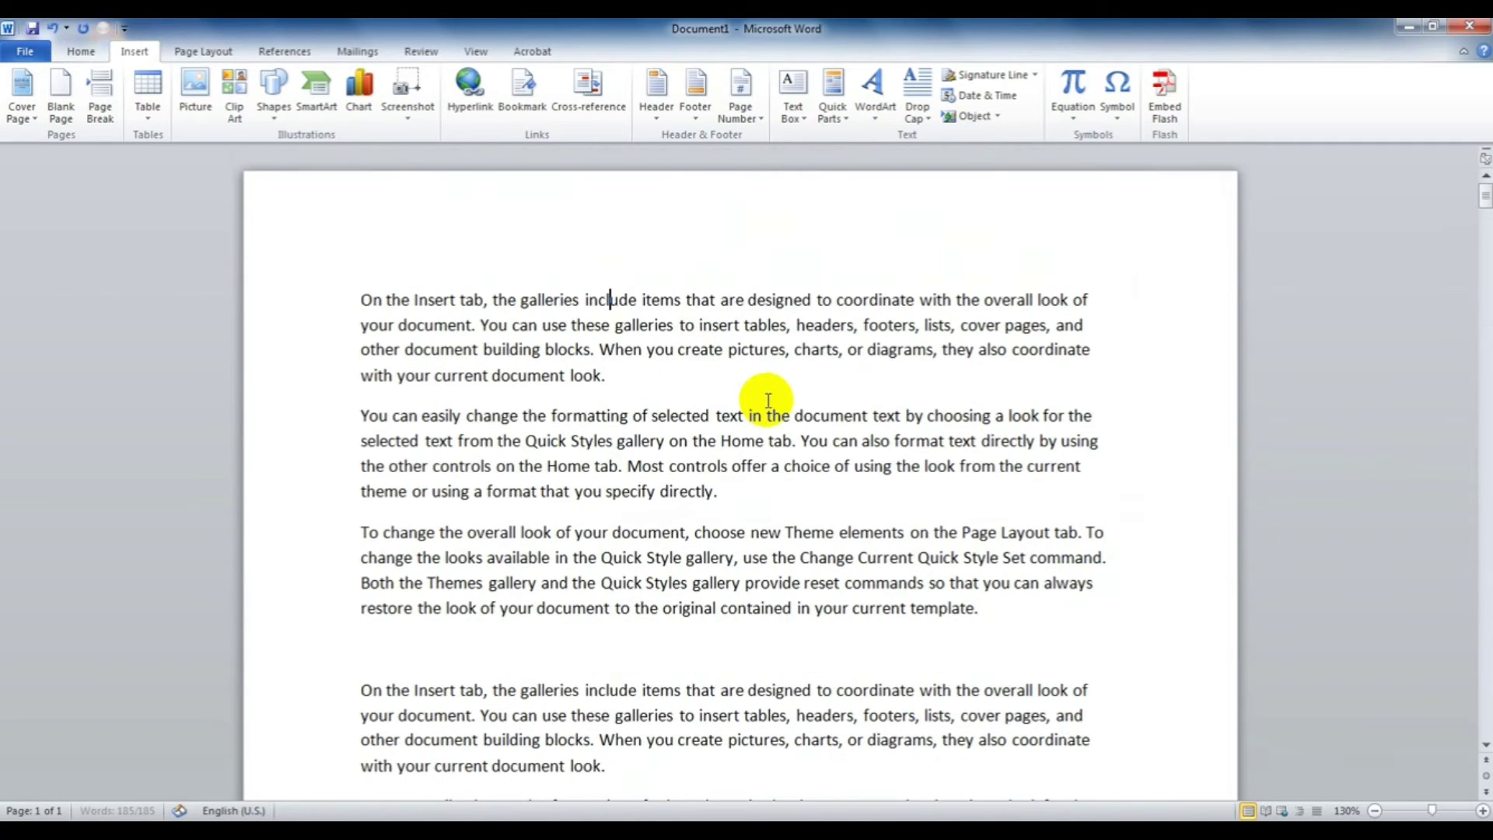
# Lay the body text out in three columns and review More Columns without changes.
pyautogui.click(209, 55)
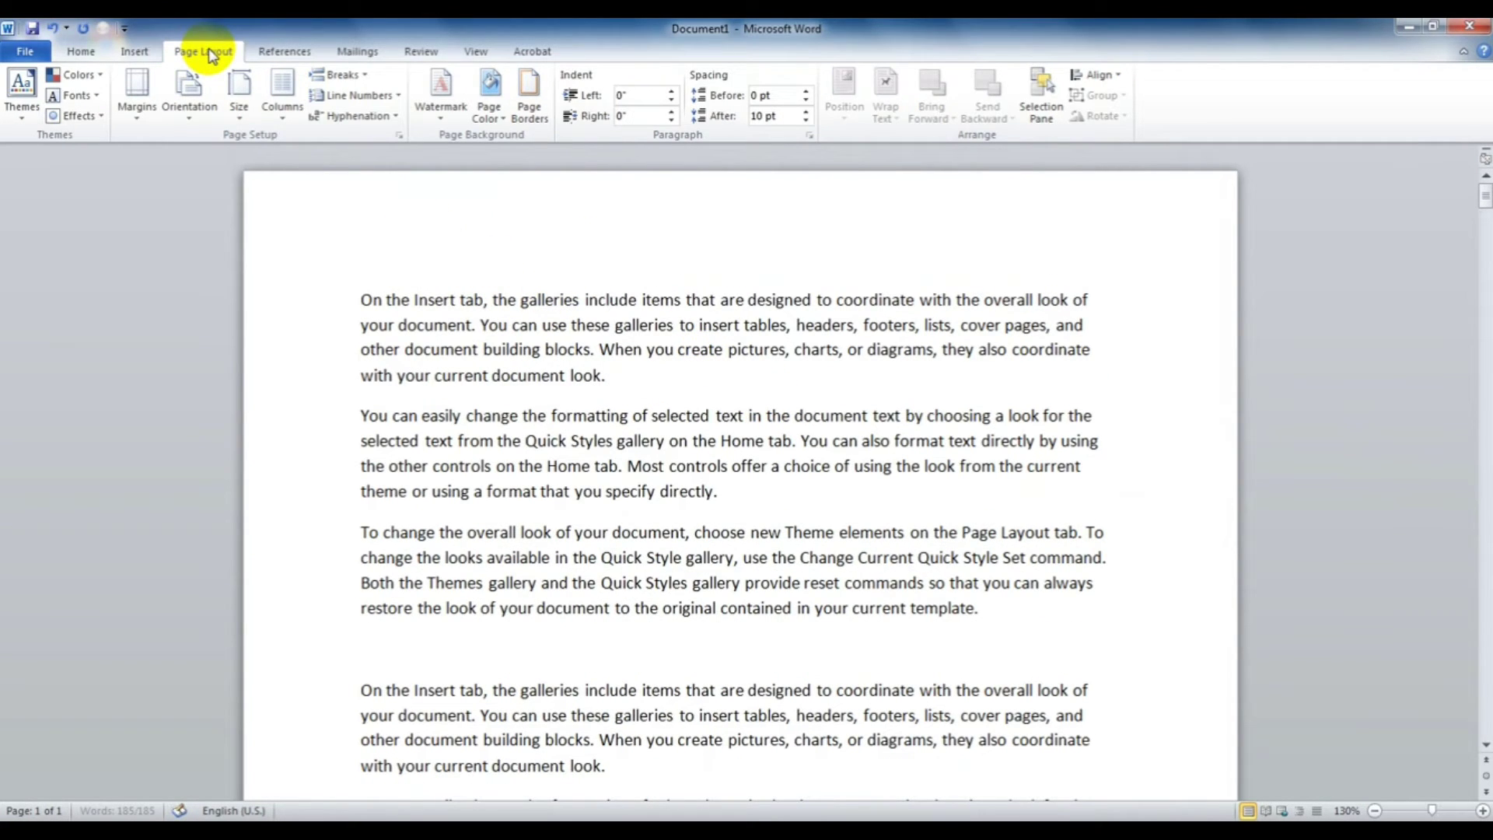
pyautogui.click(286, 117)
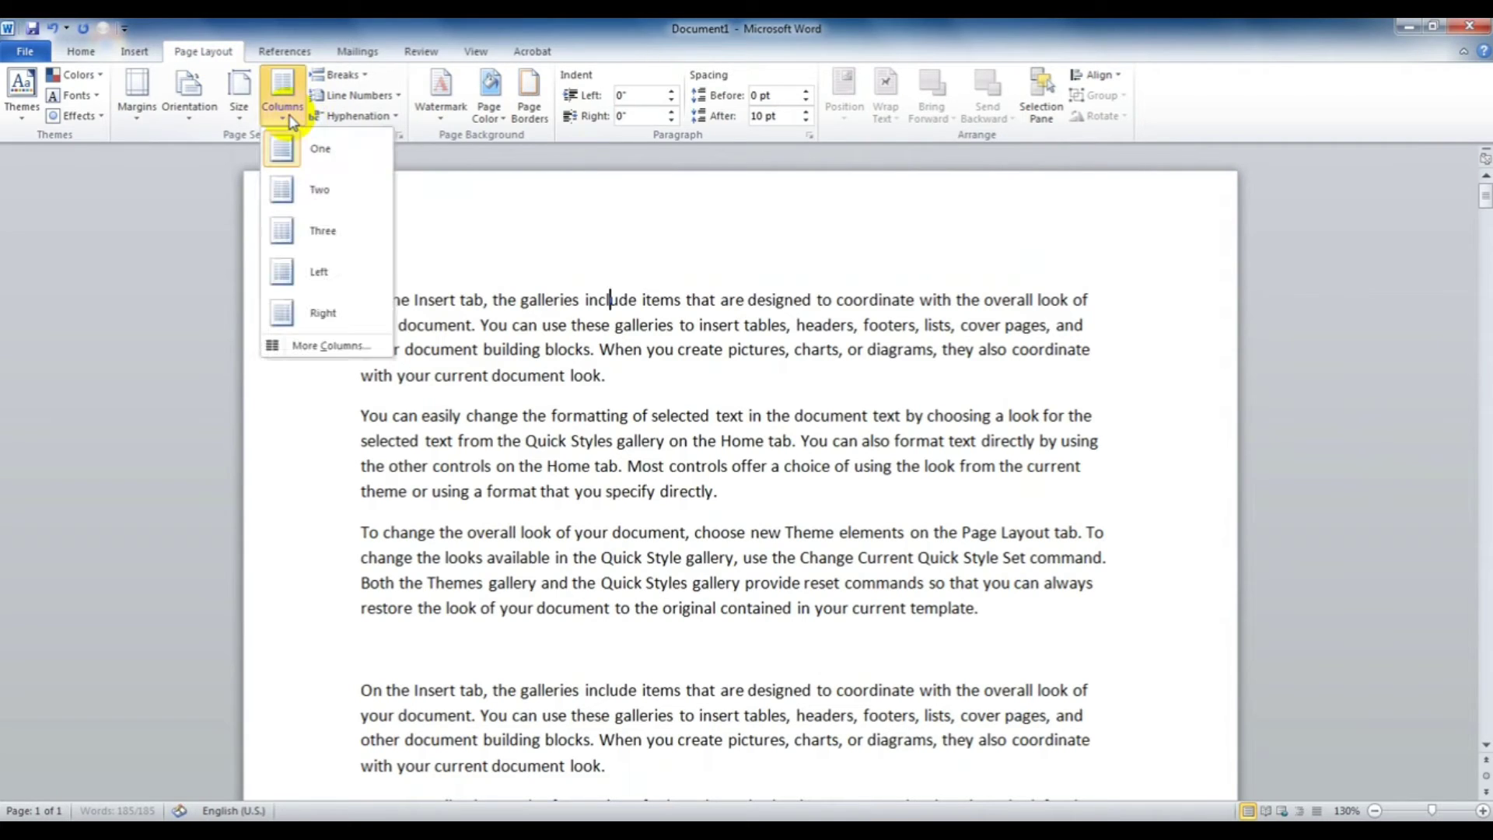
pyautogui.click(341, 238)
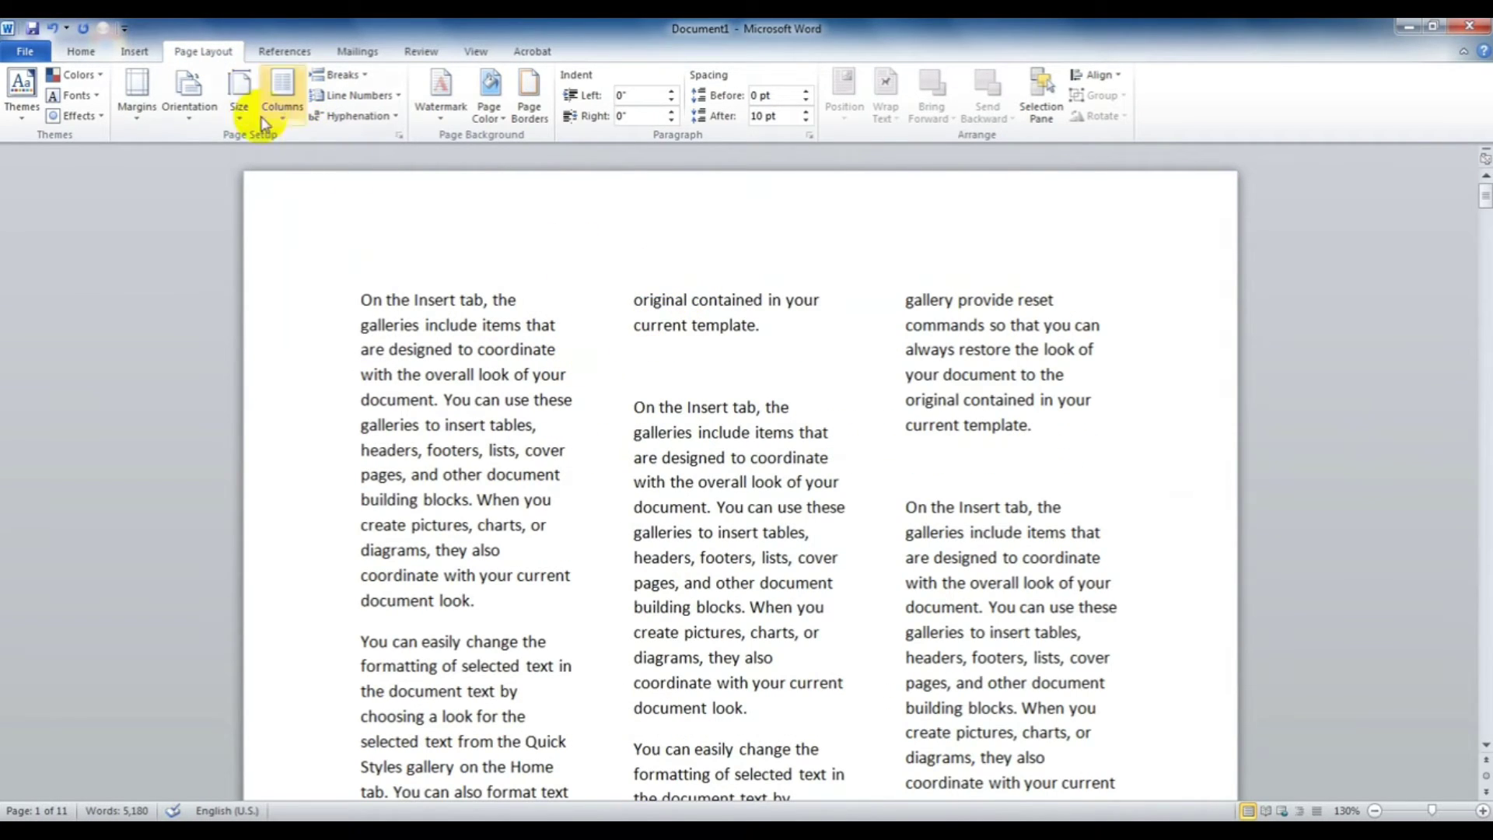
pyautogui.click(282, 113)
pyautogui.click(323, 352)
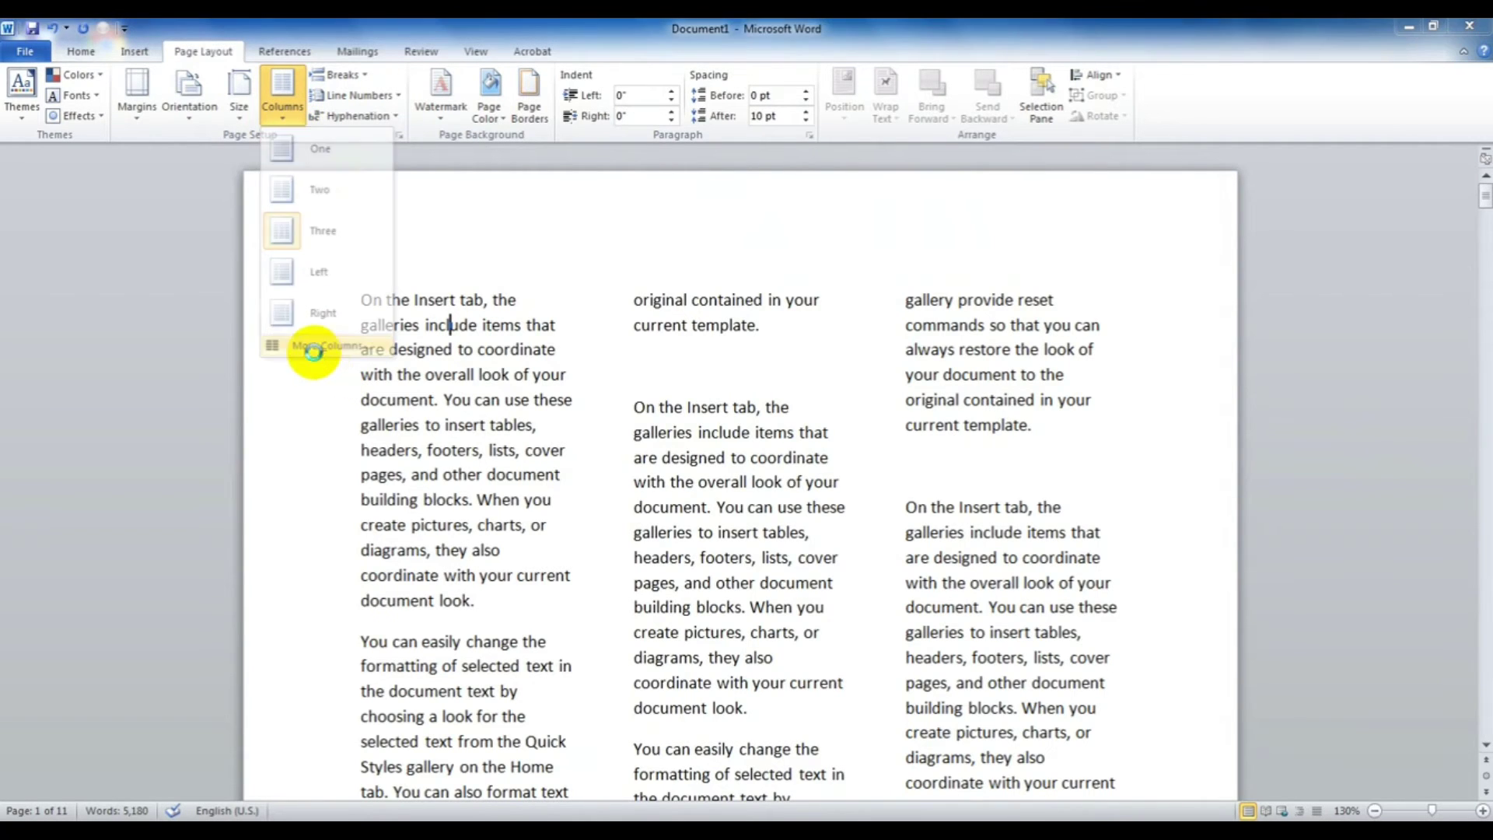
pyautogui.click(671, 364)
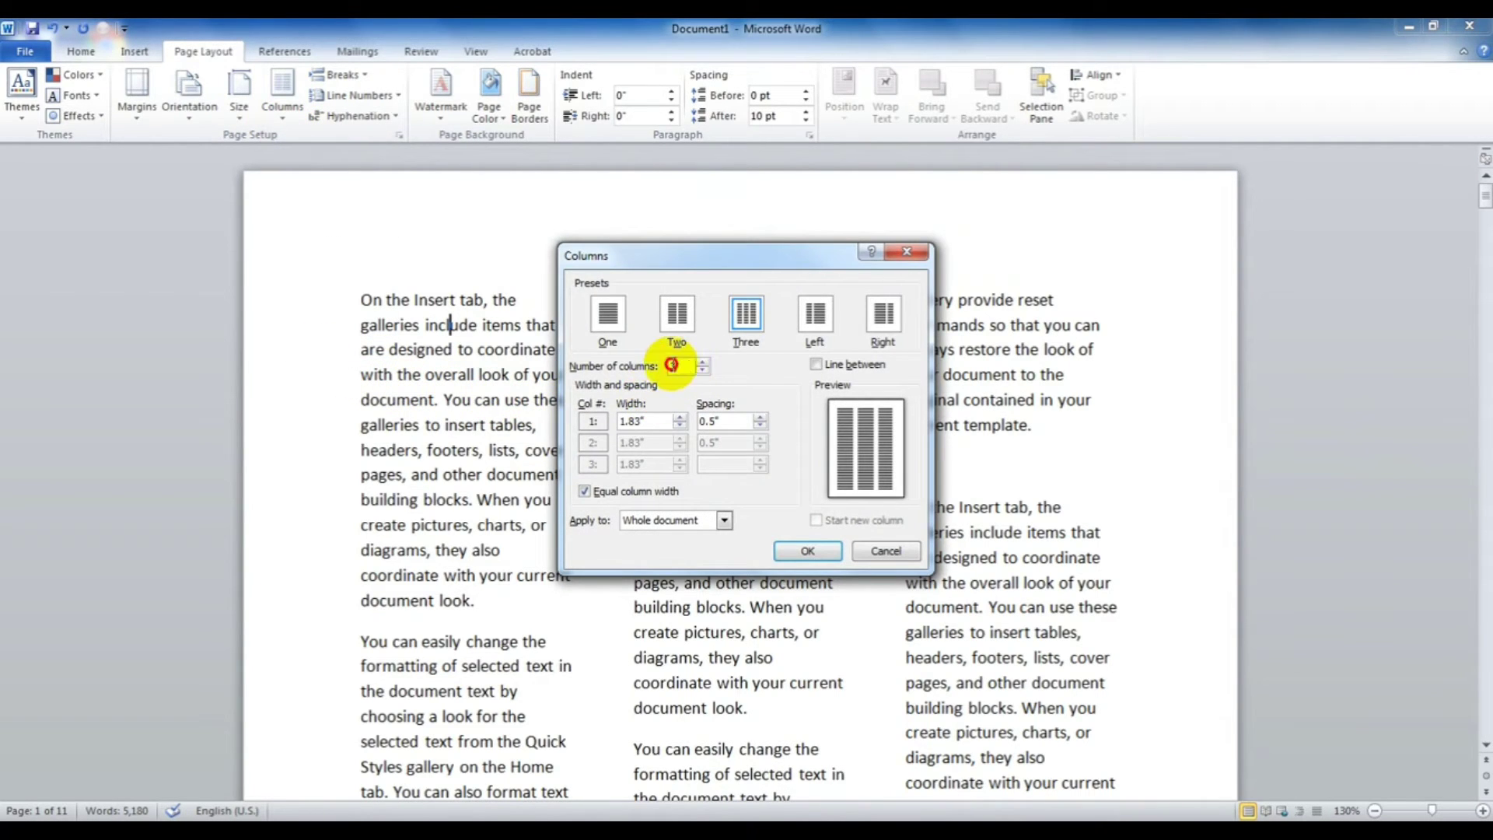
pyautogui.click(884, 551)
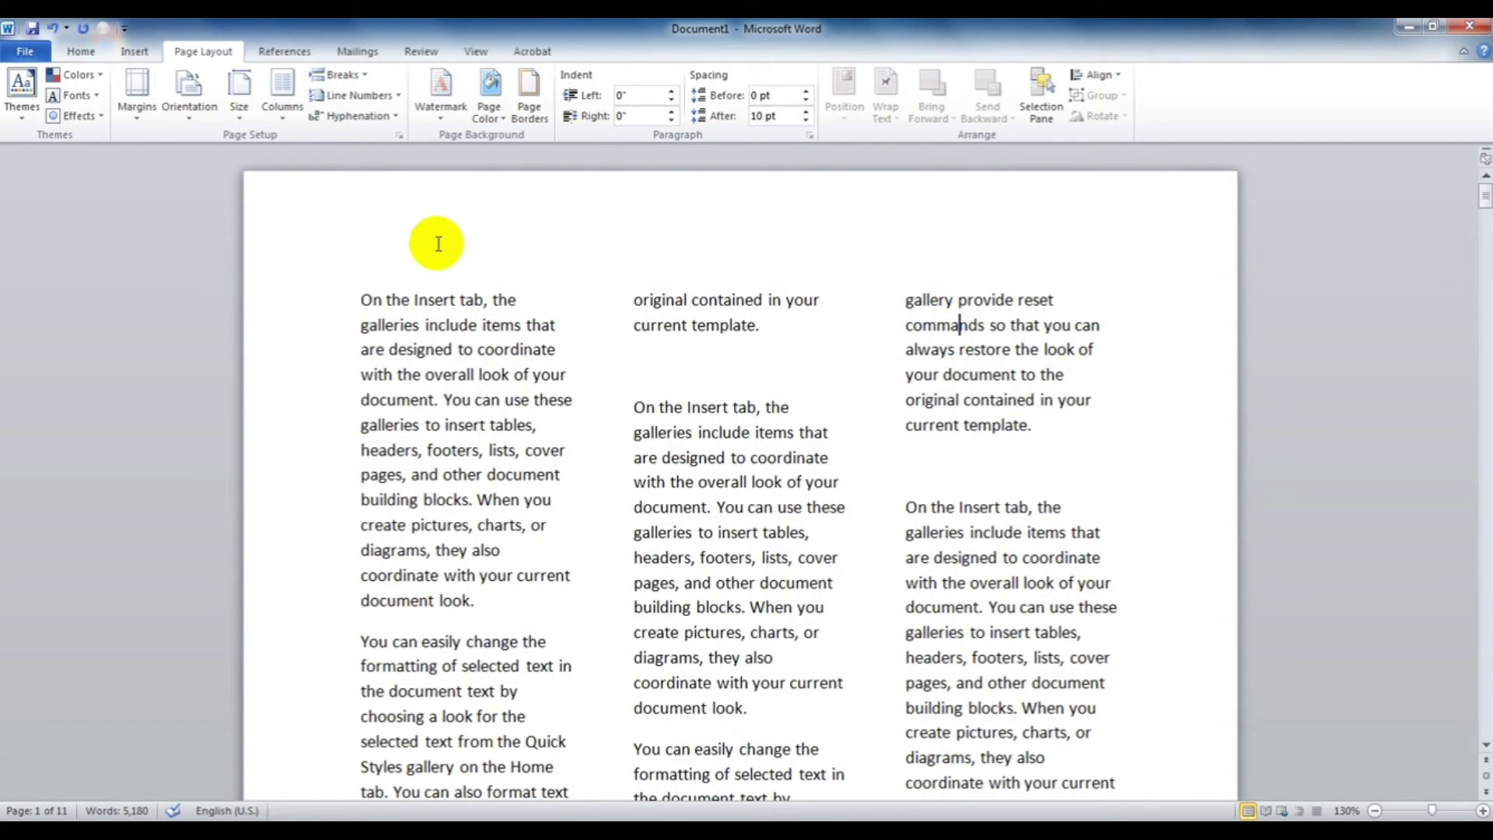
# Scroll through the three-column text on pages 1 and 2.
pyautogui.click(416, 226)
pyautogui.click(754, 266)
pyautogui.scroll(-5, 777, 334)
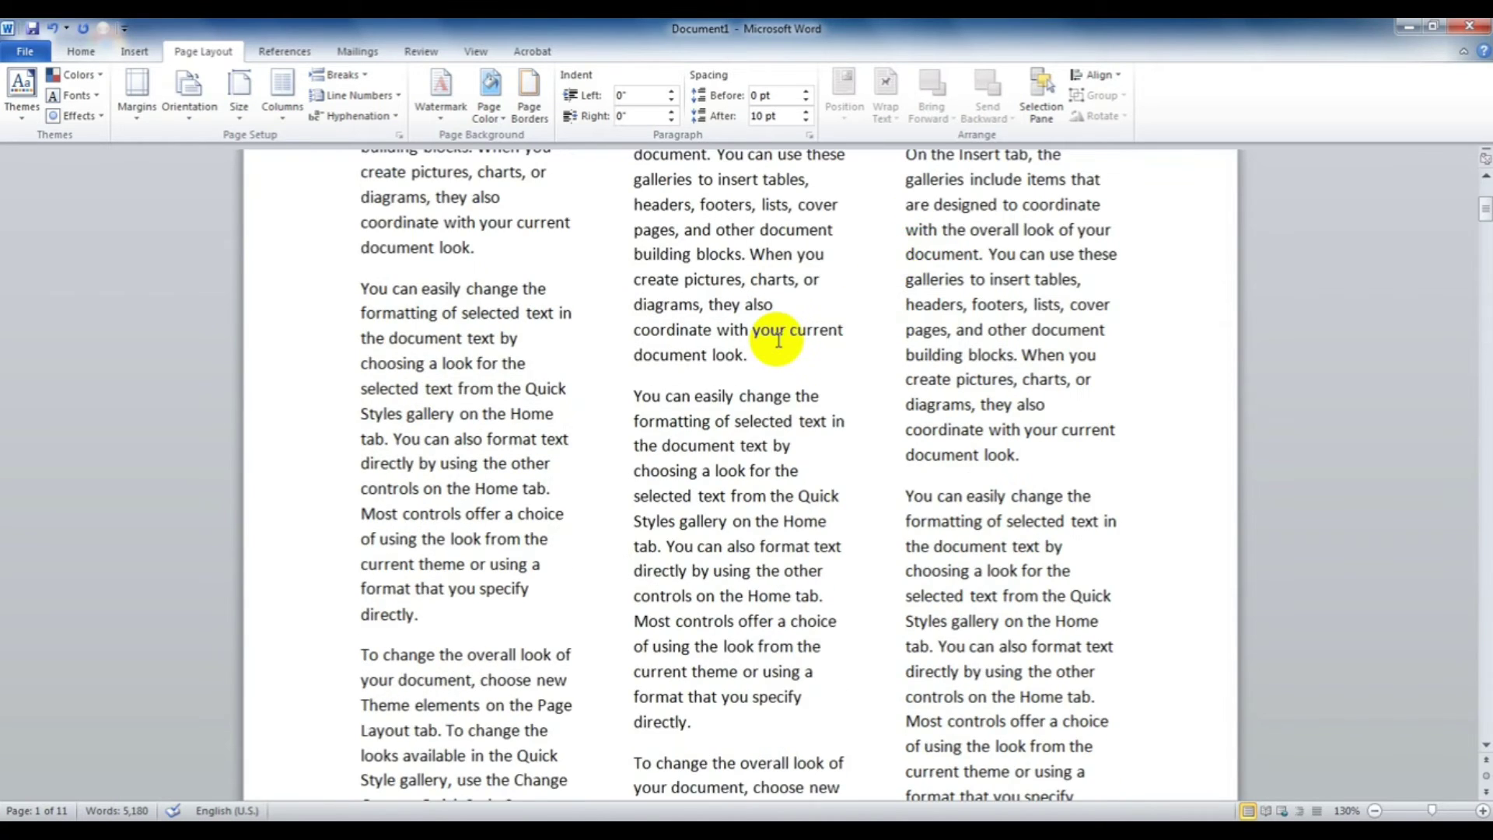
pyautogui.scroll(-4, 667, 383)
pyautogui.scroll(-5, 405, 628)
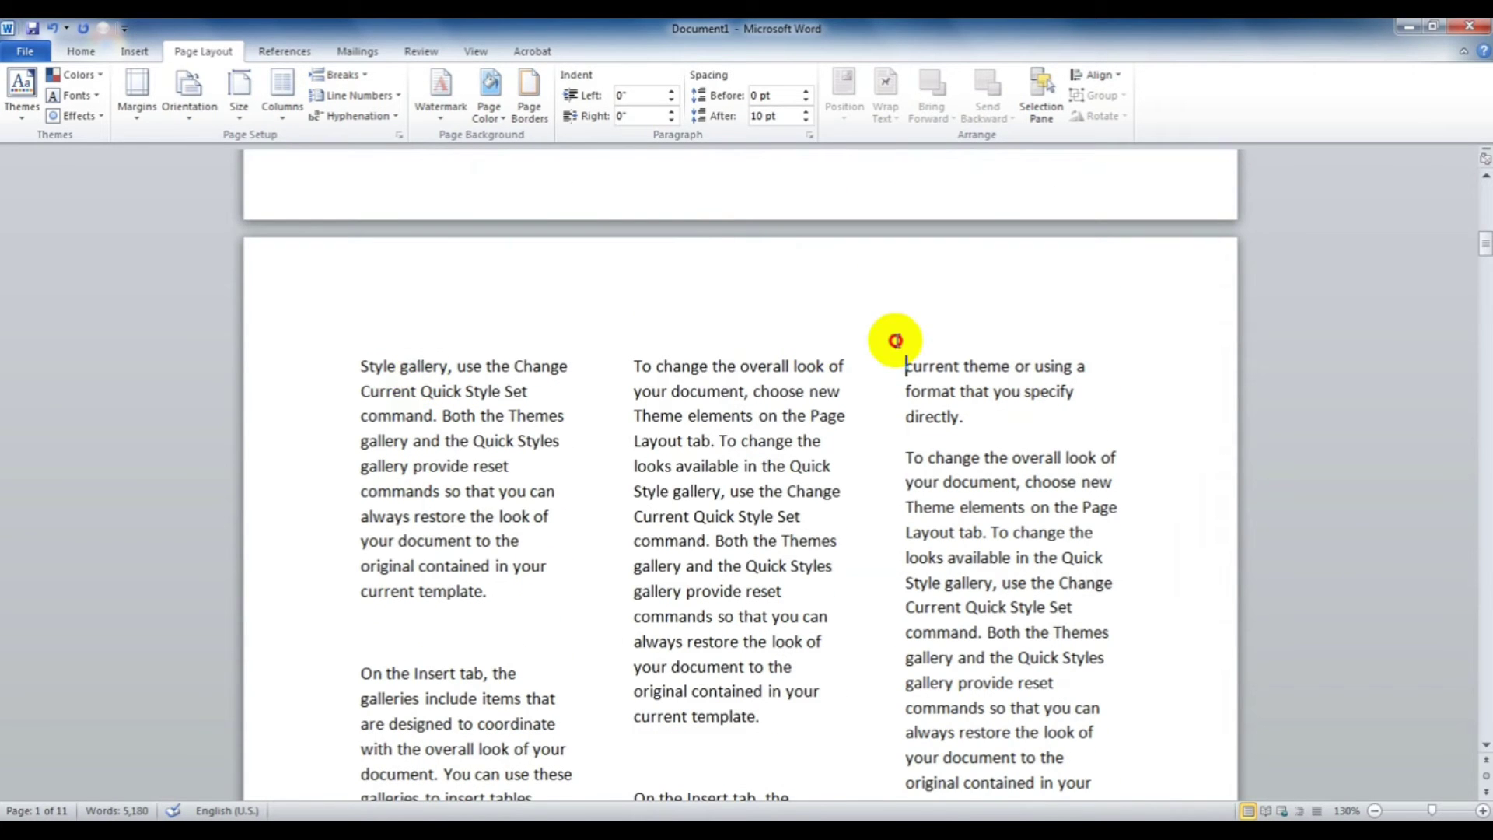
pyautogui.click(1089, 325)
pyautogui.scroll(-5, 653, 377)
pyautogui.scroll(-5, 660, 360)
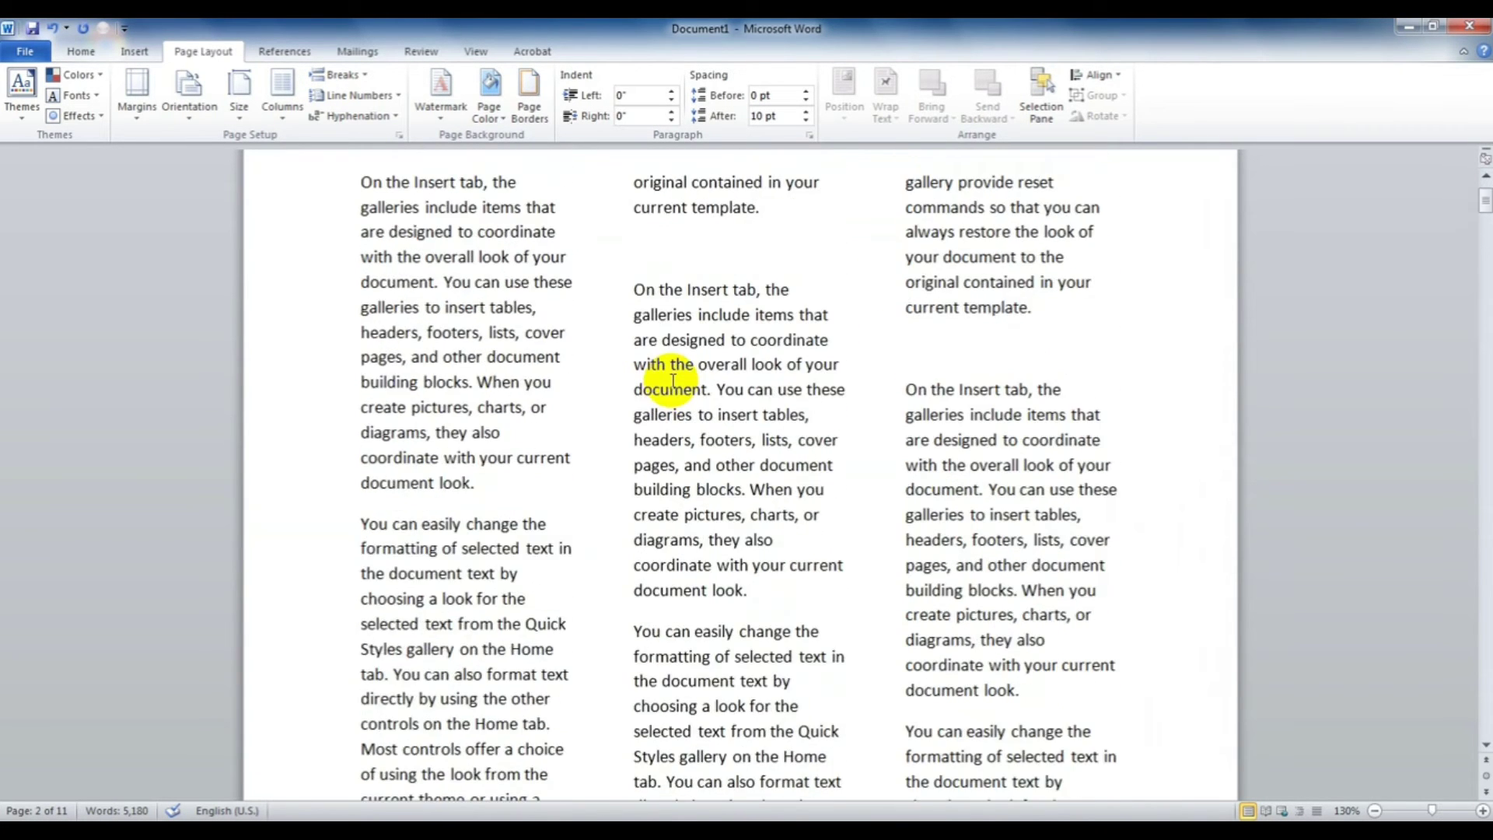
pyautogui.scroll(-2, 670, 376)
pyautogui.click(471, 278)
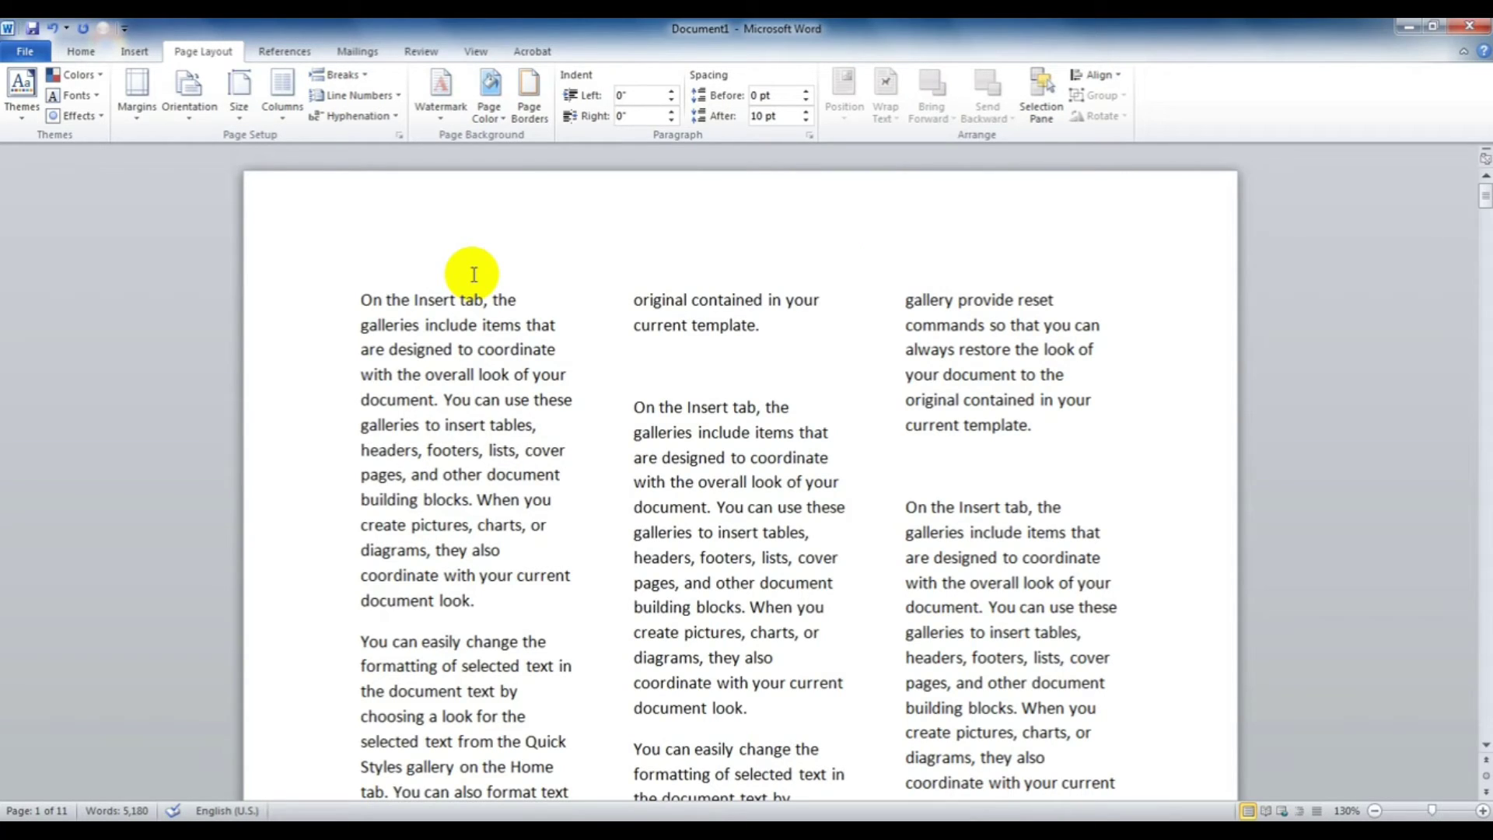
# Build the nested field { ={ Page }*3-2 } at the left of the header.
pyautogui.doubleClick(572, 240)
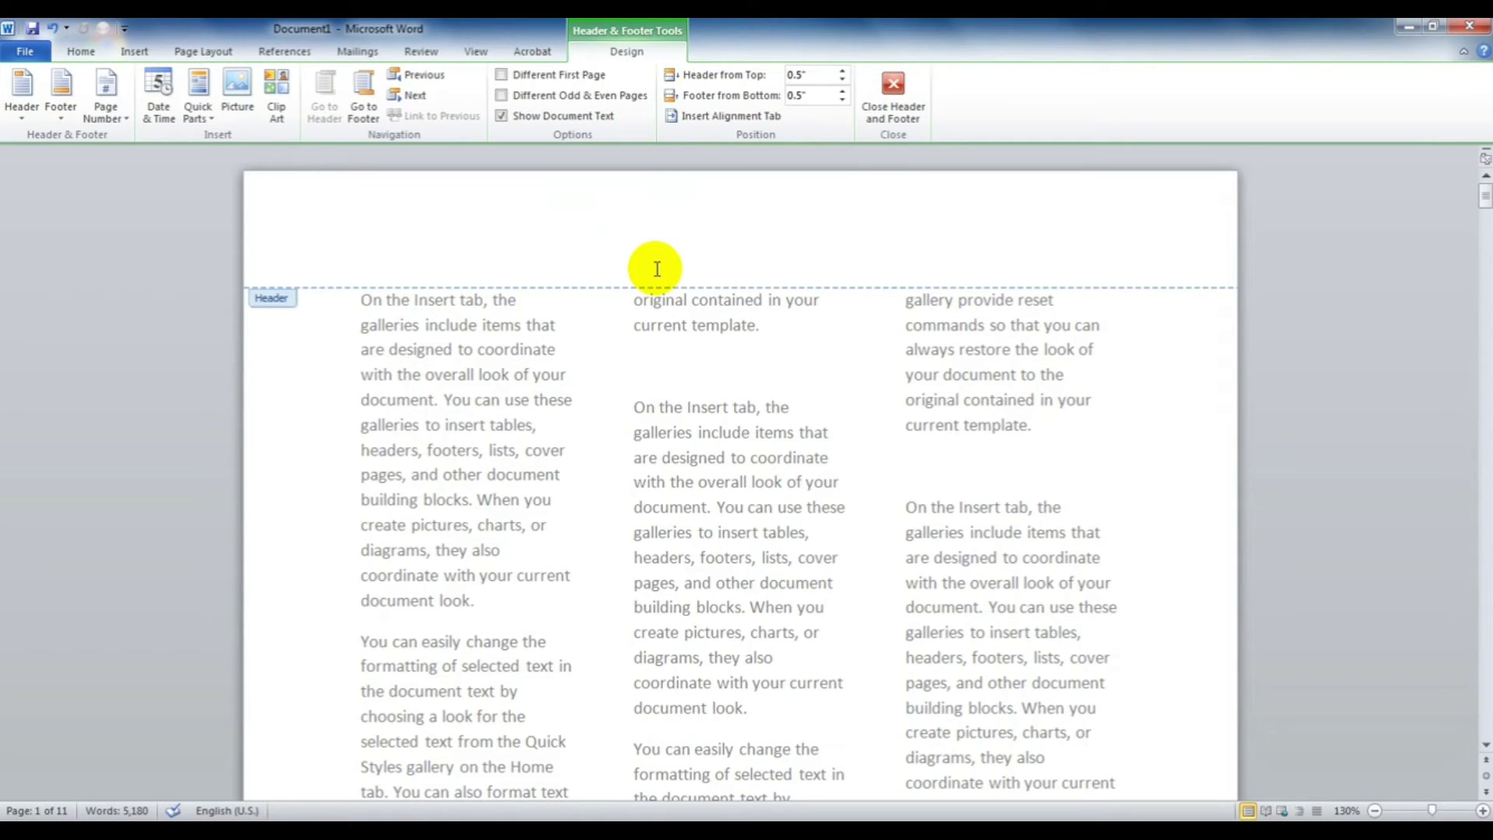
pyautogui.hotkey('ctrl', 'F9')
pyautogui.write('=')
pyautogui.hotkey('ctrl', 'F9')
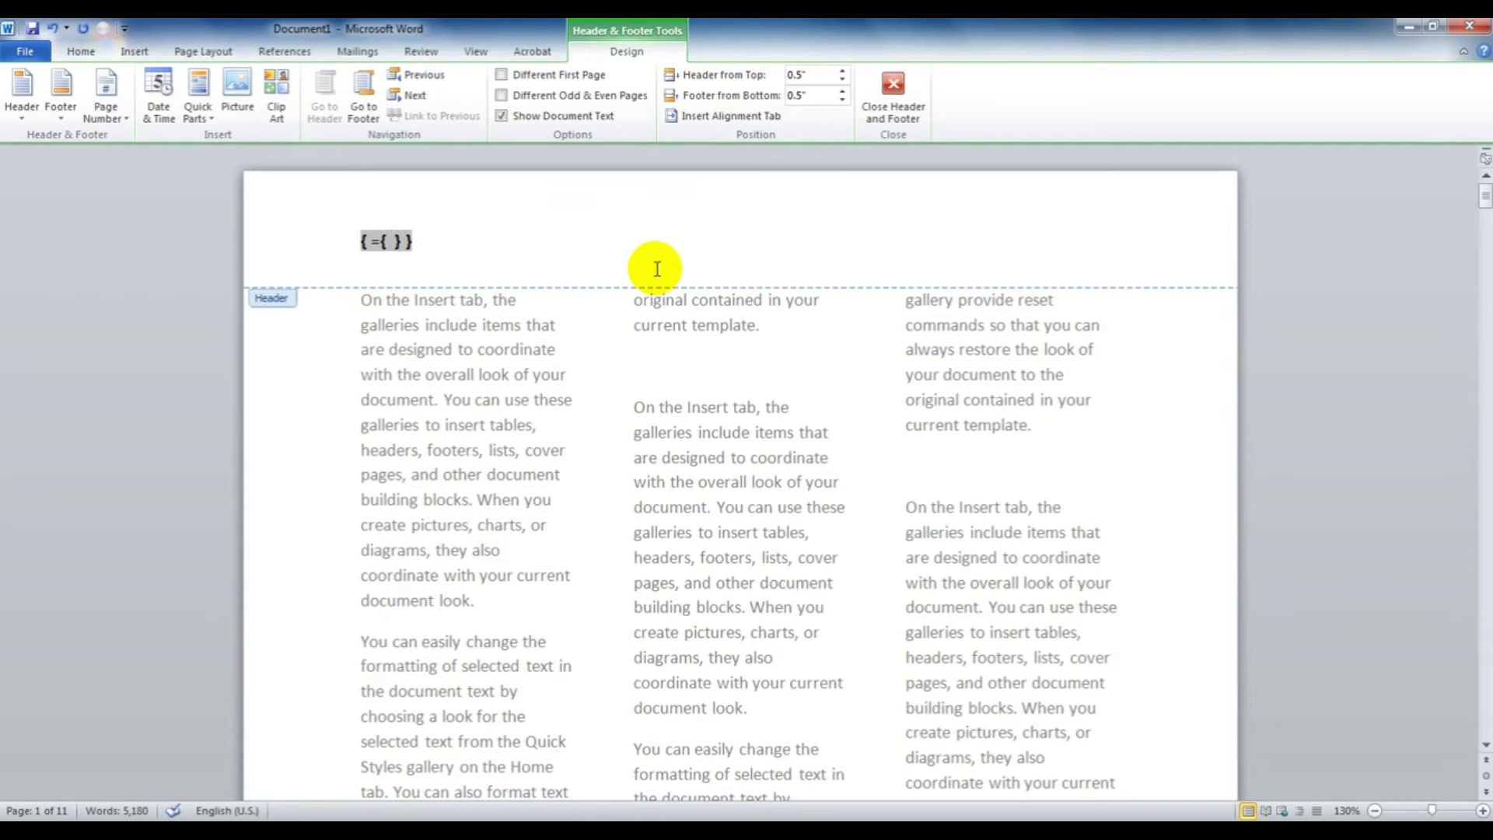
pyautogui.write('Page')
pyautogui.click(436, 241)
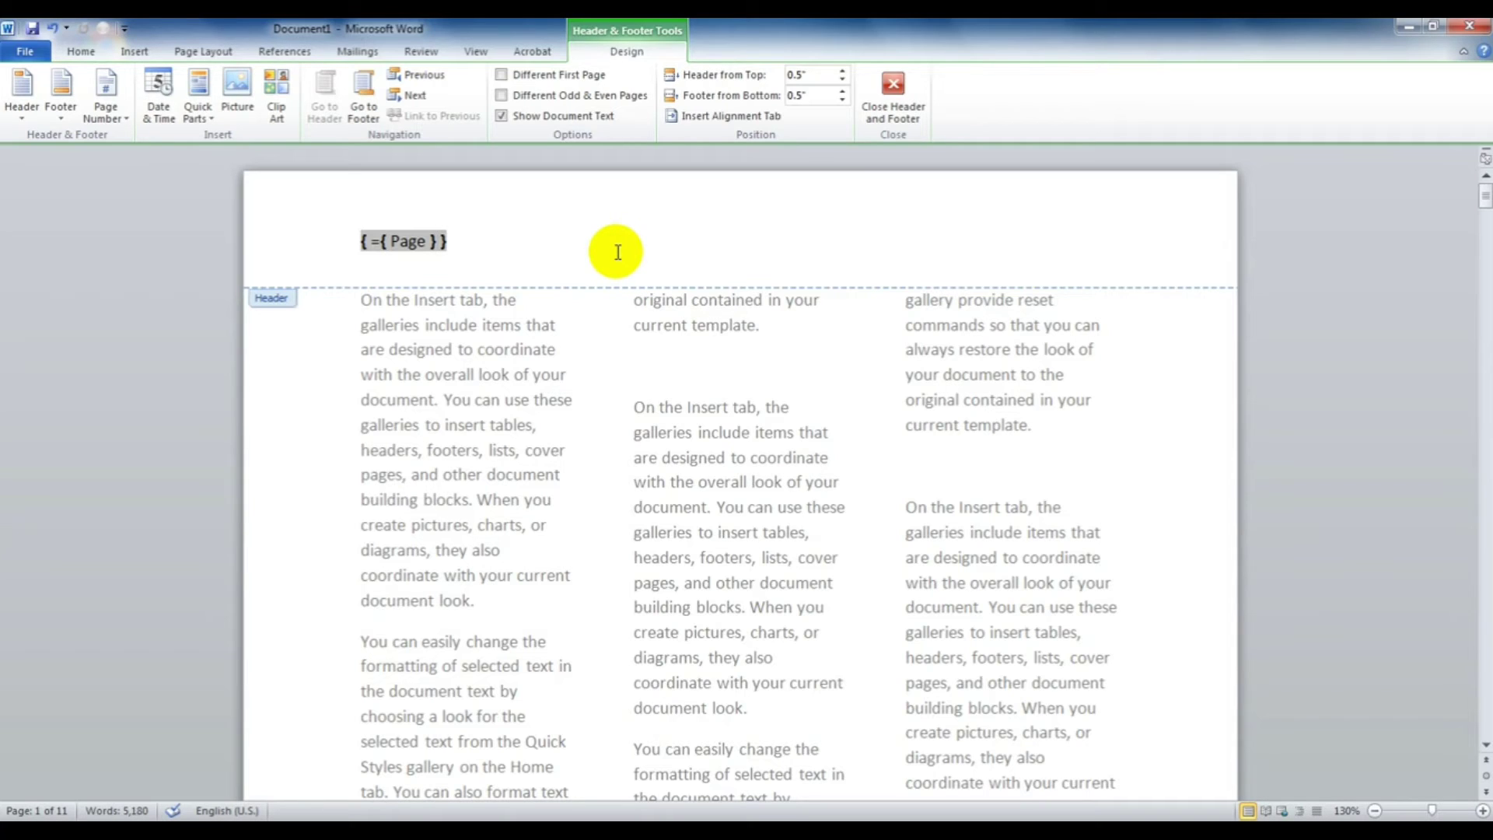
pyautogui.write('*')
pyautogui.write('3')
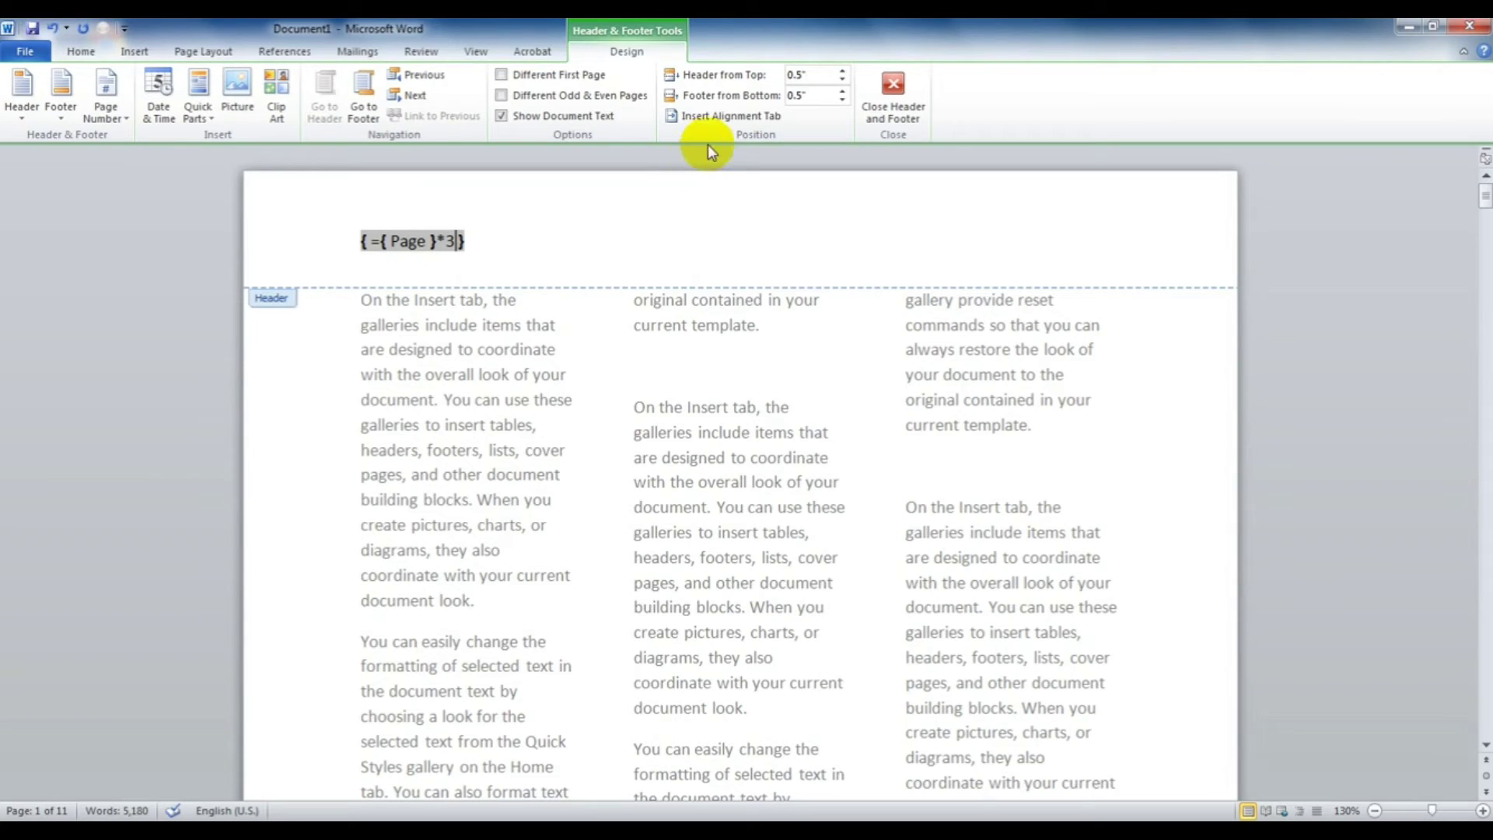
pyautogui.write('-2')
pyautogui.click(541, 234)
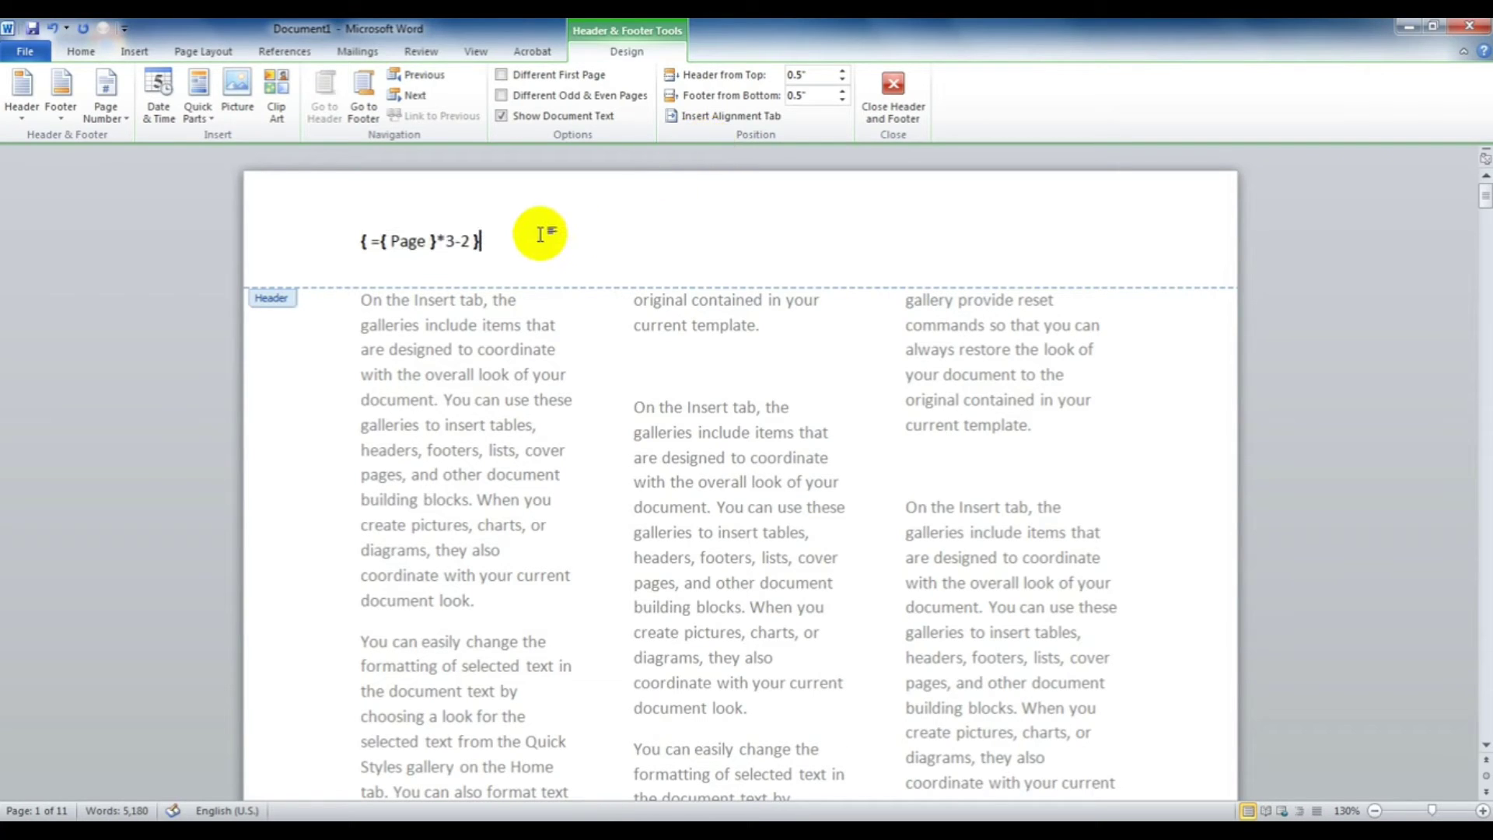
pyautogui.click(661, 231)
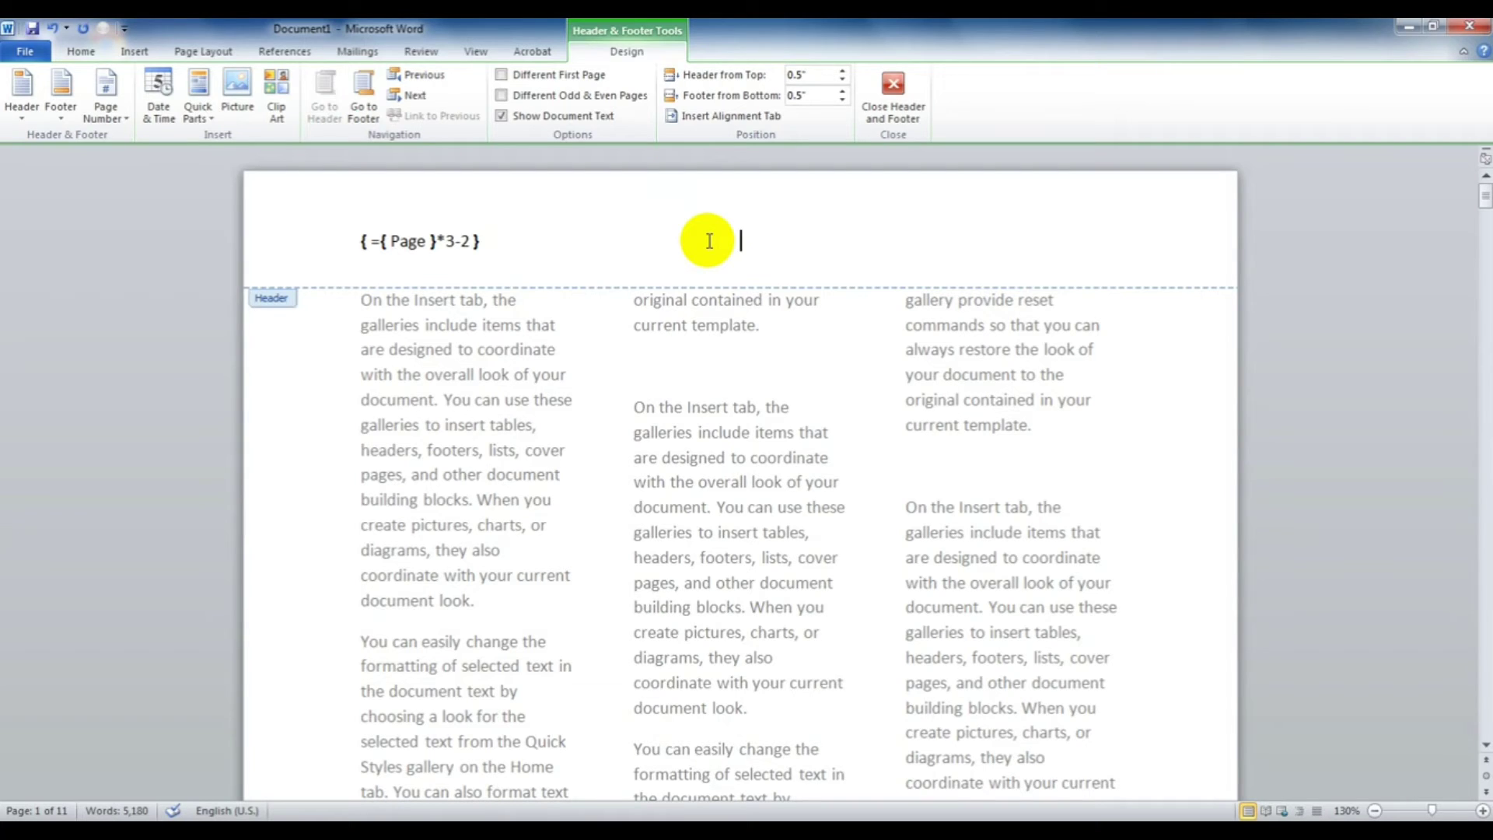
# Add the centre header field {=PAGE*3-1} and the right field, then show results 1, 2, 3.
pyautogui.hotkey('ctrl', 'F9')
pyautogui.hotkey('ctrl', 'F9')
pyautogui.write('{ ={ Page')
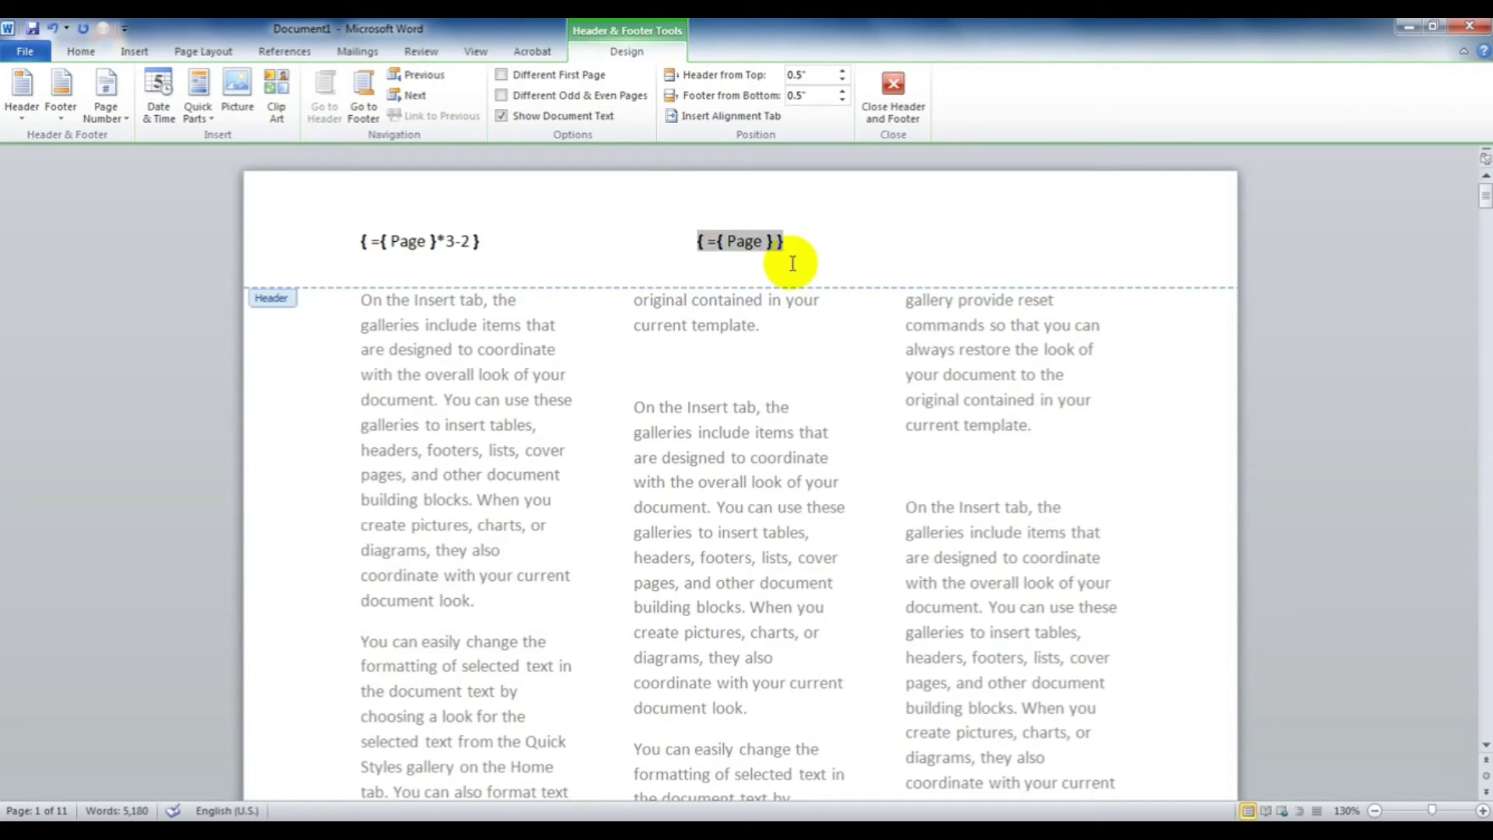
pyautogui.click(776, 242)
pyautogui.write('*')
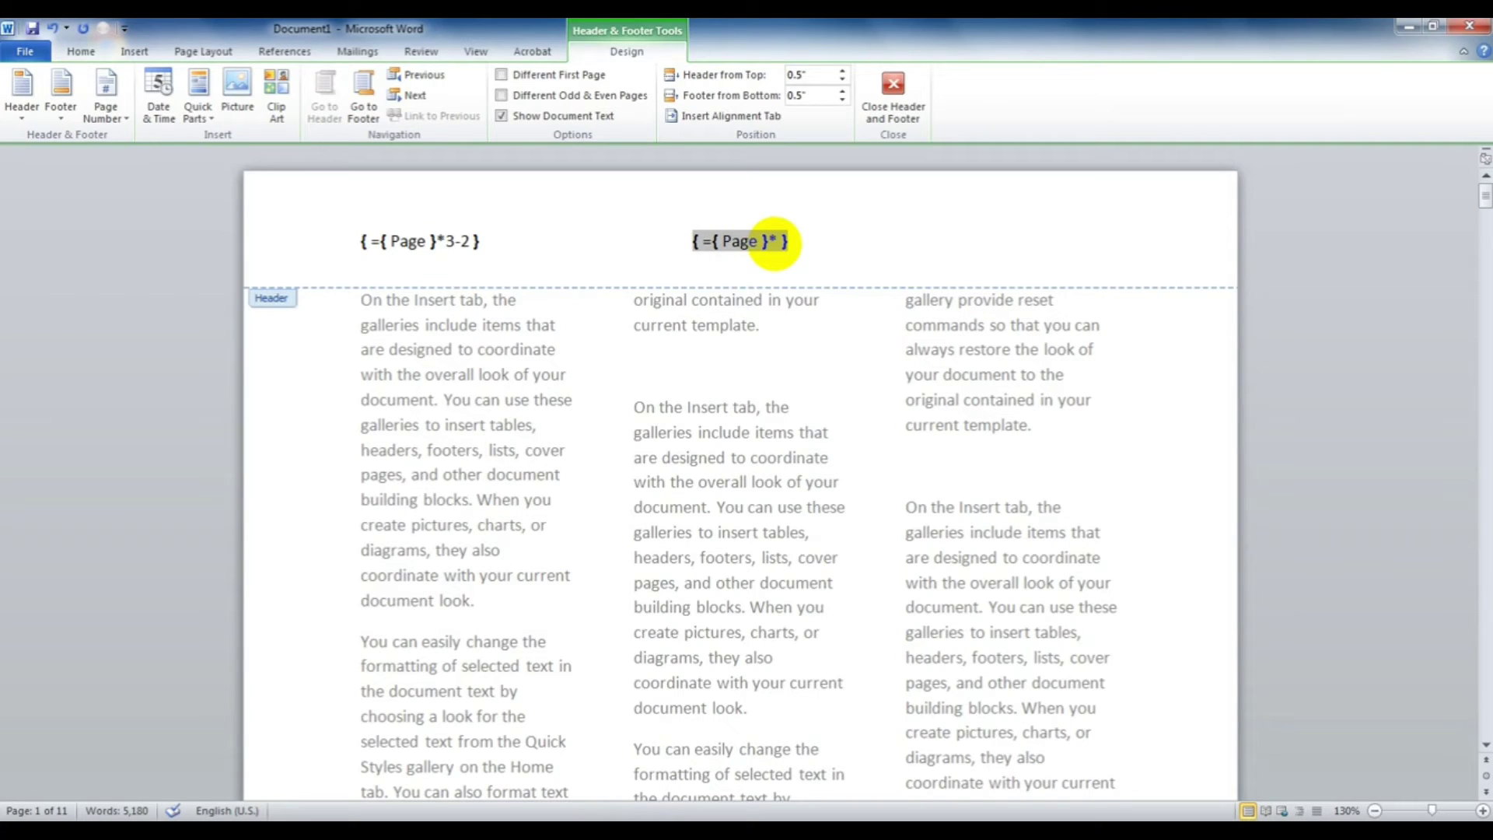
pyautogui.write('3-1')
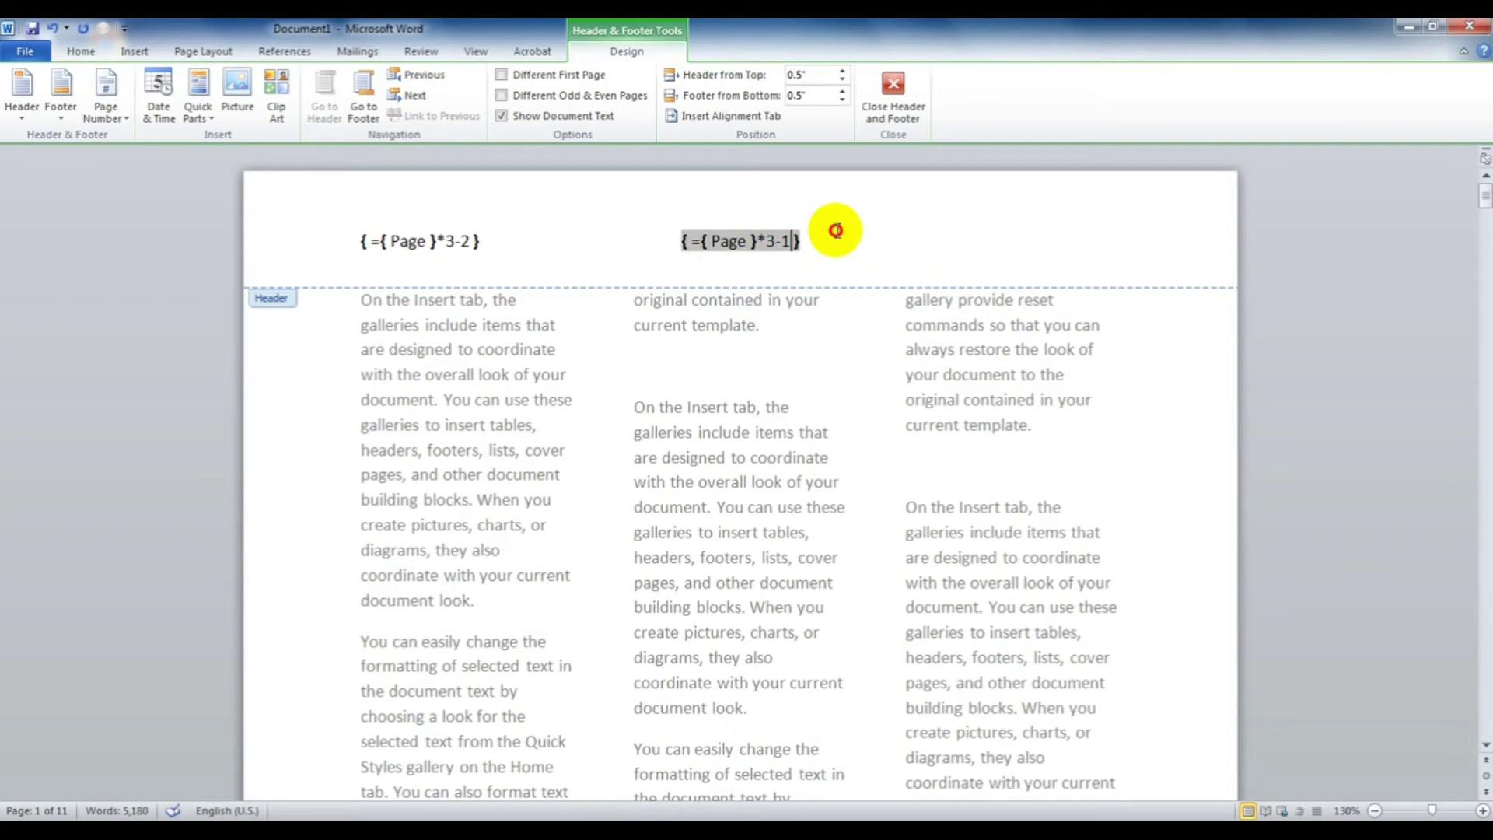
pyautogui.click(835, 230)
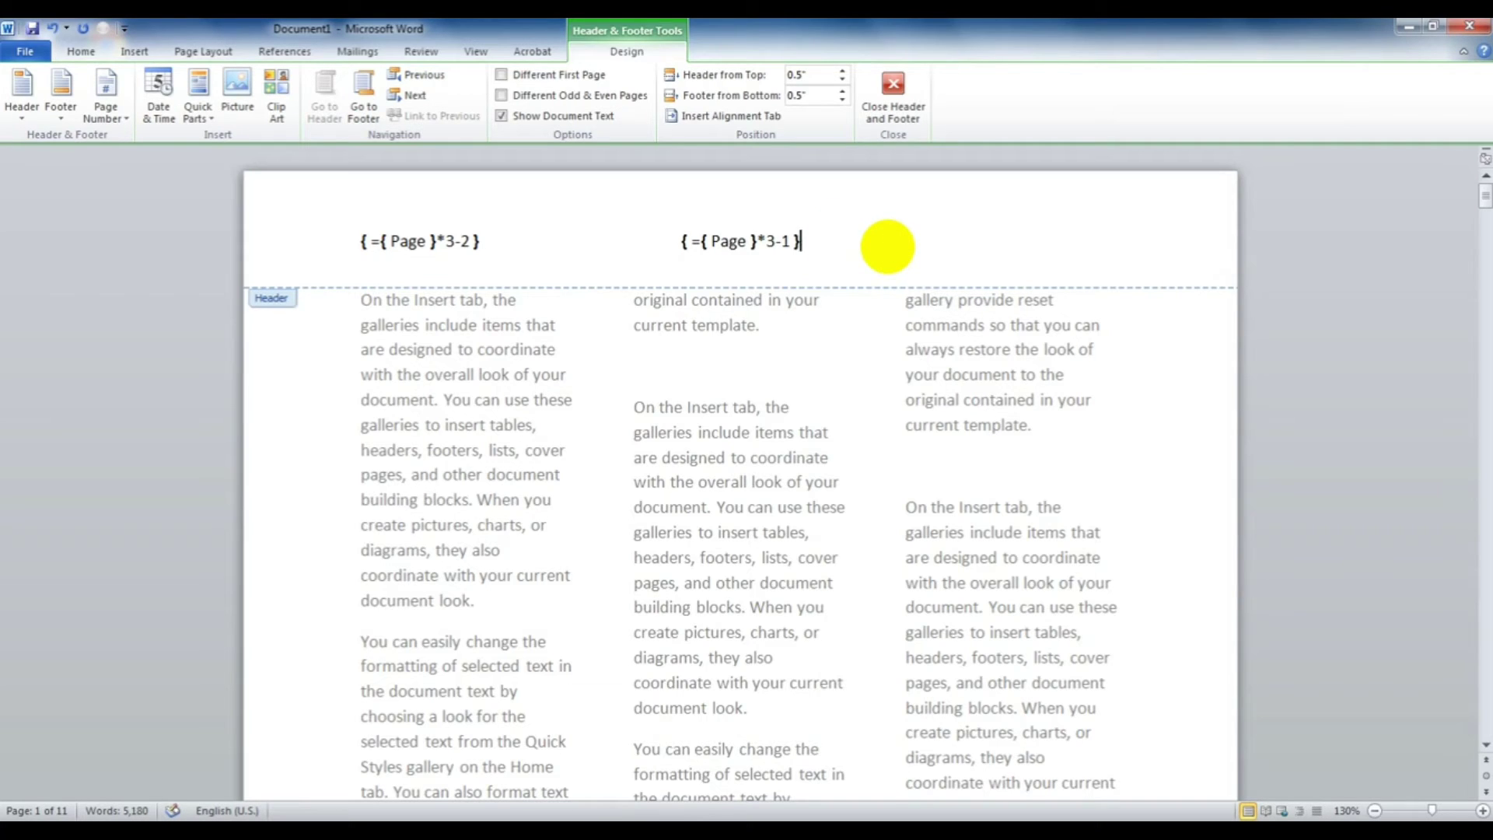
pyautogui.click(926, 242)
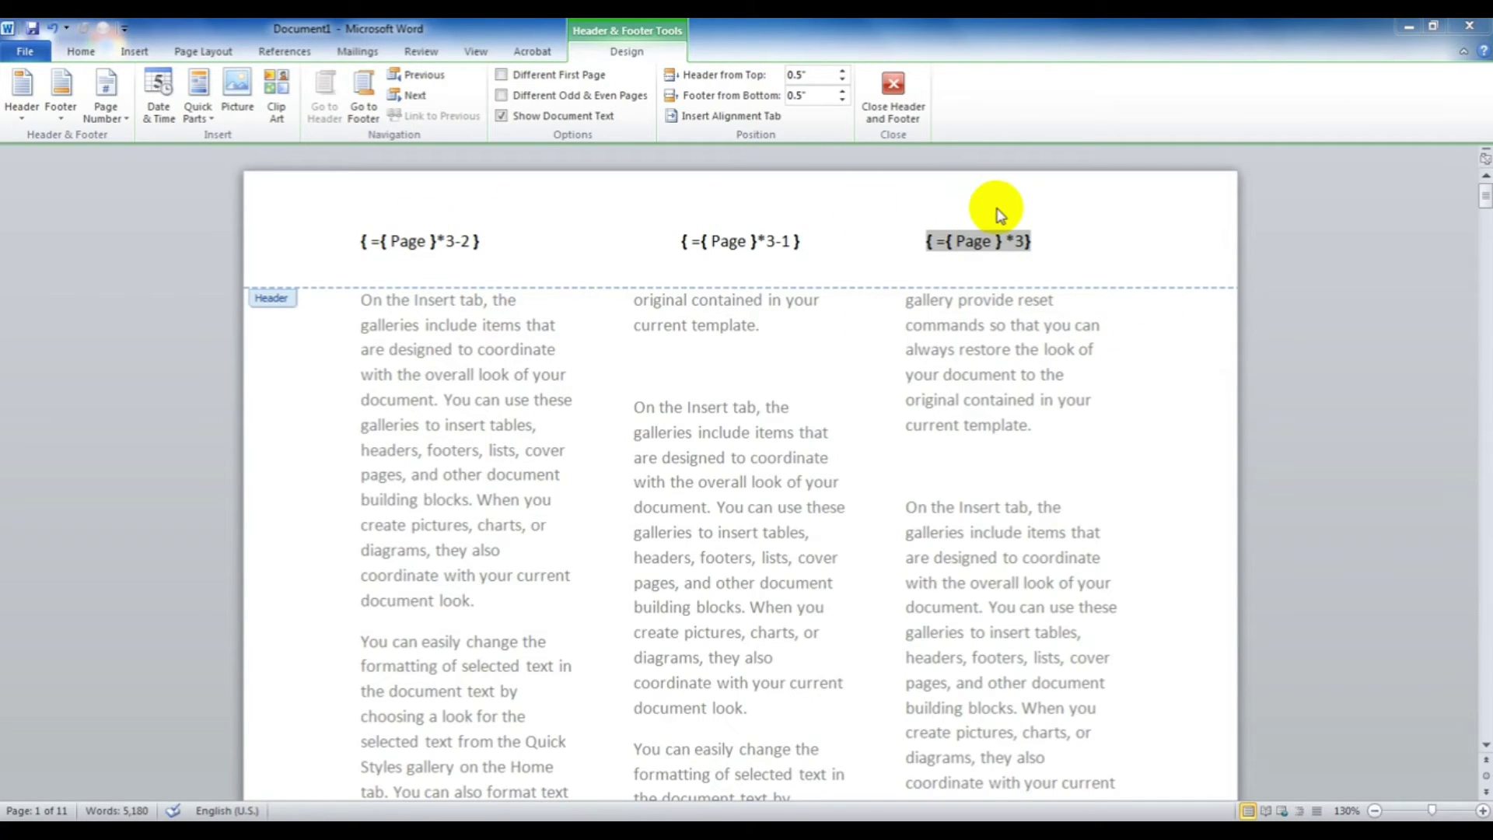
pyautogui.hotkey('alt', 'F9')
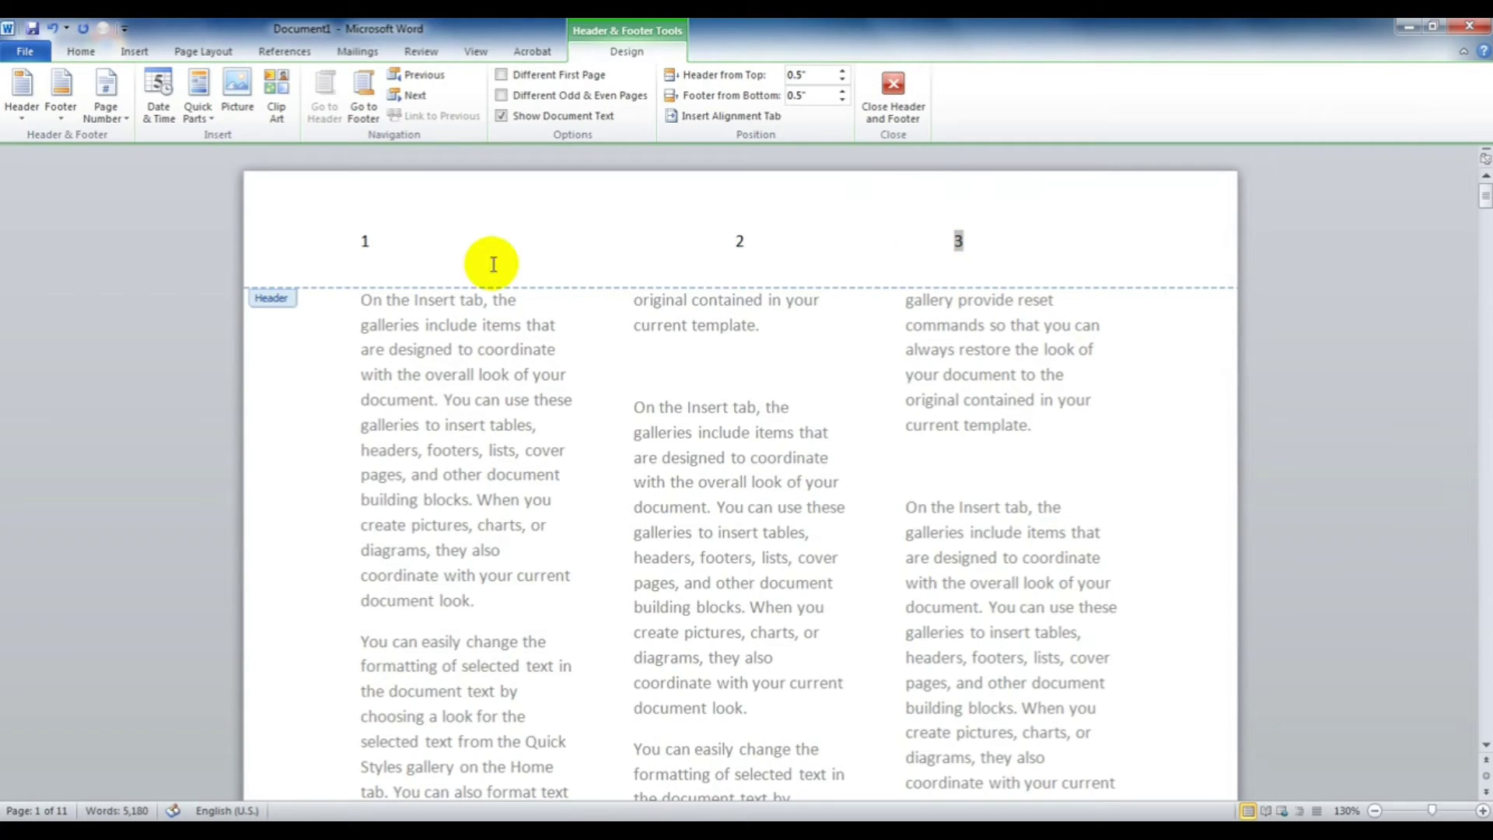
# Check that pages show 4-6 and 7-9, then return to page 1 and display the header field codes.
pyautogui.click(392, 232)
pyautogui.scroll(-3, 956, 276)
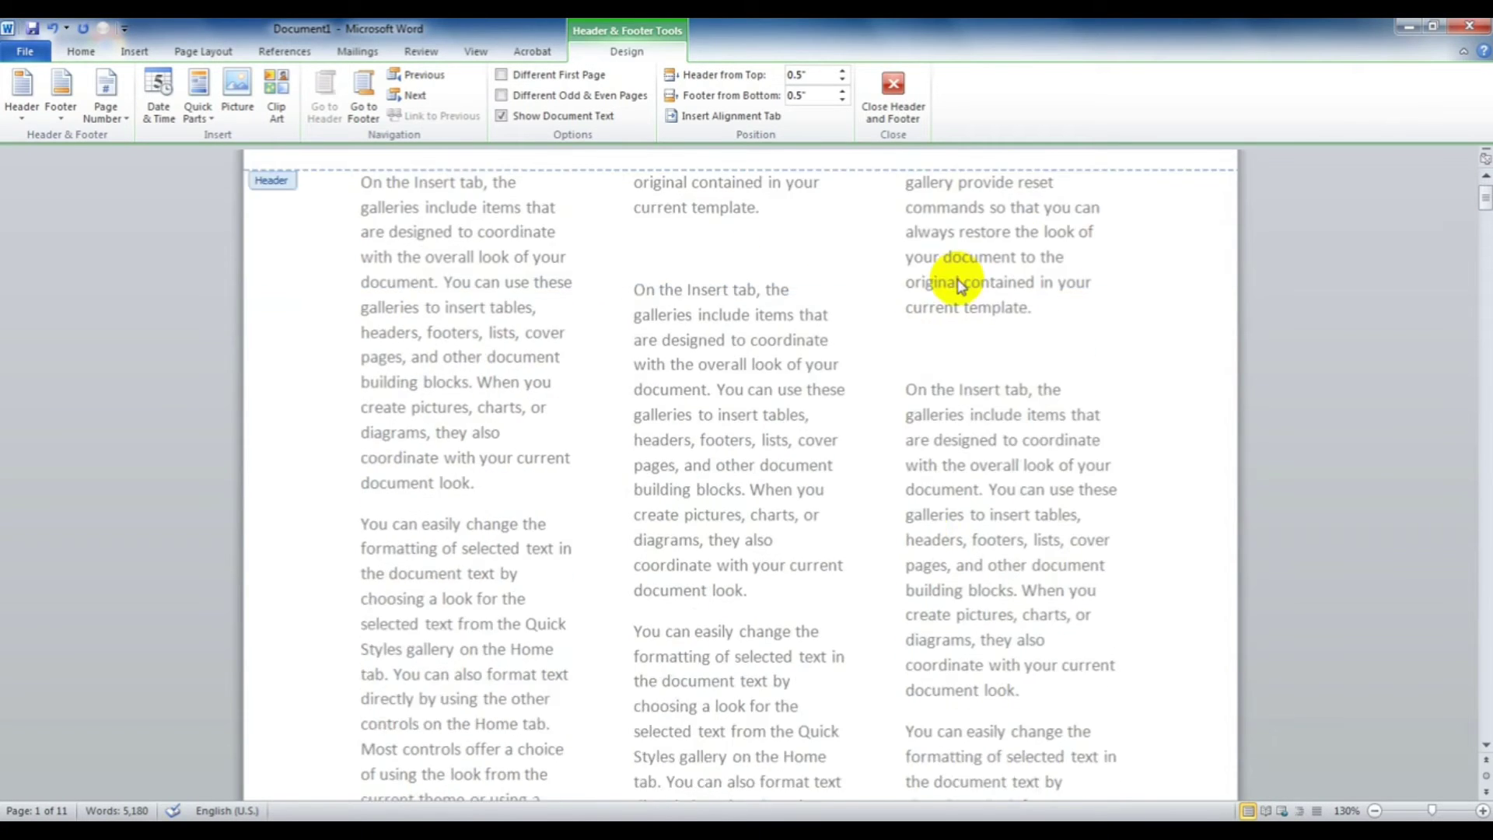
pyautogui.scroll(-4, 860, 334)
pyautogui.scroll(-4, 521, 491)
pyautogui.scroll(-4, 995, 500)
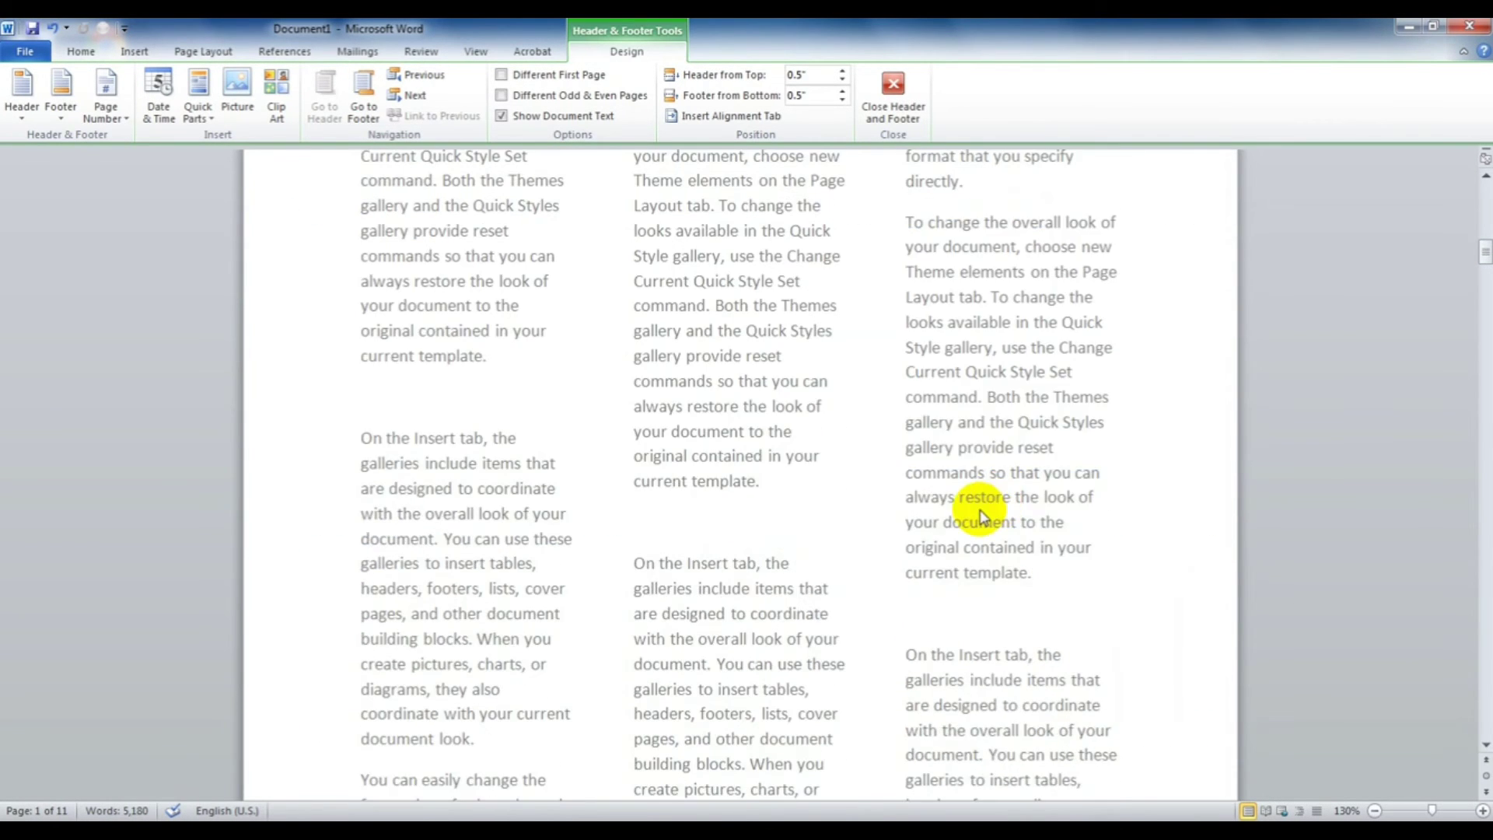
pyautogui.scroll(-5, 801, 536)
pyautogui.scroll(-3, 699, 552)
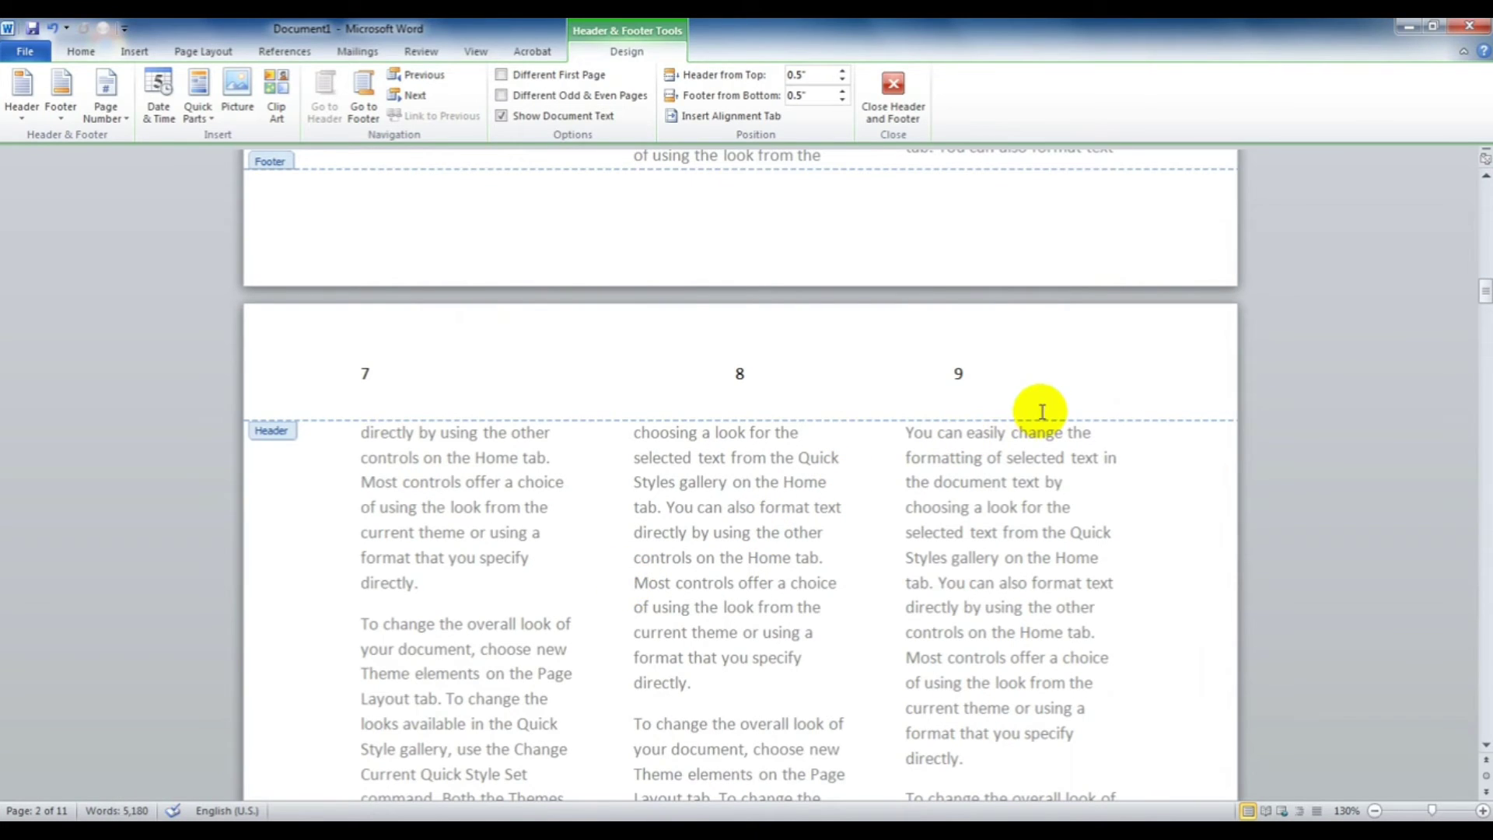
pyautogui.moveTo(1485, 294); pyautogui.dragTo(1485, 195)
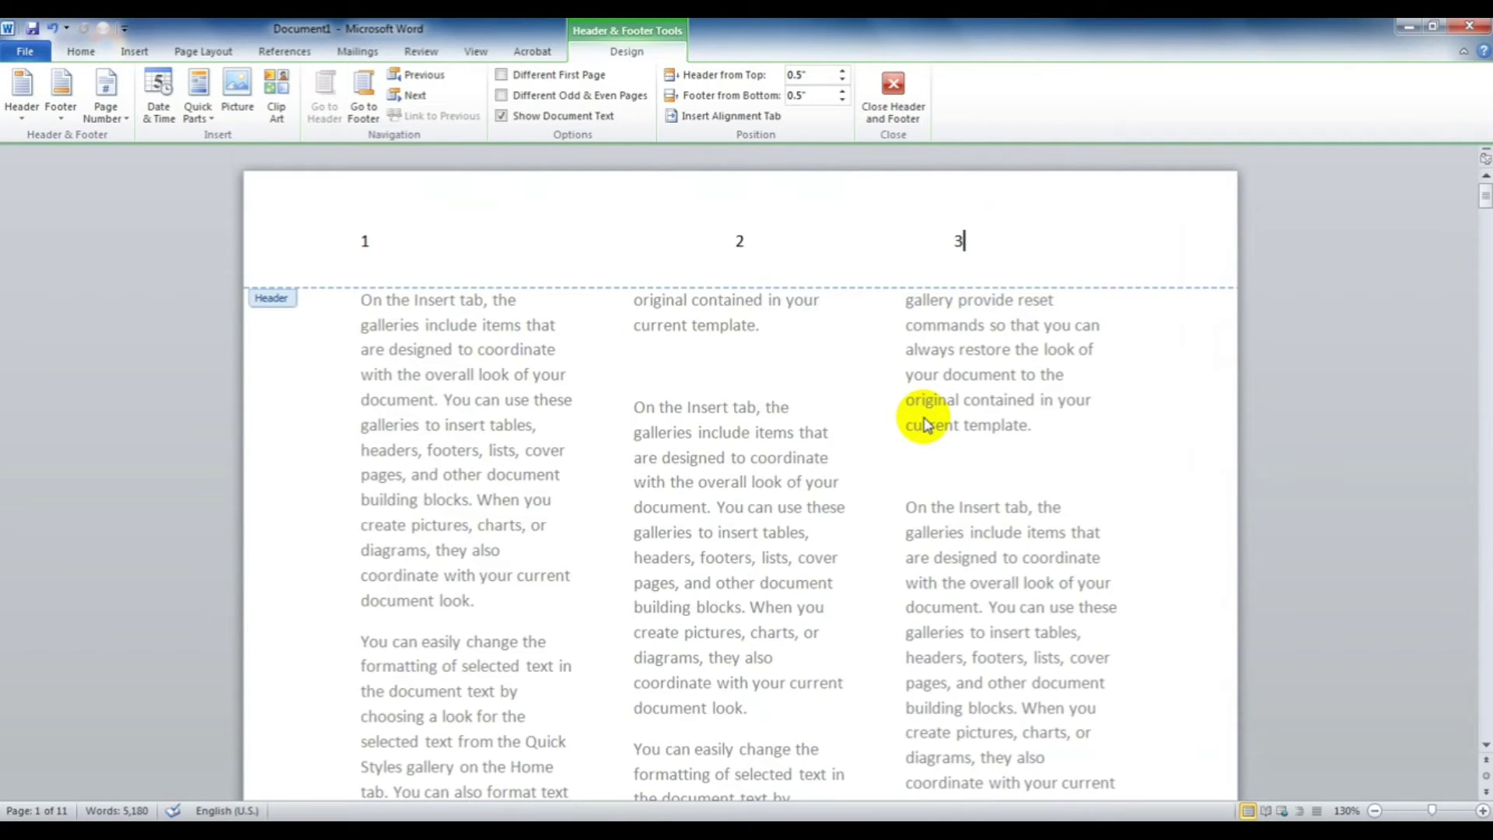
pyautogui.hotkey('alt', 'F9')
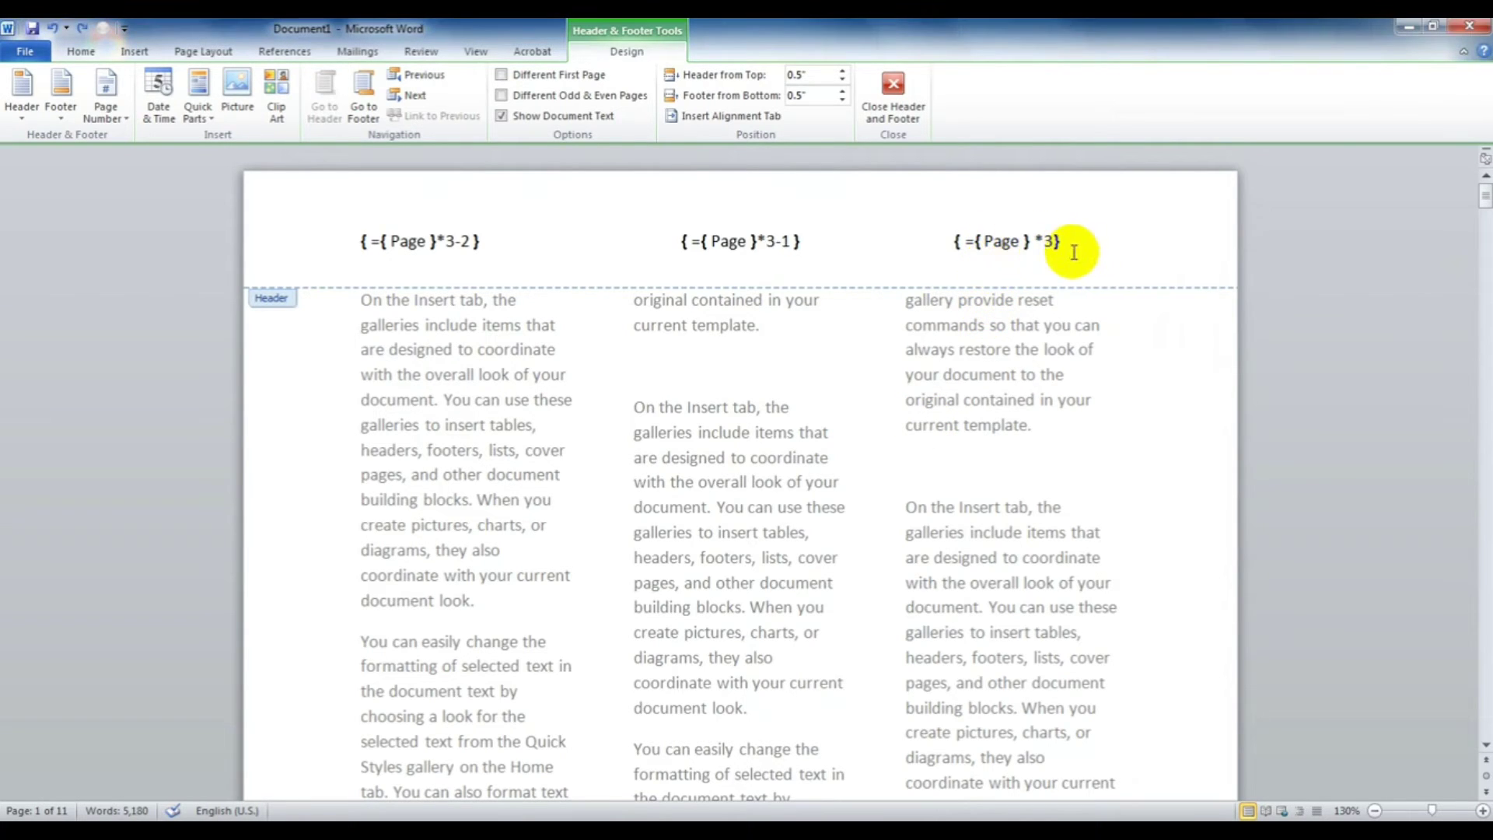
# Change the header formulas to PAGE*3-3, PAGE*3-2 and PAGE*3-1.
pyautogui.click(394, 241)
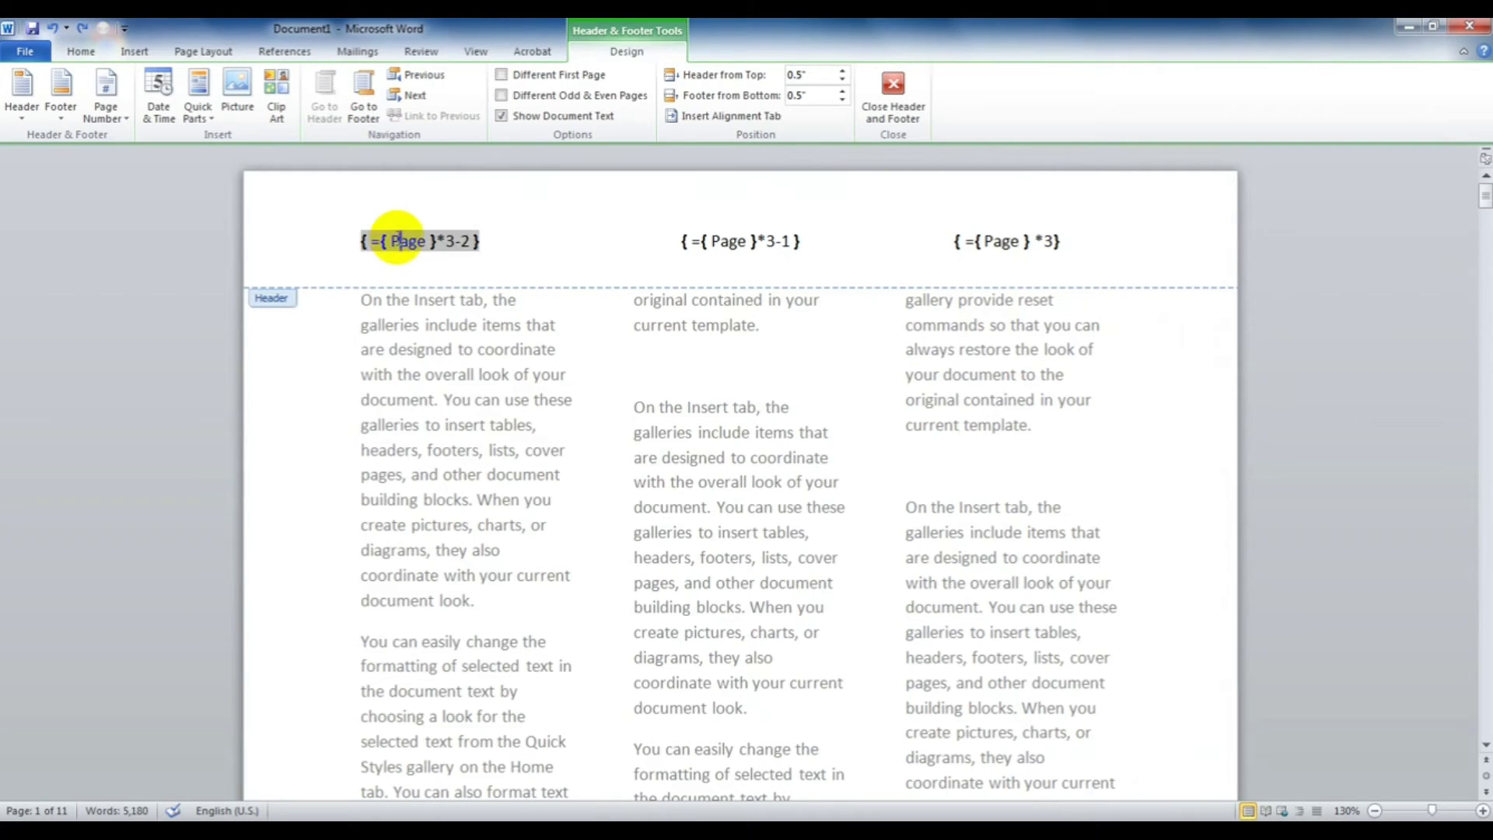
pyautogui.click(684, 242)
pyautogui.click(1027, 241)
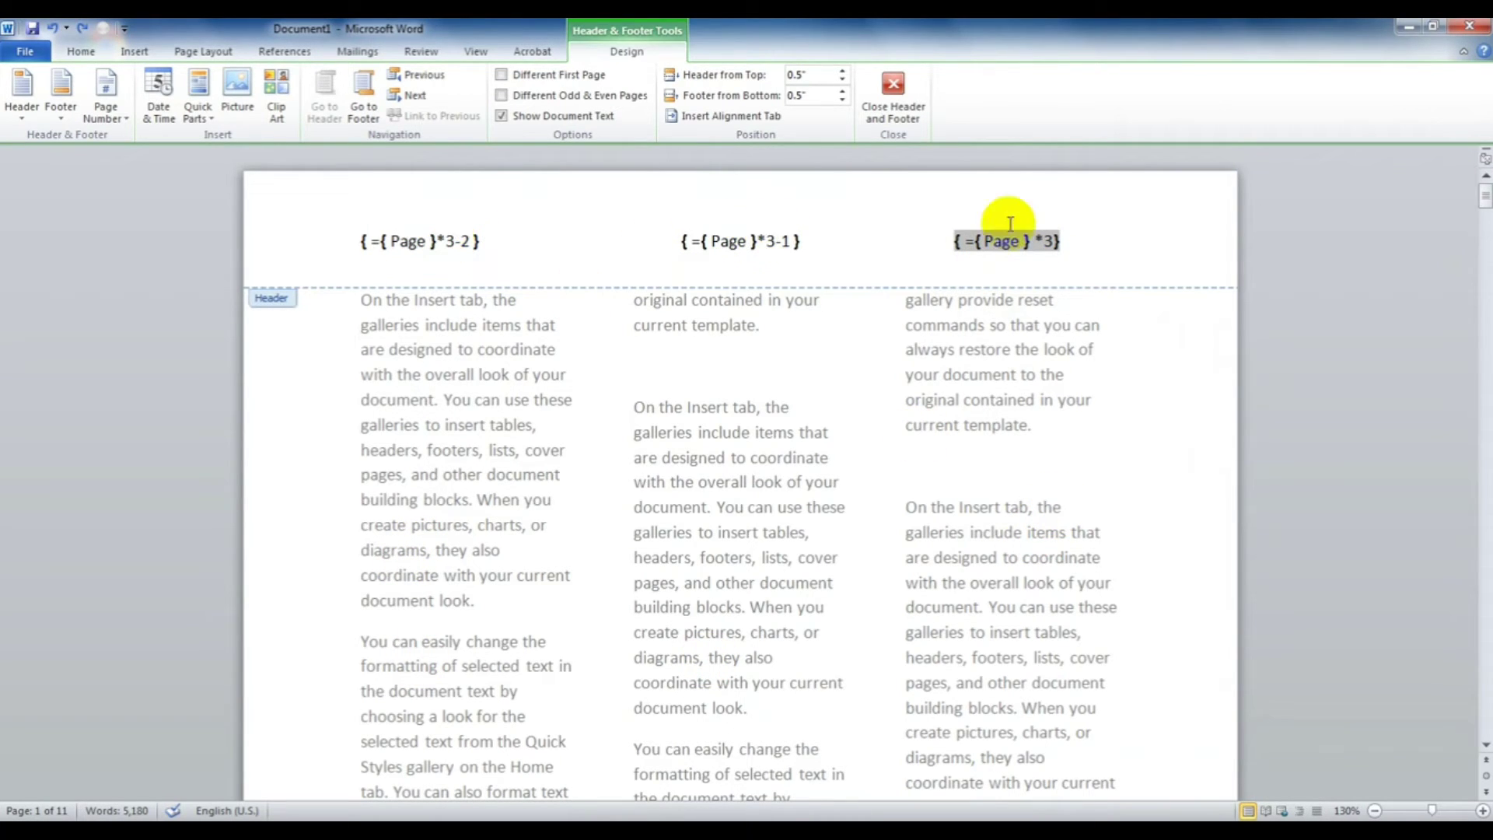
pyautogui.click(473, 241)
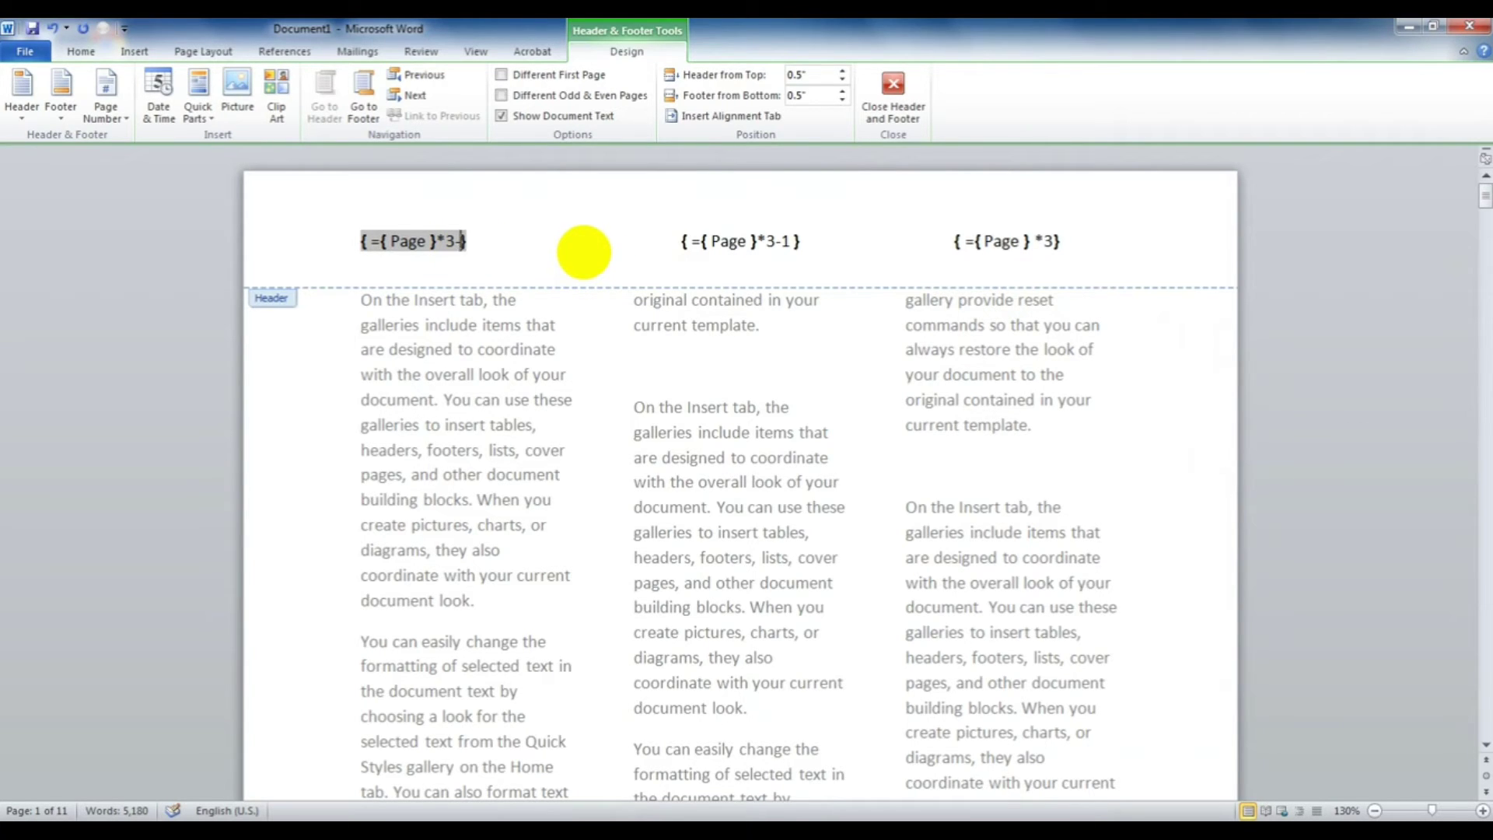
pyautogui.write('3')
pyautogui.click(792, 241)
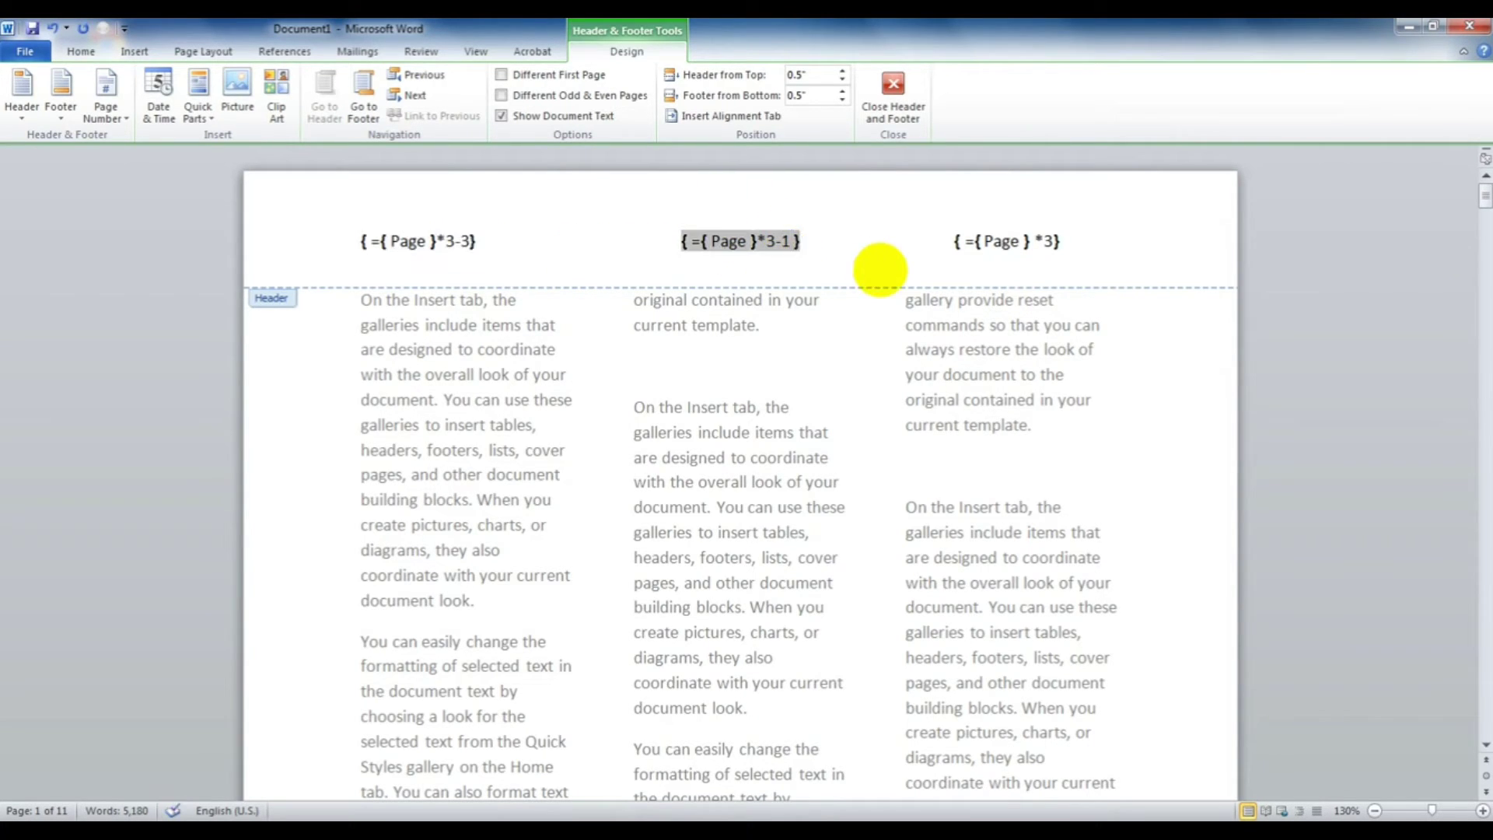
pyautogui.press('BackSpace')
pyautogui.write('2')
pyautogui.click(1056, 241)
pyautogui.write('-1')
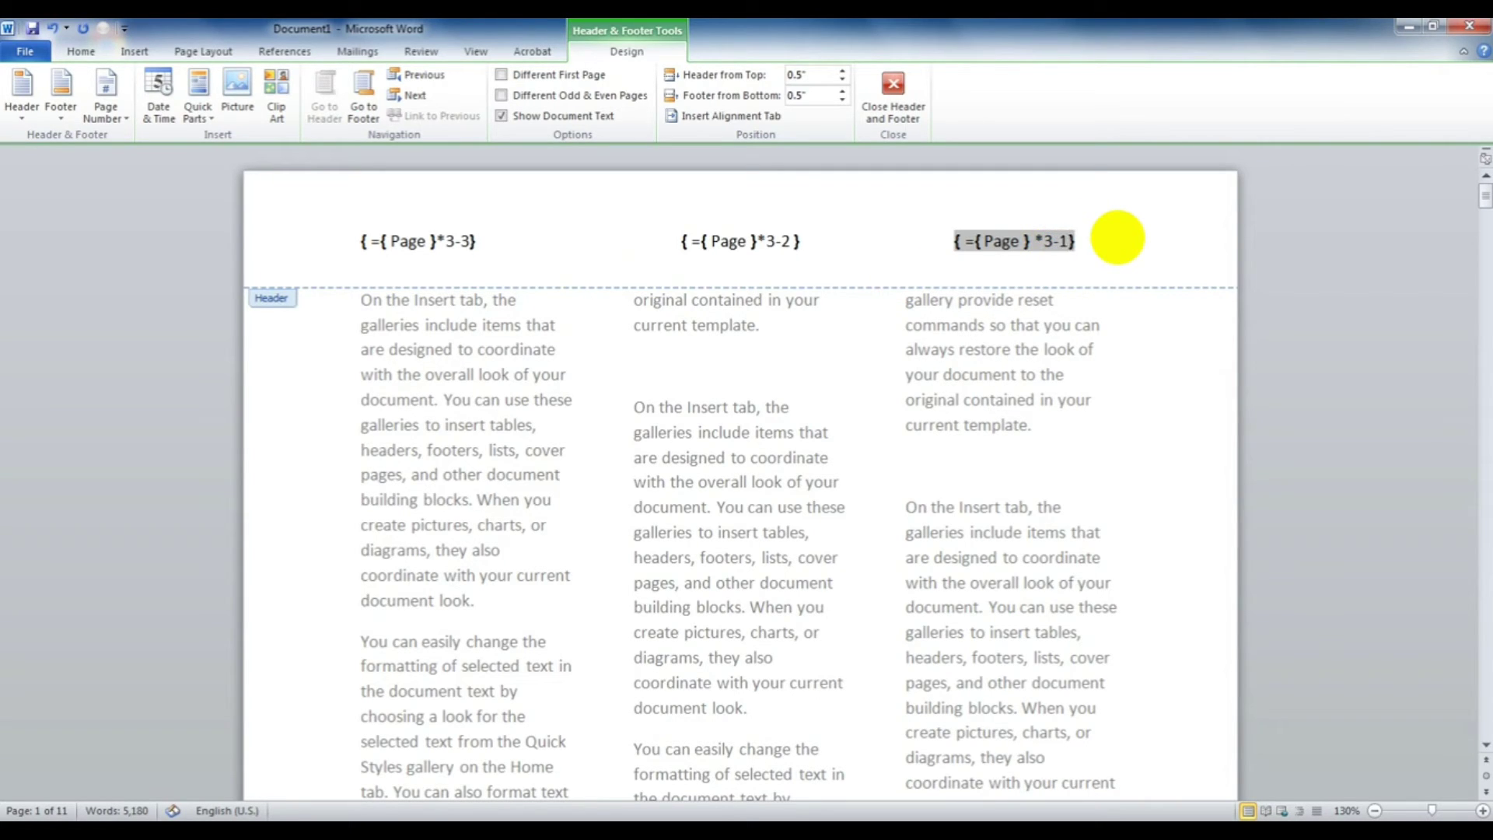
# Display the field results and check that page one reads 0, 1, 2 and page two 3, 4, 5.
pyautogui.hotkey('alt', 'F9')
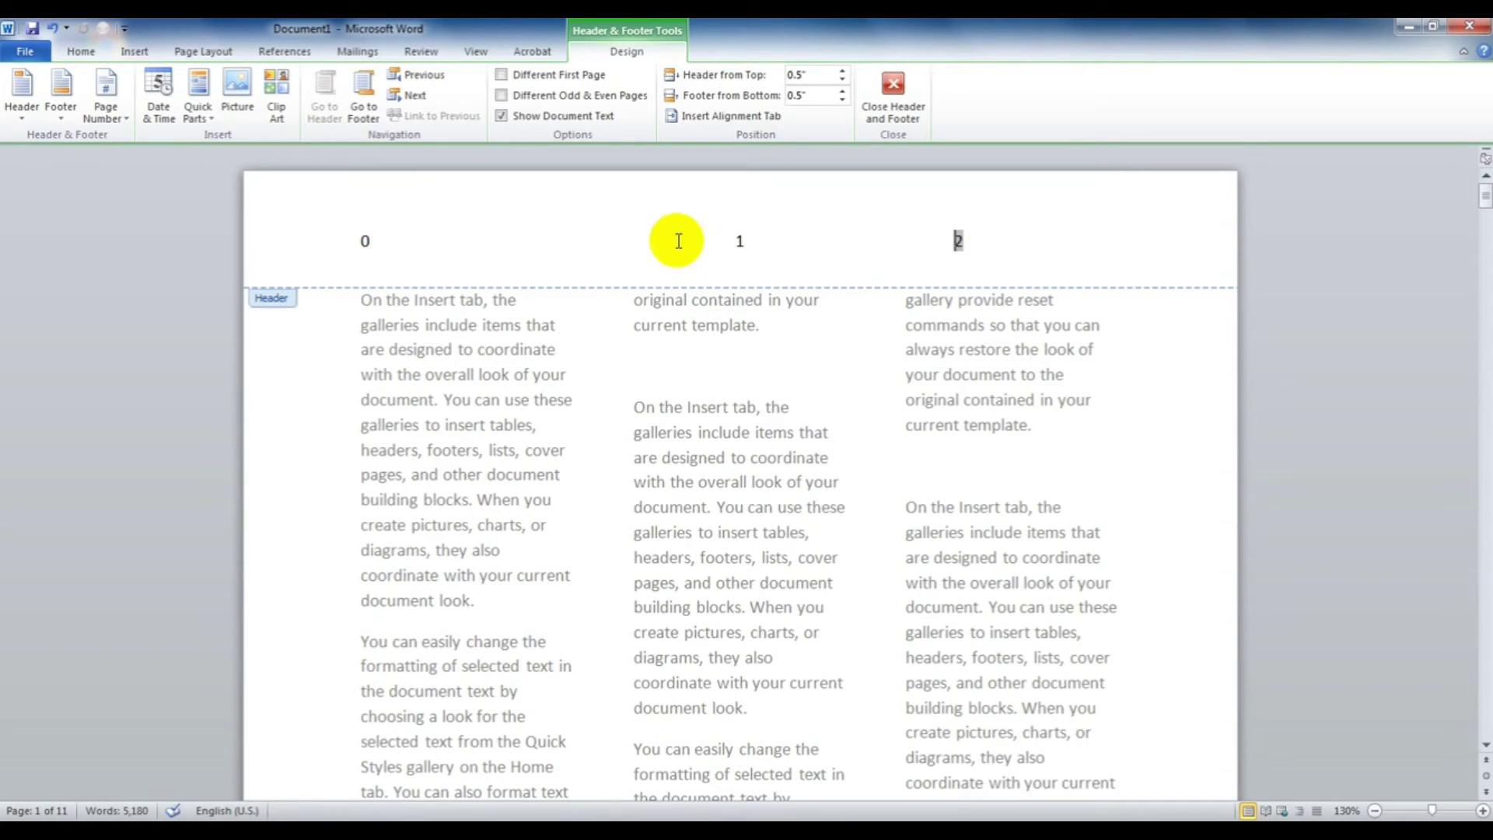
pyautogui.scroll(-5, 809, 426)
pyautogui.scroll(-5, 657, 499)
pyautogui.scroll(-5, 623, 517)
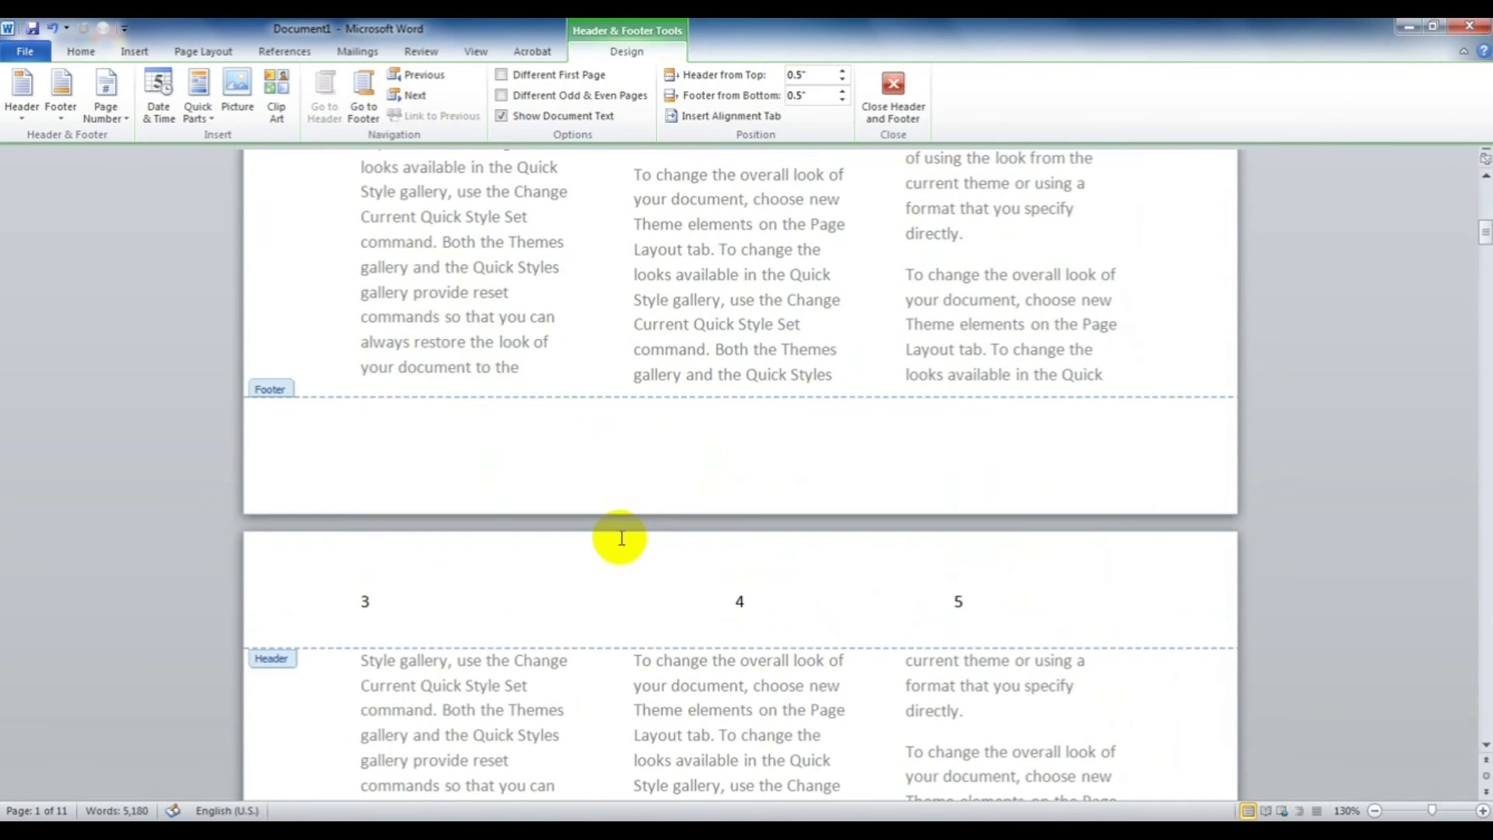
pyautogui.scroll(-10, 910, 591)
pyautogui.scroll(-10, 878, 567)
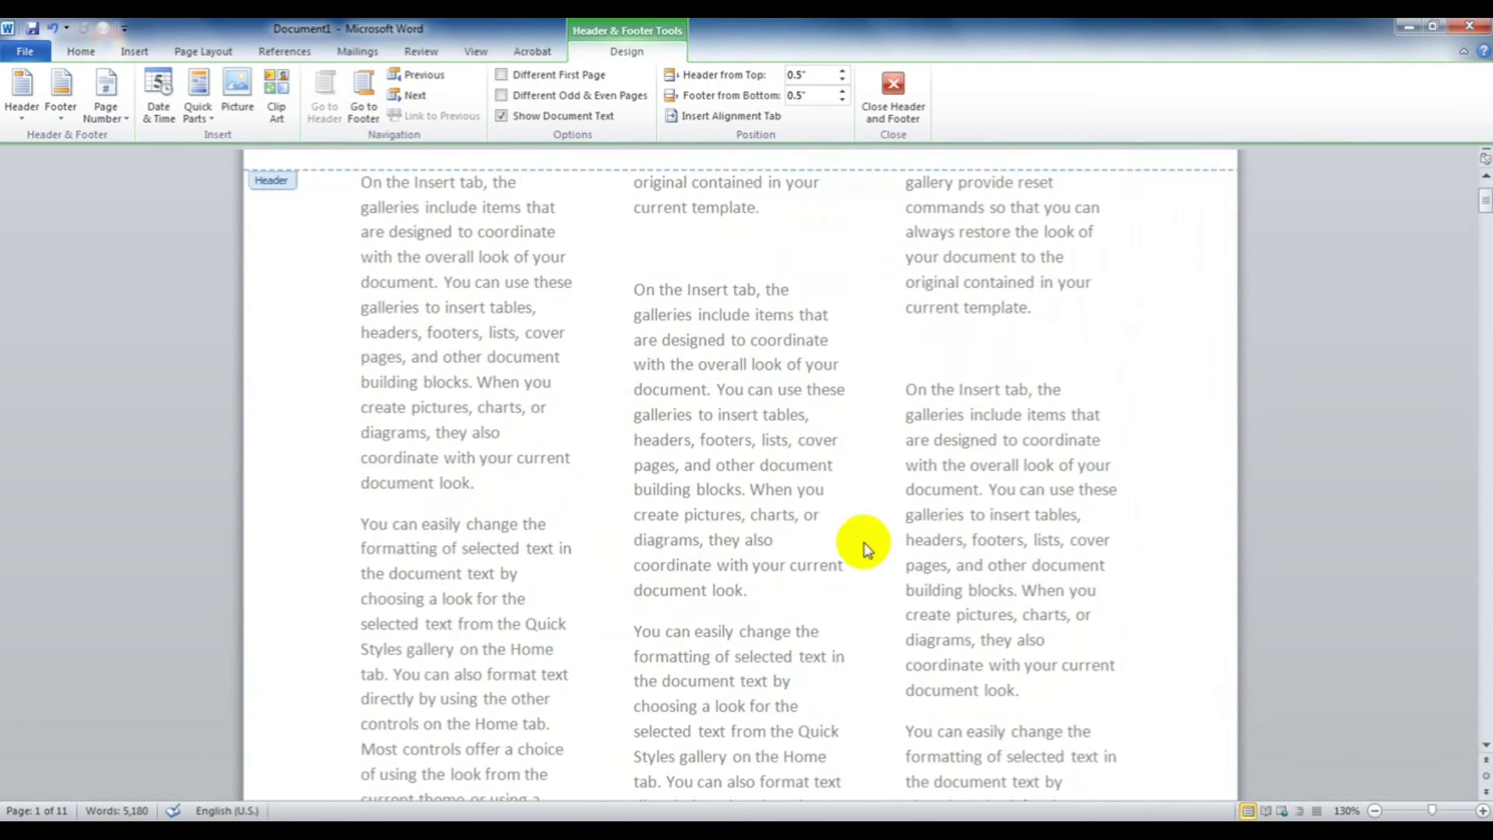
pyautogui.scroll(2, 817, 467)
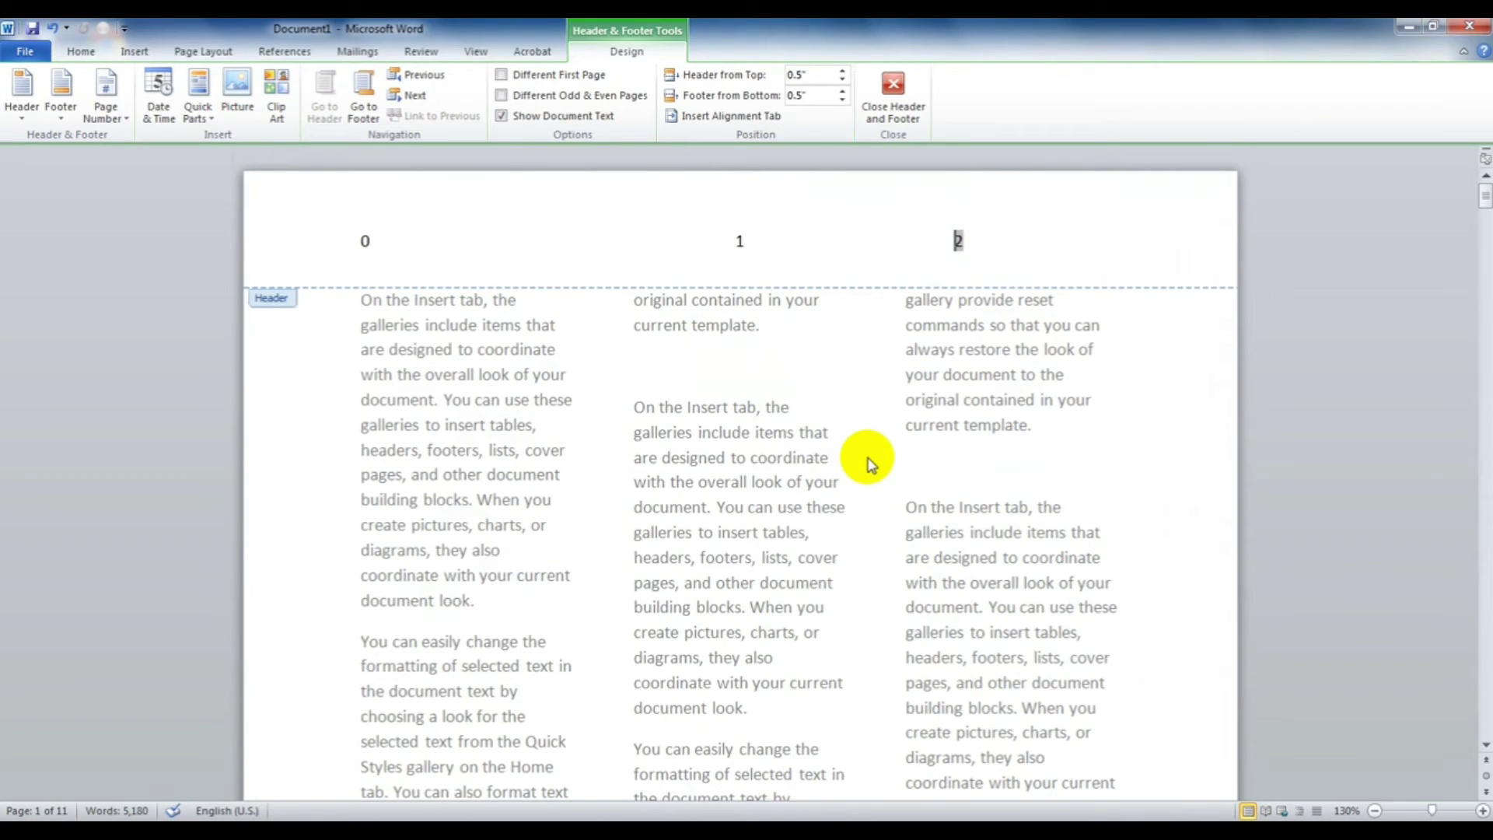
# Close header editing and browse the Transcend and Austin cover pages in the Building Blocks Organizer.
pyautogui.click(893, 94)
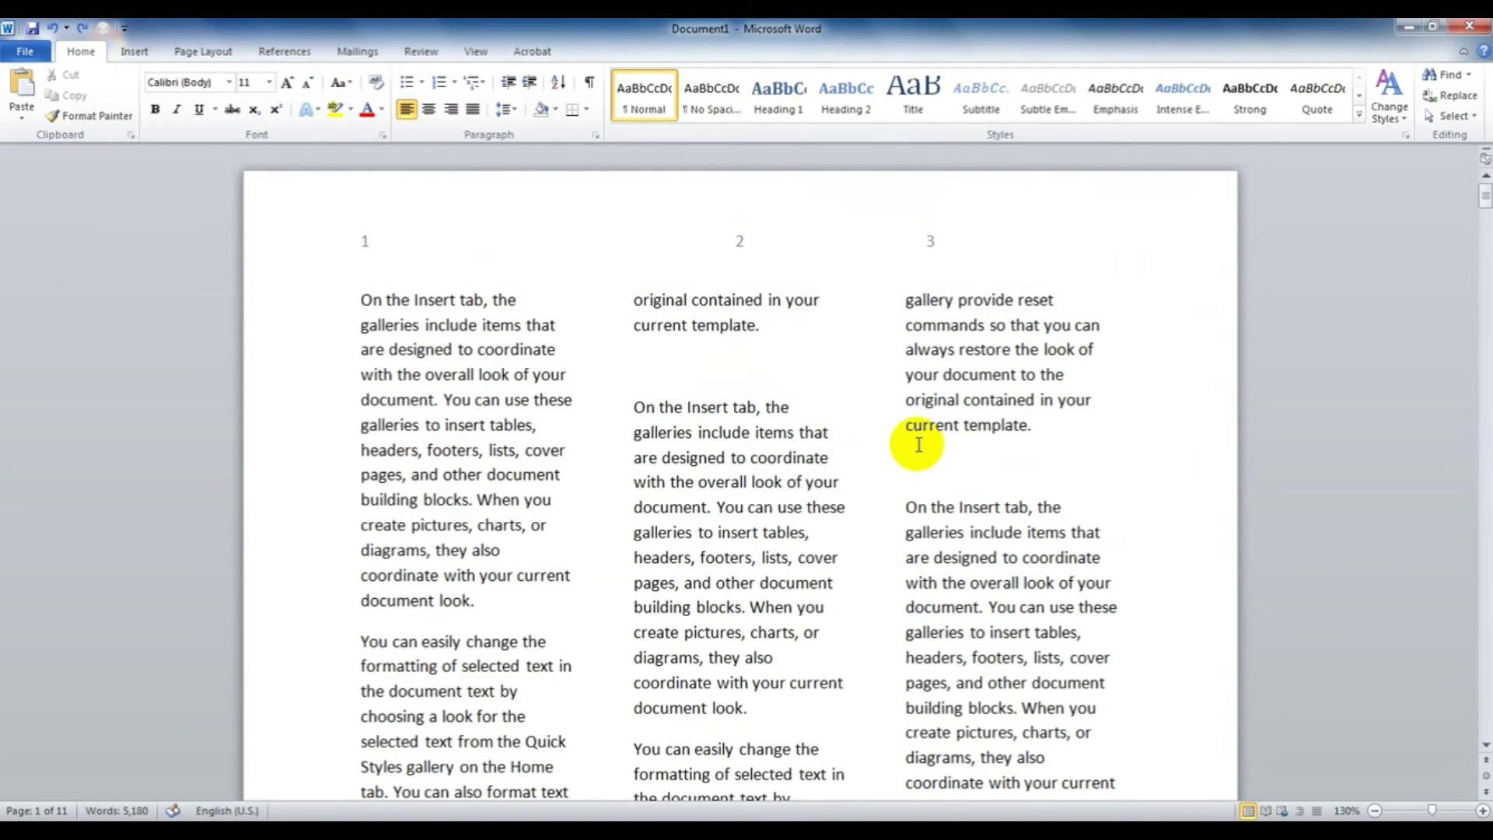
pyautogui.scroll(-4, 609, 343)
pyautogui.scroll(-5, 610, 343)
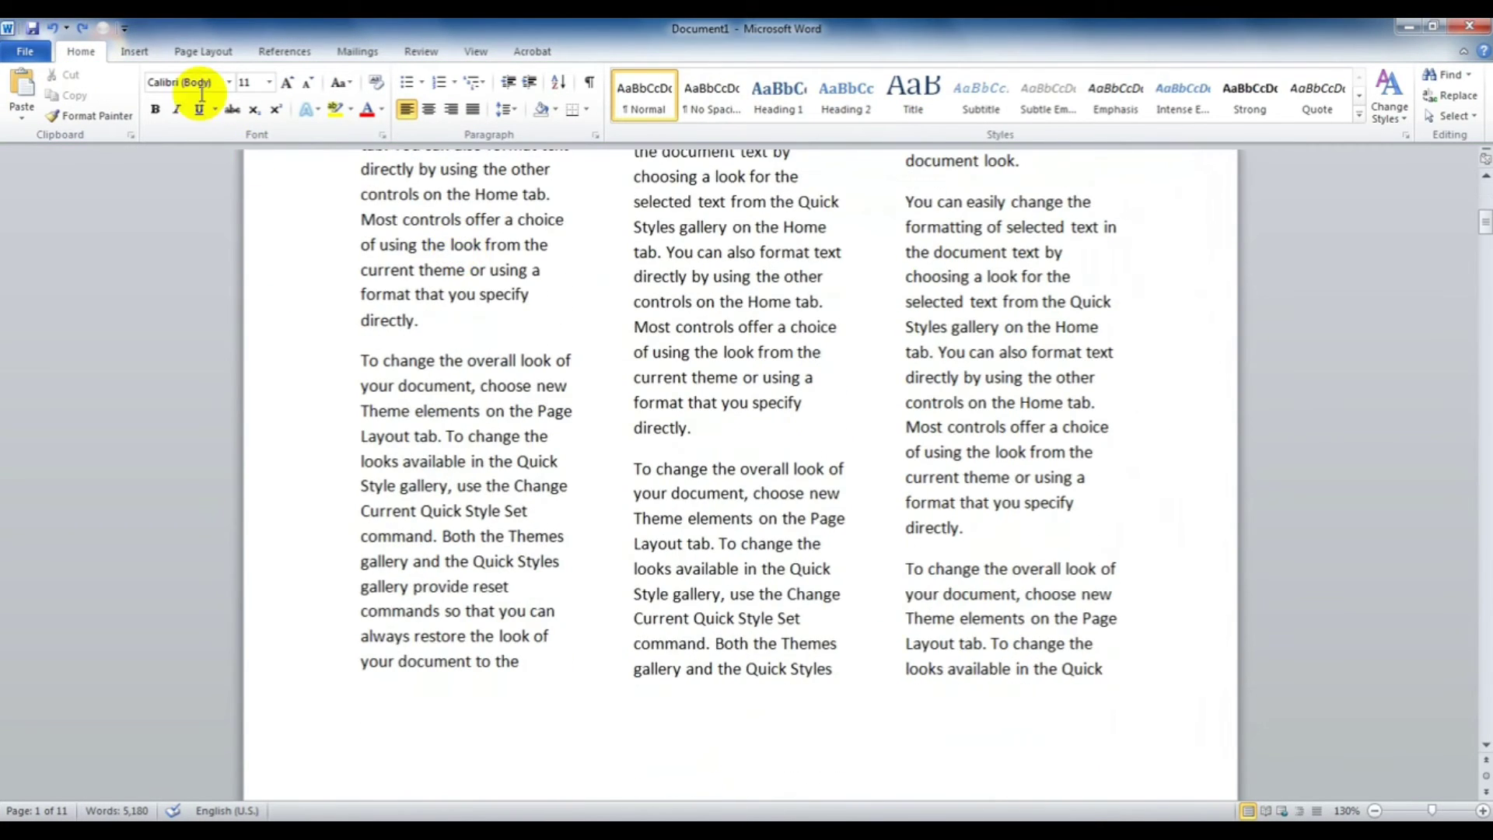
pyautogui.click(134, 52)
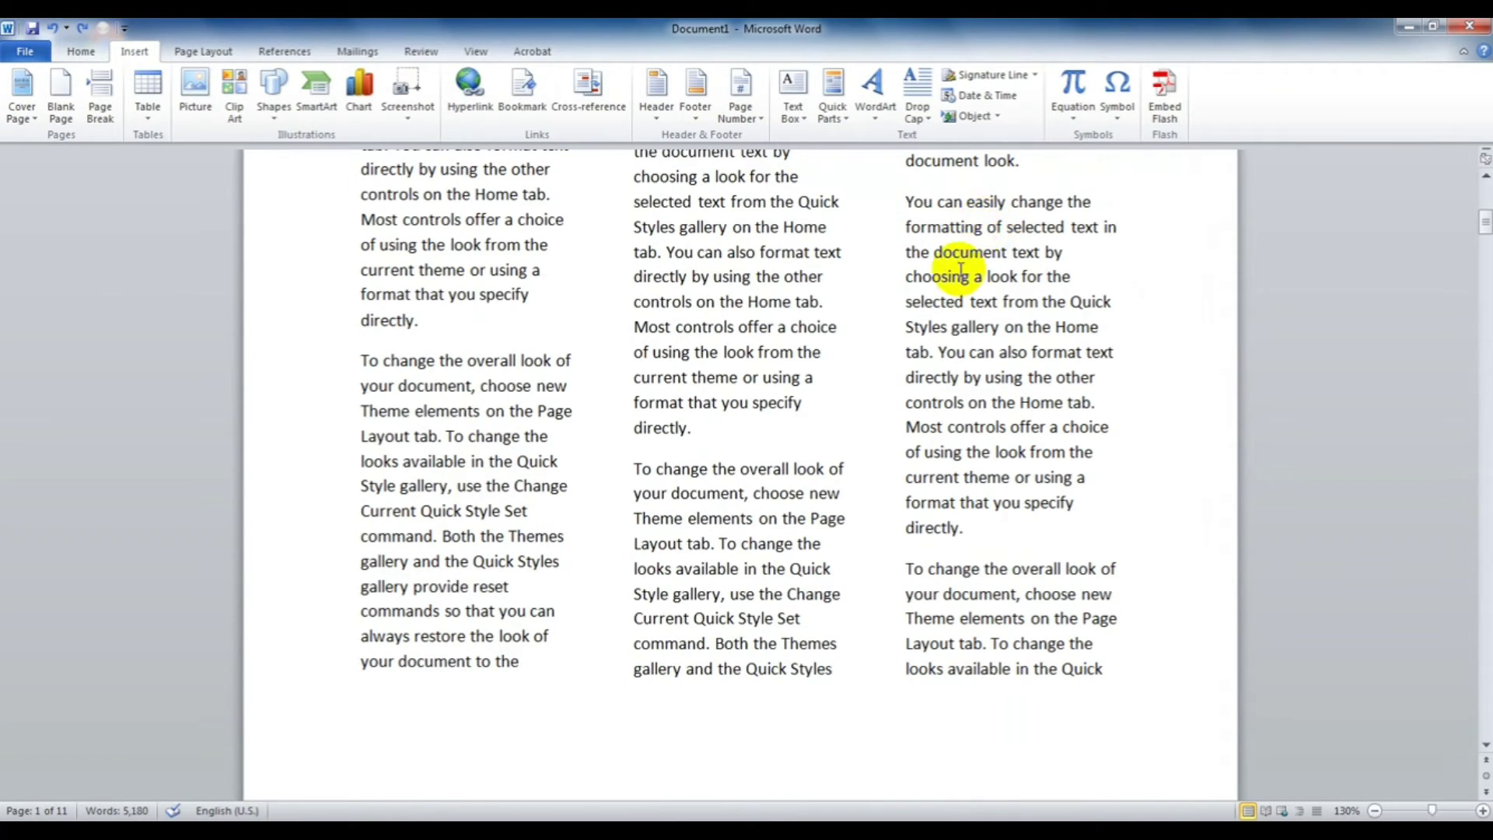
pyautogui.click(833, 101)
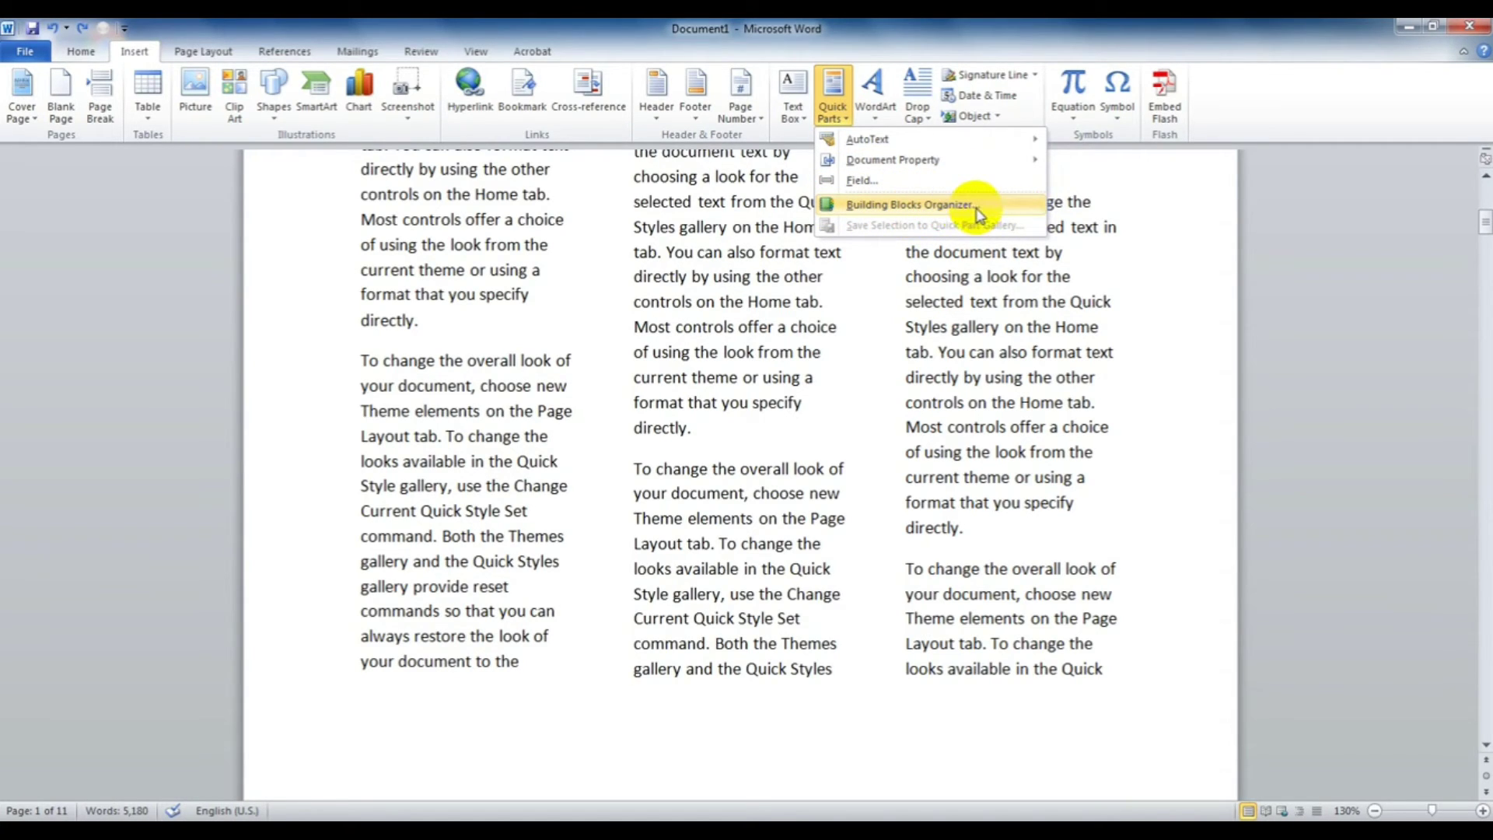
pyautogui.click(952, 206)
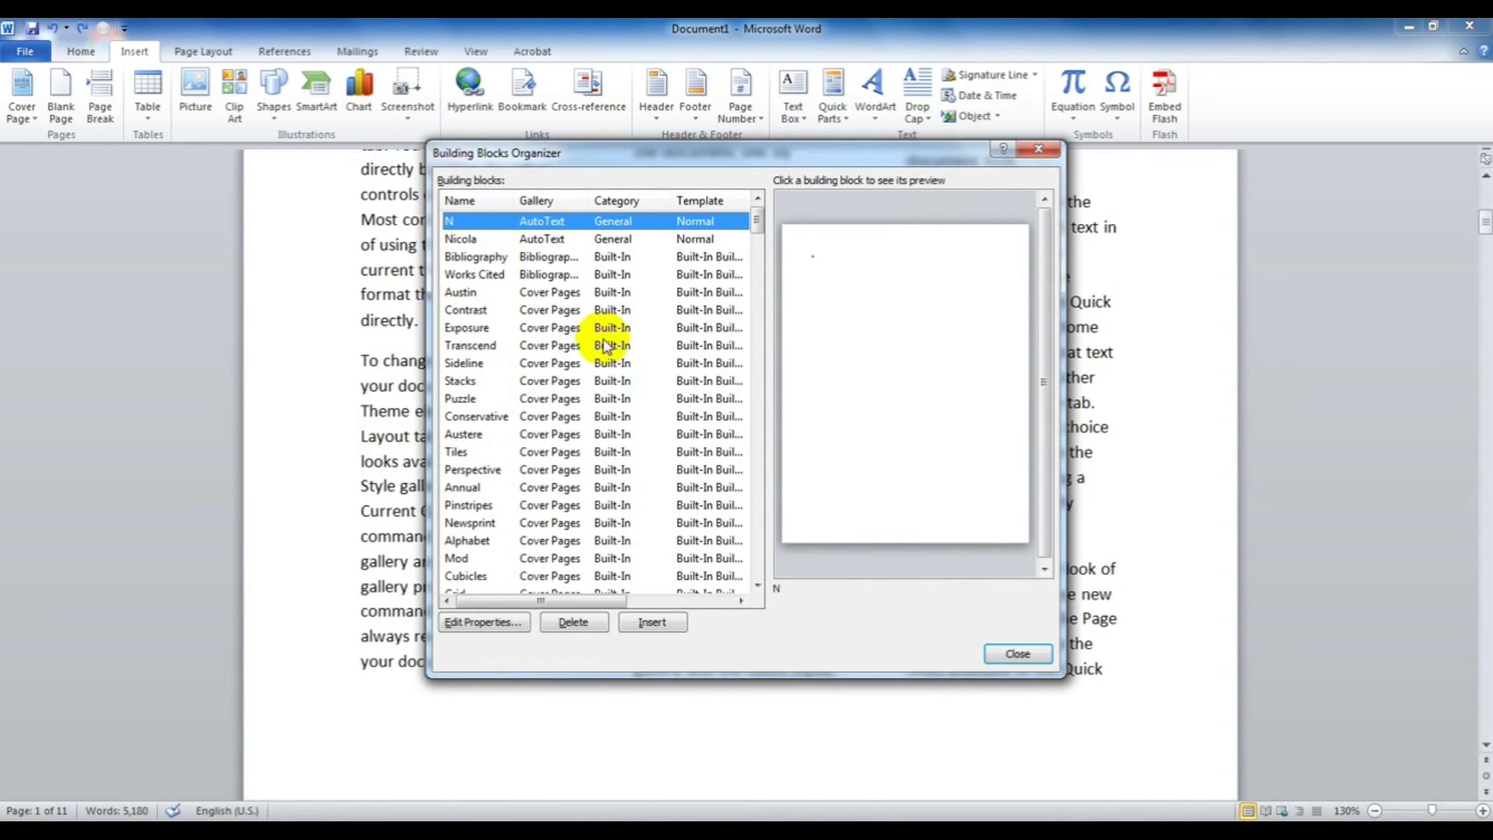
pyautogui.click(589, 346)
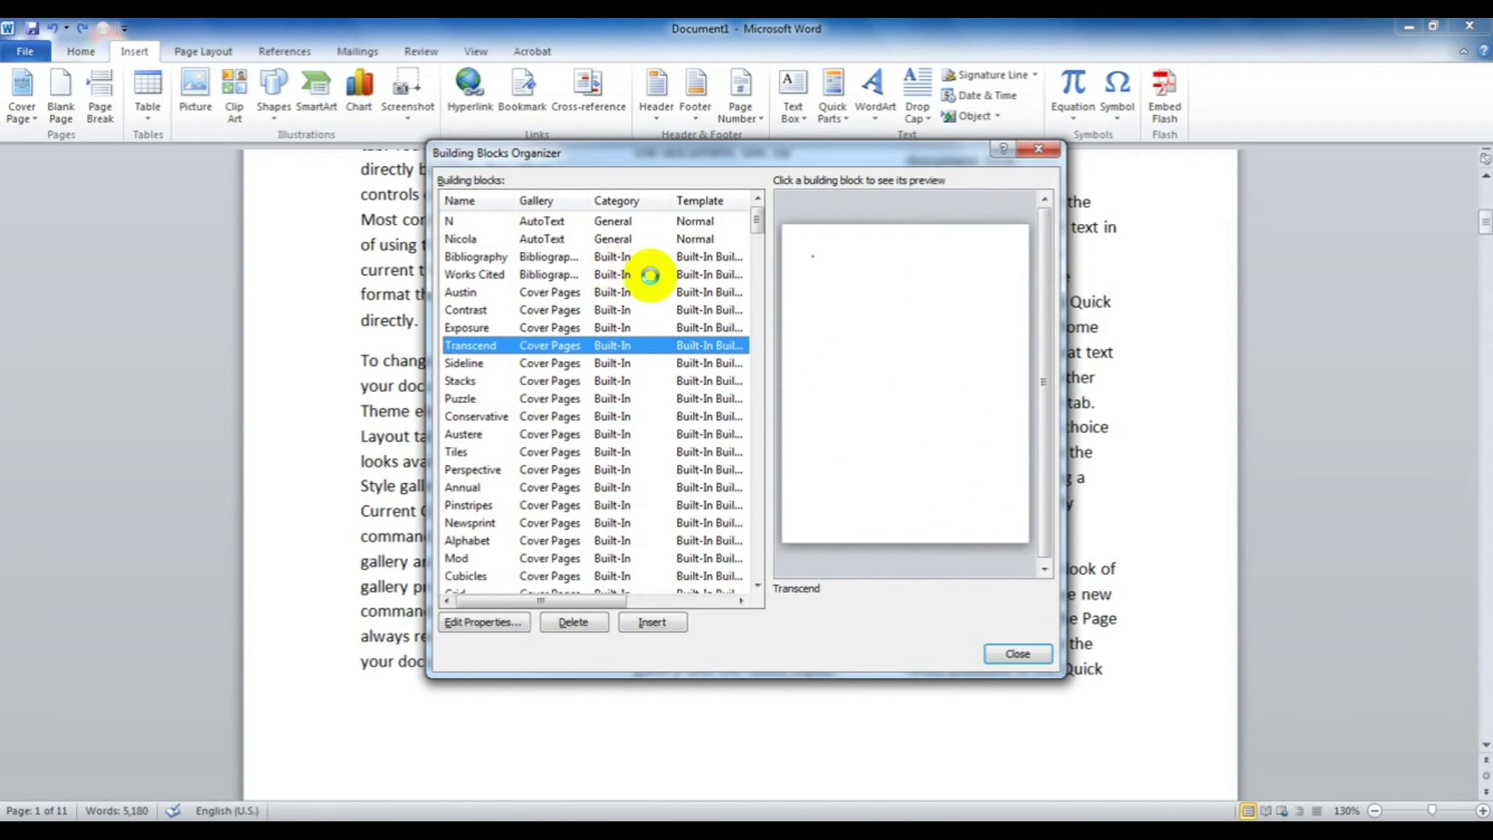
pyautogui.click(522, 293)
pyautogui.click(549, 345)
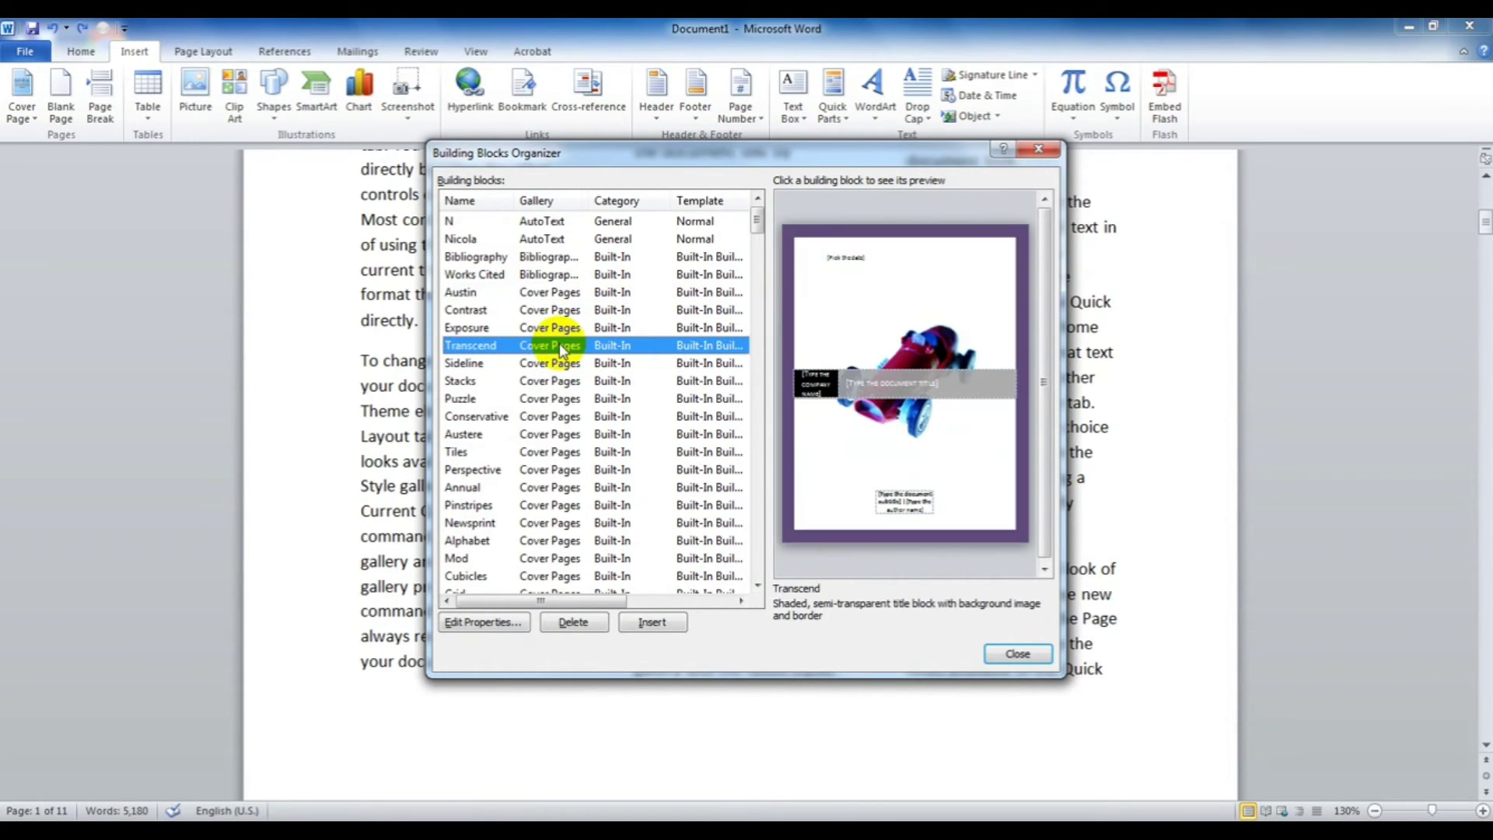
pyautogui.click(1009, 652)
# Reopen the Building Blocks Organizer and browse entries such as Puzzle and Quadratic Formula.
pyautogui.click(30, 109)
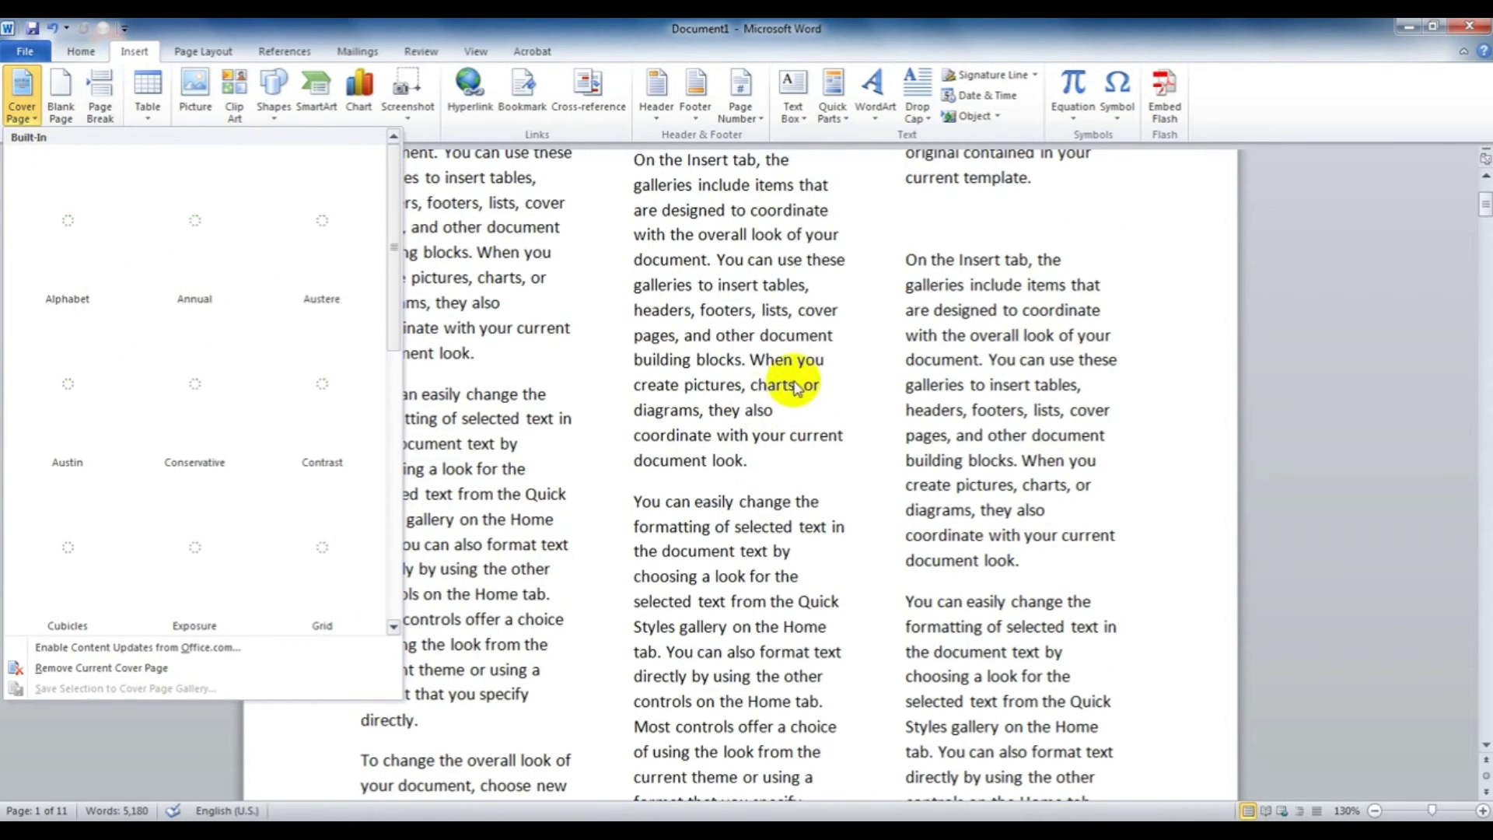
pyautogui.click(846, 113)
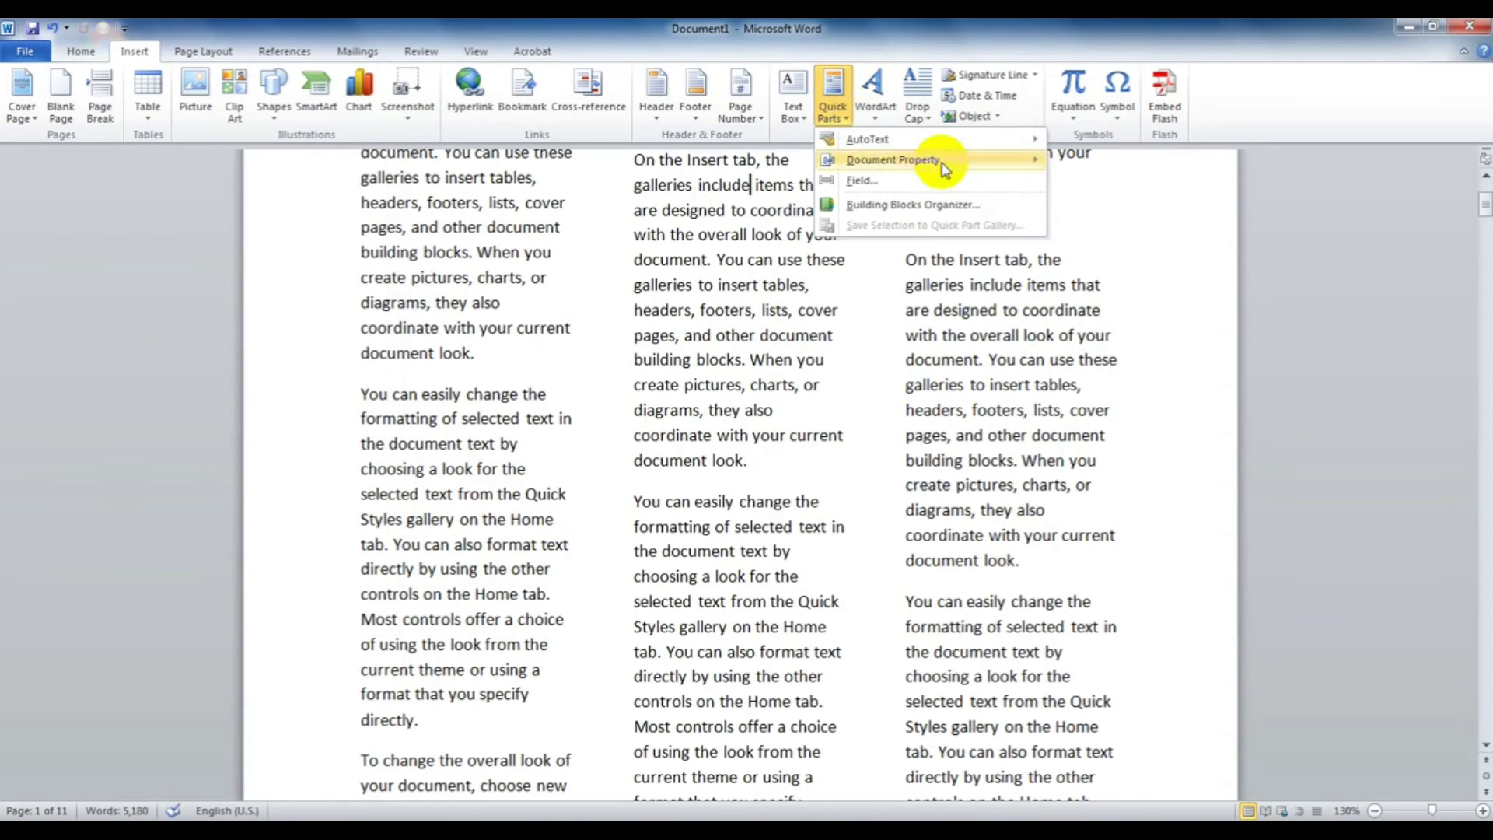
pyautogui.click(969, 203)
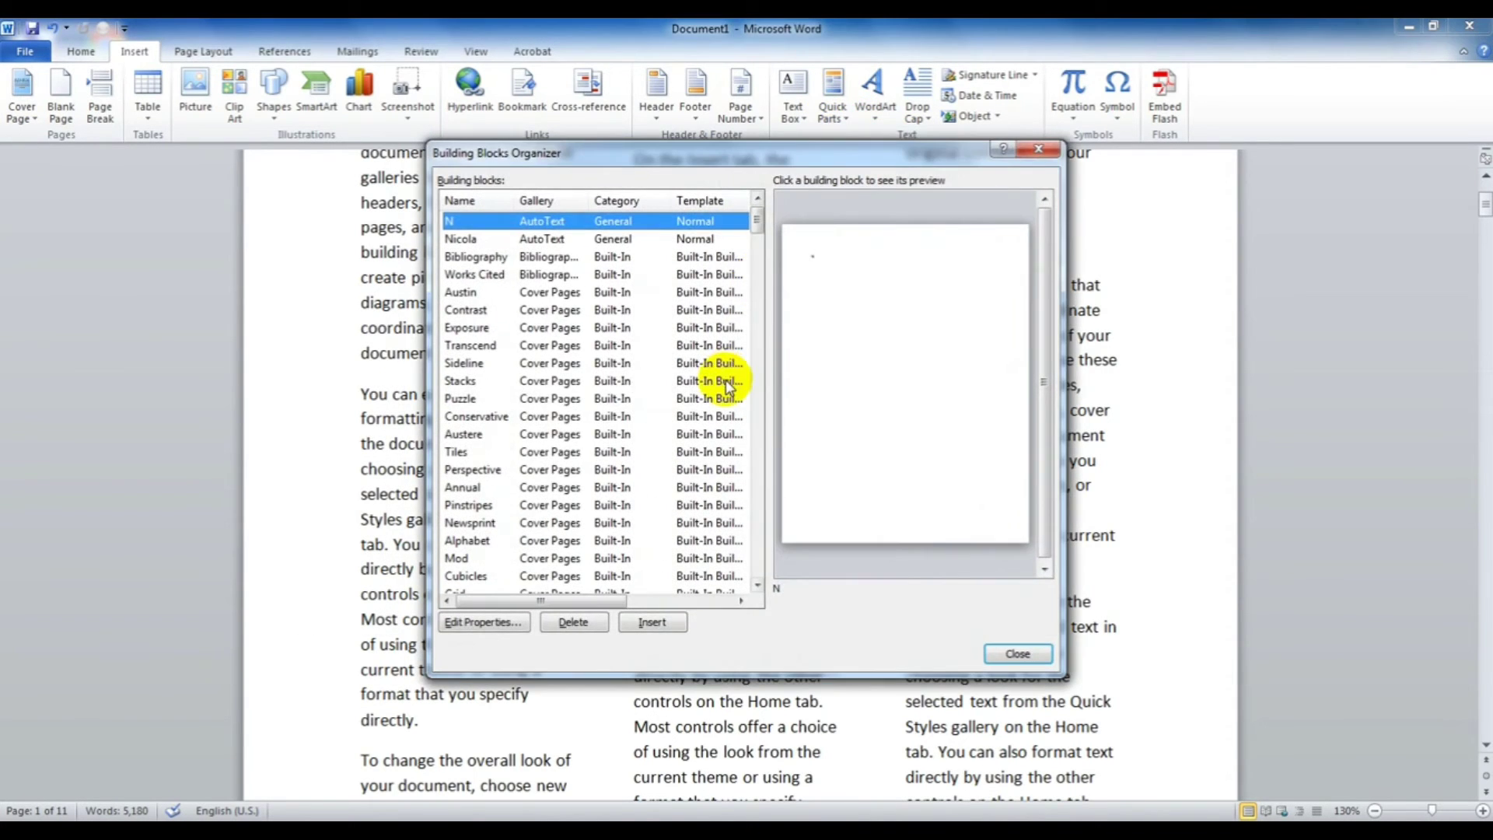
pyautogui.click(615, 388)
pyautogui.scroll(-10, 574, 420)
pyautogui.scroll(5, 568, 418)
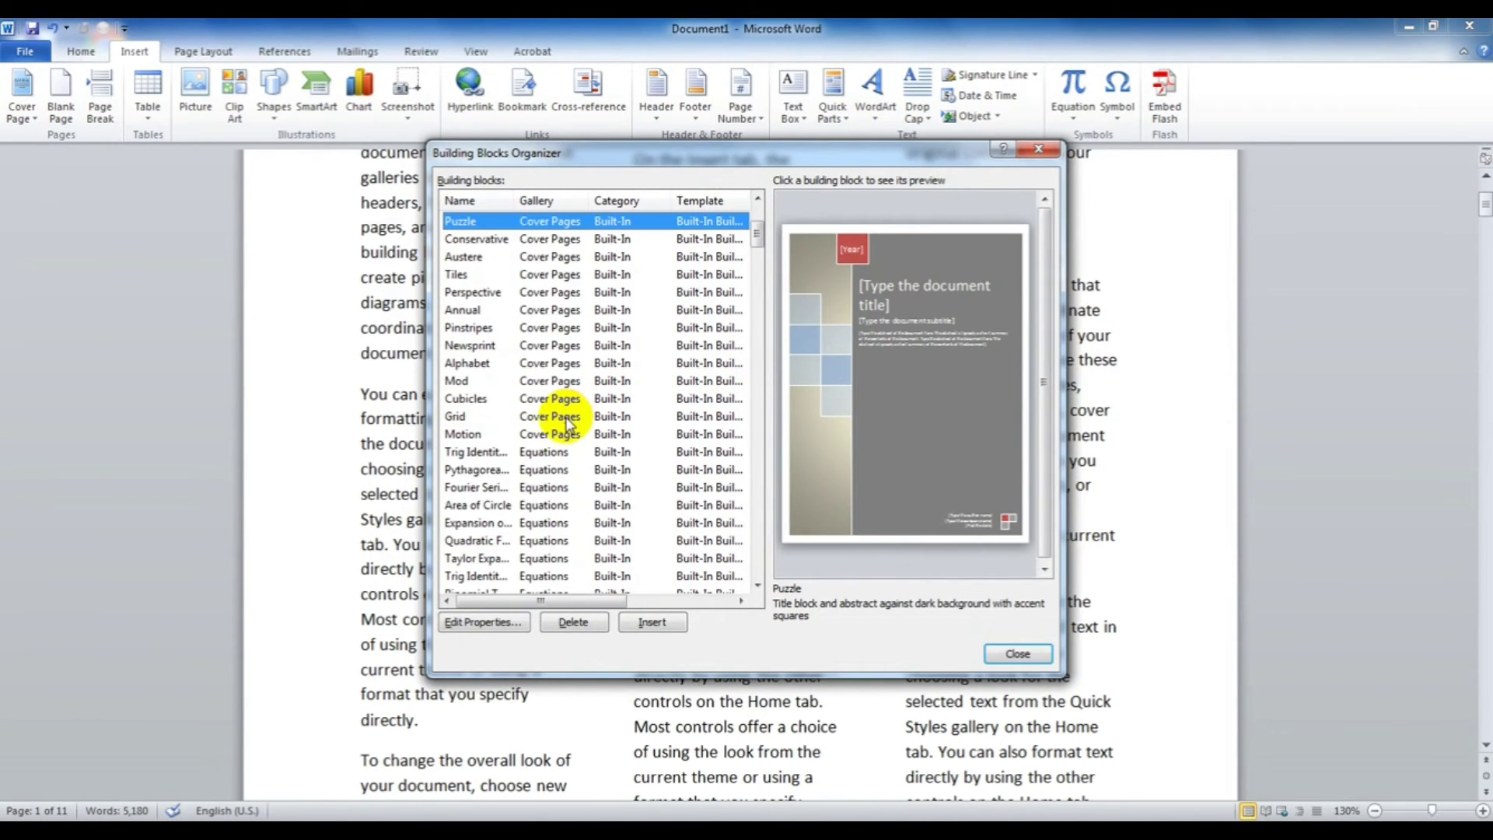
pyautogui.scroll(-3, 566, 466)
pyautogui.click(542, 375)
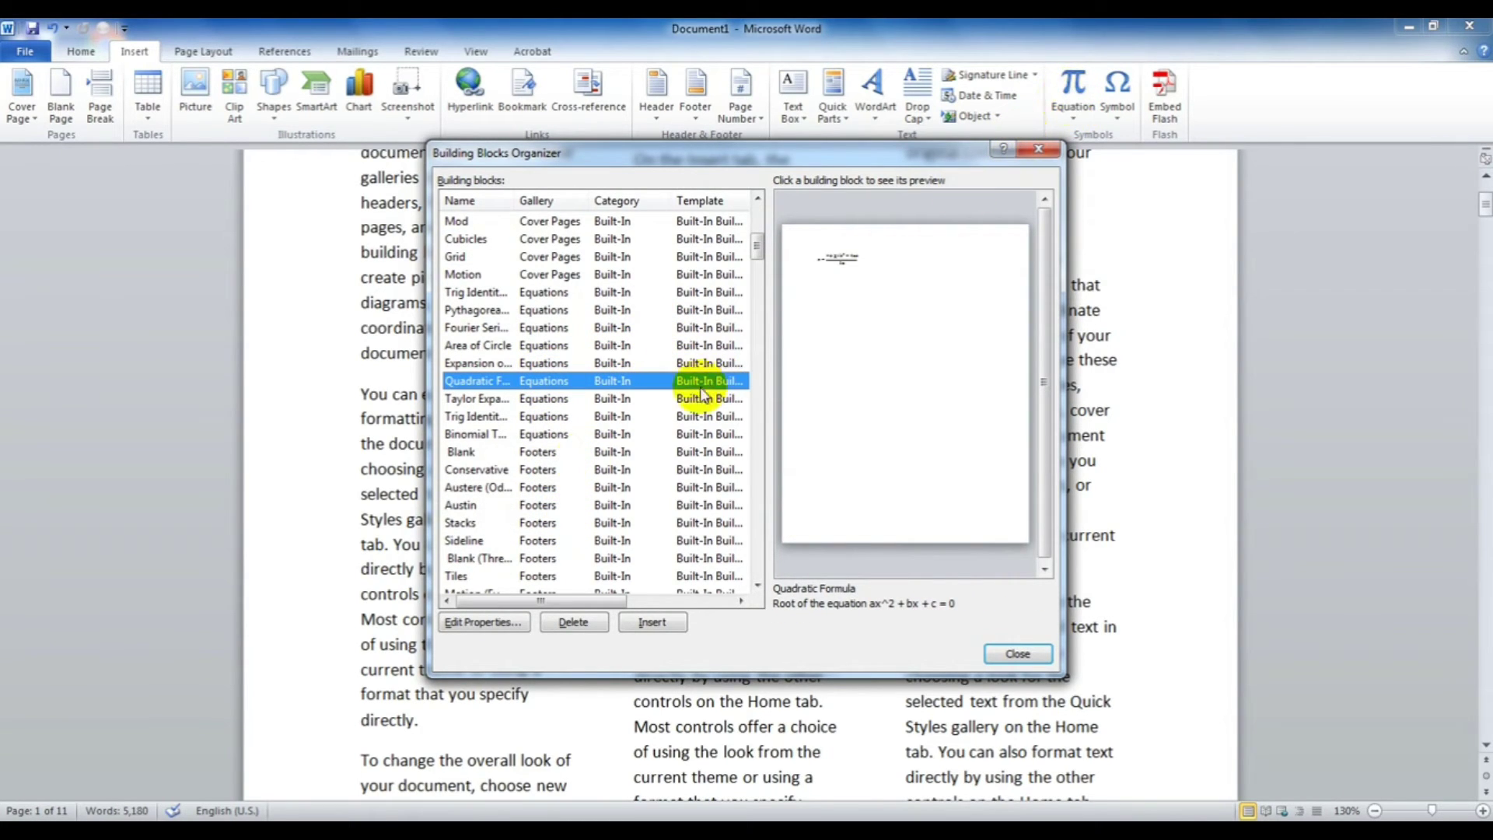
# Compare the footer entries and insert the Alphabet footer into the document.
pyautogui.click(575, 451)
pyautogui.scroll(-10, 579, 458)
pyautogui.click(548, 398)
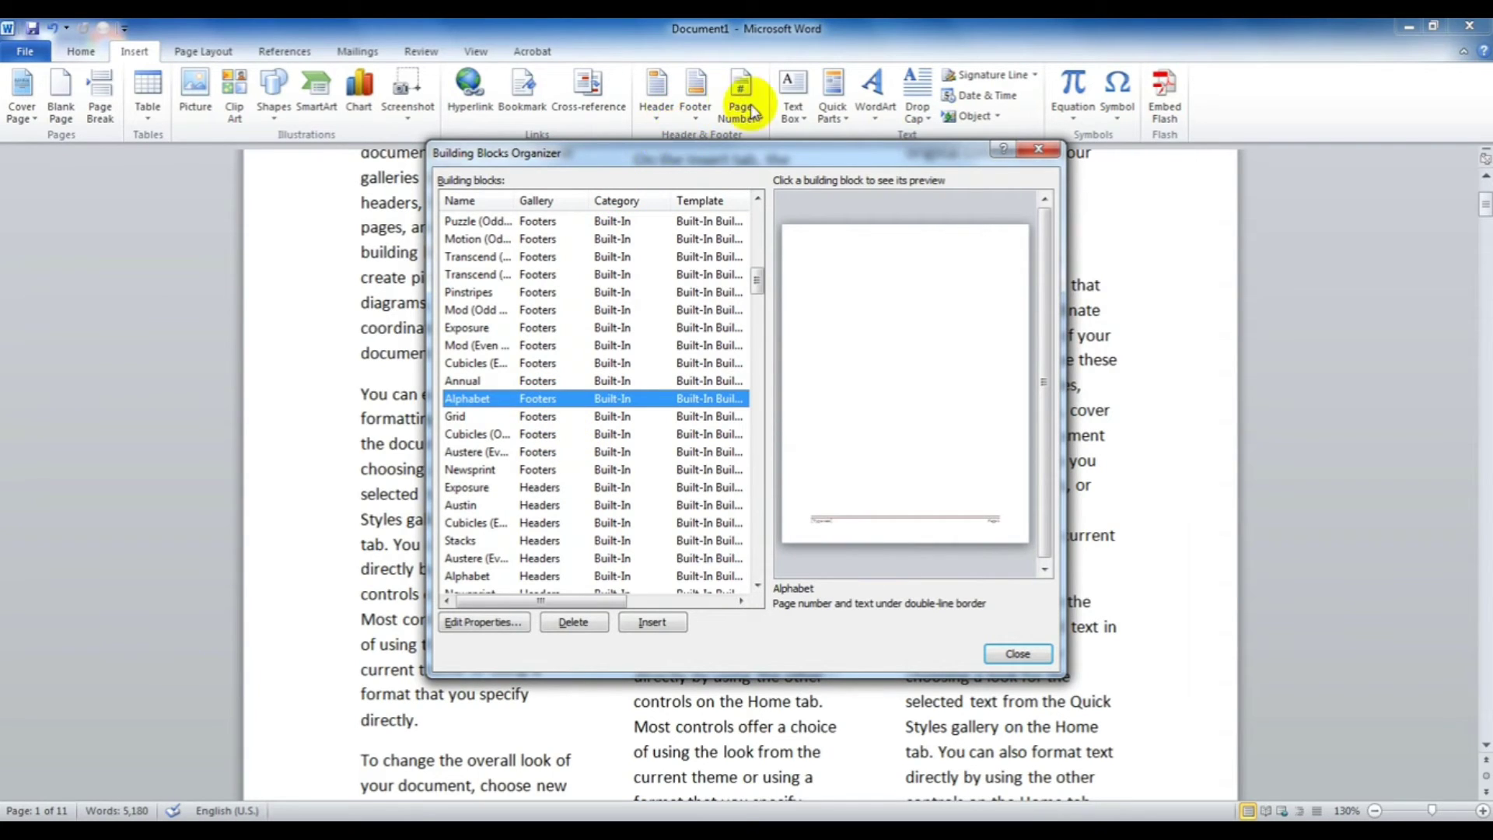
pyautogui.click(537, 452)
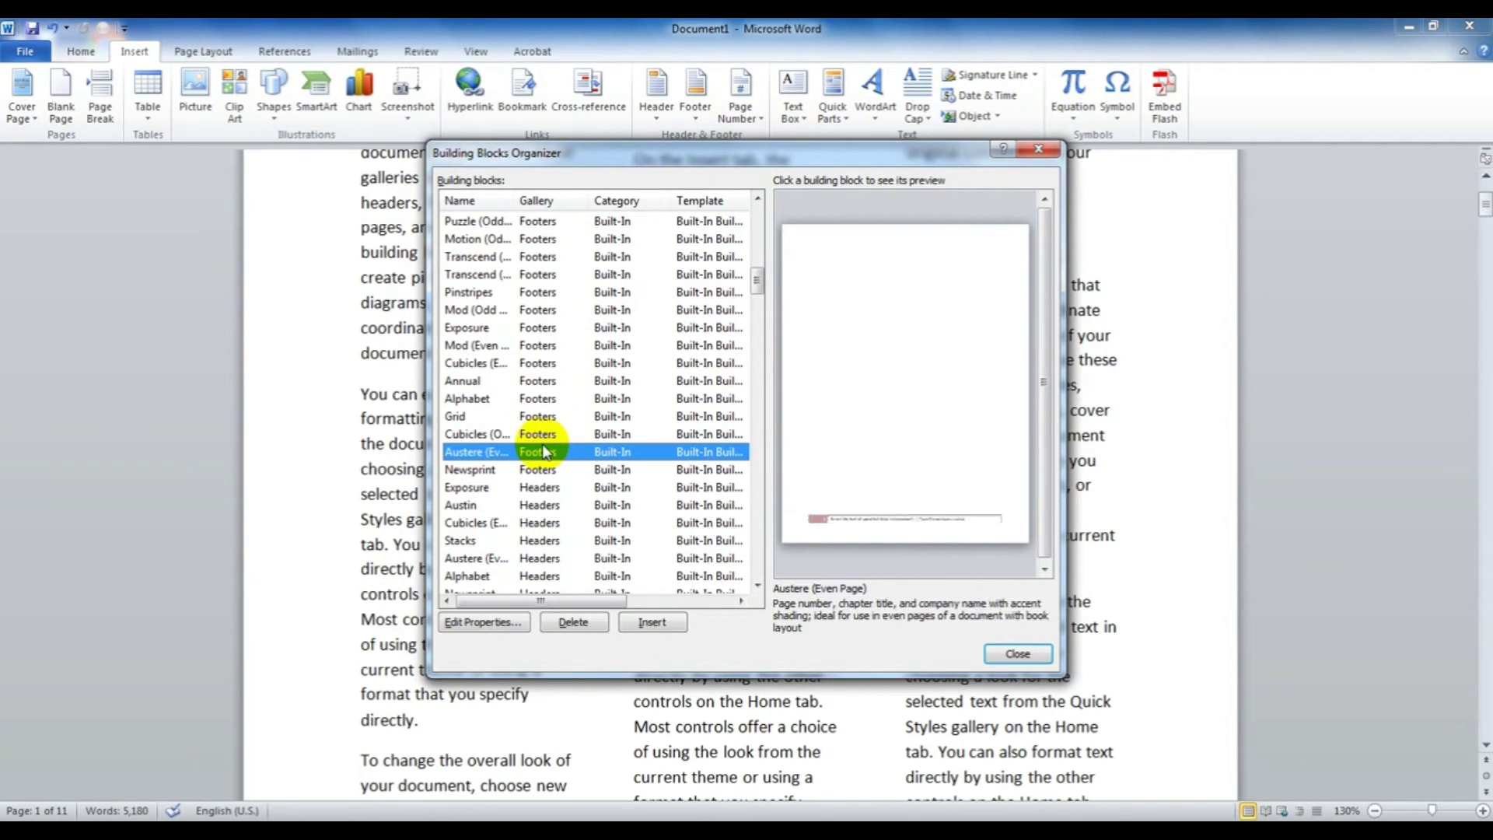
pyautogui.click(537, 434)
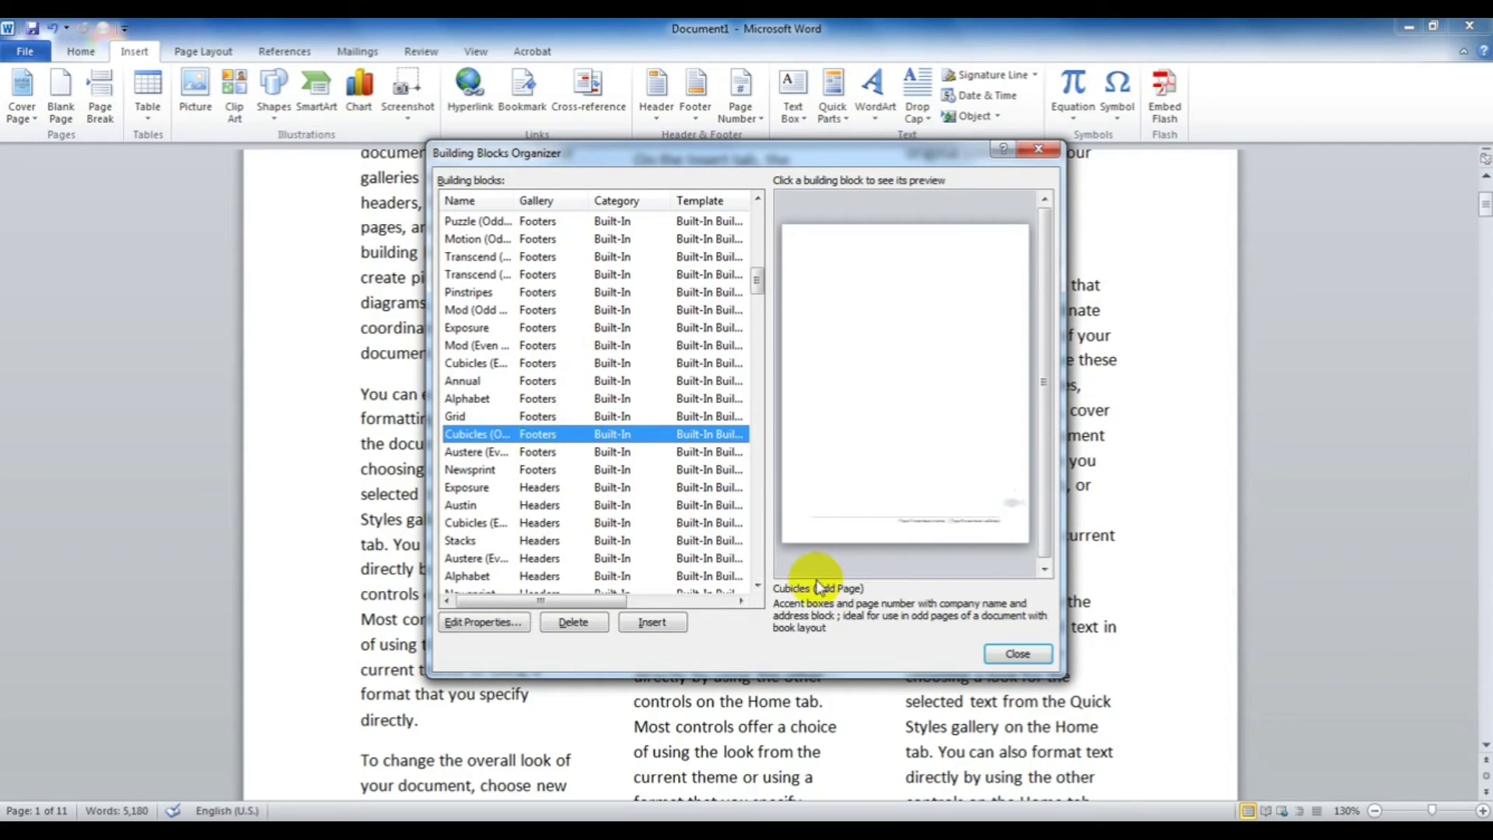
pyautogui.click(536, 398)
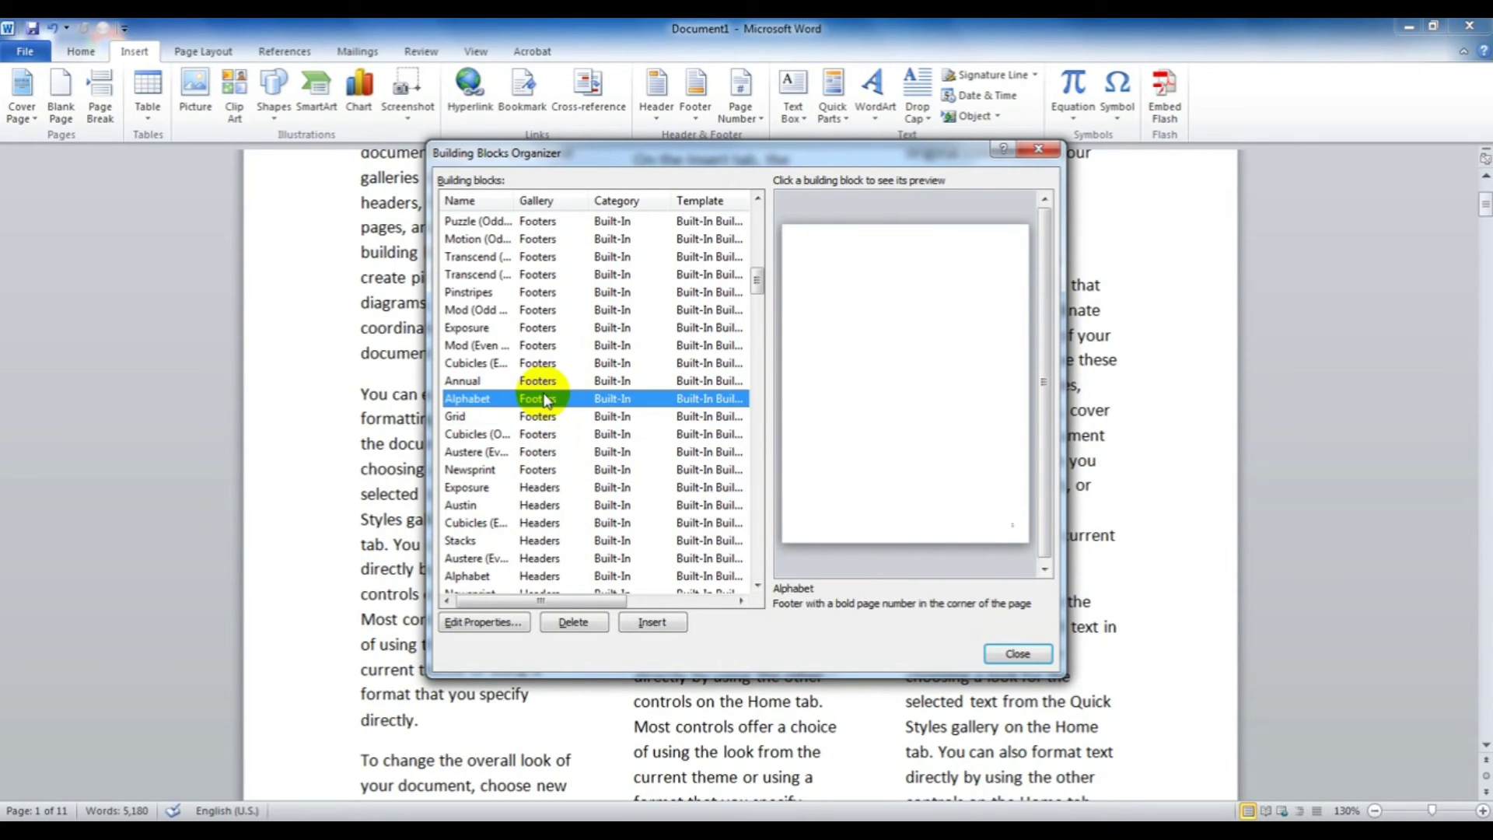
pyautogui.click(654, 622)
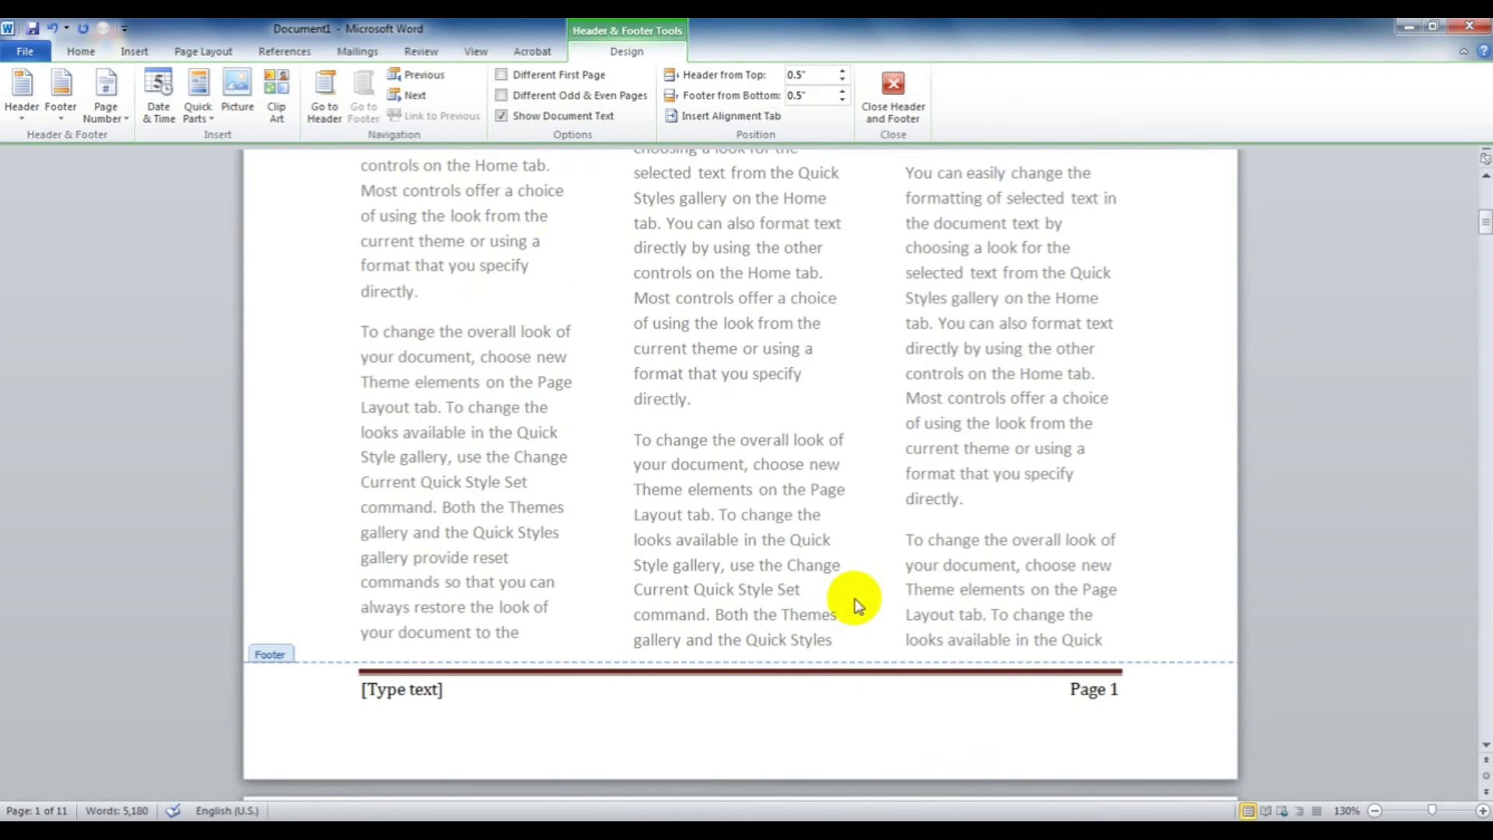
# Check the new footer and close header and footer editing to return to the body text.
pyautogui.scroll(1, 863, 614)
pyautogui.scroll(2, 863, 614)
pyautogui.scroll(2, 894, 610)
pyautogui.scroll(2, 943, 610)
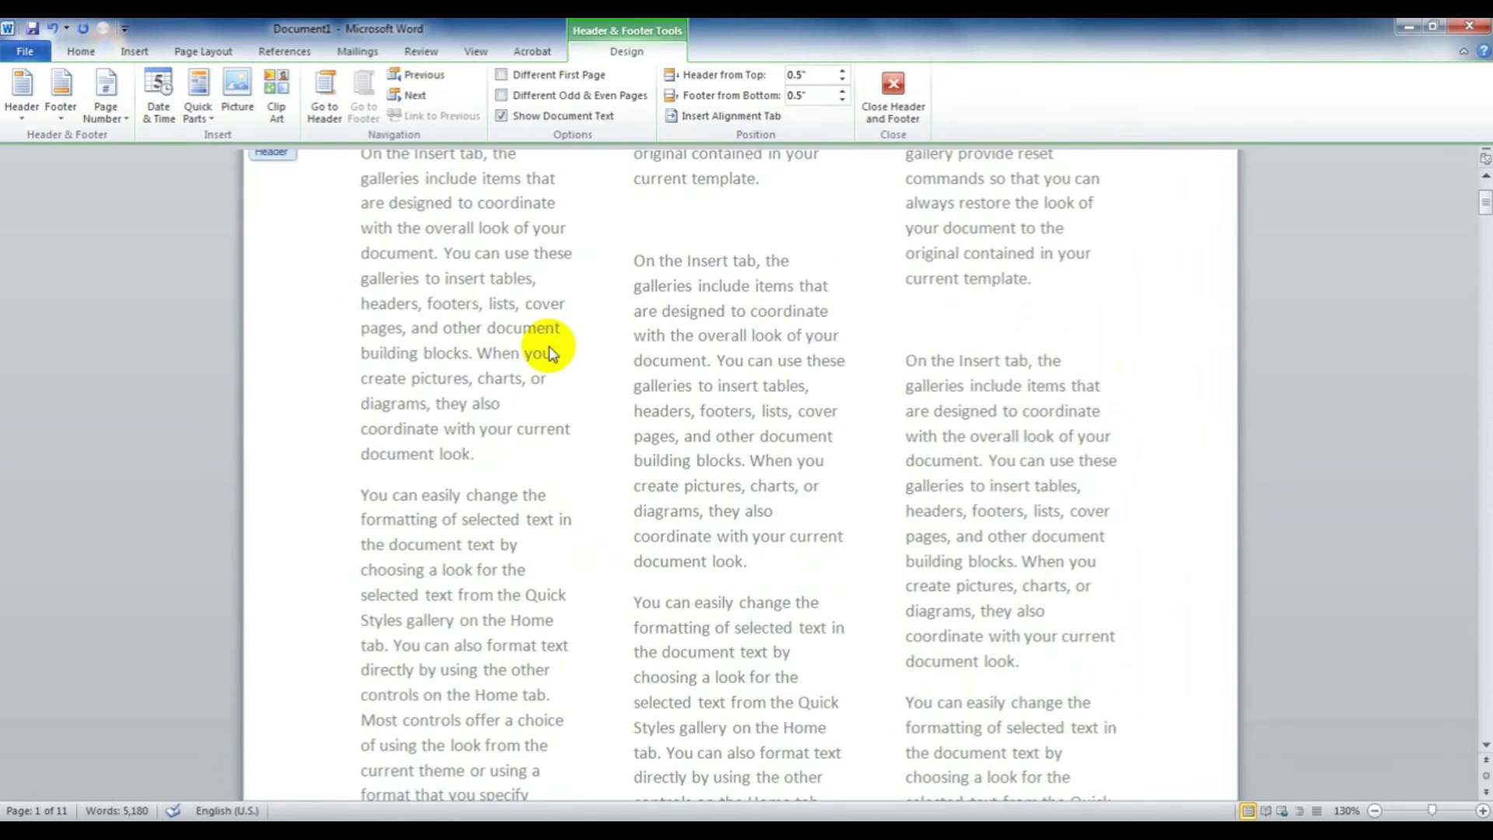
pyautogui.scroll(-5, 960, 660)
pyautogui.scroll(-5, 1042, 656)
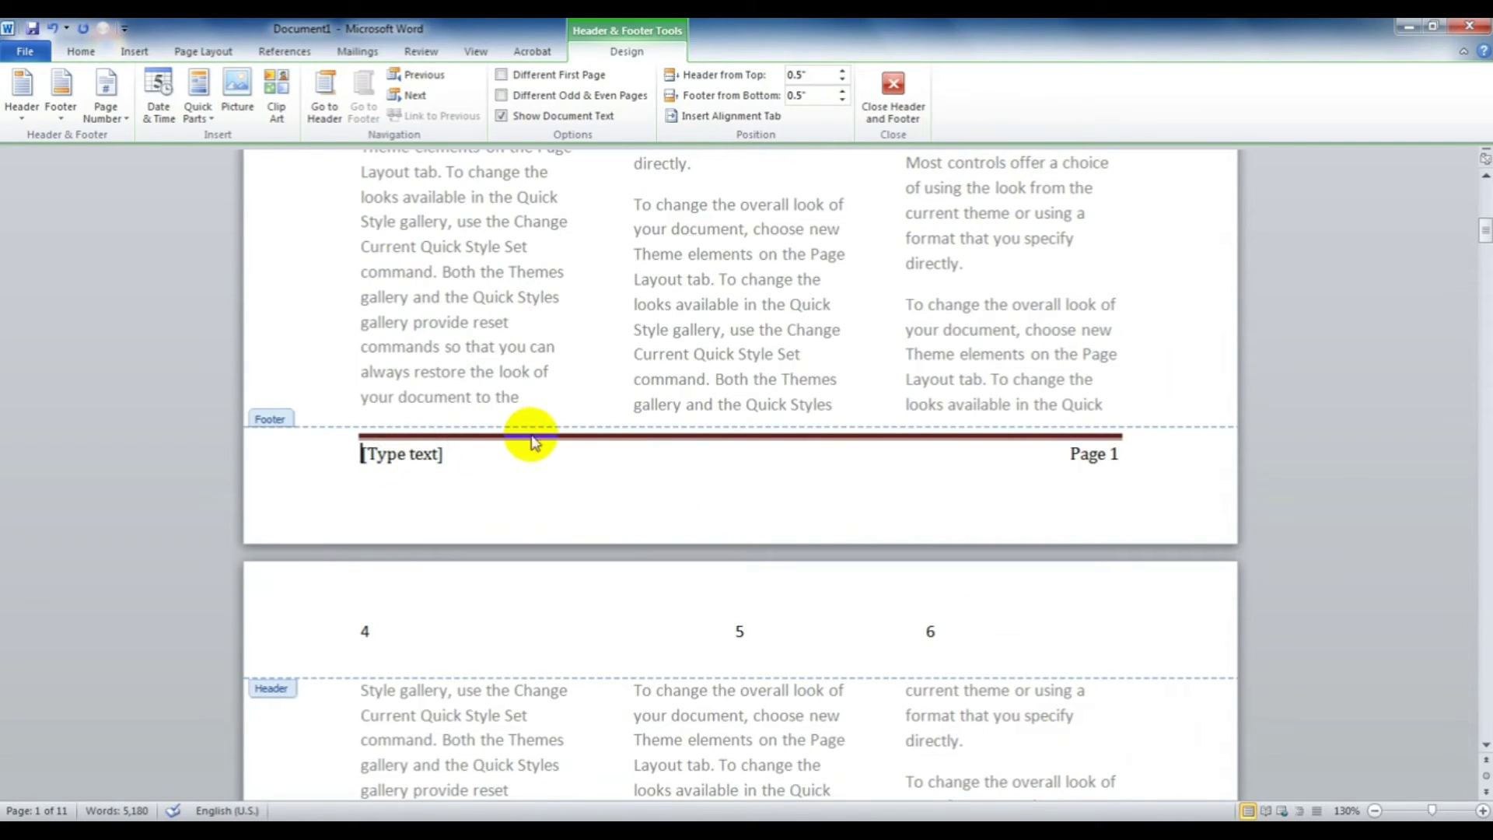
pyautogui.click(134, 51)
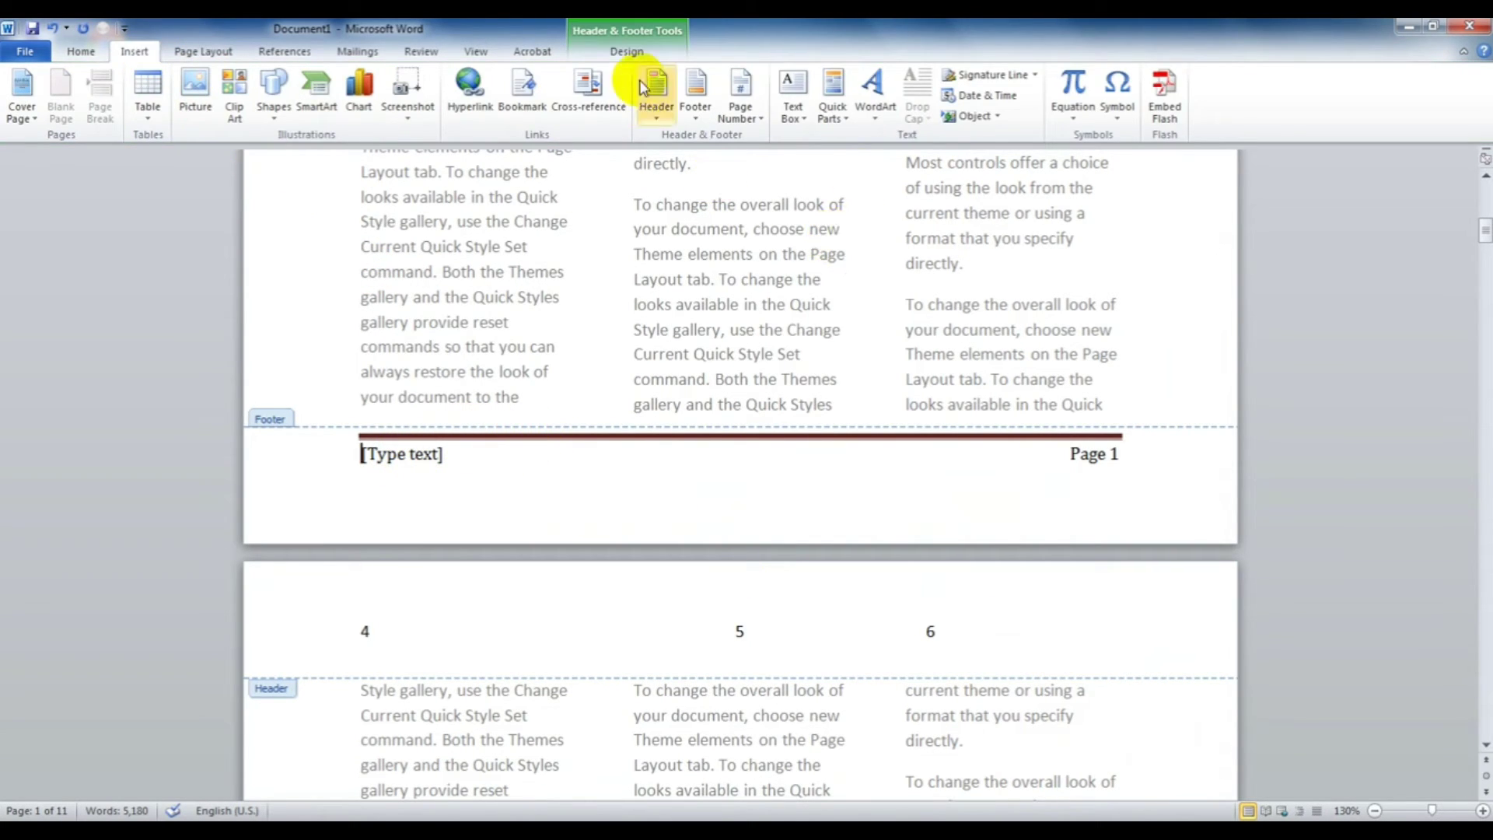
pyautogui.click(627, 51)
pyautogui.click(892, 97)
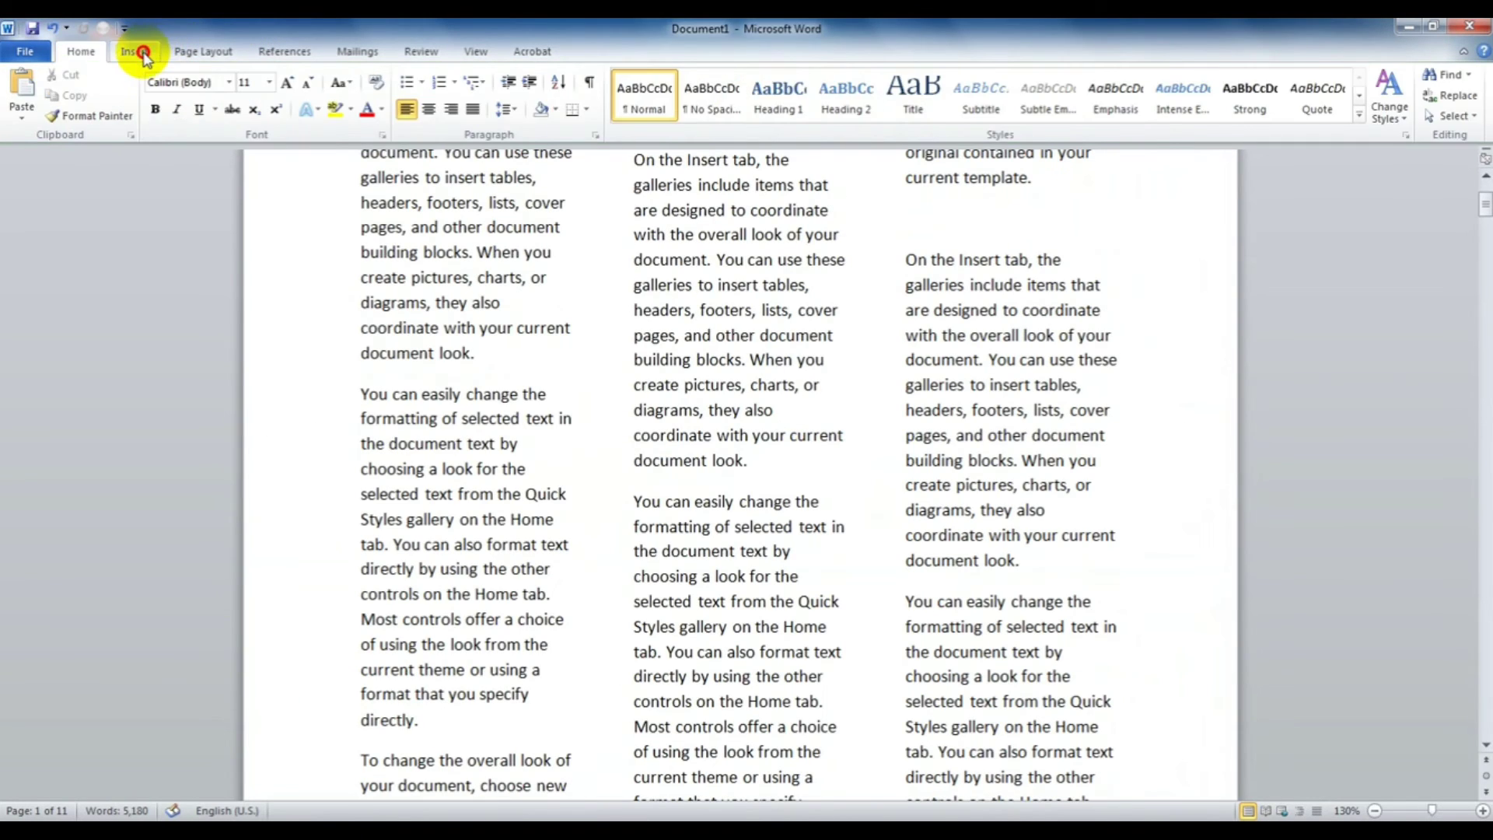
# Open the Quick Parts menu on the Insert tab and dismiss it.
pyautogui.click(142, 53)
pyautogui.click(837, 118)
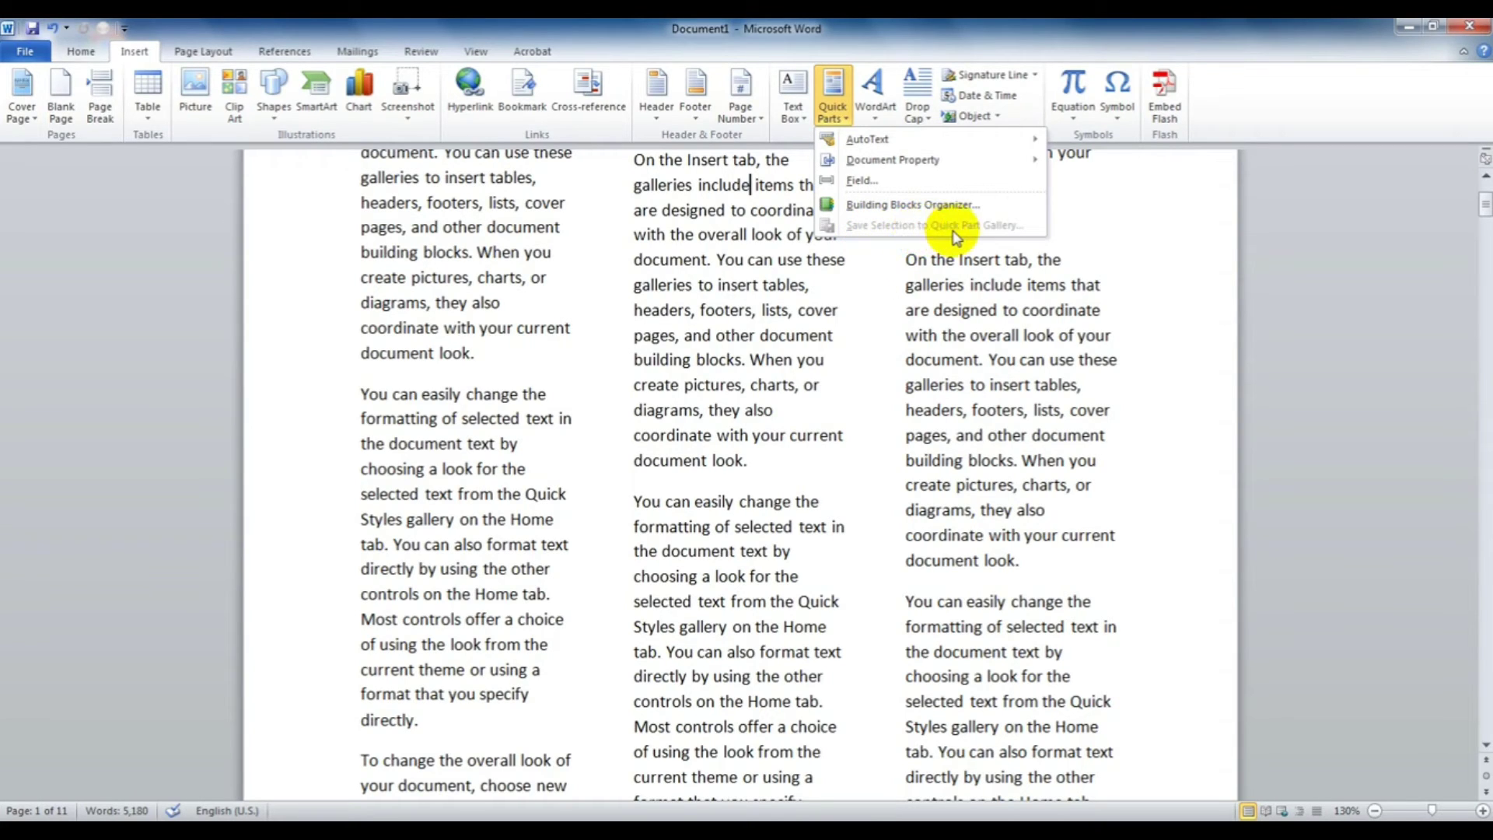
pyautogui.click(716, 495)
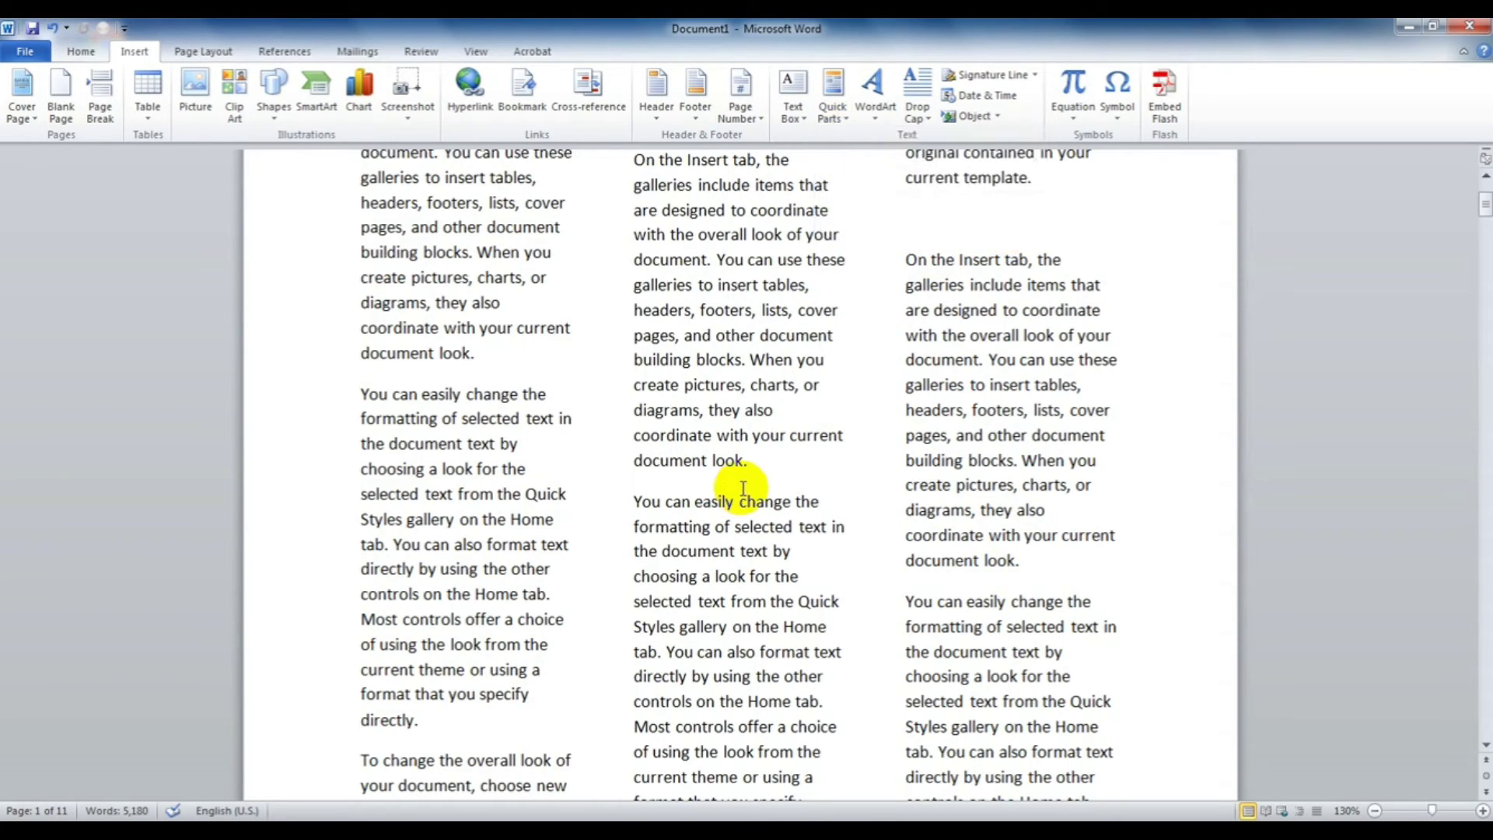
# Create a new document with the lines 'Information Technology' and 'Central Processing Unit'.
pyautogui.hotkey('ctrl', 'n')
pyautogui.write('Information Technology')
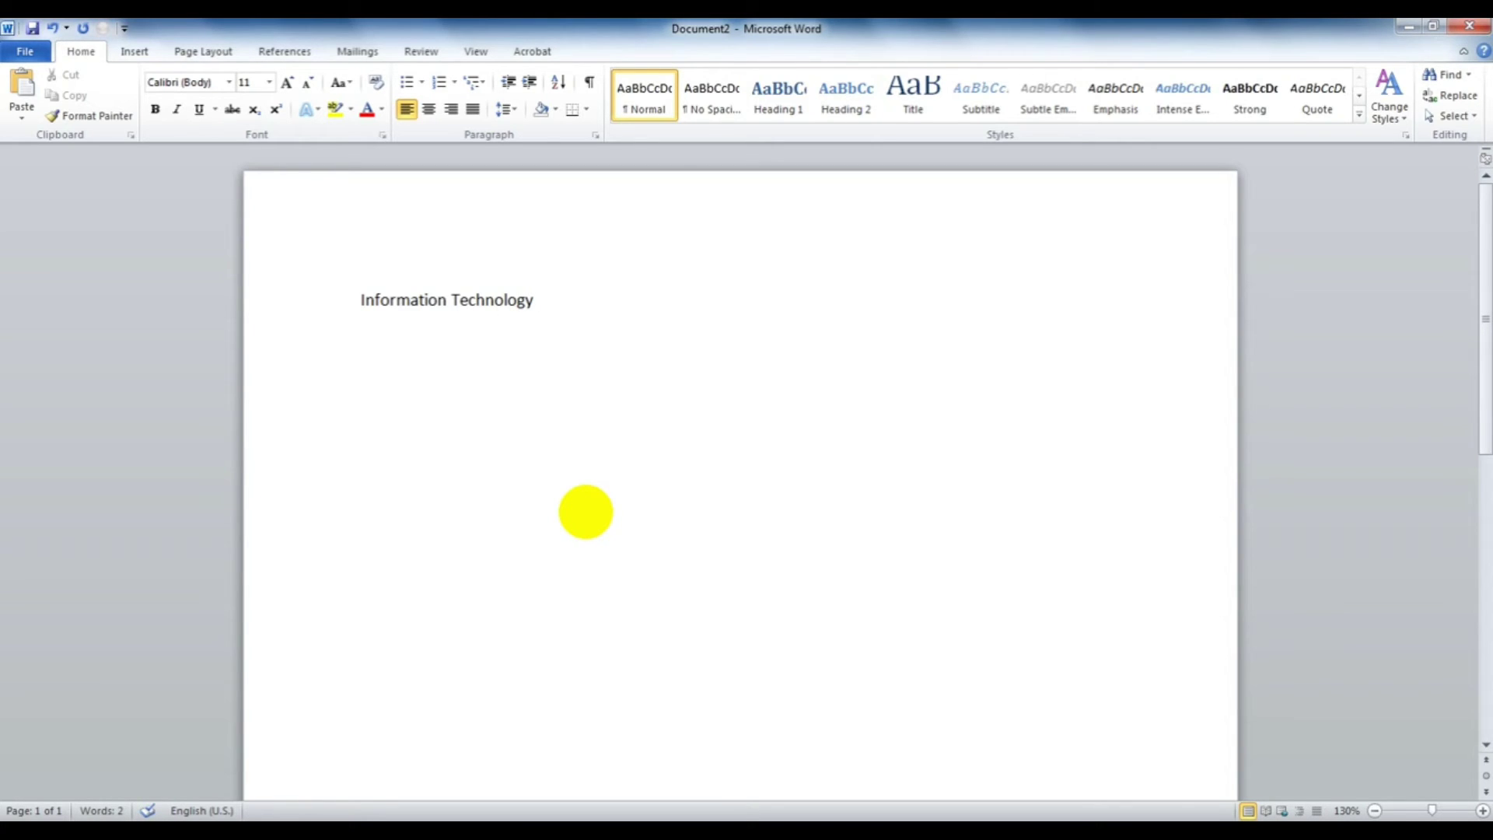
pyautogui.press('Return')
pyautogui.write('Central Processing Unit')
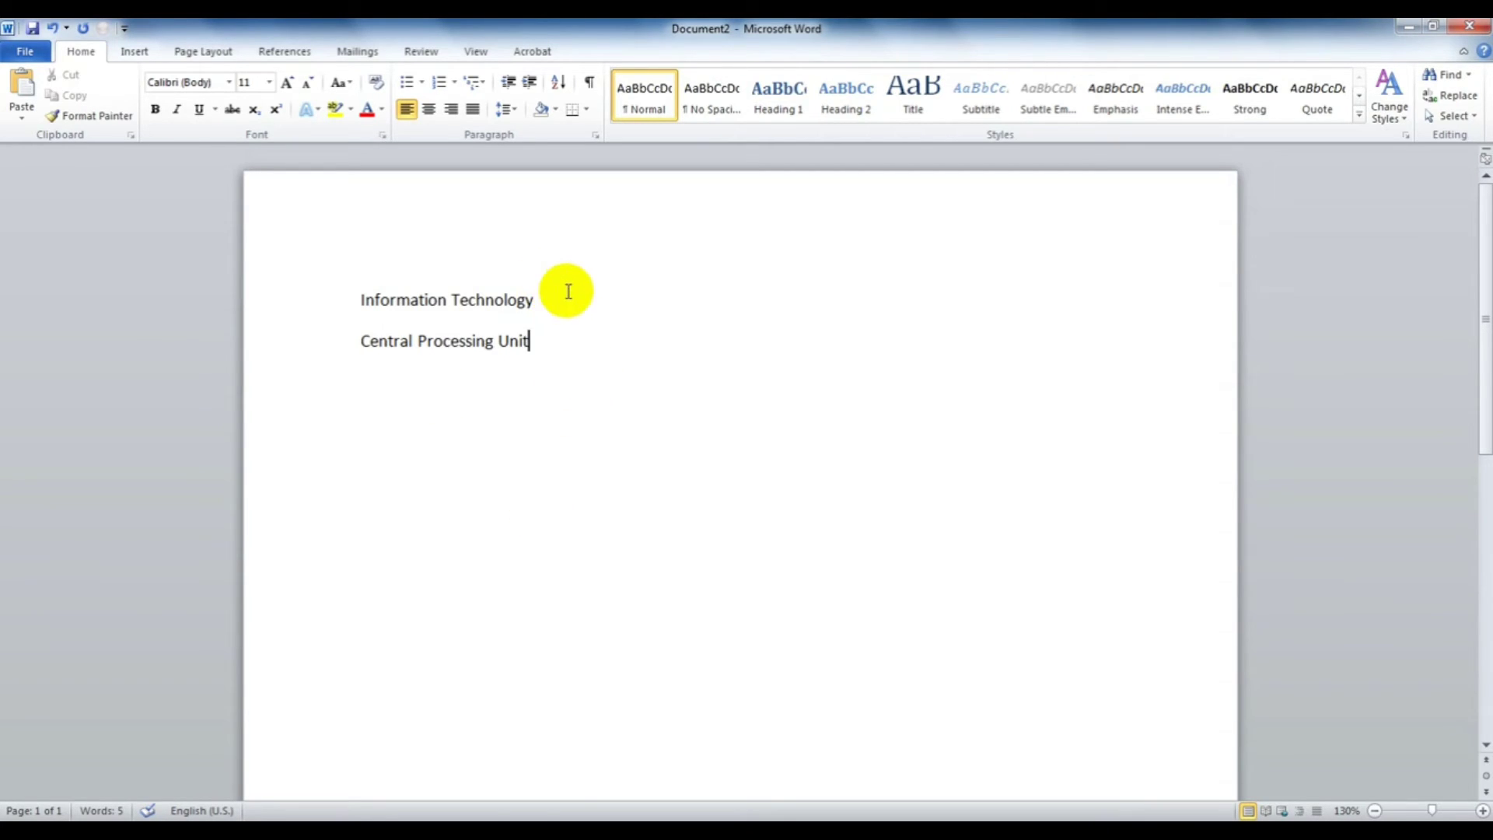
# Save the 'Information Technology' line to the Quick Part Gallery as IT.
pyautogui.click(266, 283)
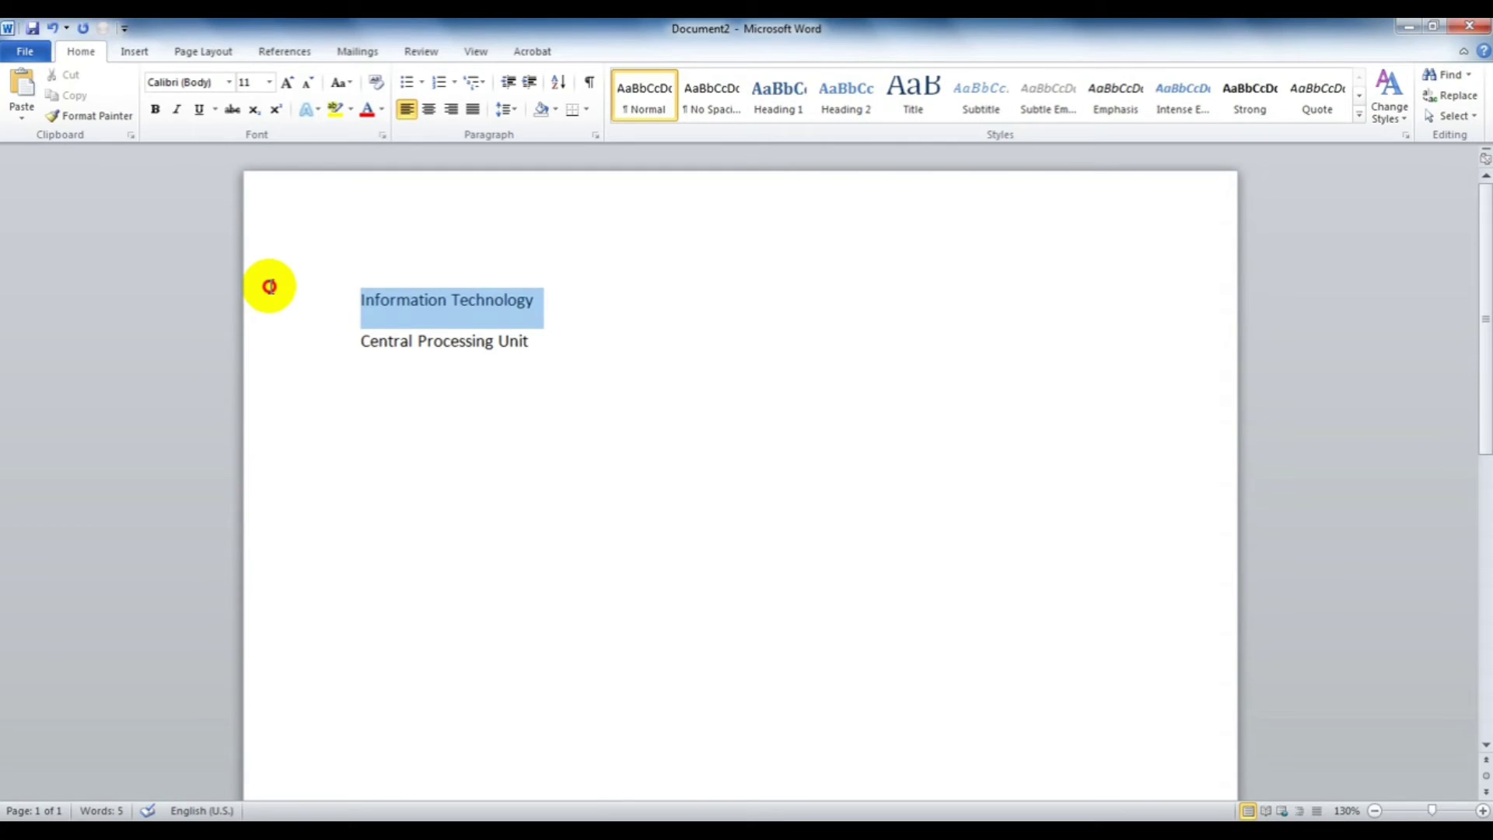
pyautogui.click(136, 52)
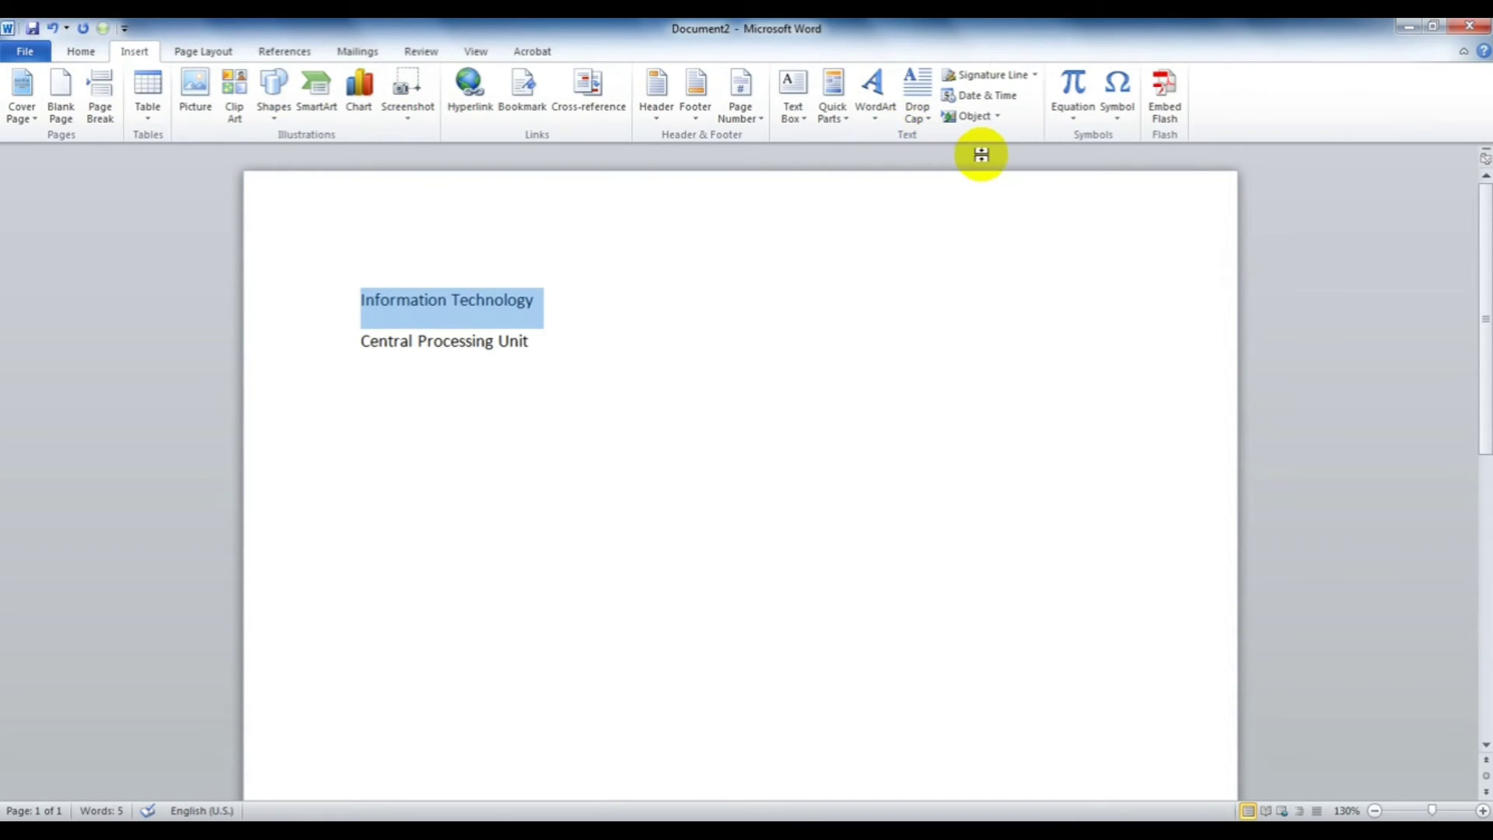
pyautogui.click(844, 125)
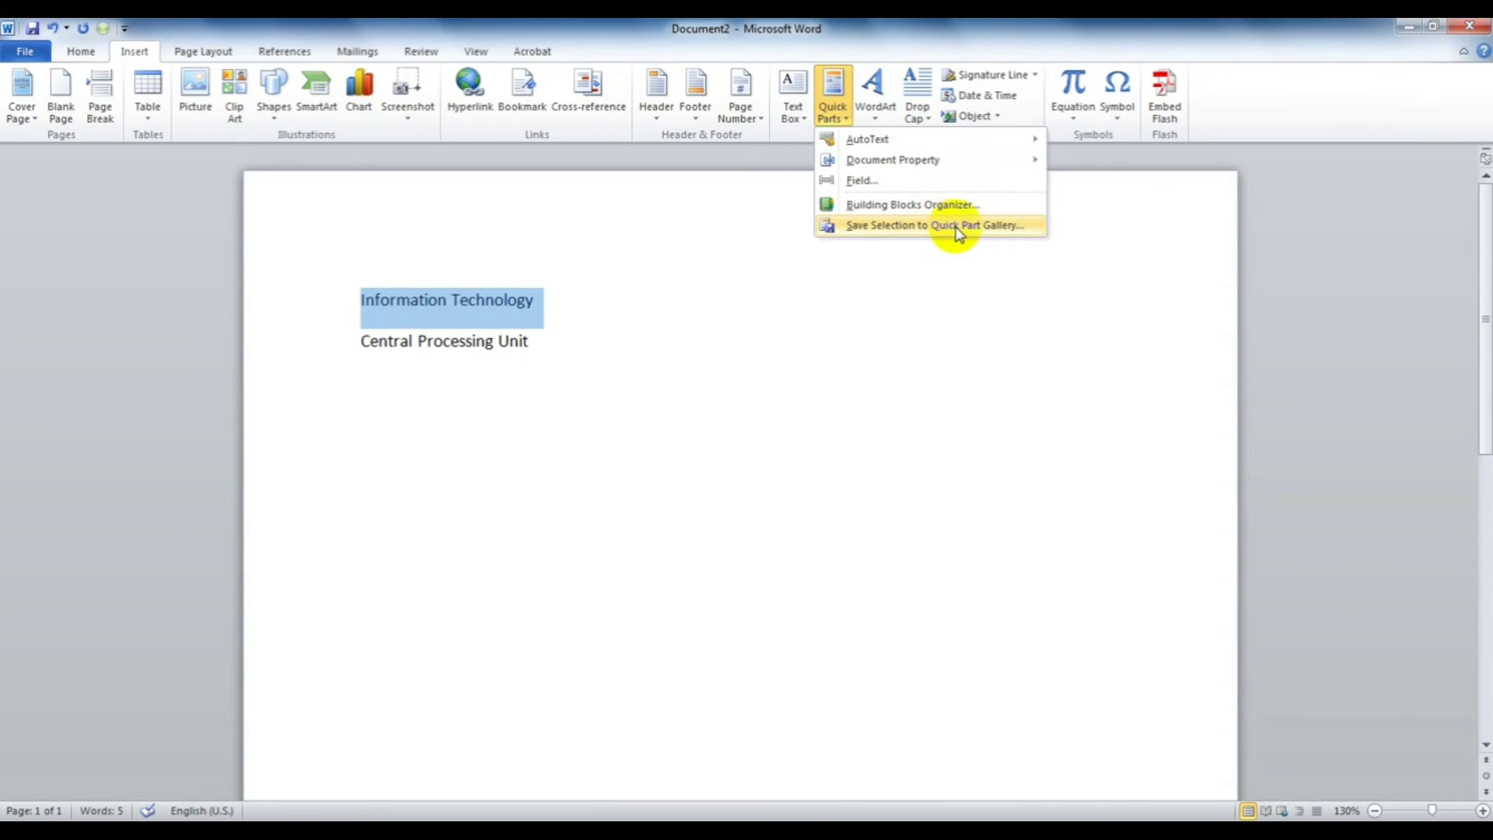
pyautogui.click(998, 227)
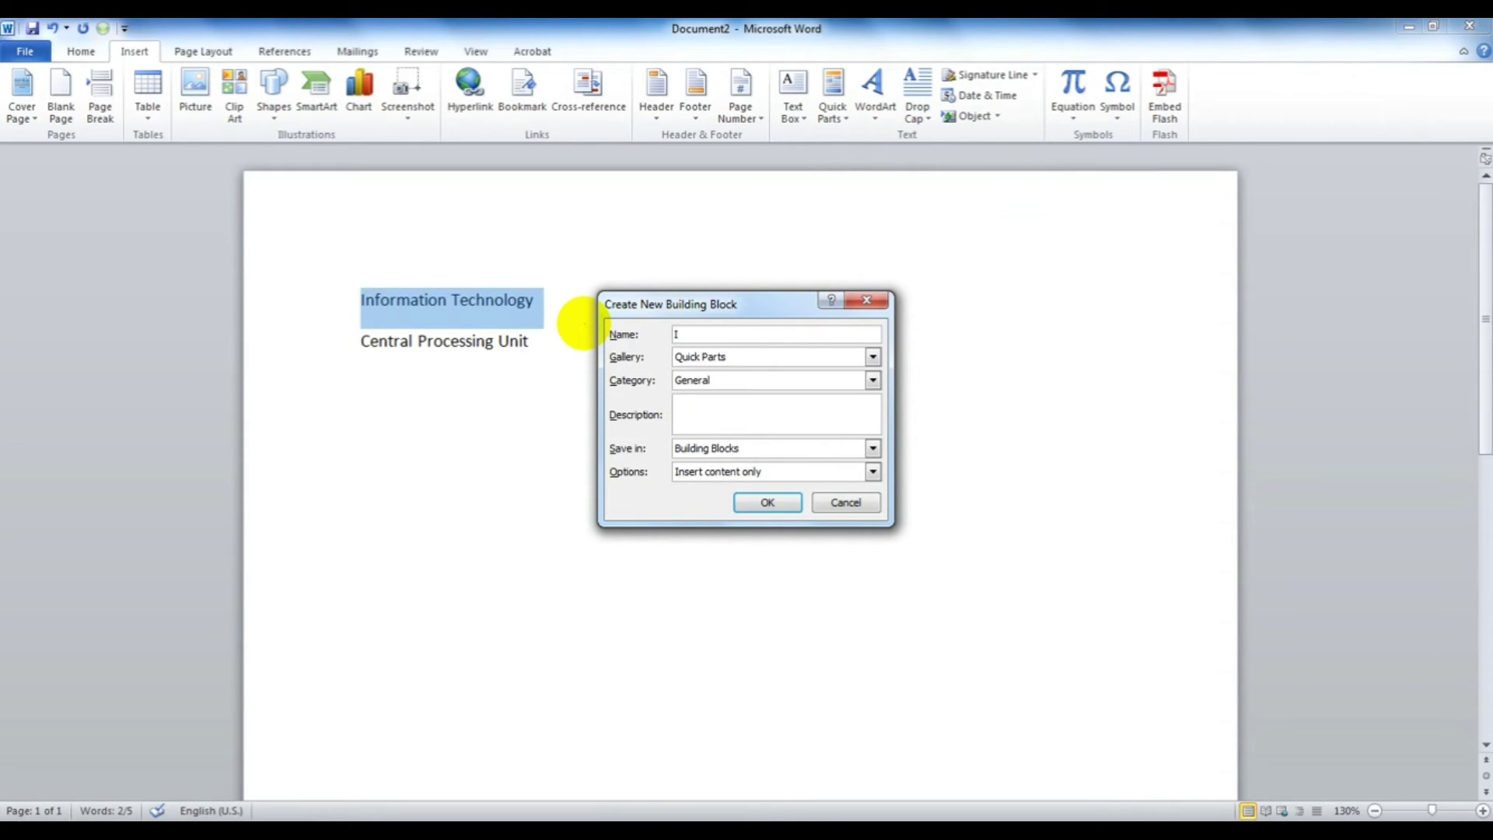
pyautogui.write('T')
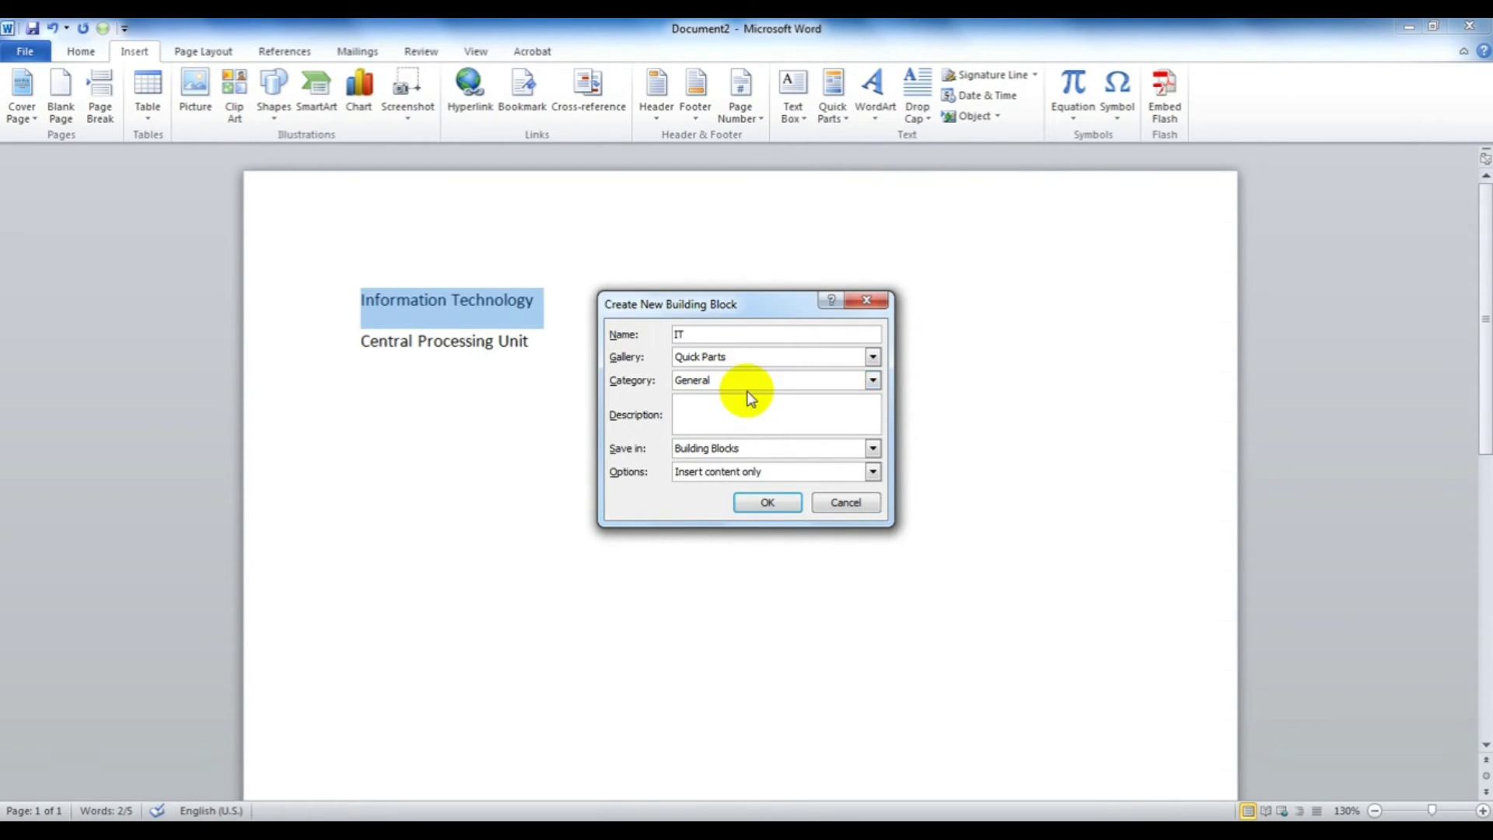
pyautogui.click(775, 503)
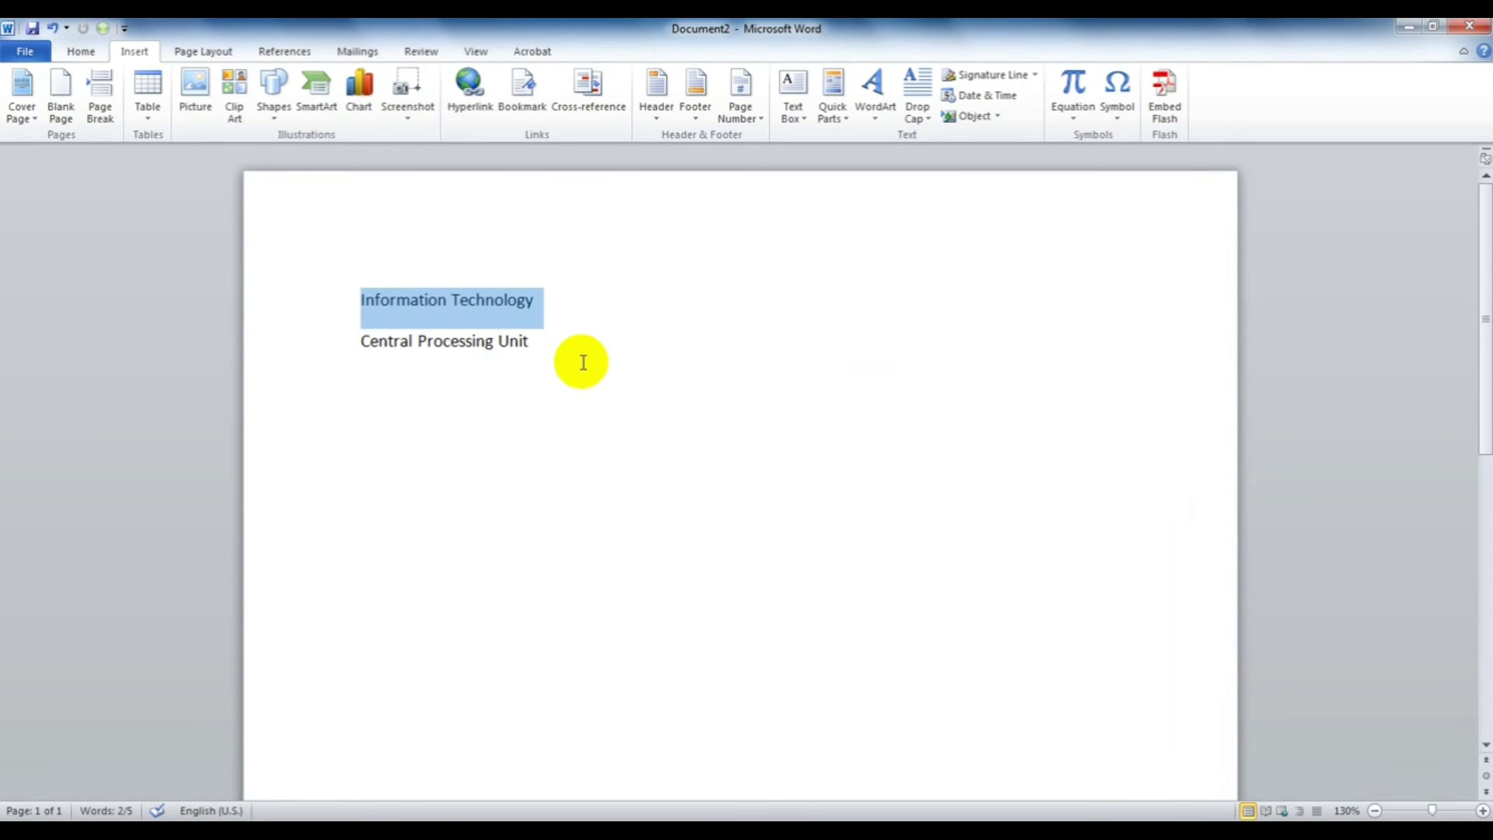
# Save 'Central Processing Unit' as Quick Part CPU and select both lines to clear them.
pyautogui.moveTo(583, 357); pyautogui.dragTo(376, 343)
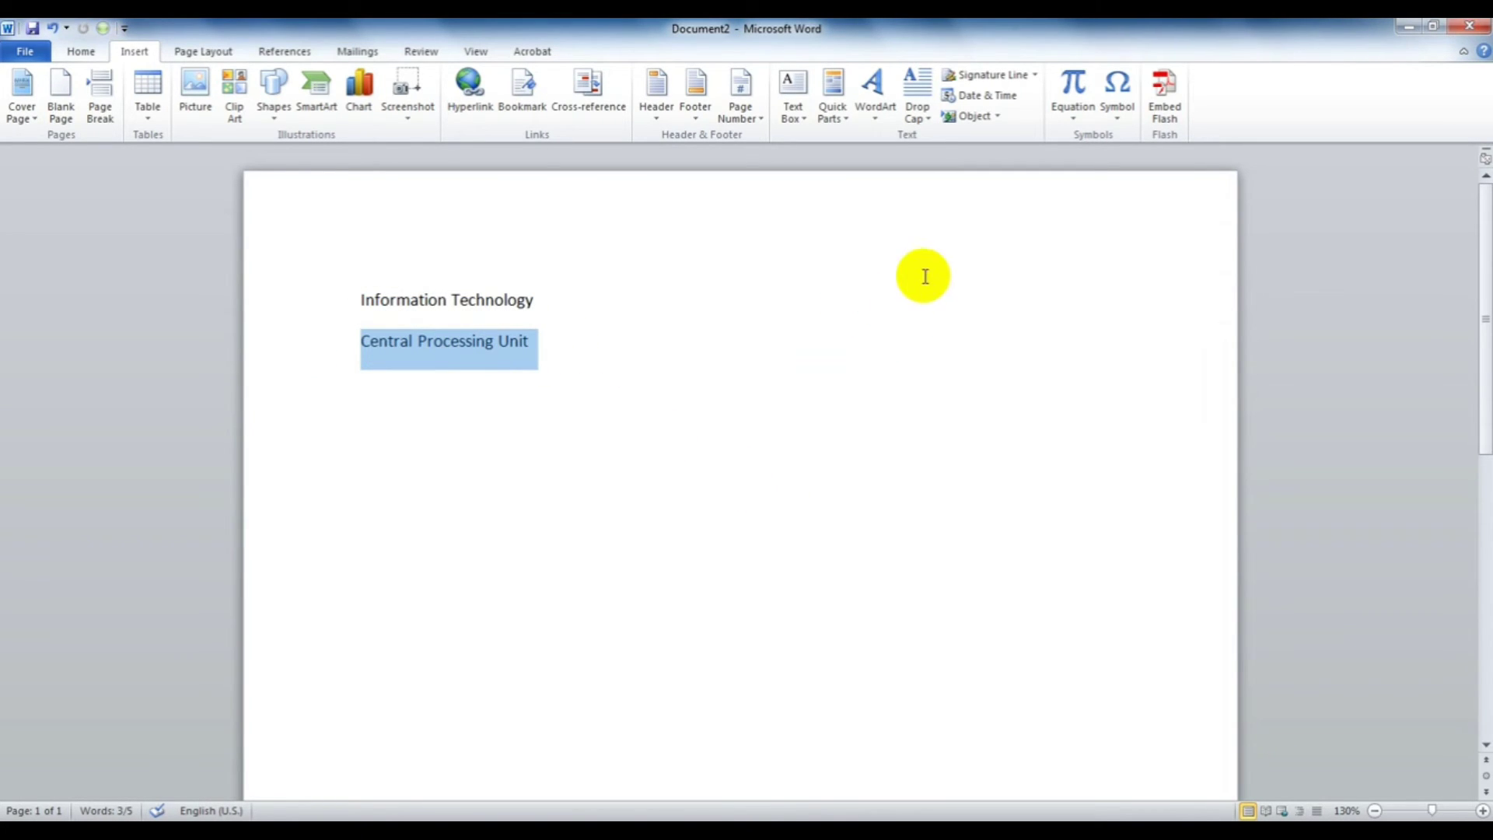
pyautogui.click(832, 111)
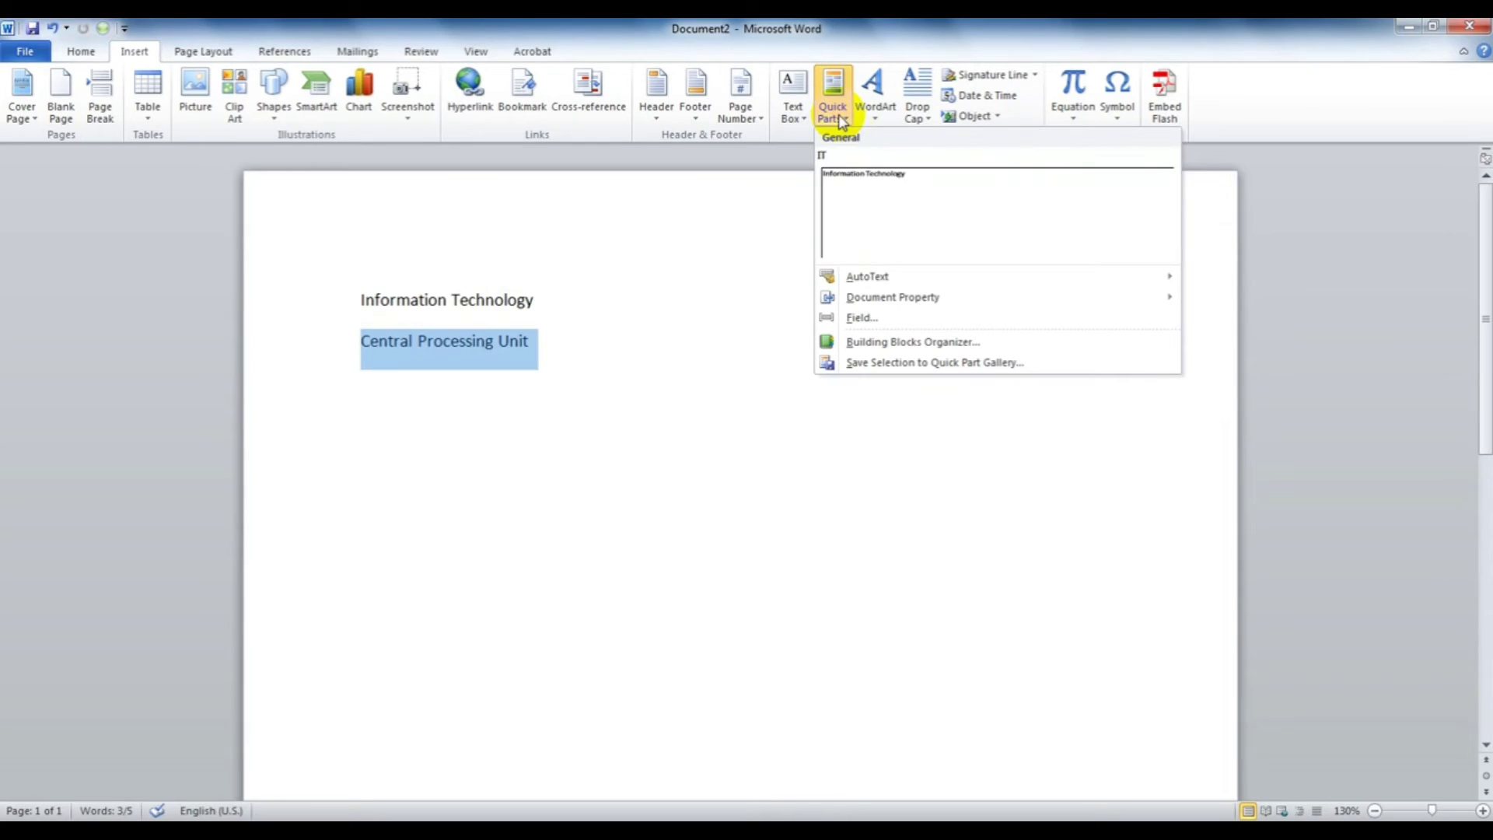
pyautogui.click(909, 362)
pyautogui.write('CPU')
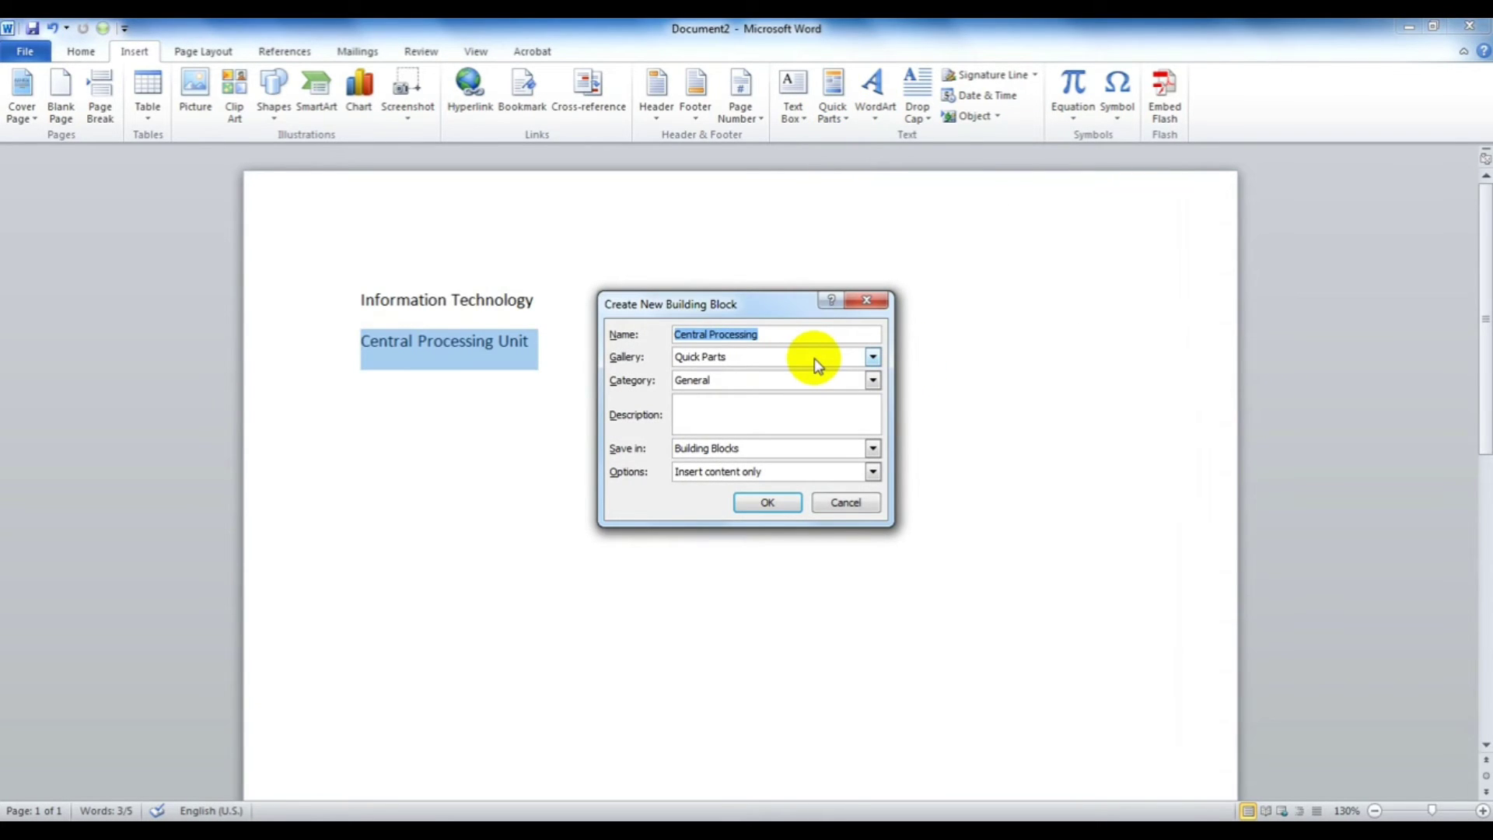
pyautogui.click(768, 502)
pyautogui.moveTo(573, 407); pyautogui.dragTo(53, 197)
pyautogui.press('Delete')
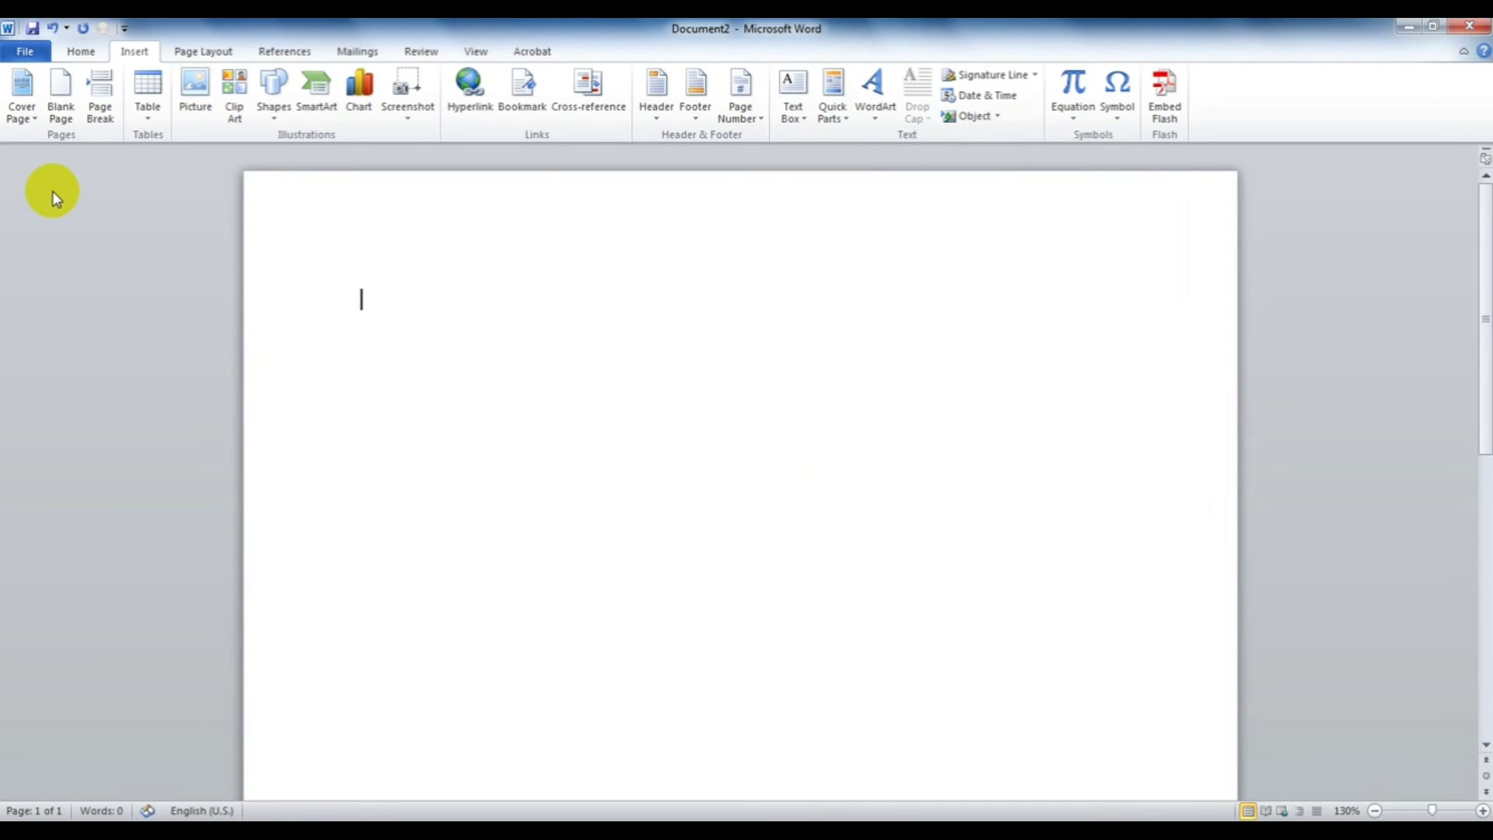
pyautogui.write('IT')
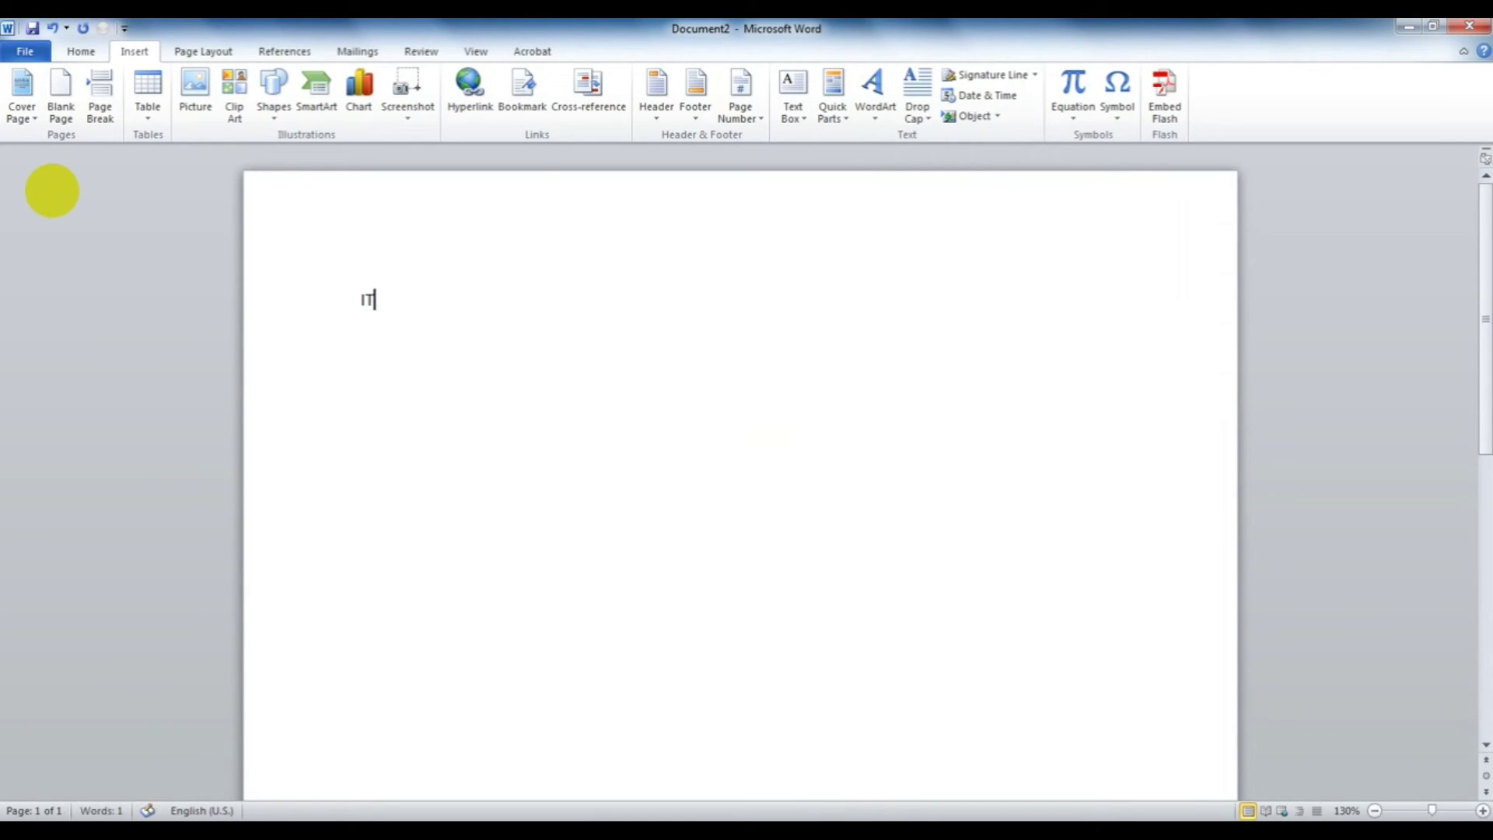
pyautogui.press('Return')
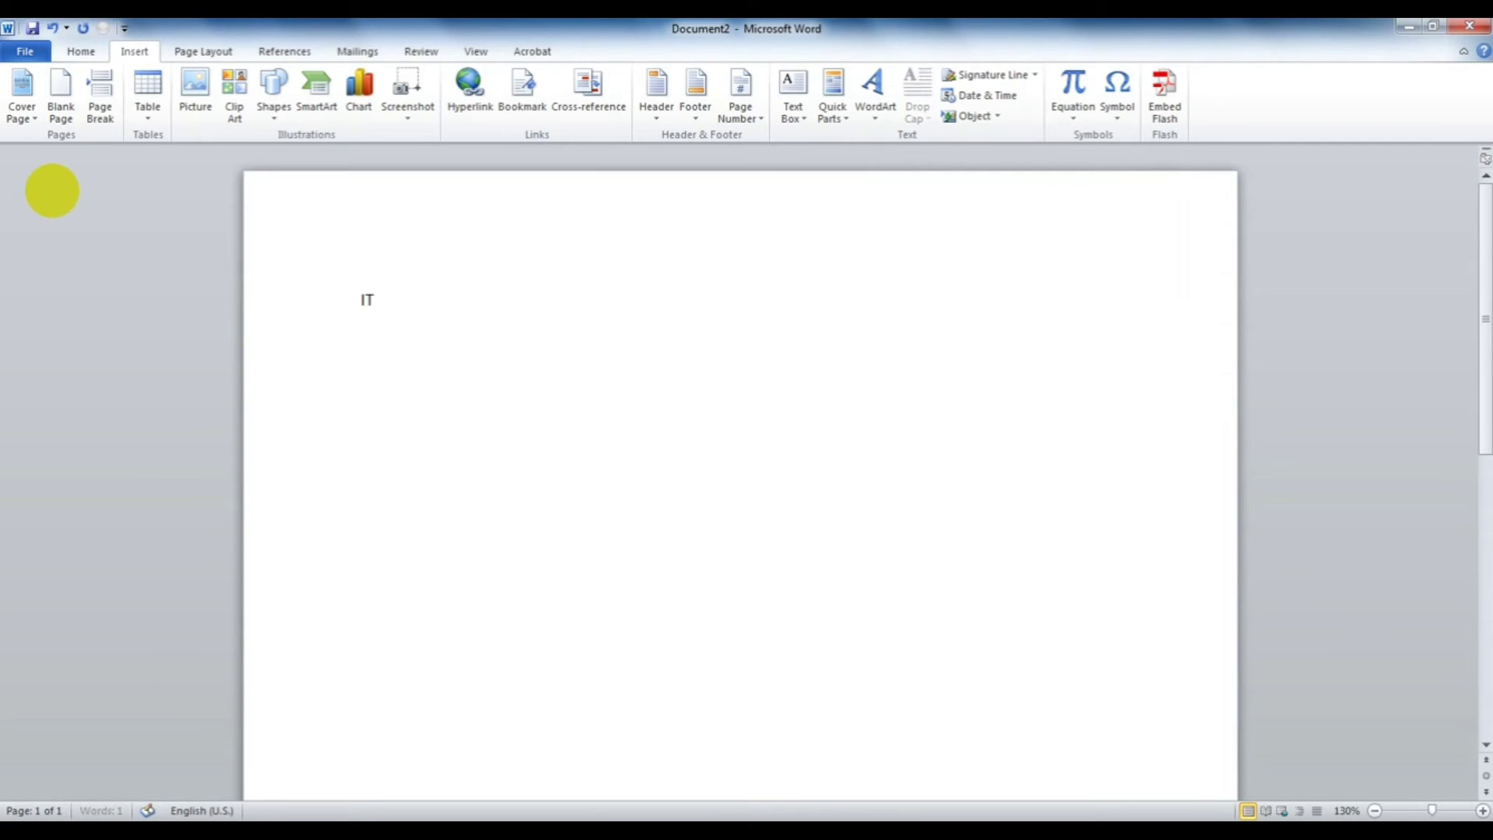
pyautogui.click(401, 314)
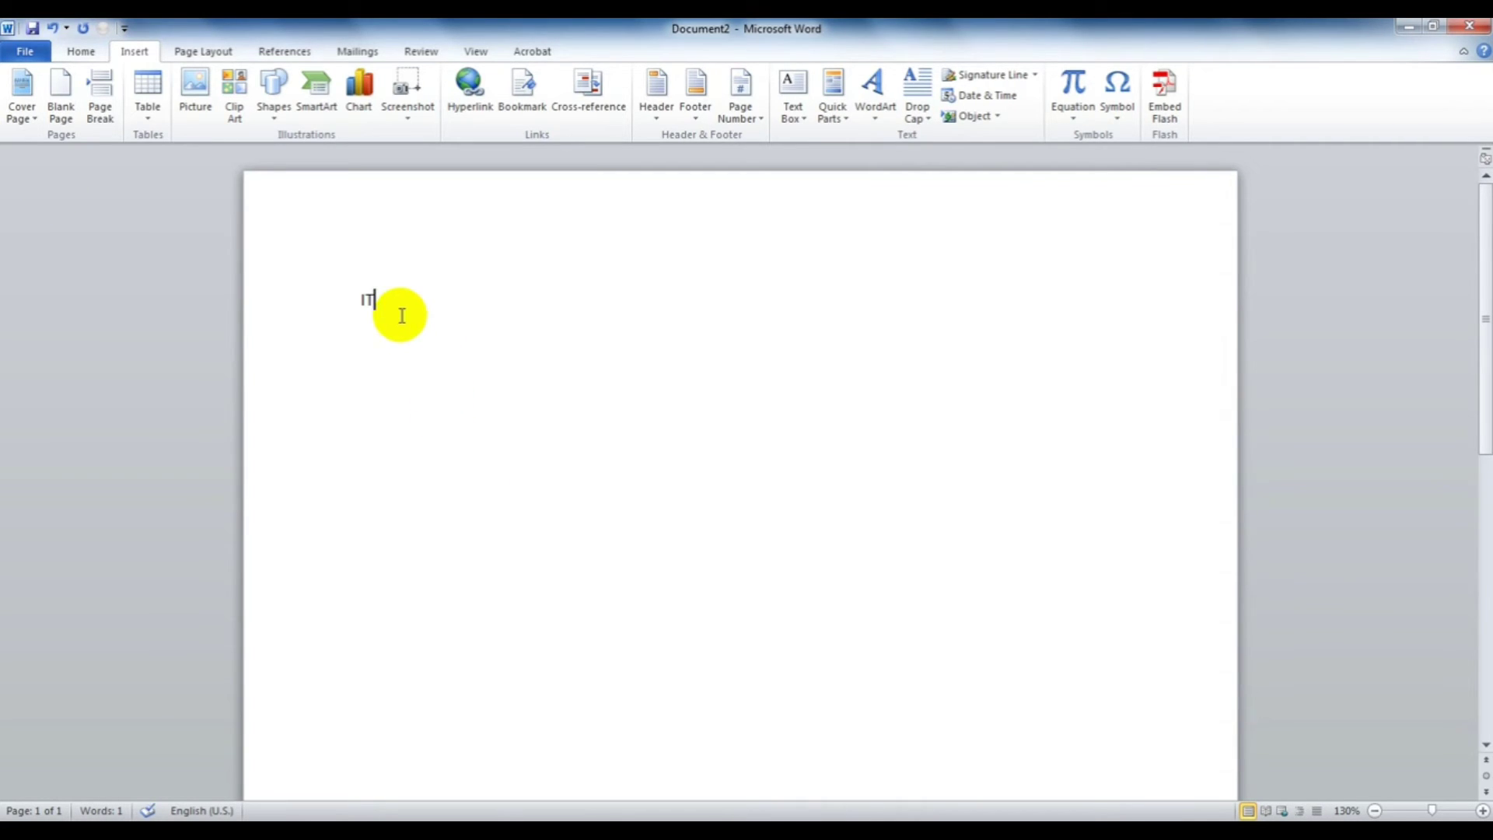
pyautogui.press('Return')
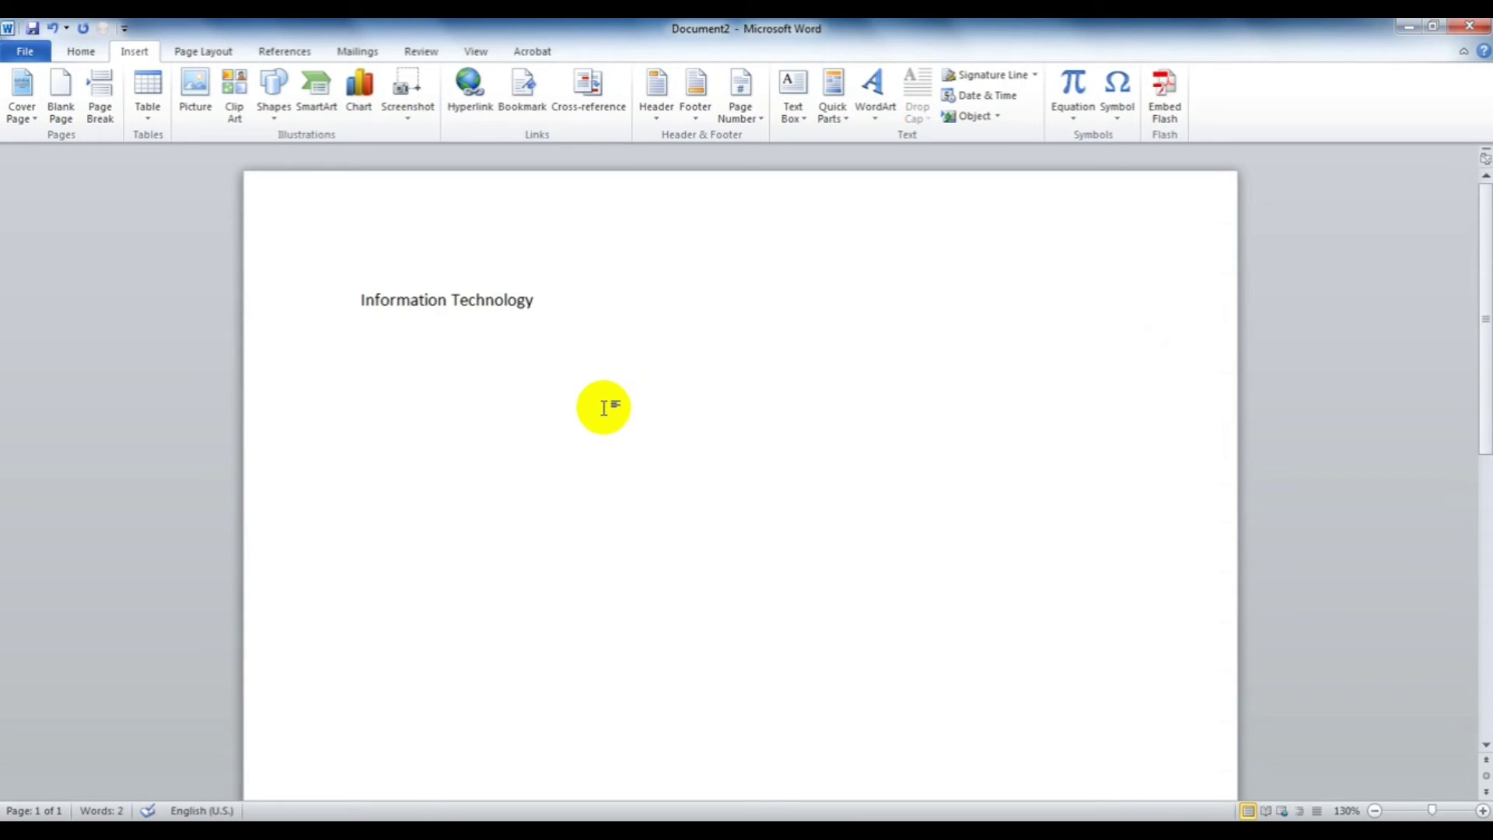
pyautogui.write('CPU')
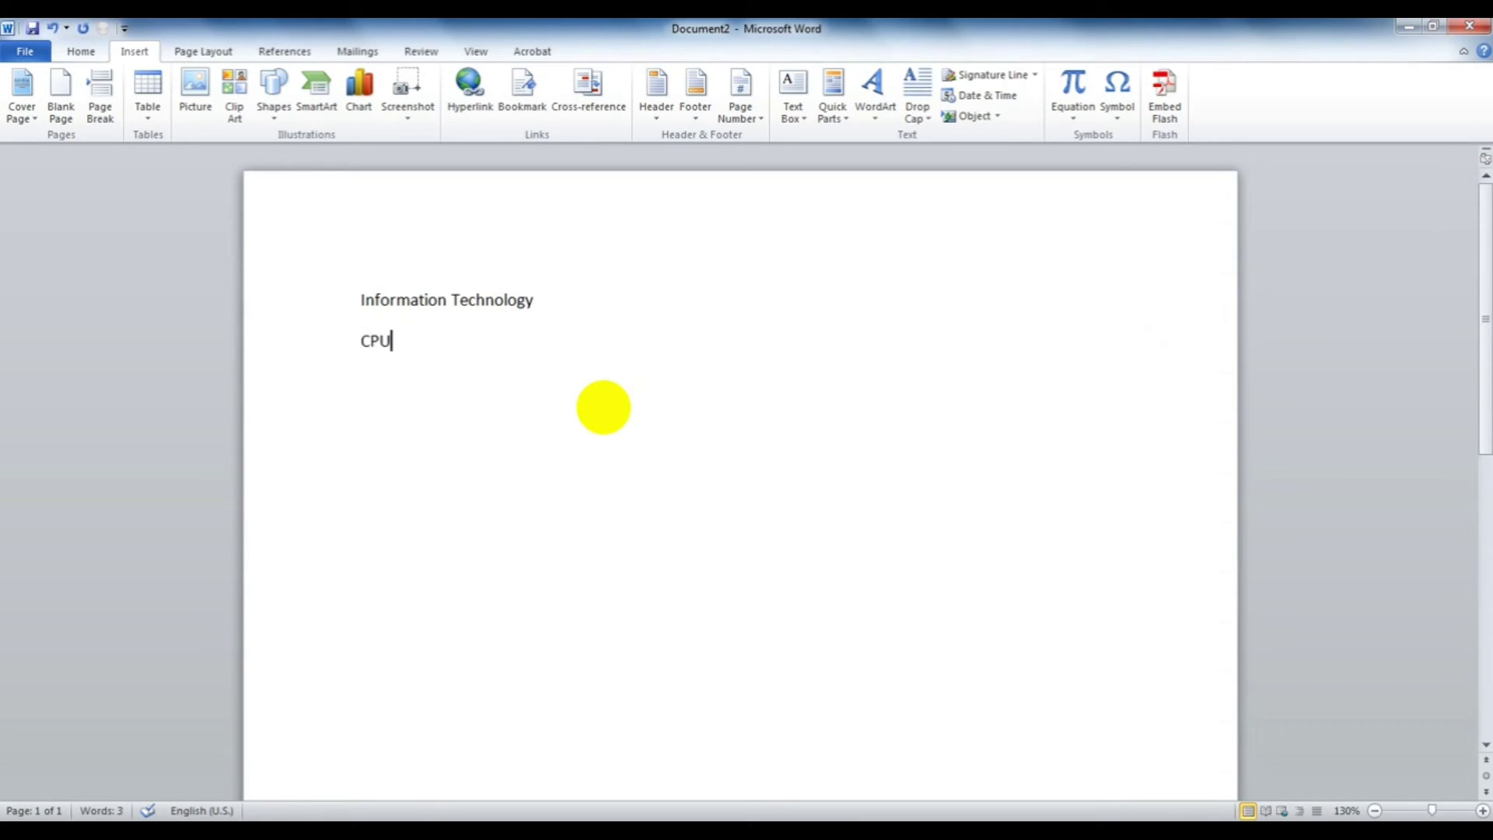
pyautogui.press('Return')
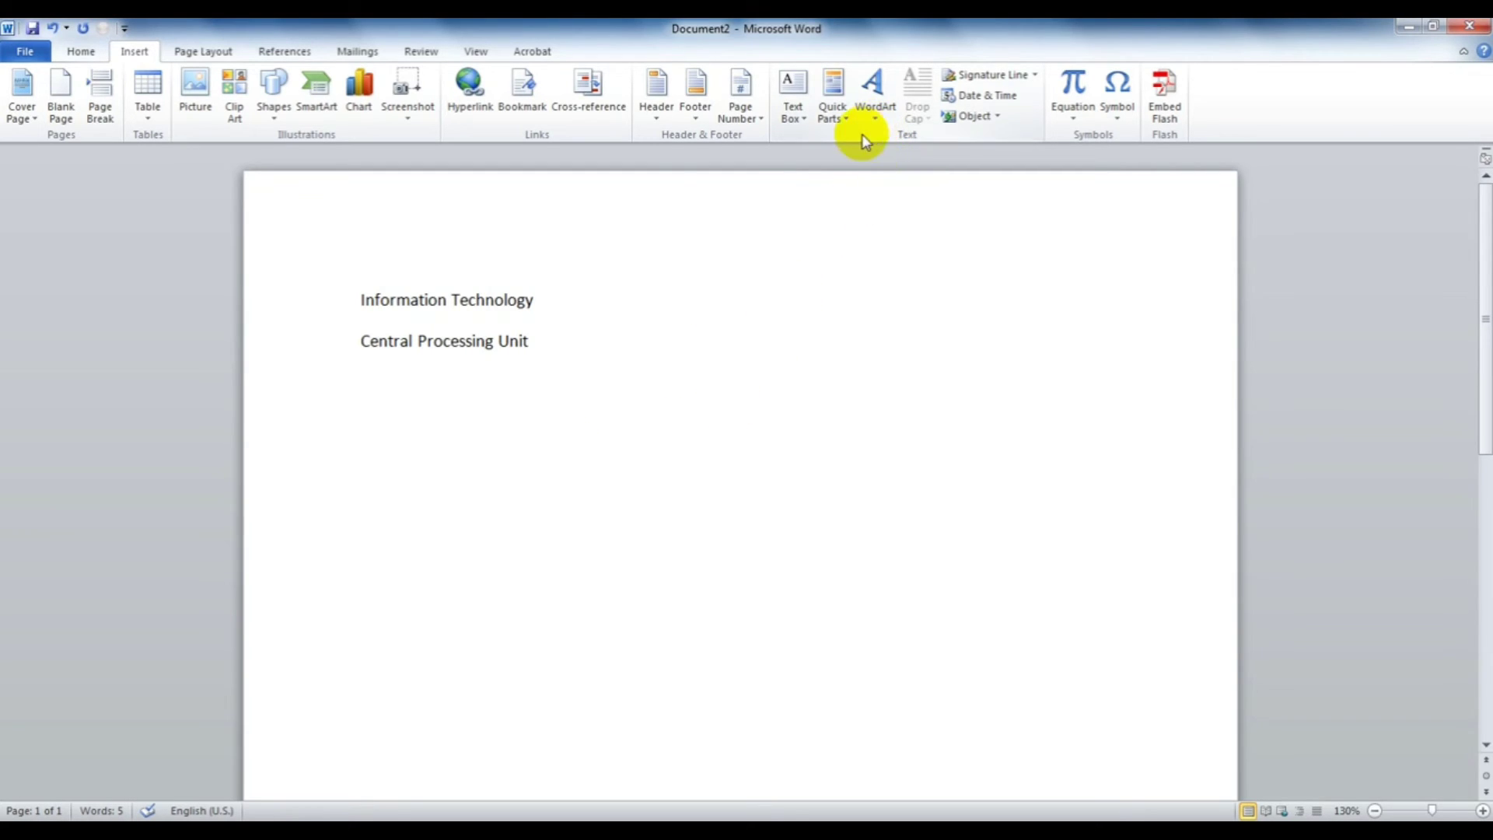
pyautogui.hotkey('ctrl', 'a')
pyautogui.press('Delete')
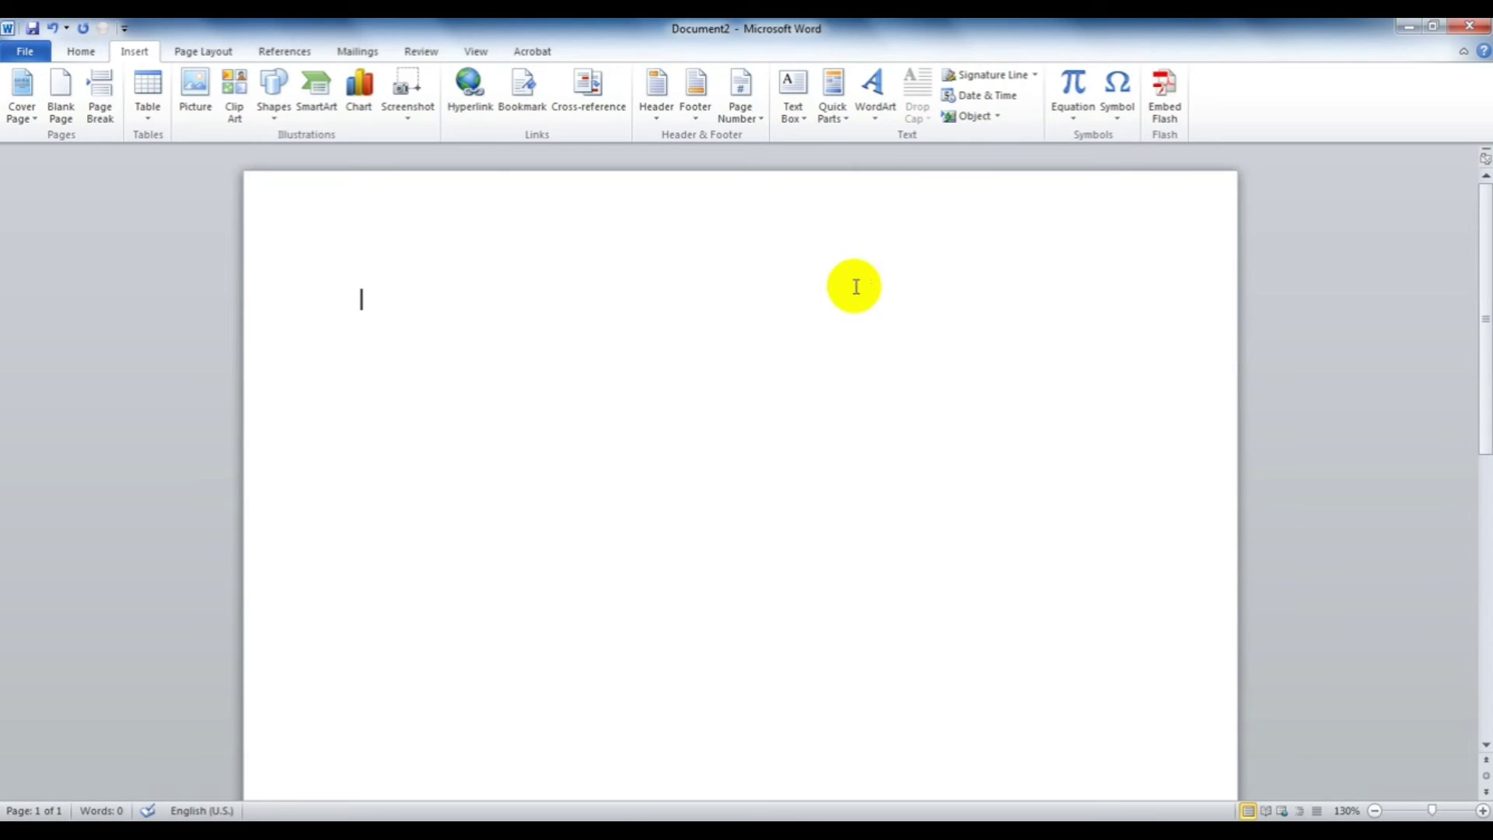
# Insert red WordArt reading 'Nicola International Academy' and shrink its font to fit one line.
pyautogui.click(881, 113)
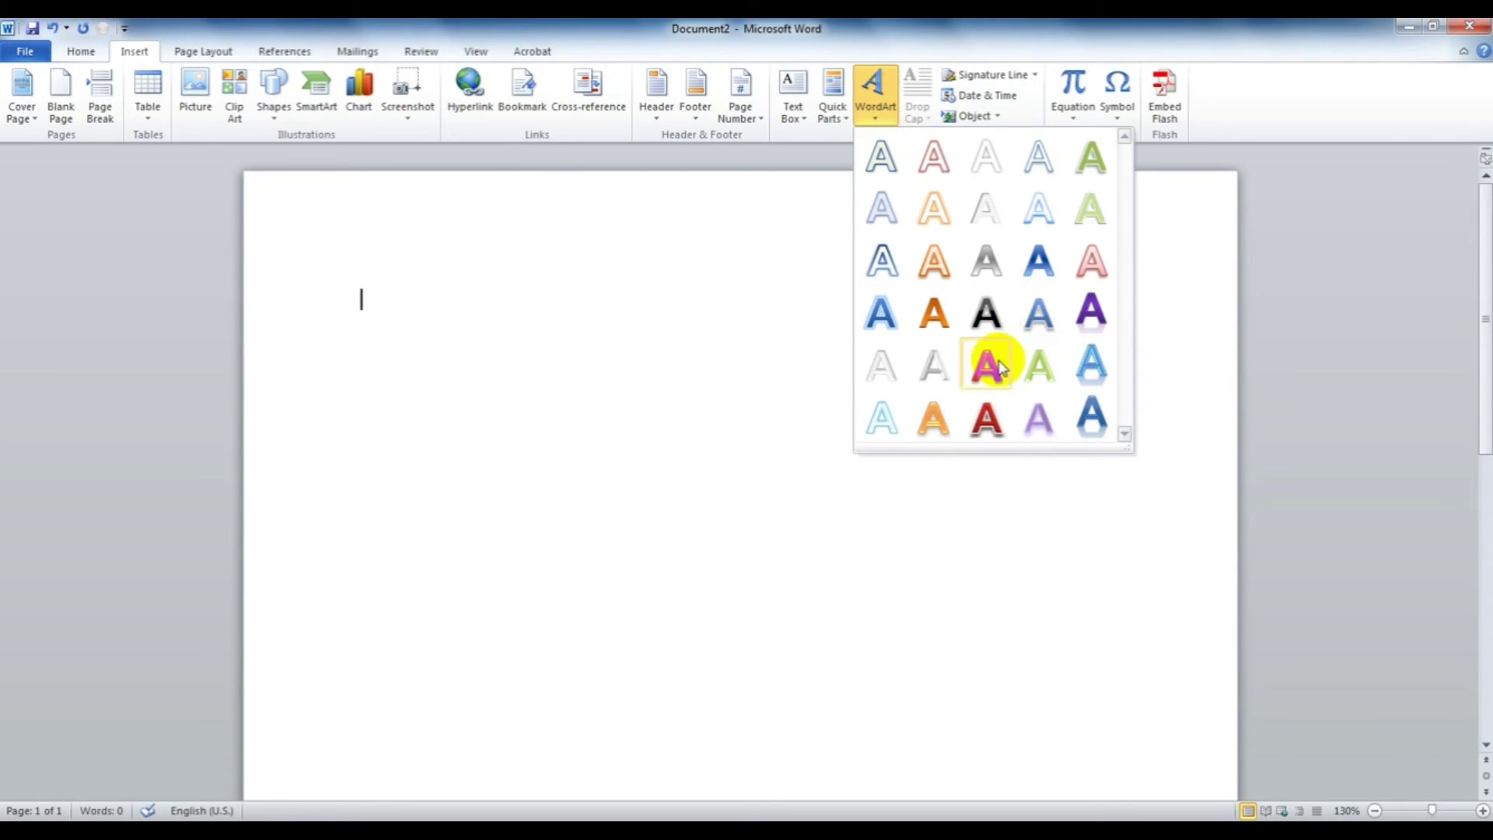
pyautogui.click(985, 416)
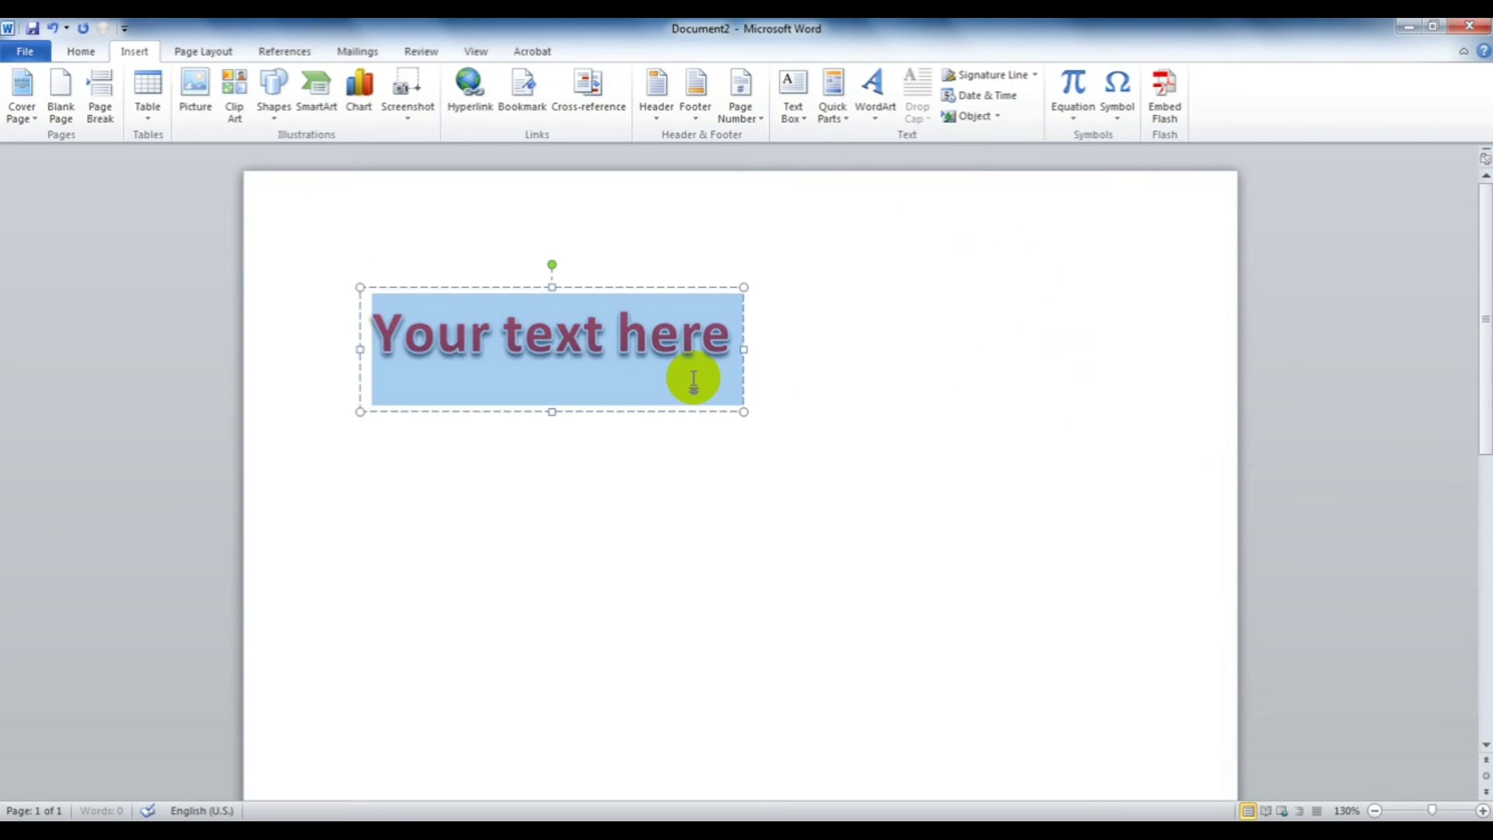
pyautogui.write('Nicola')
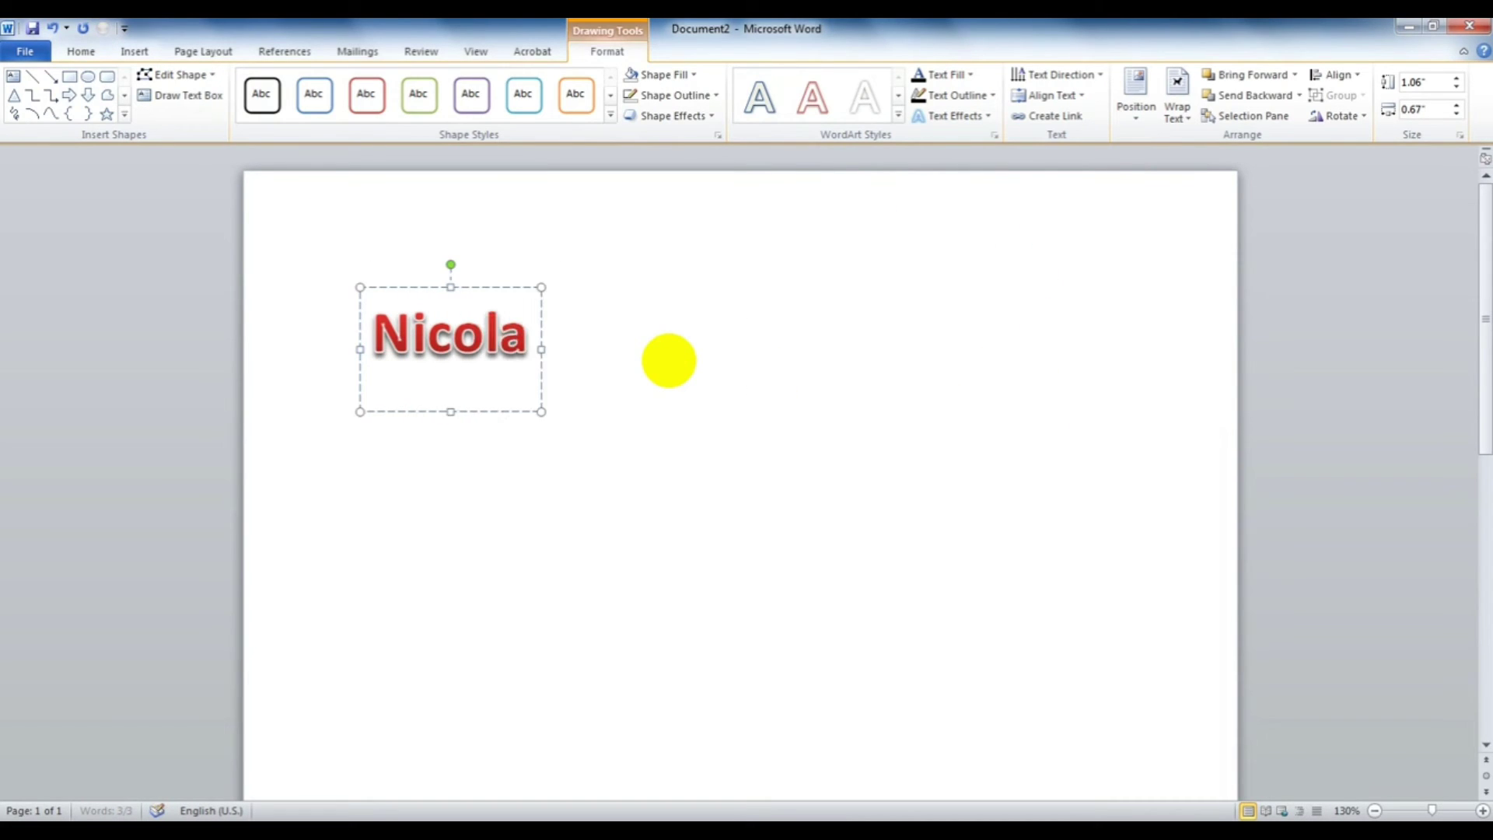
pyautogui.write(' Interna')
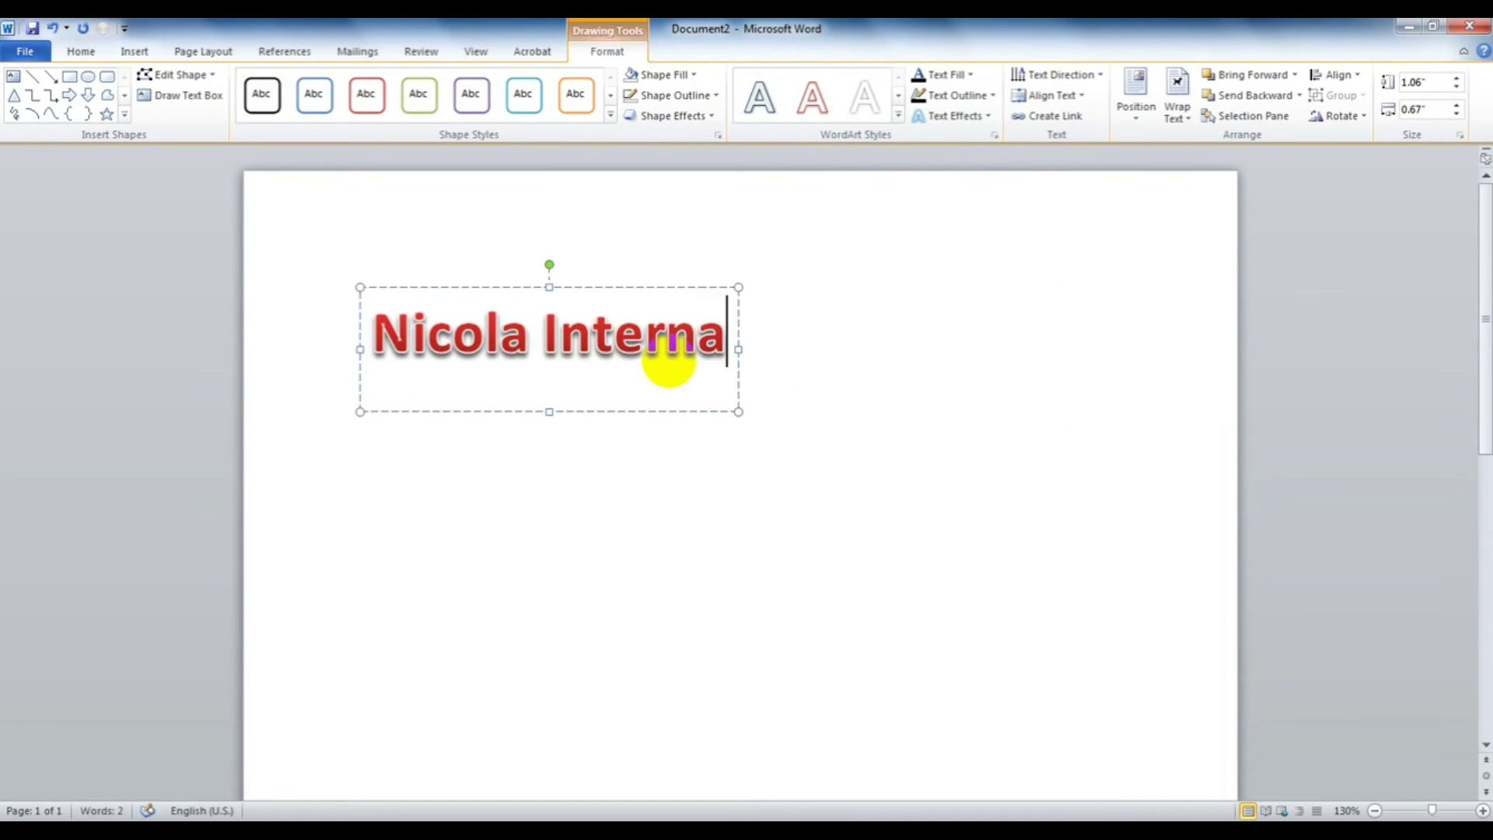
pyautogui.write('tional Acad')
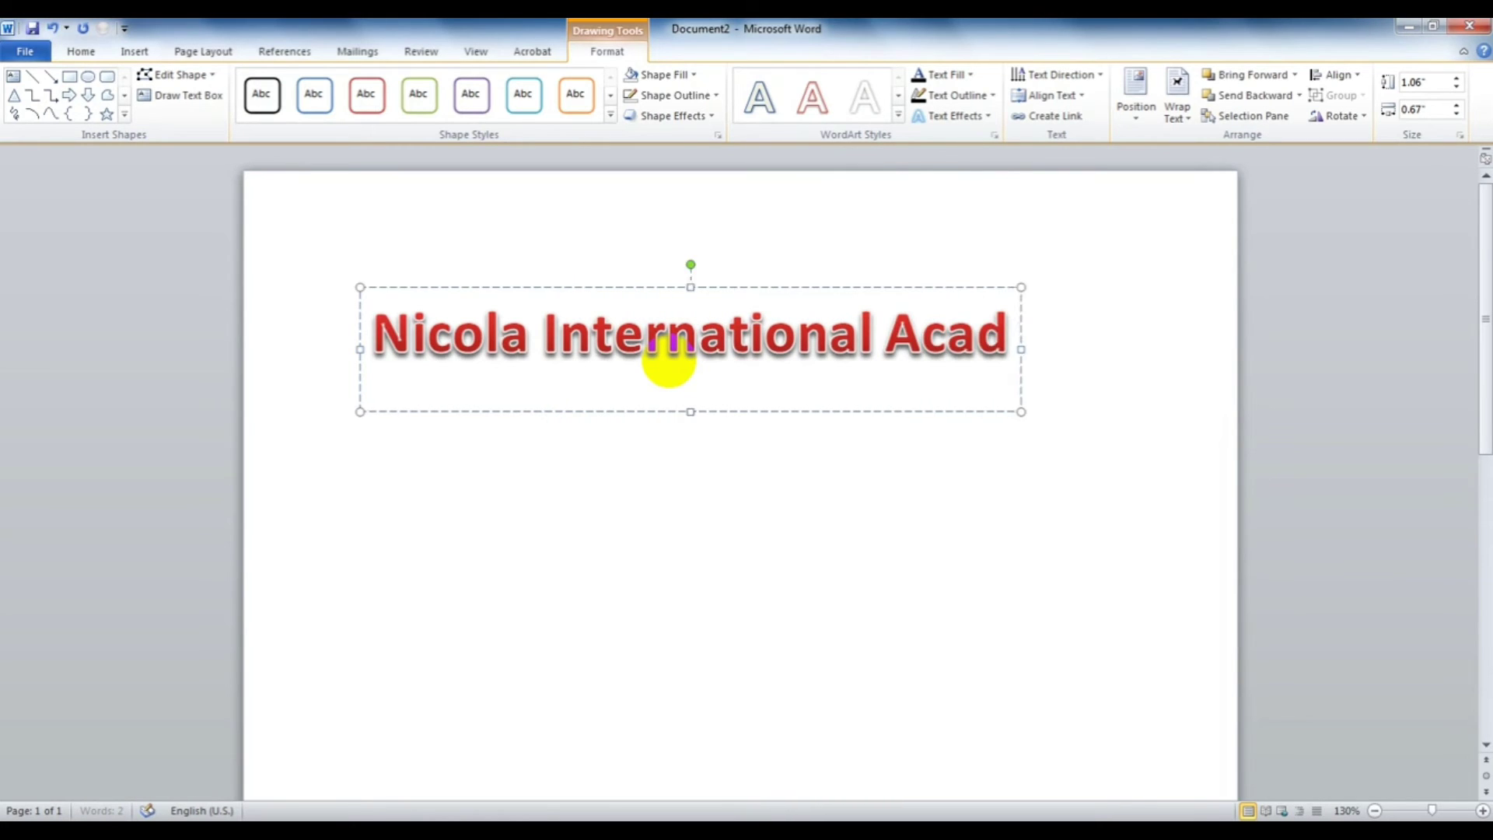
pyautogui.write('emy')
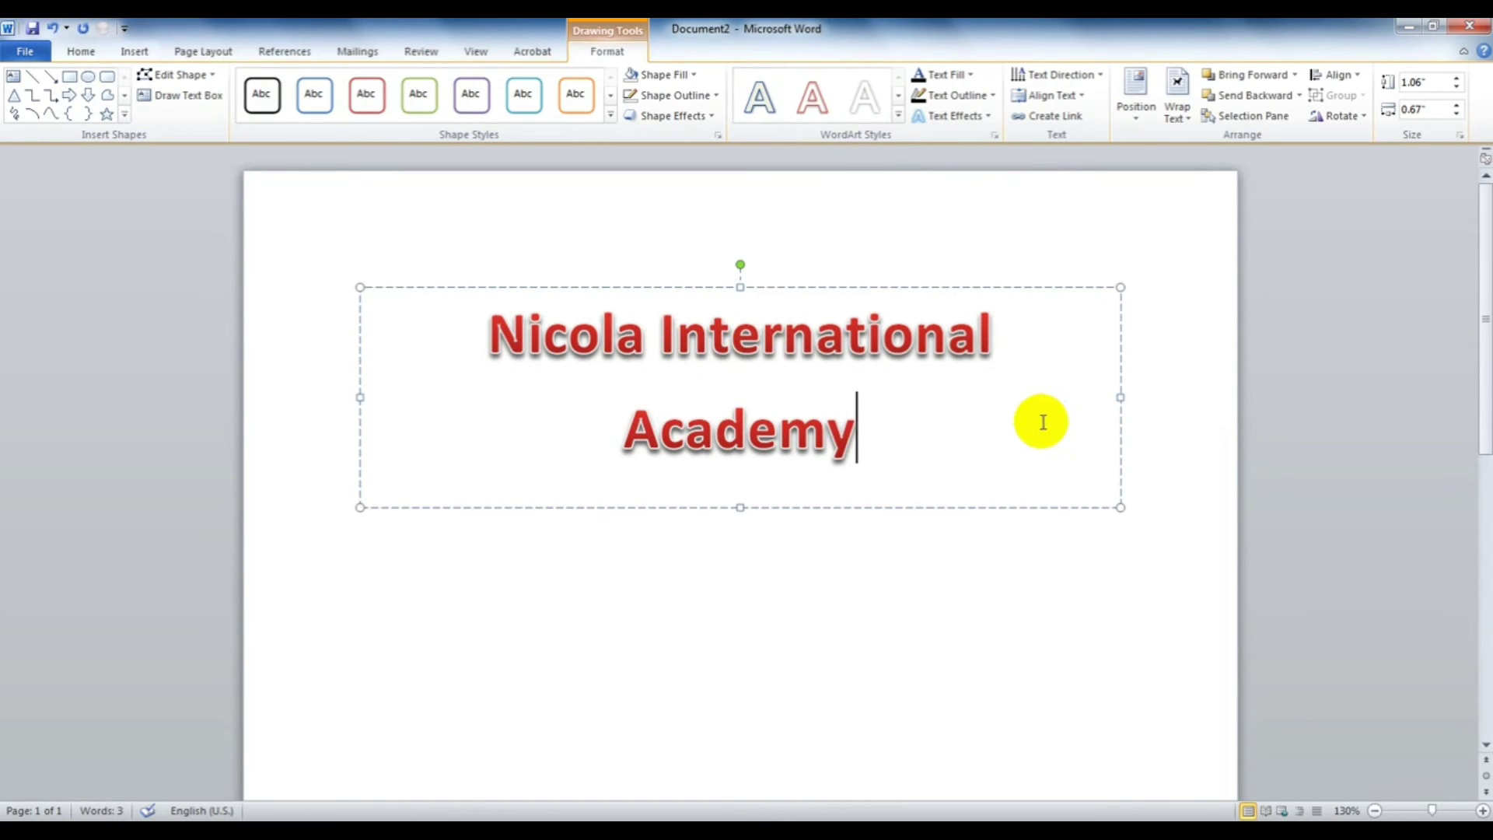
pyautogui.hotkey('ctrl', 'a')
pyautogui.hotkey('ctrl', 'shift', ',')
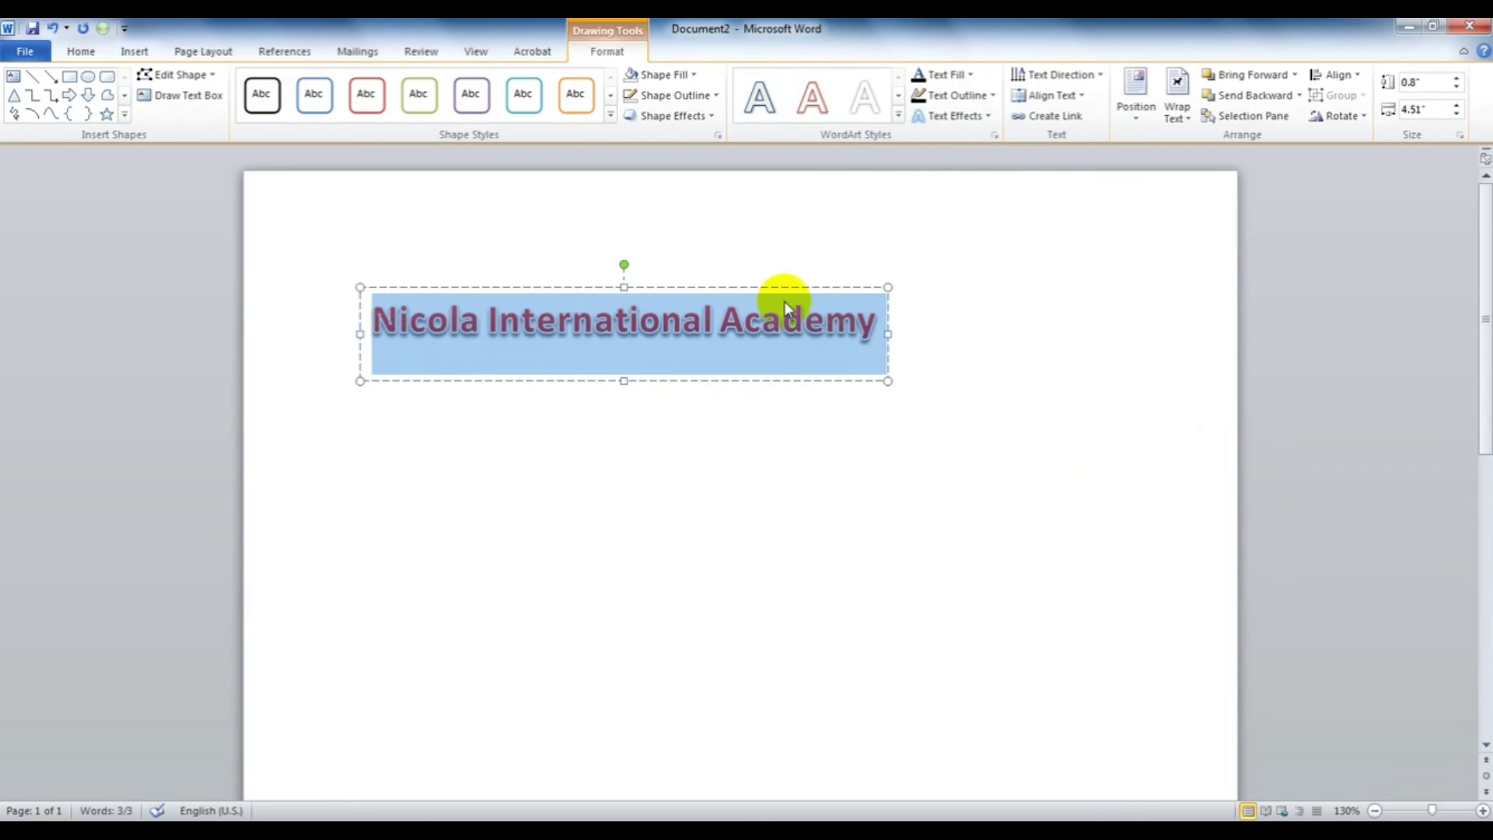
pyautogui.click(771, 289)
pyautogui.click(772, 289)
# Paste a duplicate of the WordArt and move it lower on the page.
pyautogui.click(684, 493)
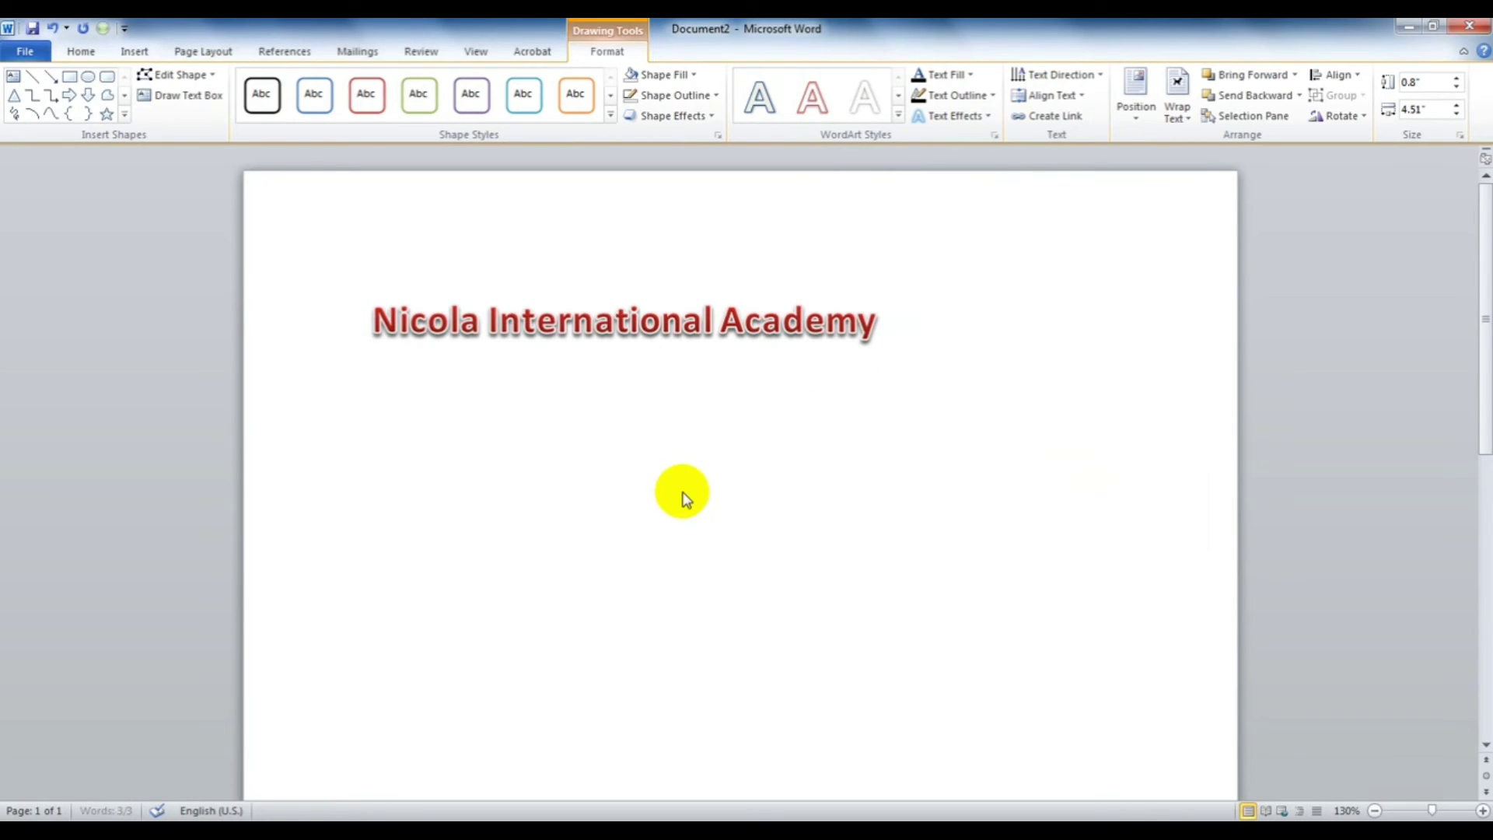
pyautogui.hotkey('ctrl', 'v')
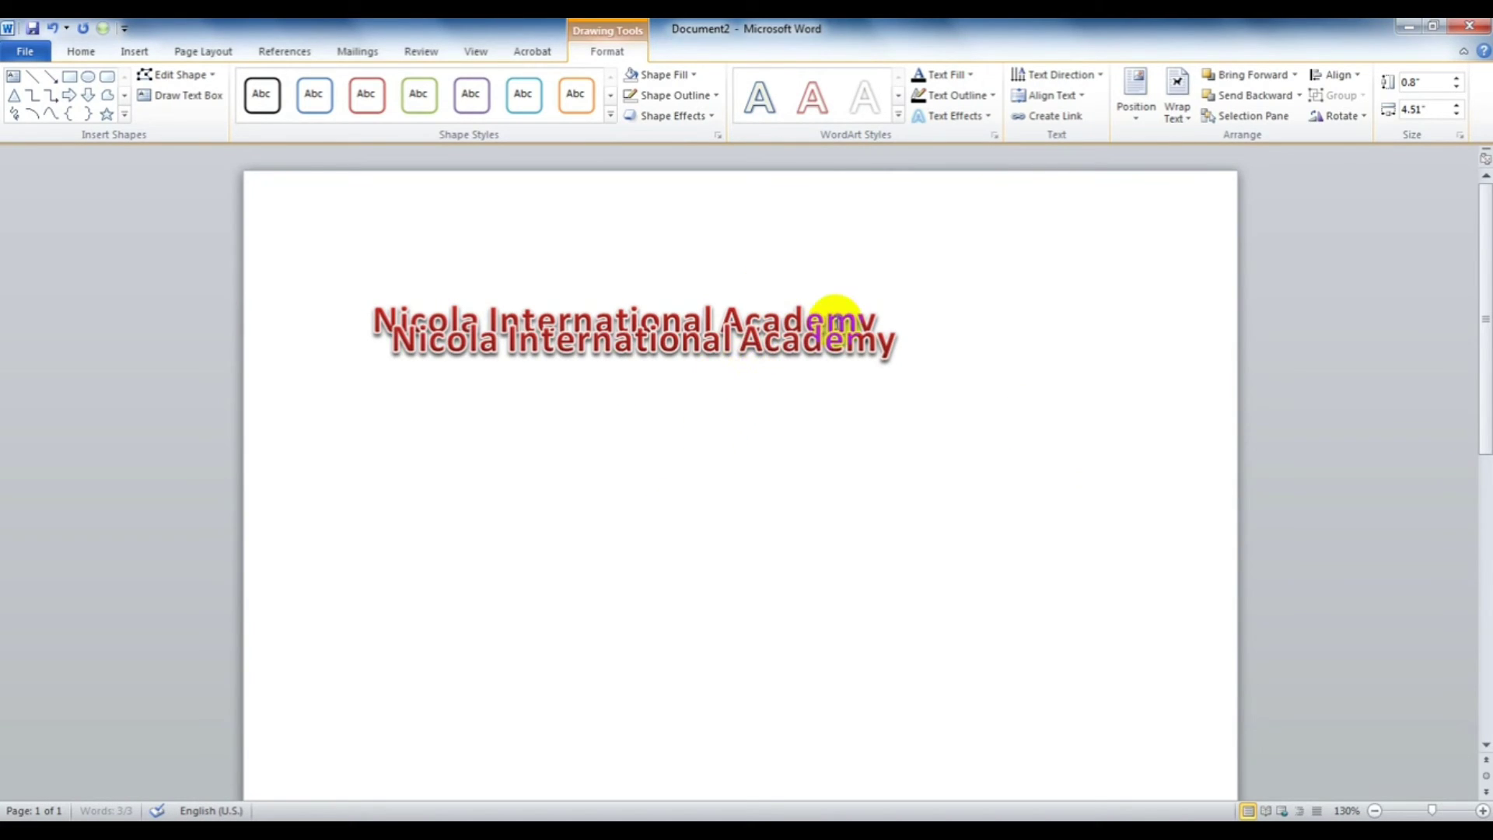
pyautogui.moveTo(856, 339); pyautogui.dragTo(885, 335)
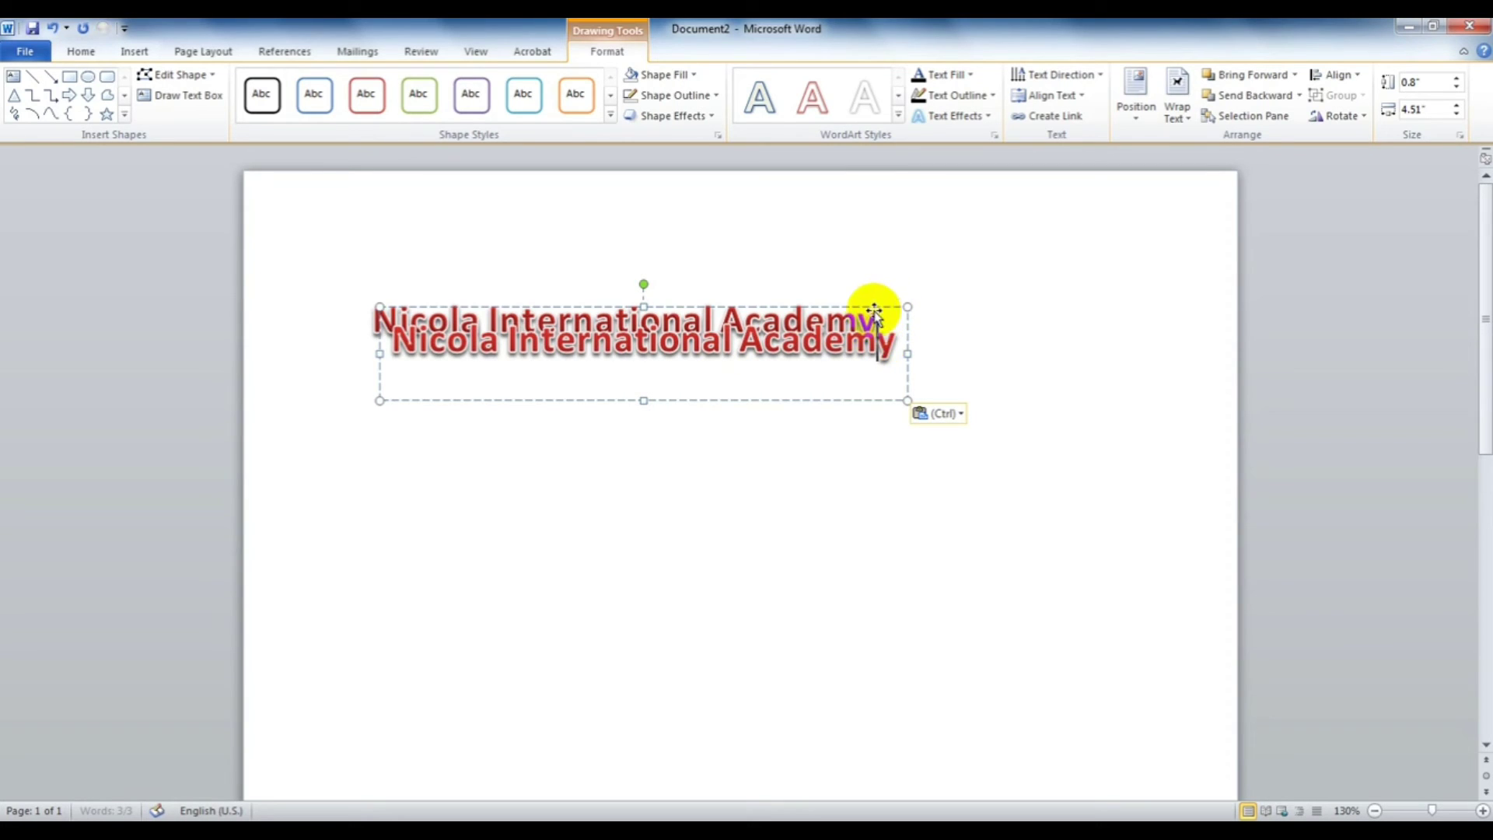
pyautogui.press('Escape')
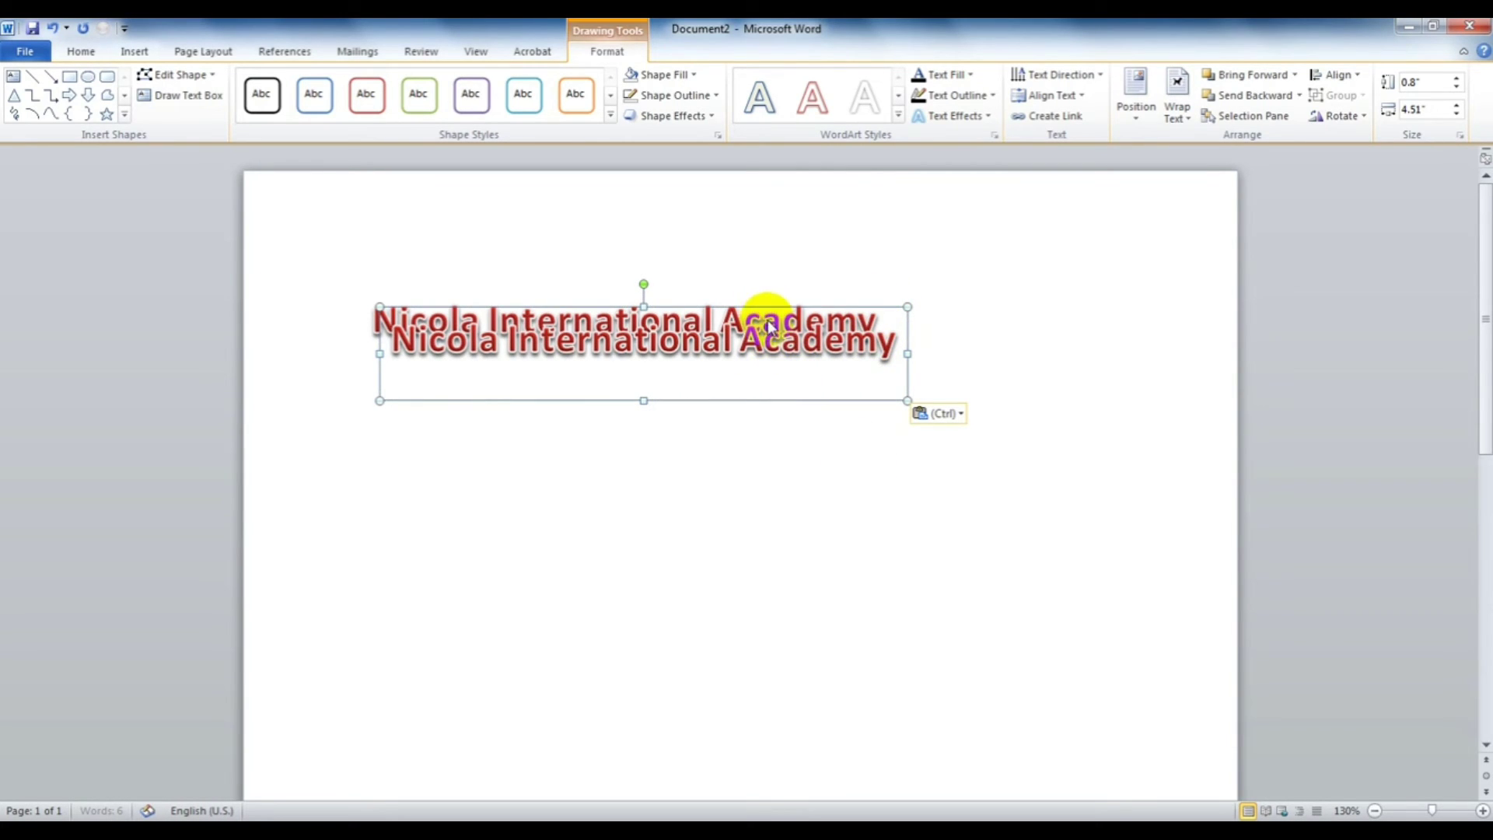
pyautogui.moveTo(768, 327); pyautogui.dragTo(752, 475)
# Apply the Follow Path arch to the upper WordArt and stretch it into a tall semicircle.
pyautogui.click(747, 321)
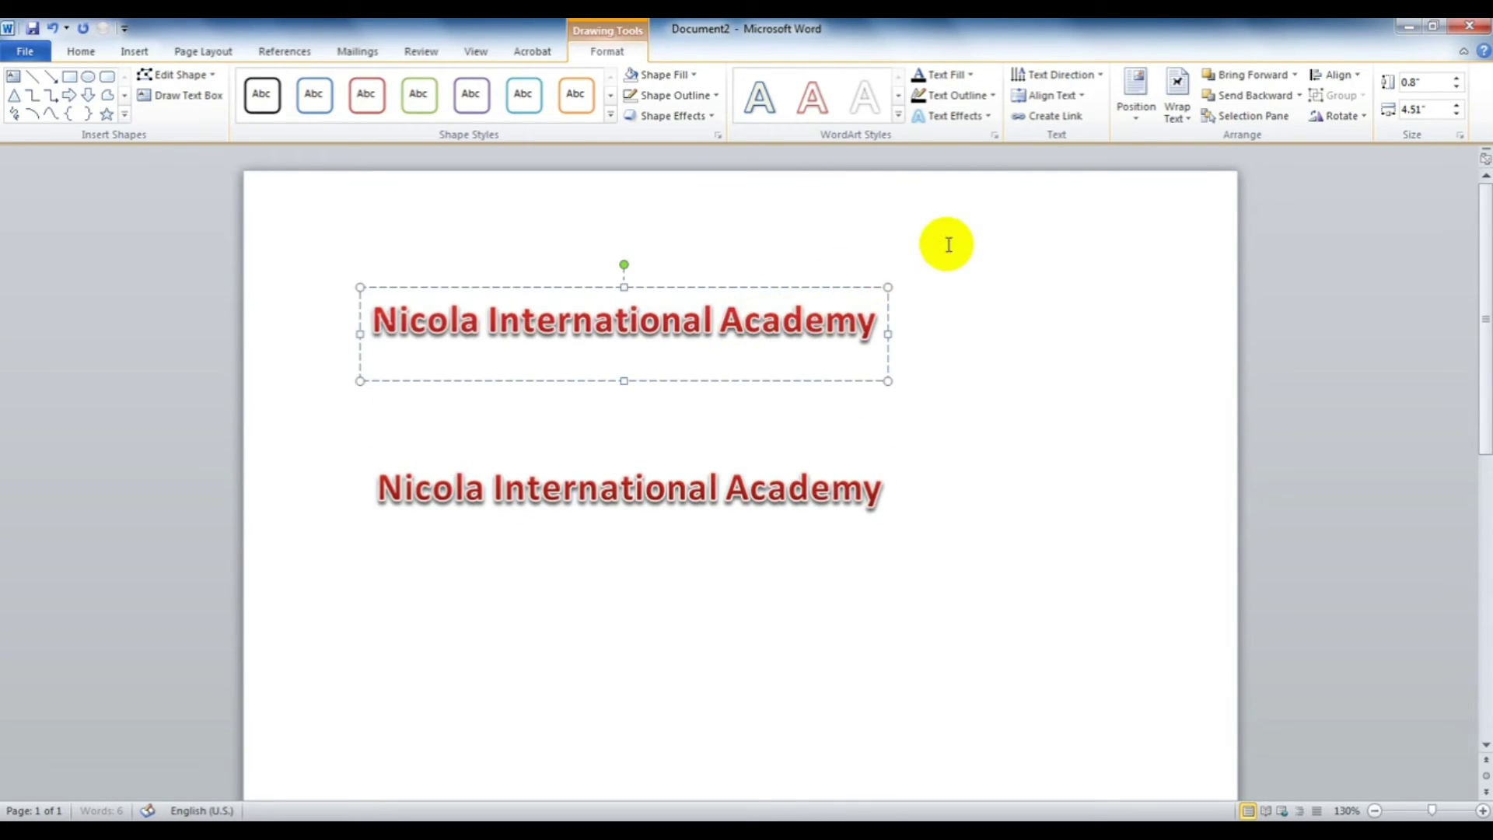
pyautogui.hotkey('ctrl', 'a')
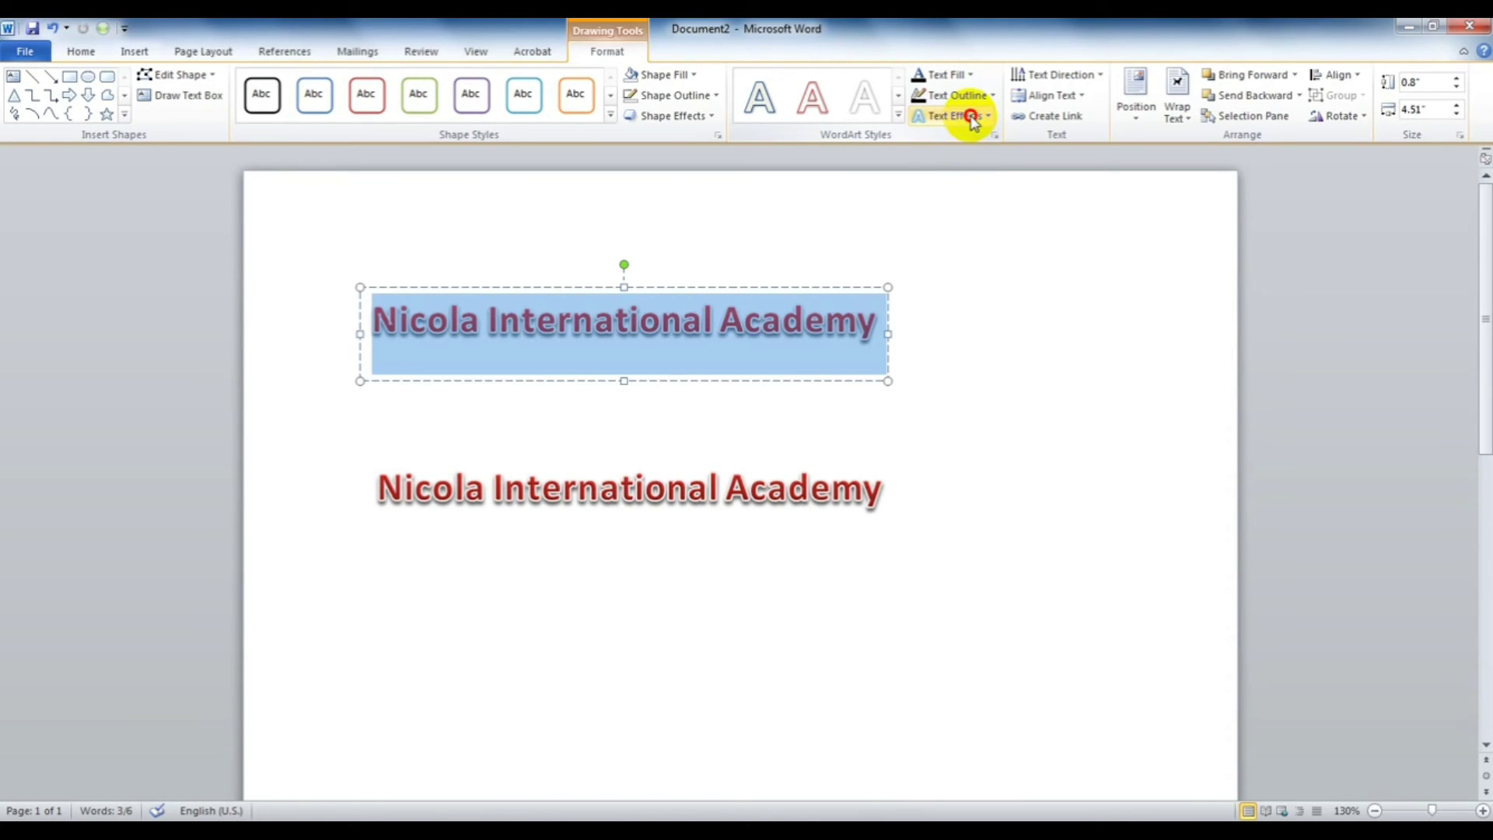
pyautogui.click(972, 118)
pyautogui.moveTo(975, 353)
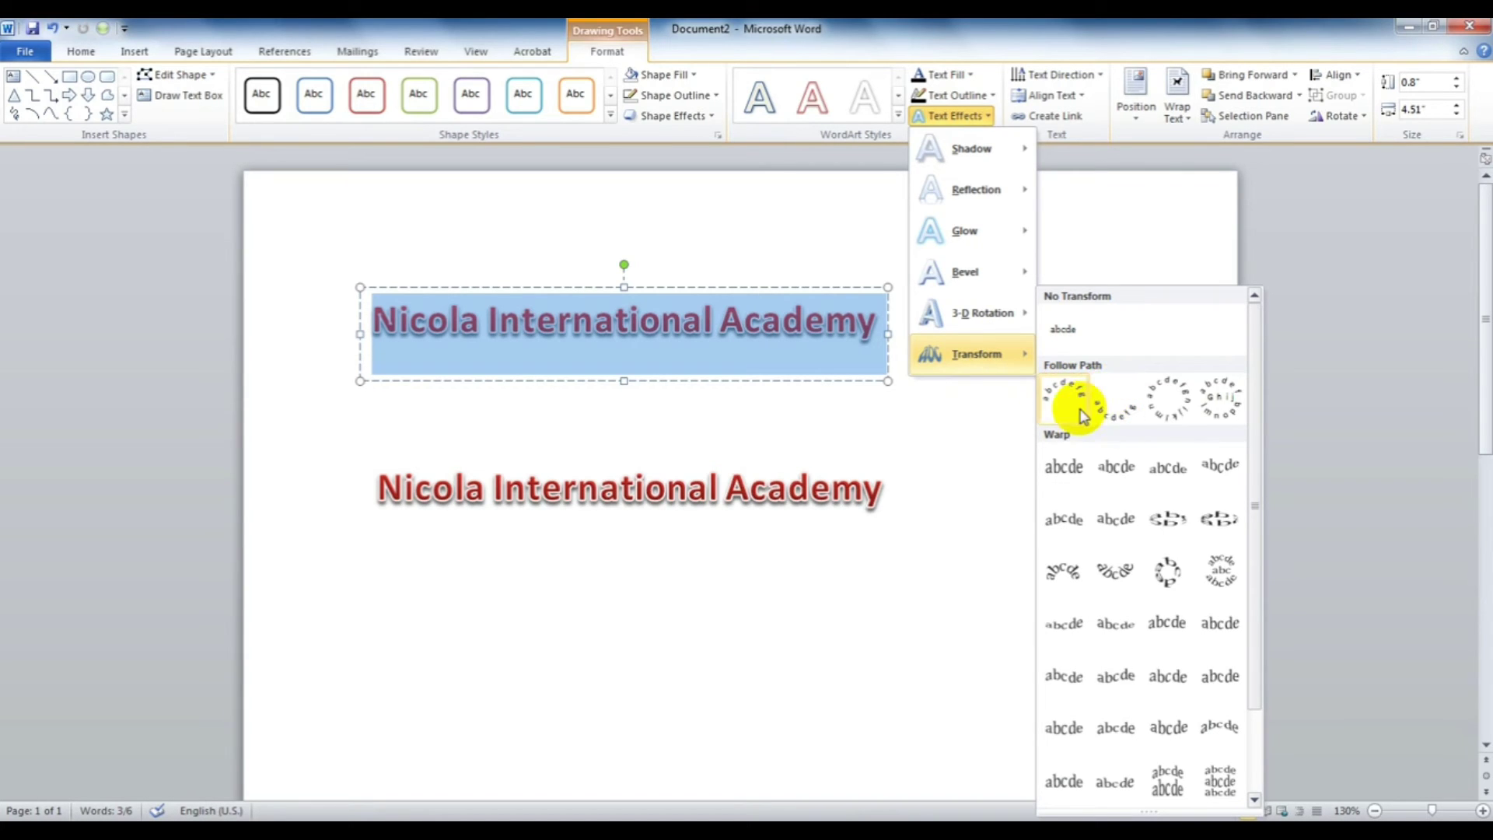
pyautogui.click(1063, 408)
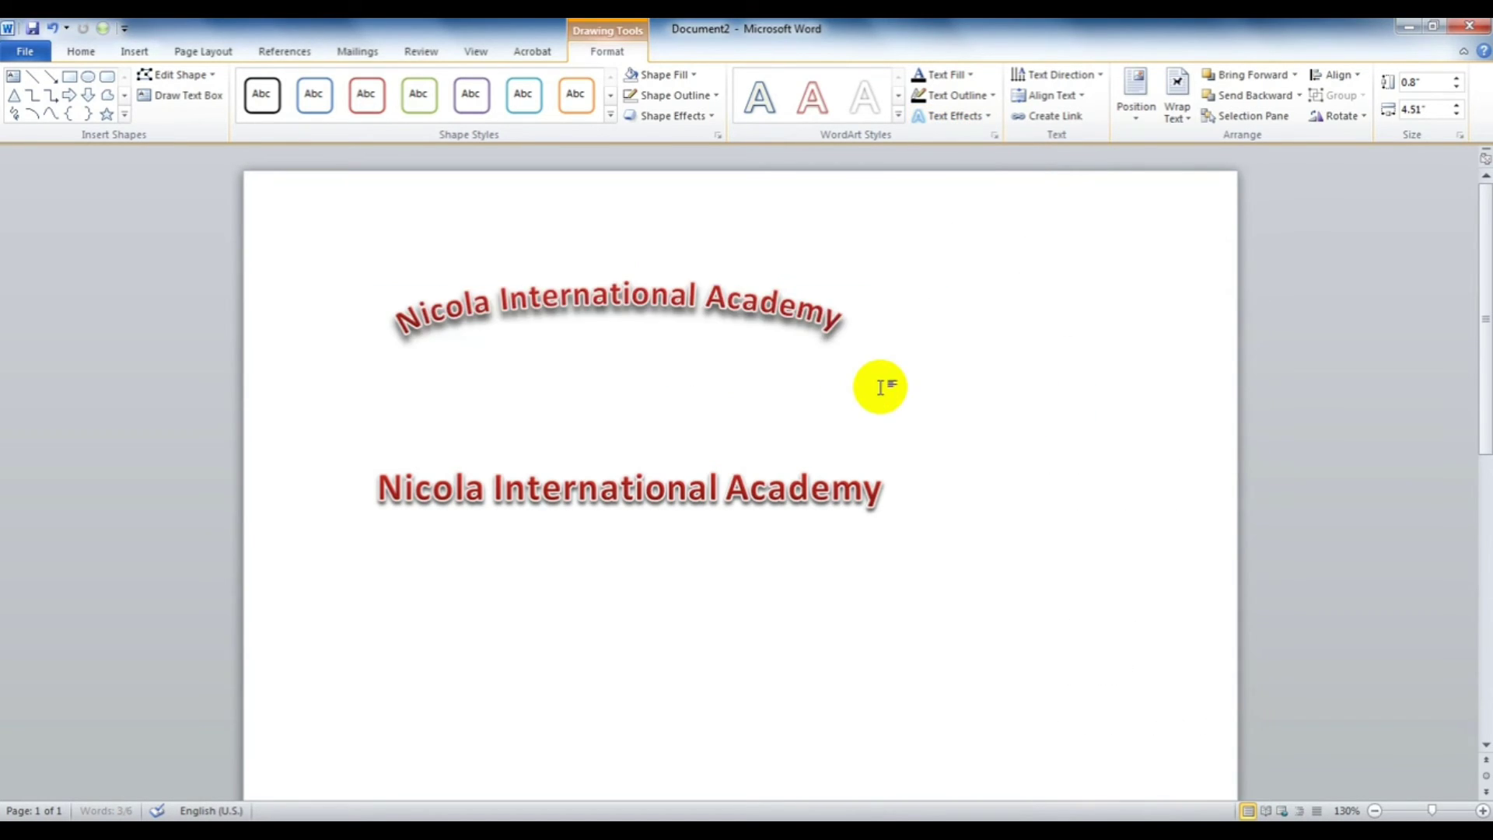
pyautogui.click(847, 318)
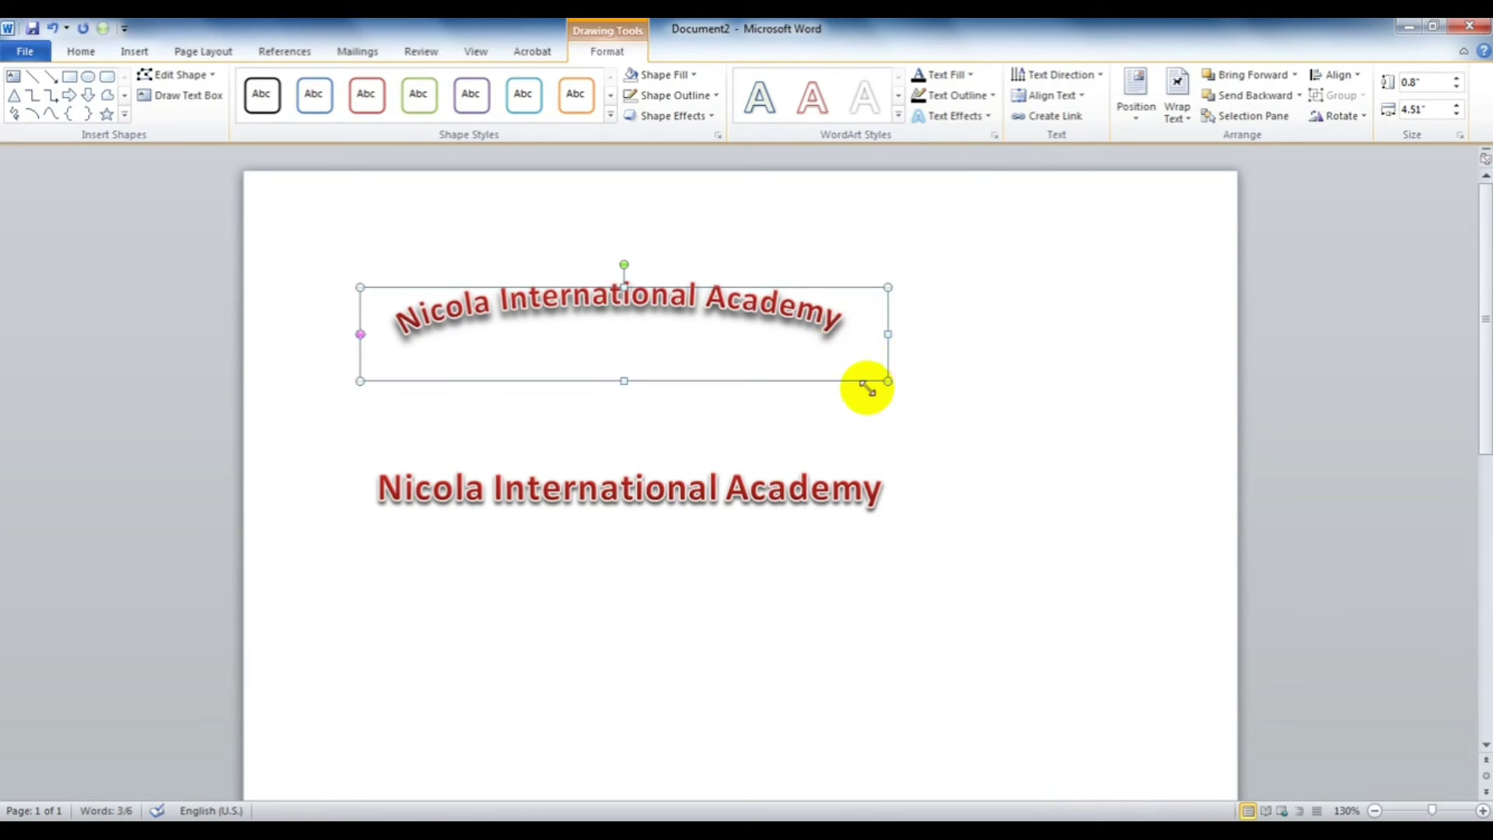
pyautogui.moveTo(886, 381); pyautogui.dragTo(776, 475)
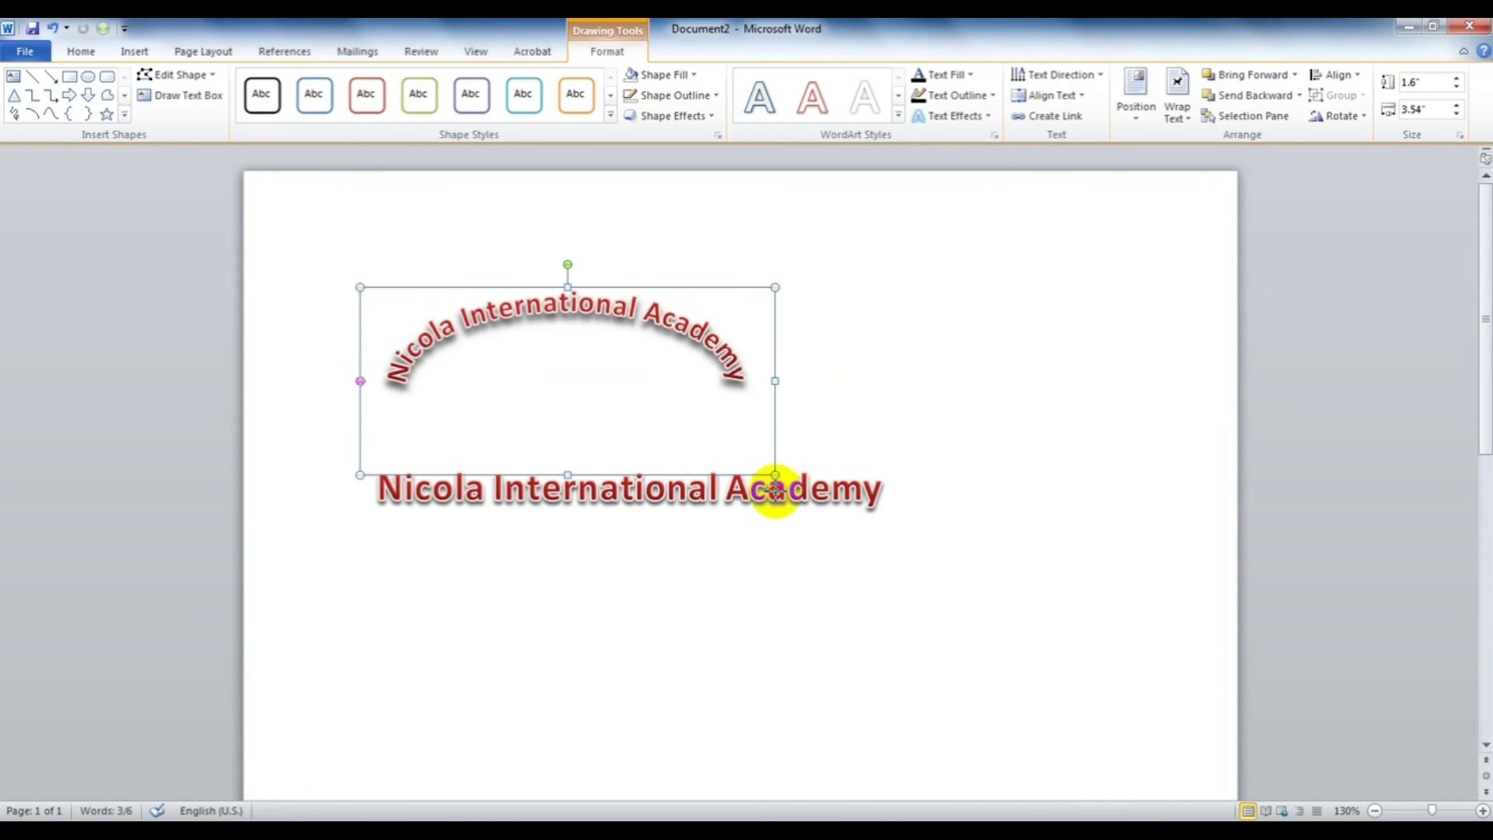
pyautogui.moveTo(775, 474); pyautogui.dragTo(736, 594)
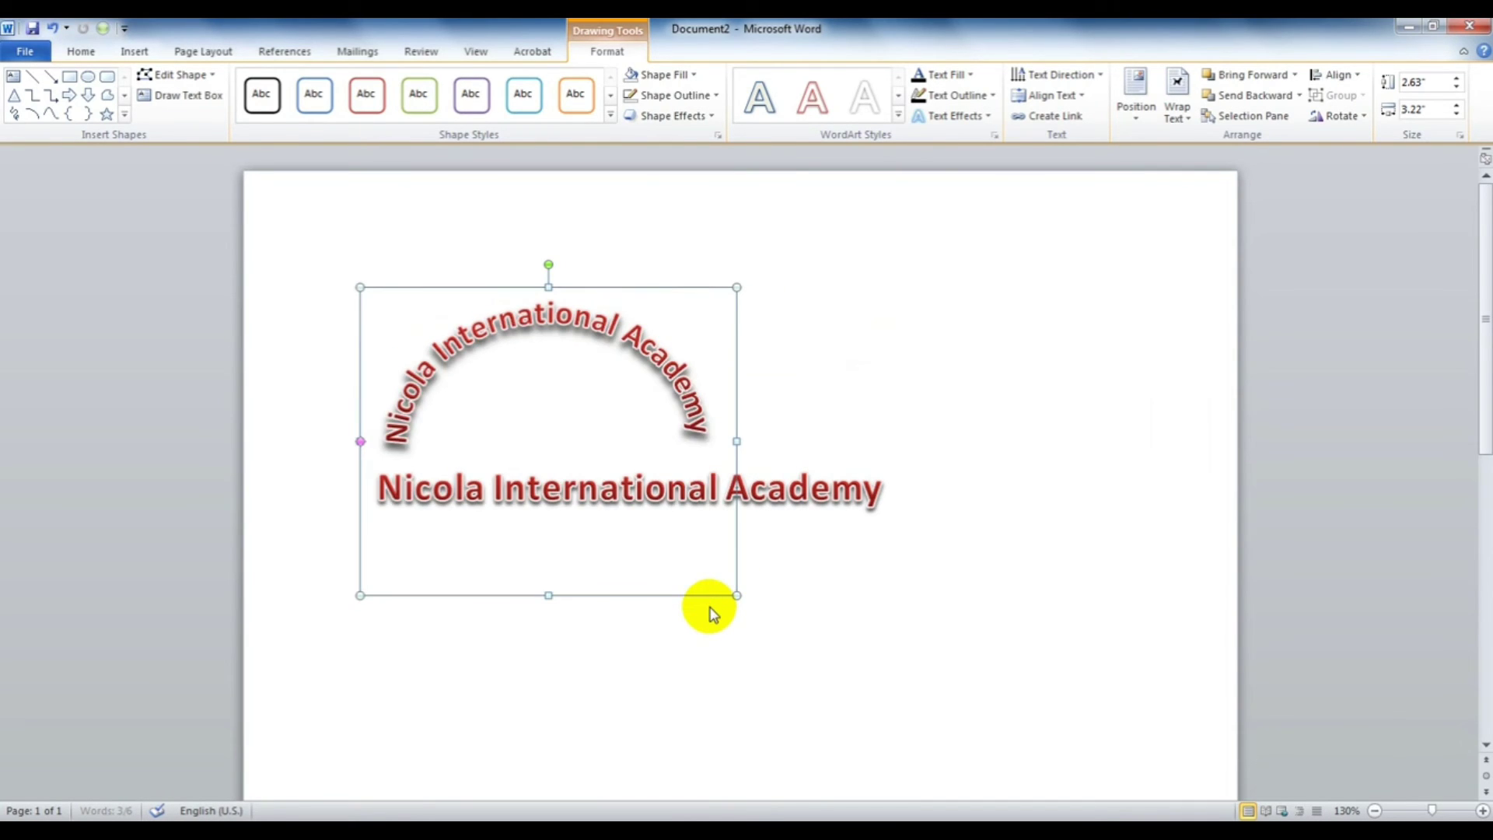
pyautogui.click(772, 492)
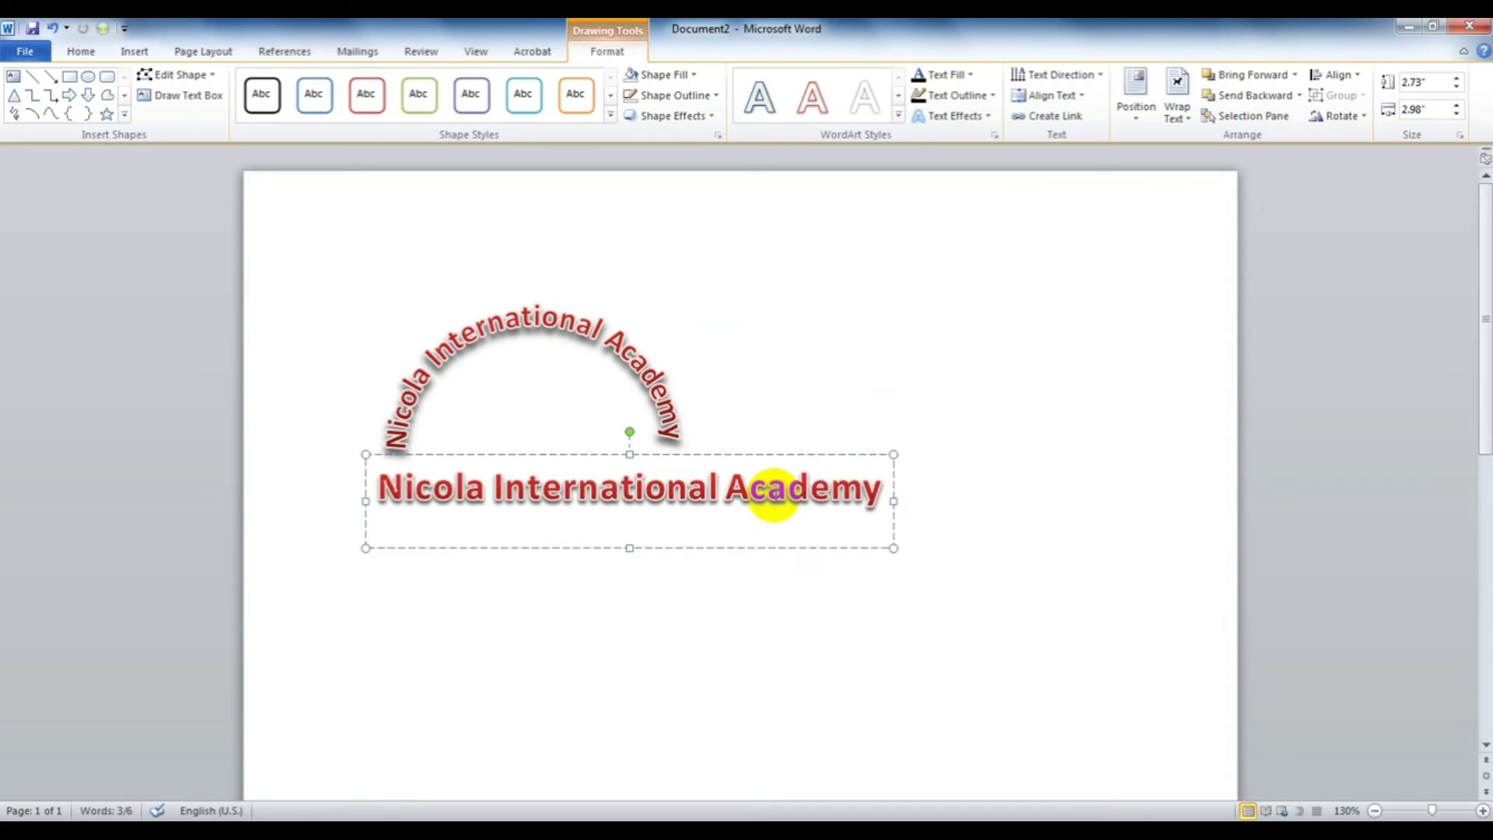
# Change the copy's text to 'Chbahil,Kathmandu,Nepal' and apply the downward Follow Path arc.
pyautogui.tripleClick(772, 490)
pyautogui.click(775, 488)
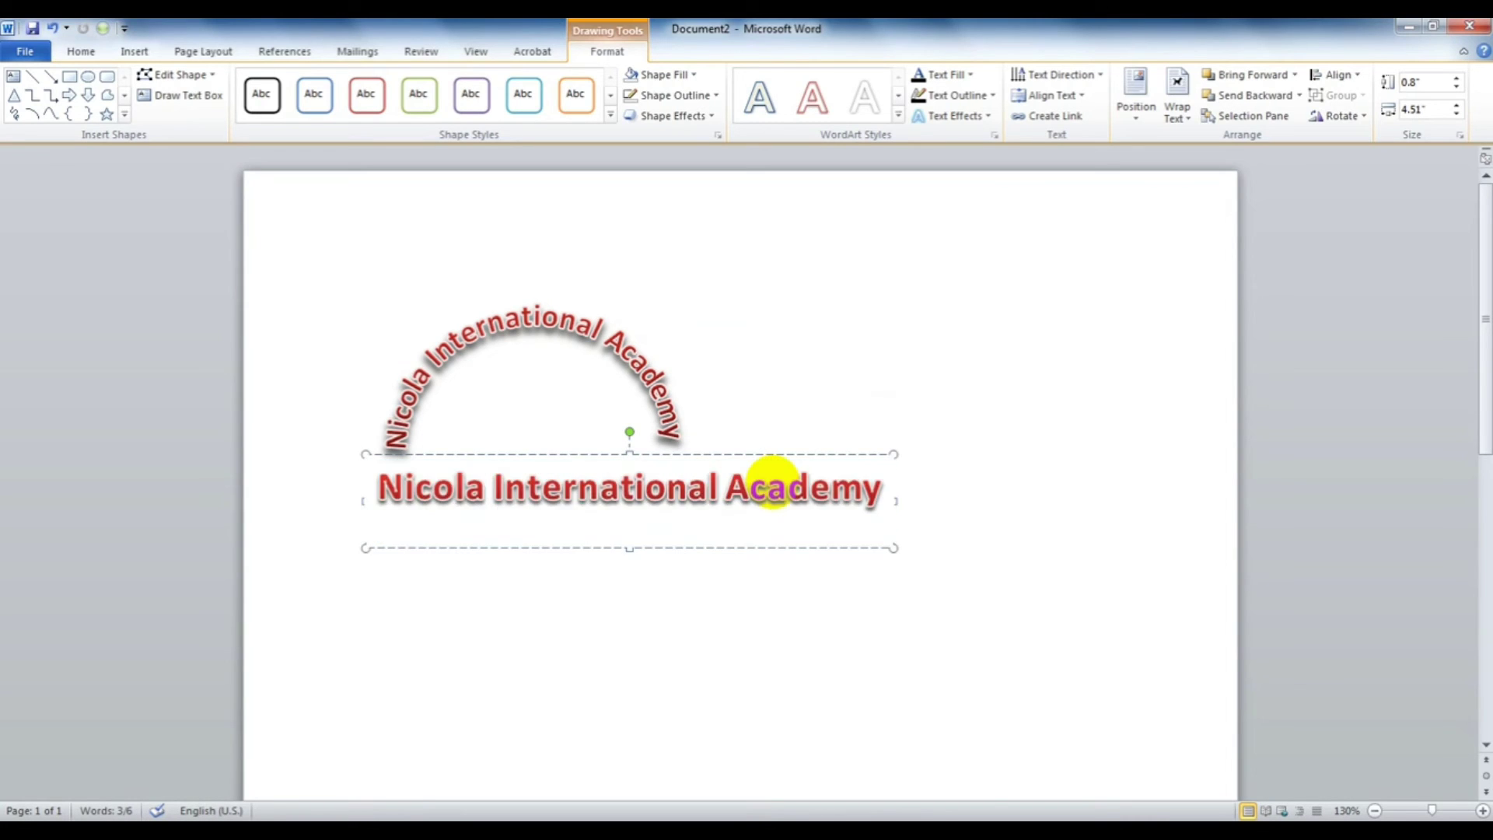
pyautogui.write('Ch')
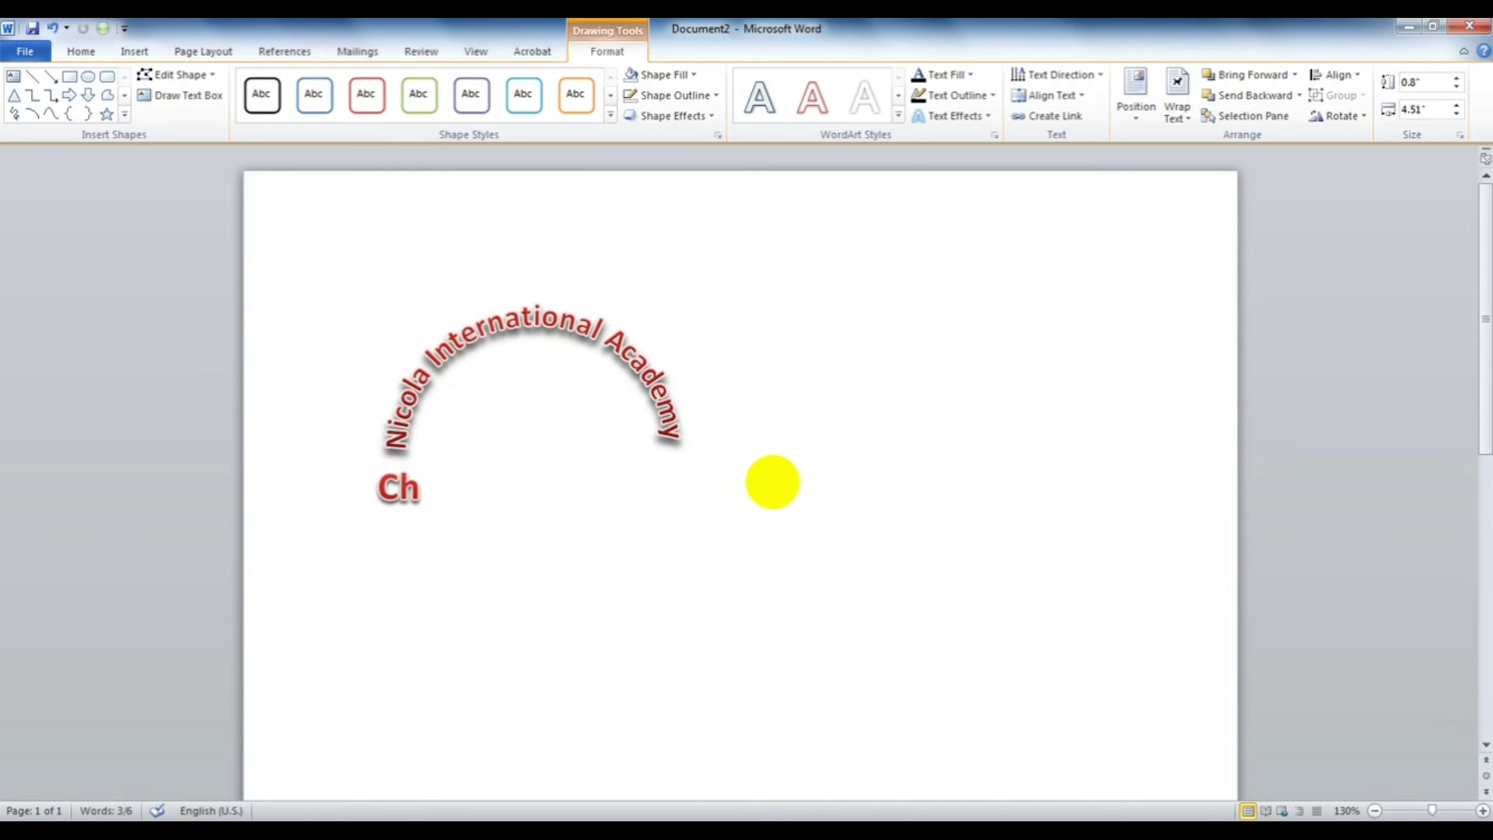
pyautogui.write('bahil,Kathmandu')
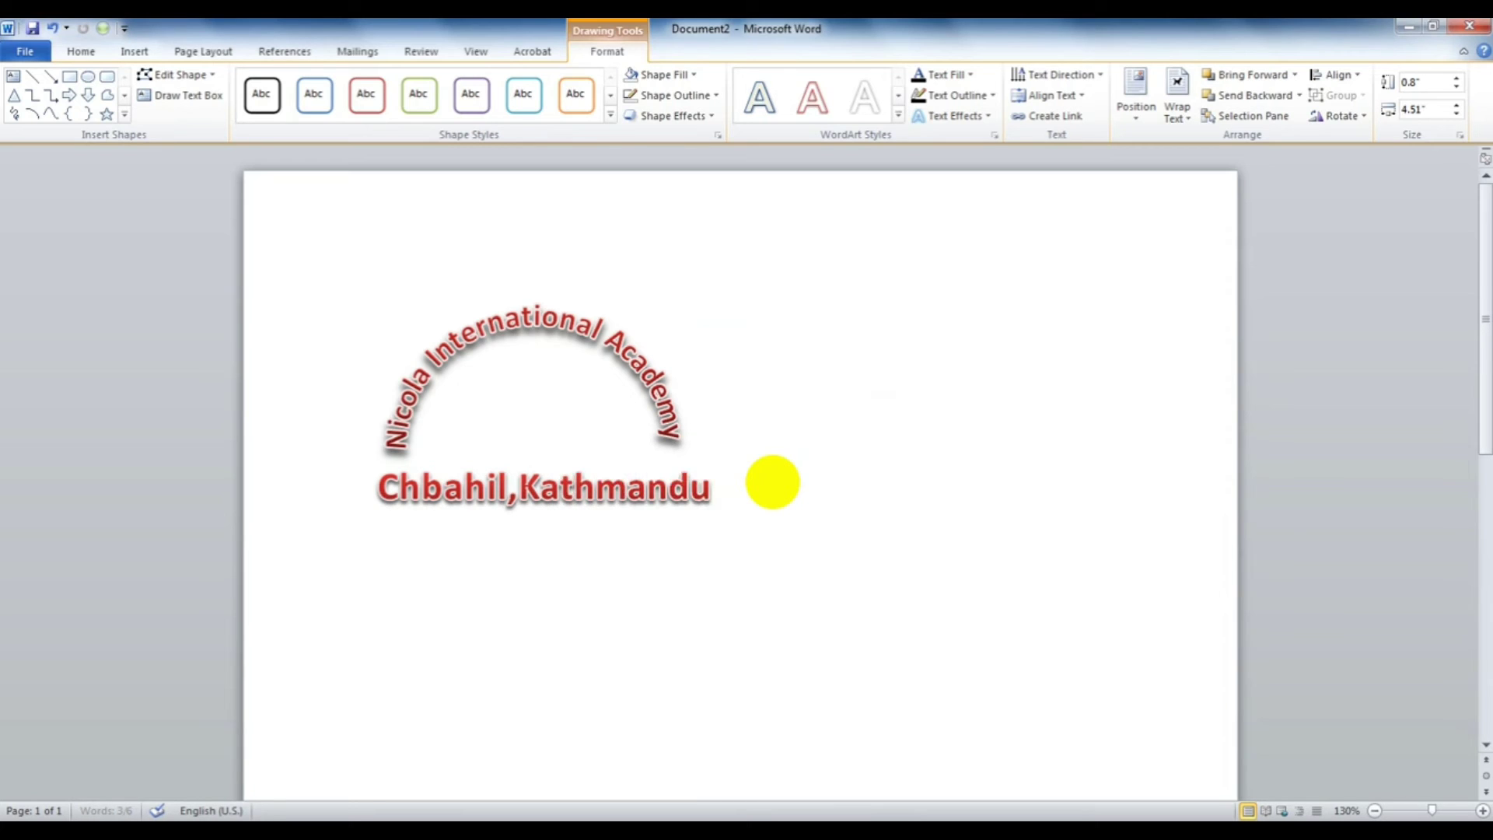
pyautogui.write(',N')
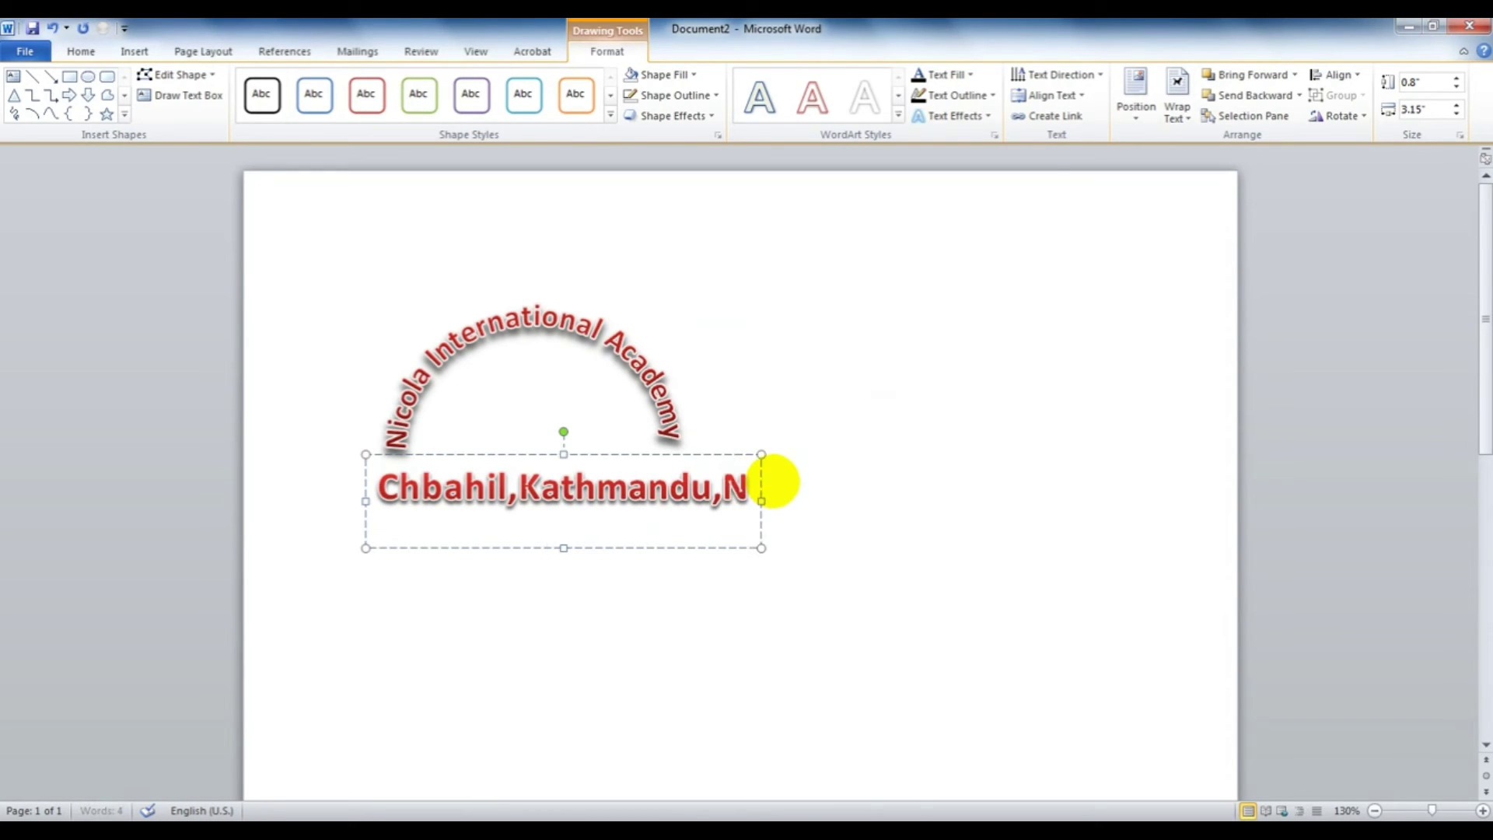
pyautogui.write('epal')
pyautogui.hotkey('ctrl', 'a')
pyautogui.click(961, 117)
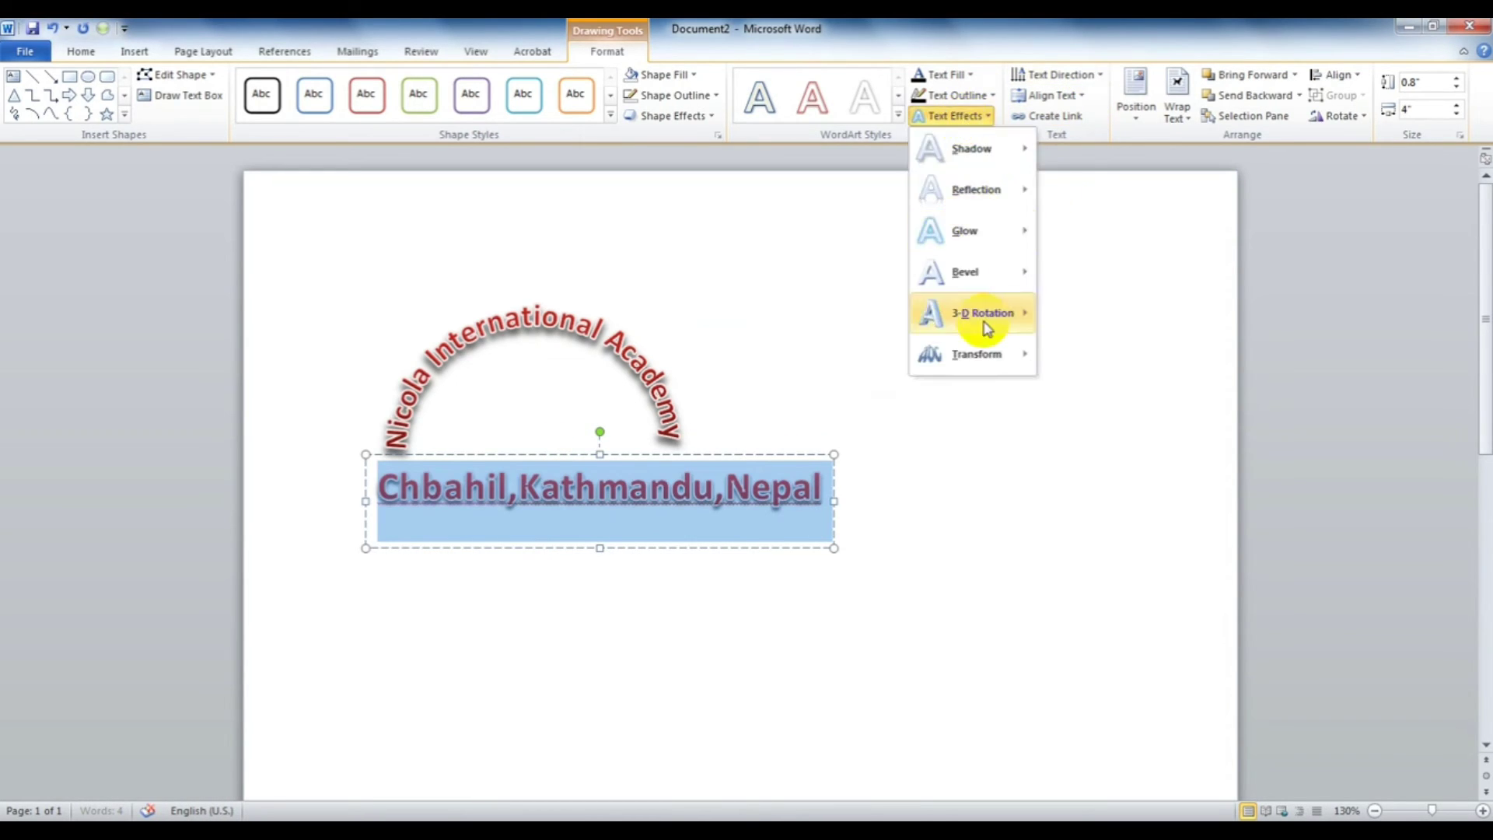
pyautogui.moveTo(975, 353)
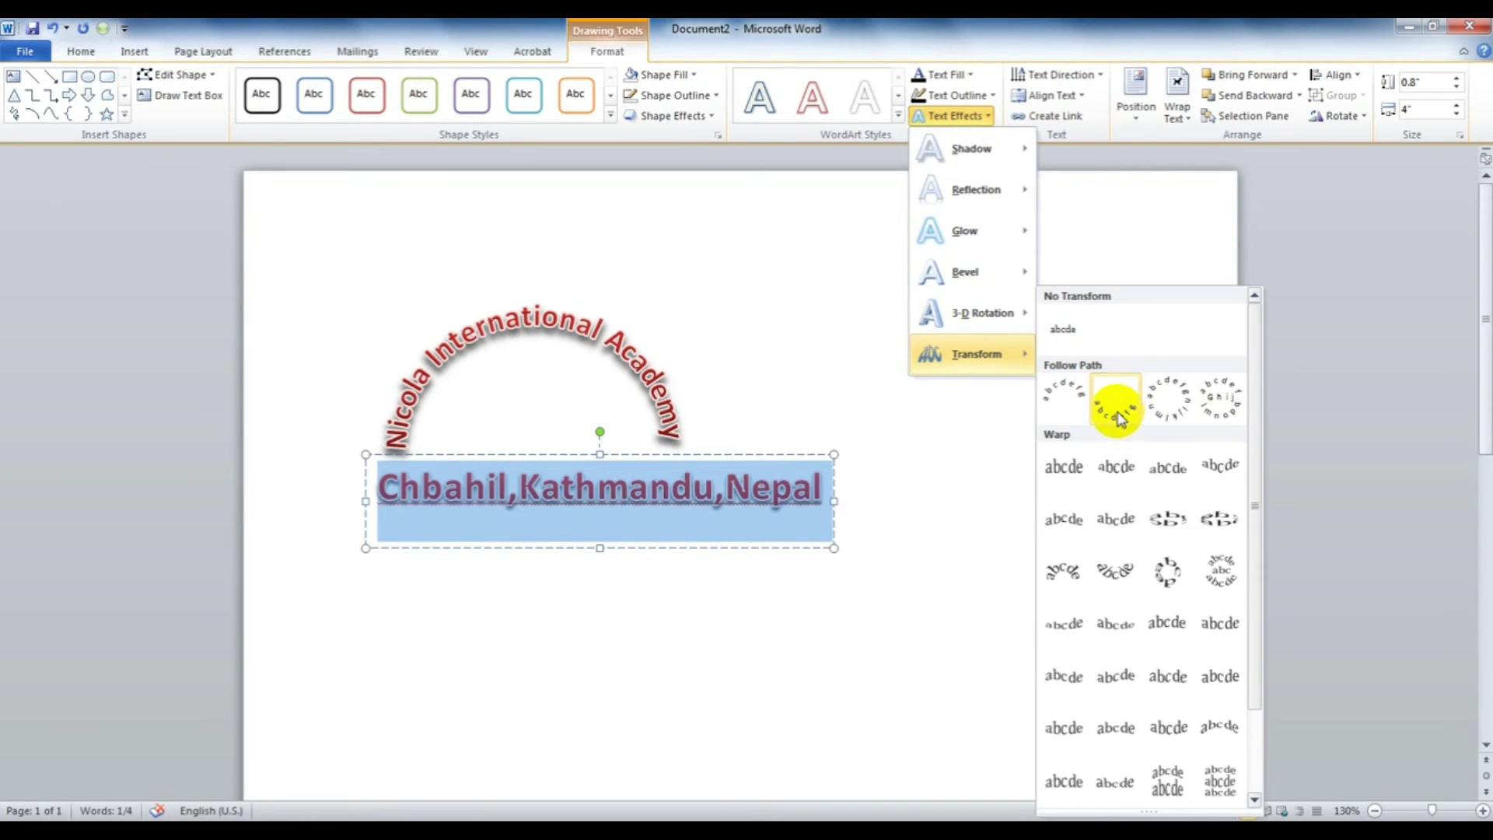
pyautogui.click(1117, 403)
# Resize and move the address arc beneath the name to close the circular seal.
pyautogui.click(835, 462)
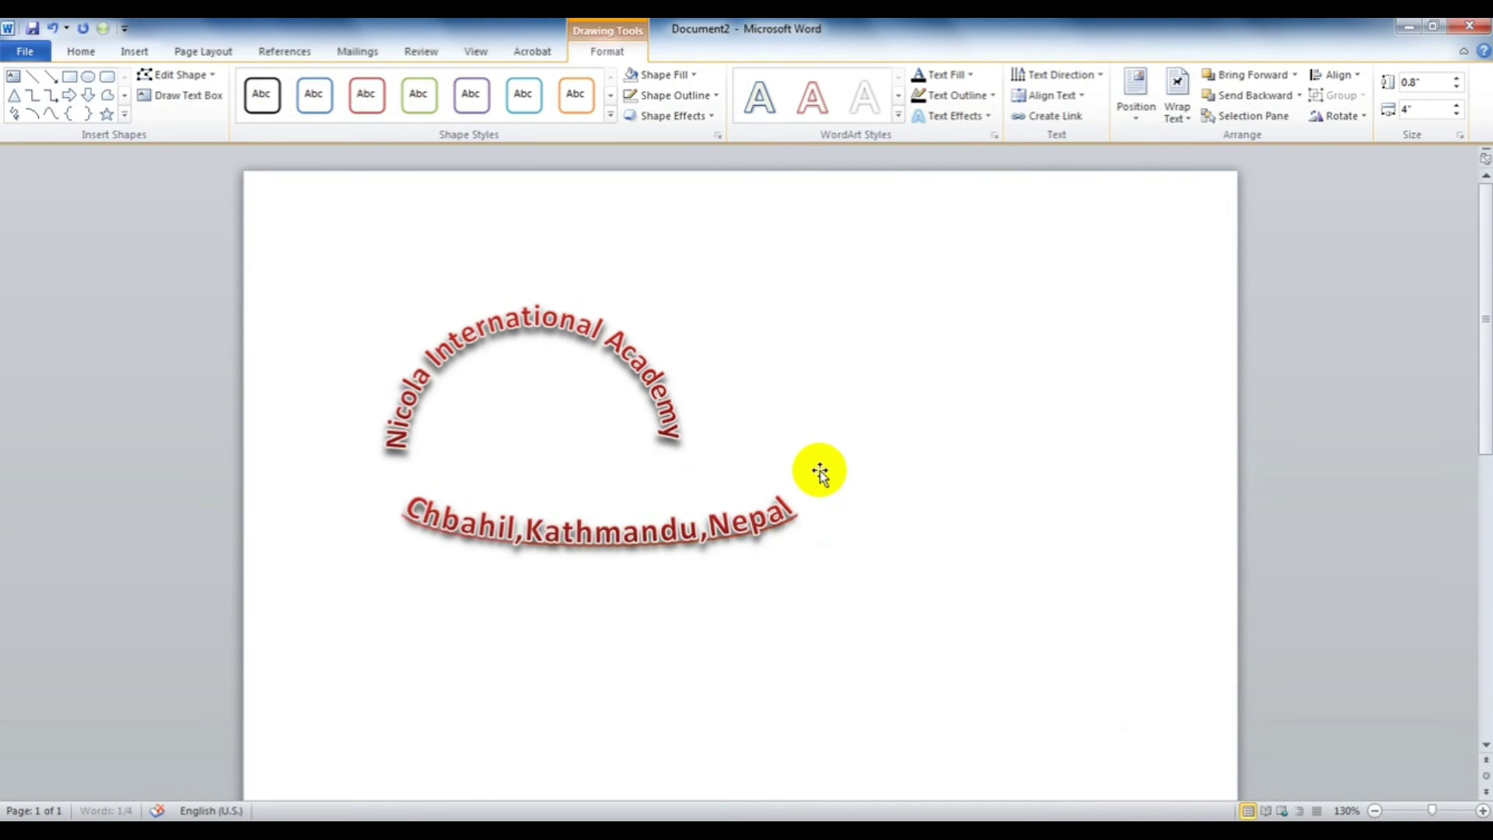
pyautogui.click(811, 479)
pyautogui.moveTo(834, 454); pyautogui.dragTo(715, 381)
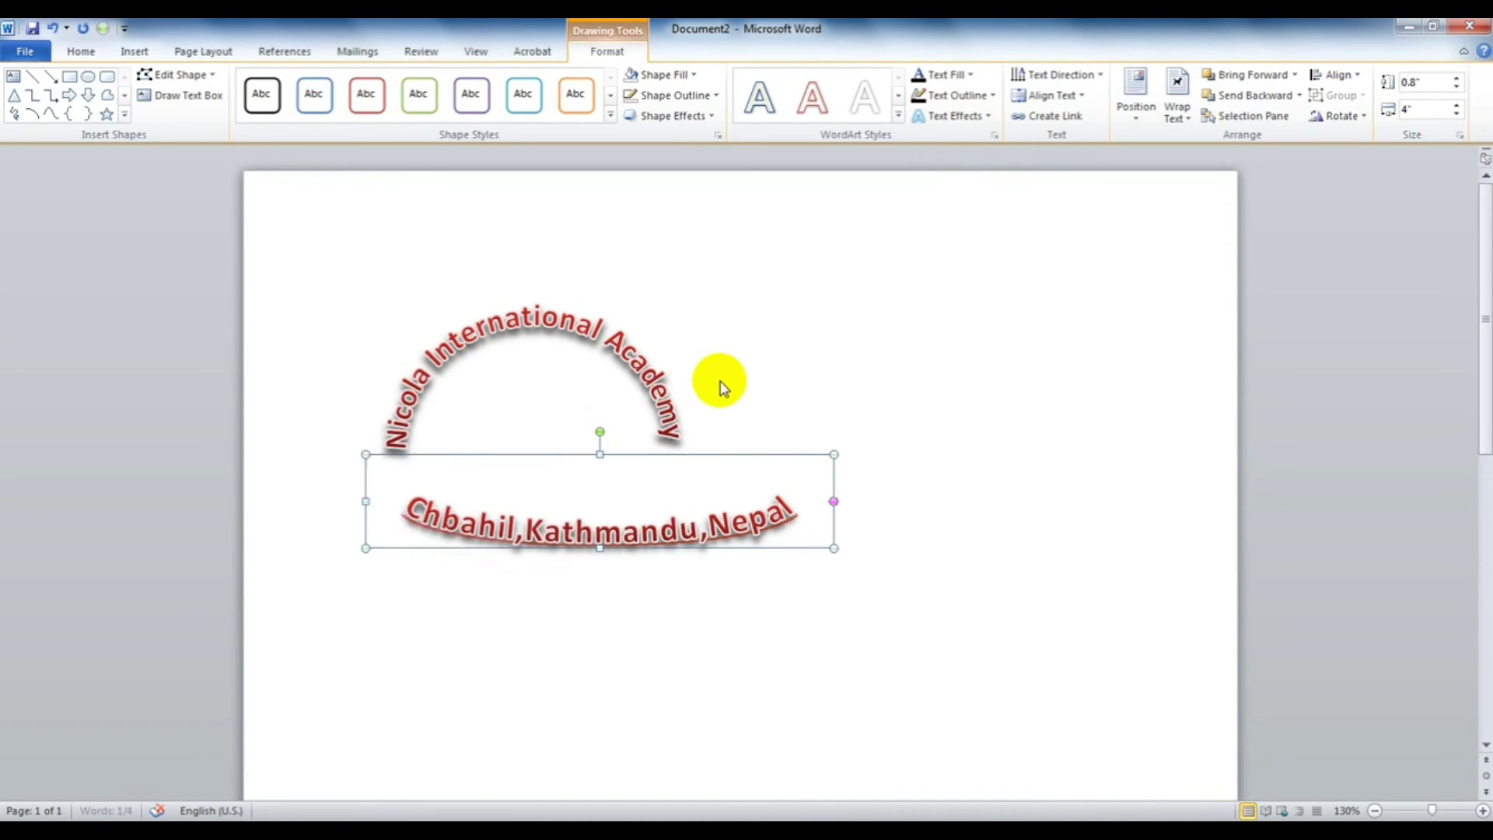
pyautogui.moveTo(720, 381); pyautogui.dragTo(690, 340)
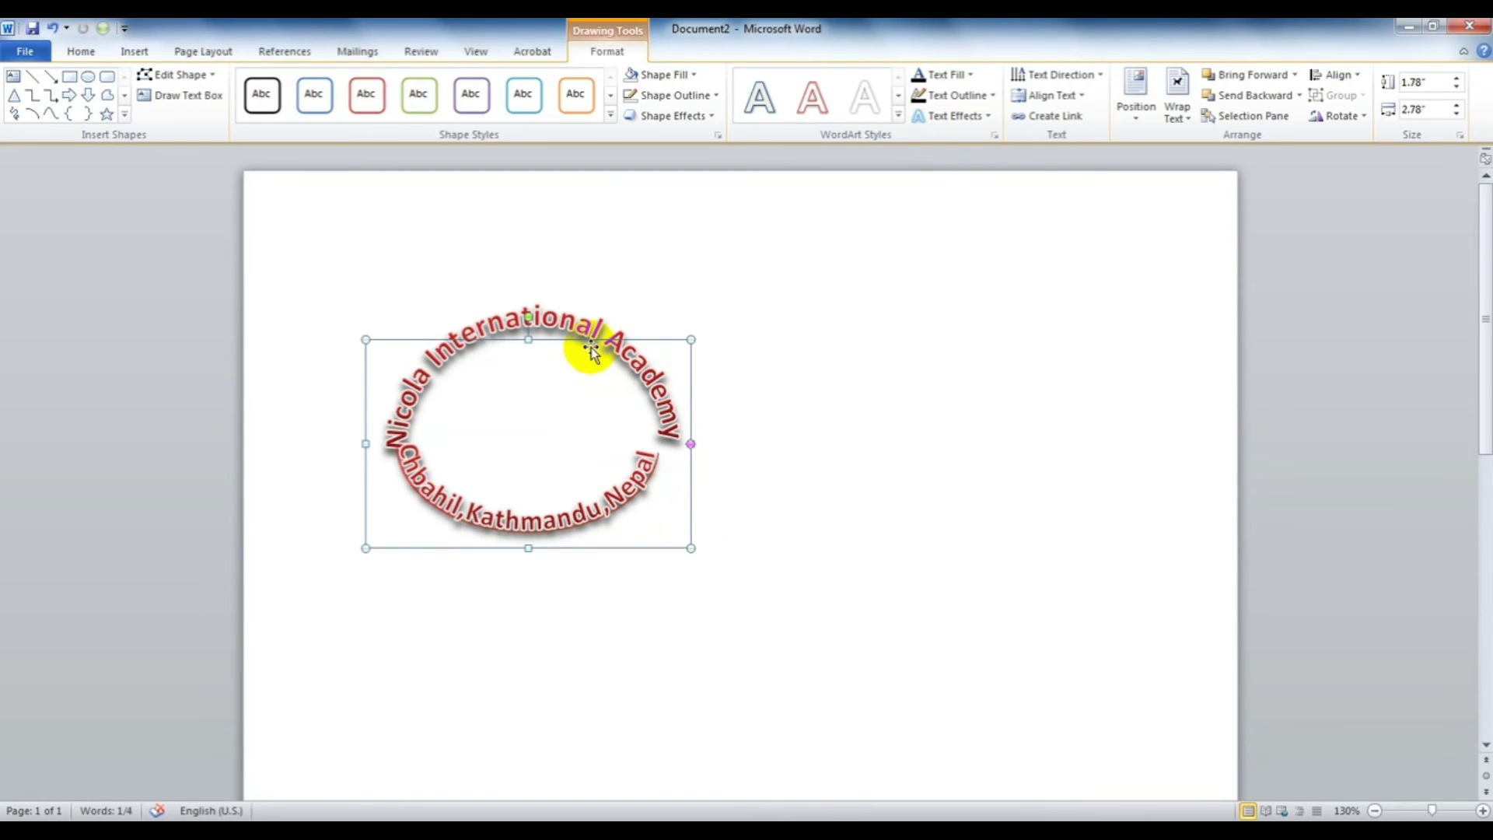
pyautogui.moveTo(588, 340); pyautogui.dragTo(593, 393)
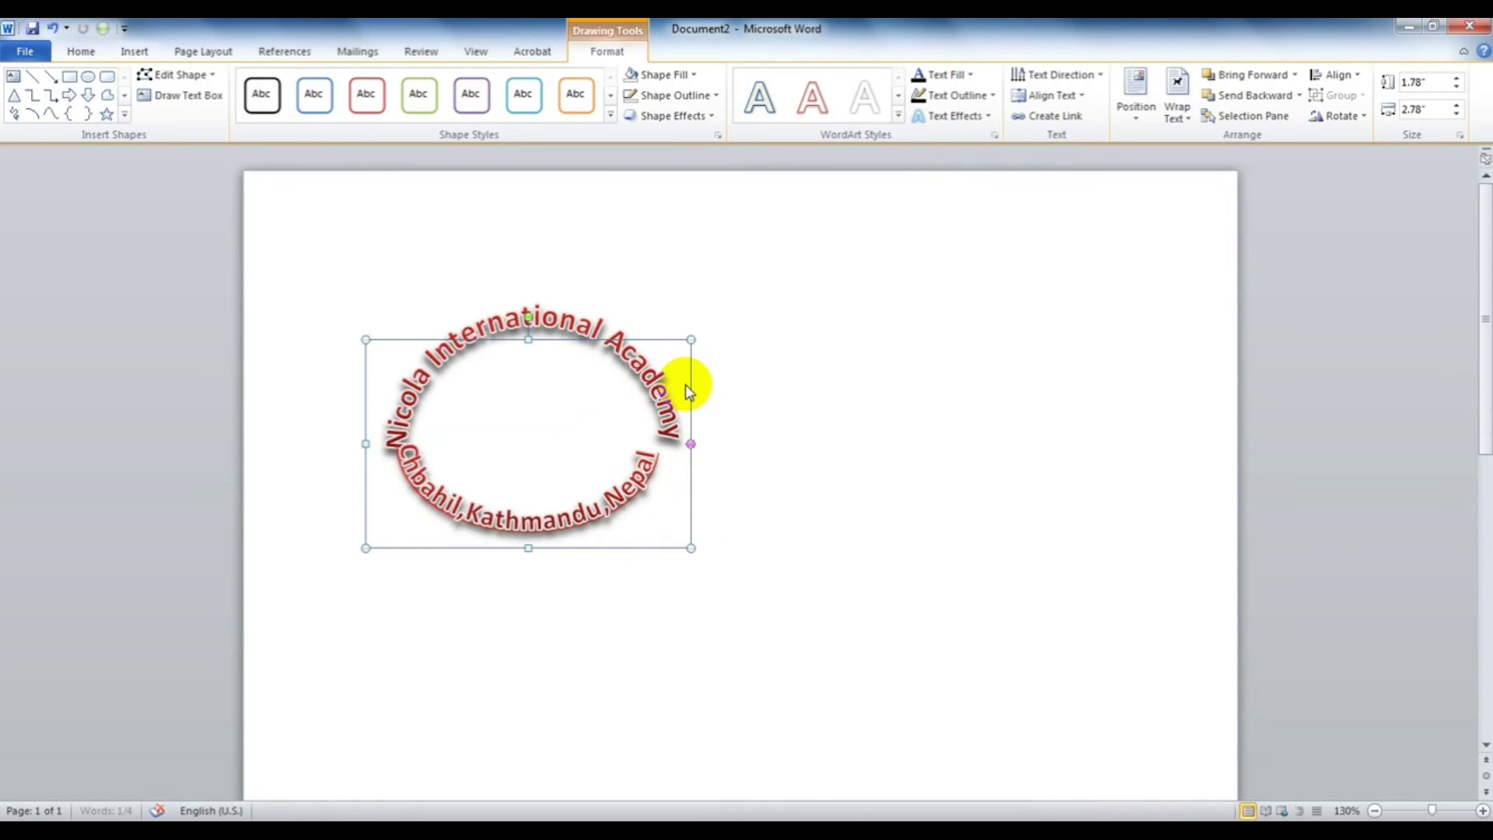
pyautogui.moveTo(696, 389); pyautogui.dragTo(716, 339)
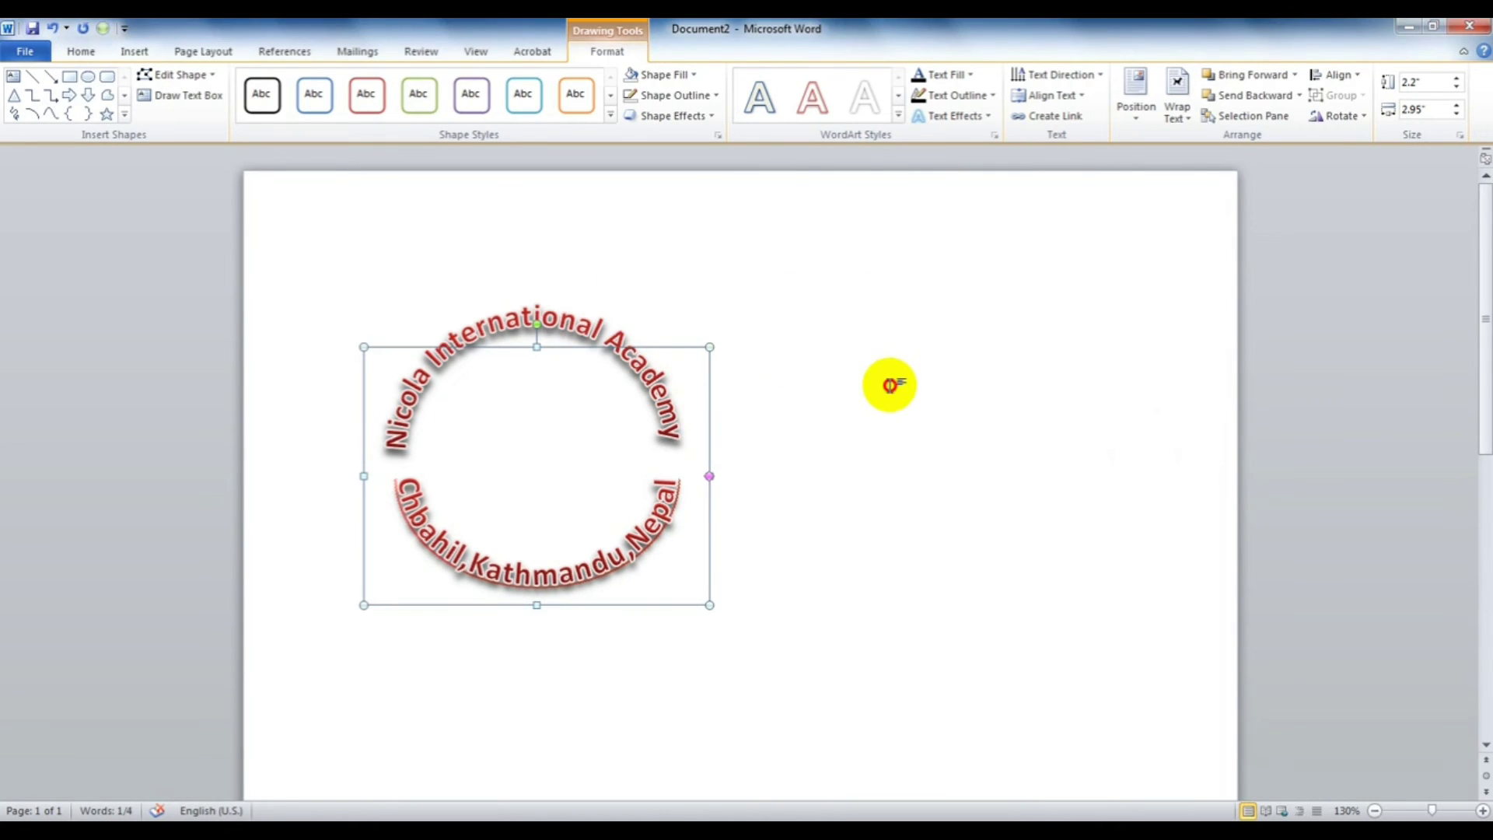
pyautogui.click(889, 385)
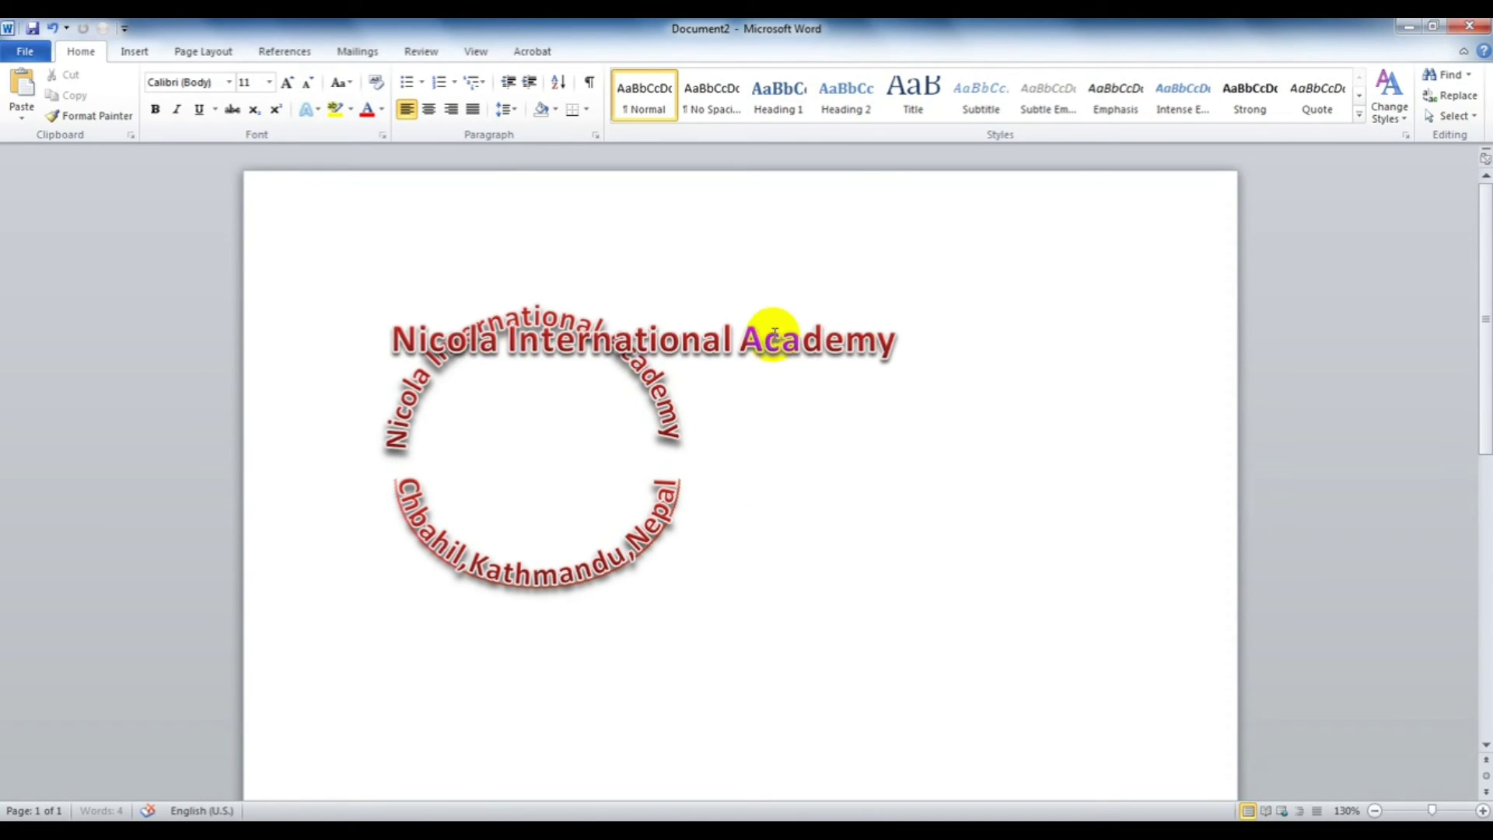
# Apply a Warp text effect to the pasted 'Nicola International Academy' copy.
pyautogui.click(780, 336)
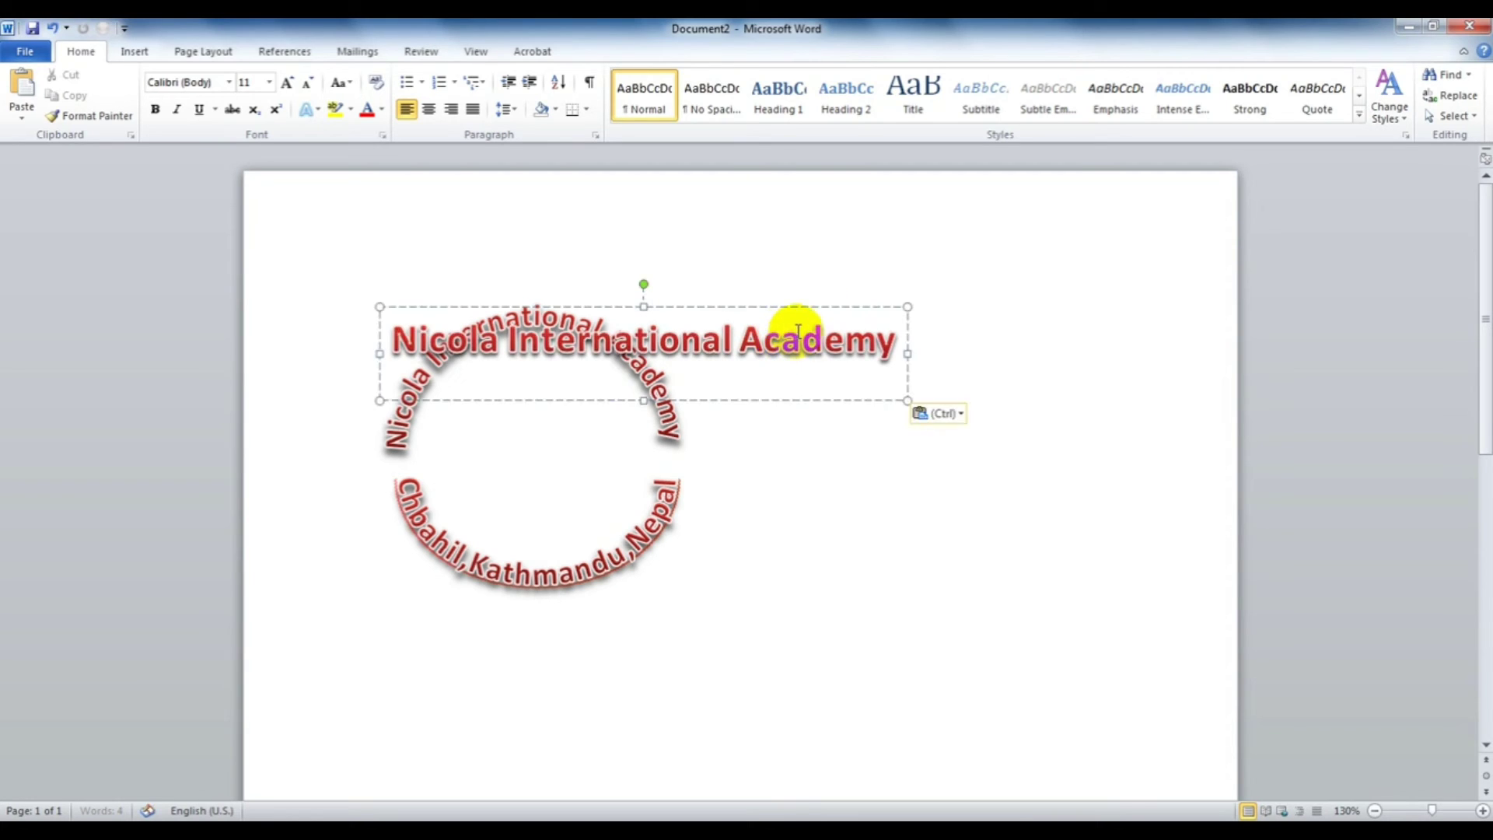
pyautogui.hotkey('ctrl', 'a')
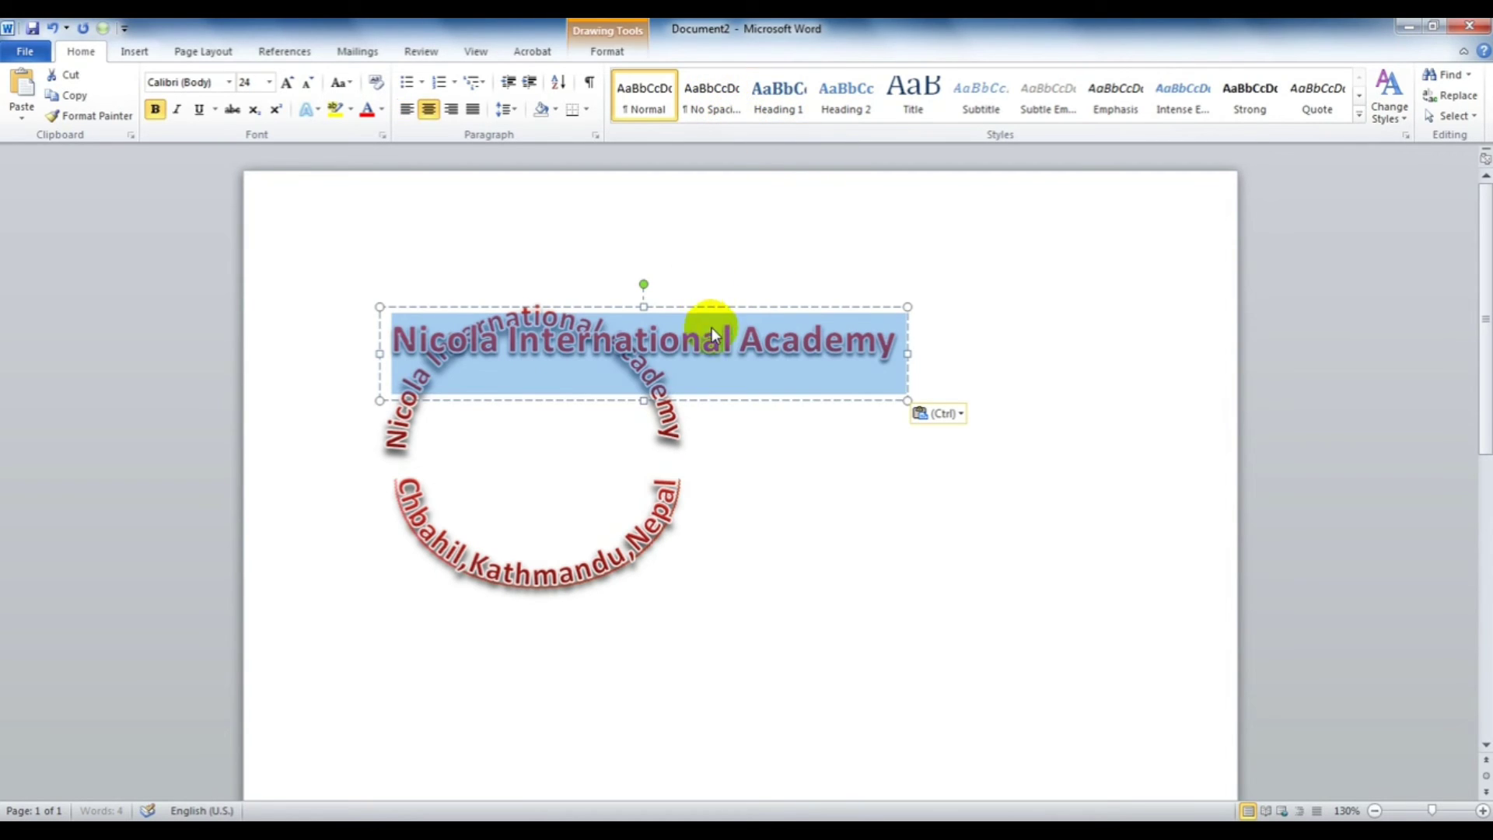
pyautogui.click(614, 51)
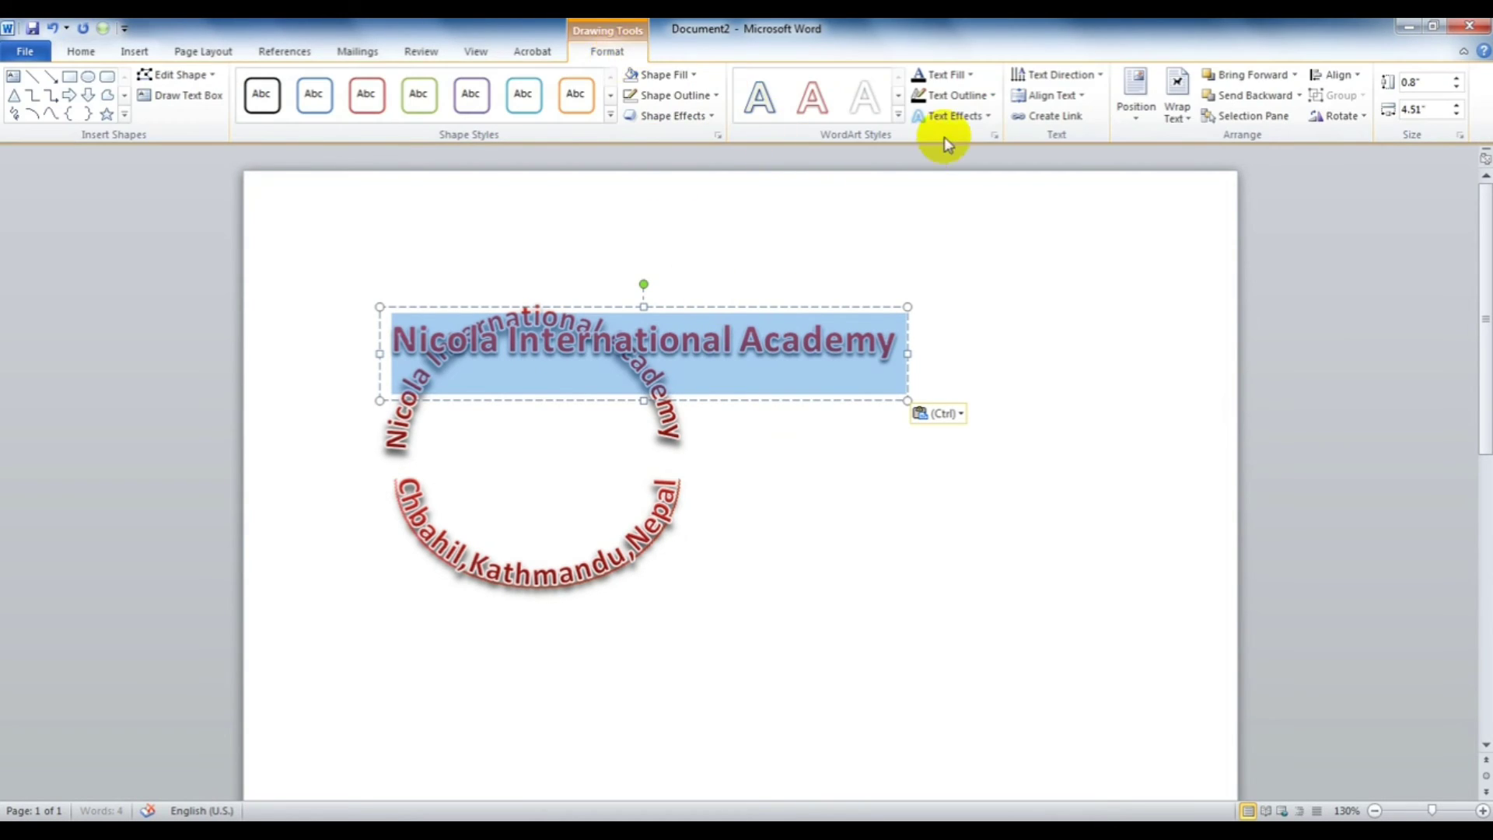
pyautogui.click(955, 115)
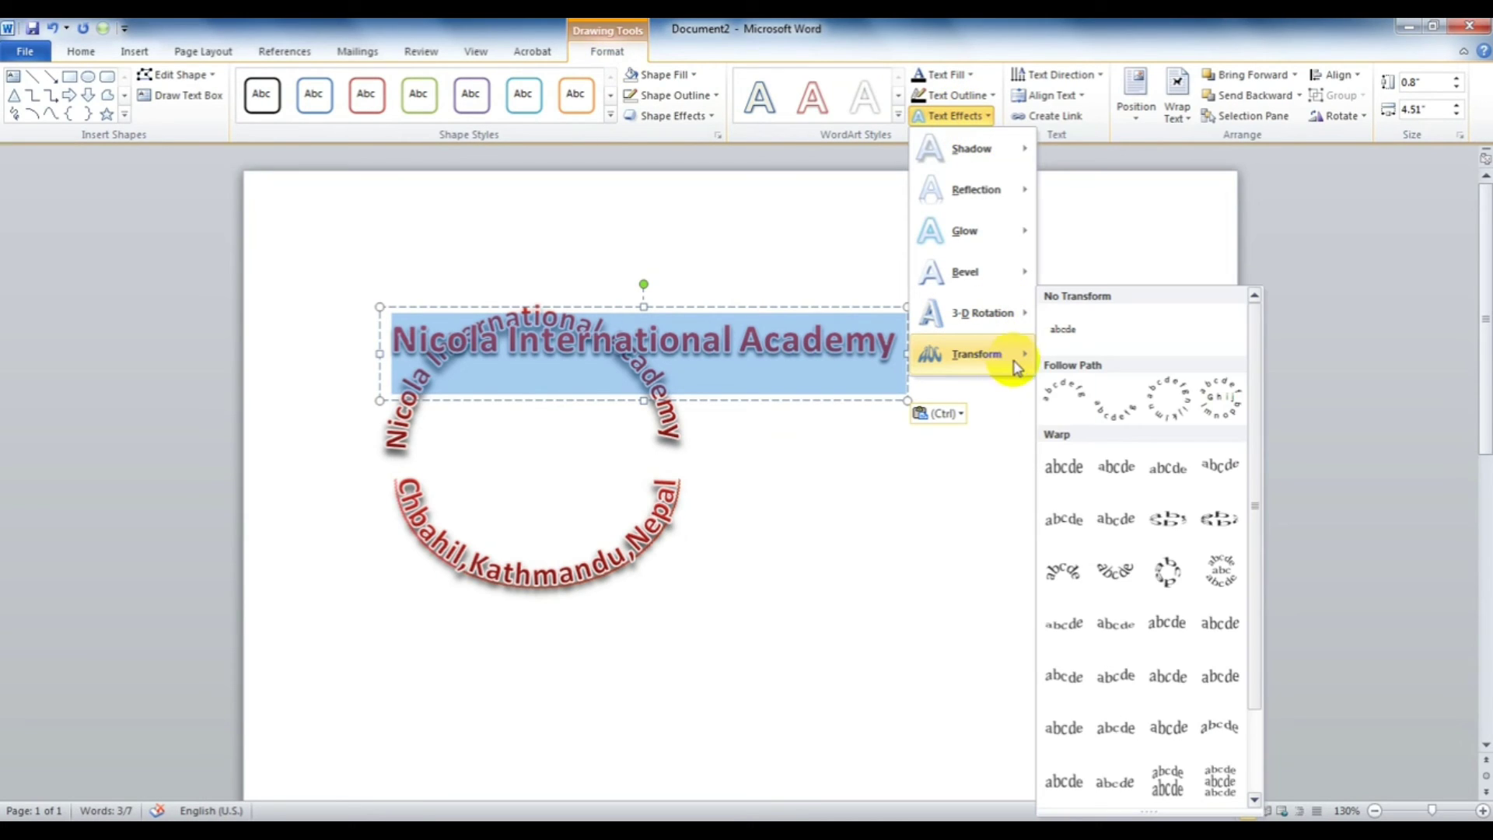
pyautogui.moveTo(975, 353)
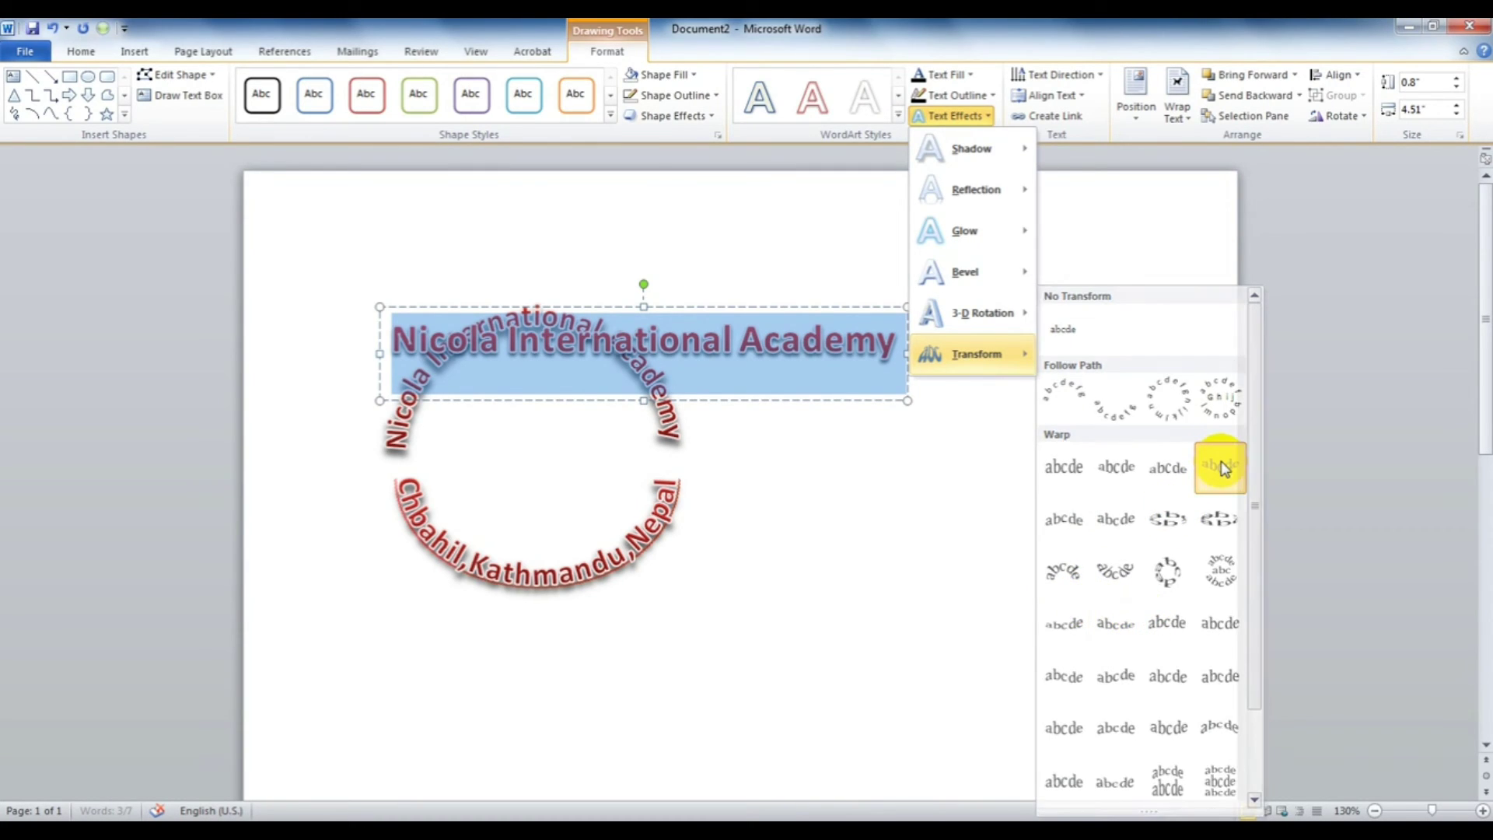
pyautogui.click(1220, 463)
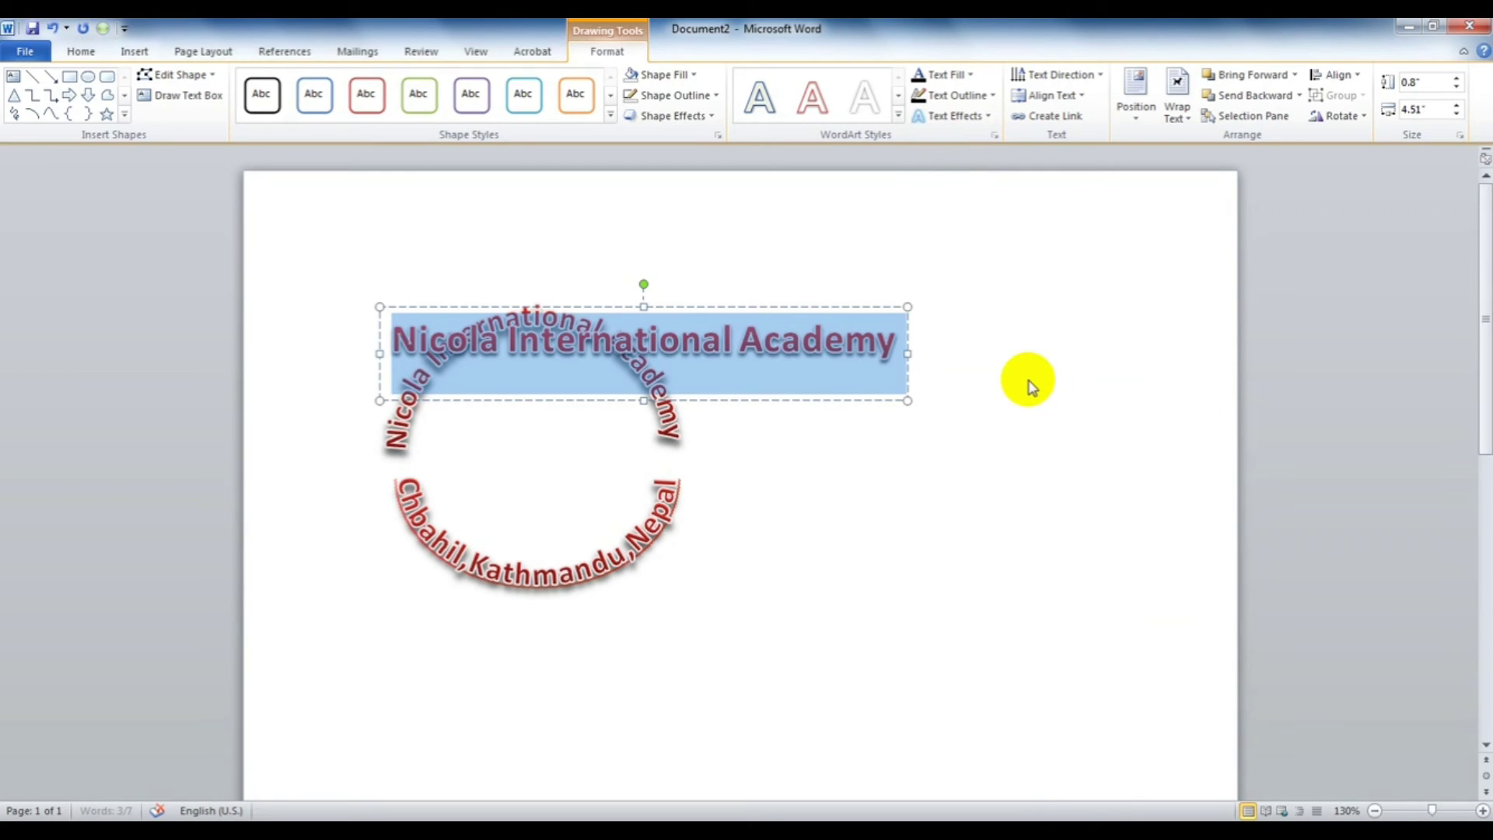
pyautogui.click(965, 362)
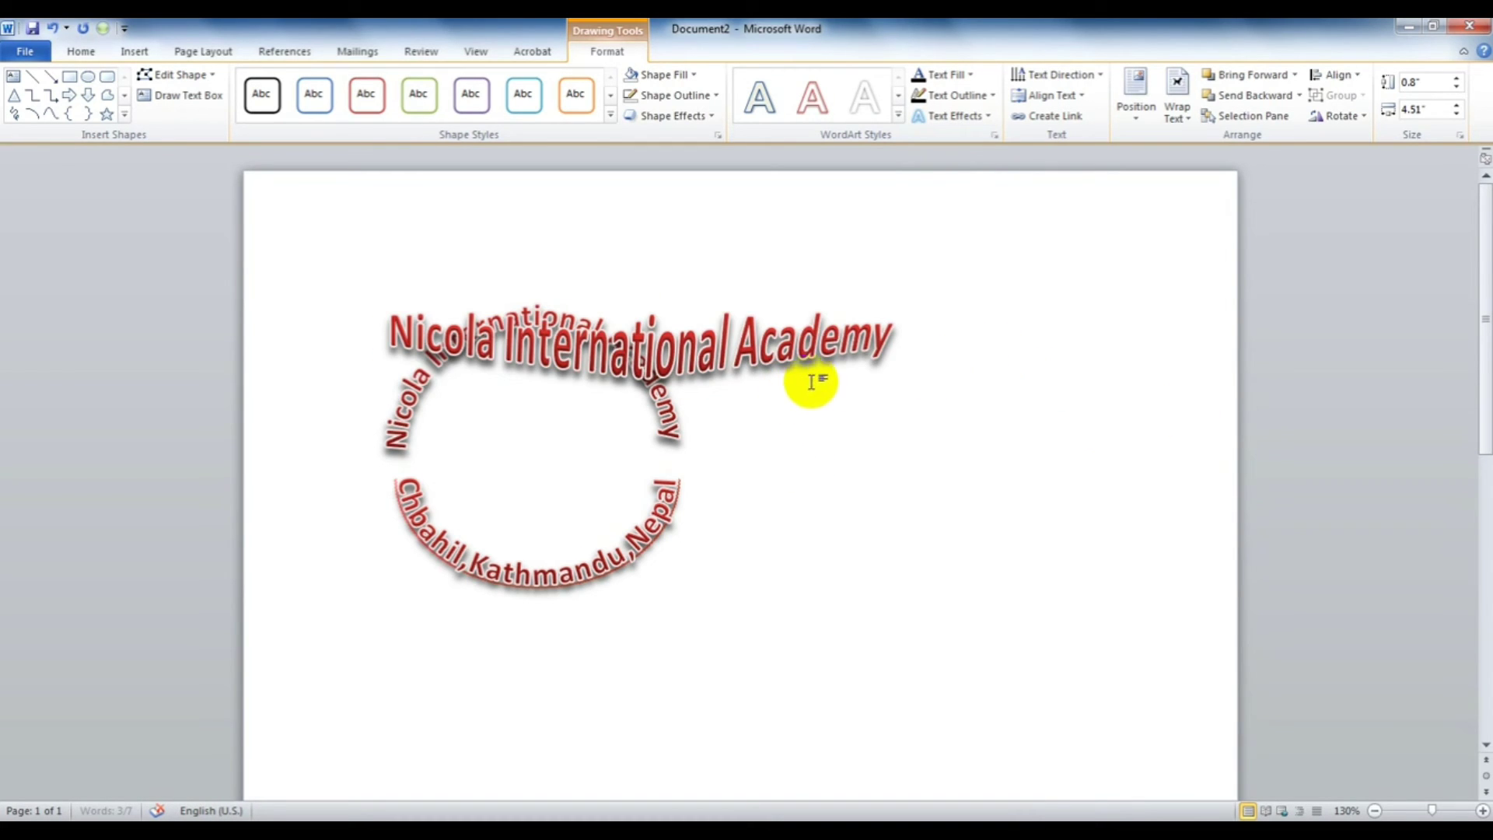
# Undo and then redo the warp on the copy to compare both versions.
pyautogui.click(787, 310)
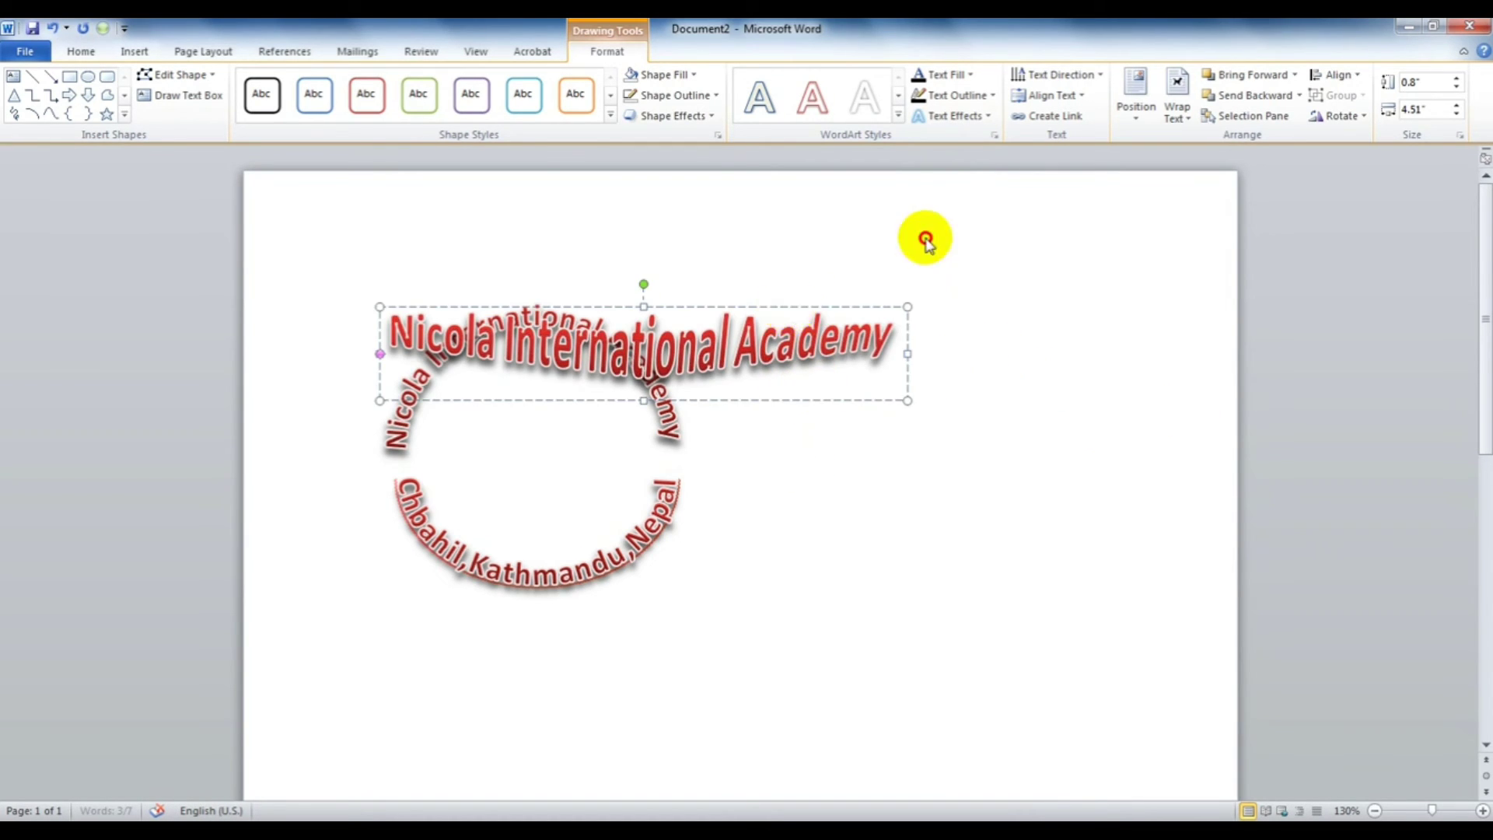
pyautogui.hotkey('ctrl', 'z')
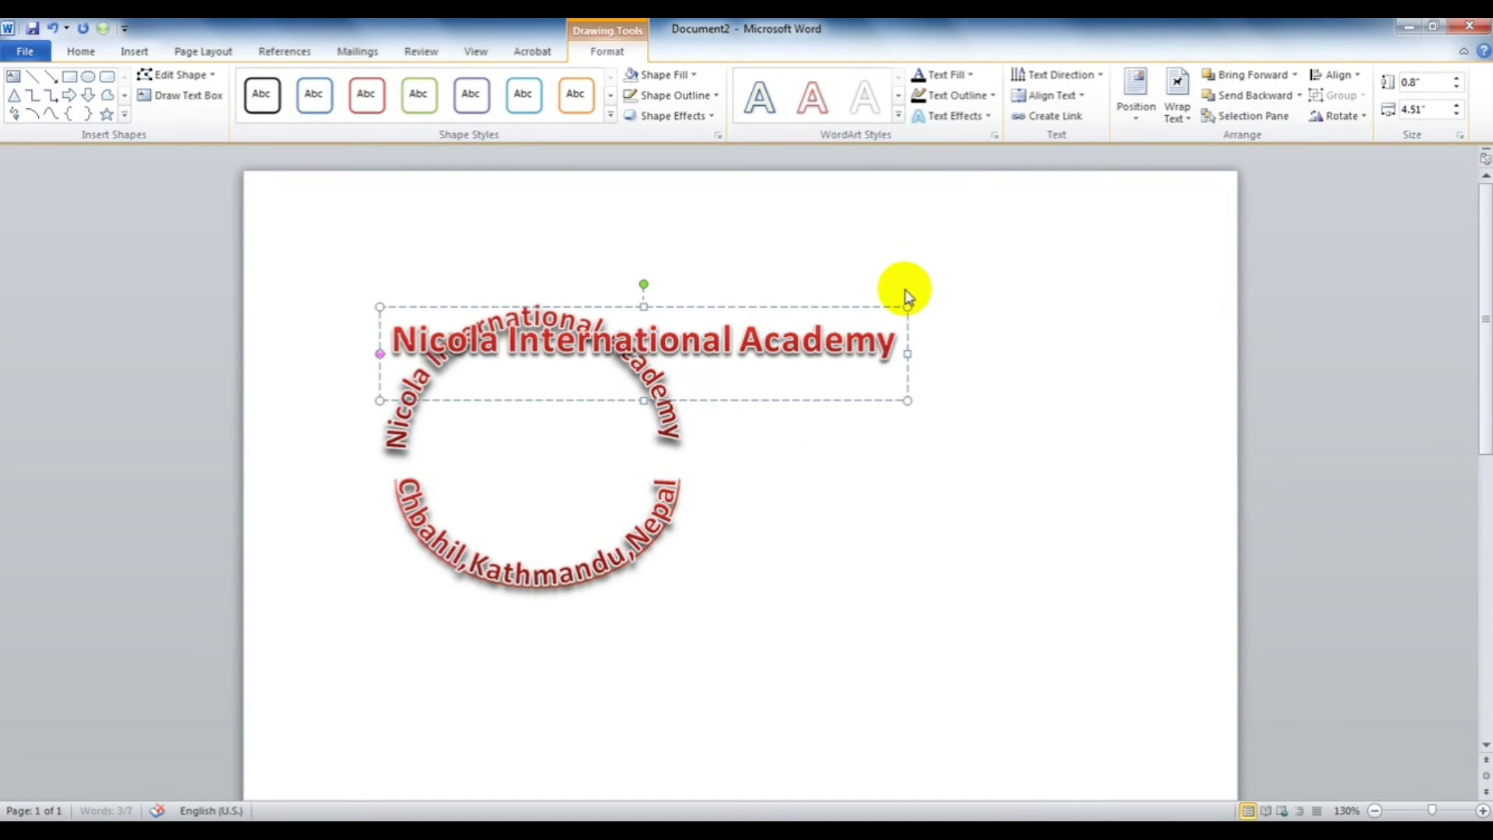
pyautogui.press('Escape')
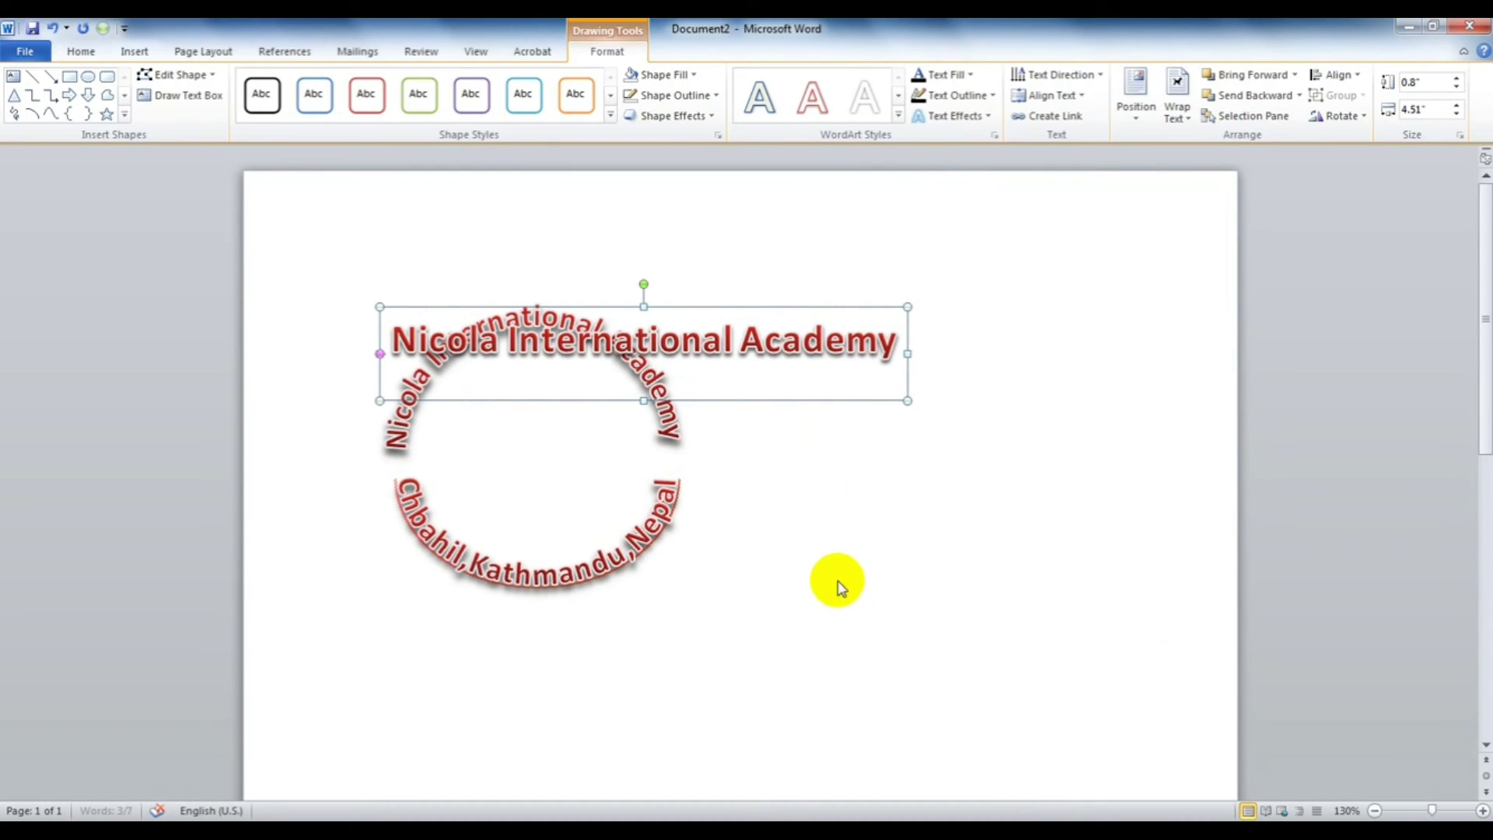
pyautogui.hotkey('ctrl', 'y')
pyautogui.click(841, 510)
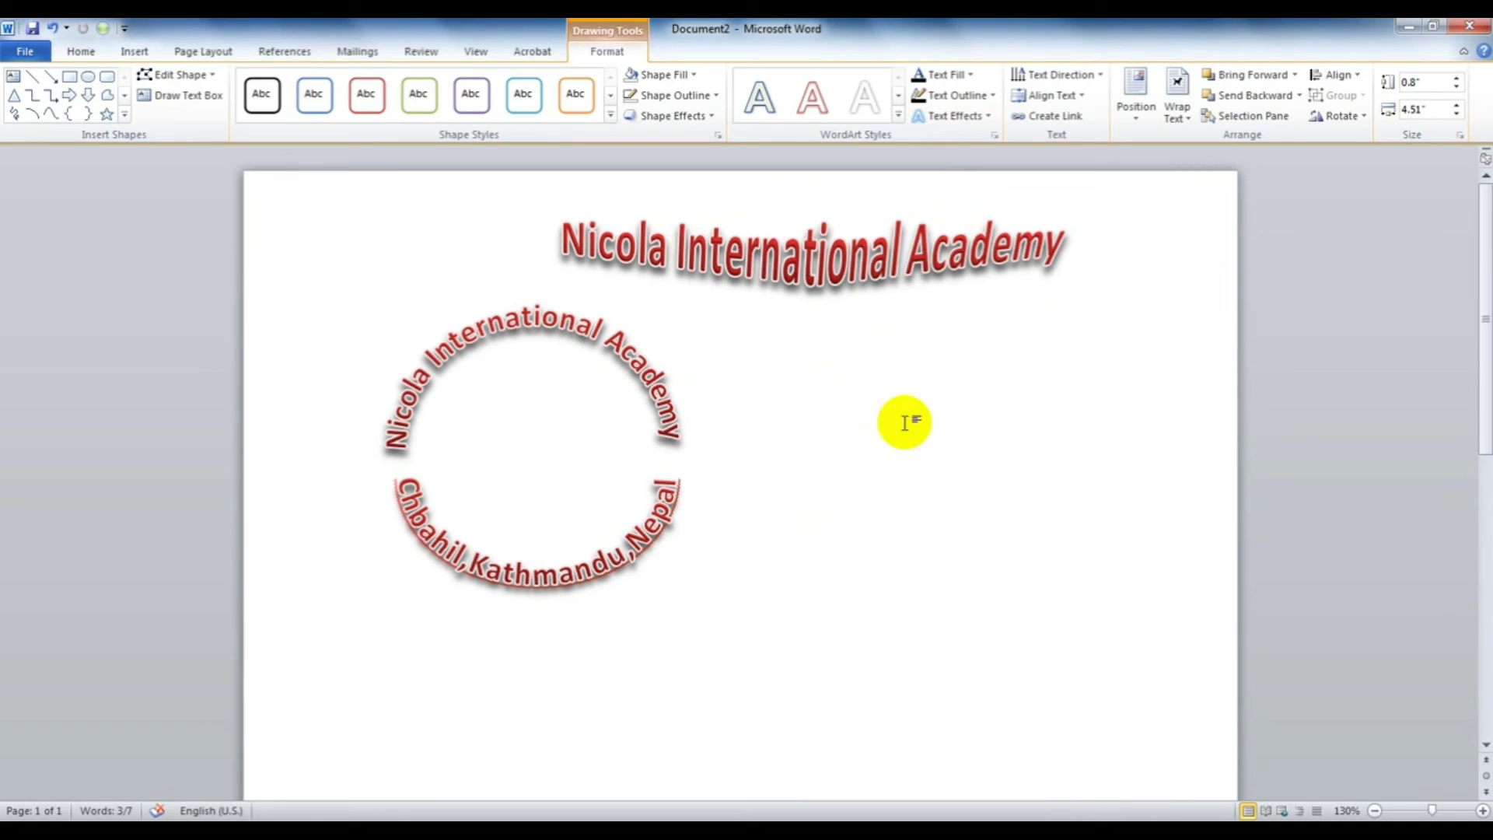
# Undo the warp, delete the extra academy-name copy, and show the Insert ribbon.
pyautogui.click(929, 237)
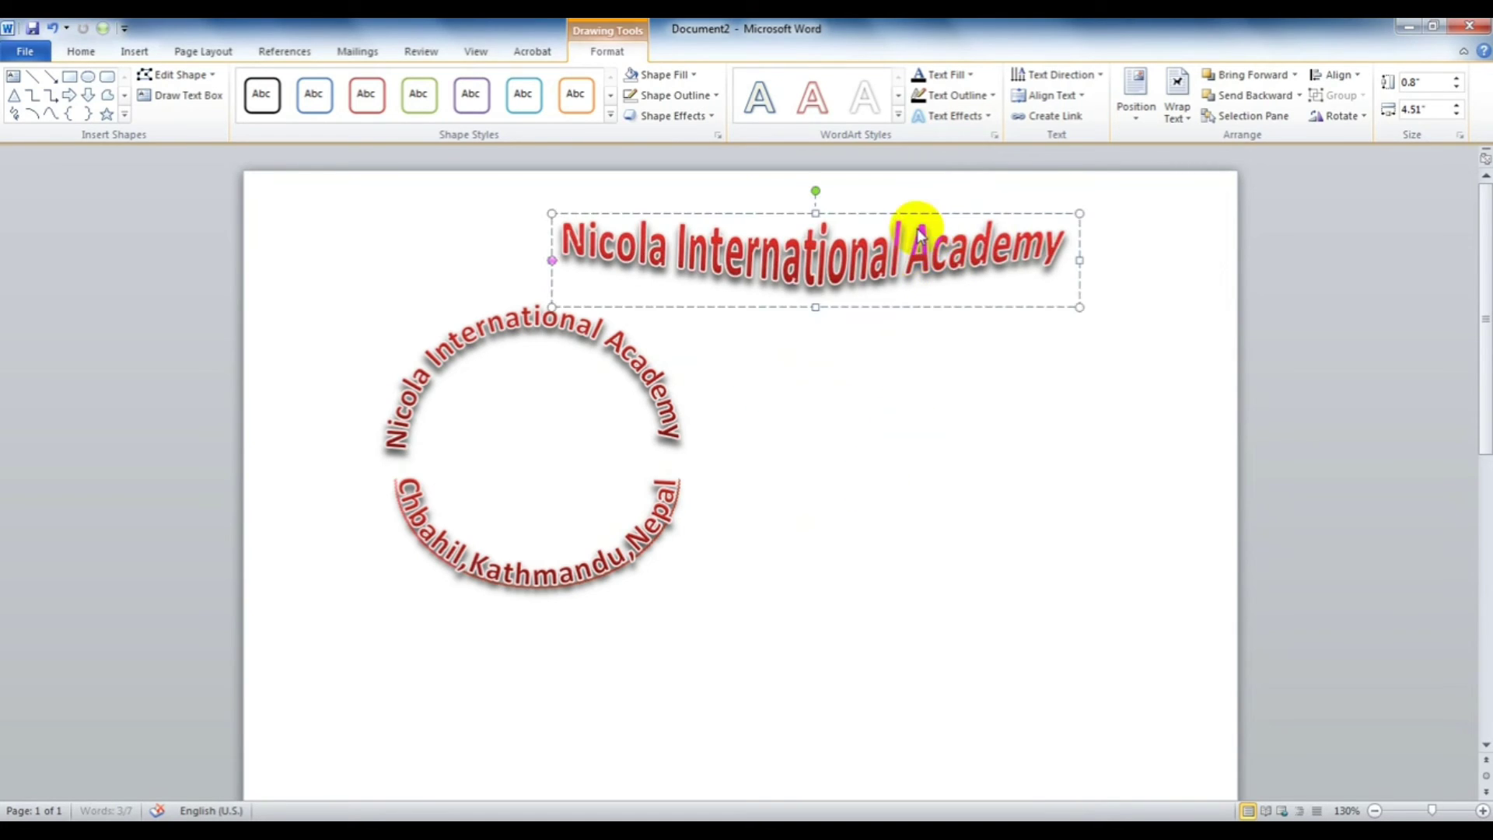
pyautogui.hotkey('ctrl', 'z')
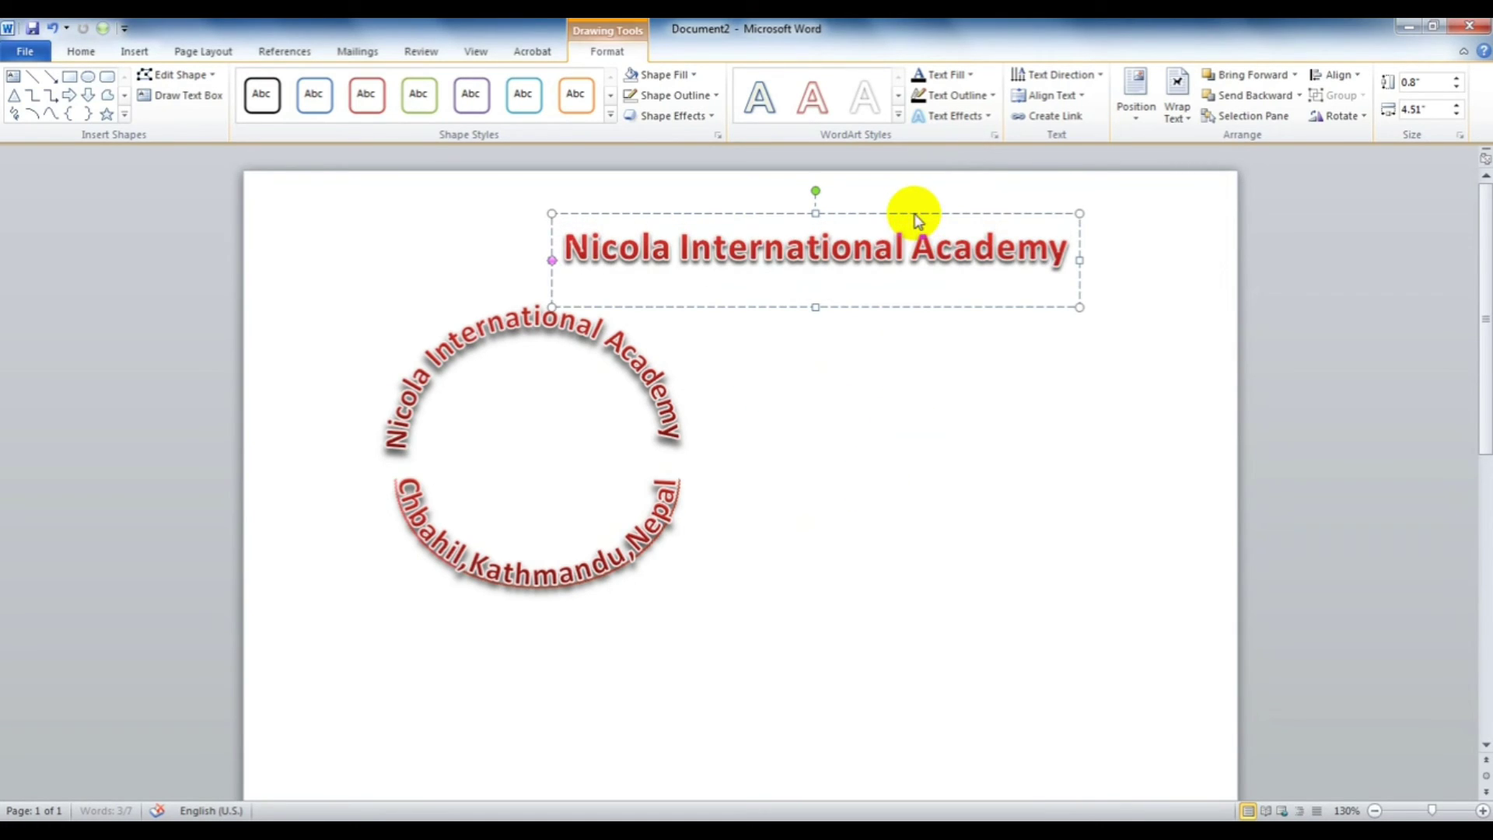
pyautogui.click(914, 214)
pyautogui.press('Delete')
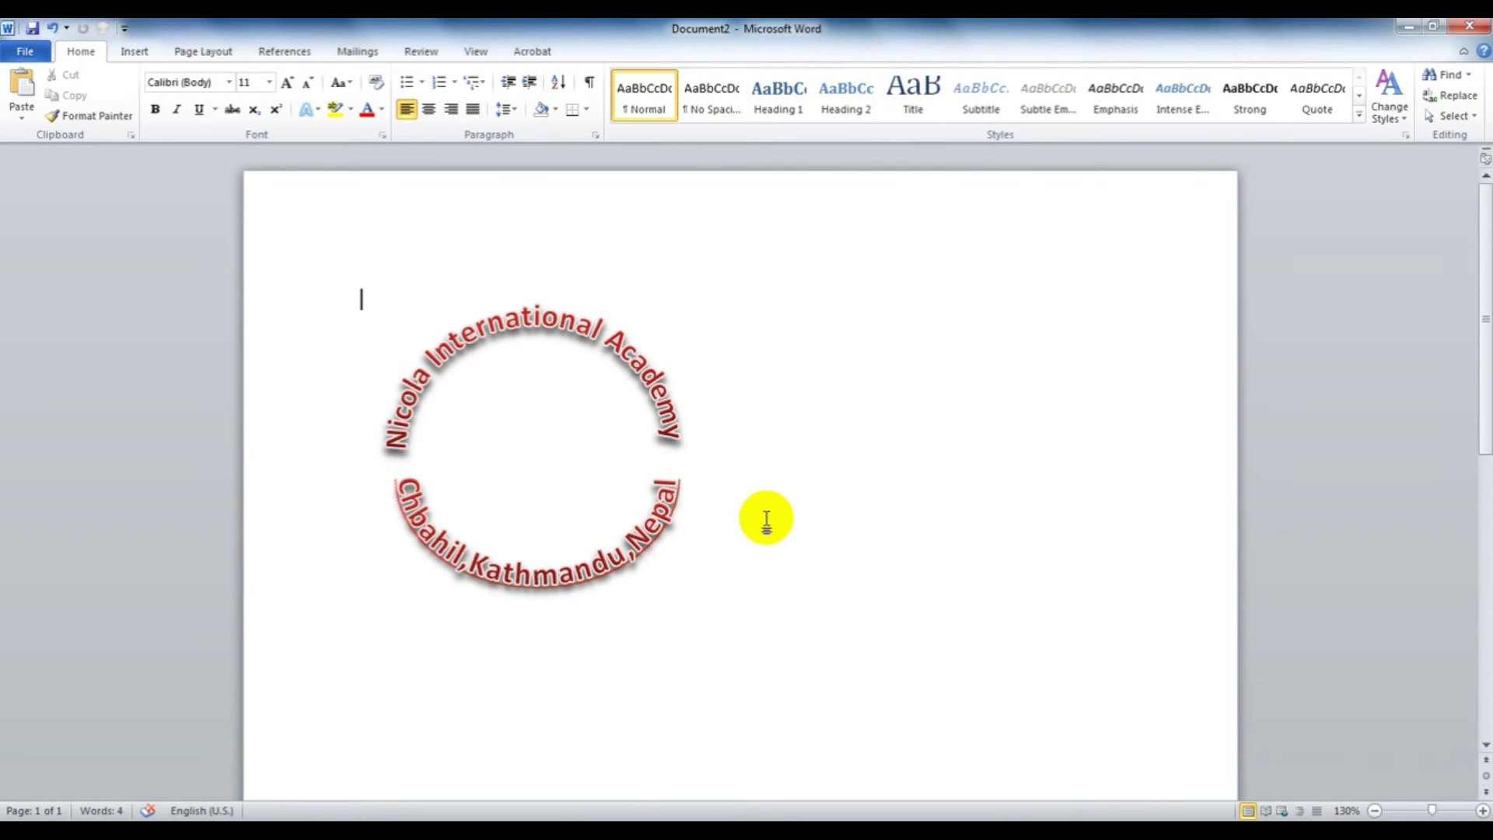
pyautogui.click(128, 50)
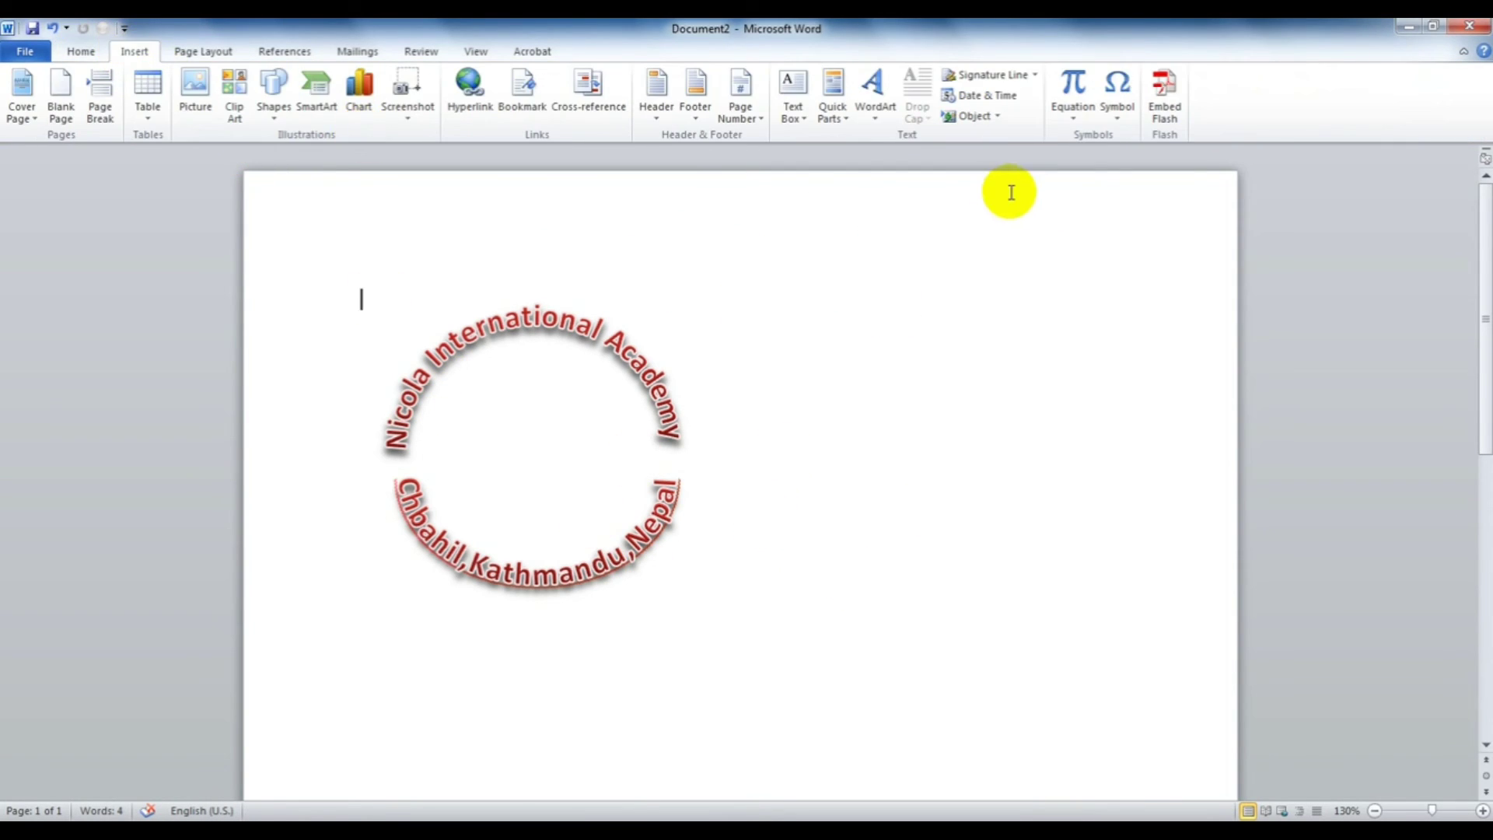
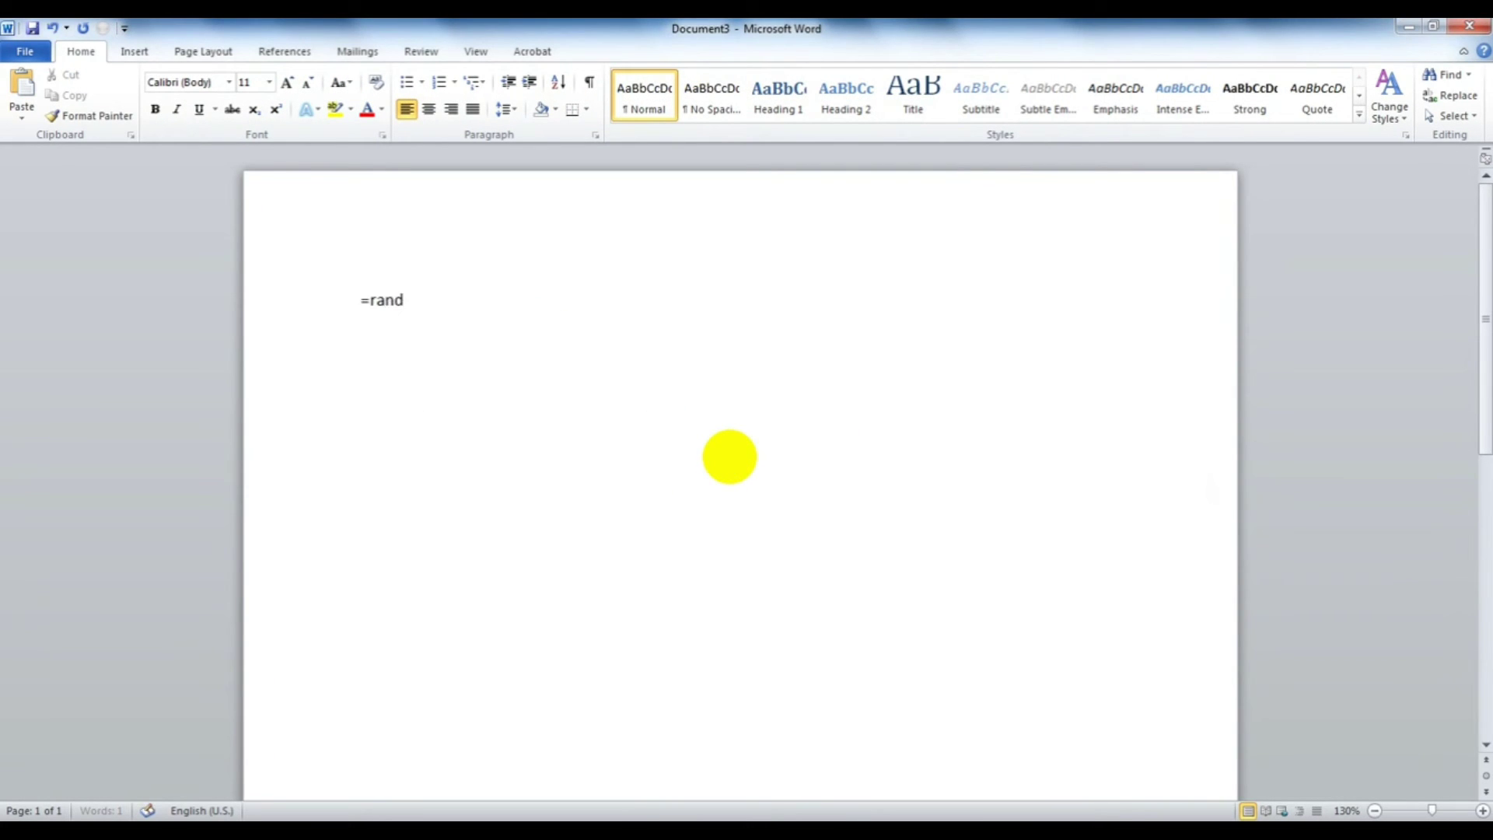
# Expand =rand() into three sample paragraphs and select the first paragraph.
pyautogui.press('Return')
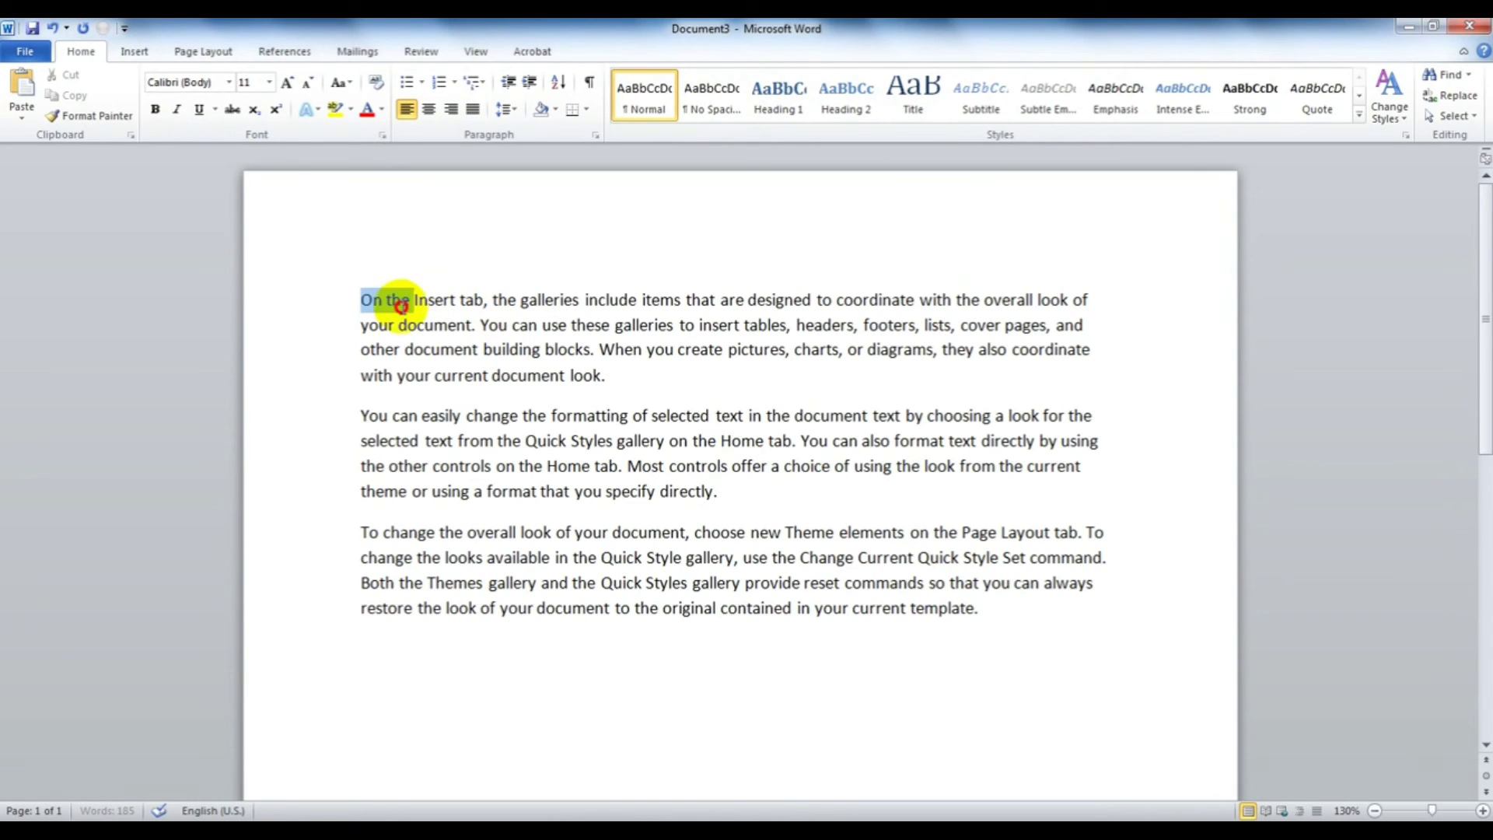
pyautogui.moveTo(357, 299); pyautogui.dragTo(613, 377)
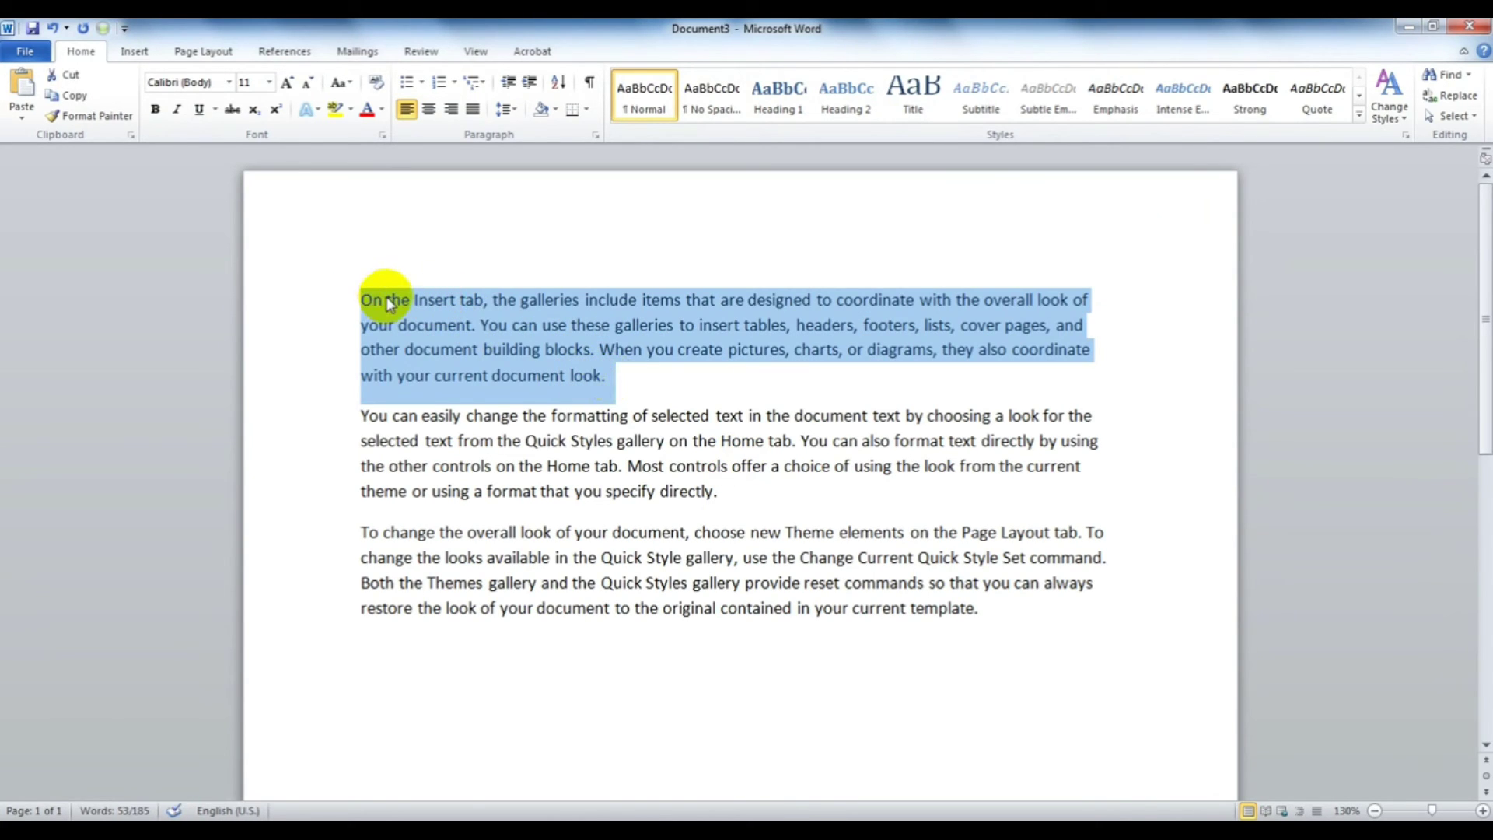
# Apply a Dropped drop cap to the first paragraph's opening letter O.
pyautogui.click(134, 50)
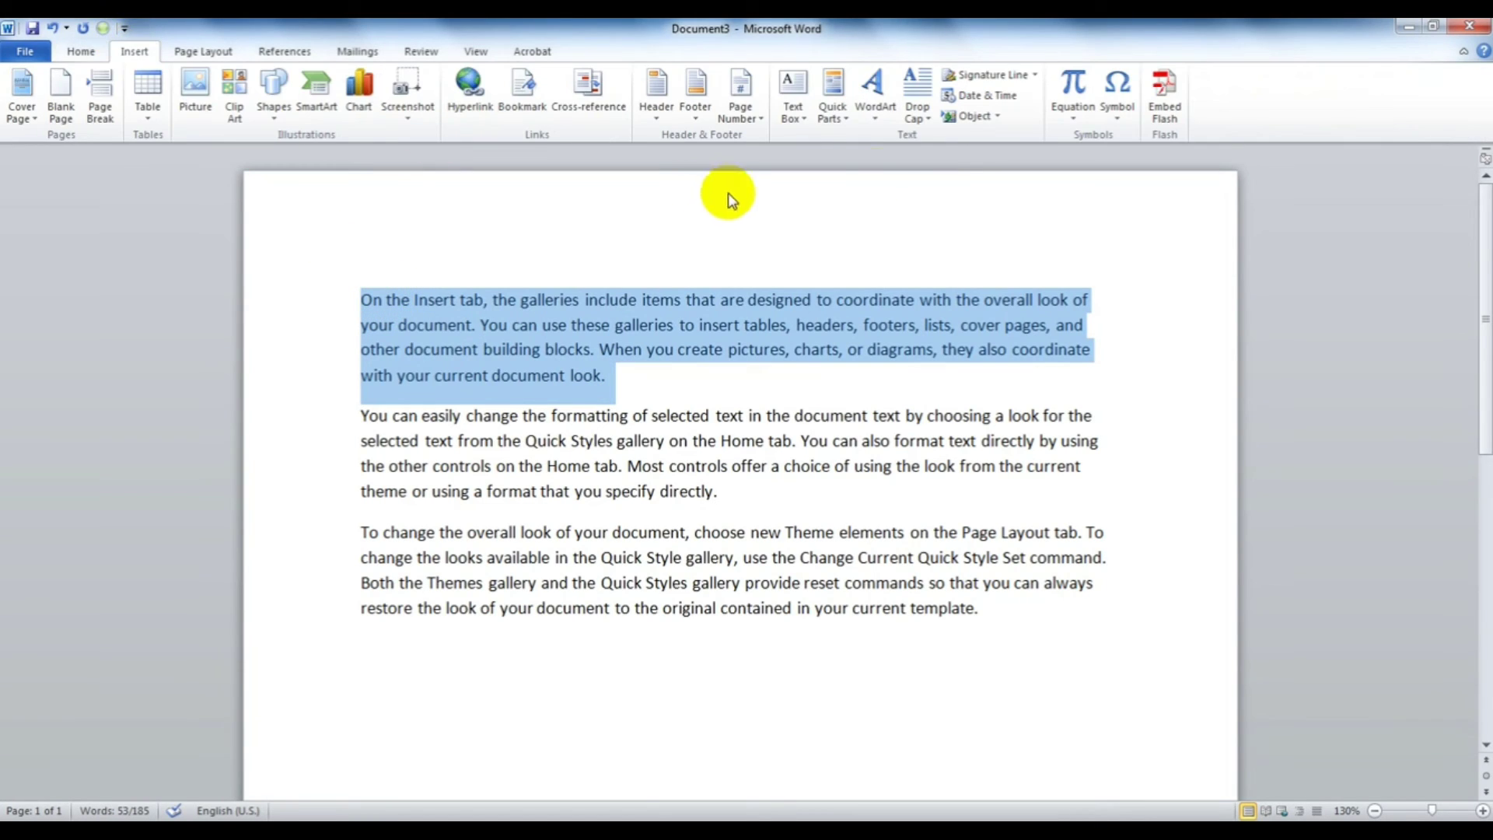
pyautogui.click(922, 122)
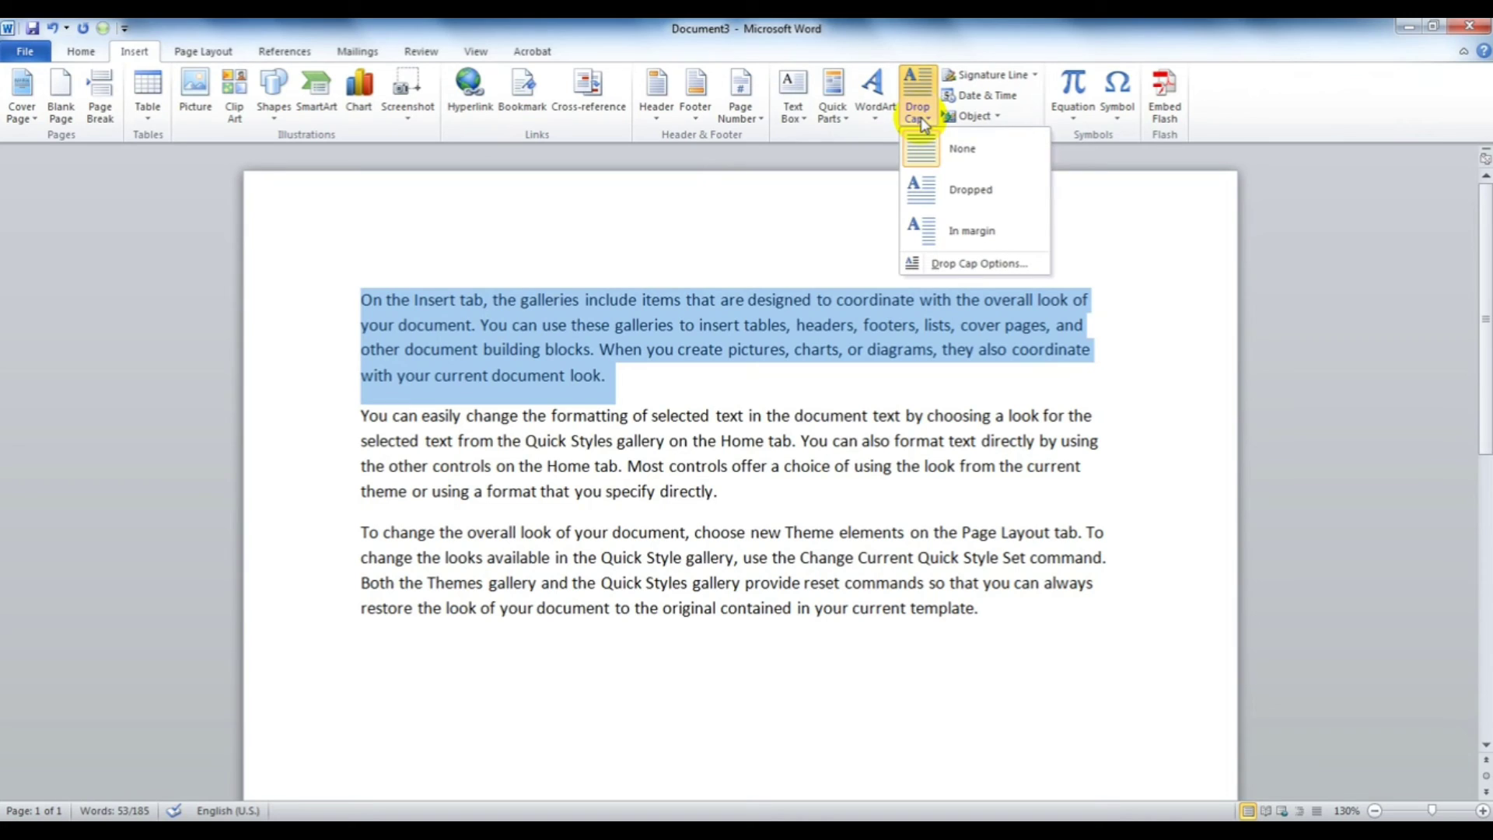
pyautogui.click(925, 191)
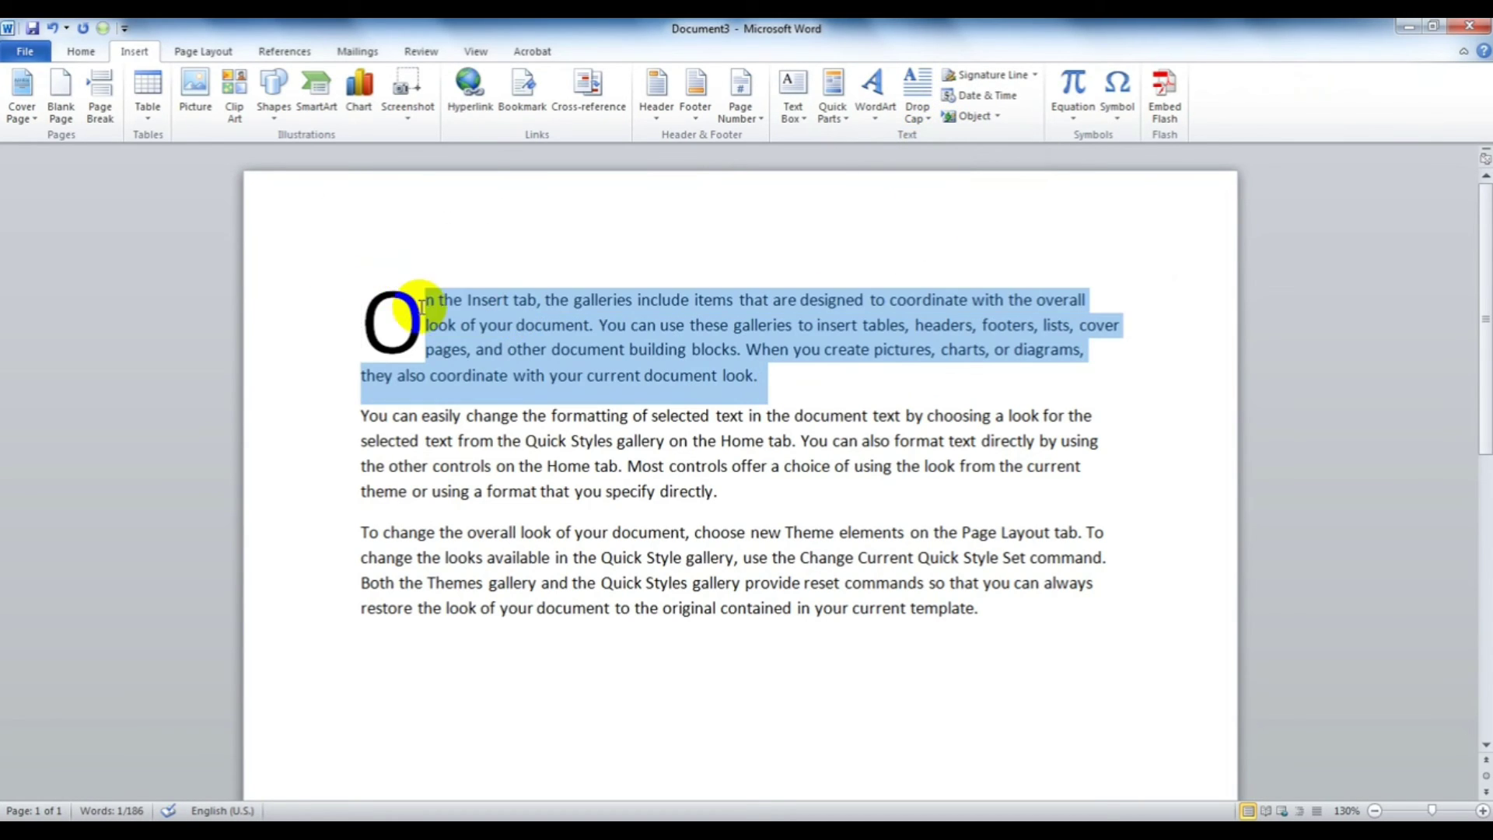
pyautogui.click(390, 307)
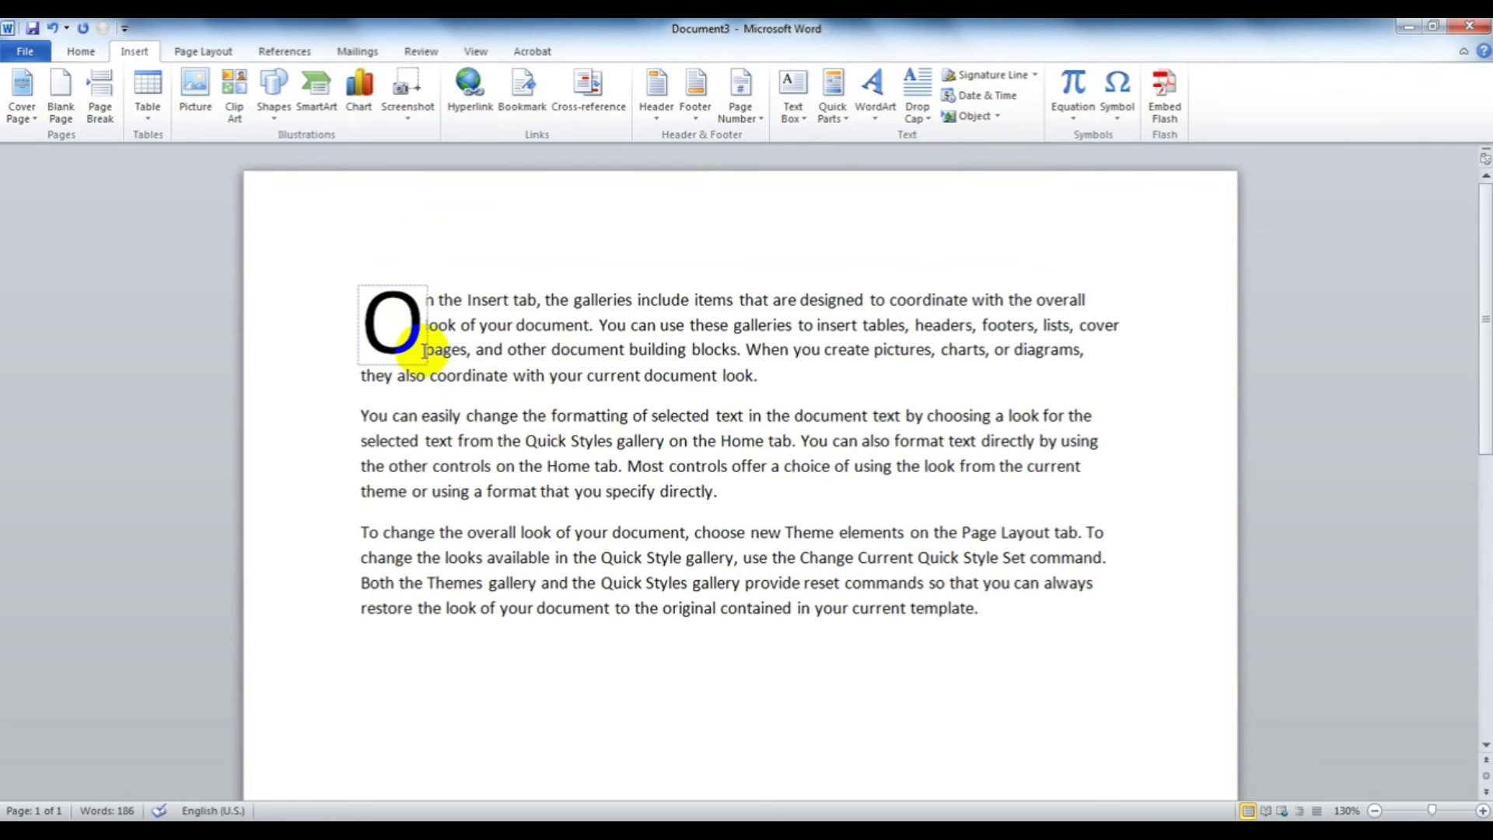
pyautogui.click(420, 299)
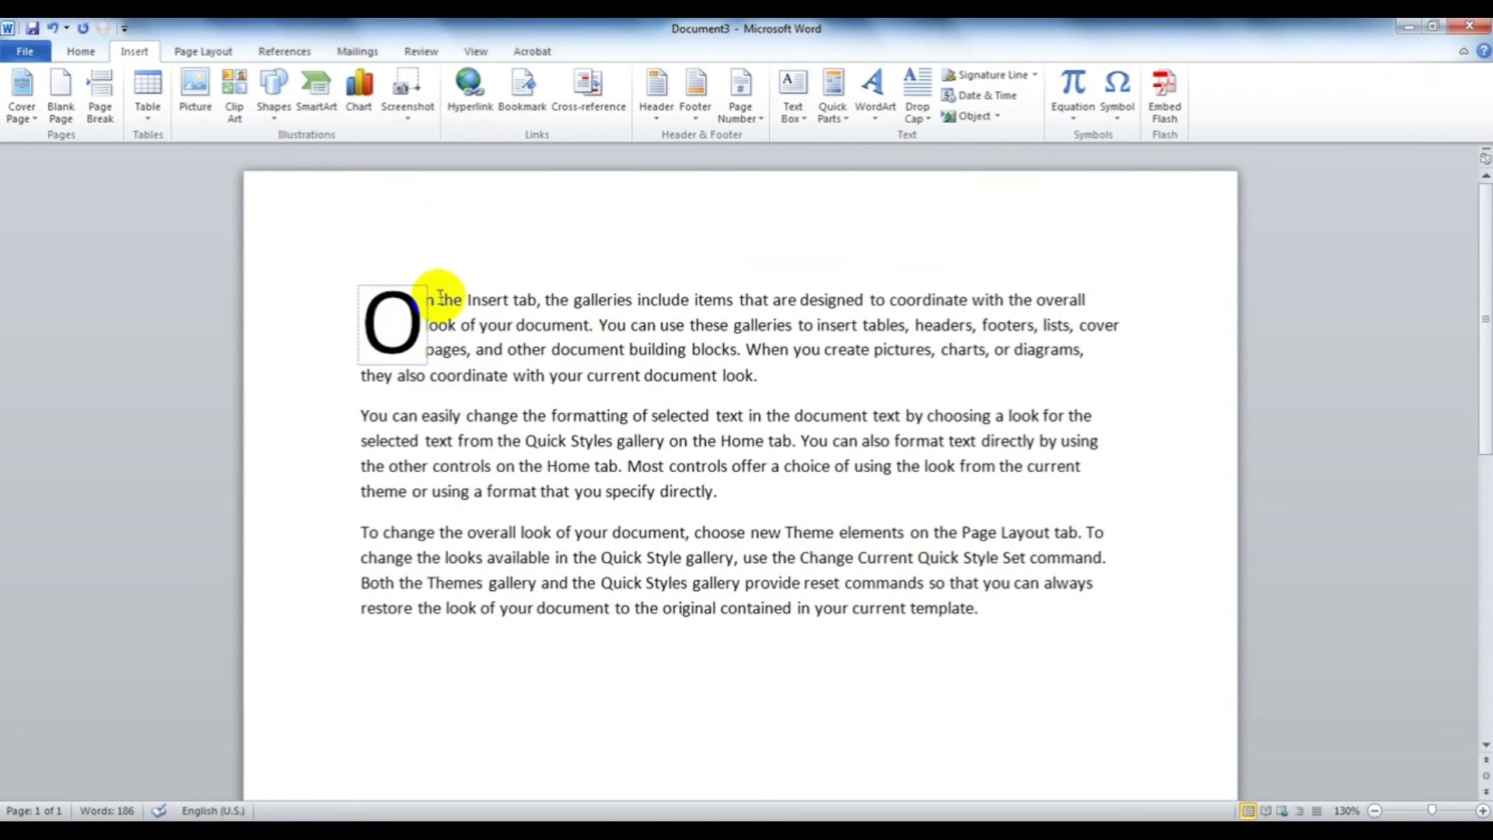
# Resize the drop cap O frame, then place the caret on the empty line below the text.
pyautogui.click(428, 285)
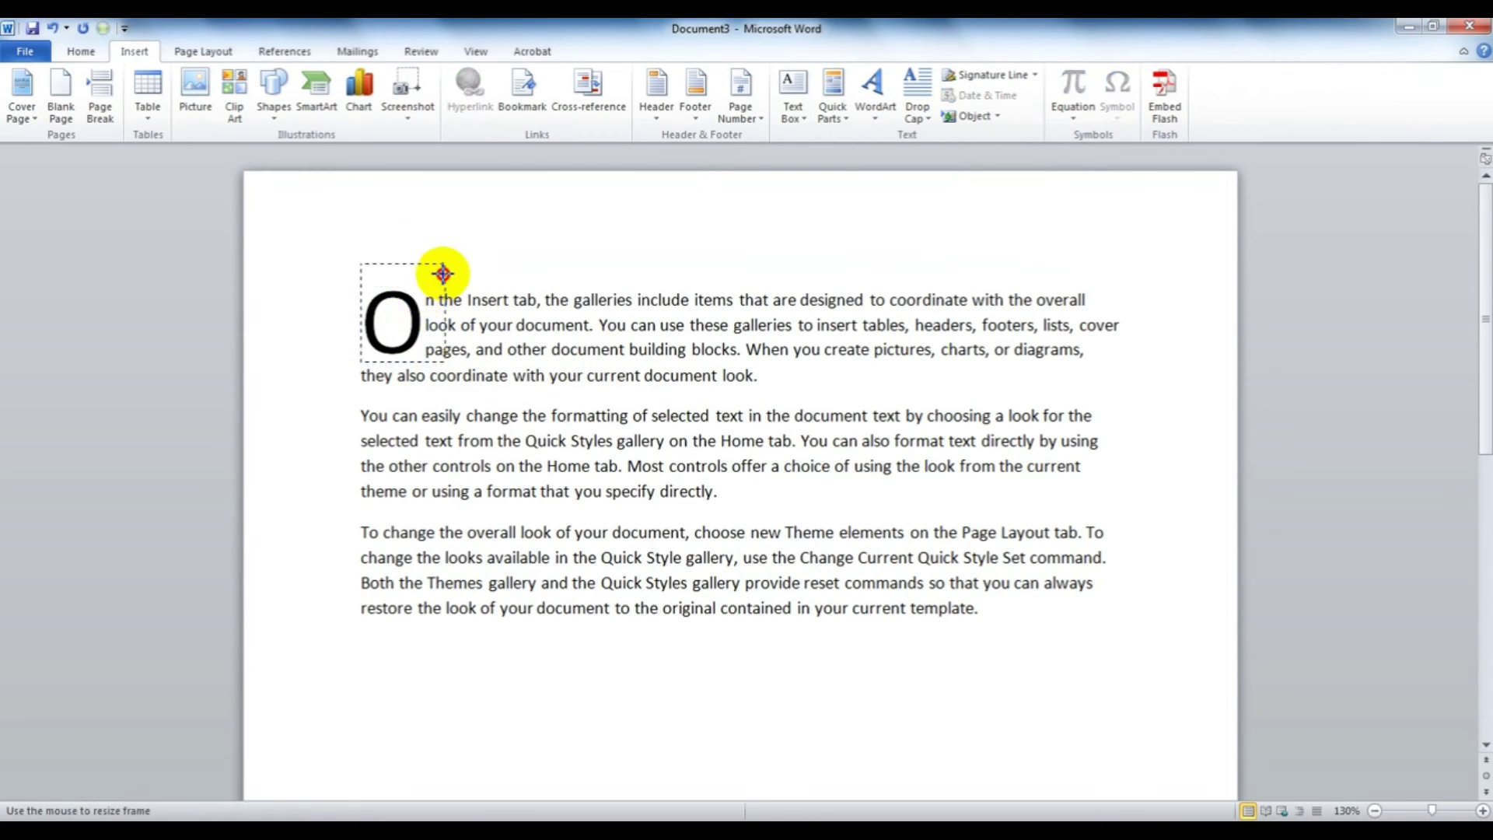
pyautogui.moveTo(428, 285)
pyautogui.mouseDown()
pyautogui.moveTo(457, 260)
pyautogui.moveTo(433, 293)
pyautogui.mouseUp()
pyautogui.moveTo(856, 375)
pyautogui.mouseDown()
pyautogui.moveTo(466, 334)
pyautogui.moveTo(260, 260)
pyautogui.mouseUp()
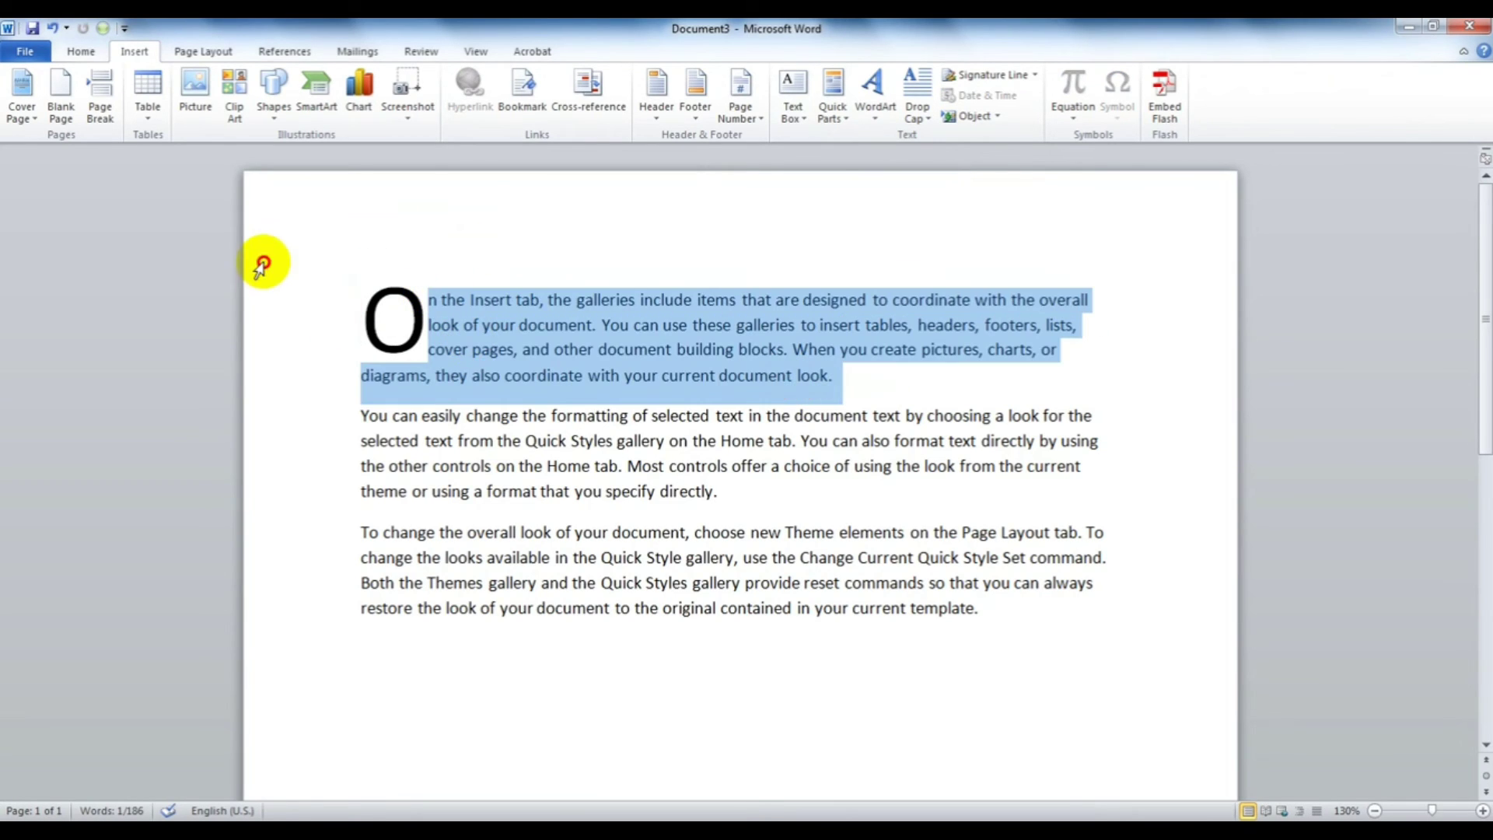
pyautogui.click(921, 112)
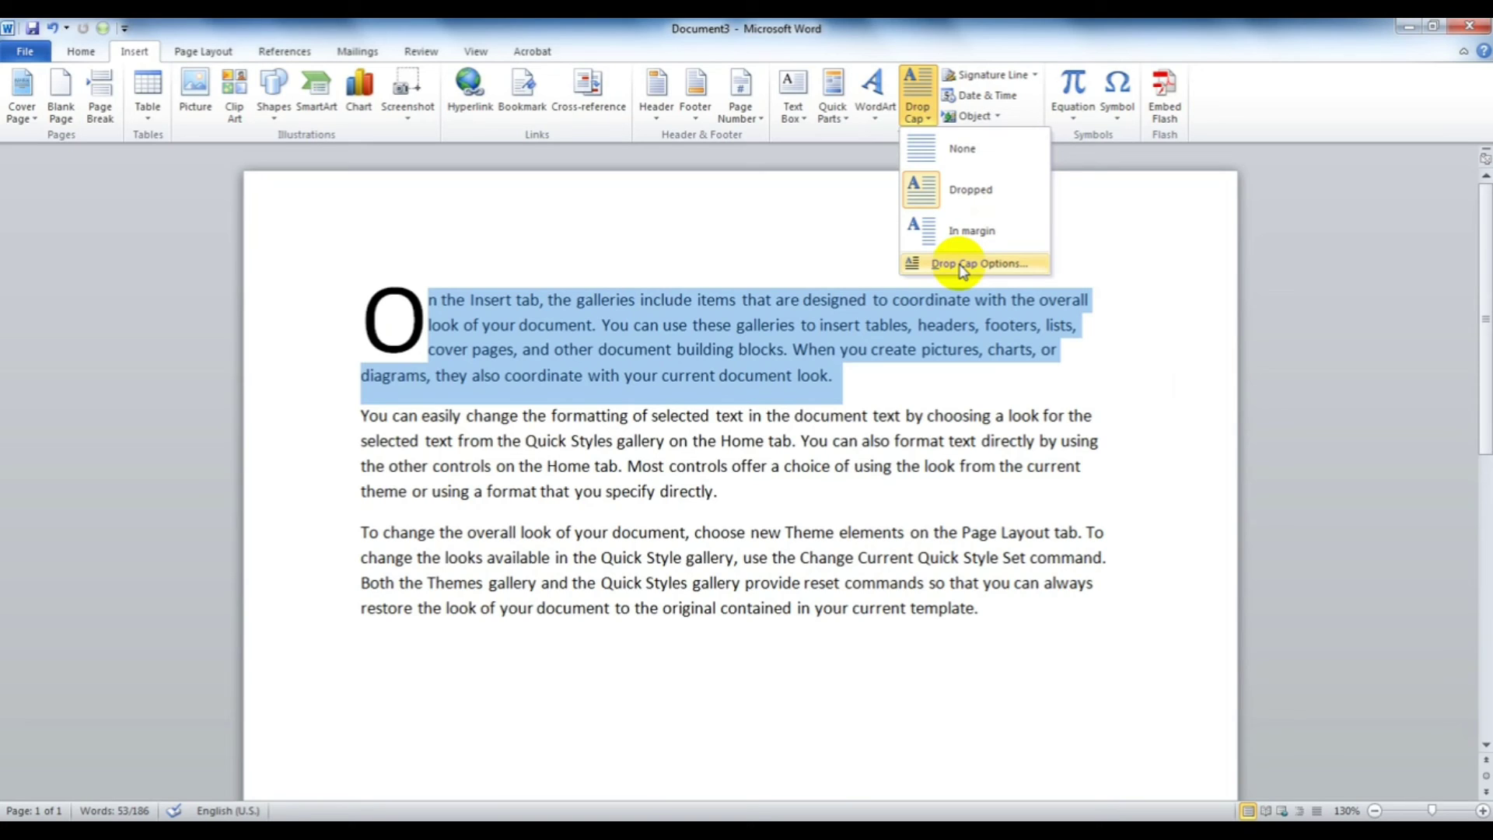
pyautogui.click(522, 365)
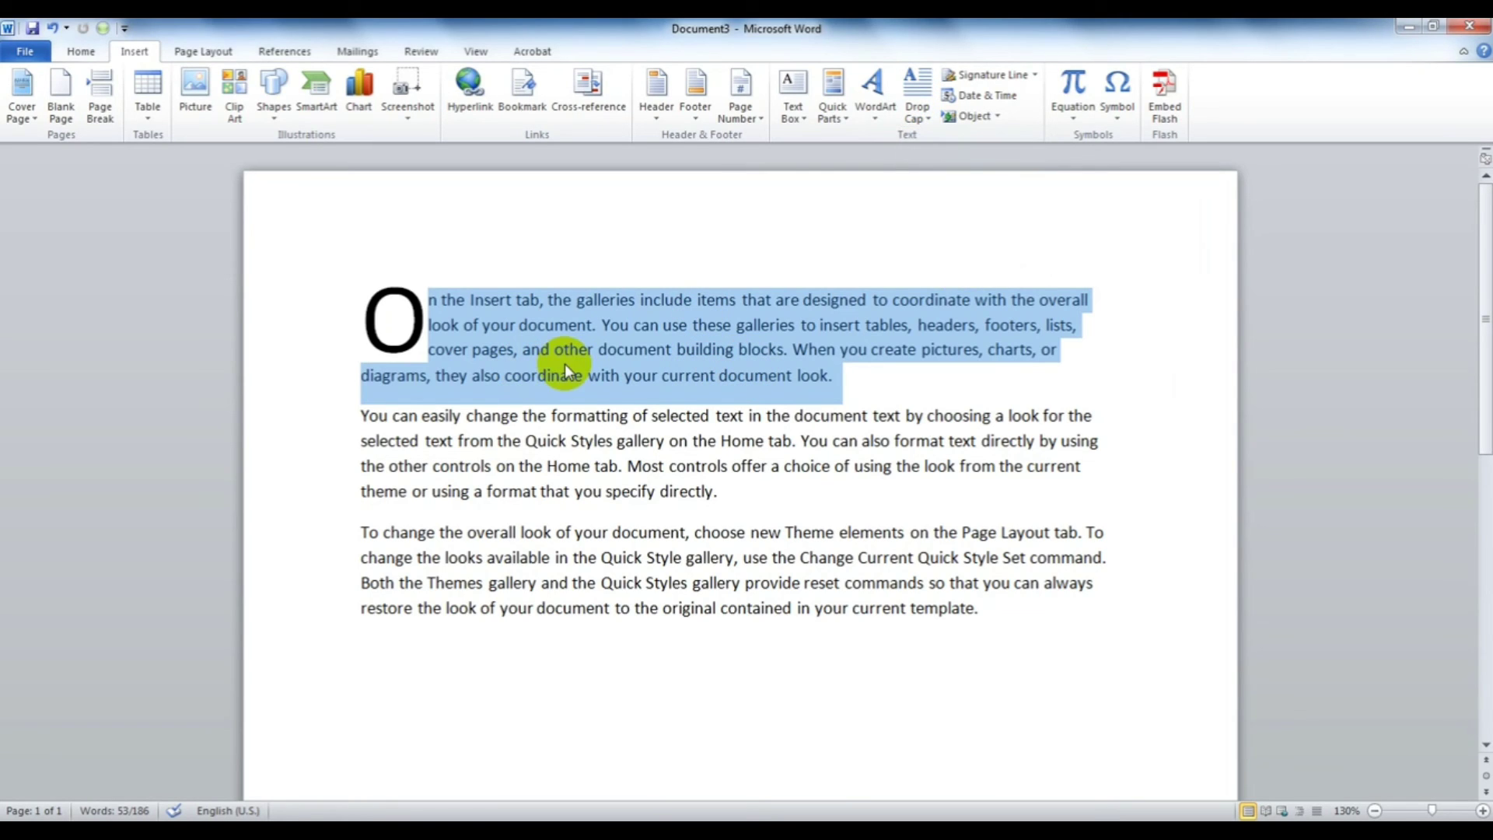
pyautogui.click(589, 376)
pyautogui.click(994, 677)
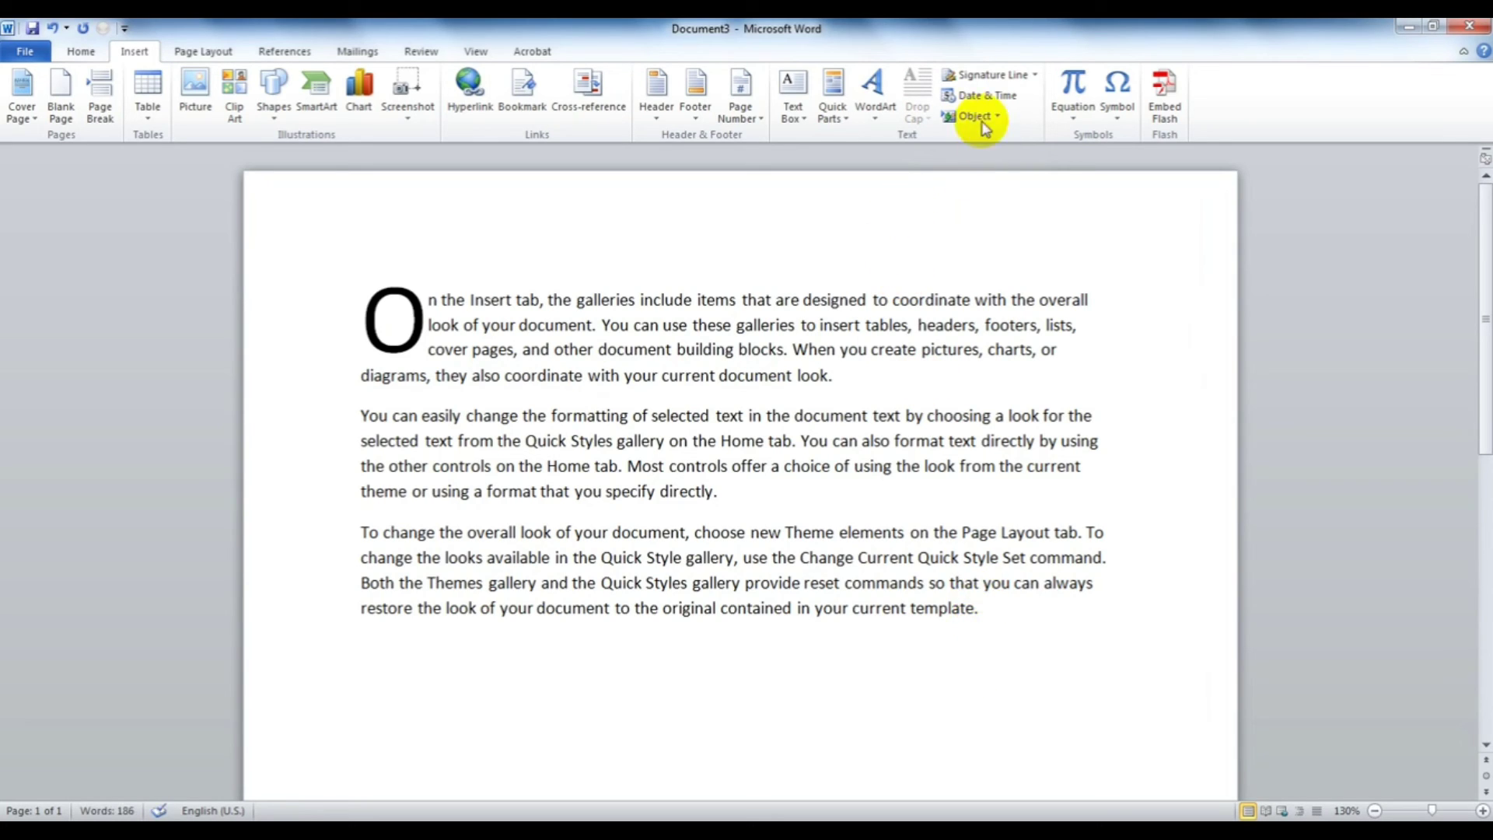
pyautogui.click(981, 76)
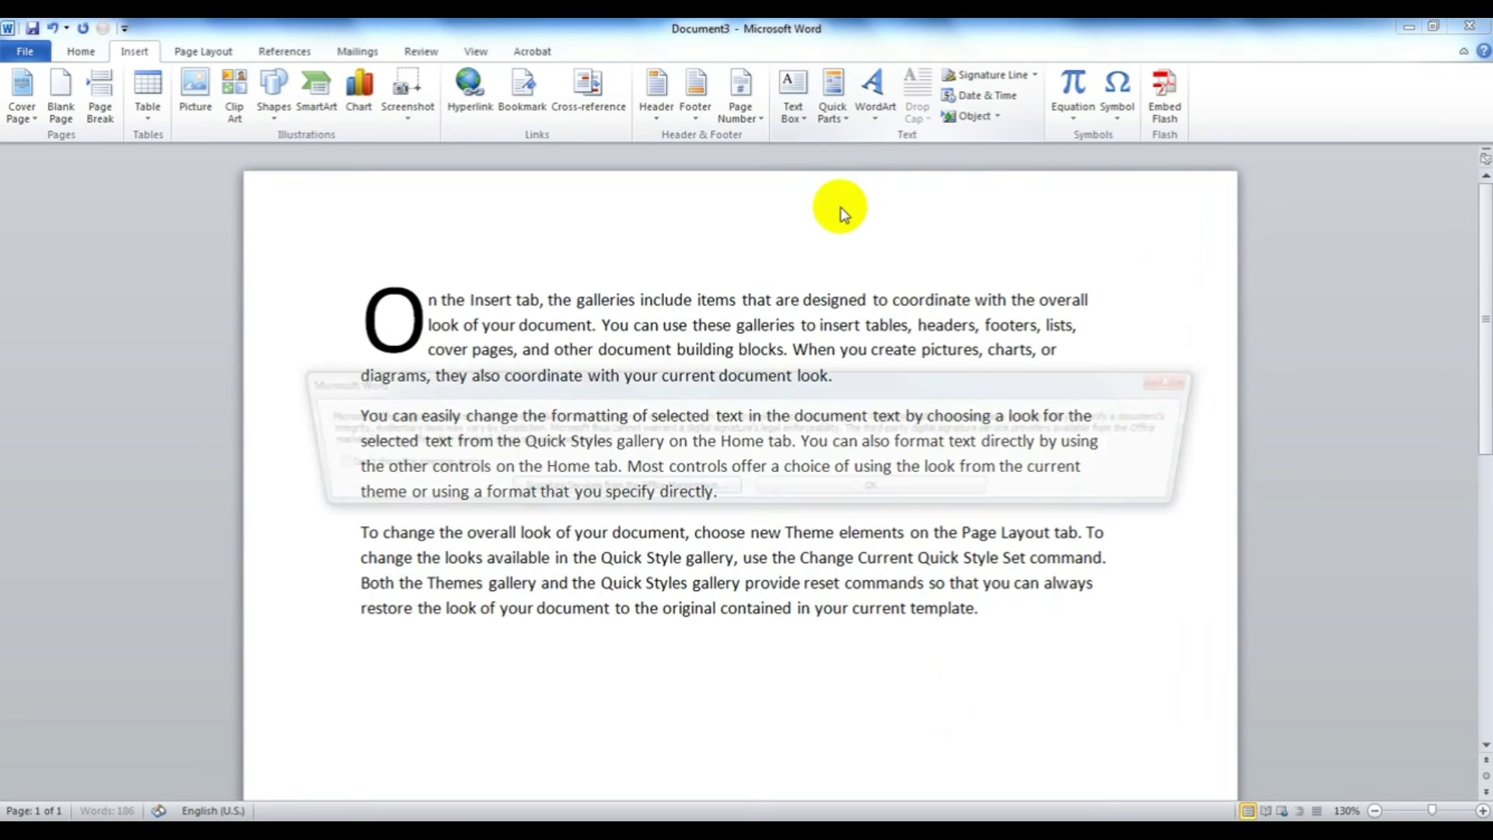
pyautogui.click(846, 487)
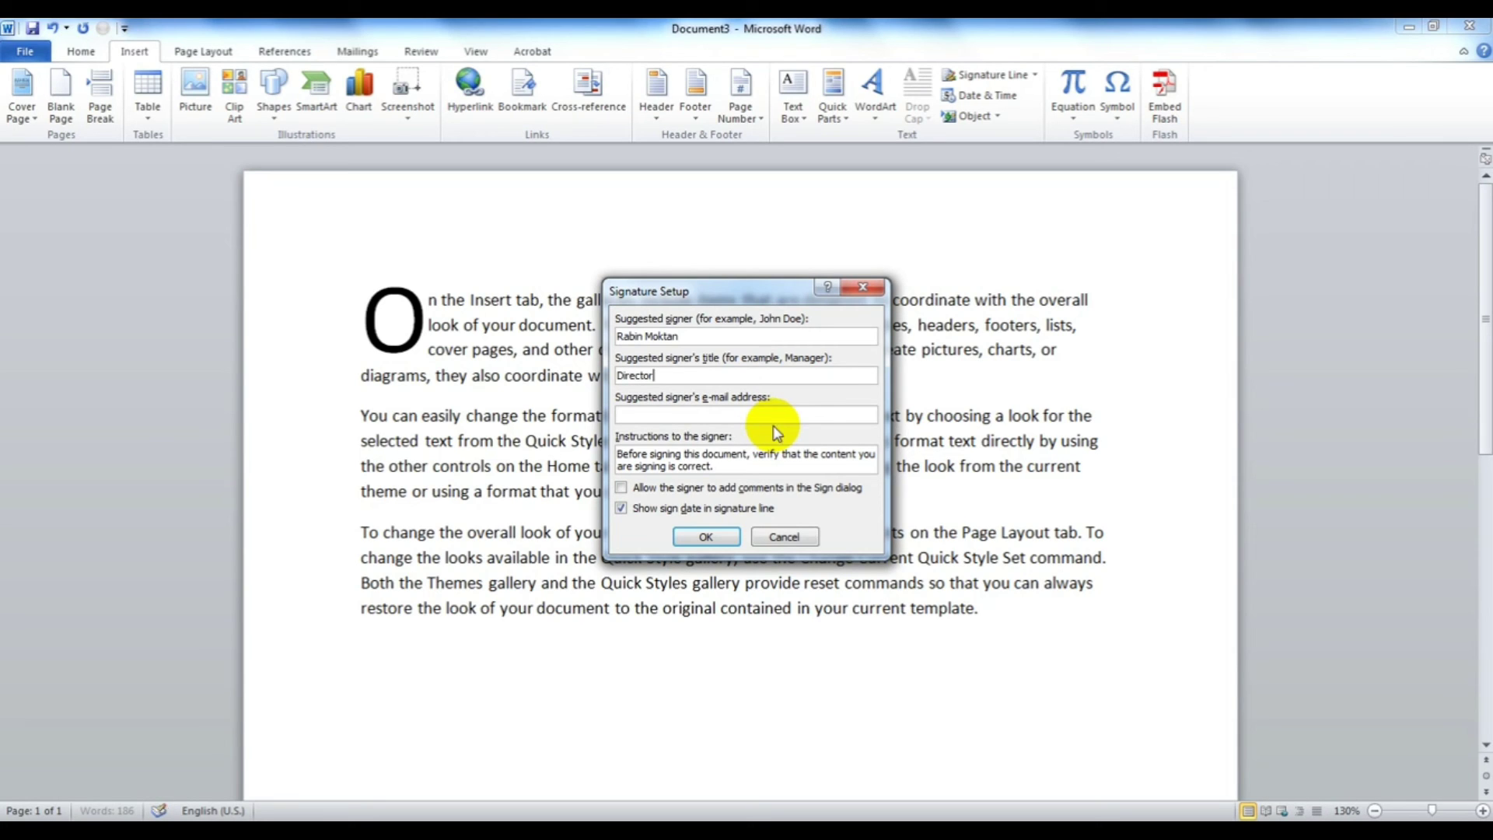
pyautogui.click(705, 537)
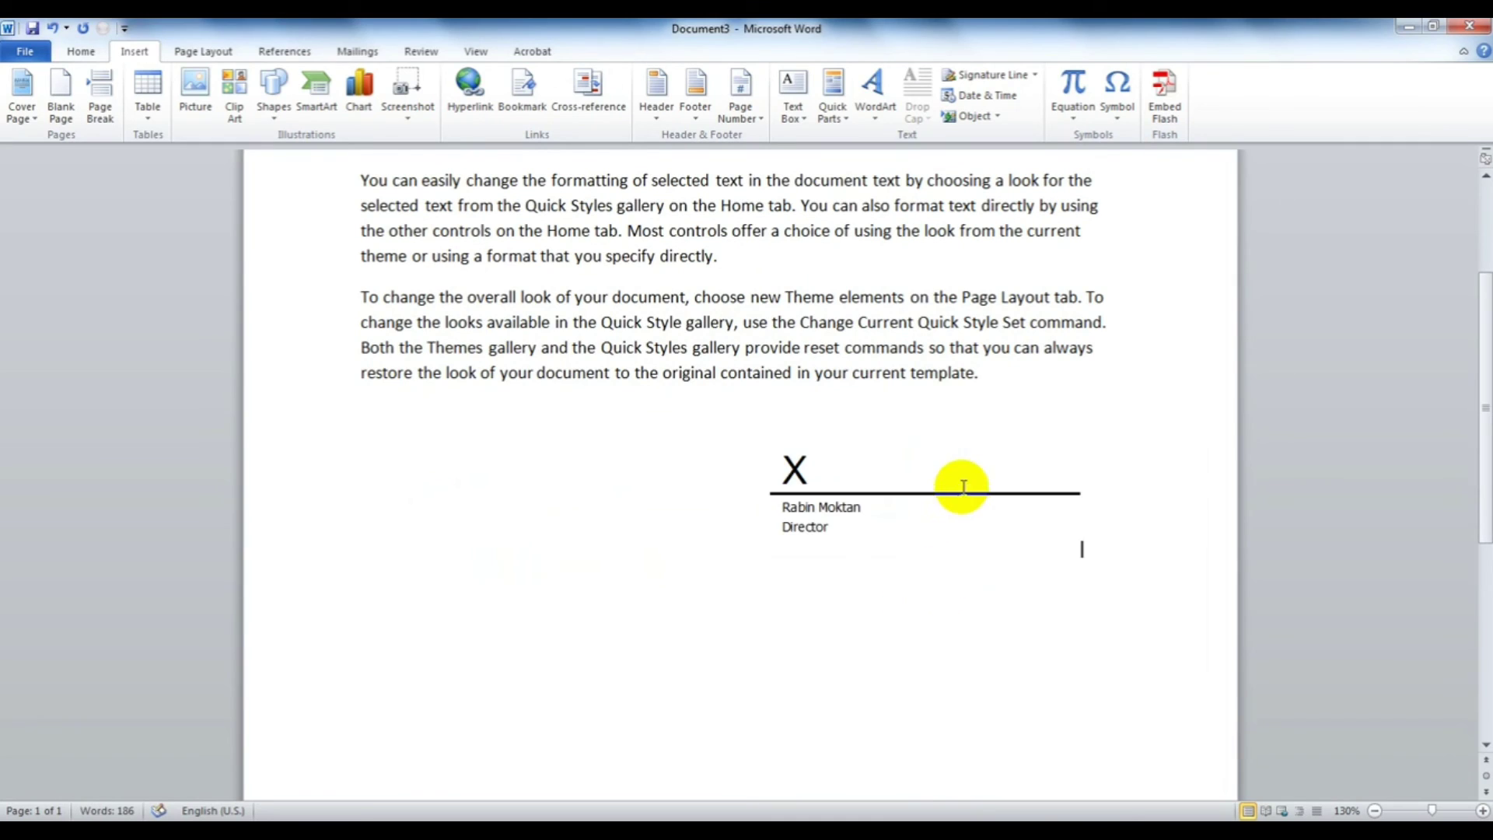
pyautogui.click(859, 501)
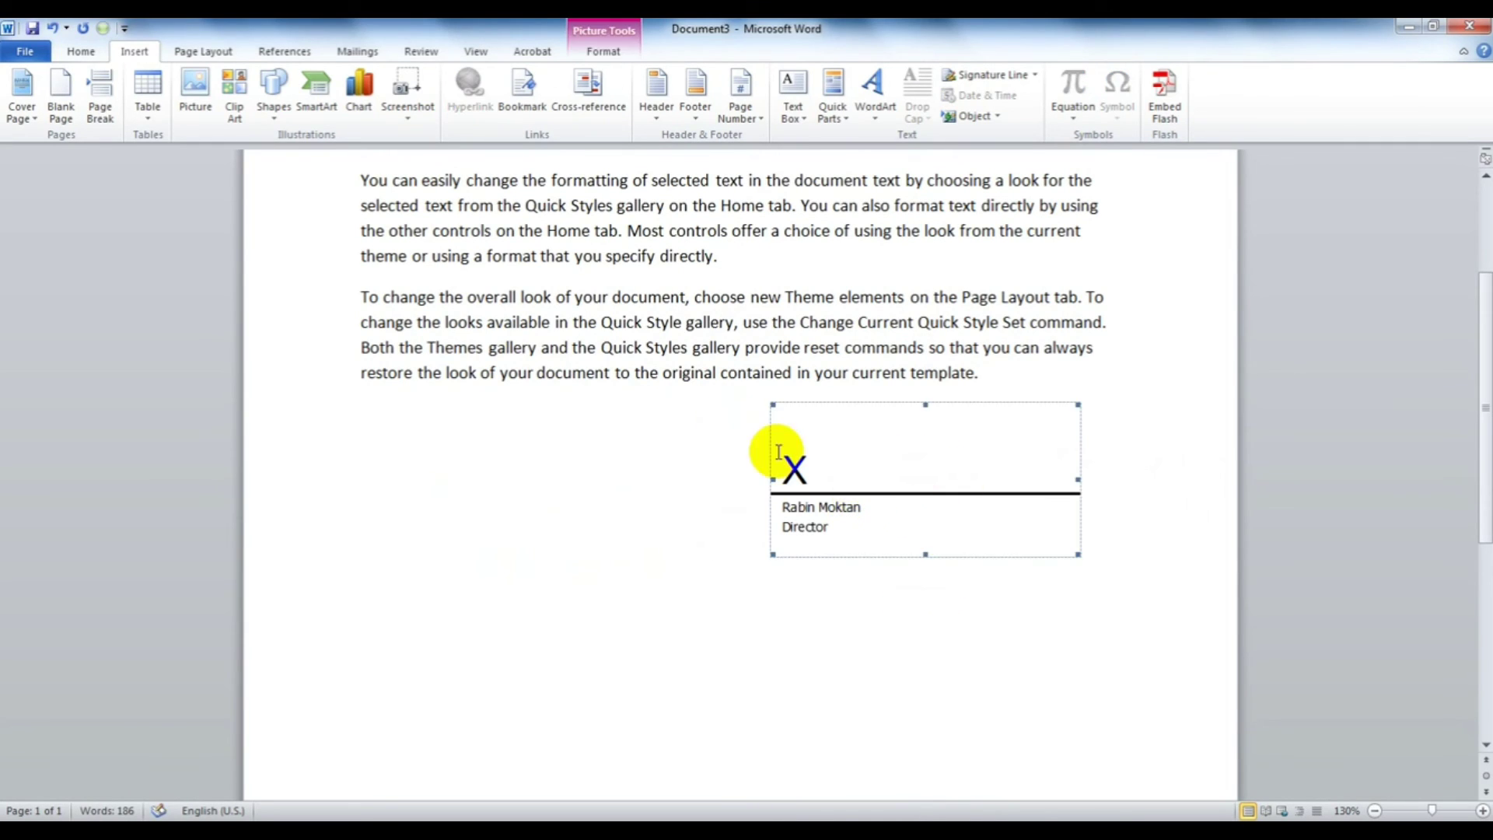
pyautogui.click(577, 434)
pyautogui.click(825, 476)
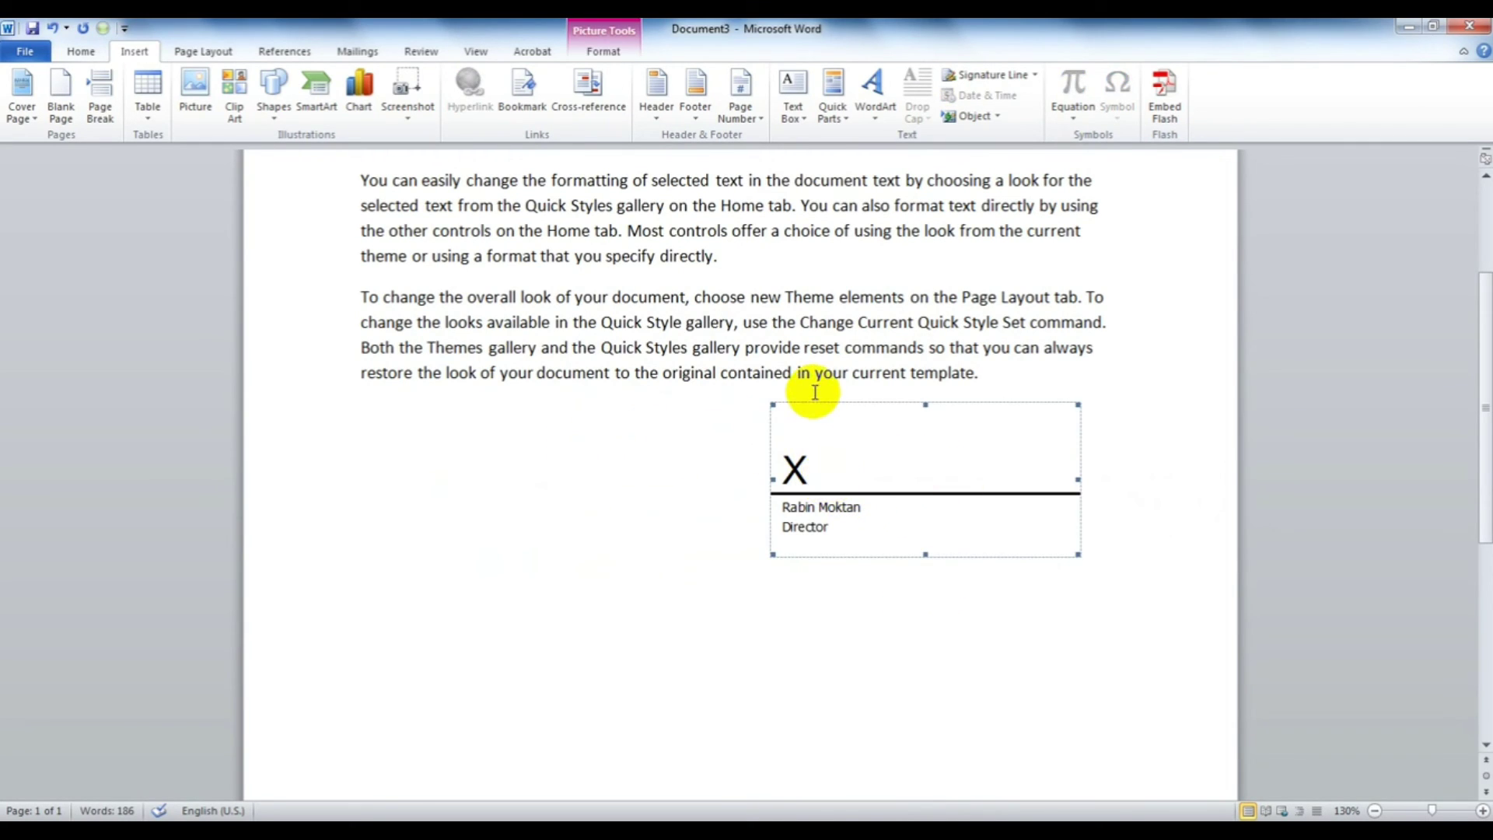
pyautogui.press('Delete')
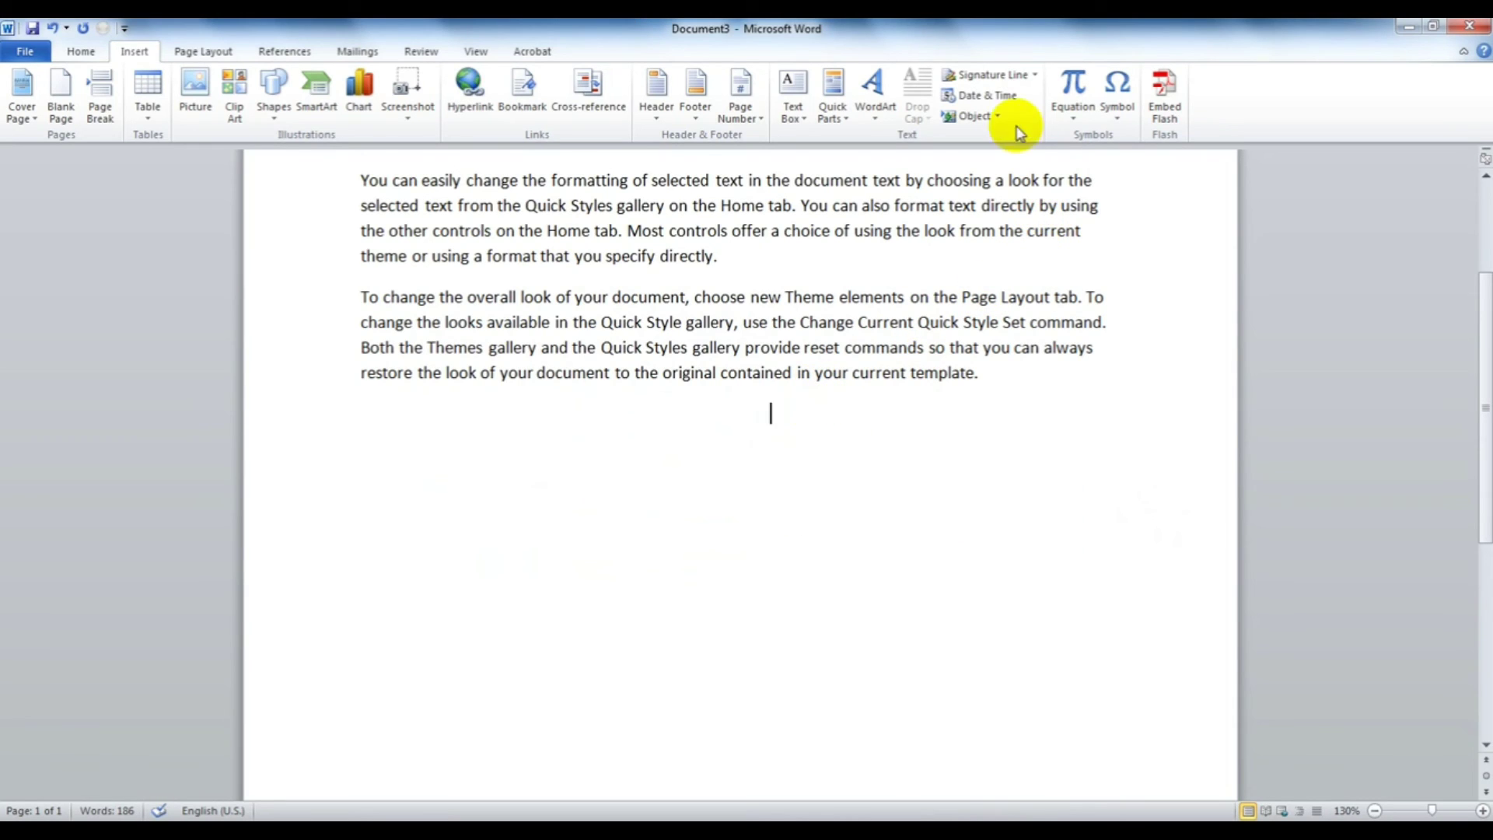
# Delete the dropped capital O and stray 'n', then add an empty line above the first paragraph.
pyautogui.scroll(3, 633, 458)
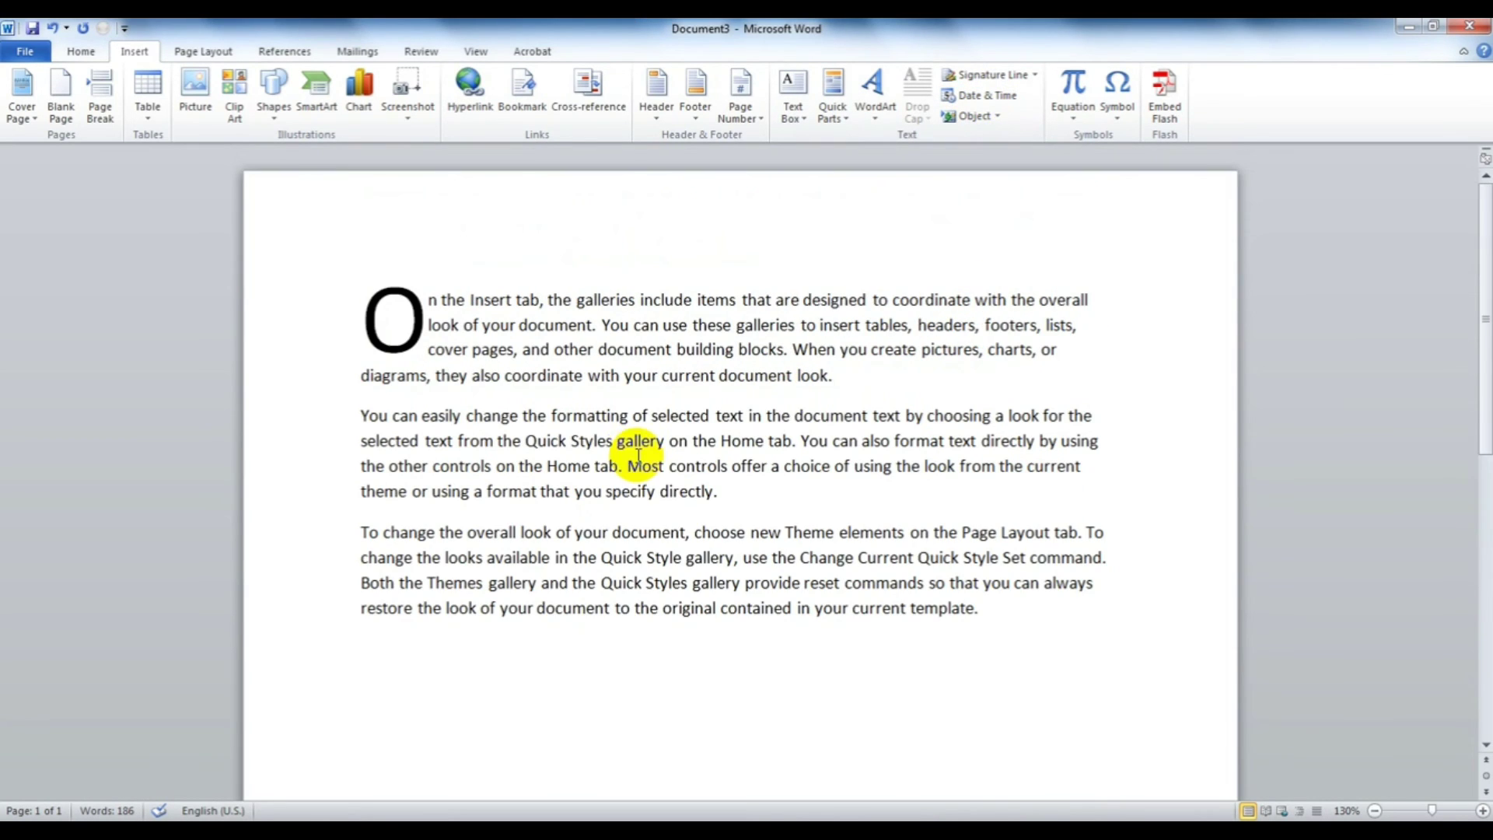
pyautogui.click(408, 288)
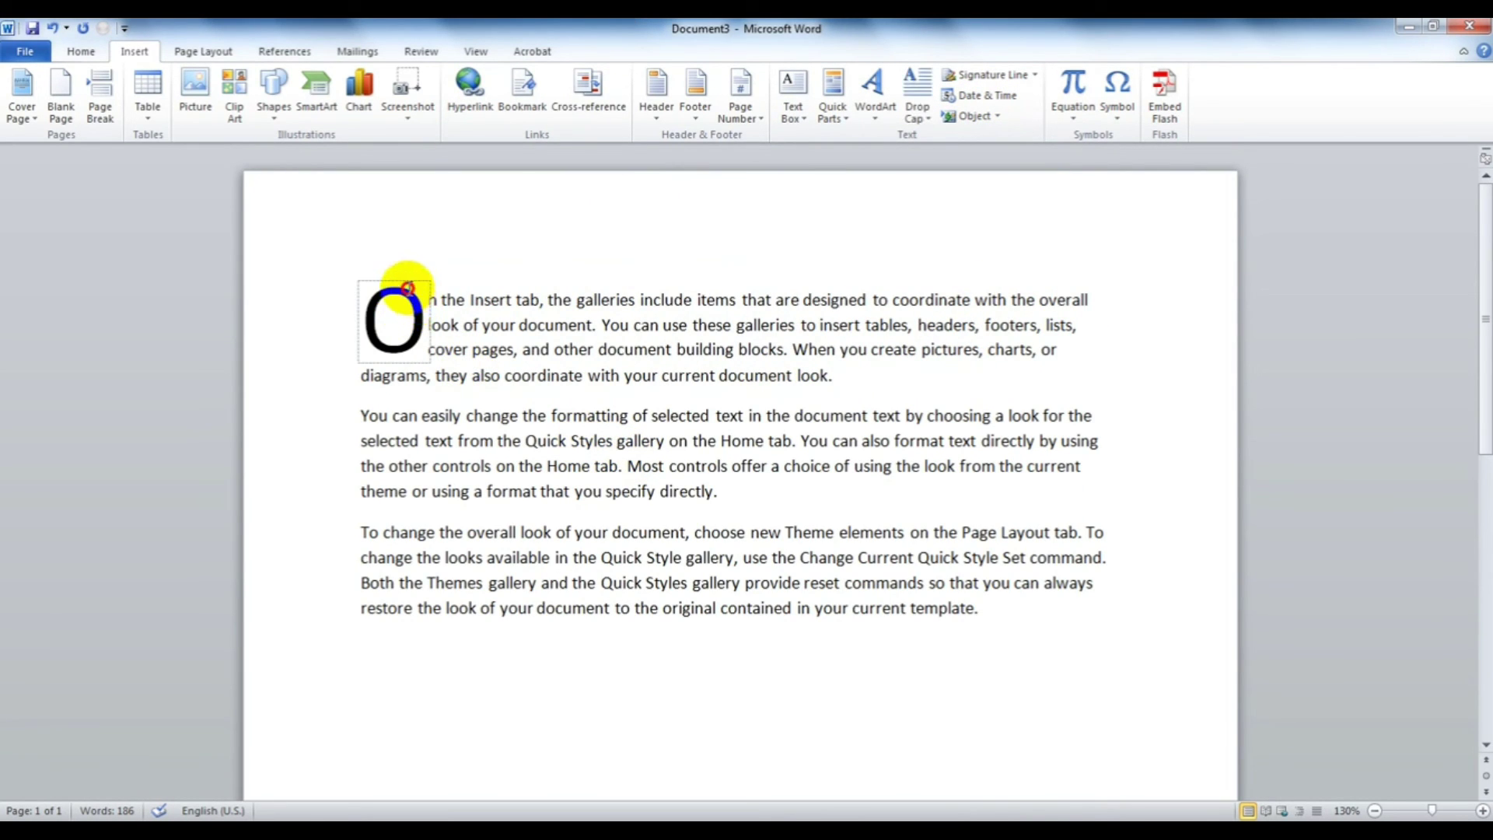
pyautogui.click(407, 281)
pyautogui.press('Delete')
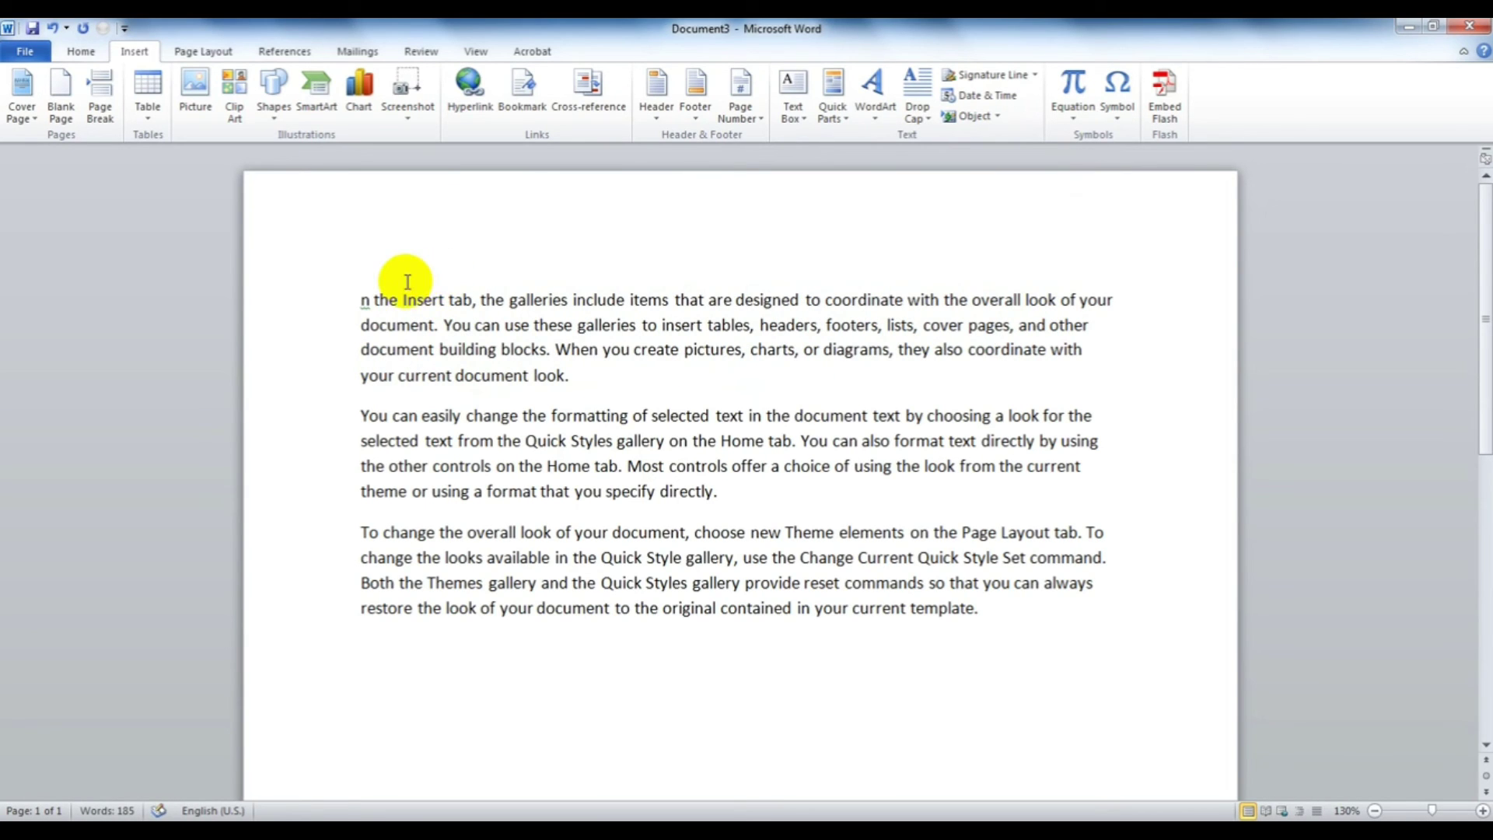
pyautogui.press('Delete')
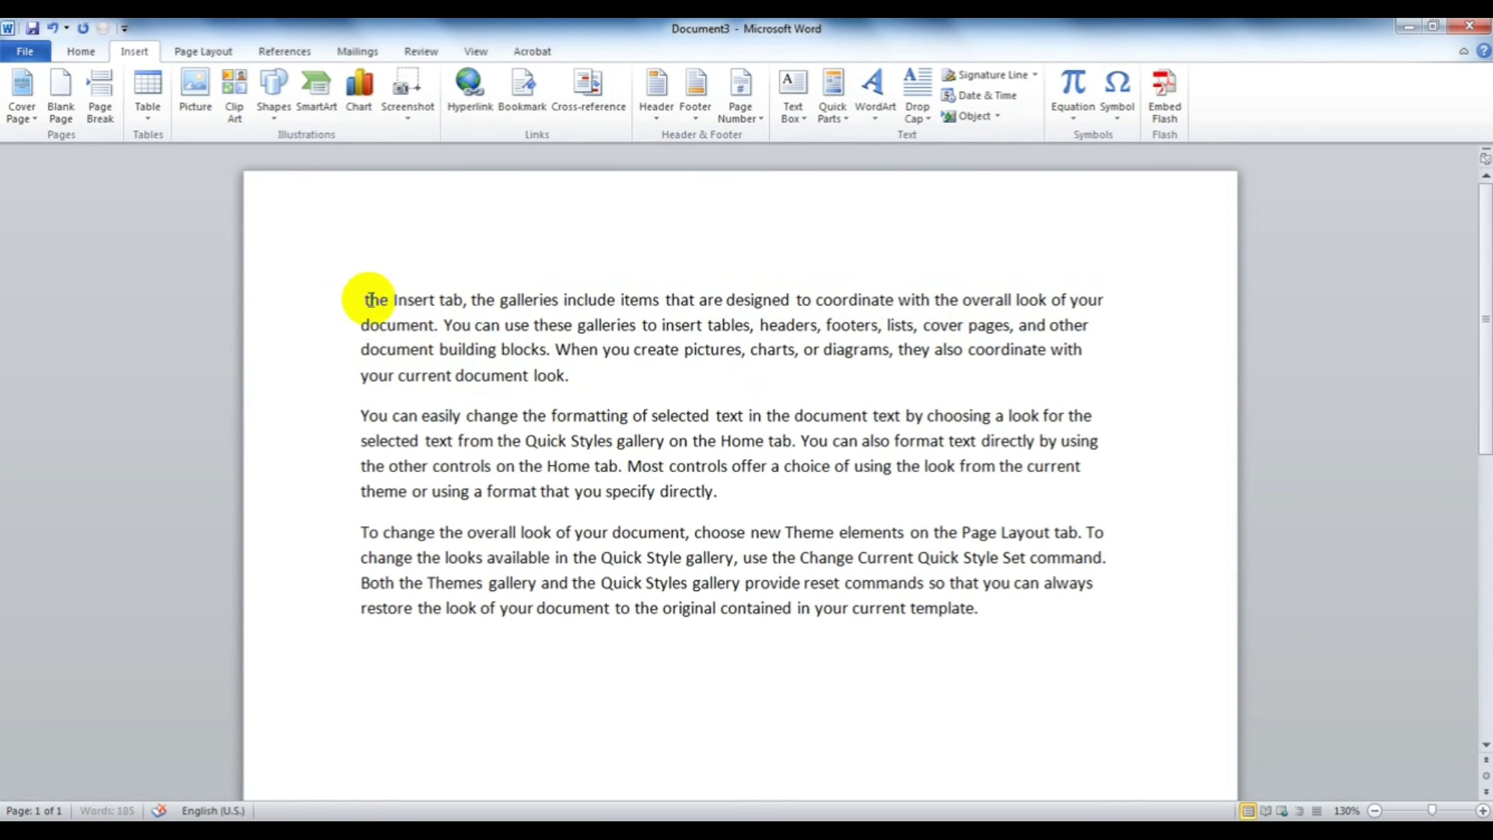
pyautogui.press('Return')
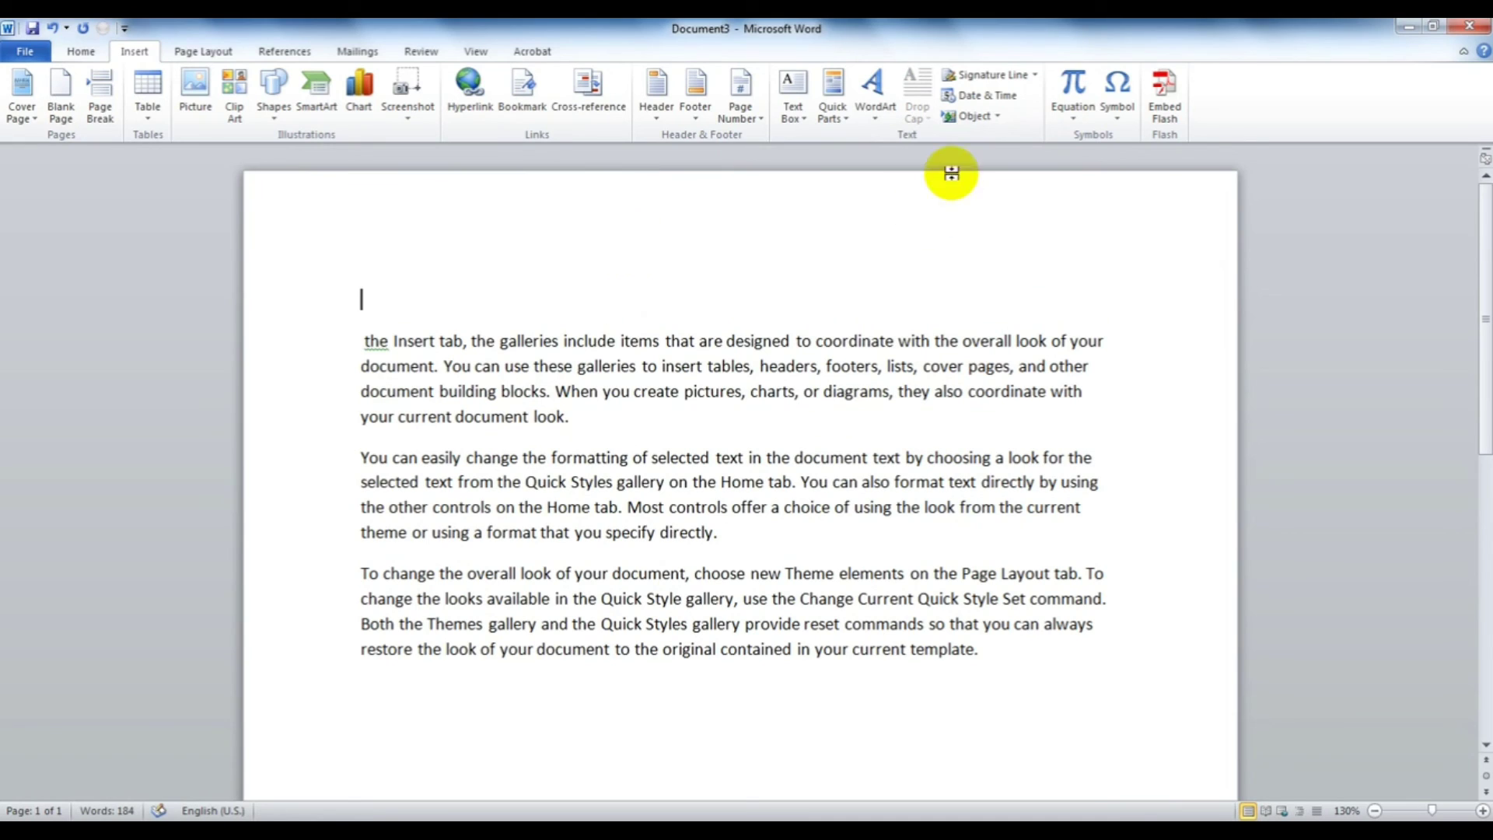
# Insert the current date in 9/16/2020 format at the top of the document.
pyautogui.click(998, 100)
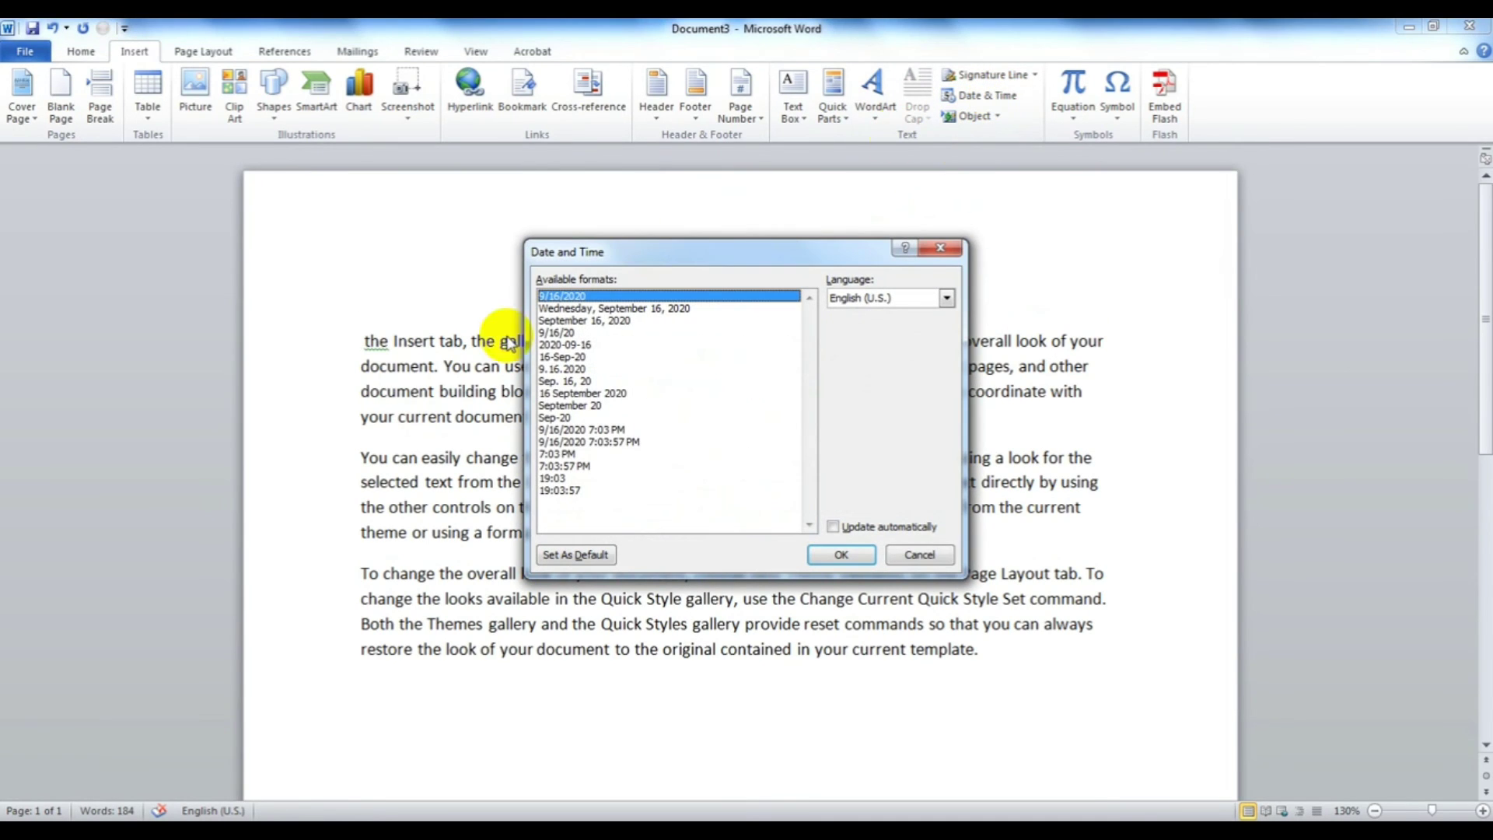
pyautogui.click(589, 393)
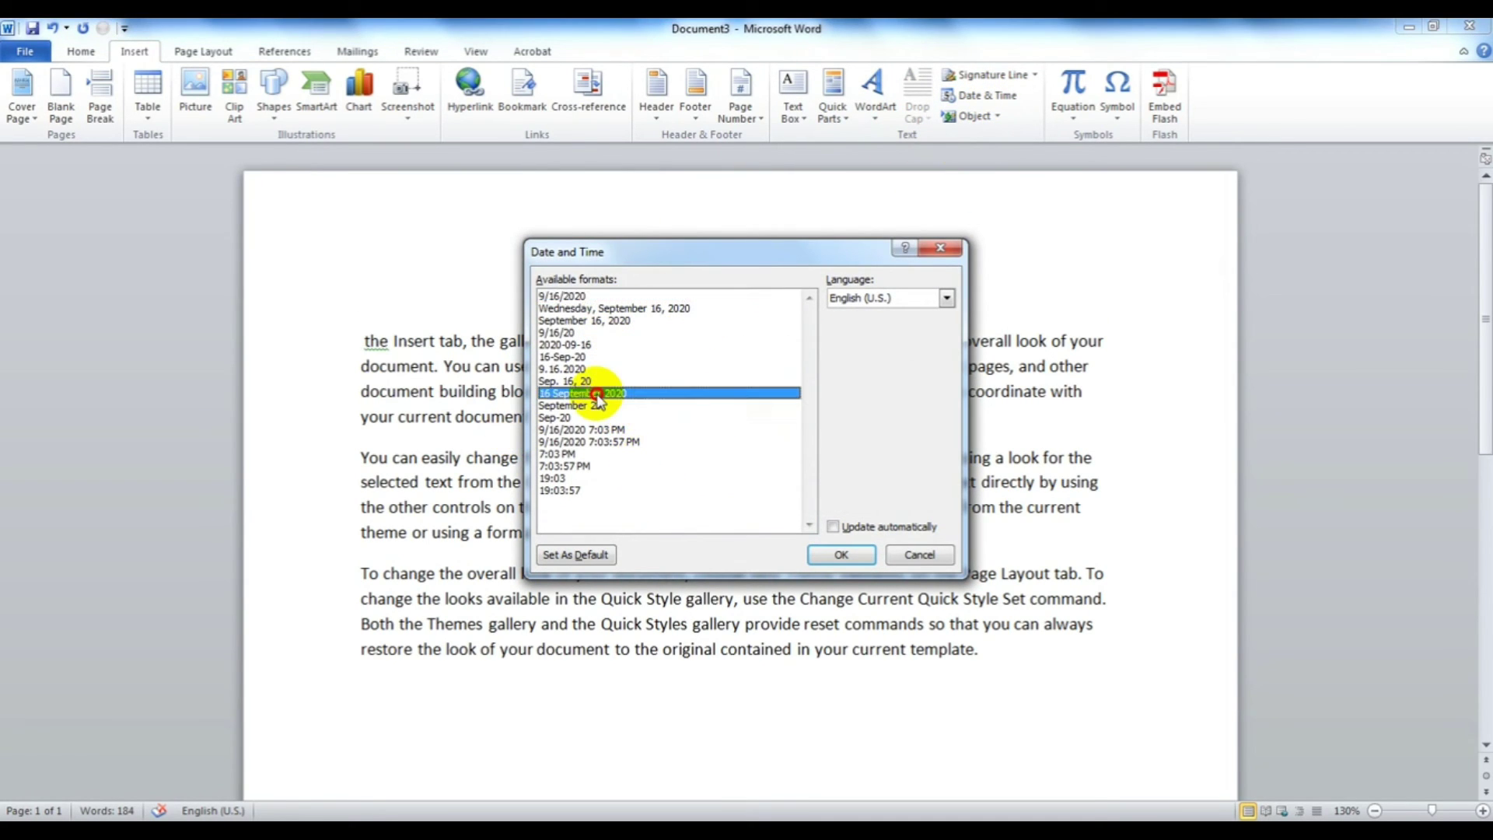
pyautogui.click(564, 343)
pyautogui.click(573, 321)
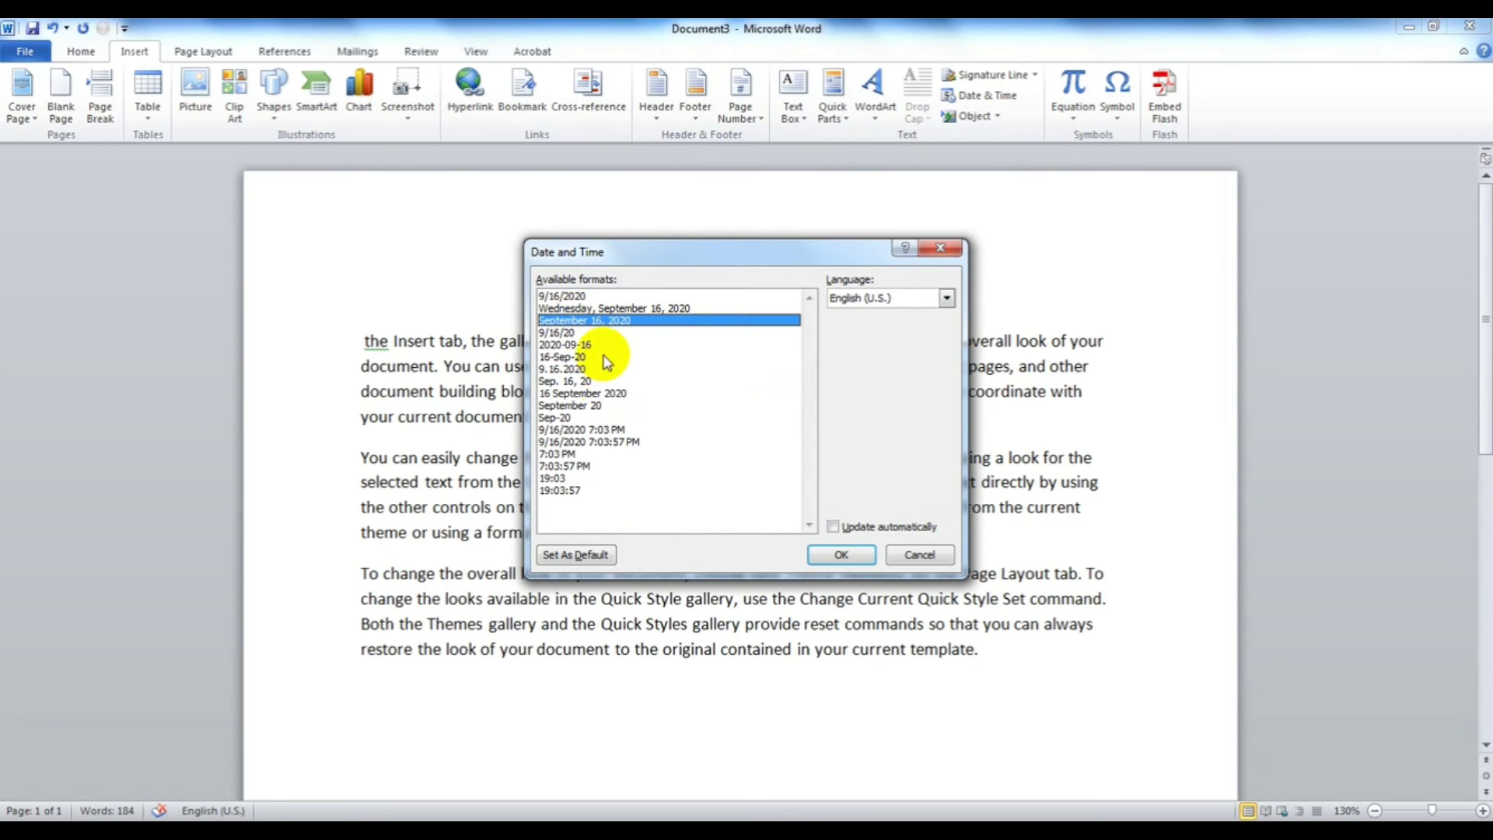
pyautogui.click(575, 298)
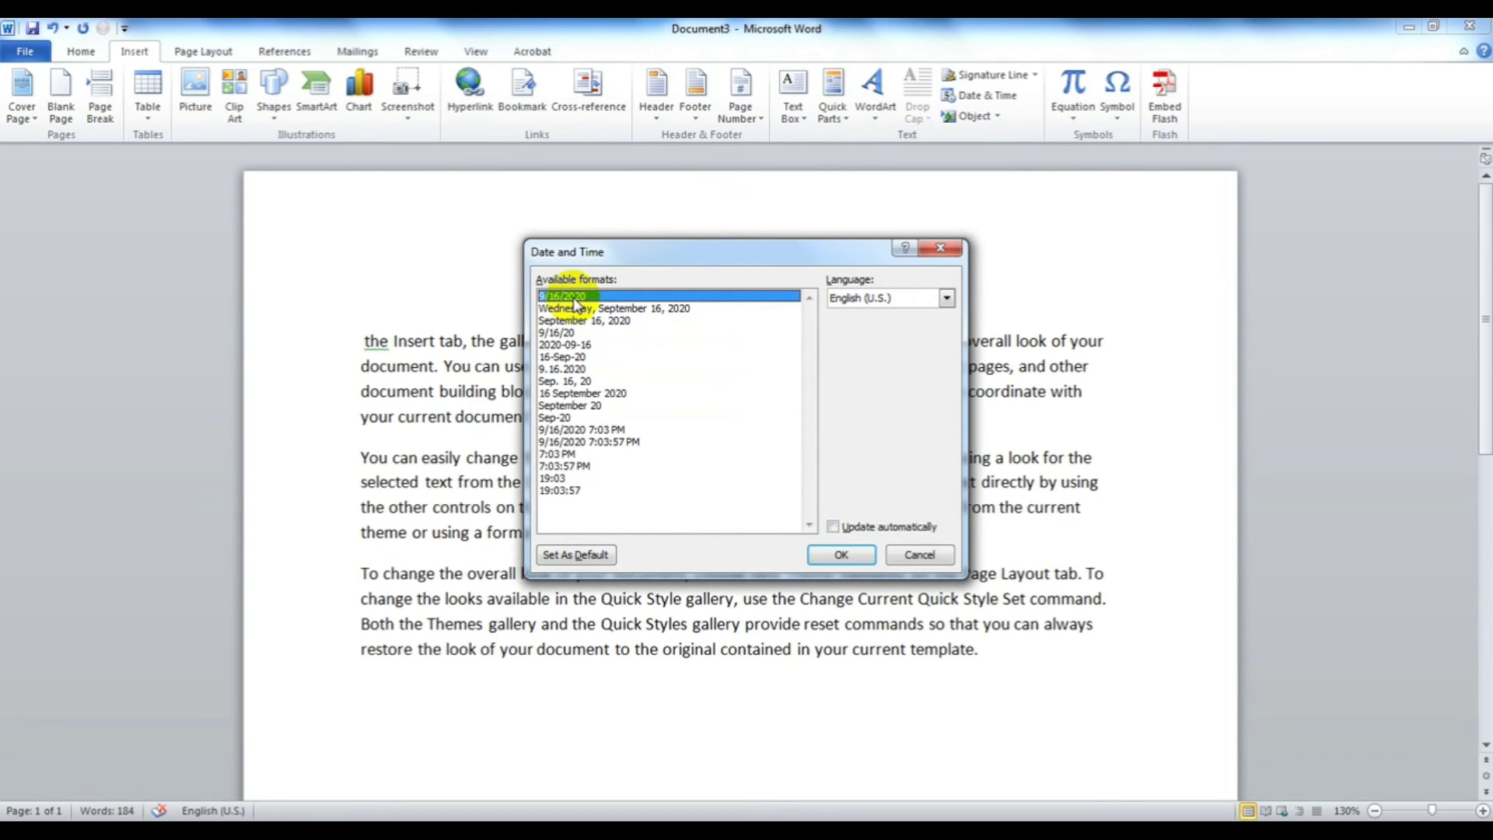
pyautogui.click(842, 555)
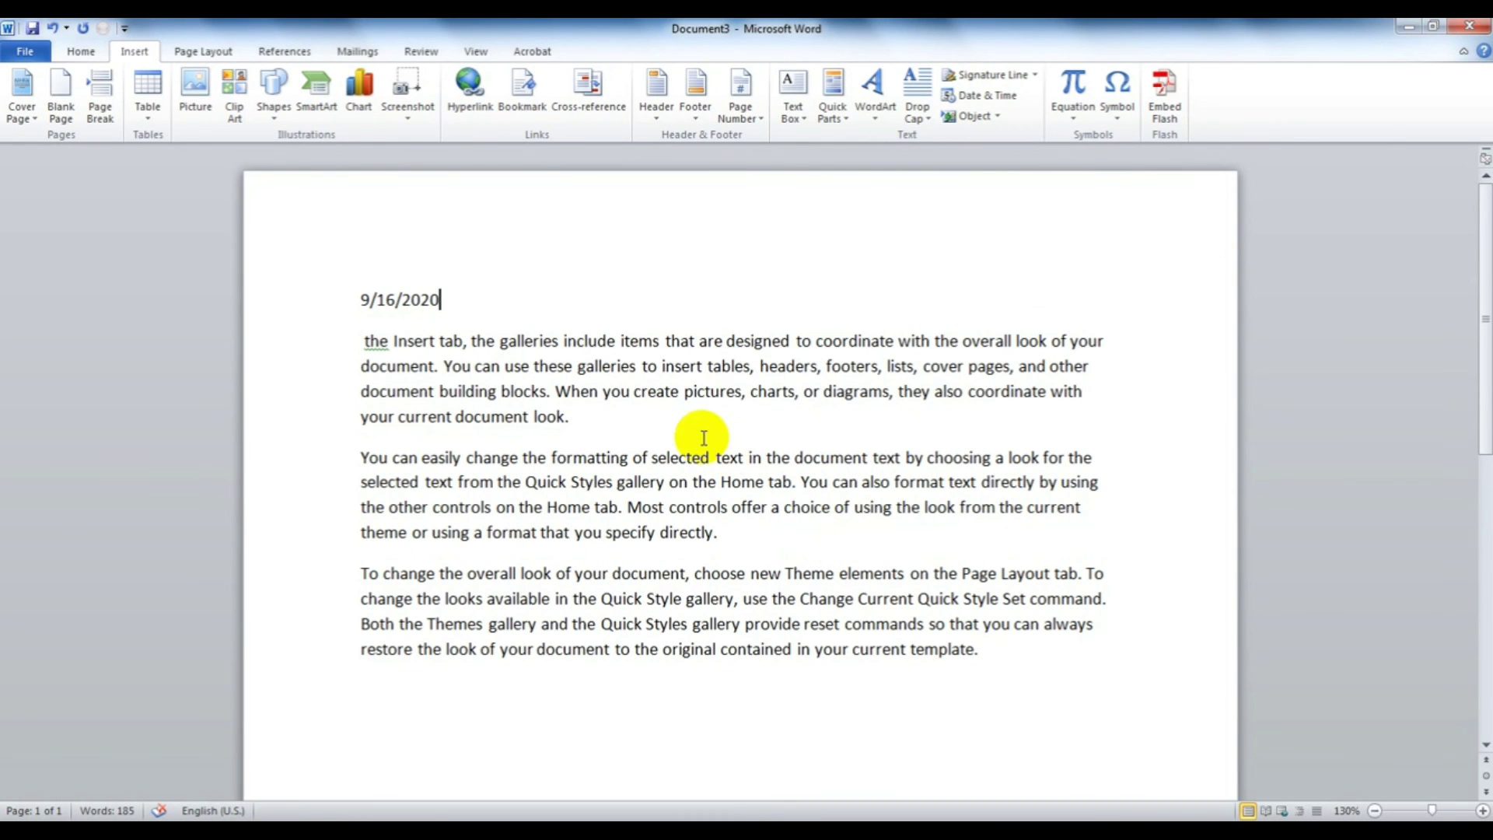
pyautogui.press('Return')
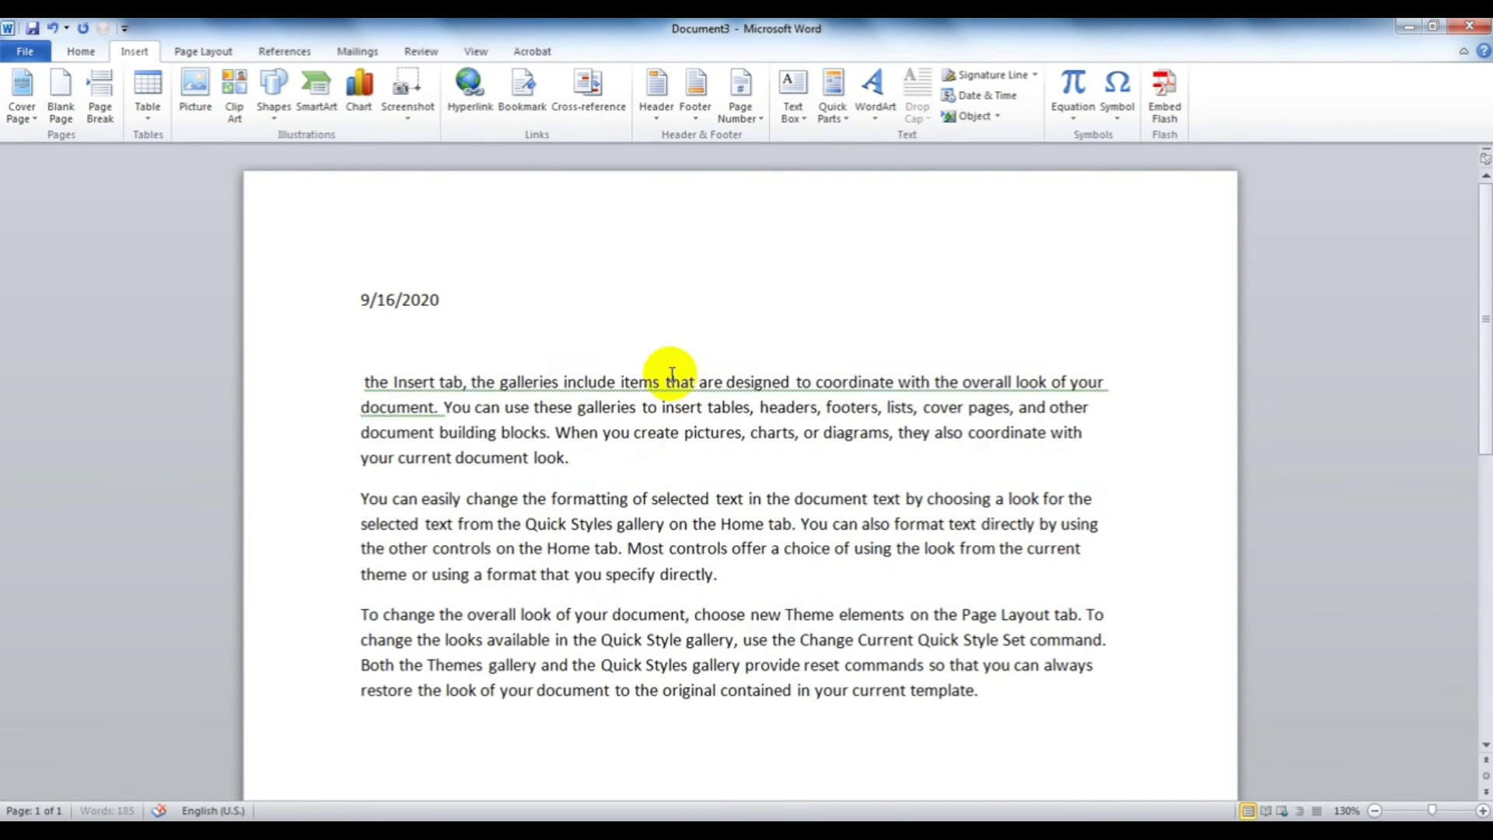
# Add another date and the current time (7:04 PM) on new lines with Alt+Shift+D and Alt+Shift+T.
pyautogui.click(981, 97)
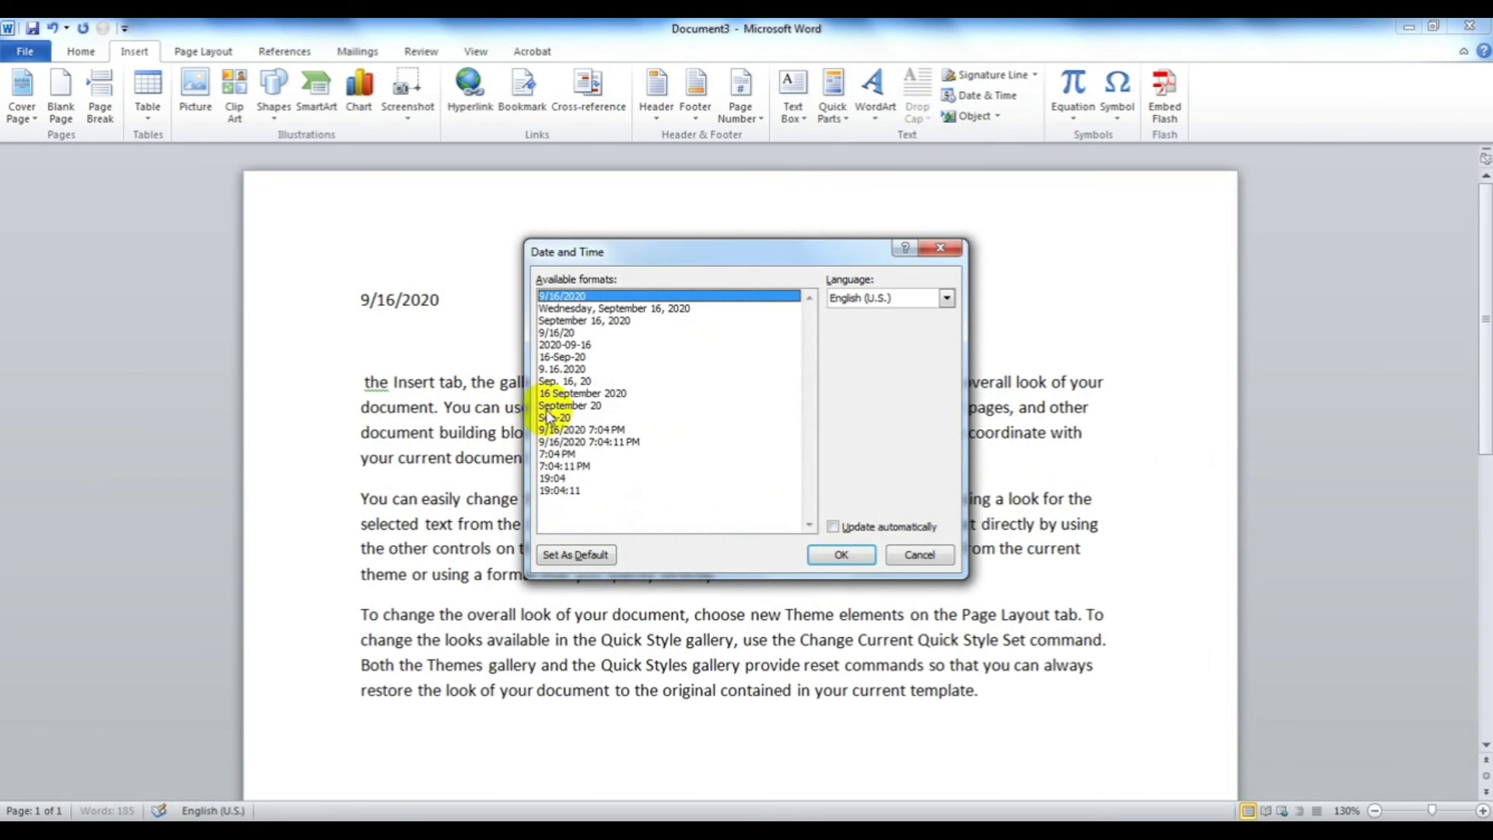
pyautogui.click(564, 369)
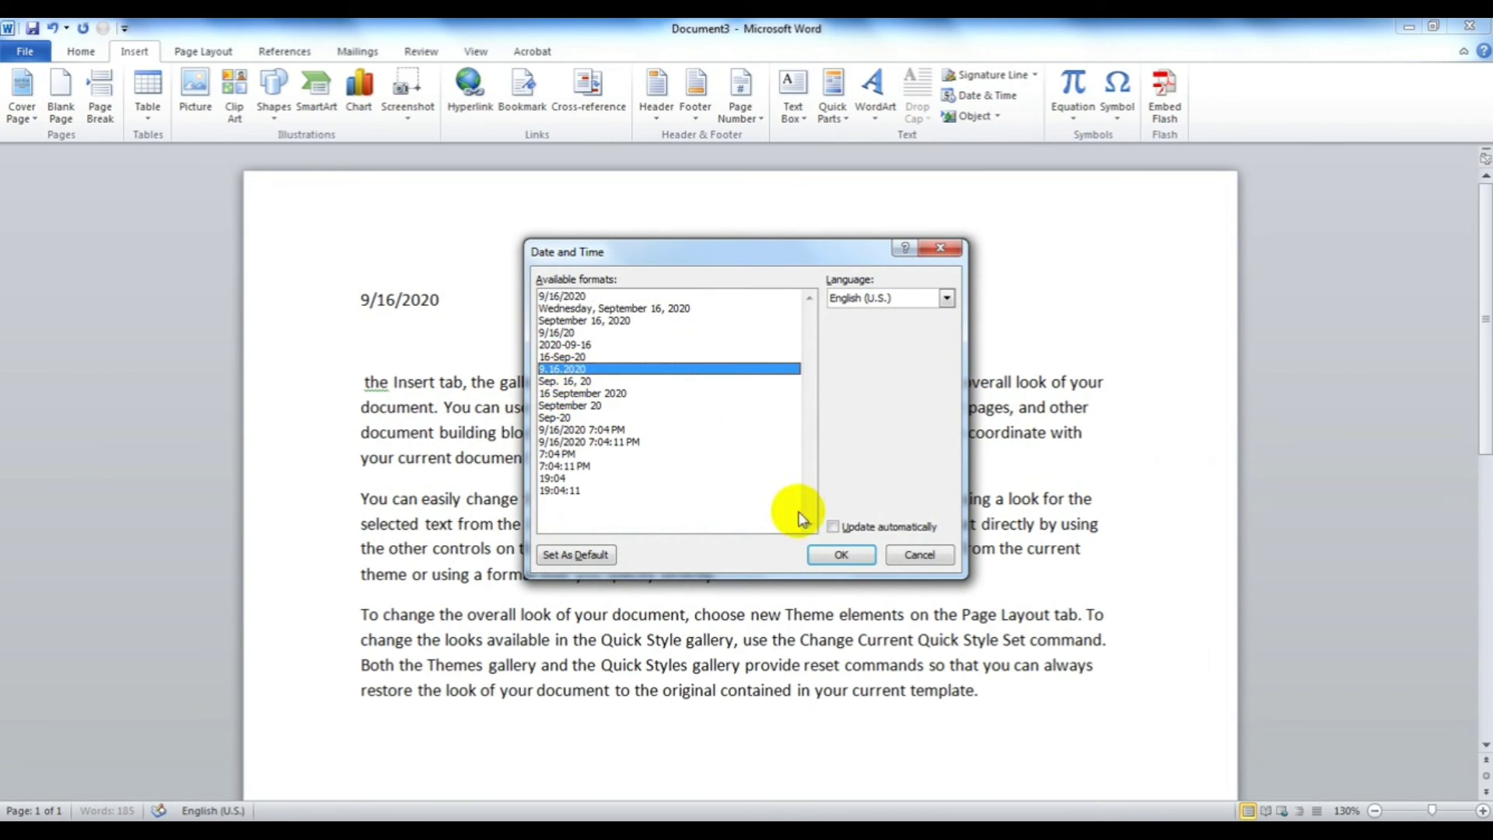
pyautogui.click(916, 556)
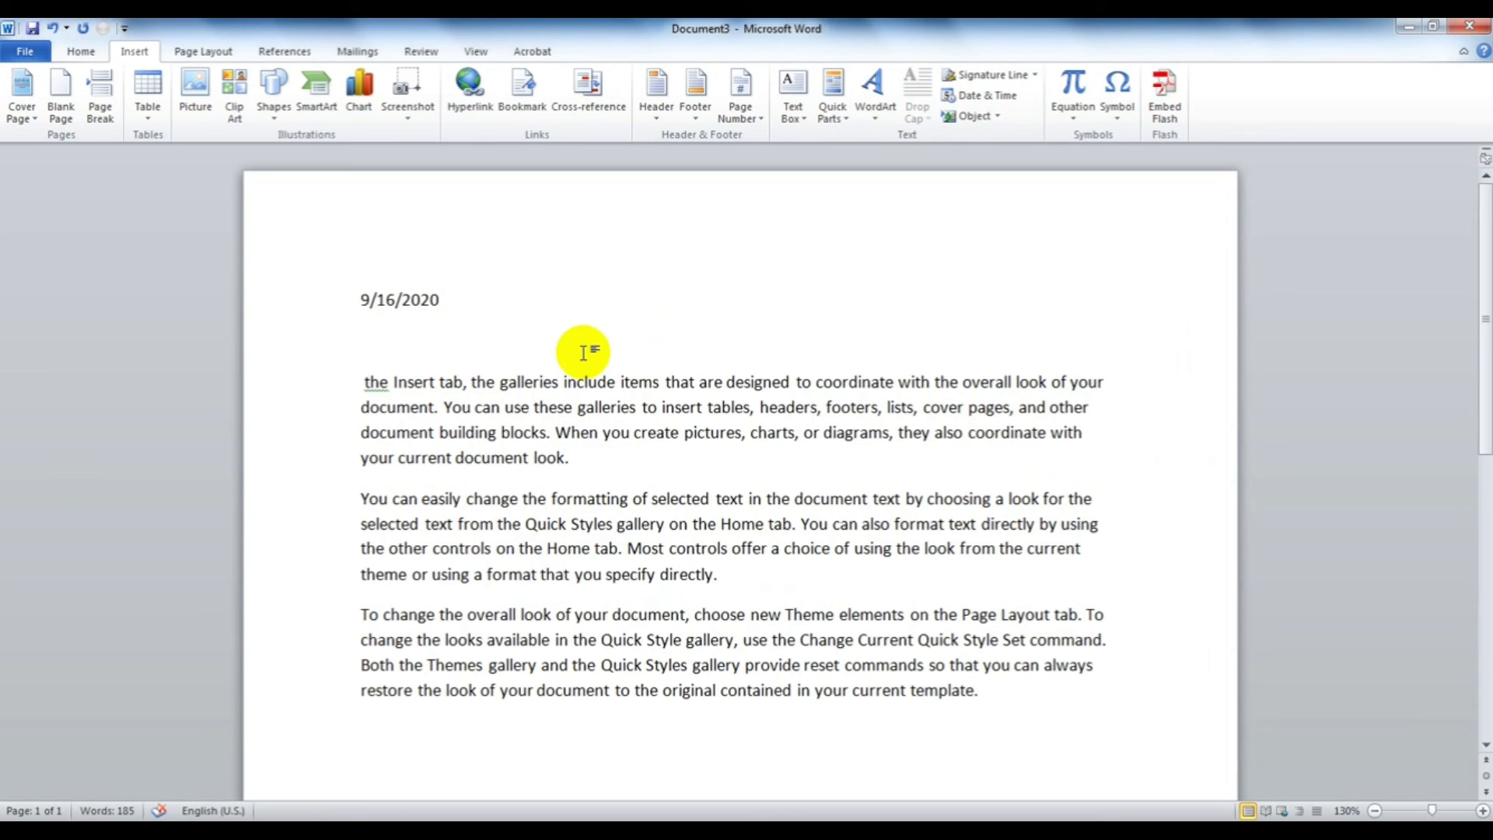
pyautogui.hotkey('alt', 'shift', 'd')
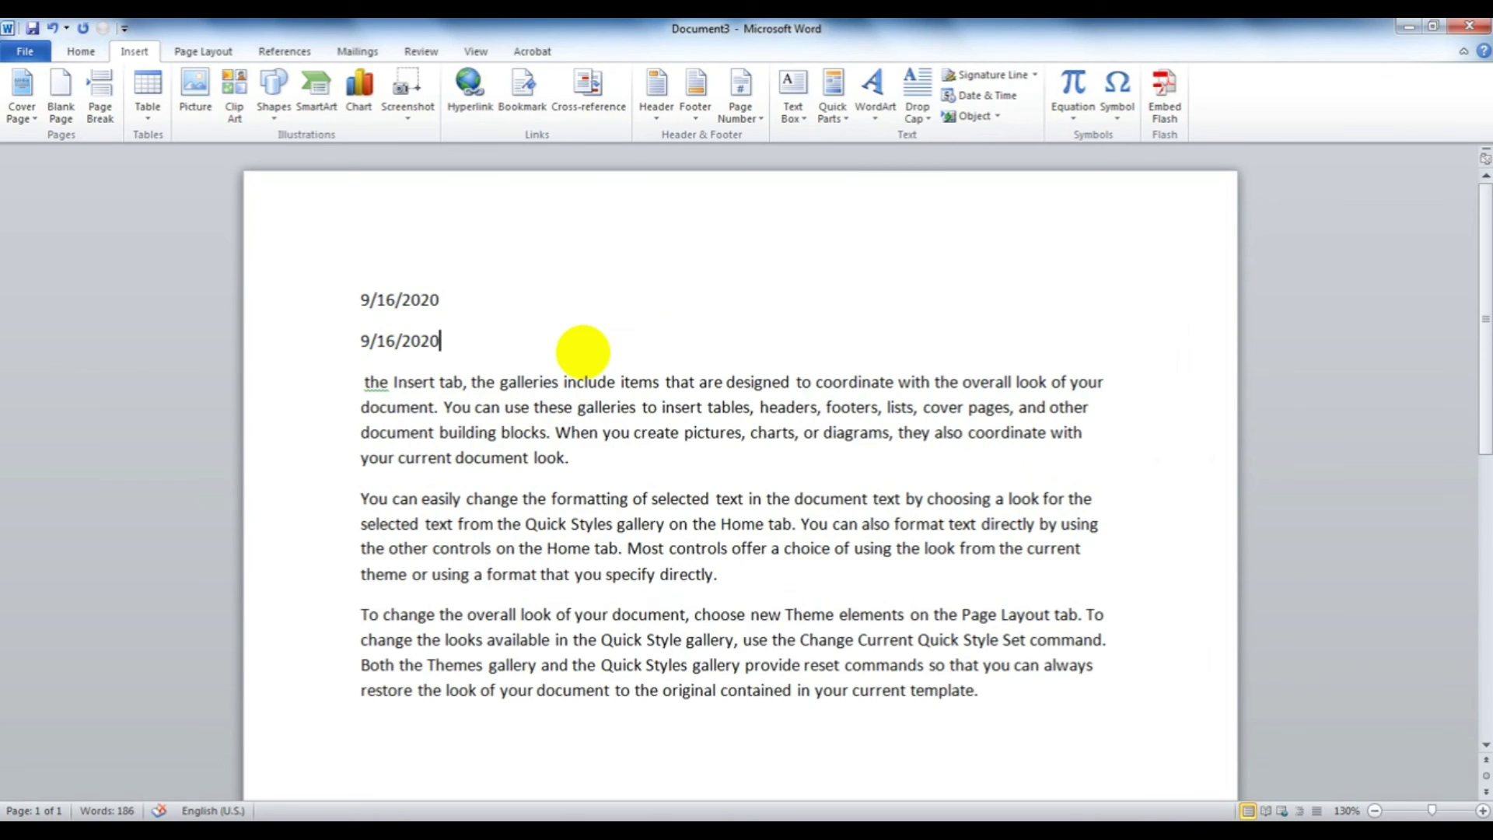
pyautogui.press('Return')
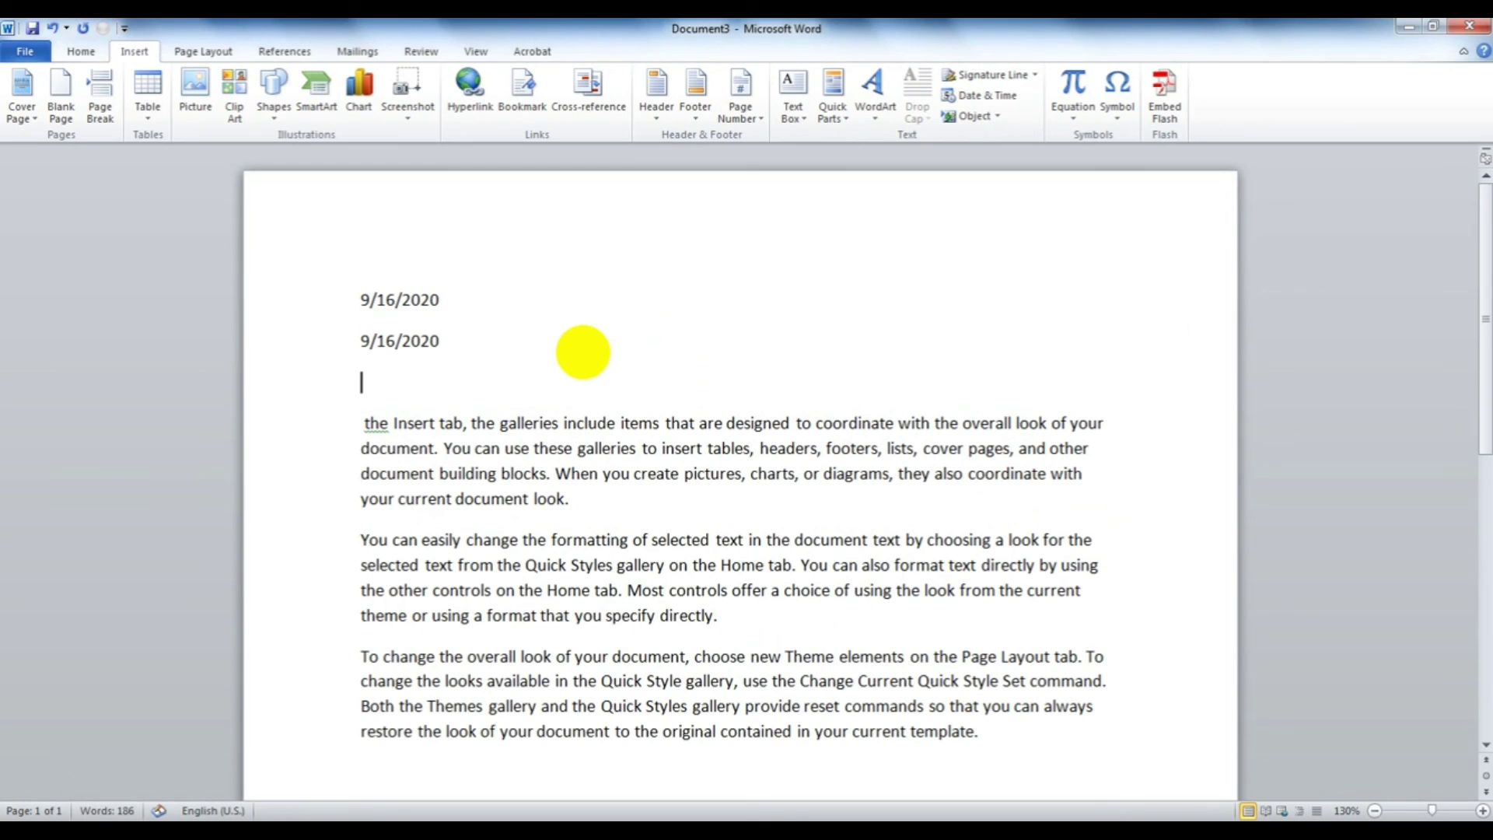
pyautogui.hotkey('alt', 'shift', 't')
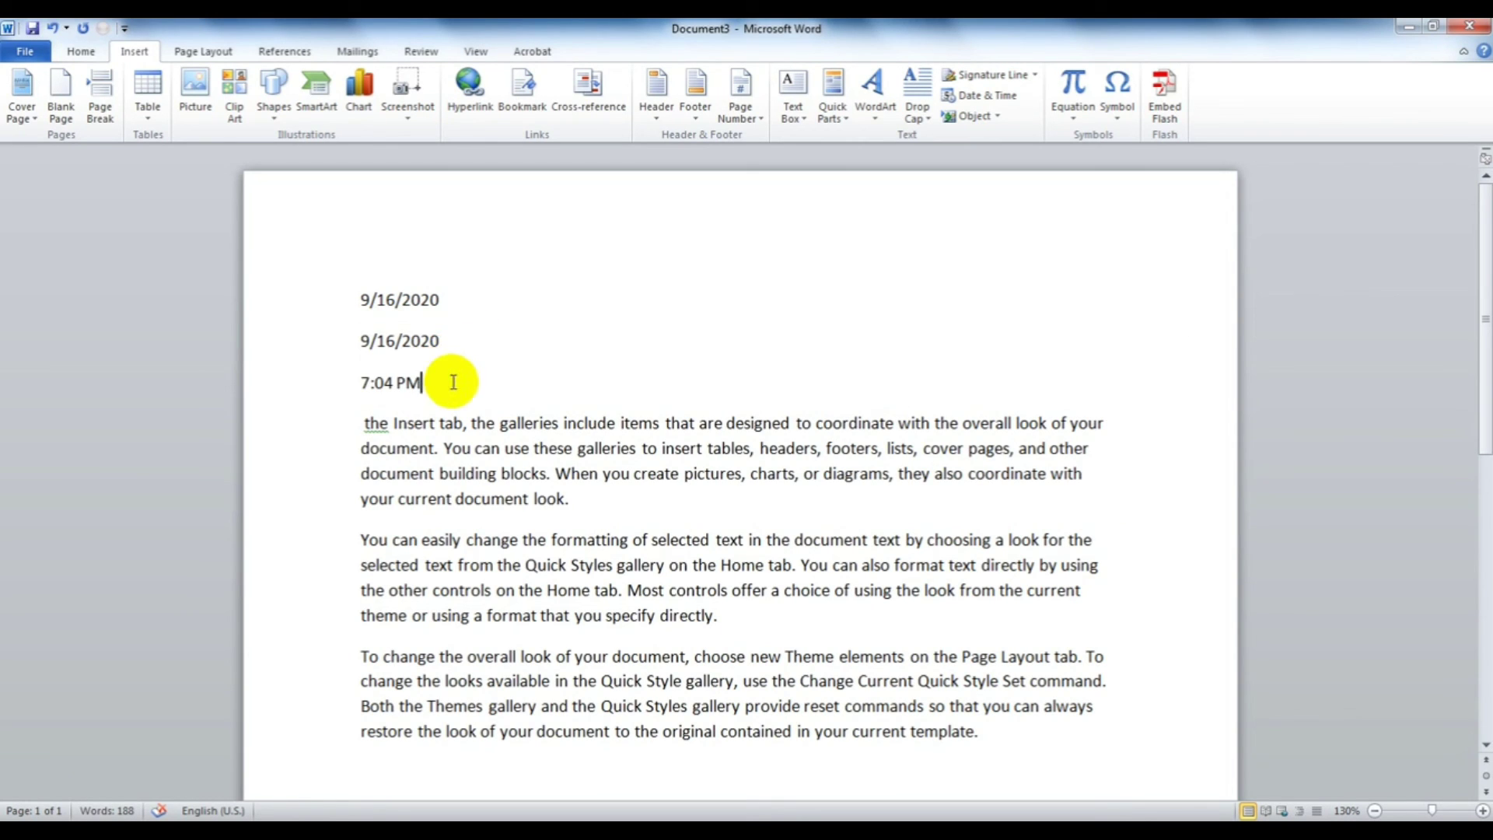
# Delete the trial date and time lines so the text starts at the top again.
pyautogui.moveTo(451, 380); pyautogui.dragTo(306, 267)
pyautogui.press('Delete')
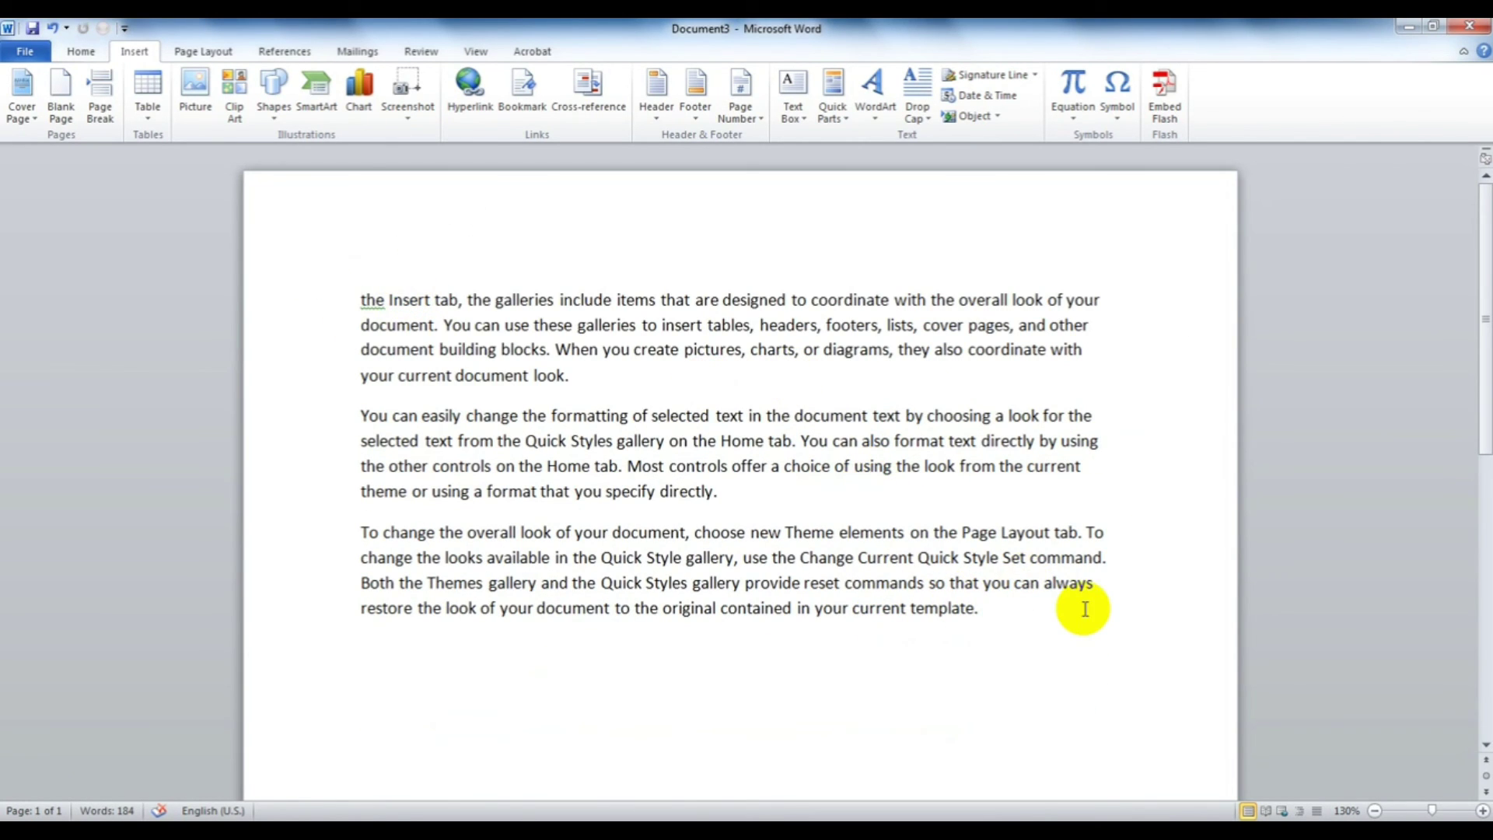
pyautogui.click(1083, 608)
# Embed a new Bitmap Image object after the last paragraph through Insert > Object.
pyautogui.click(999, 117)
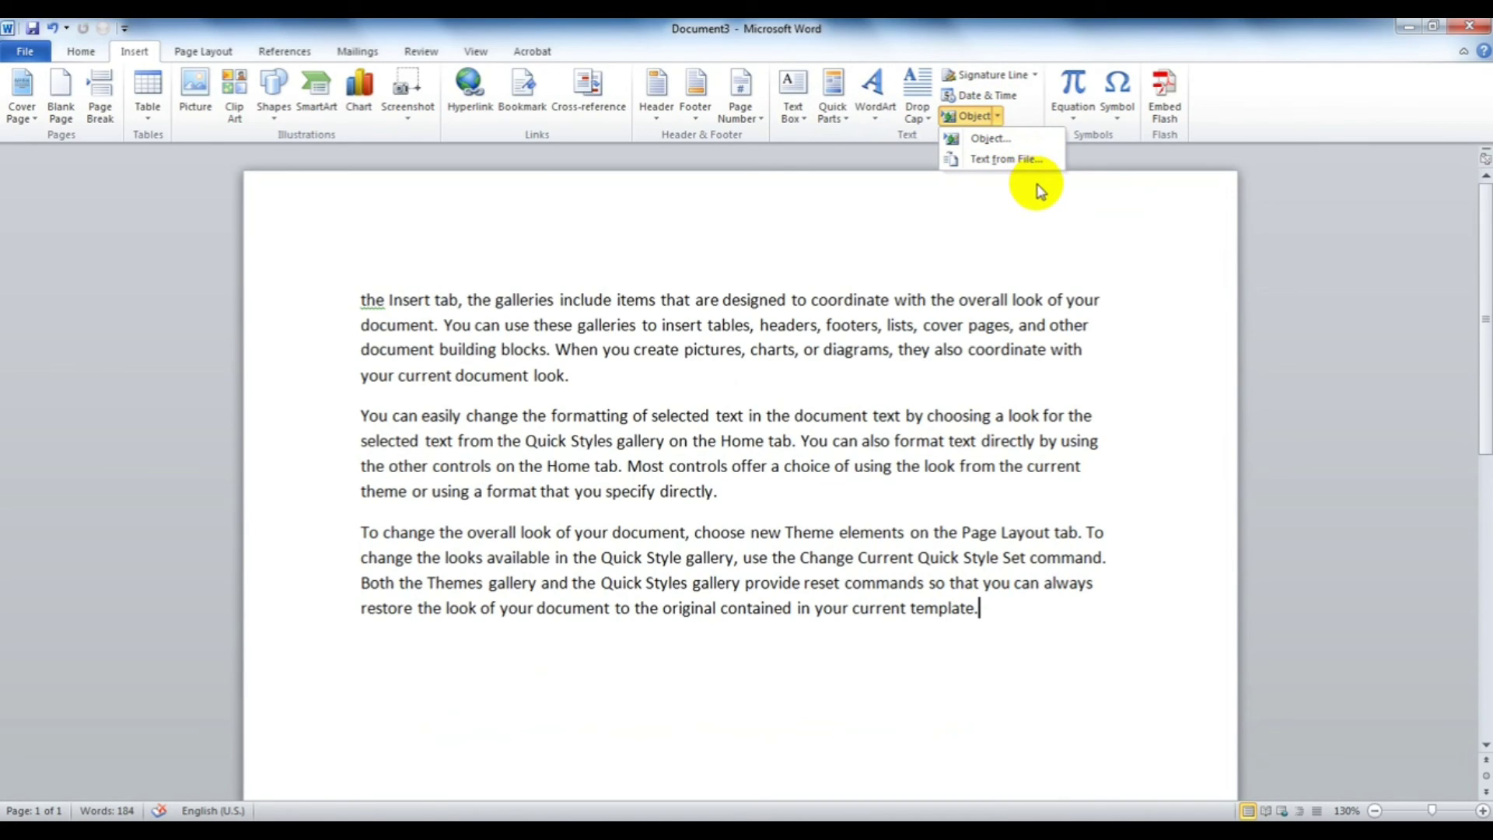
pyautogui.click(986, 140)
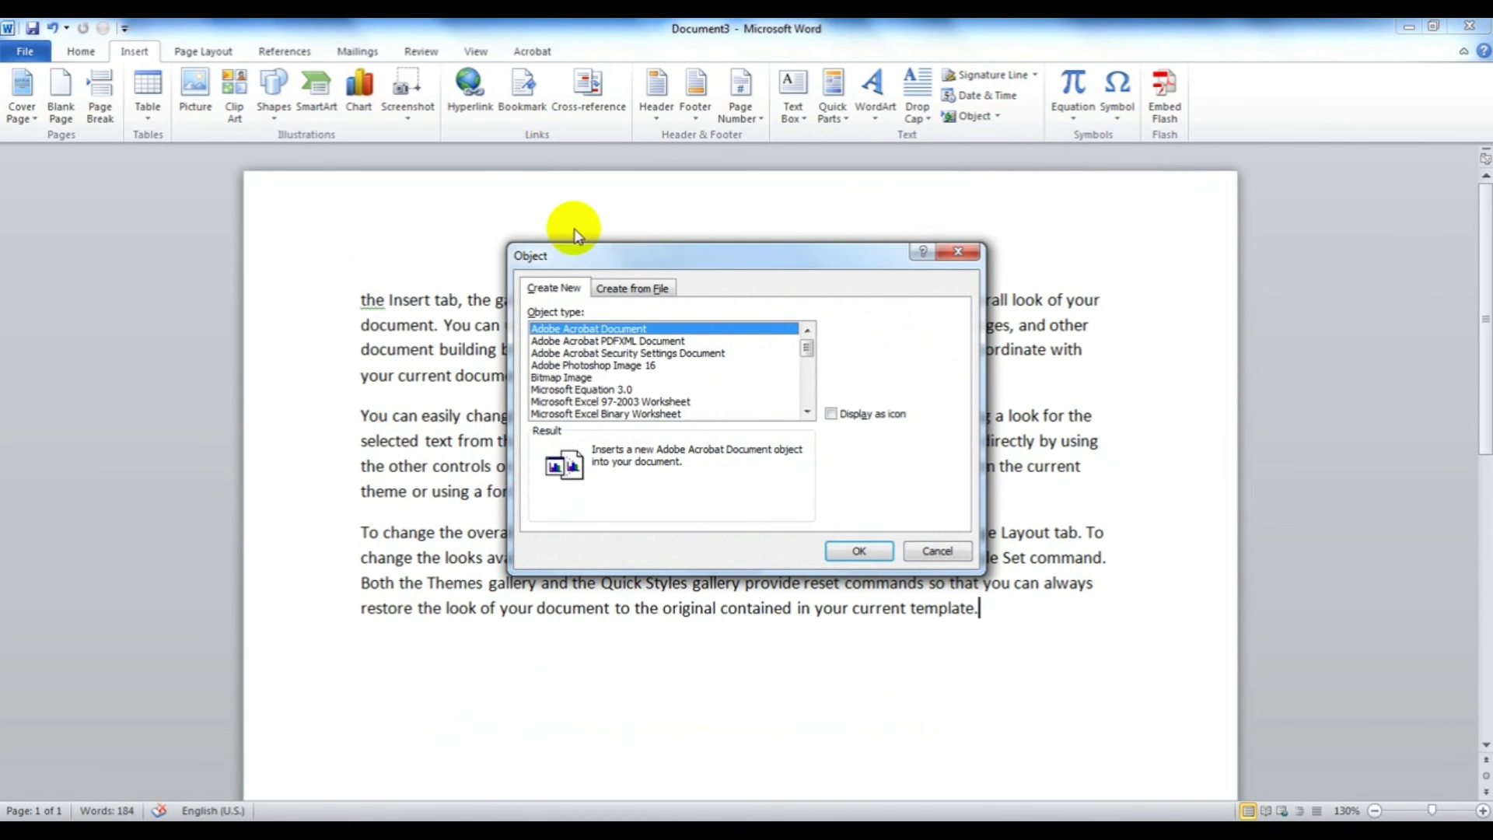
pyautogui.click(579, 378)
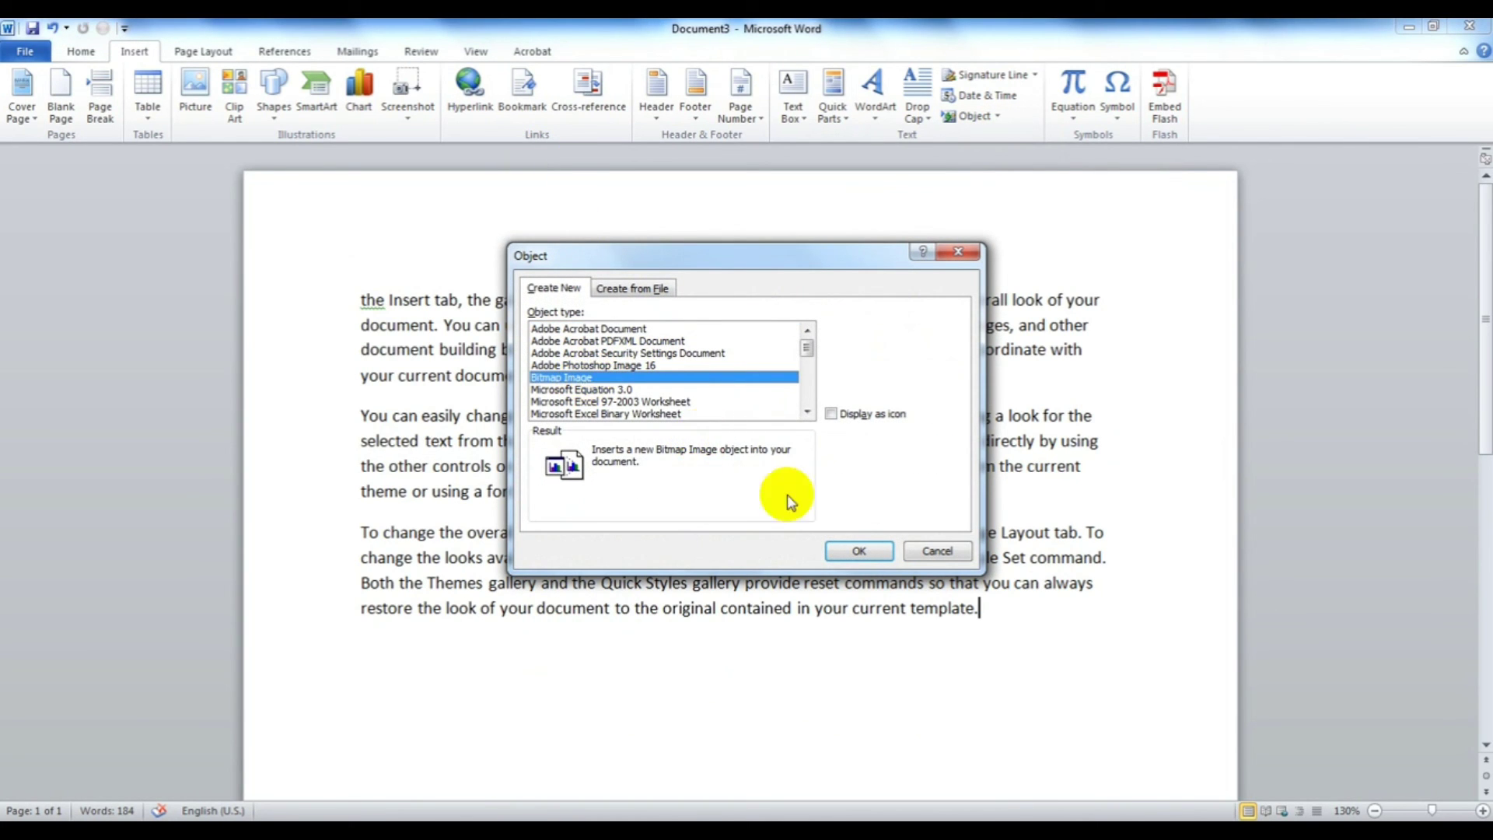
pyautogui.click(859, 552)
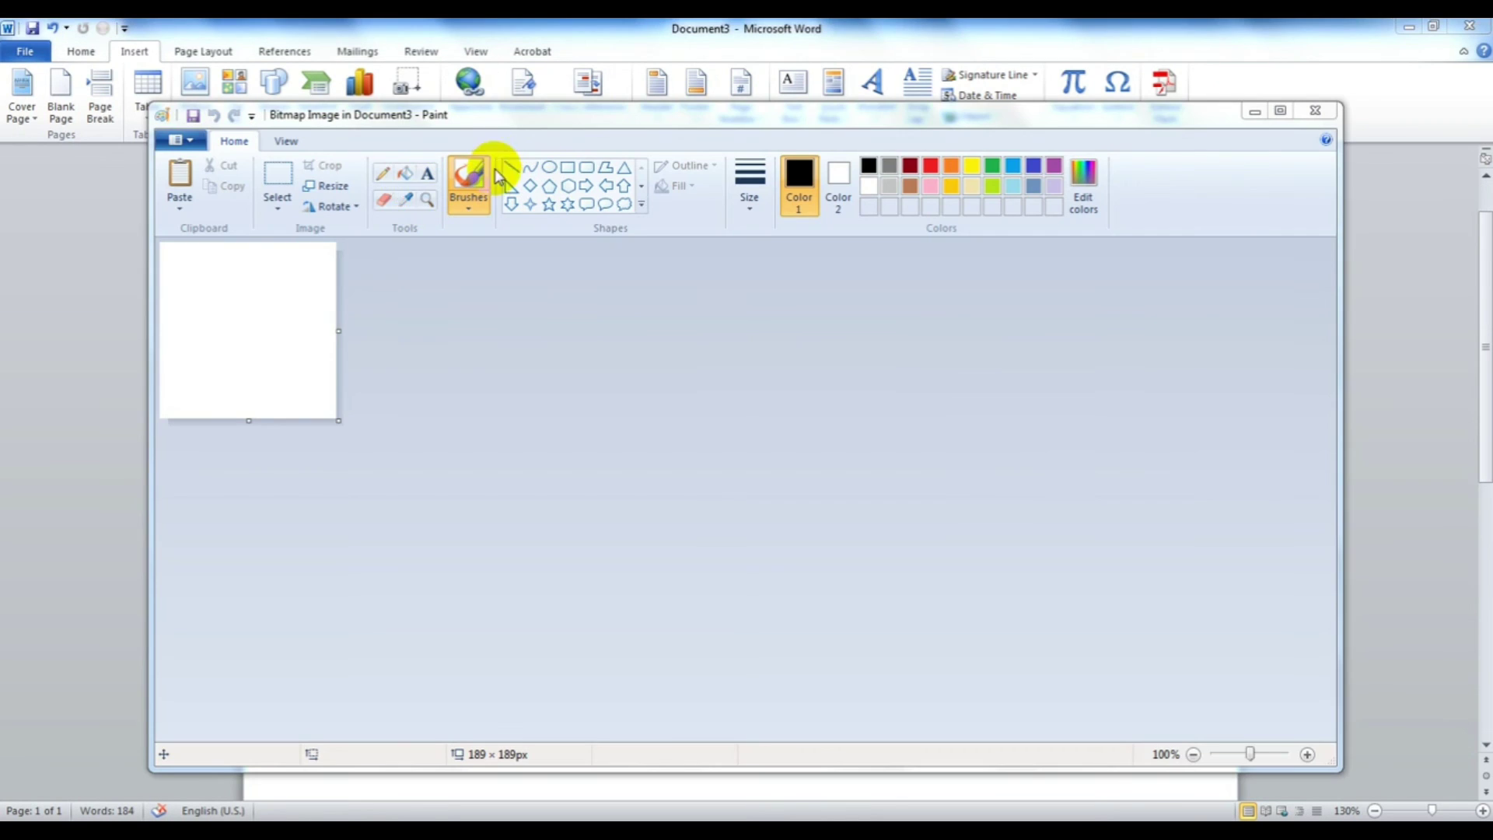
# Enlarge the canvas to 399×292 px and draw a triangle inside a circle.
pyautogui.moveTo(339, 422); pyautogui.dragTo(535, 516)
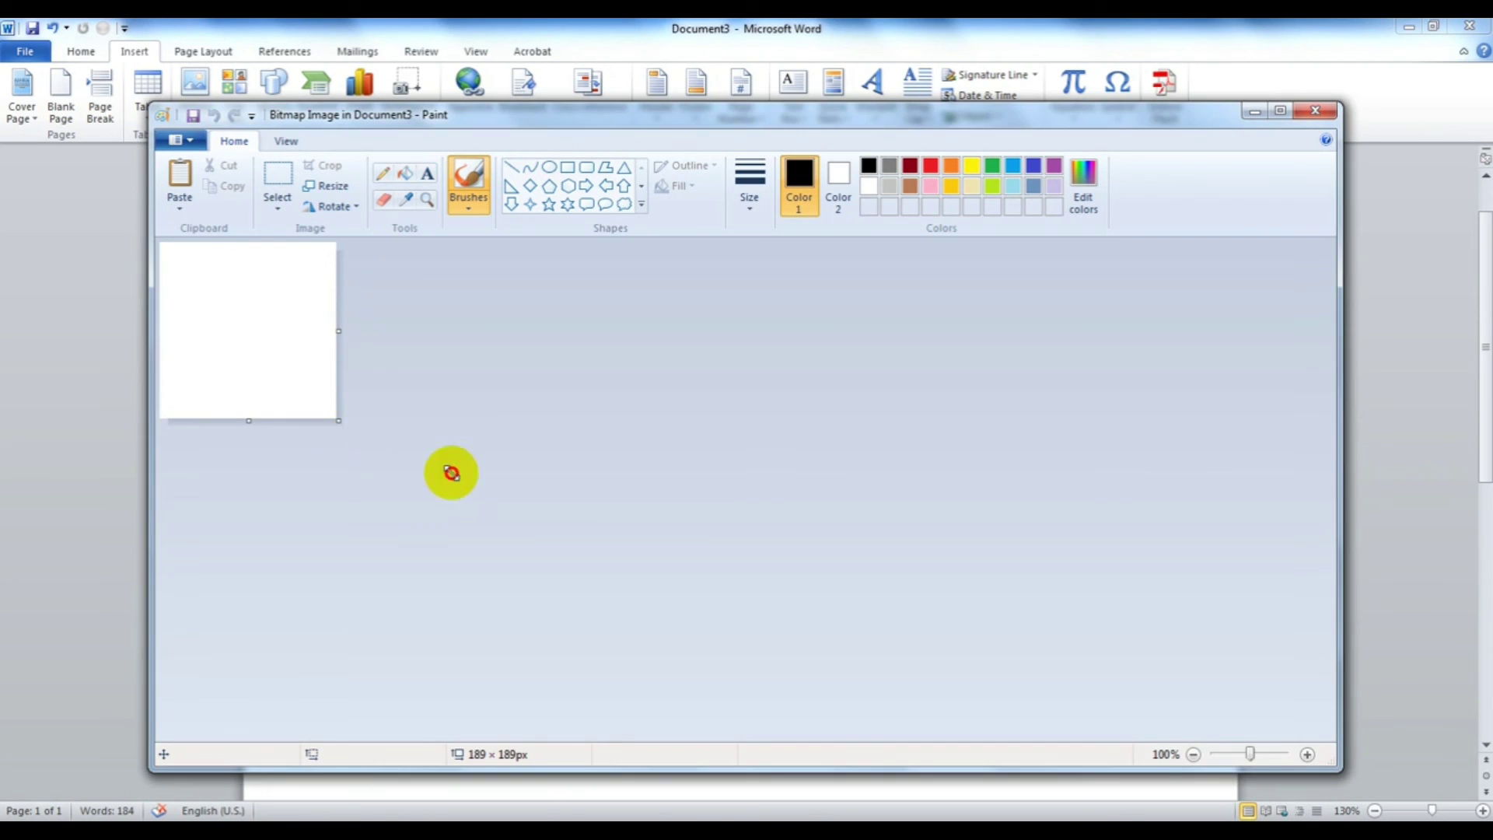
pyautogui.click(549, 167)
pyautogui.moveTo(233, 292); pyautogui.dragTo(398, 444)
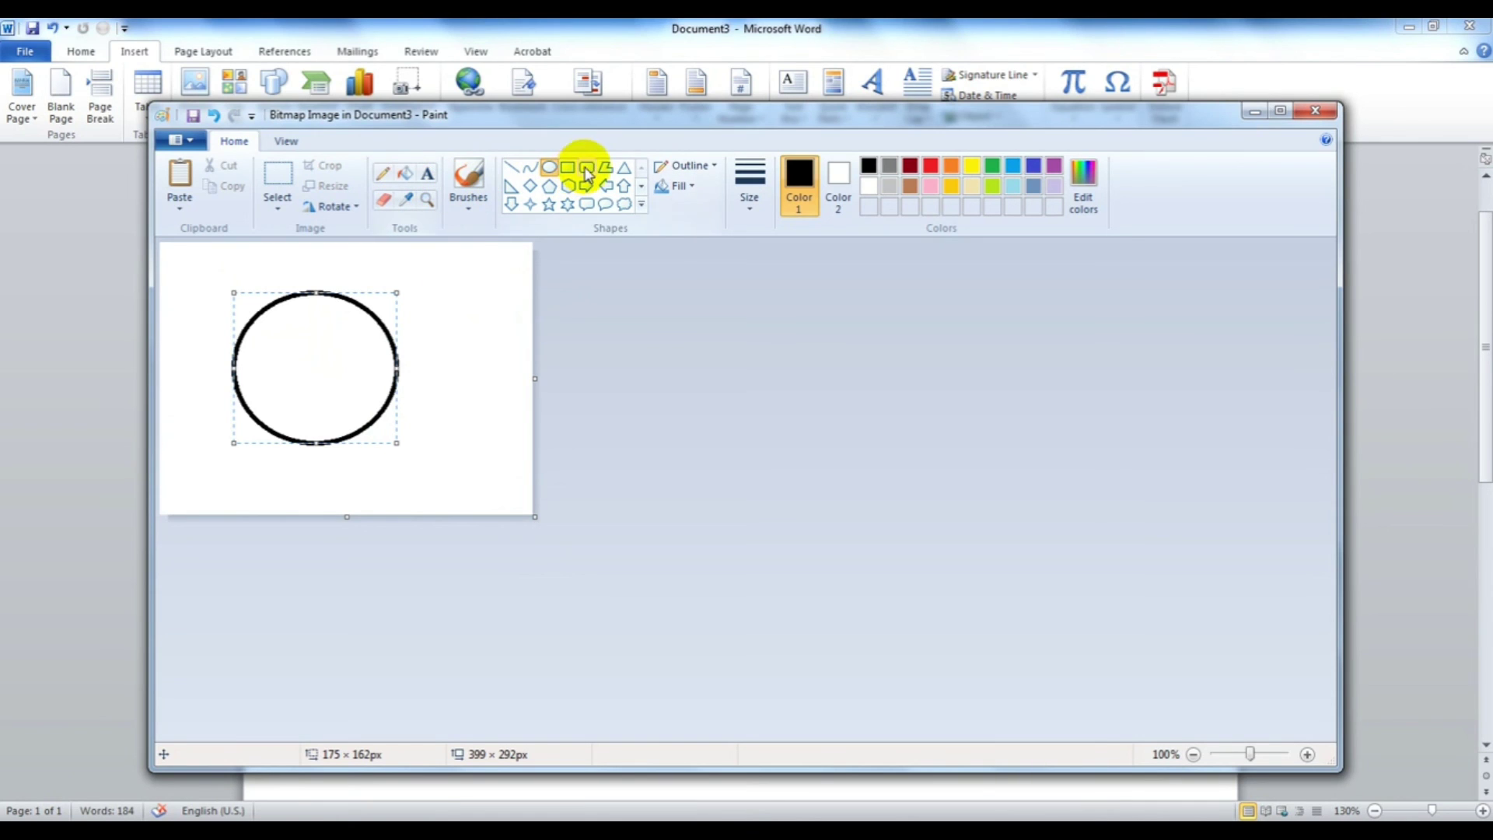
pyautogui.click(624, 167)
pyautogui.moveTo(275, 325); pyautogui.dragTo(376, 393)
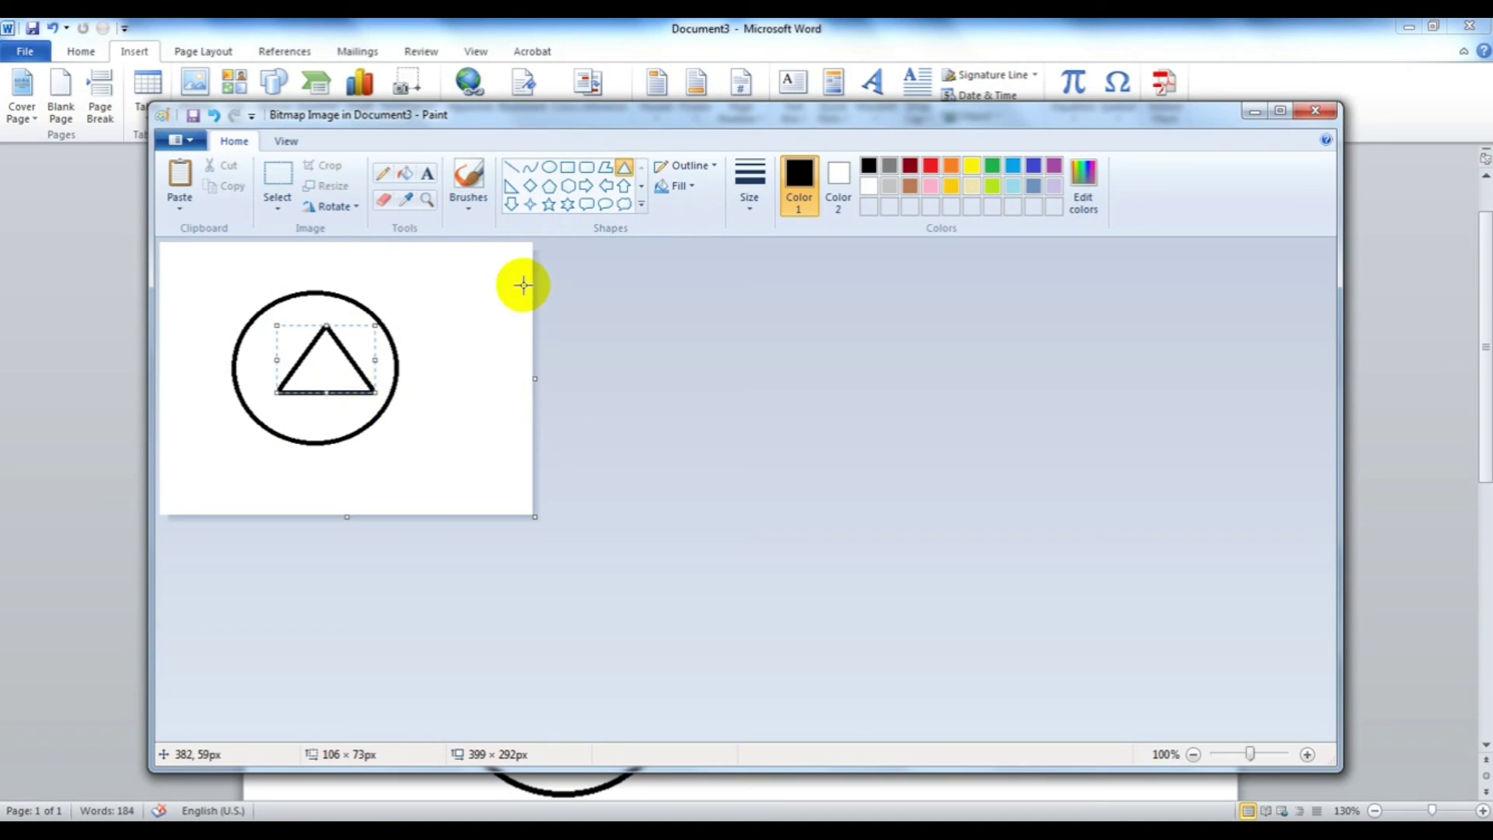
pyautogui.click(429, 174)
# Fill the triangle with red and close Paint to update the embedded drawing.
pyautogui.click(404, 172)
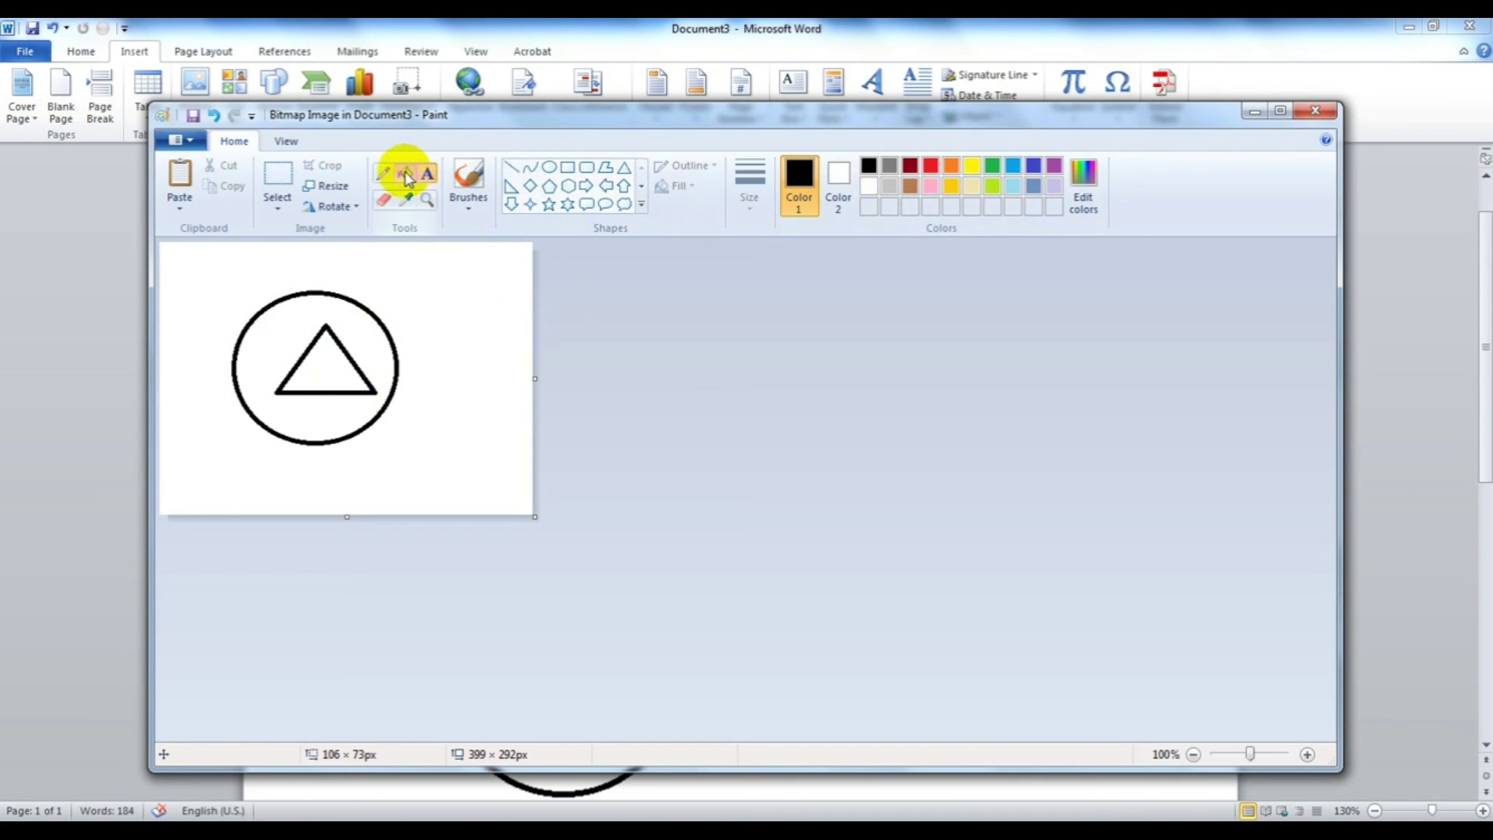
pyautogui.click(931, 165)
pyautogui.click(358, 350)
pyautogui.click(327, 359)
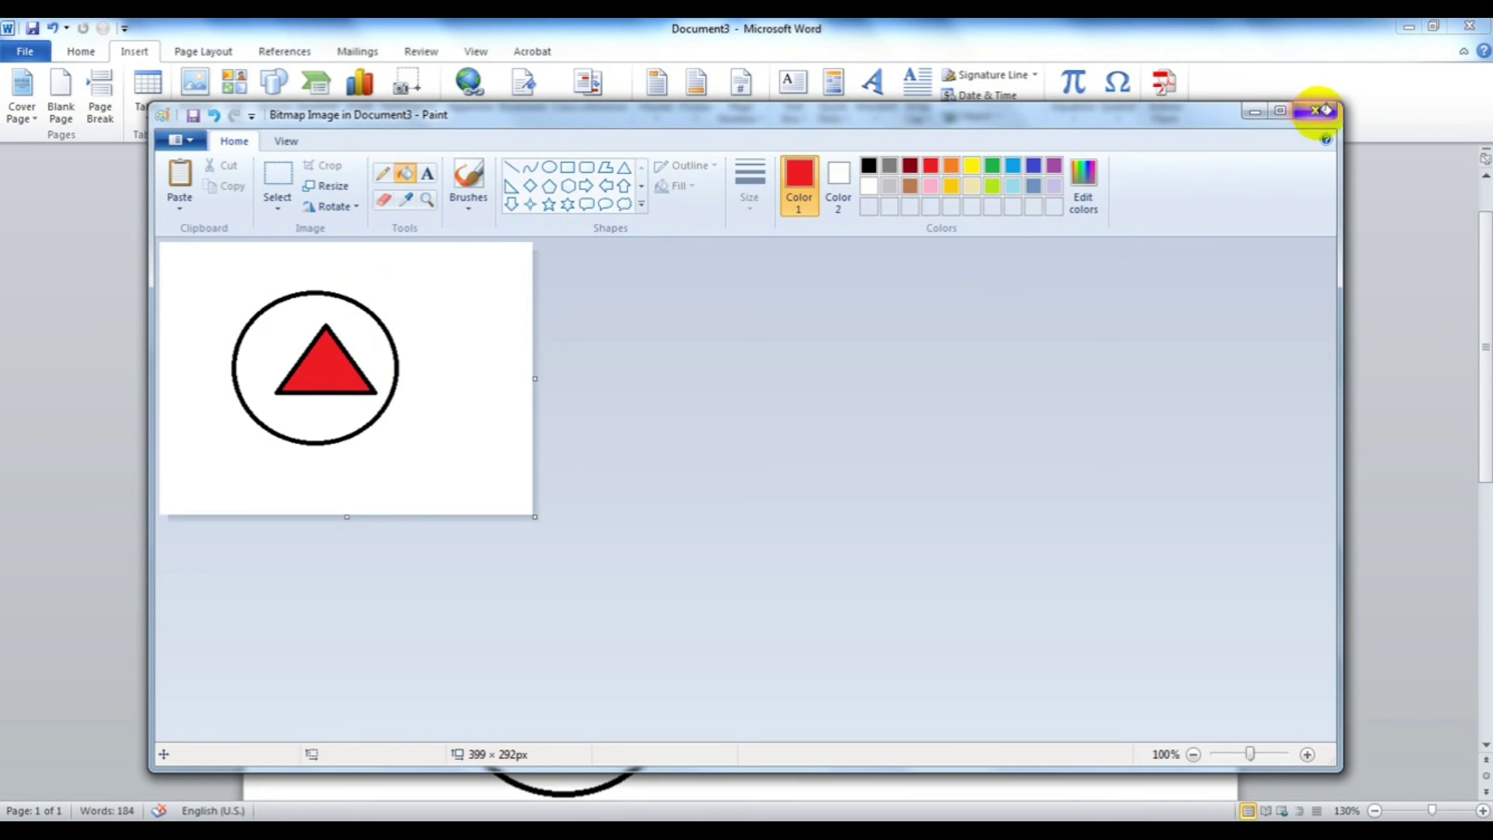
pyautogui.click(1316, 110)
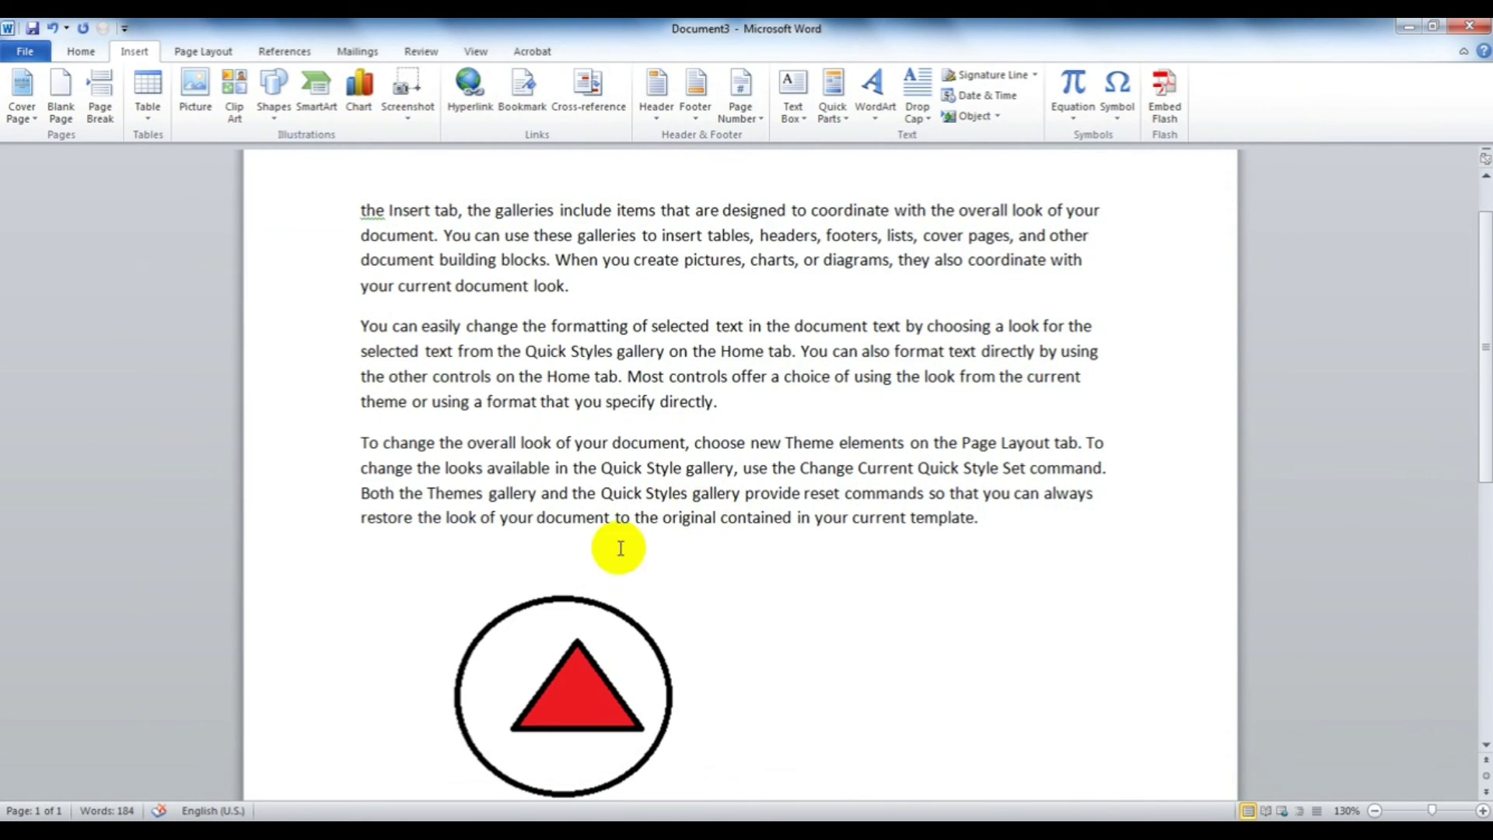
# Select the embedded circle-and-triangle drawing and delete it.
pyautogui.click(585, 627)
pyautogui.scroll(-2, 666, 595)
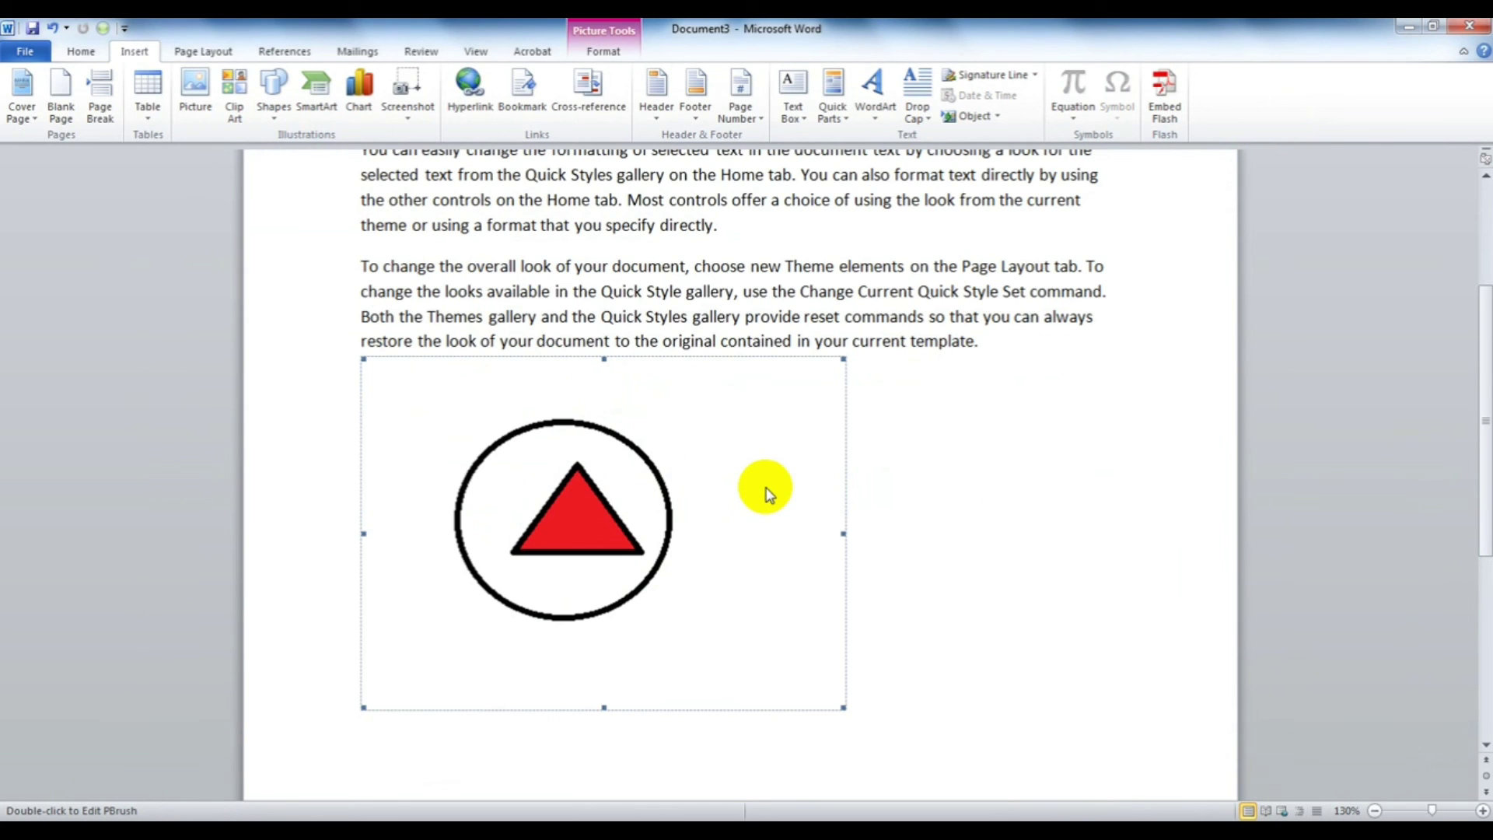
pyautogui.press('Delete')
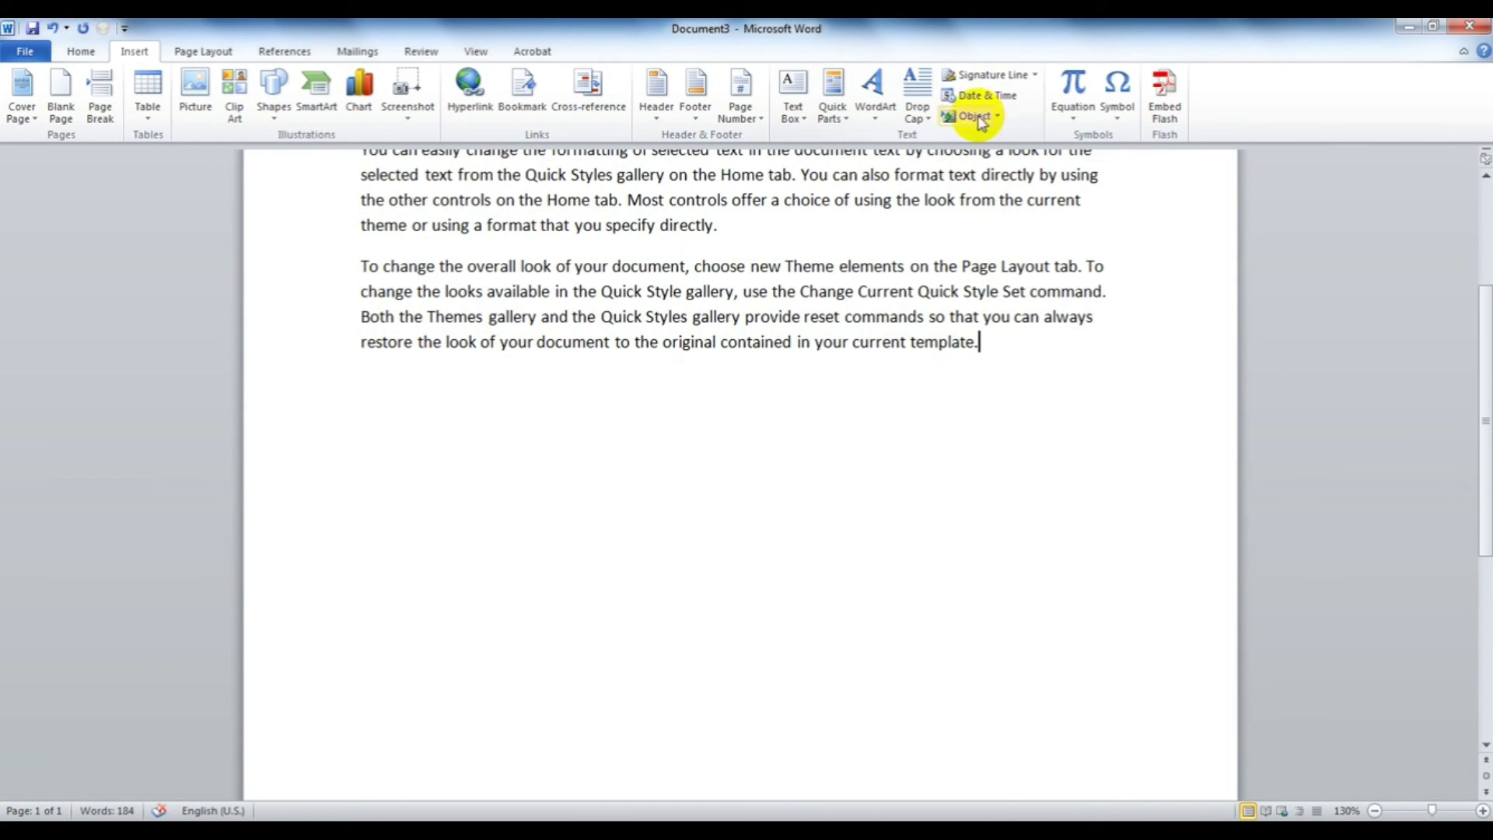
# Dismiss the object insertion choices and set the insertion point below the last paragraph.
pyautogui.click(972, 116)
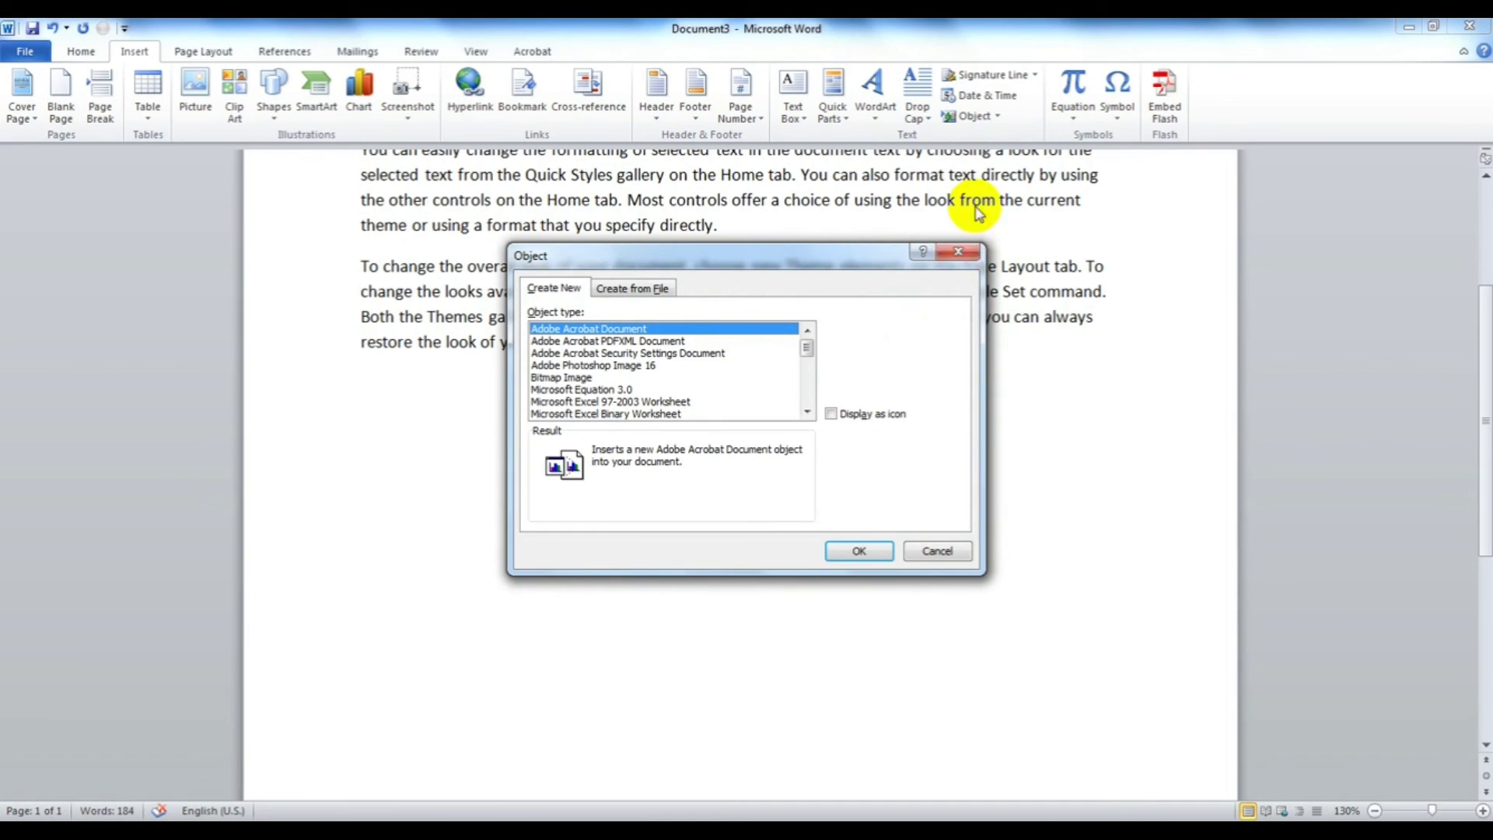
pyautogui.press('Escape')
pyautogui.click(995, 117)
pyautogui.click(673, 391)
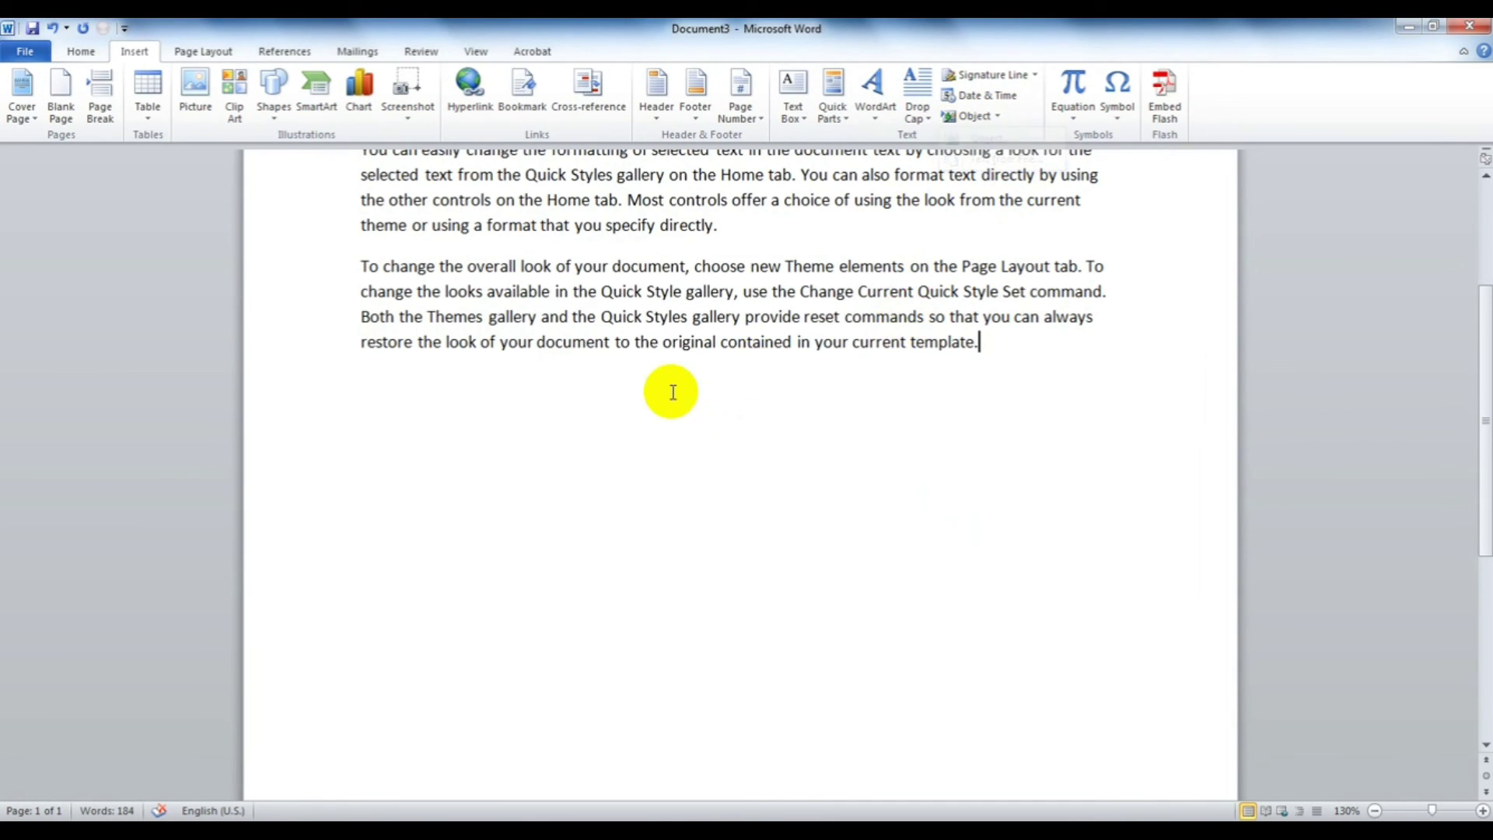
pyautogui.scroll(3, 673, 391)
pyautogui.scroll(1, 673, 391)
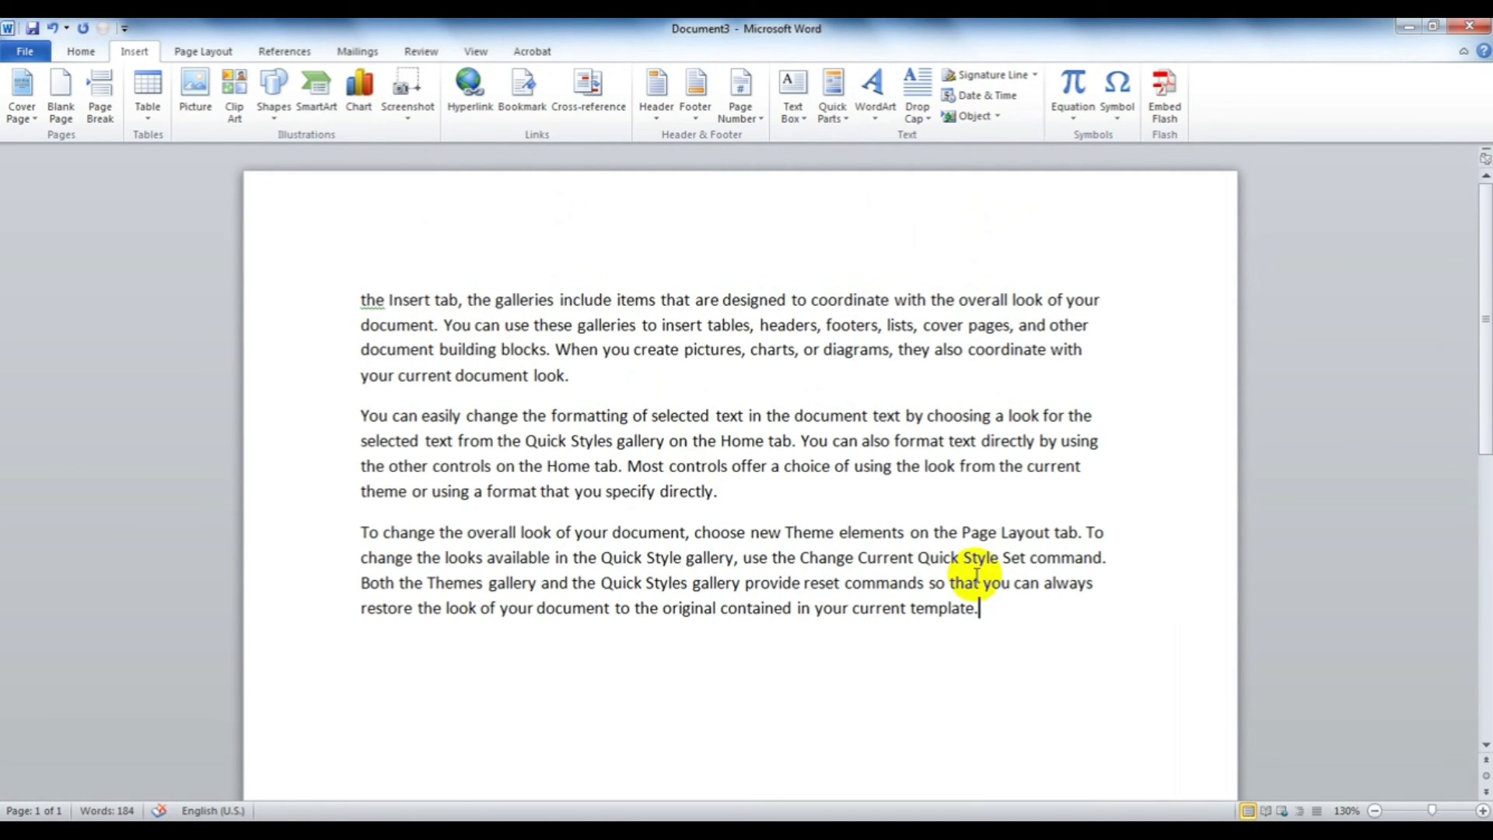
pyautogui.moveTo(1010, 605); pyautogui.dragTo(273, 233)
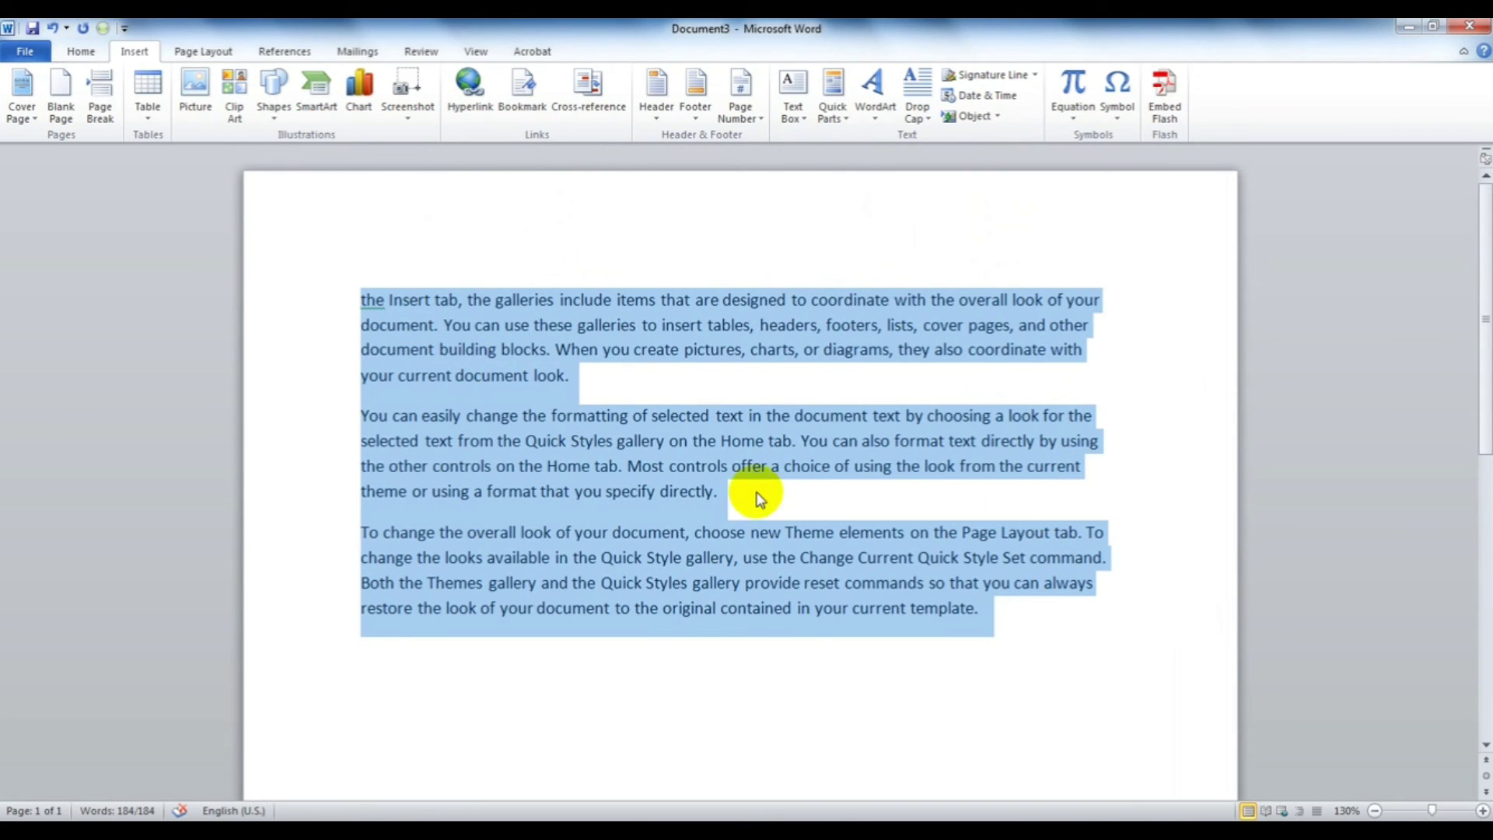
pyautogui.click(1082, 676)
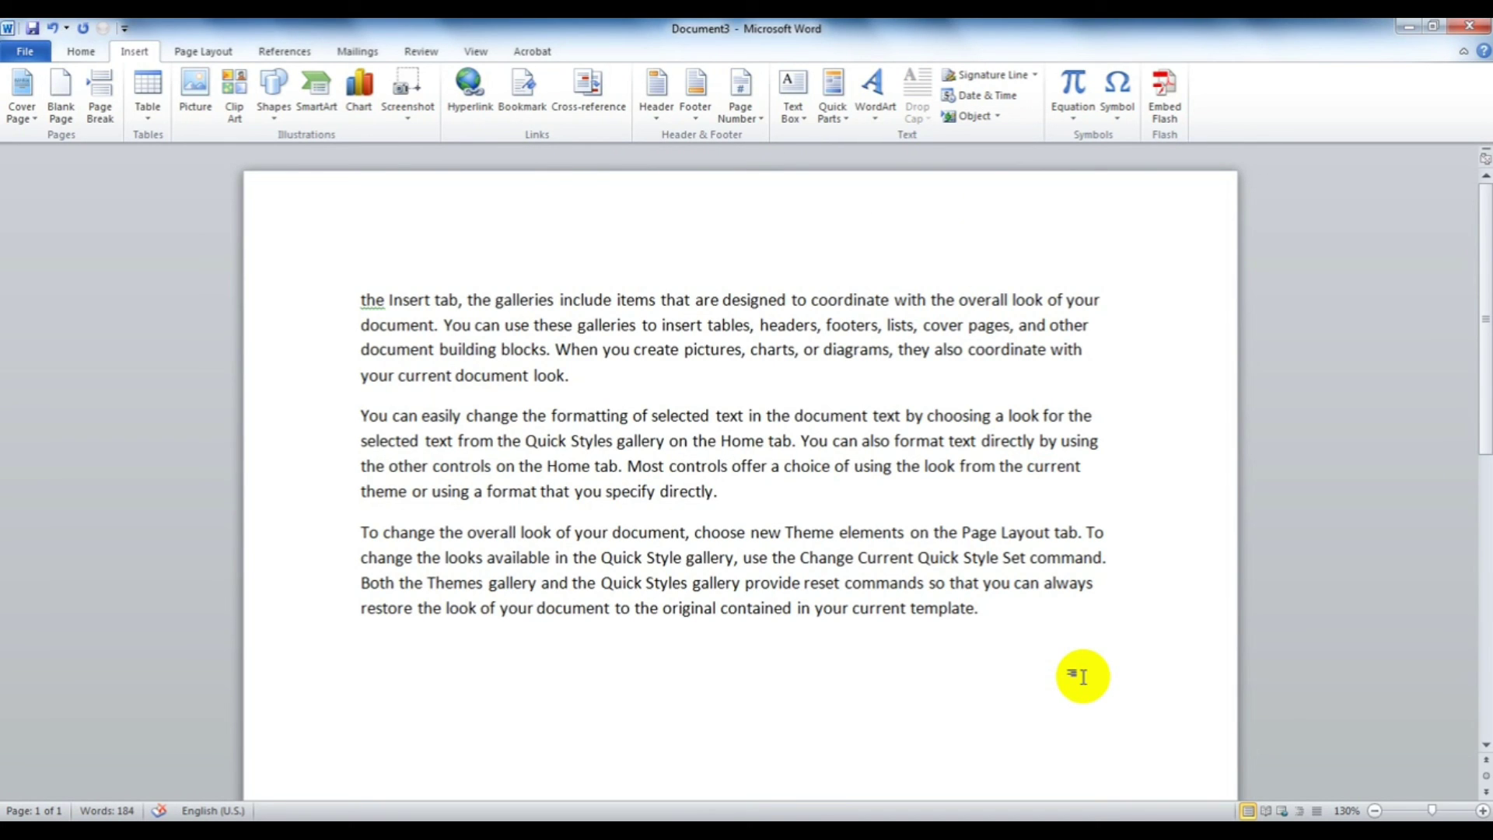
pyautogui.scroll(-2, 948, 615)
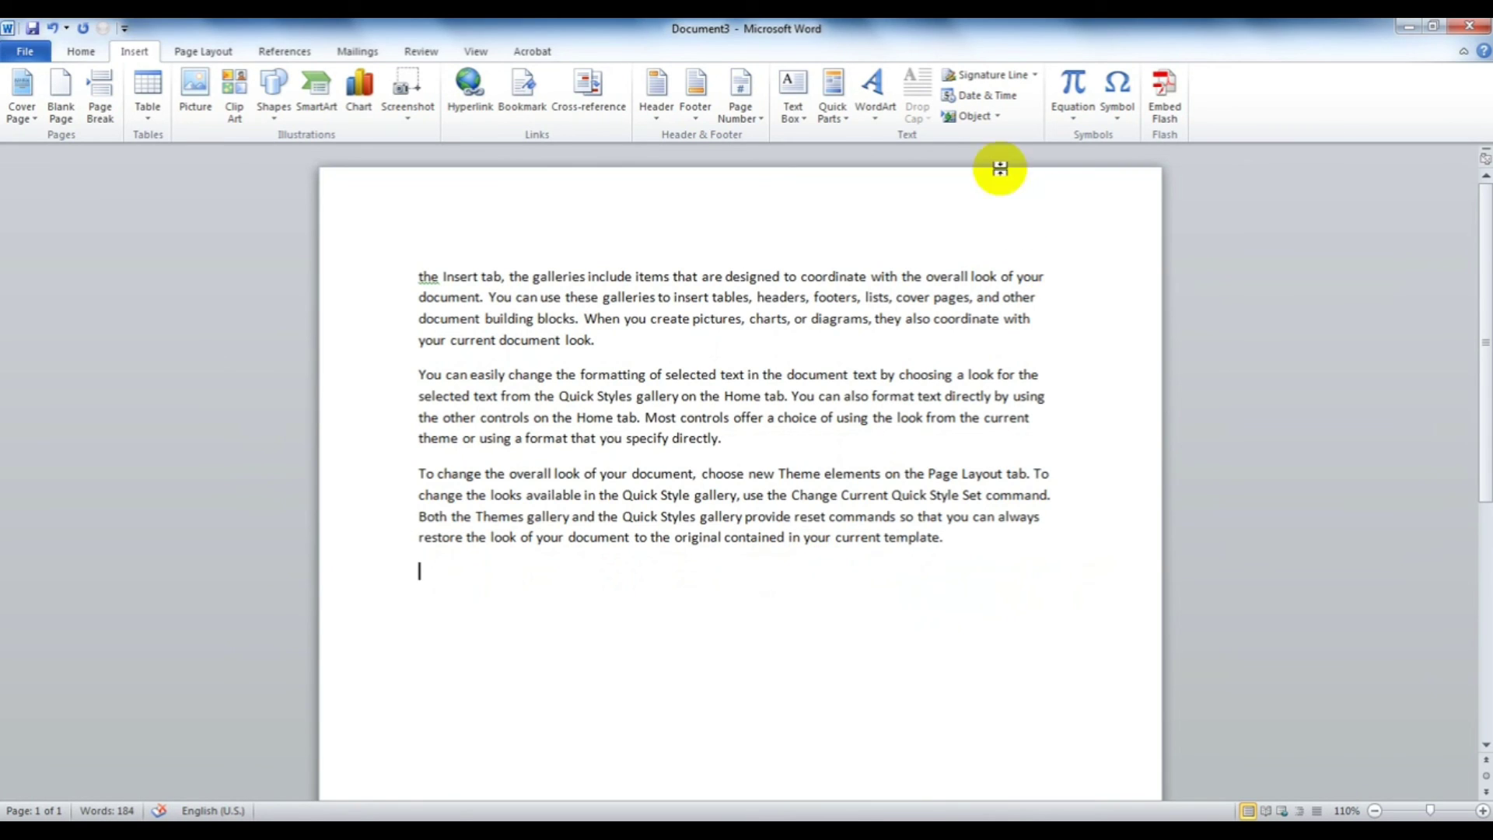
# Open Insert > Object > Text from File and pick the EDV confirmation document on Documents (E:).
pyautogui.click(998, 117)
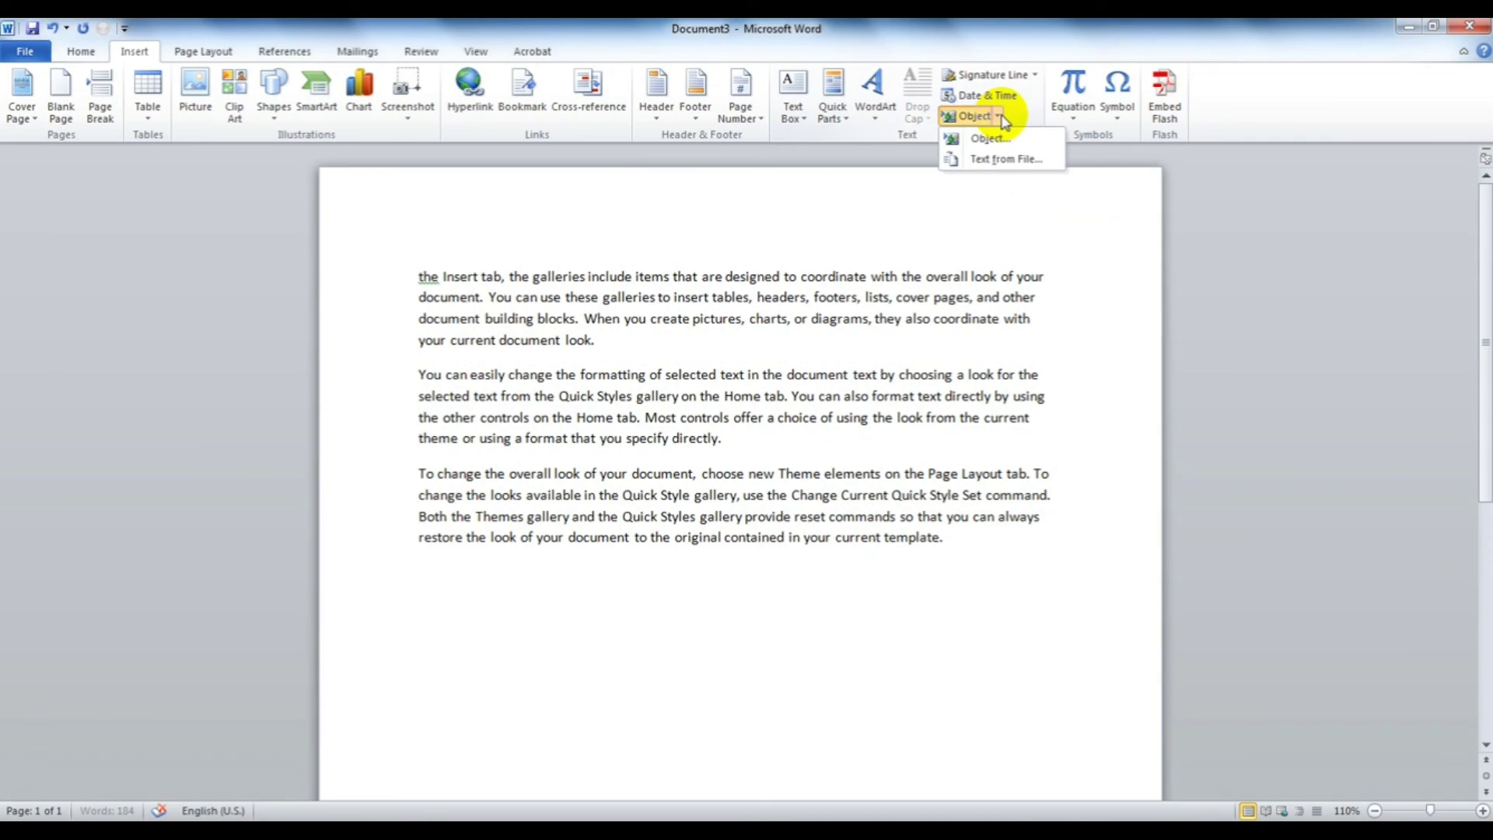
pyautogui.click(1008, 161)
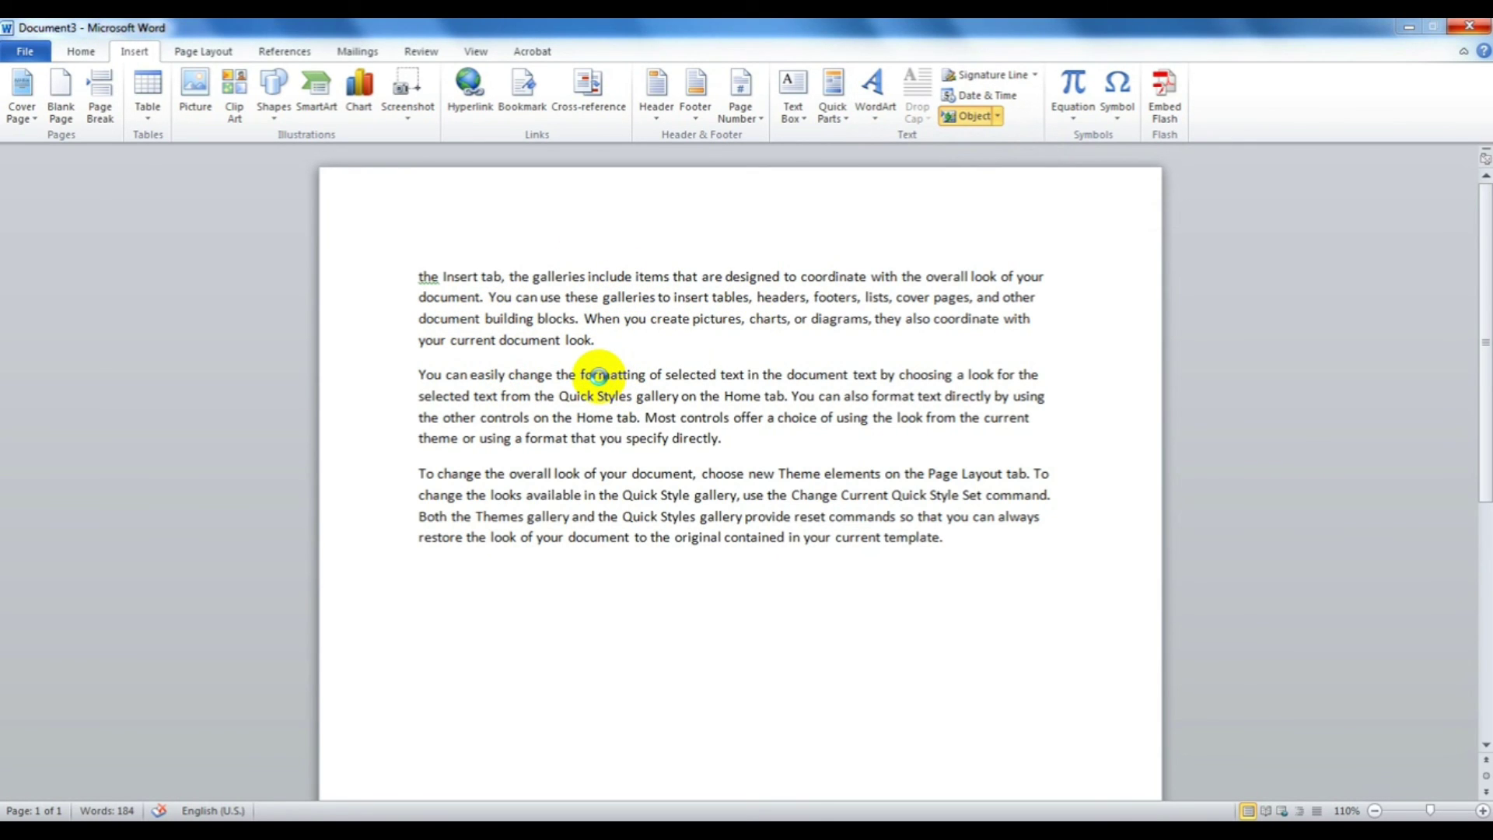
pyautogui.click(78, 379)
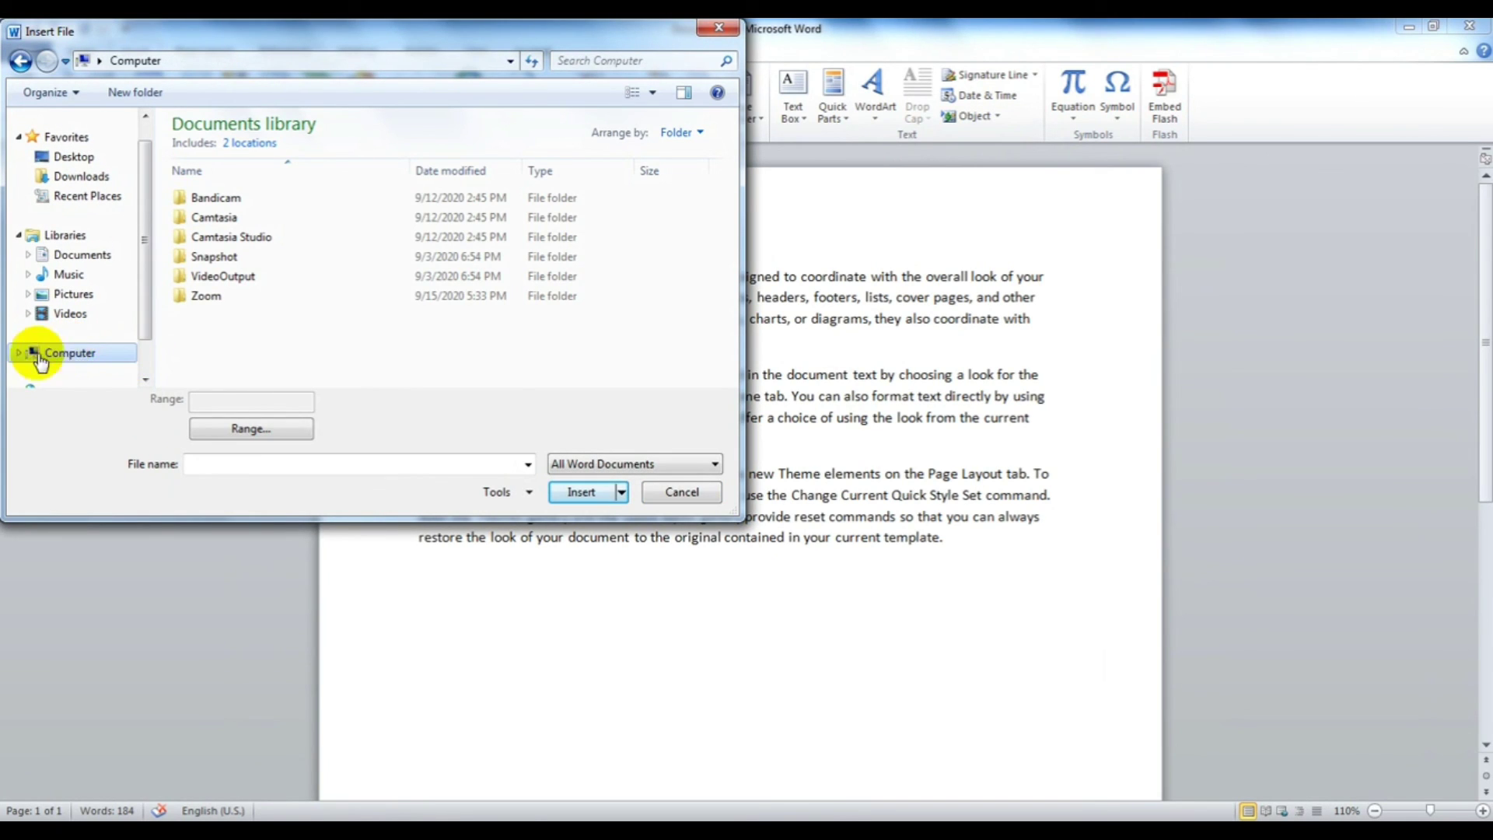
pyautogui.click(72, 357)
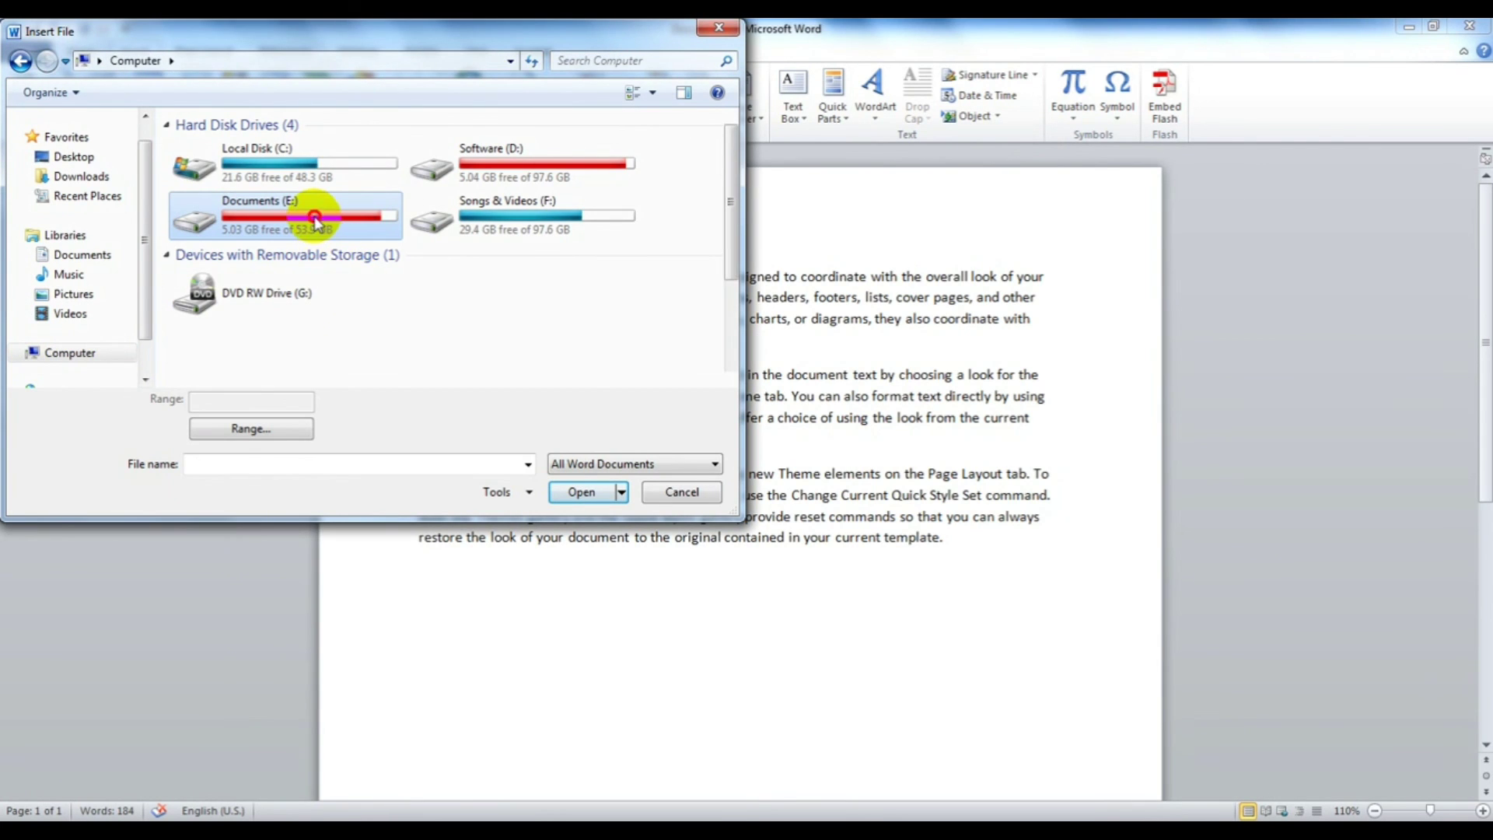
pyautogui.doubleClick(319, 222)
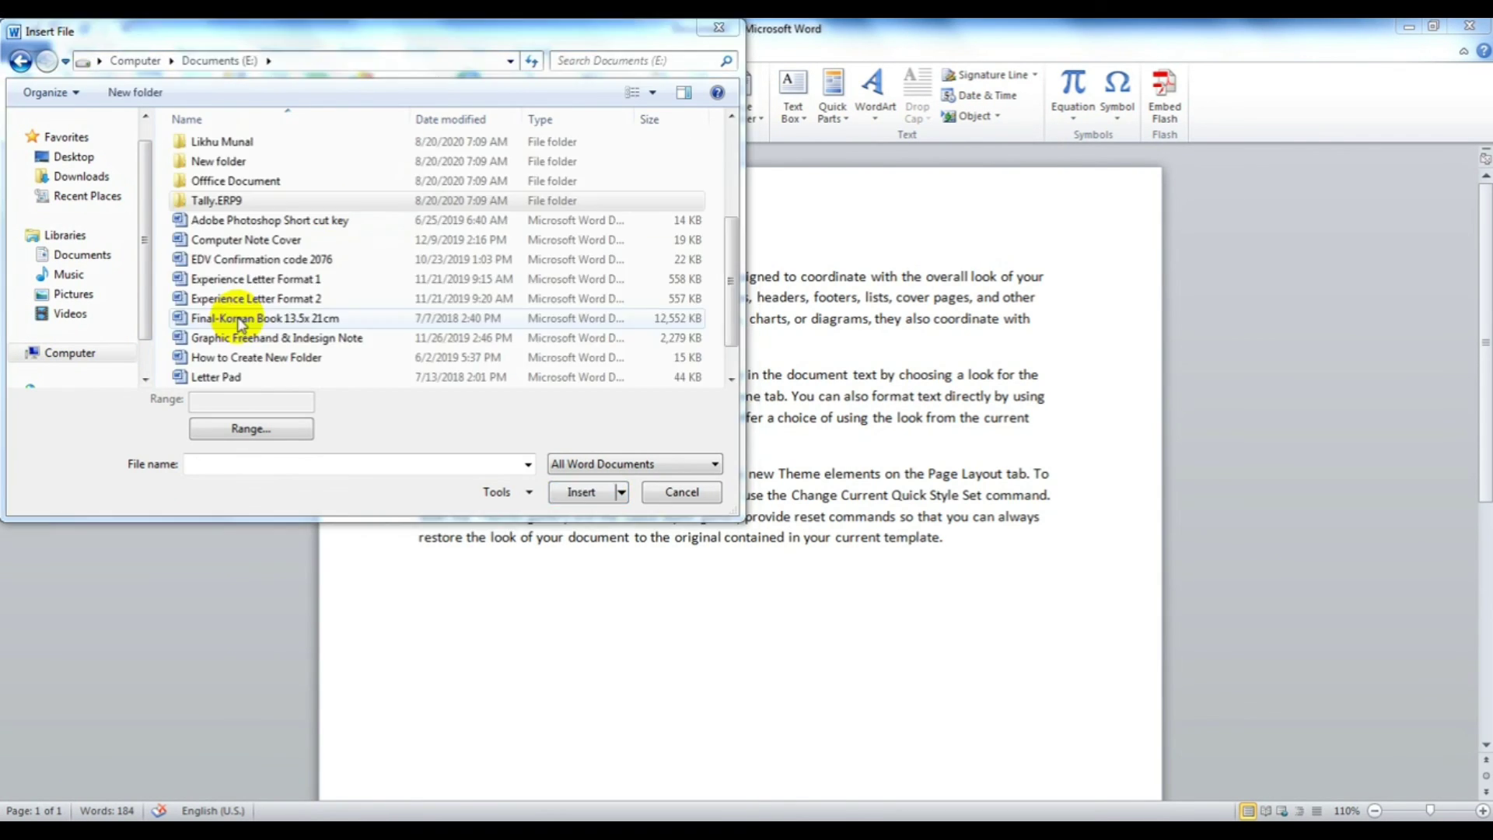
pyautogui.click(256, 264)
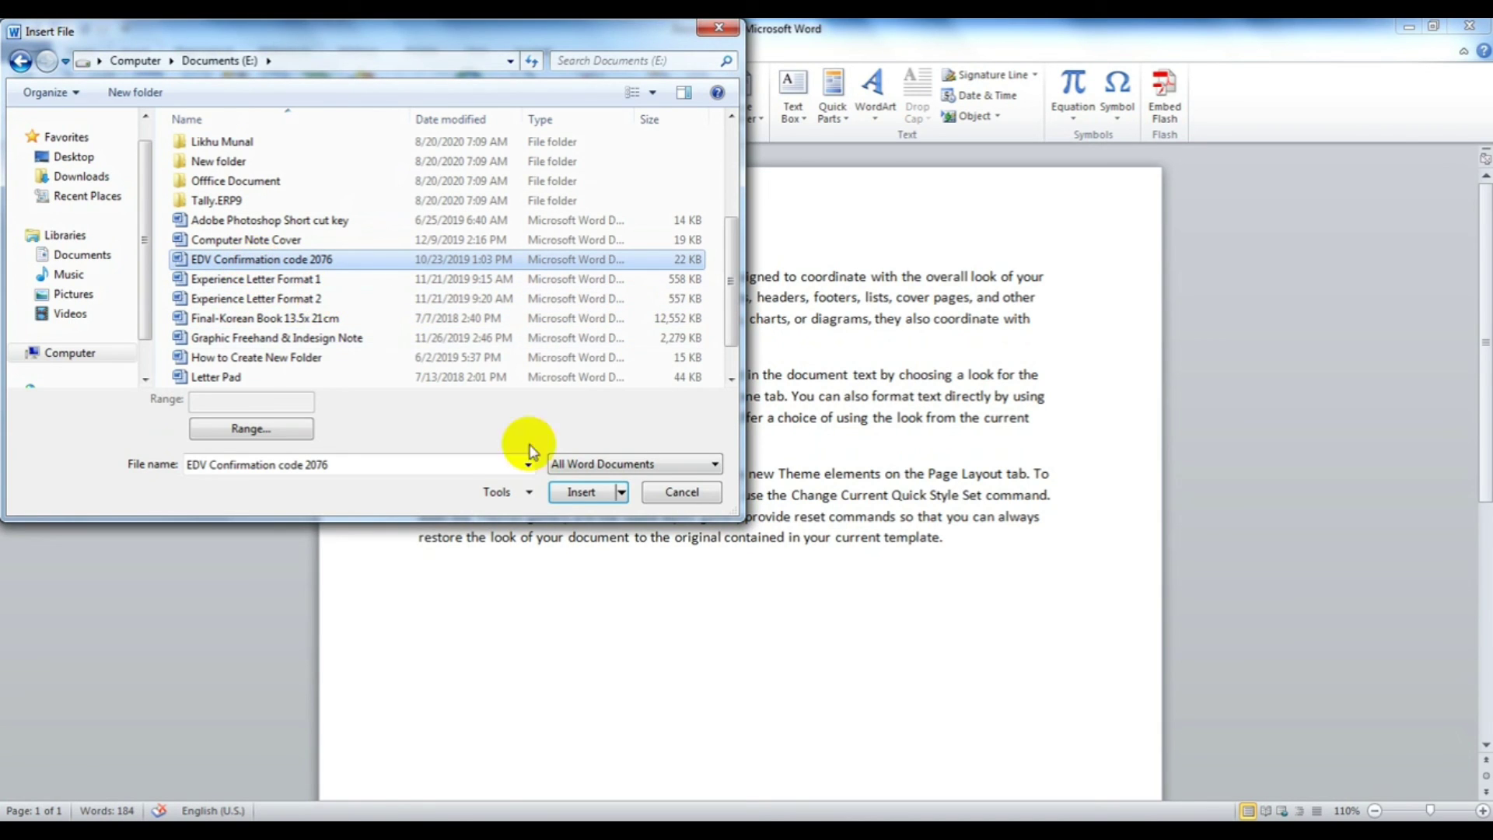
# Insert the DV-2021 Submission Confirmation page below the paragraphs and click after its footer.
pyautogui.click(582, 491)
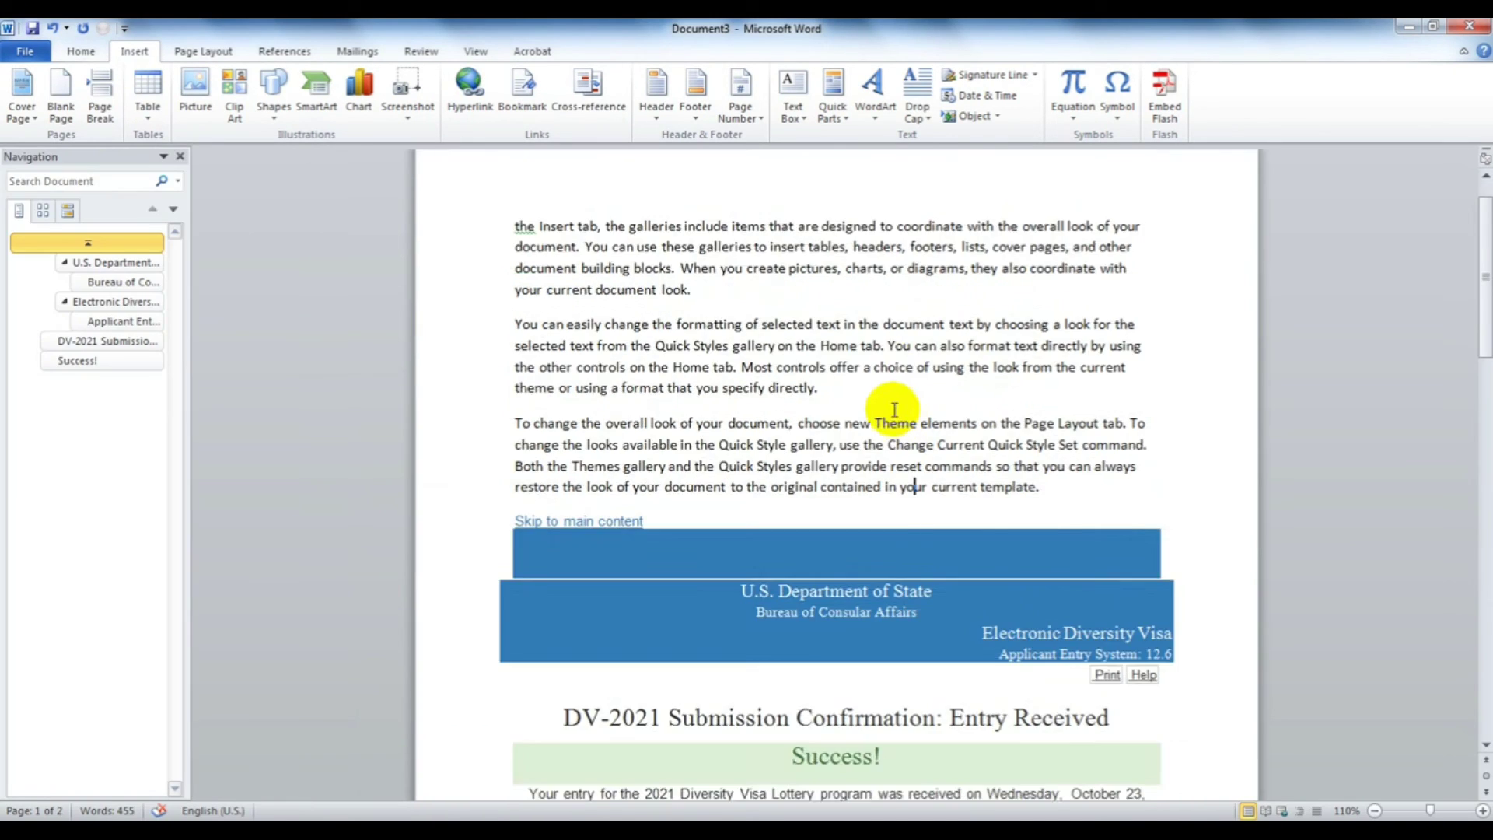
pyautogui.moveTo(577, 276); pyautogui.dragTo(933, 388)
pyautogui.scroll(-3, 933, 387)
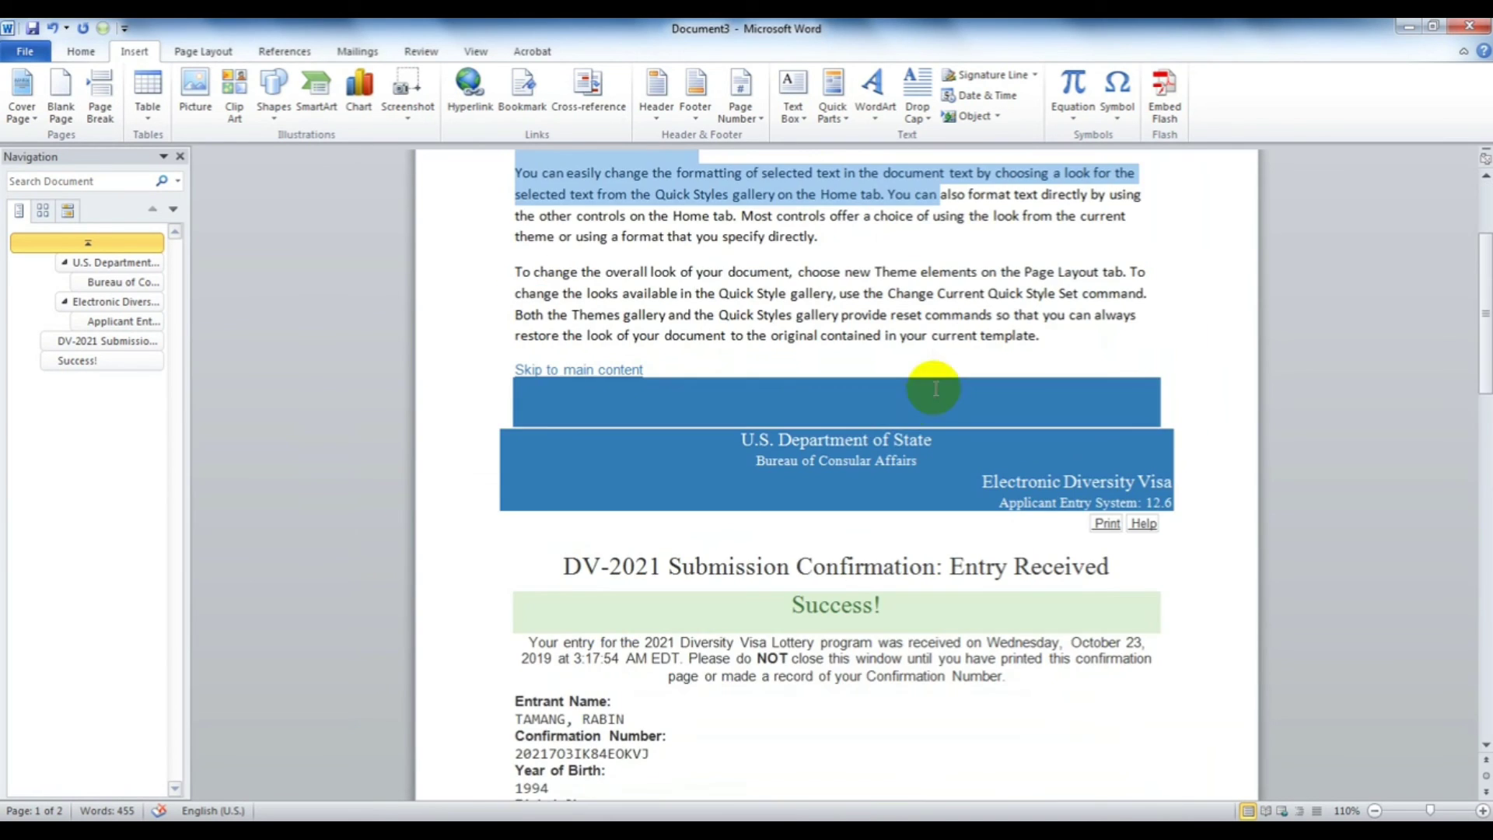
pyautogui.scroll(-5, 933, 384)
pyautogui.scroll(-6, 817, 457)
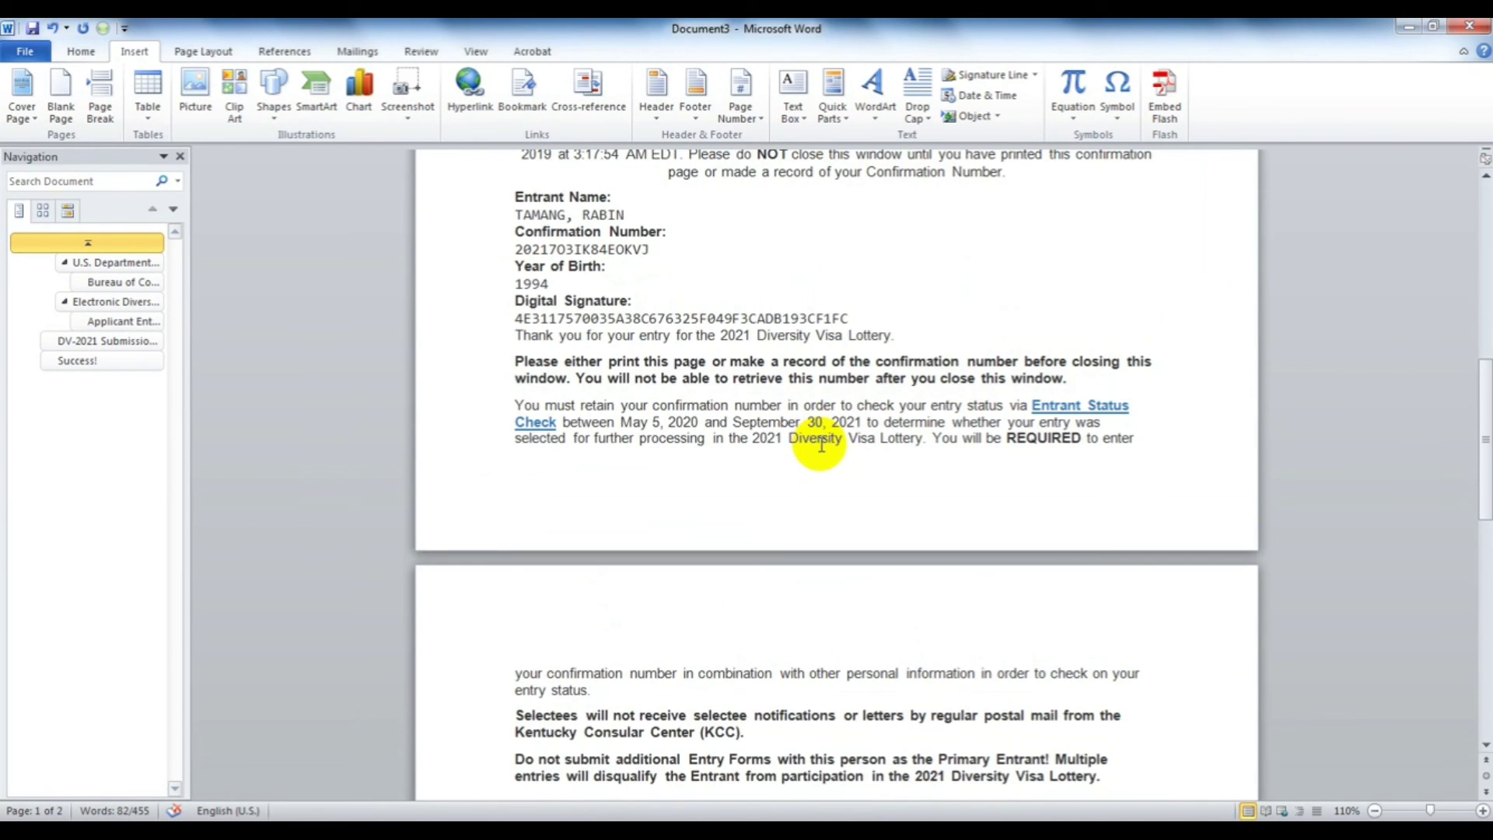
pyautogui.scroll(-10, 818, 439)
pyautogui.scroll(4, 818, 443)
pyautogui.scroll(1, 821, 445)
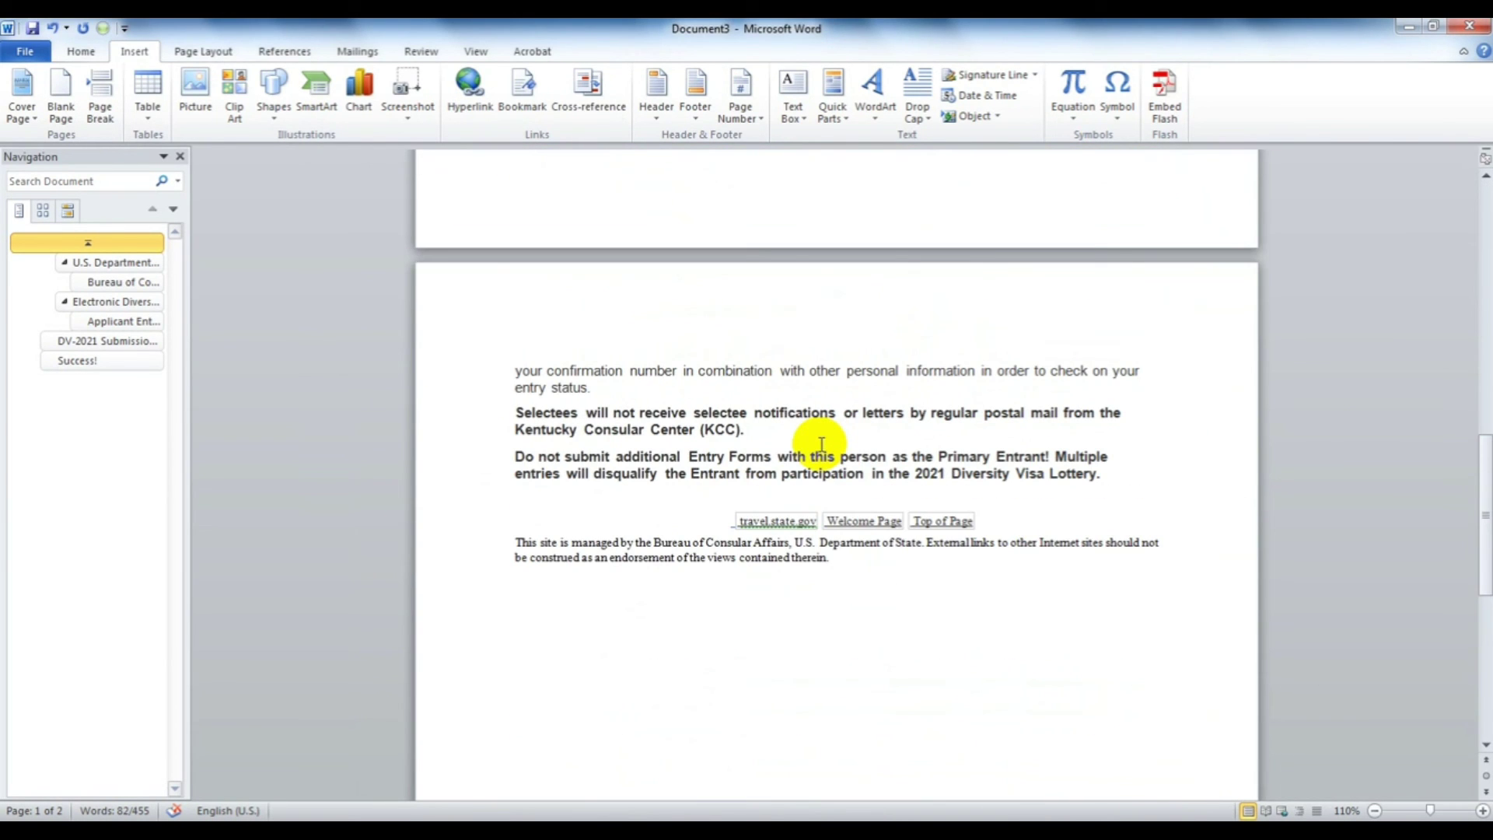
pyautogui.scroll(-3, 821, 444)
pyautogui.click(609, 466)
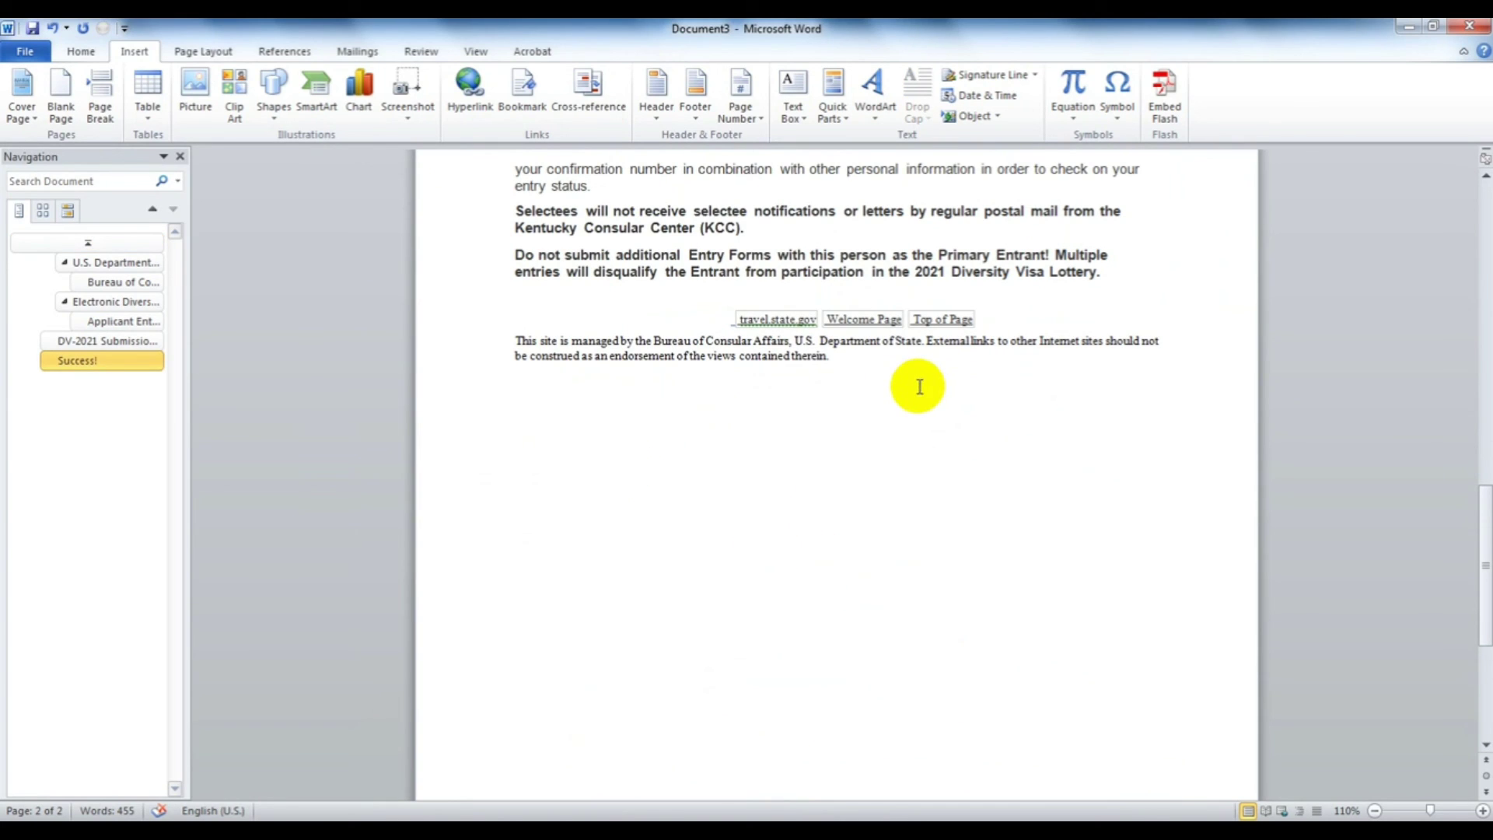